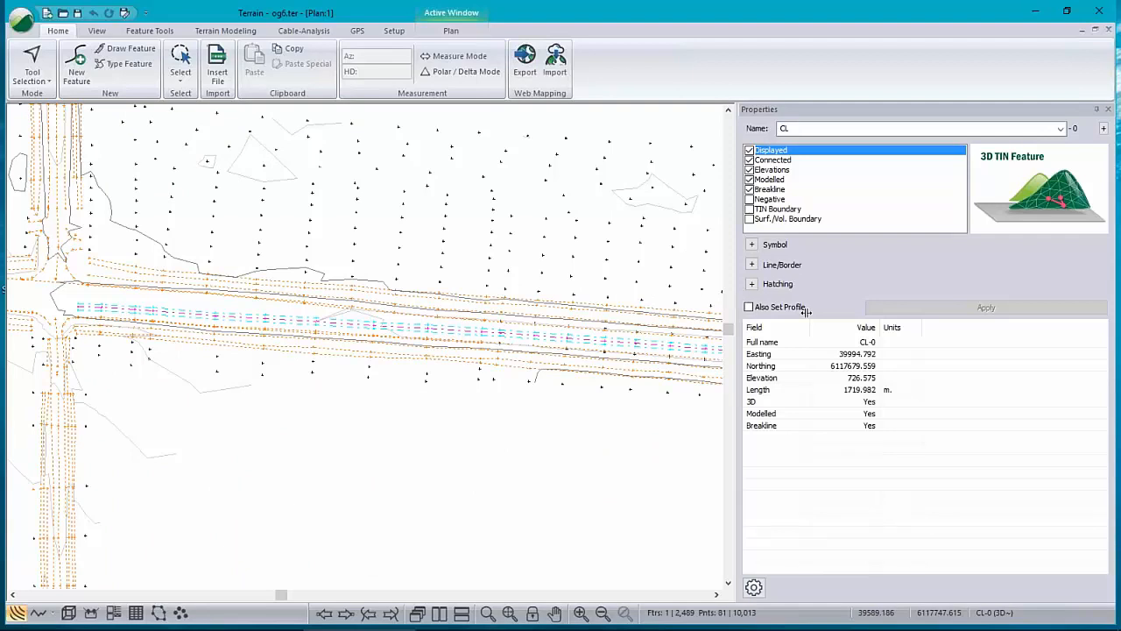
- Open a 3D view of the terrain and tile it side by side with the plan view
drag(840, 319, 840, 320)
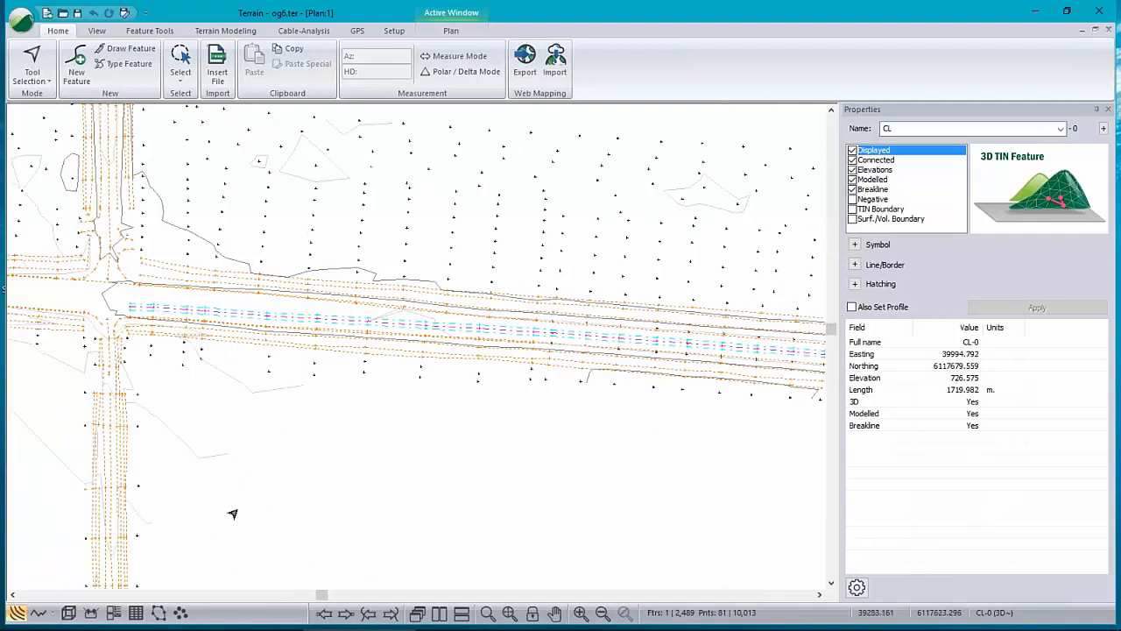
click(69, 613)
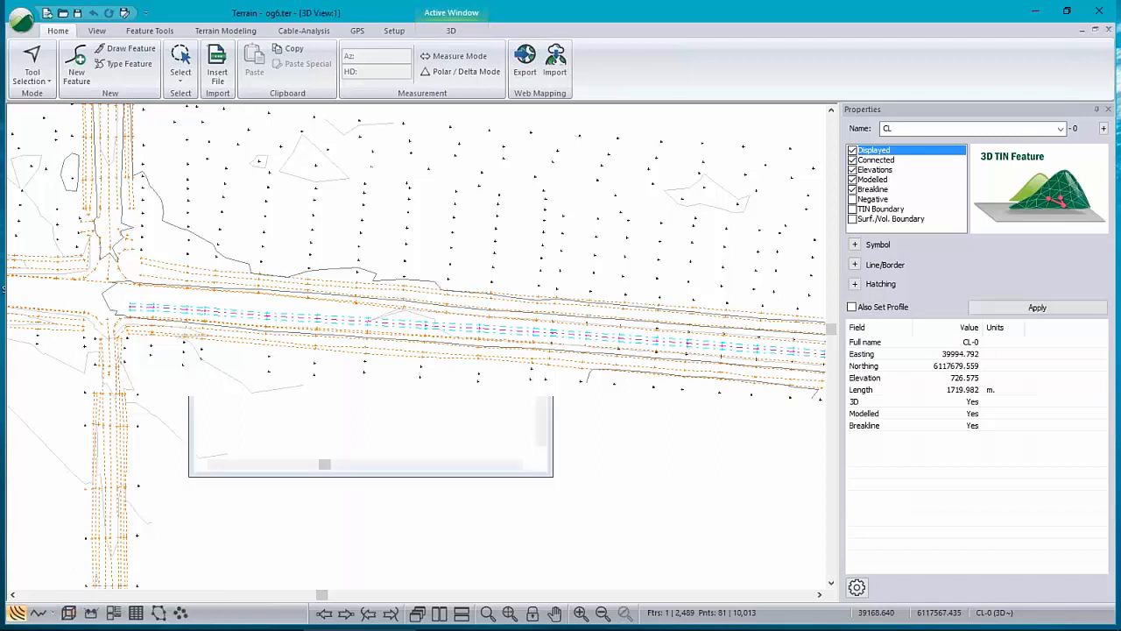
drag(609, 404, 572, 356)
scroll(571, 355, up, 3)
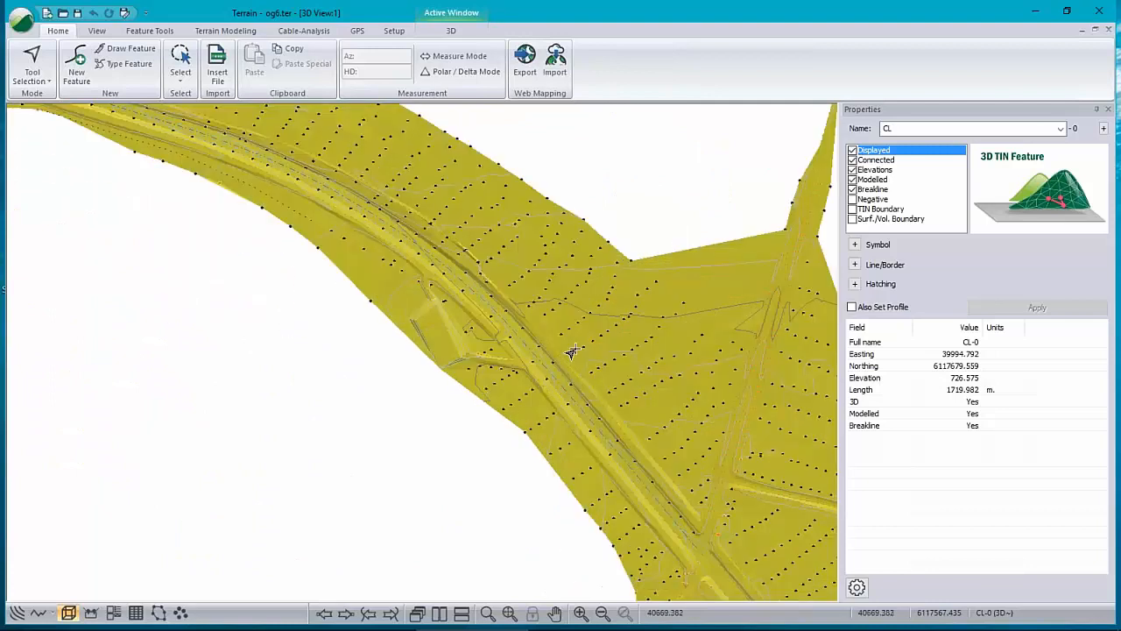
scroll(571, 353, down, 7)
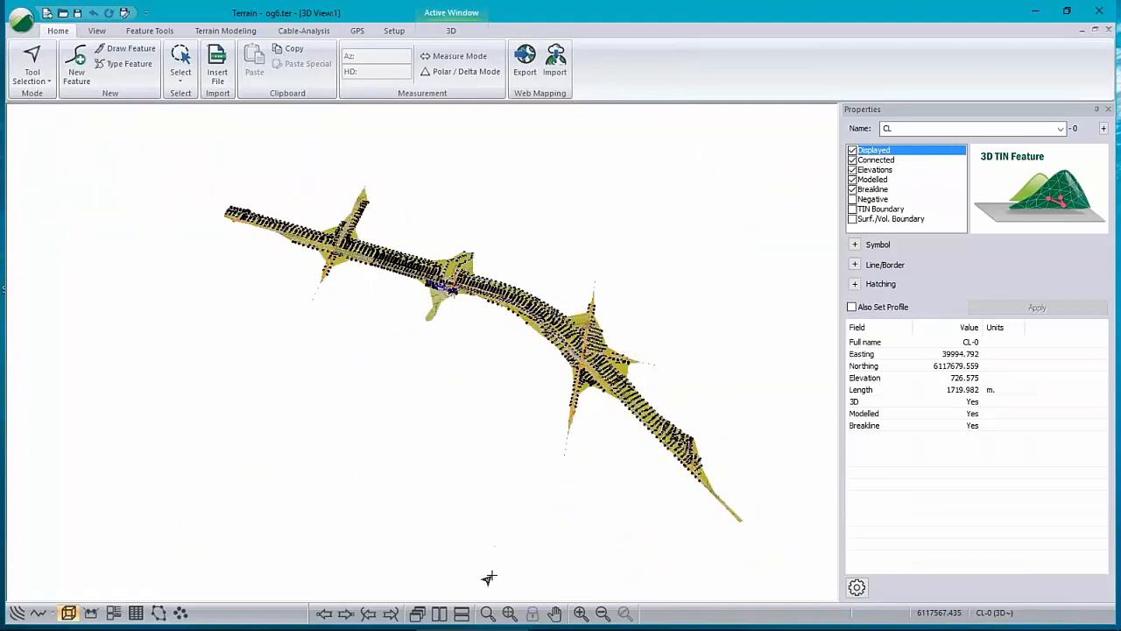
click(439, 613)
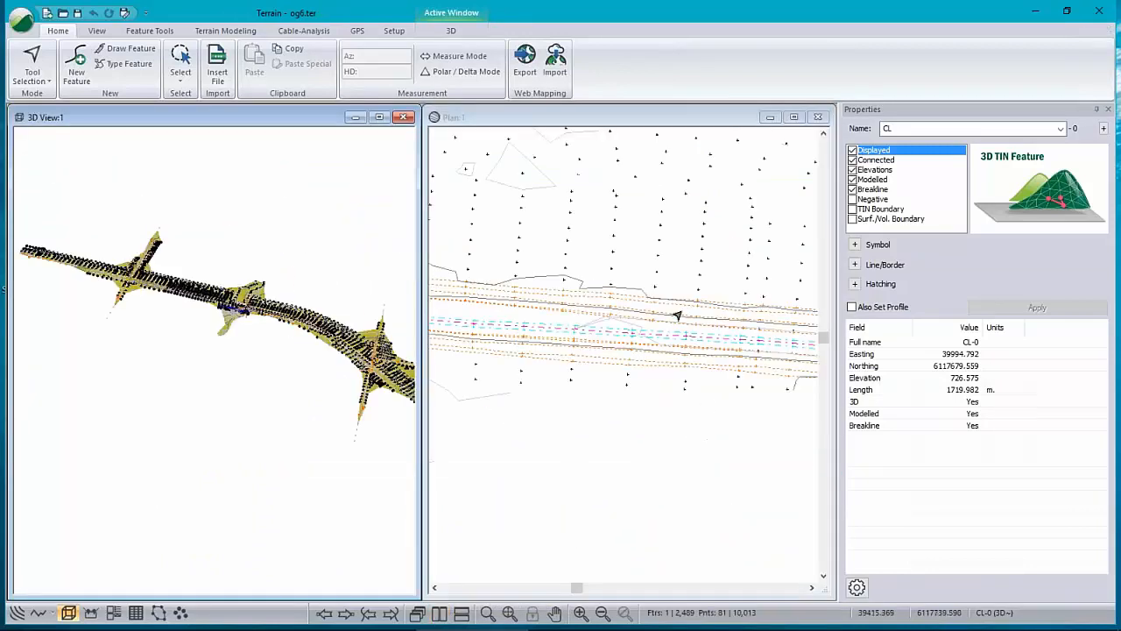
- Review the 3D view's display options, including vertical exaggeration, for the terrain around the creek crossing
scroll(645, 333, down, 5)
scroll(701, 345, up, 1)
middle_drag(701, 345, 649, 328)
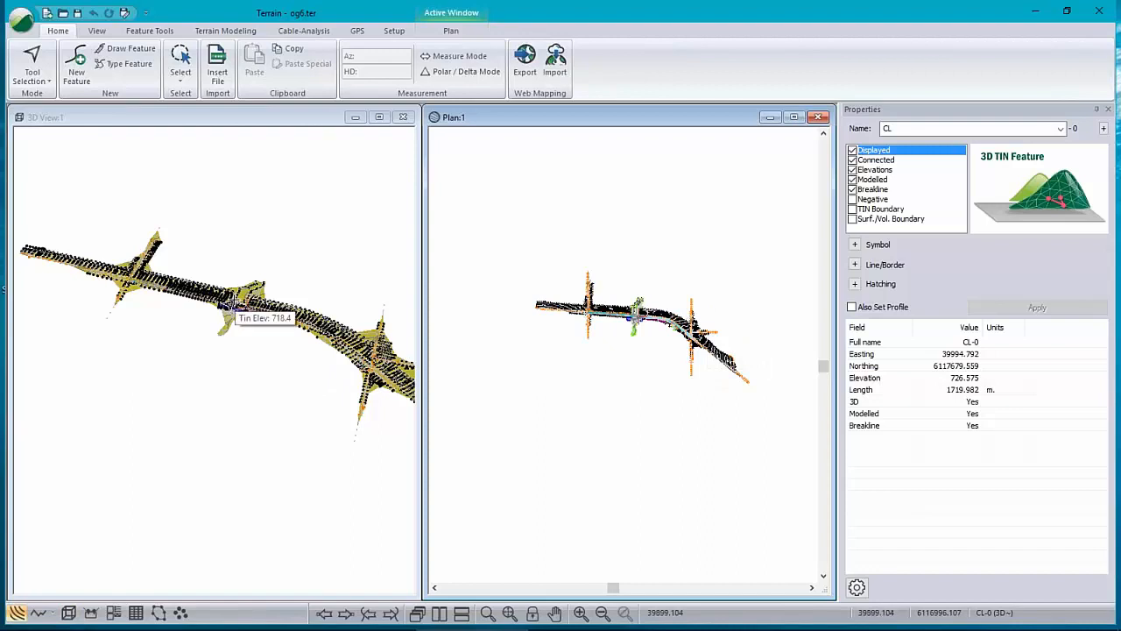
scroll(224, 313, up, 5)
scroll(206, 342, up, 6)
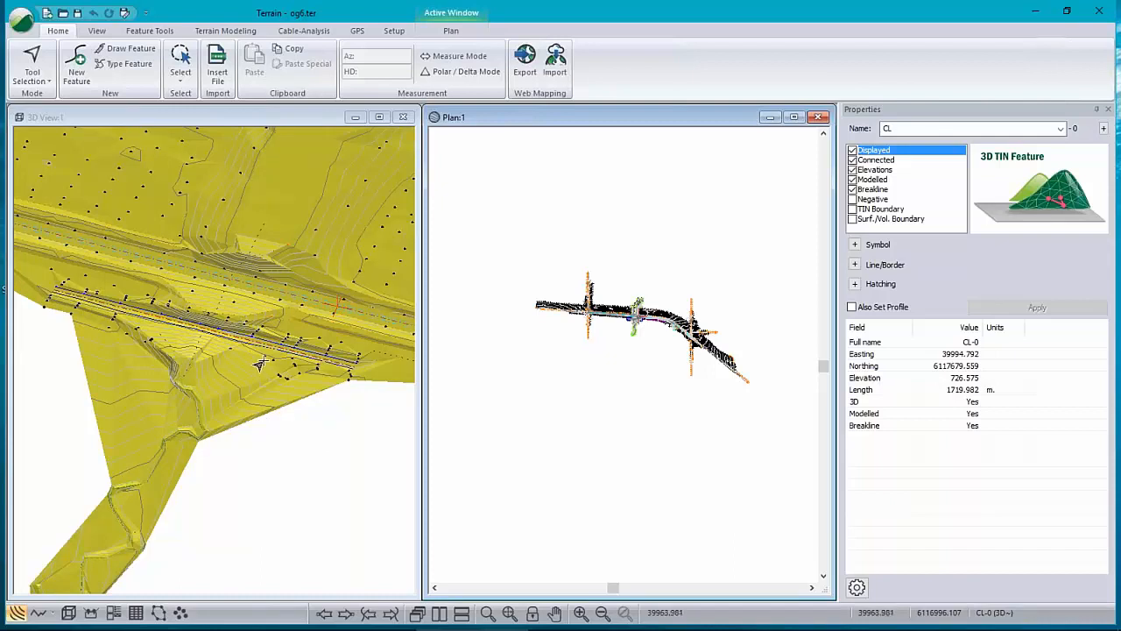
mouse_move(219, 335)
middle_down()
mouse_move(280, 374)
mouse_move(271, 303)
mouse_move(205, 326)
middle_up()
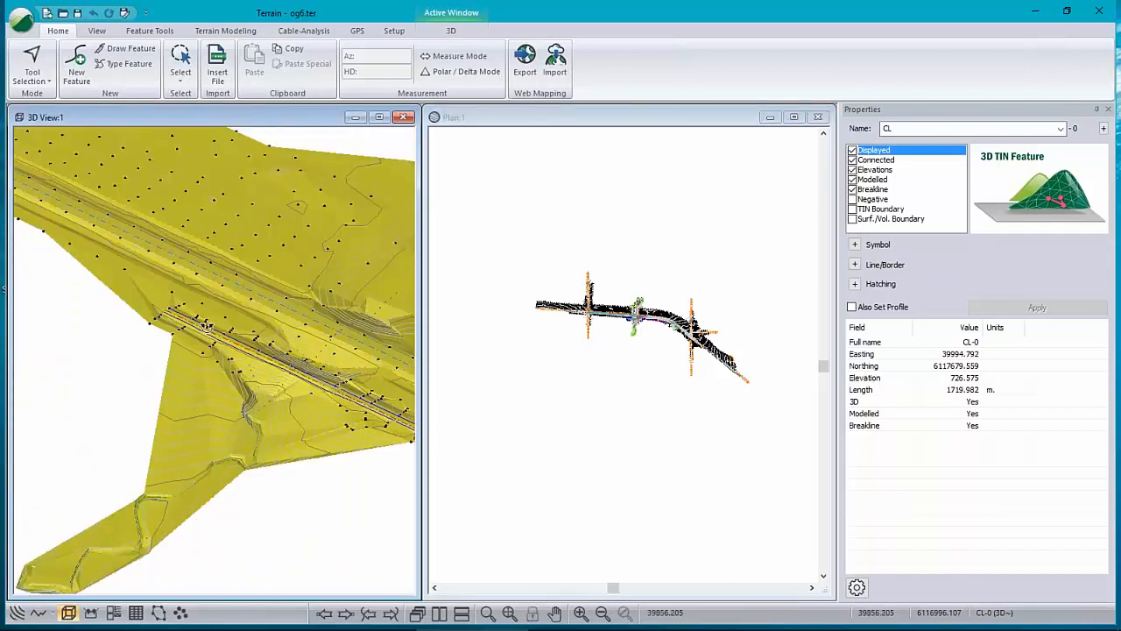
right_click(202, 263)
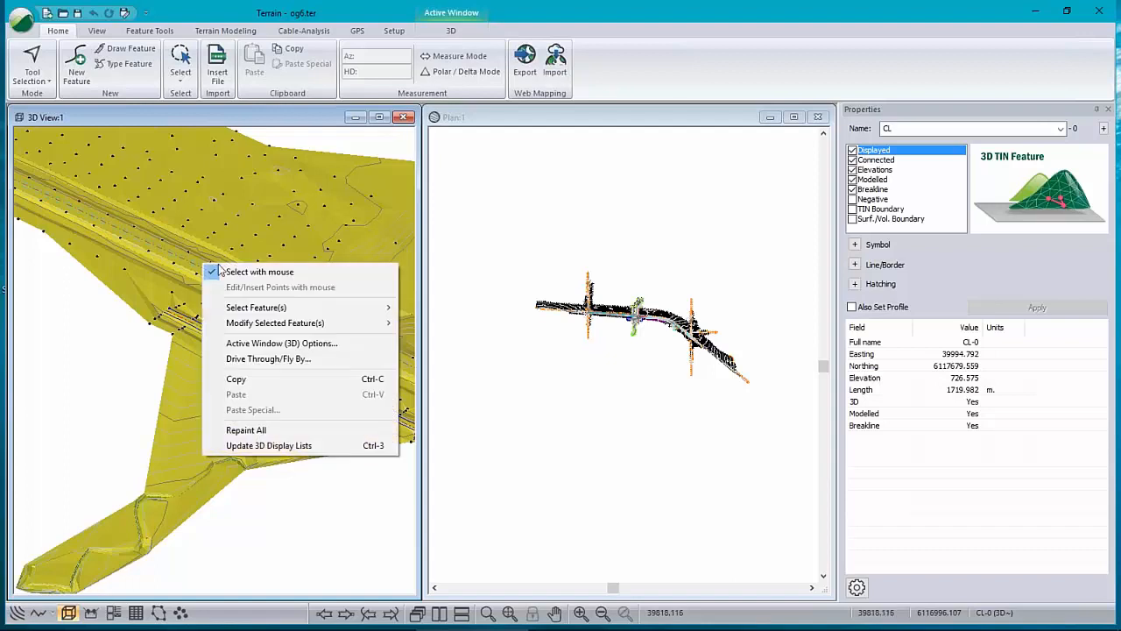
click(278, 343)
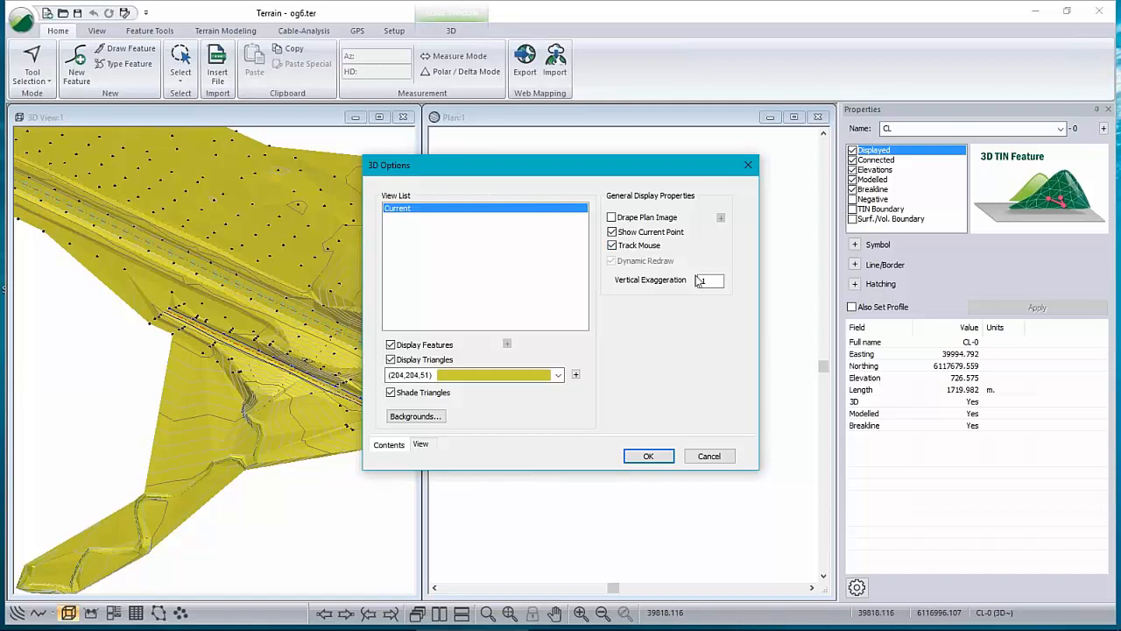
click(648, 456)
- Examine the triangulated surface along the ditch and side road near the creek crossing in the plan and 3D views
scroll(646, 321, up, 4)
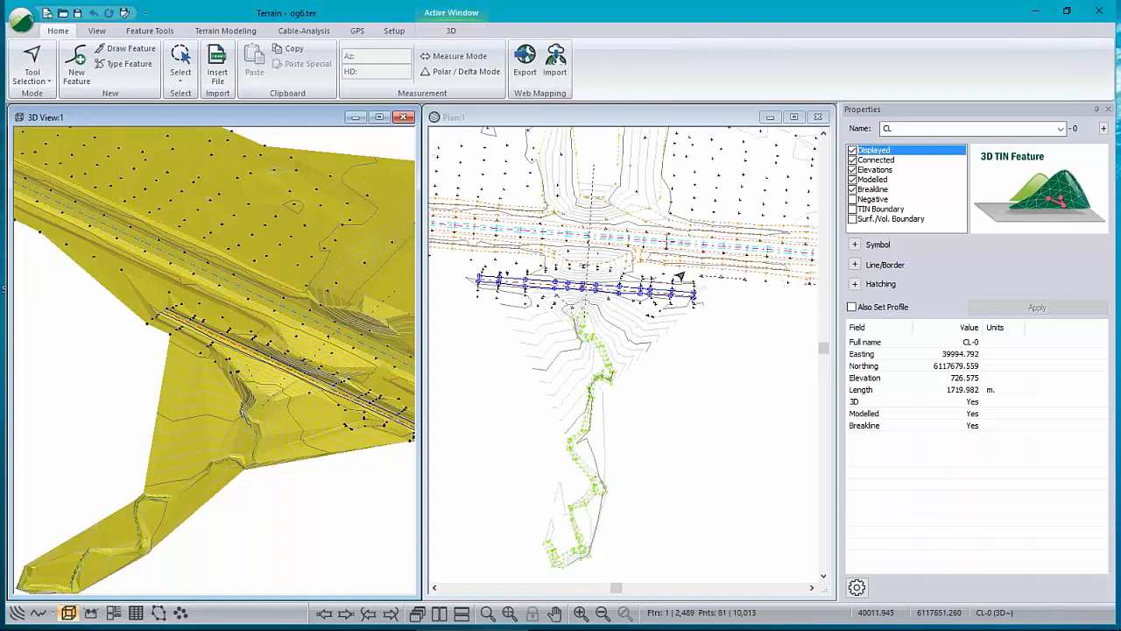
scroll(618, 246, up, 1)
middle_drag(617, 247, 669, 311)
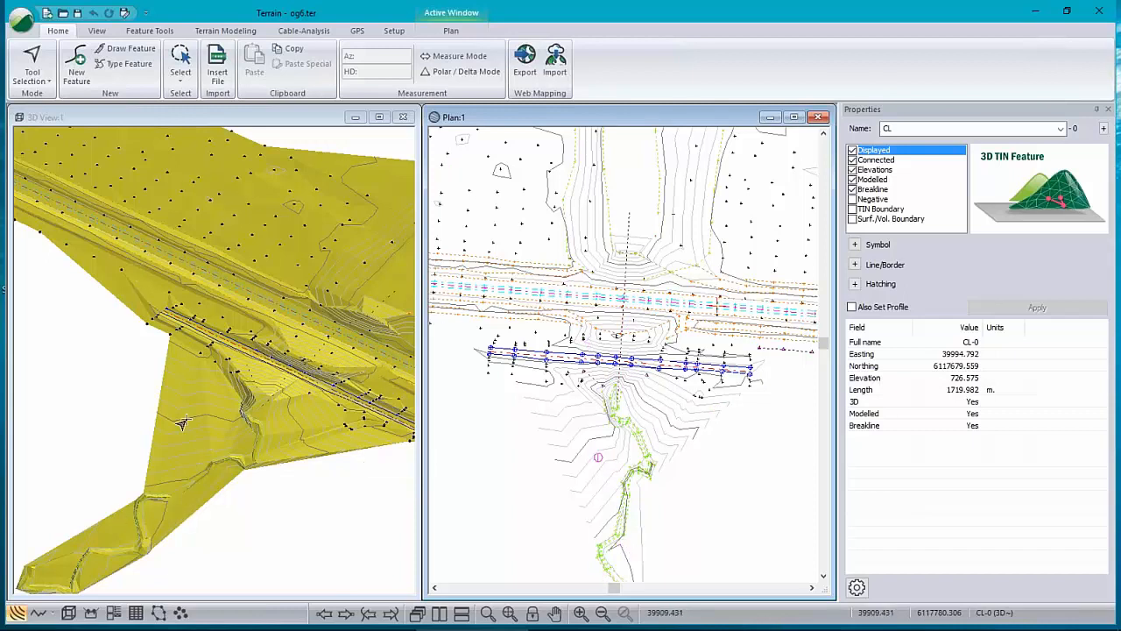
click(78, 382)
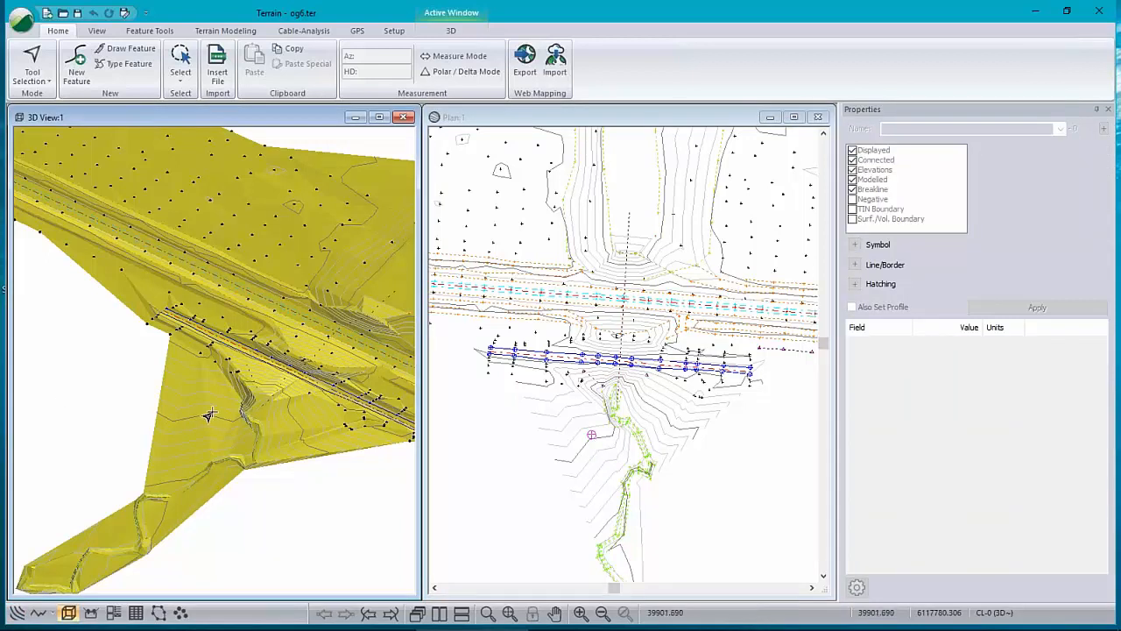
drag(208, 414, 201, 357)
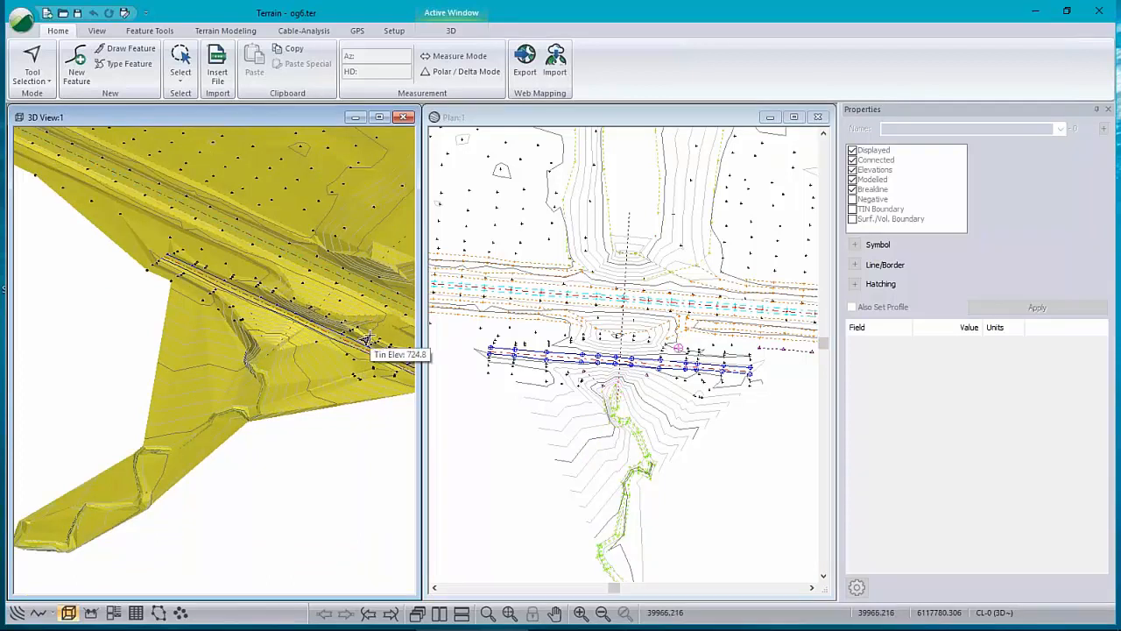
drag(371, 350, 350, 335)
scroll(349, 335, up, 5)
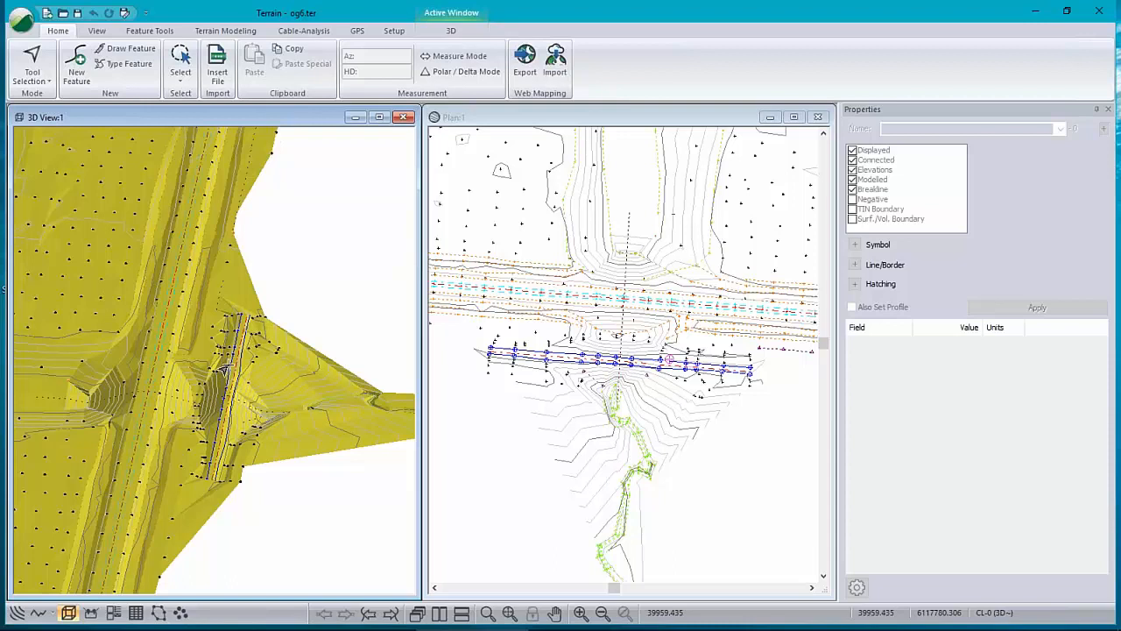
scroll(204, 352, down, 5)
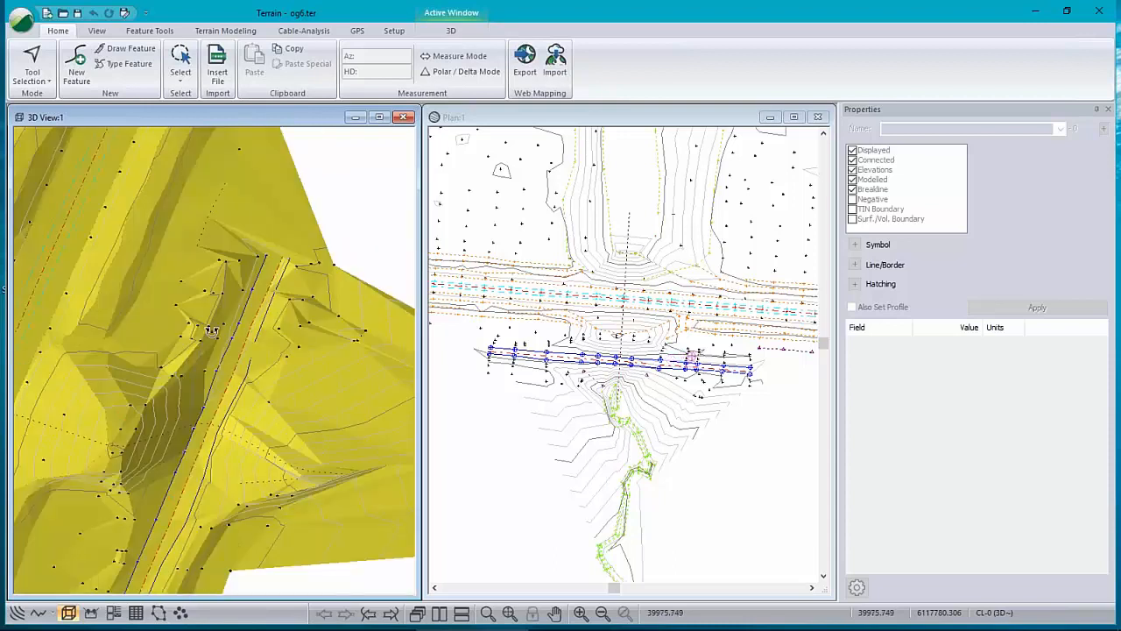
scroll(204, 352, up, 3)
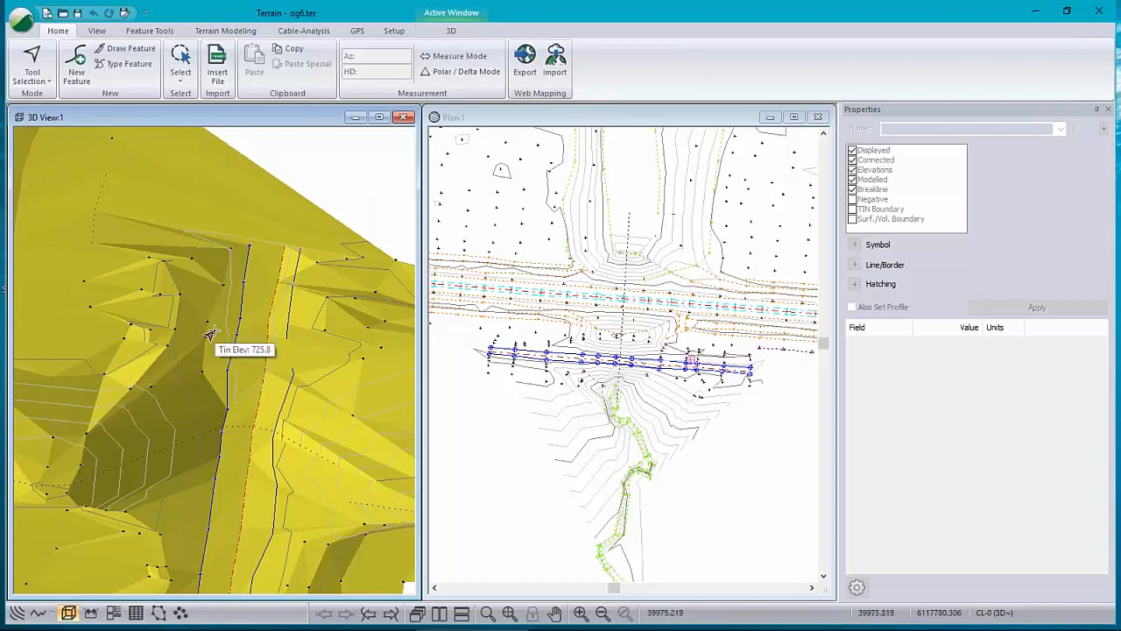
mouse_move(215, 334)
mouse_down()
mouse_move(268, 343)
mouse_move(242, 345)
mouse_up()
middle_drag(190, 375, 217, 341)
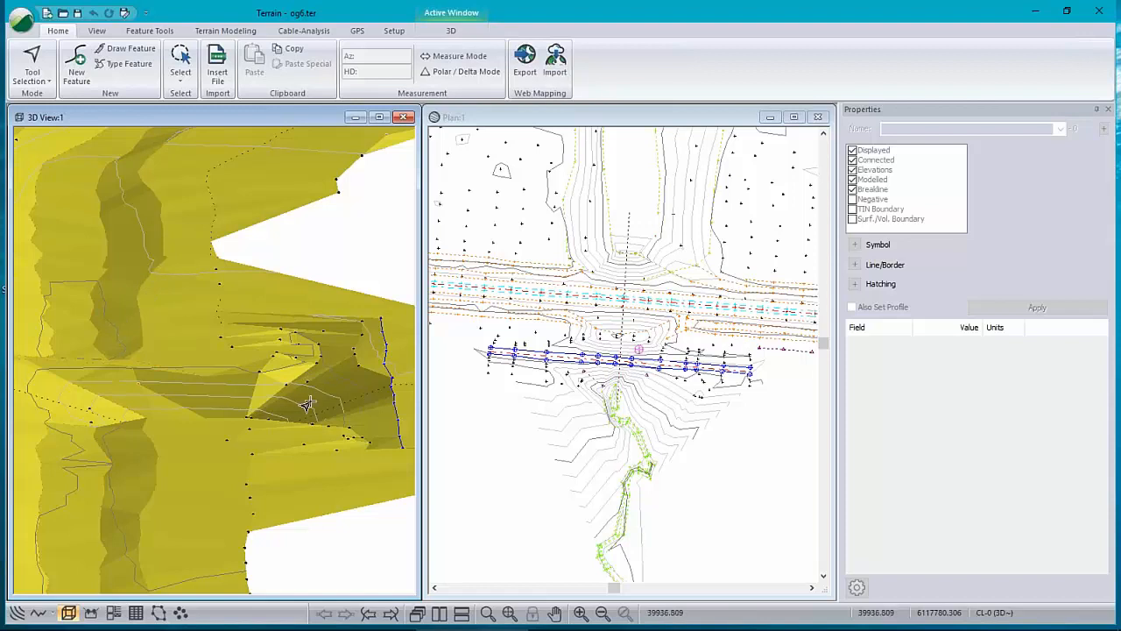
scroll(213, 377, up, 3)
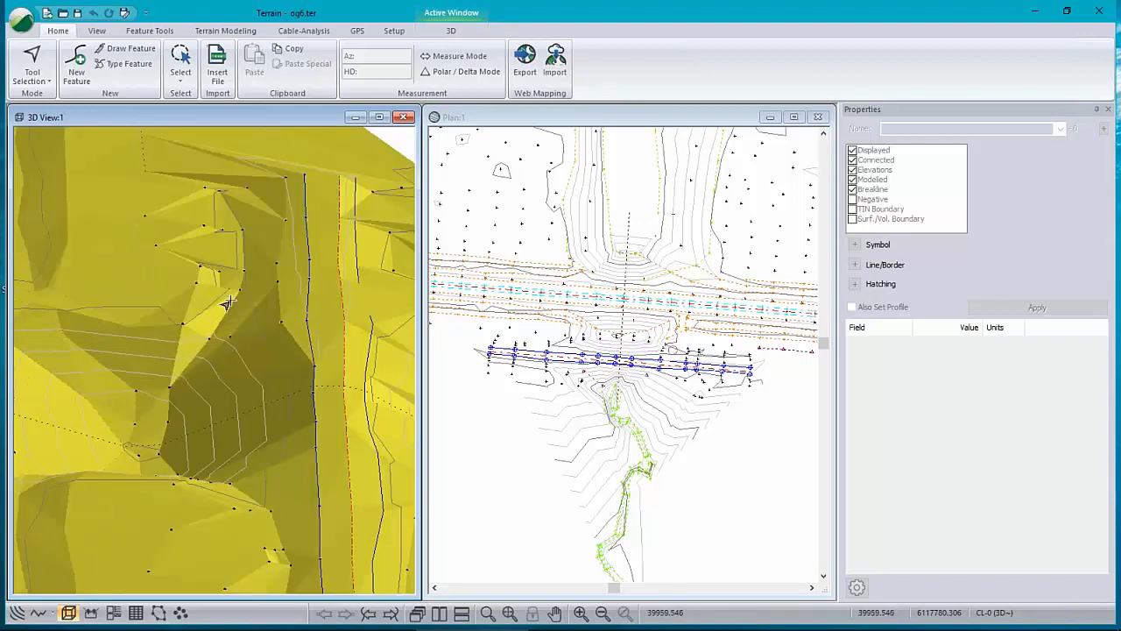
scroll(215, 272, up, 1)
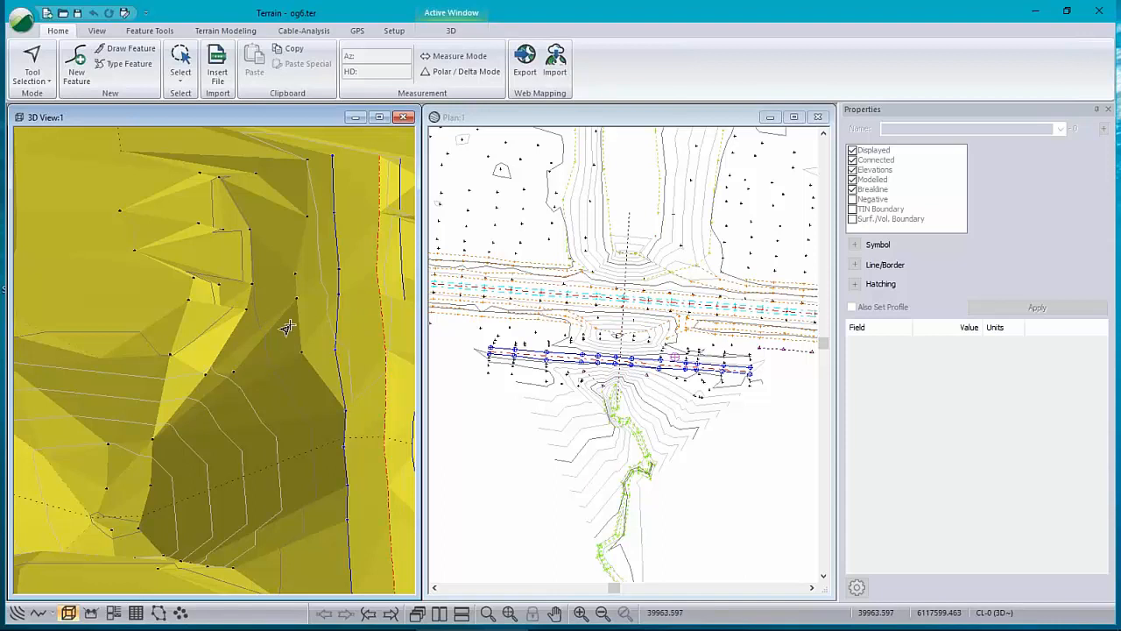
scroll(287, 333, up, 1)
middle_drag(287, 344, 272, 376)
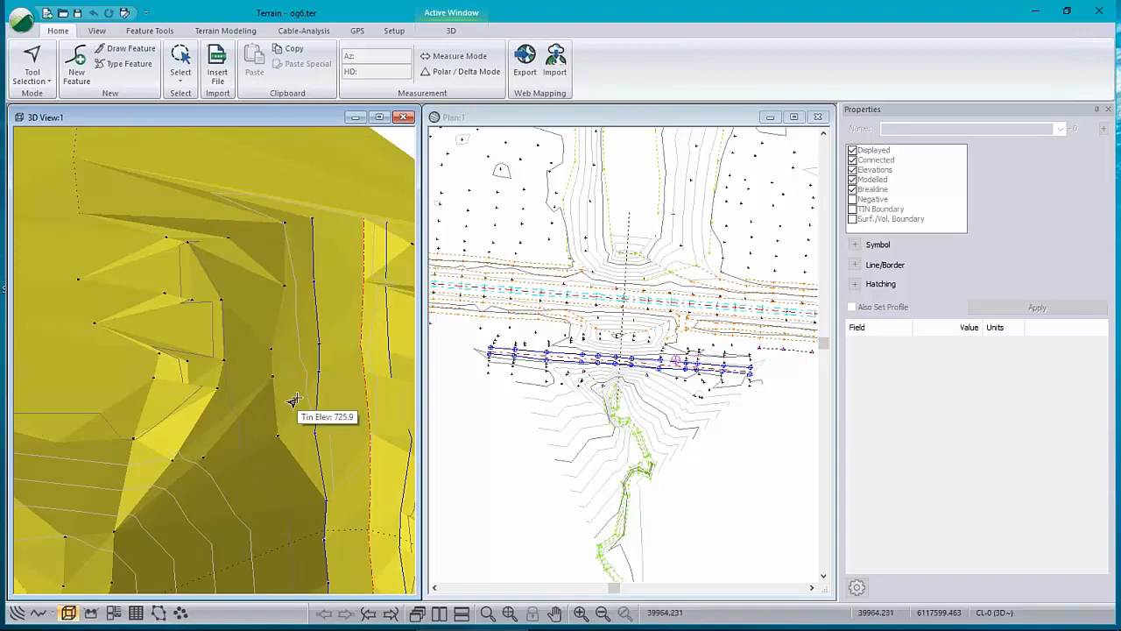
middle_drag(255, 441, 211, 351)
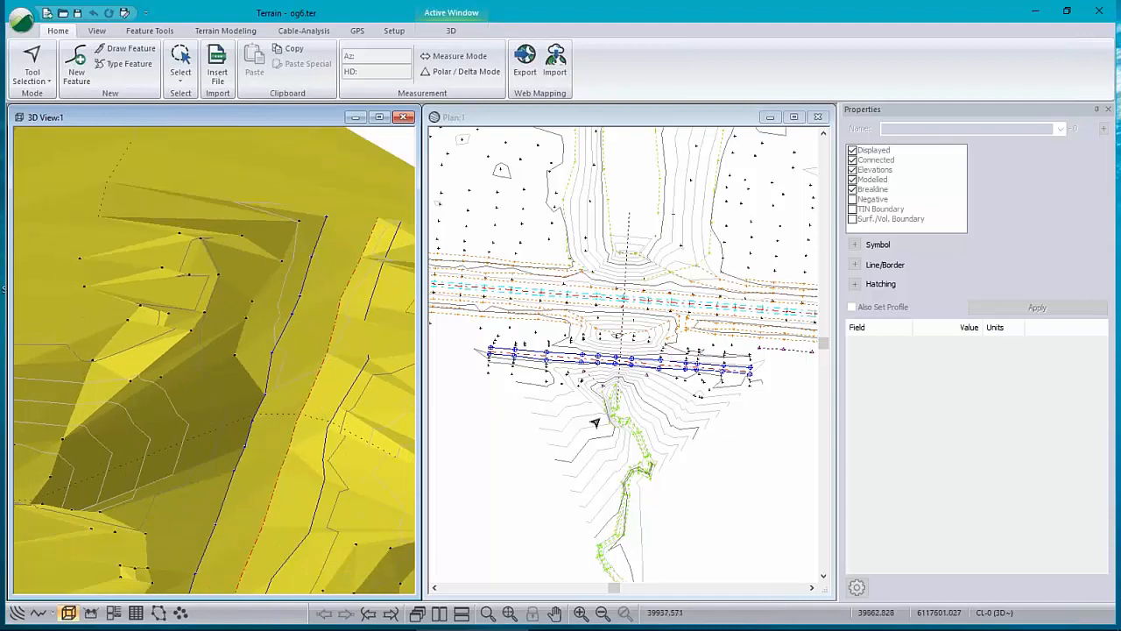
- Delete the generated contours so the plan shows only the surveyed points and lines
scroll(711, 359, up, 3)
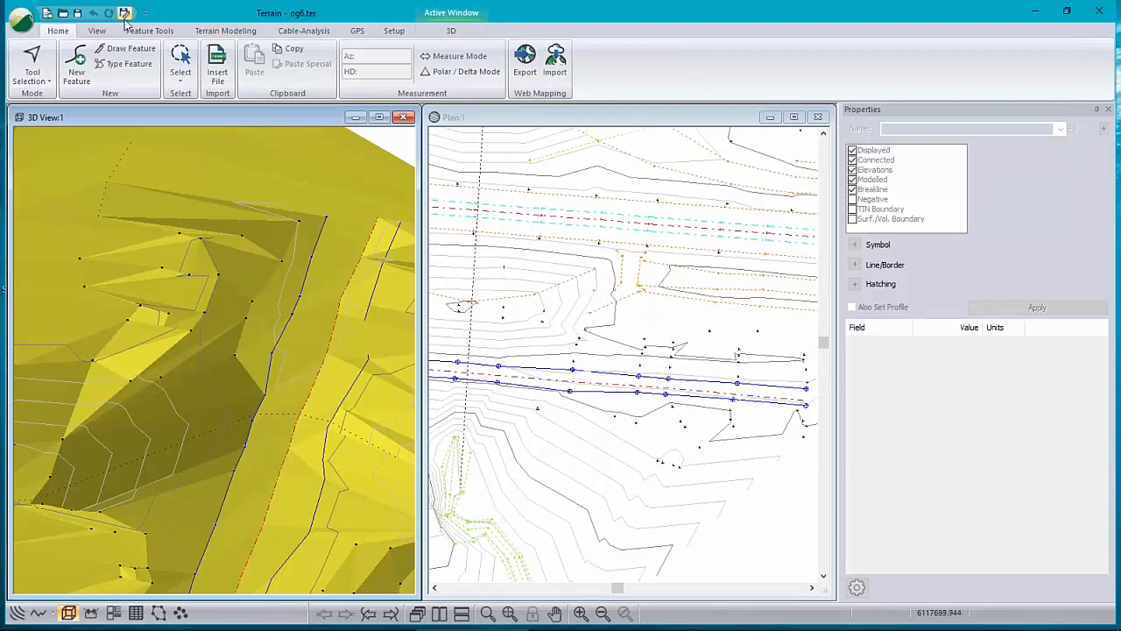
click(225, 31)
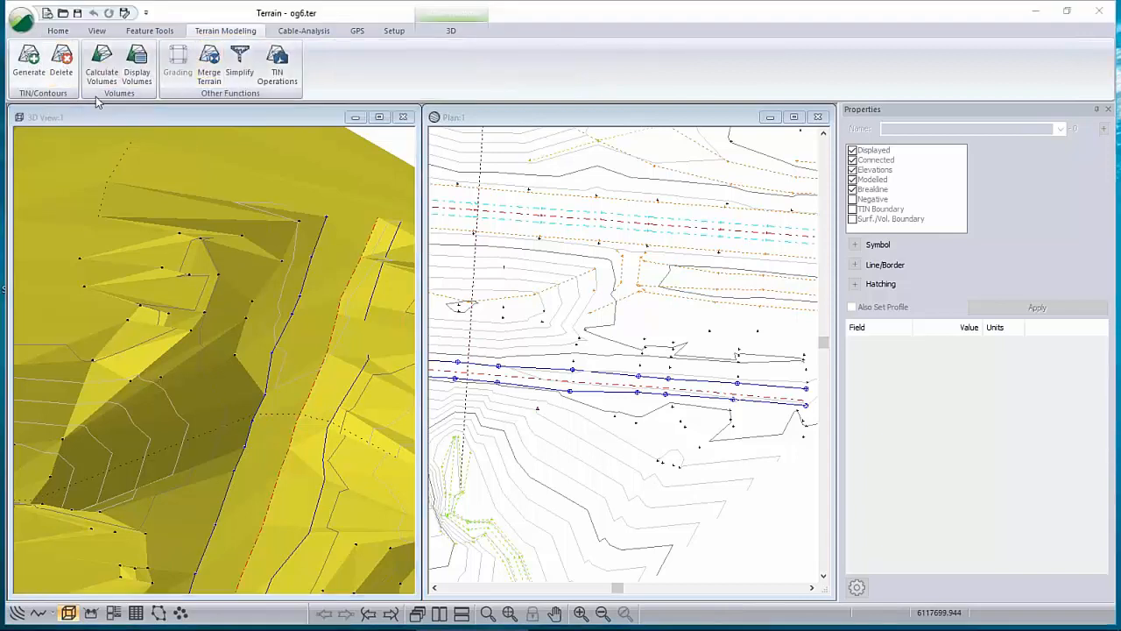
click(564, 346)
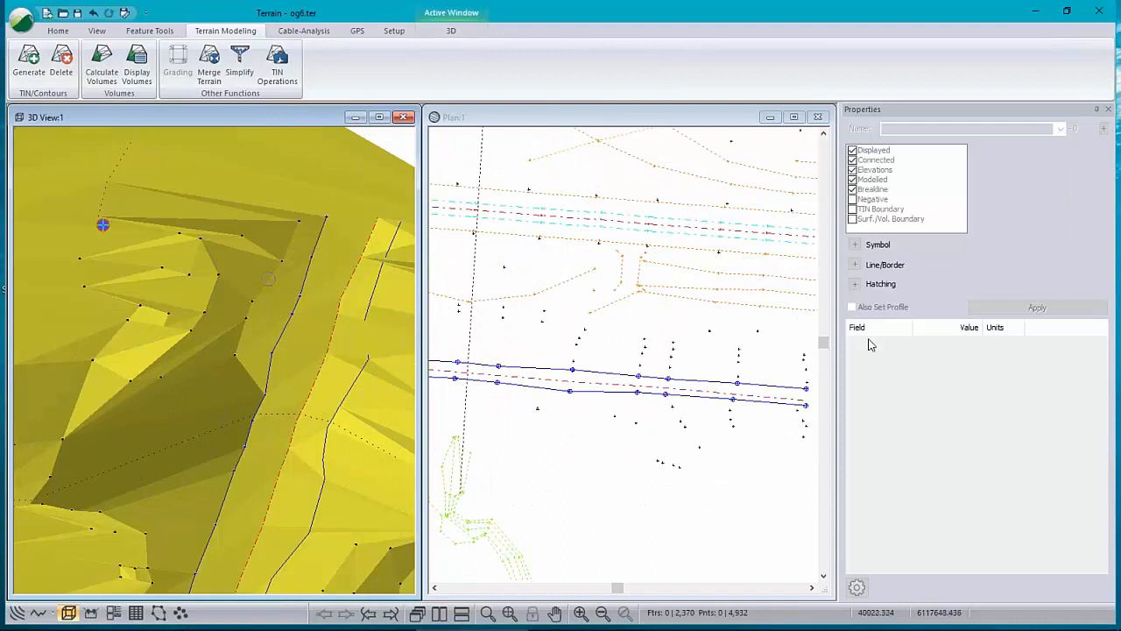
- Inspect the properties of the survey point in the ditch north of the side road and the two nearby roadside breaklines
click(667, 353)
click(670, 350)
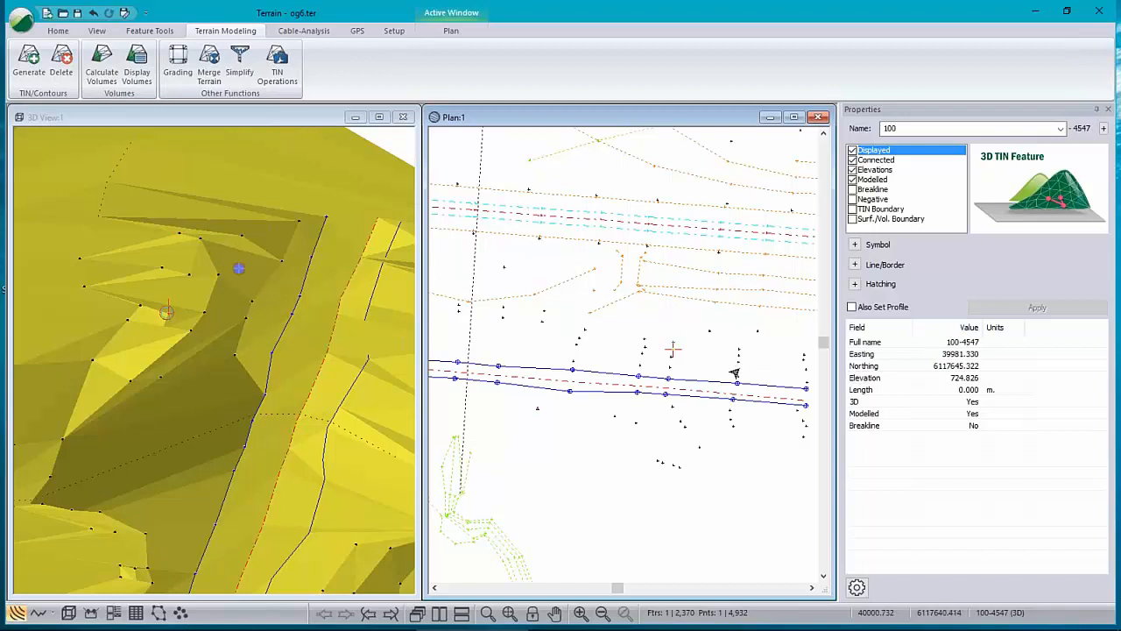
click(715, 309)
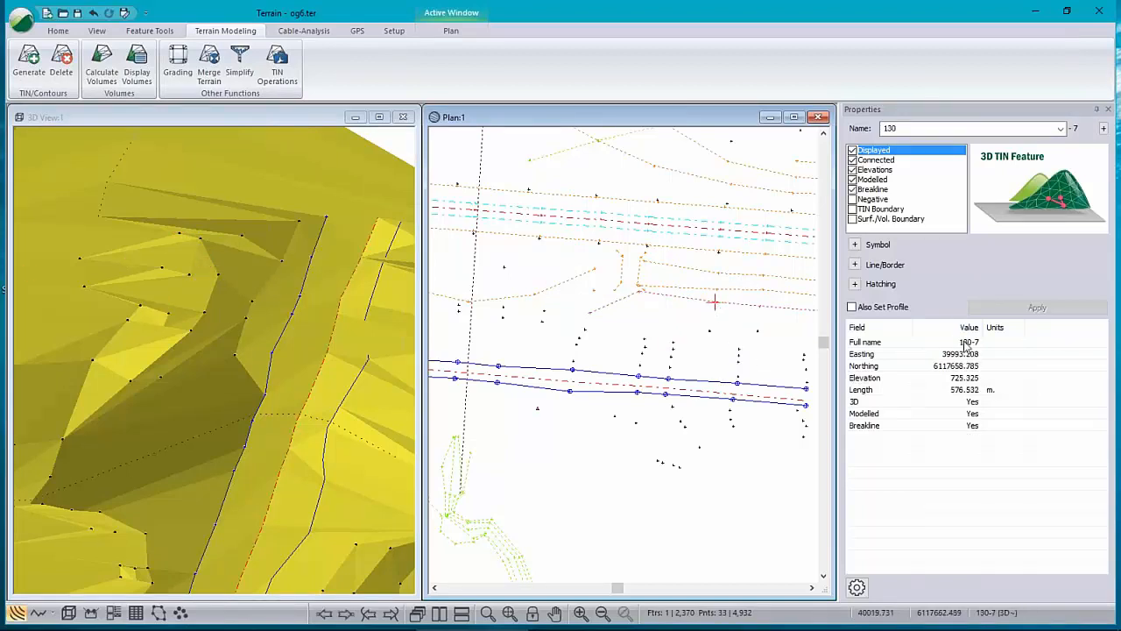
click(763, 289)
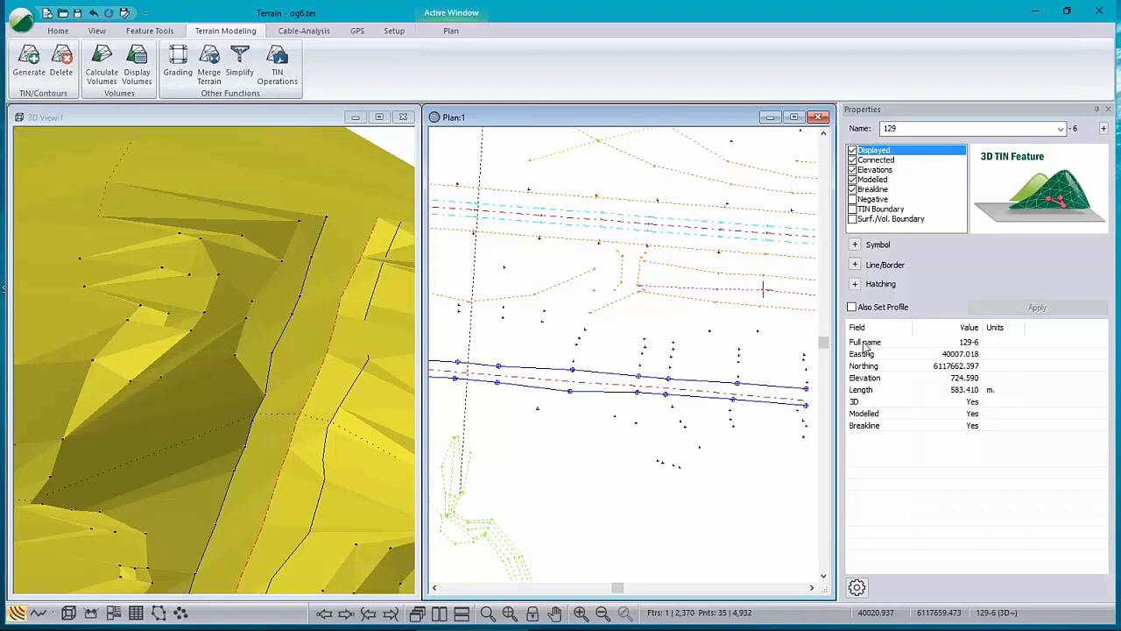
click(671, 351)
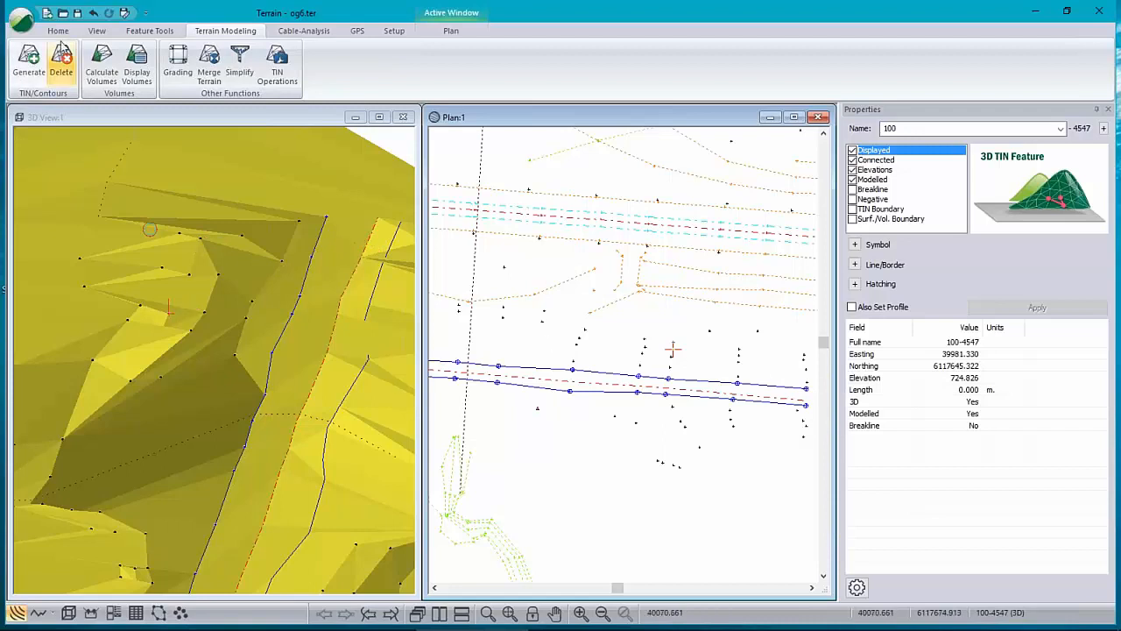
- Create a mouse-drawn 3D feature named BL-dm with Breakline enabled and the default elevation of 100.0
click(58, 31)
key(n)
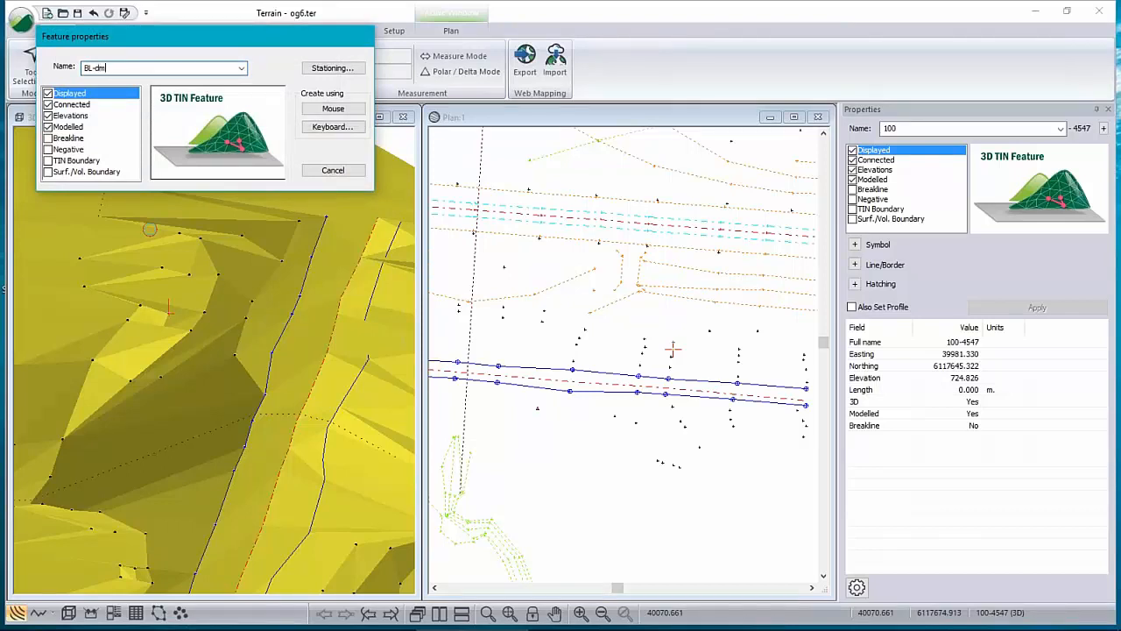
click(49, 138)
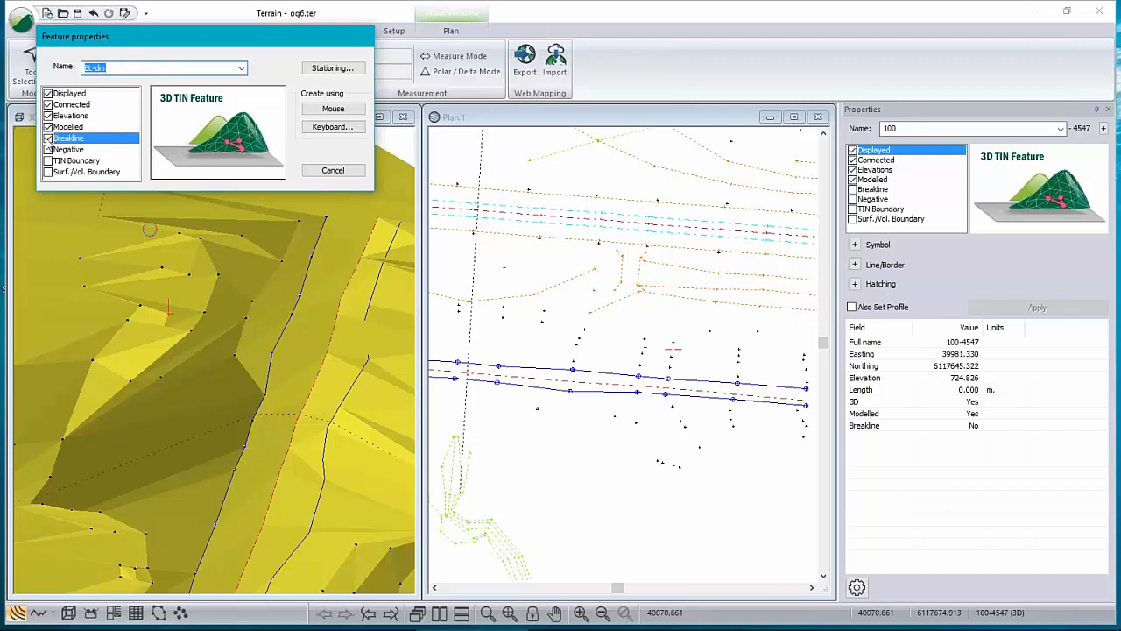
click(333, 111)
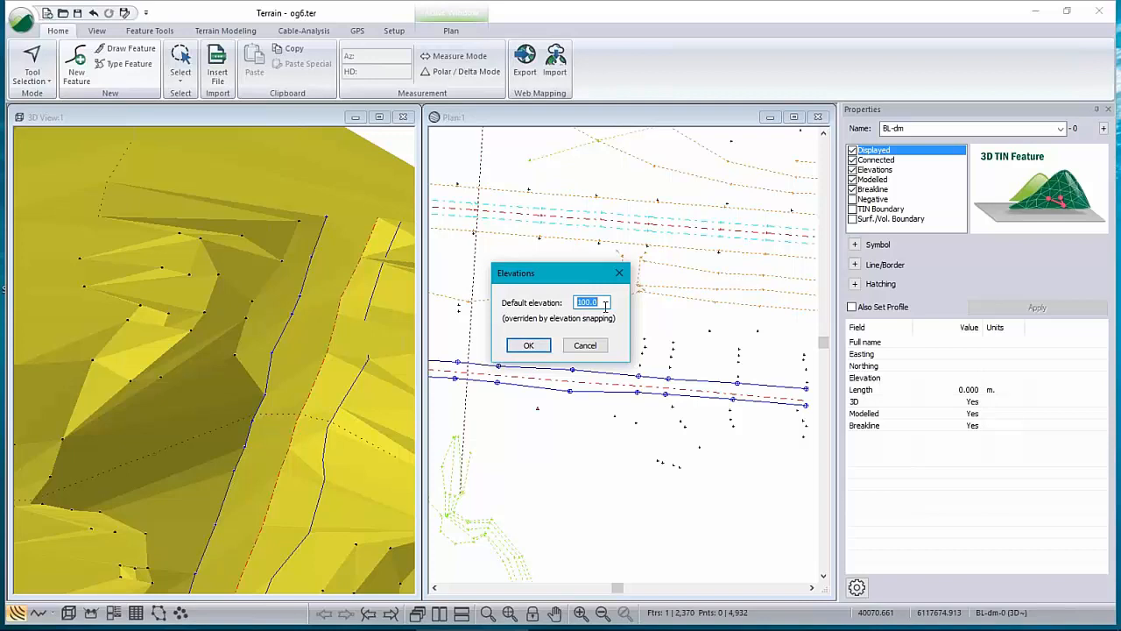
click(528, 350)
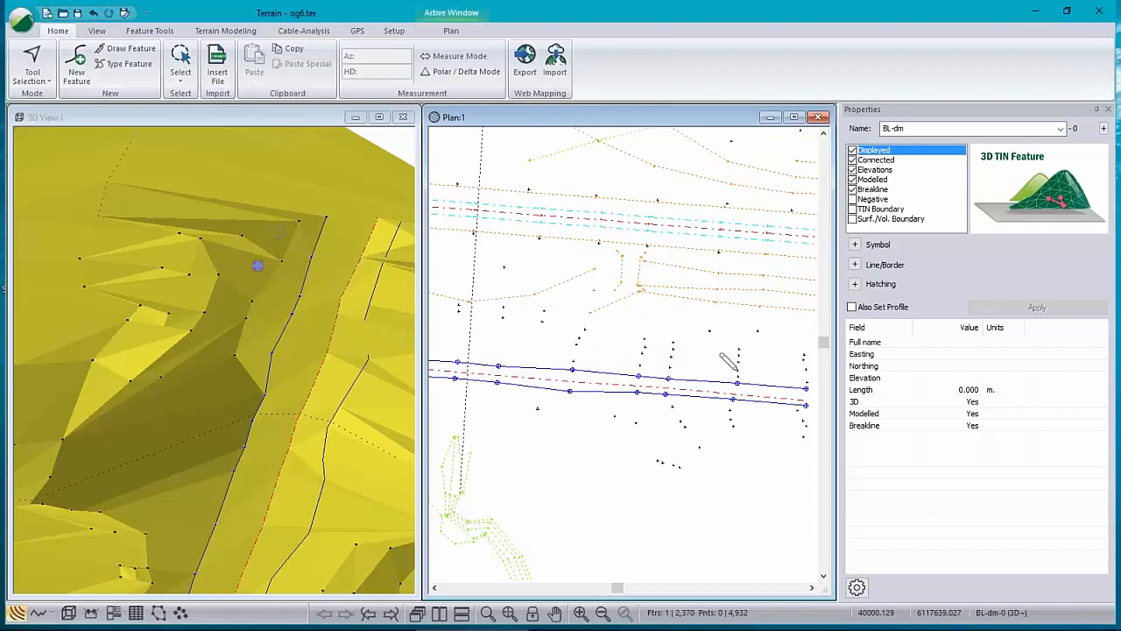
- Draw the BL-dm breakline from east to west through the northernmost row of ditch survey points north of the side road
scroll(774, 349, up, 1)
middle_drag(775, 349, 739, 345)
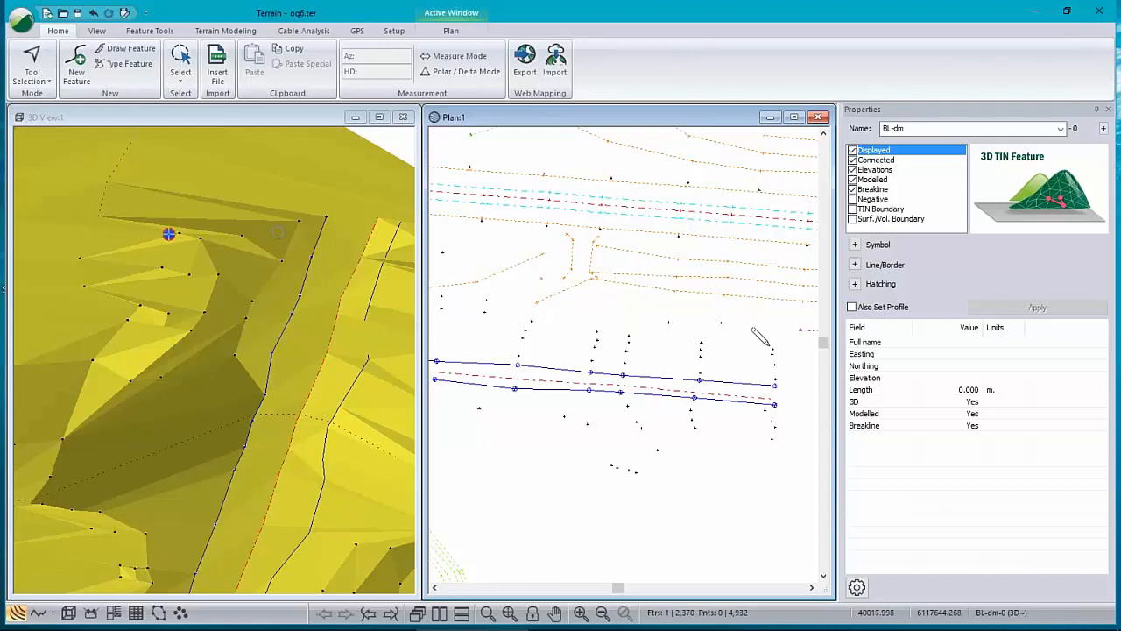
click(772, 347)
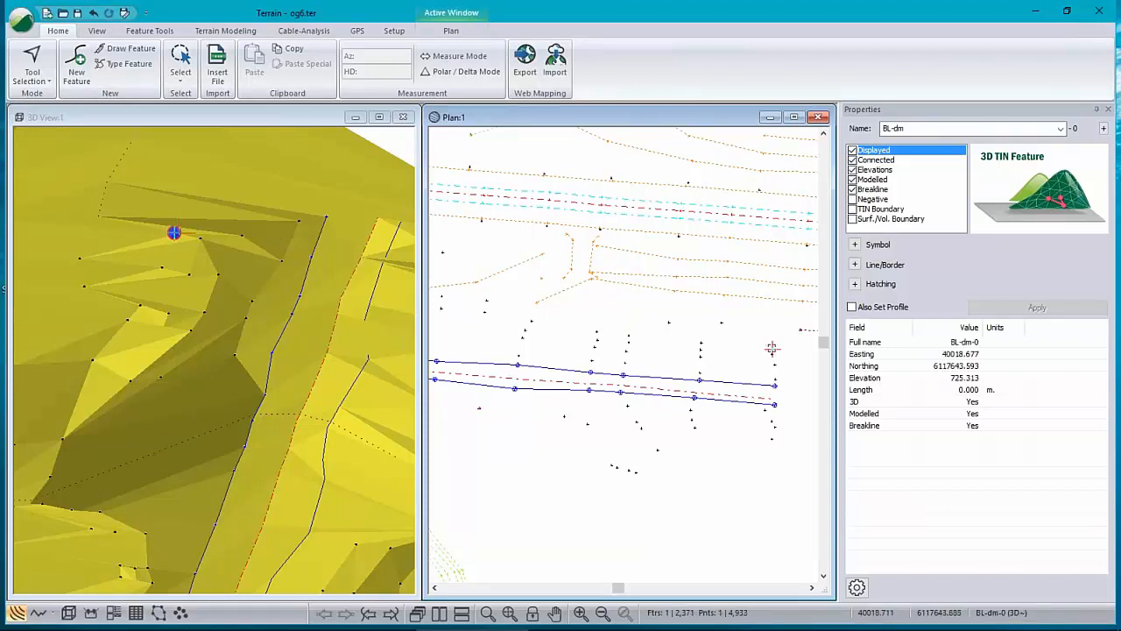
click(764, 313)
click(701, 342)
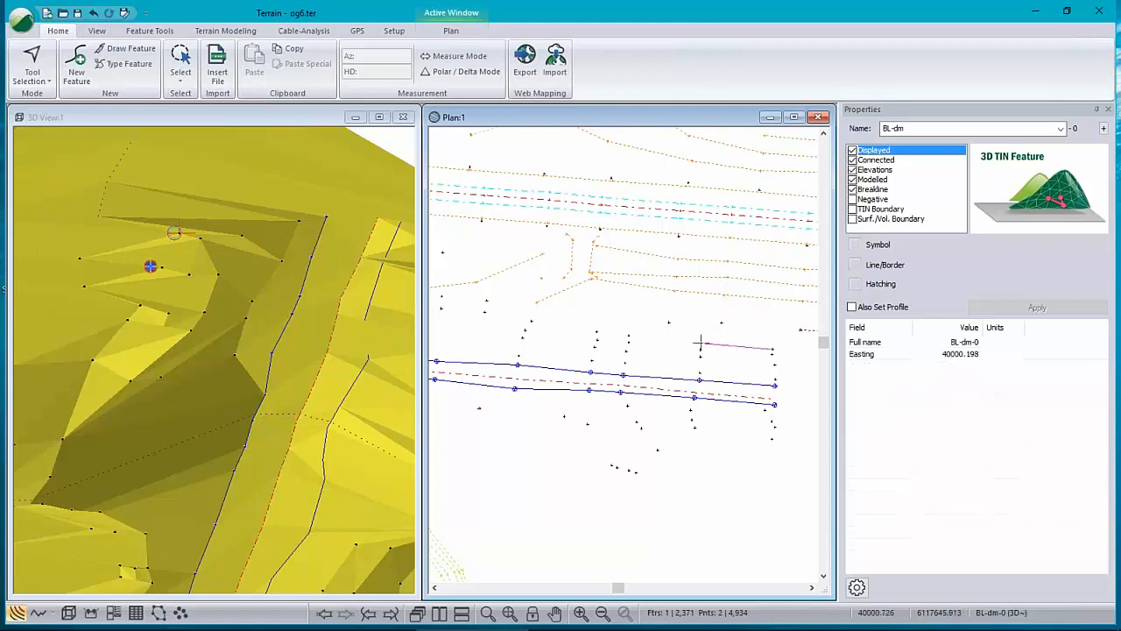
click(628, 335)
click(596, 329)
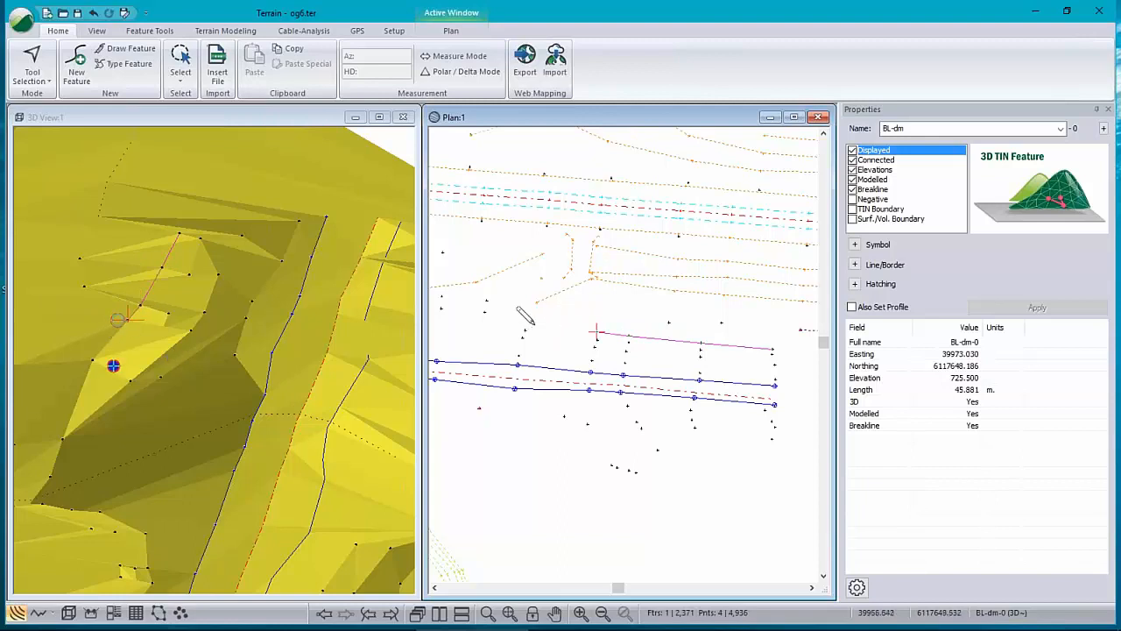
mouse_move(531, 320)
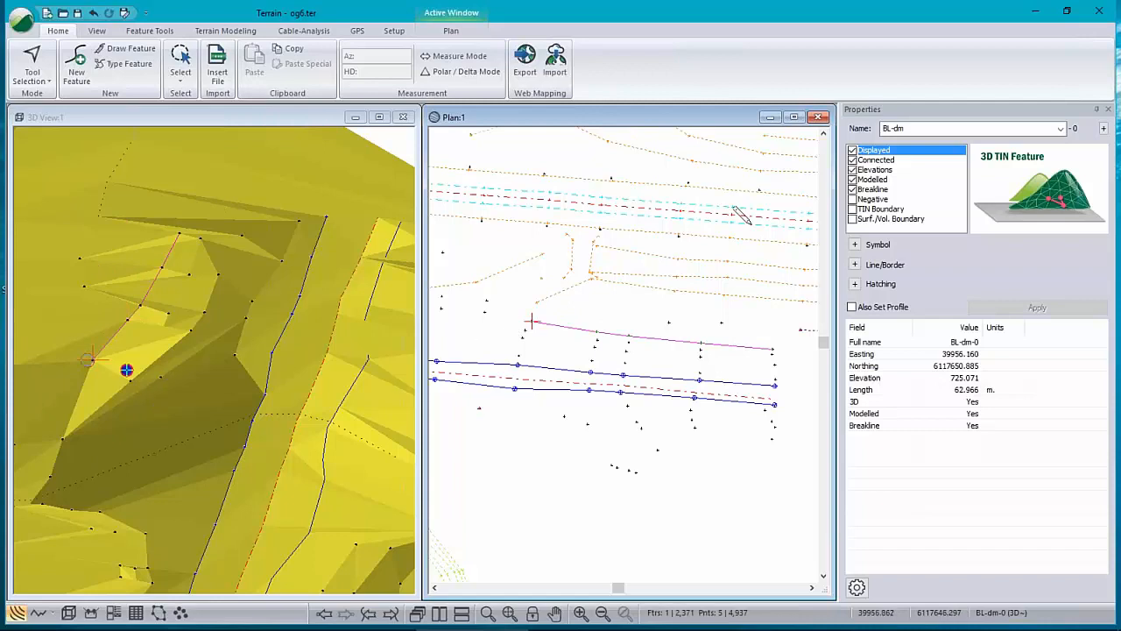
- Set the new BL-dm breakline's line type to 2 - dot and its color to green, and apply the changes
click(855, 264)
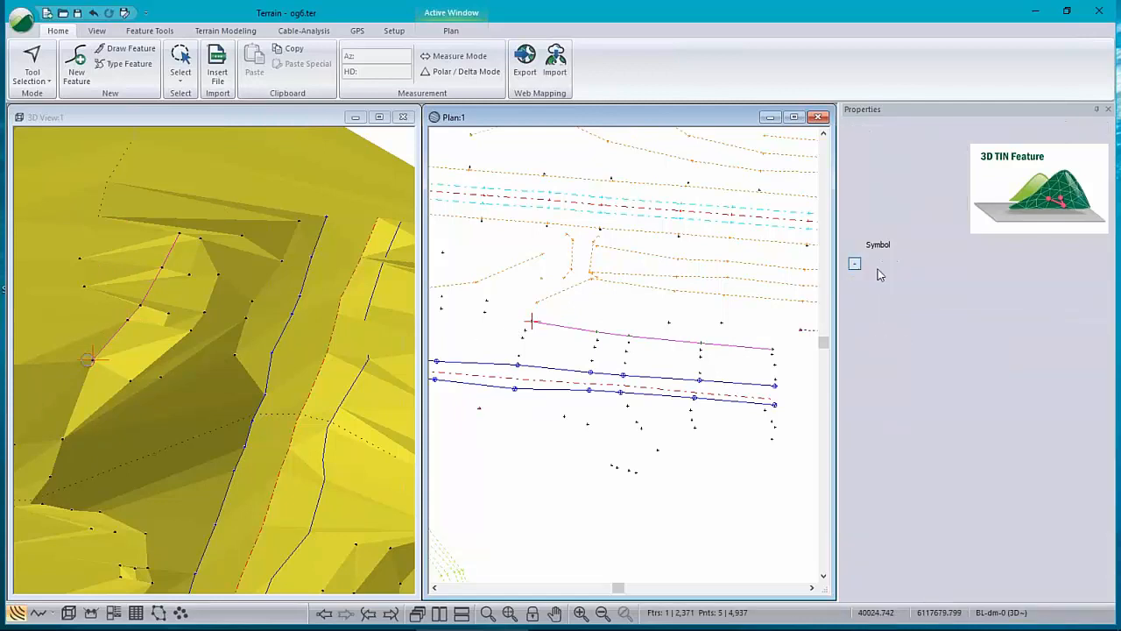
click(1082, 279)
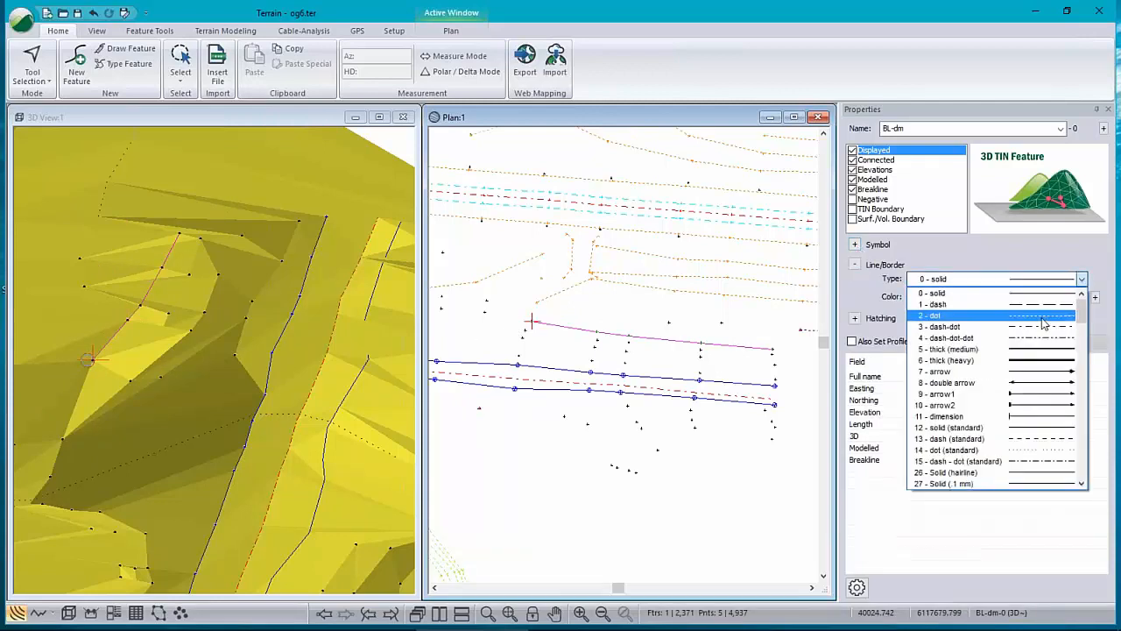
click(1073, 311)
click(1082, 297)
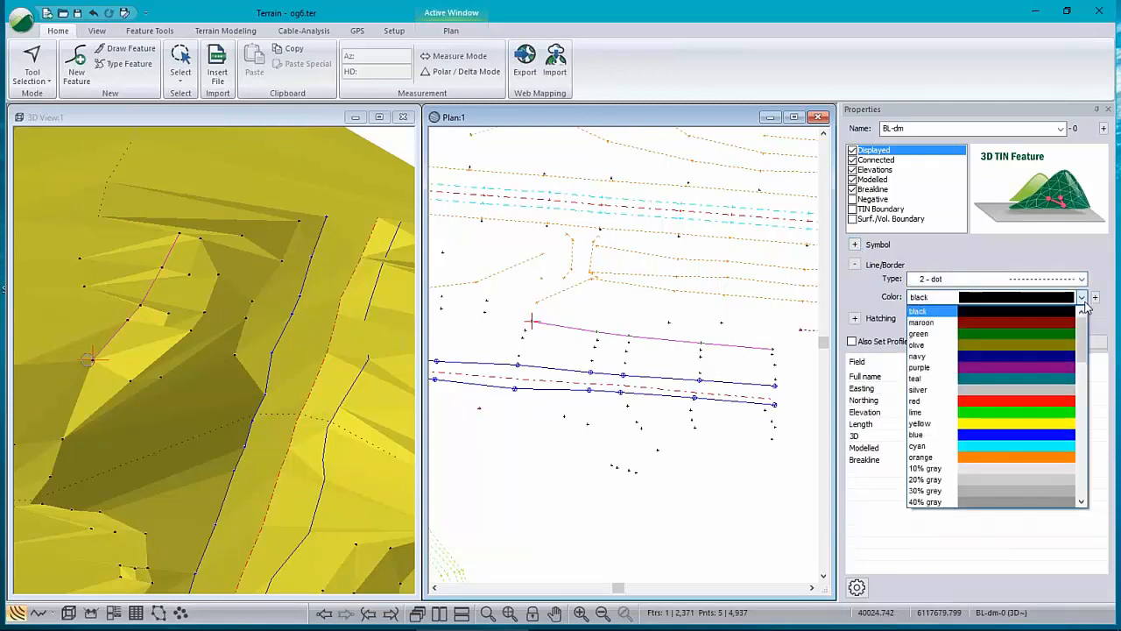
click(1043, 334)
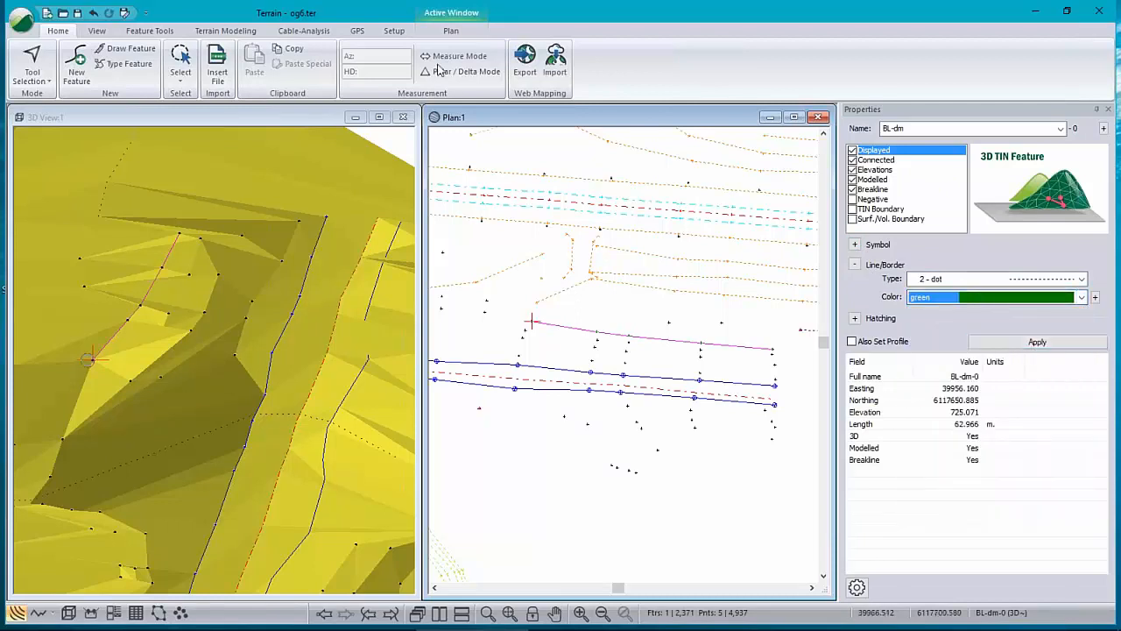
click(1037, 341)
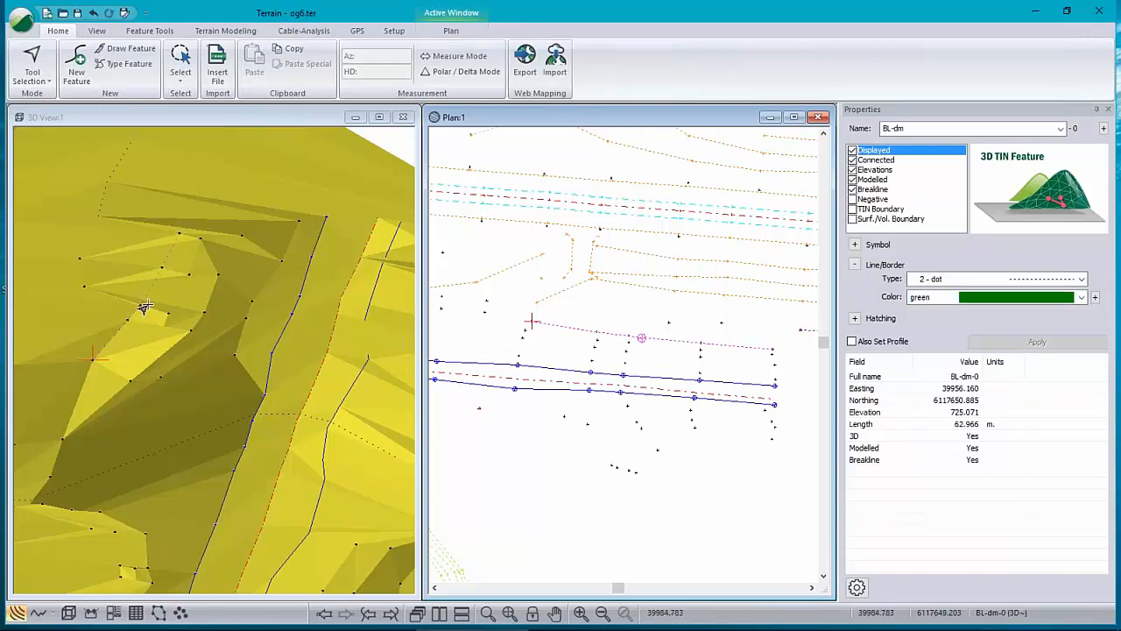
- Recalculate the terrain triangles with all existing contours removed and both major and minor contours turned off
mouse_move(145, 307)
mouse_move(201, 322)
mouse_down()
mouse_move(211, 387)
mouse_move(190, 395)
mouse_move(188, 376)
mouse_move(199, 392)
mouse_move(214, 393)
mouse_move(220, 372)
mouse_move(221, 382)
mouse_up()
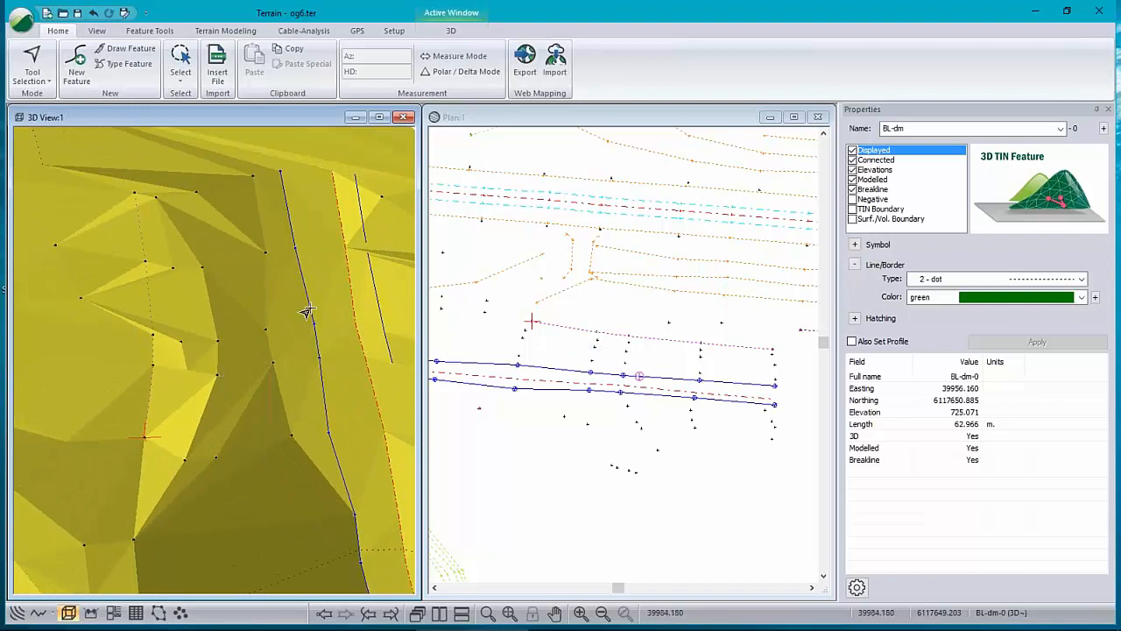
click(225, 30)
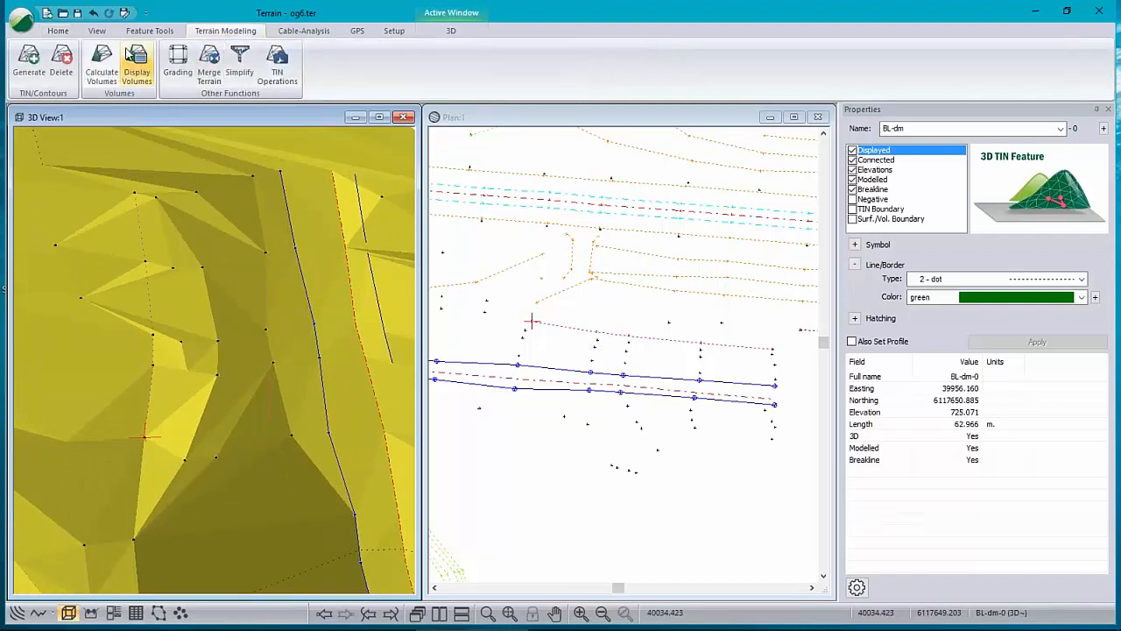
click(29, 59)
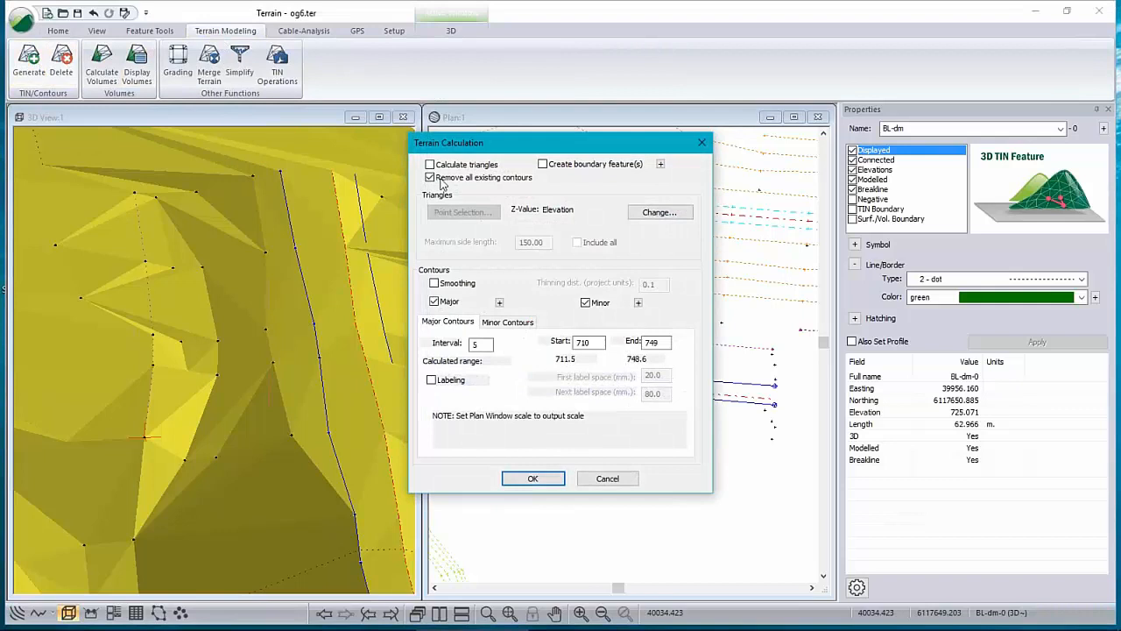
click(430, 165)
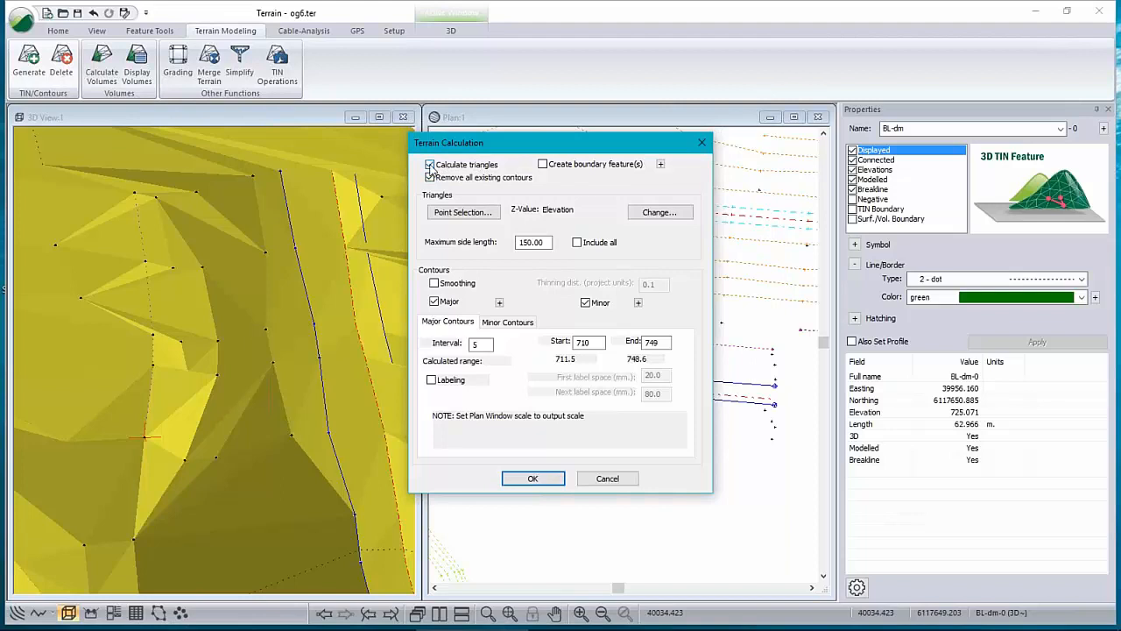
click(434, 302)
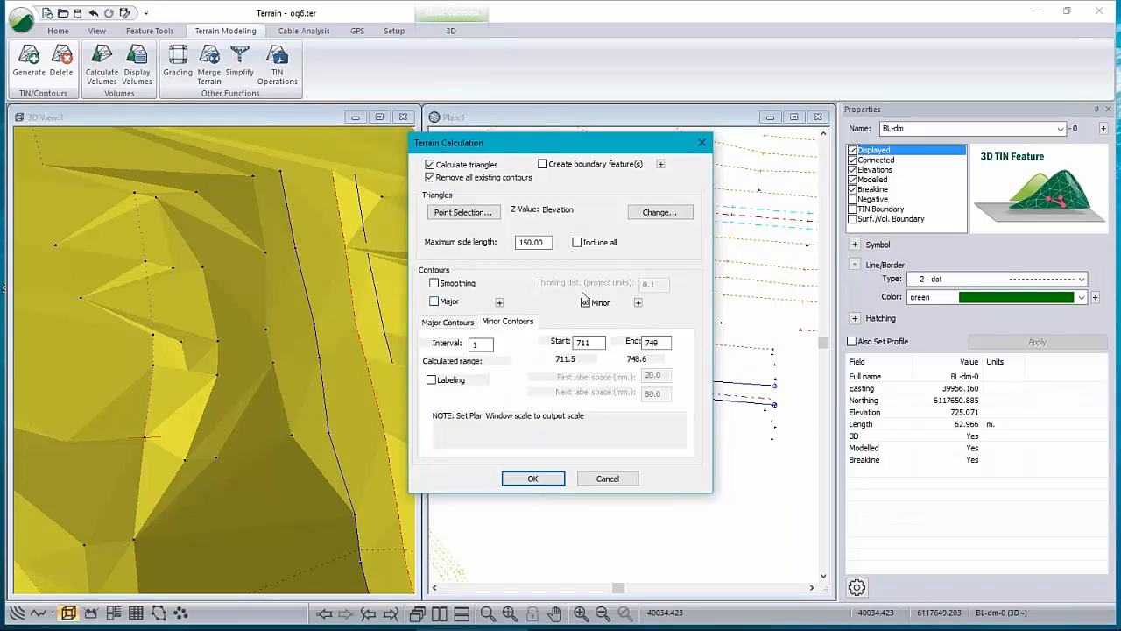
click(586, 302)
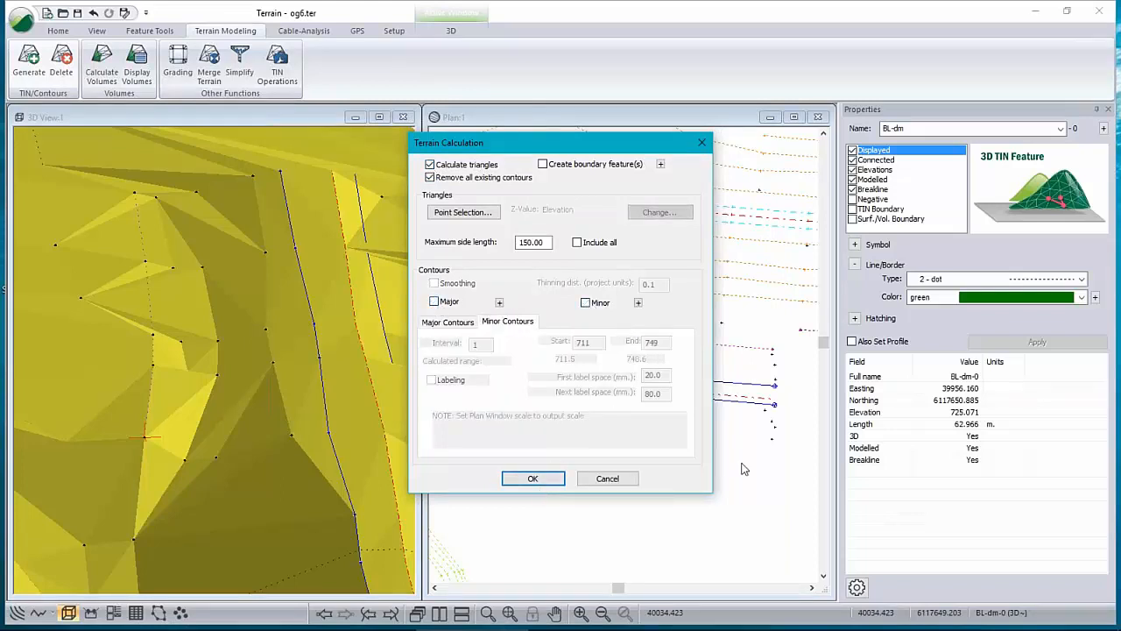
click(533, 478)
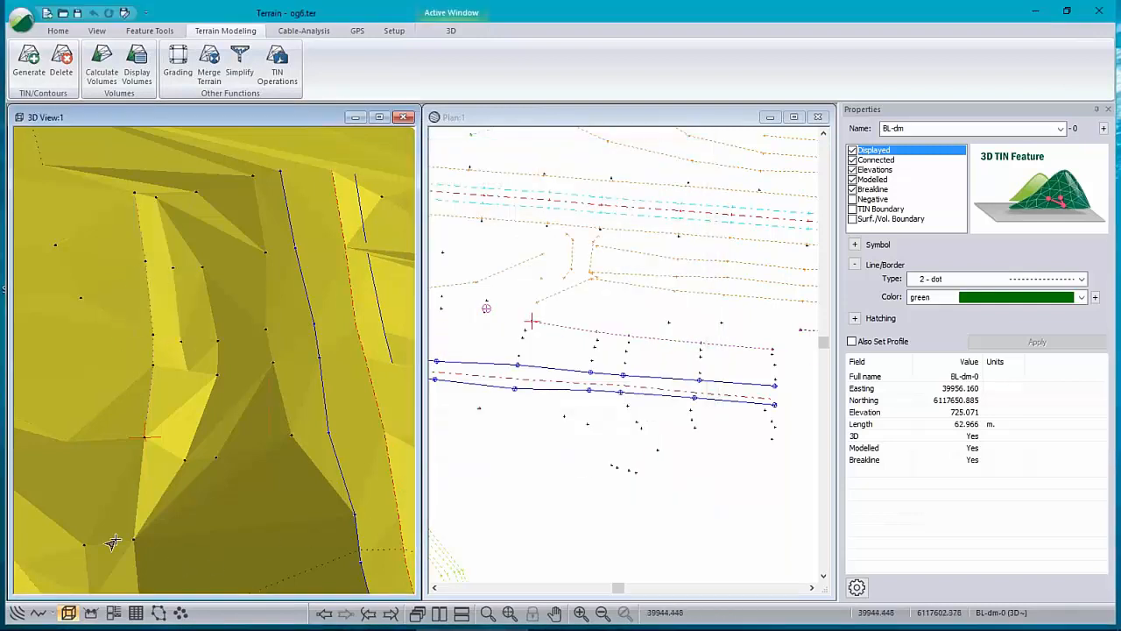
- Create a second mouse-drawn 3D breakline feature named BL-dm, accepting the default elevation of 100.0
middle_drag(195, 403, 198, 355)
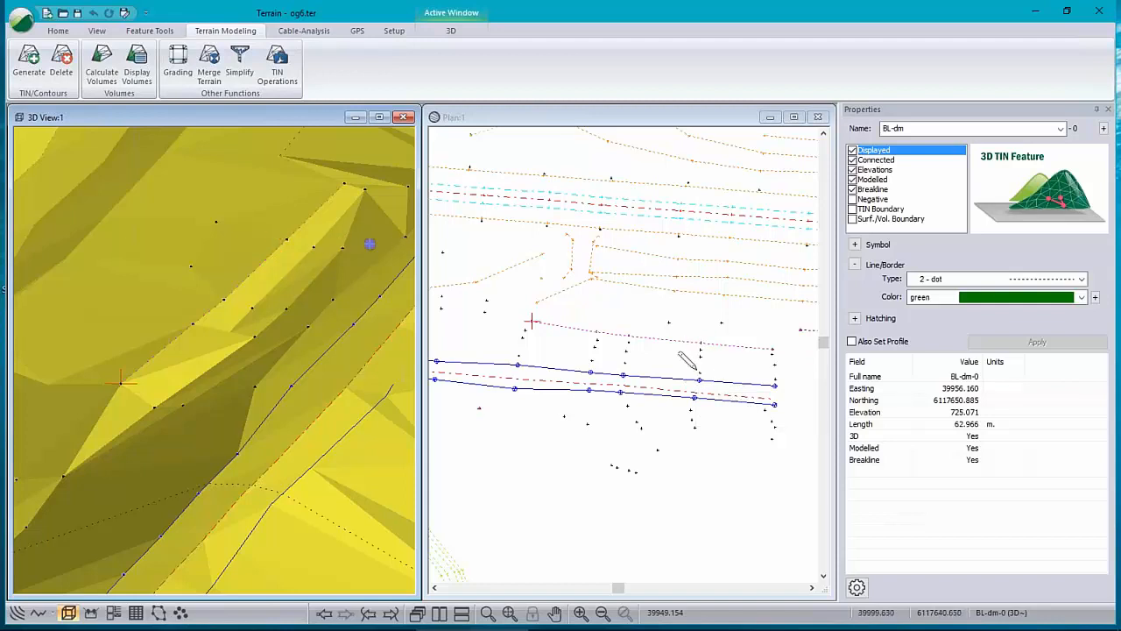
click(58, 30)
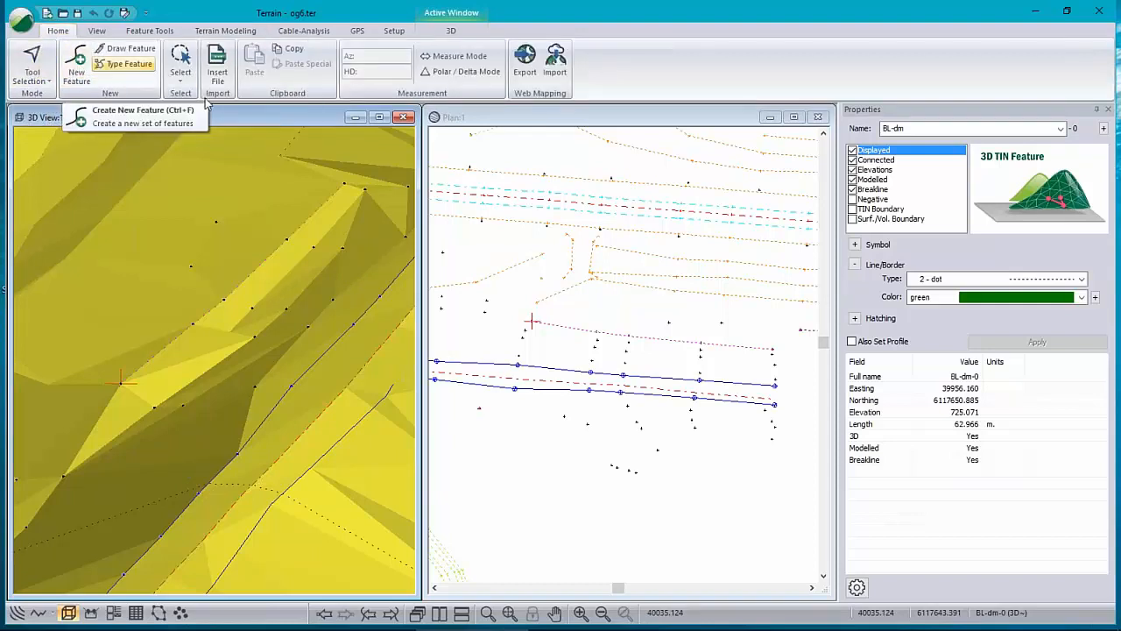
click(79, 61)
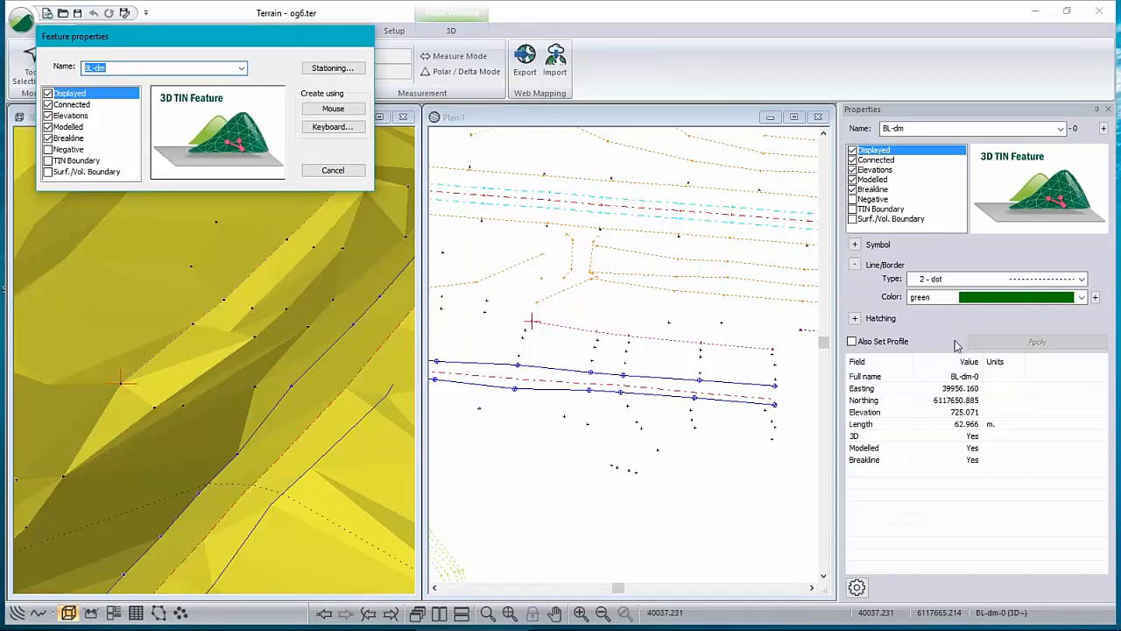
click(333, 111)
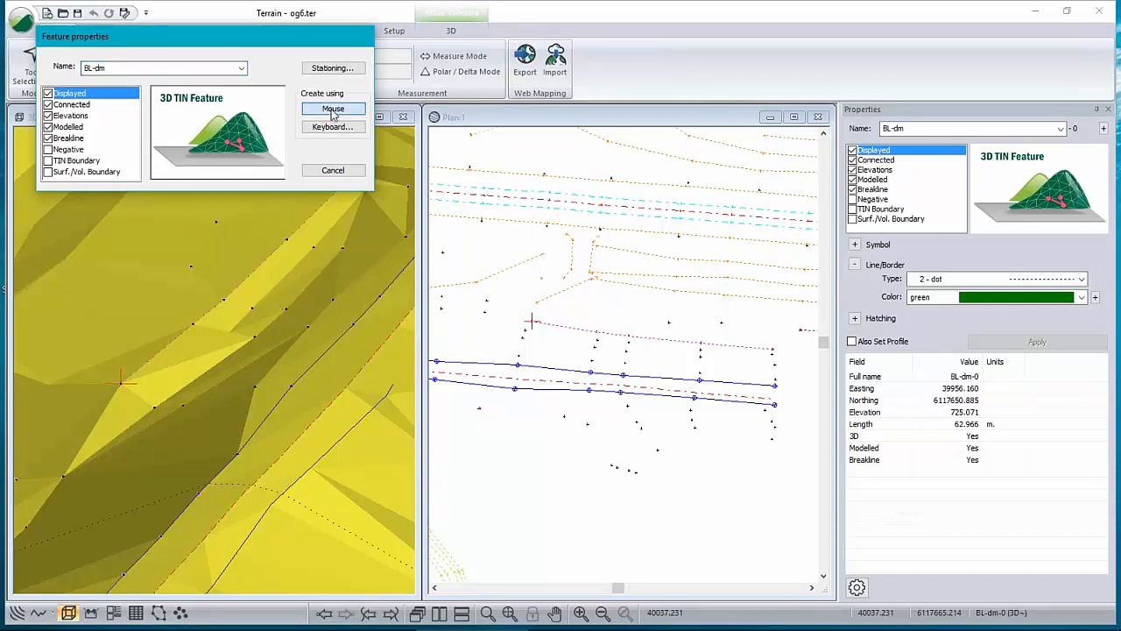
click(526, 348)
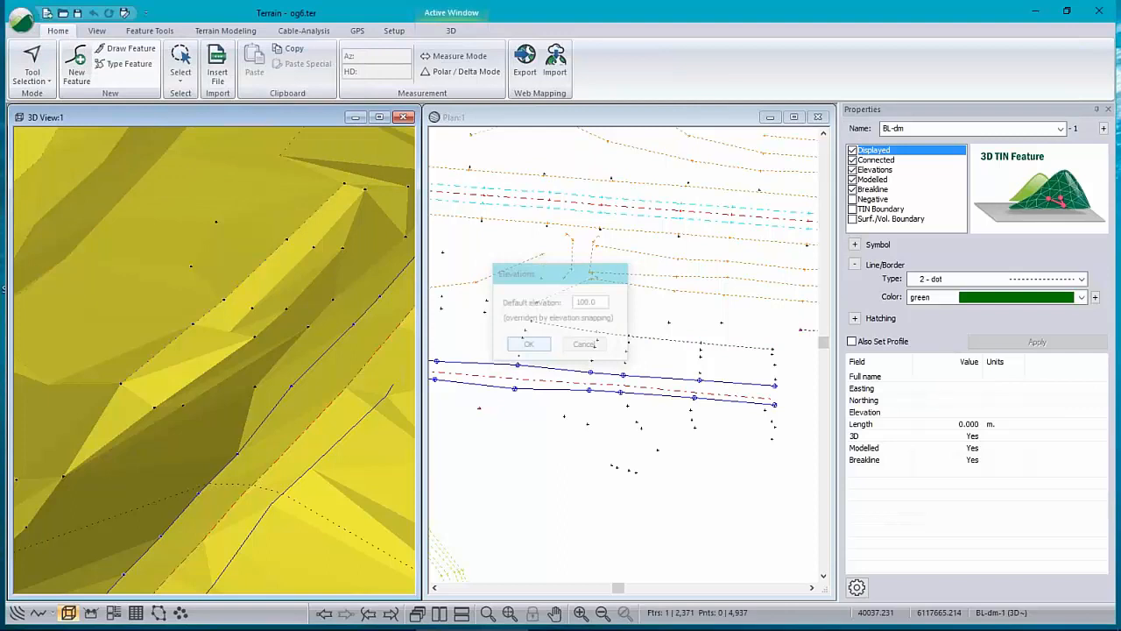
- Draw the second BL-dm breakline from east to west through the ditch points just south of the first breakline
click(727, 305)
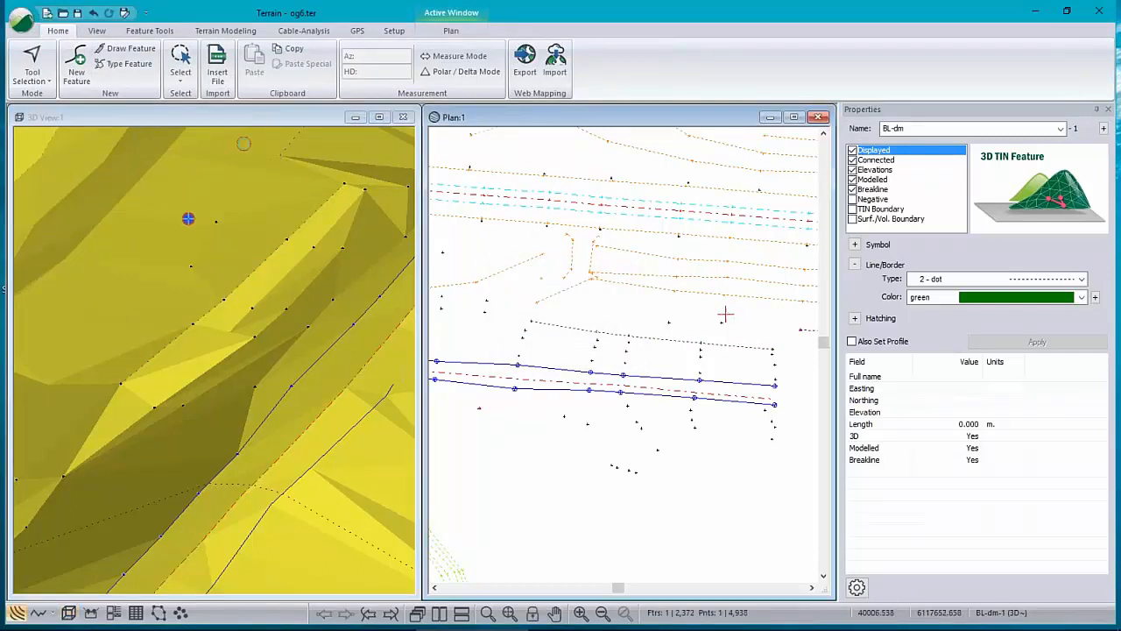
scroll(761, 359, up, 3)
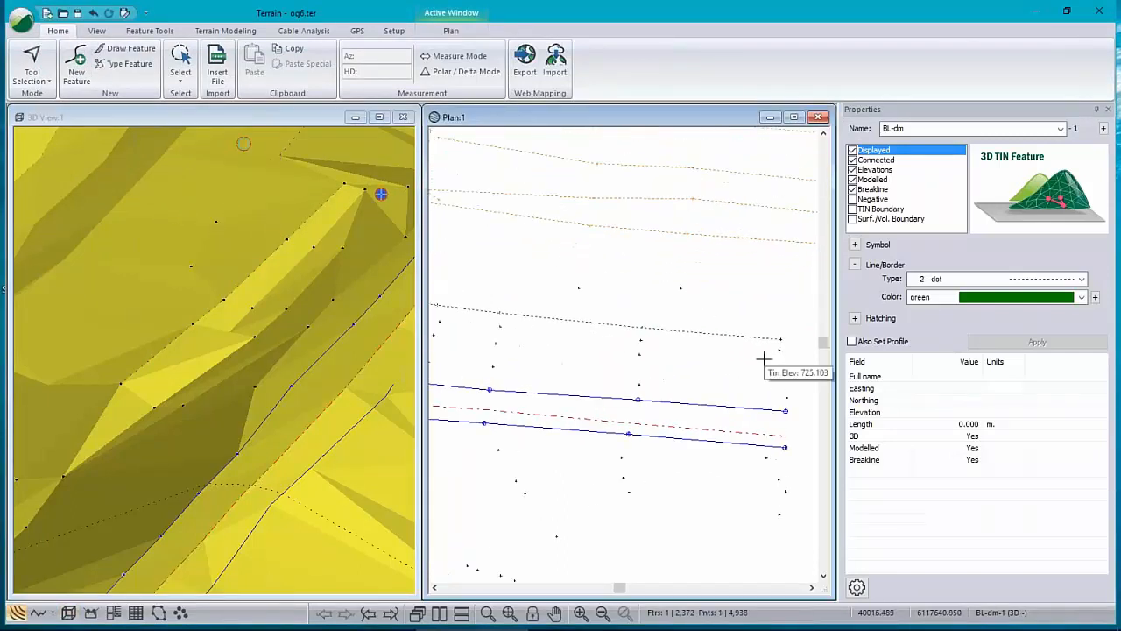
click(781, 347)
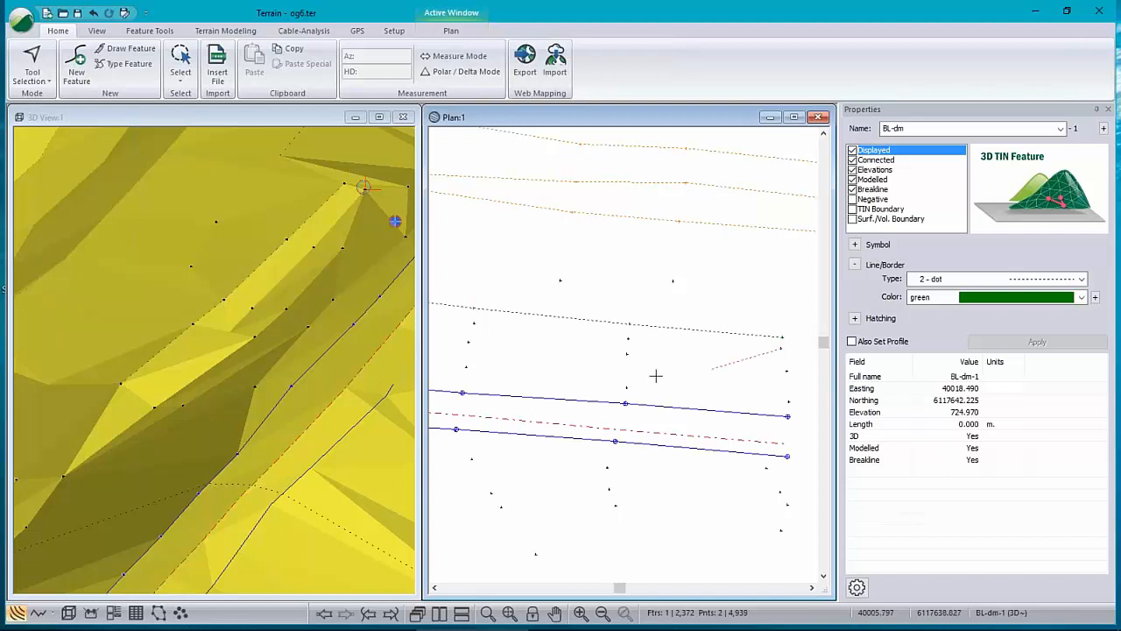
click(627, 340)
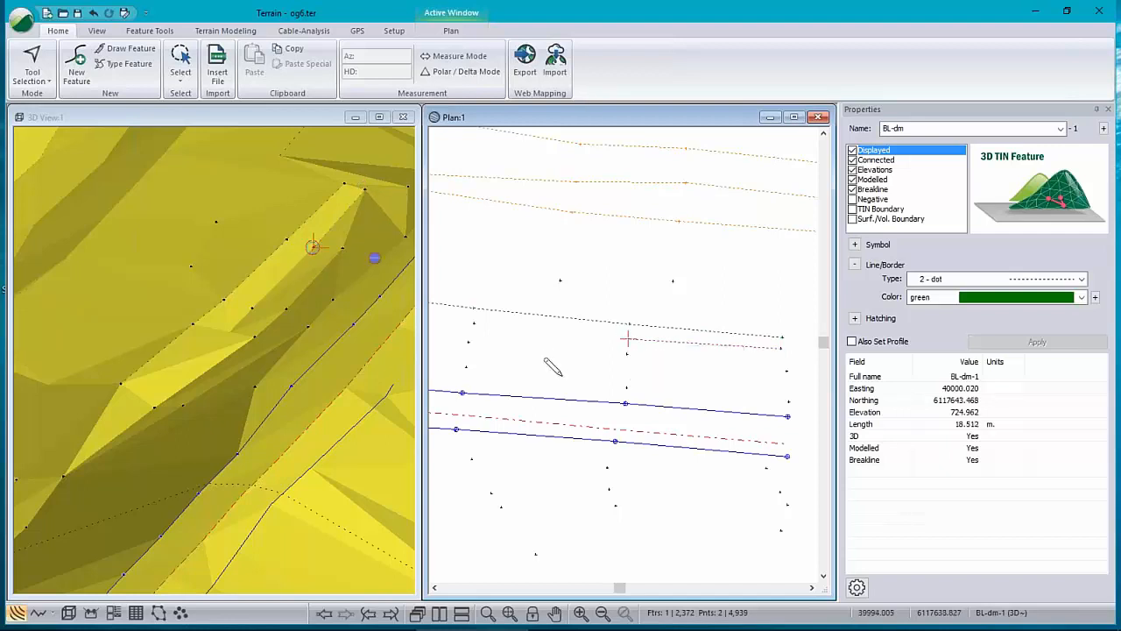
middle_drag(573, 376, 706, 391)
scroll(674, 377, up, 1)
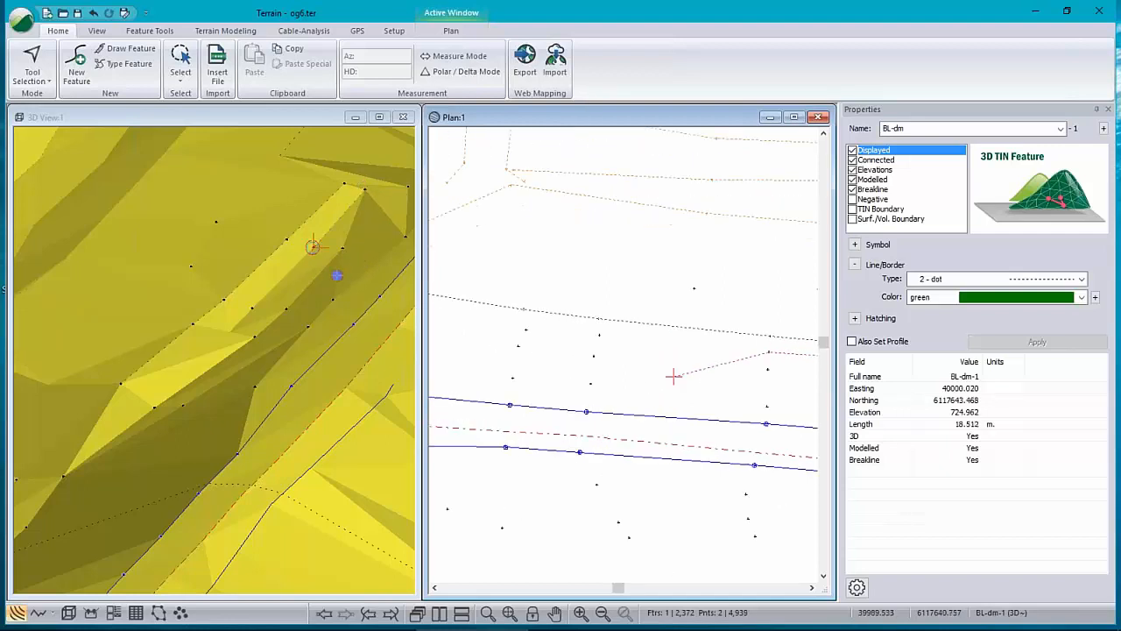
click(599, 335)
scroll(563, 363, up, 1)
middle_drag(563, 364, 775, 384)
click(735, 347)
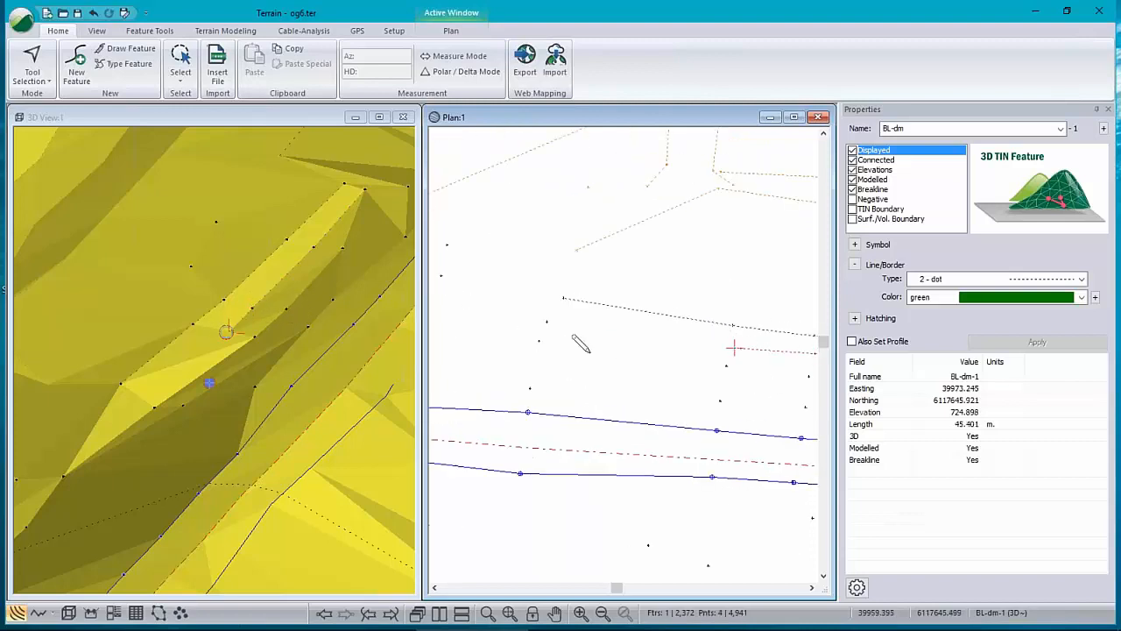
click(542, 318)
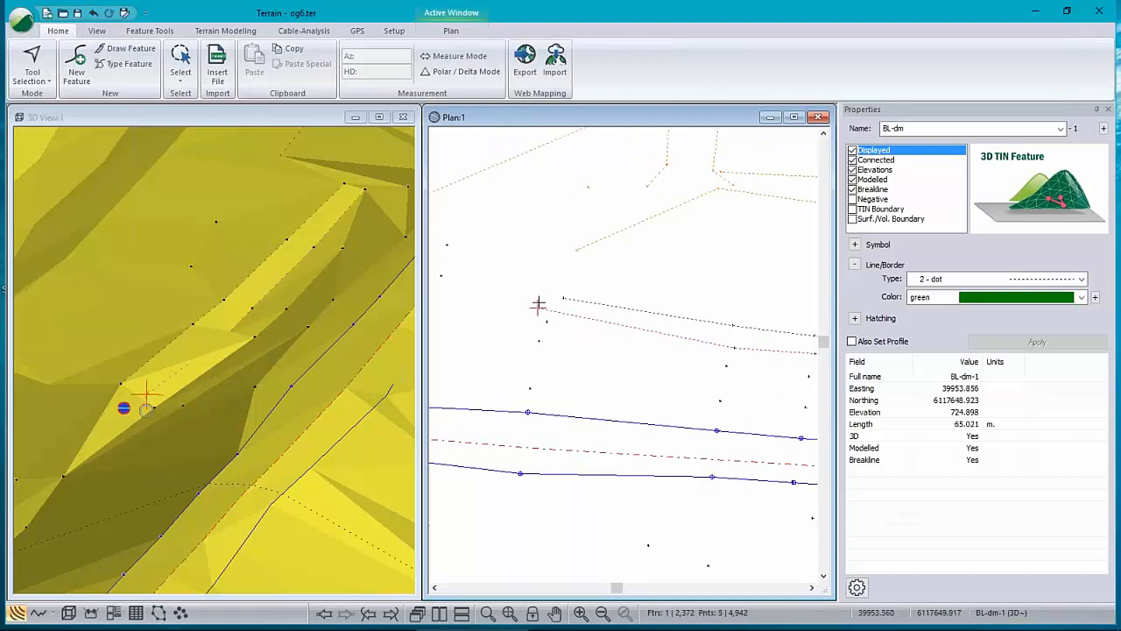
scroll(556, 326, down, 4)
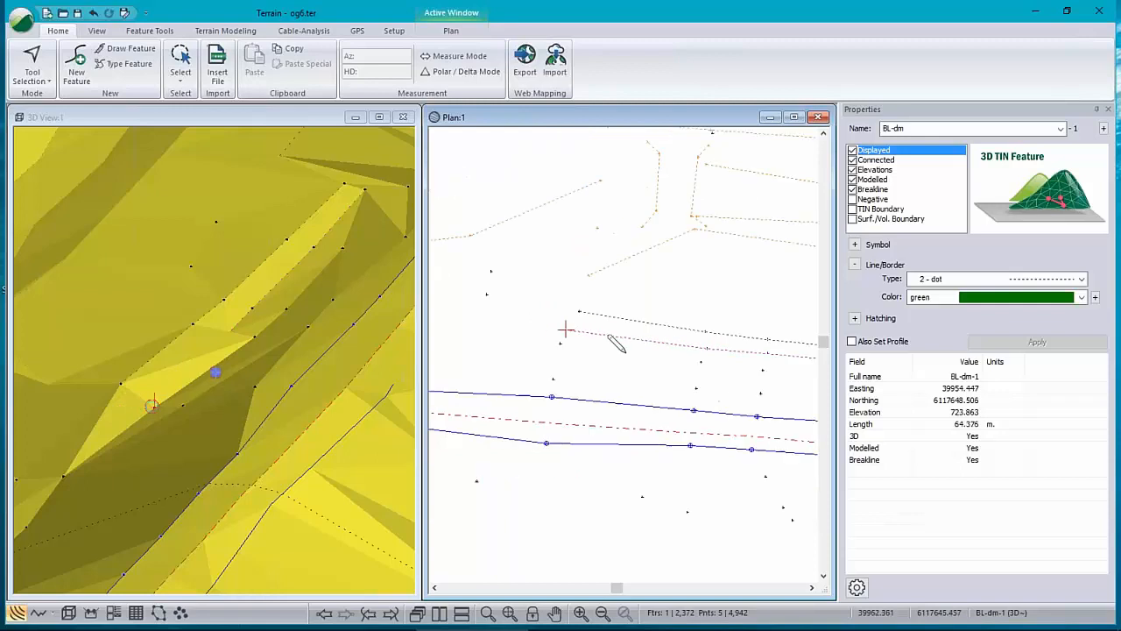
- Create a third mouse-drawn 3D breakline feature named BL-dm, accepting the default elevation
click(76, 63)
click(336, 108)
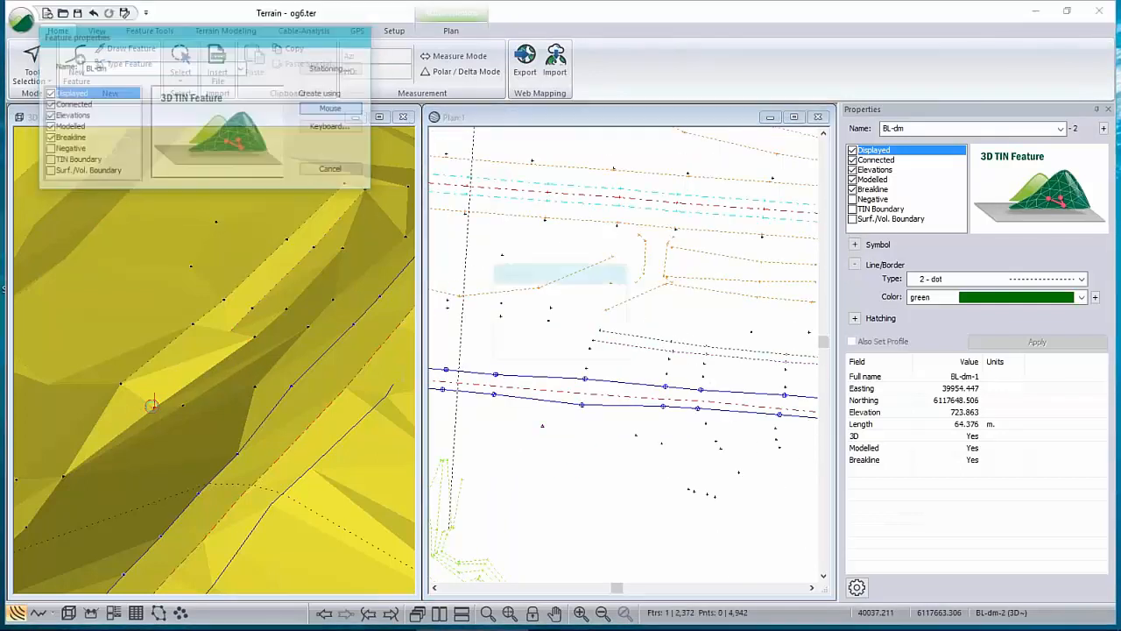
click(528, 348)
- Draw the third BL-dm breakline, about 66 m long, from west to east through the ditch points just south of the second breakline
click(589, 347)
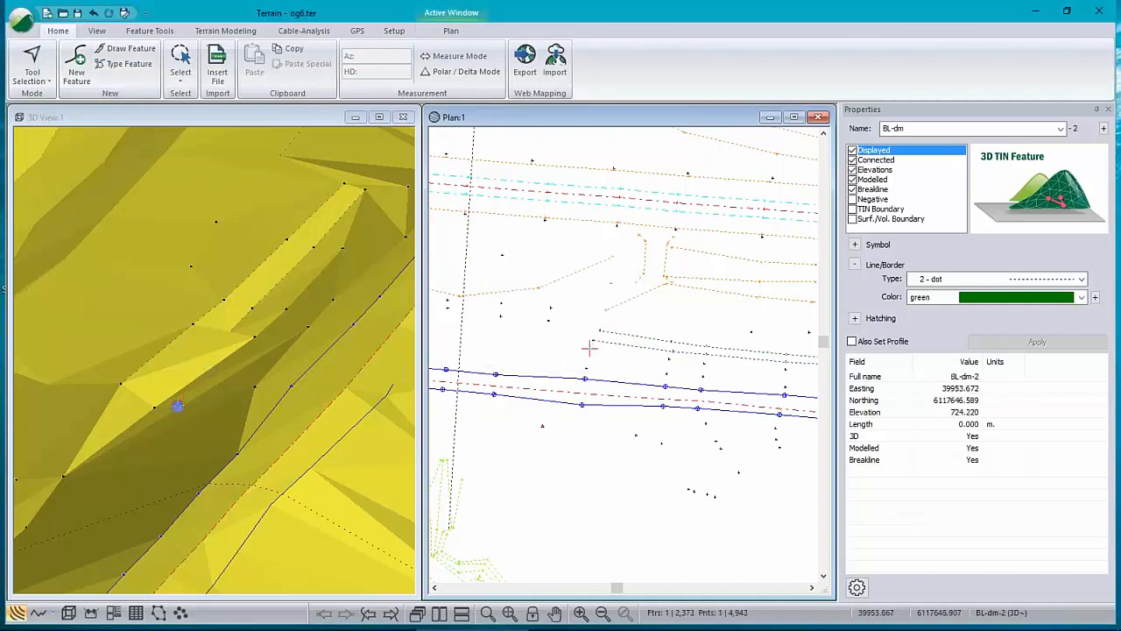
click(669, 360)
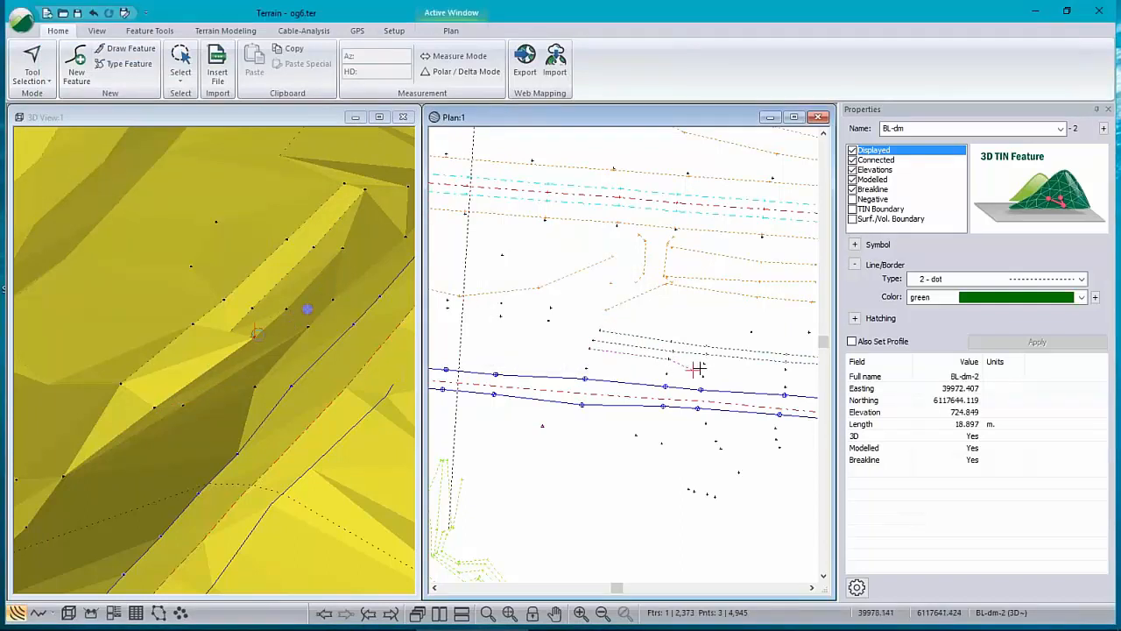
click(706, 361)
middle_drag(738, 345, 603, 319)
scroll(579, 323, up, 2)
scroll(578, 328, up, 1)
key(Escape)
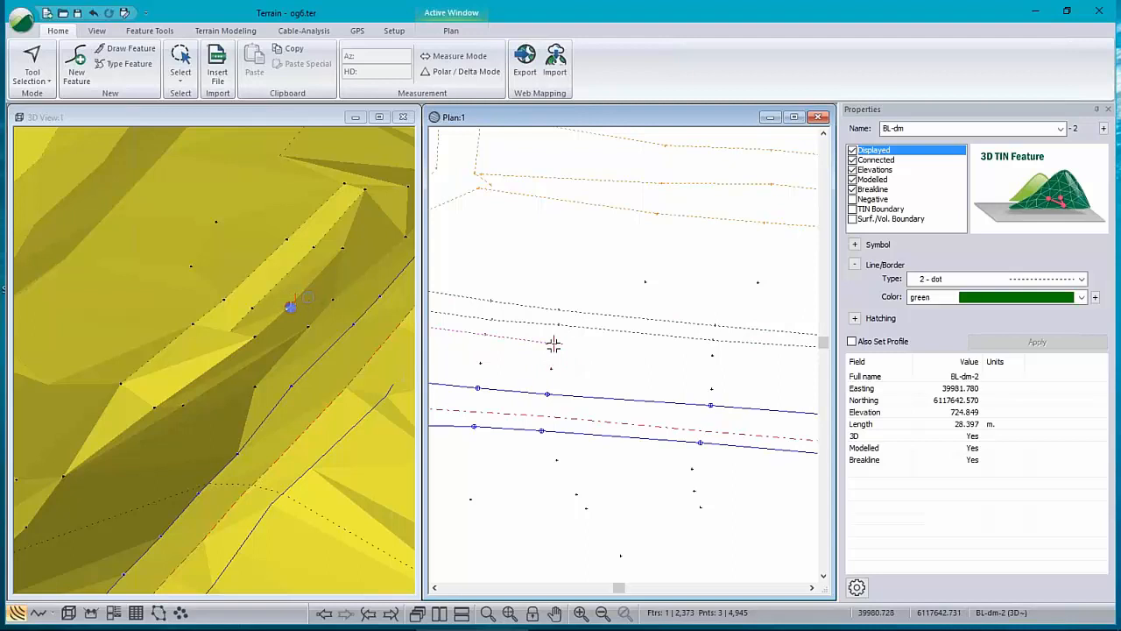
click(712, 355)
scroll(727, 361, up, 1)
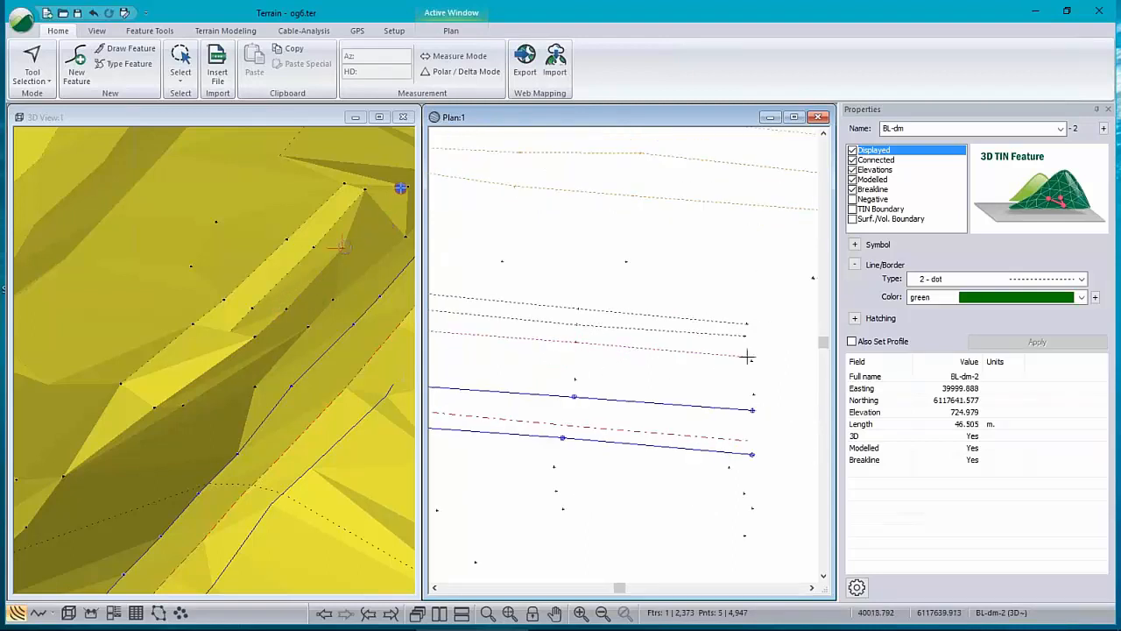
click(751, 359)
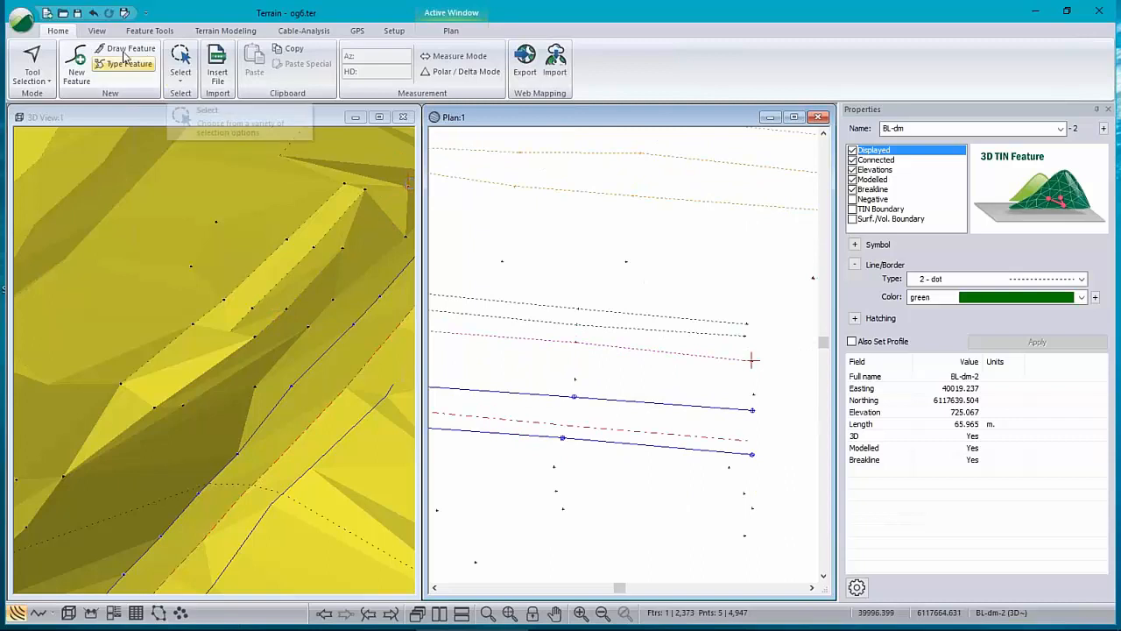
- Recalculate the terrain triangles with all existing contours removed, and inspect the reshaped ditch surface in 3D
click(224, 30)
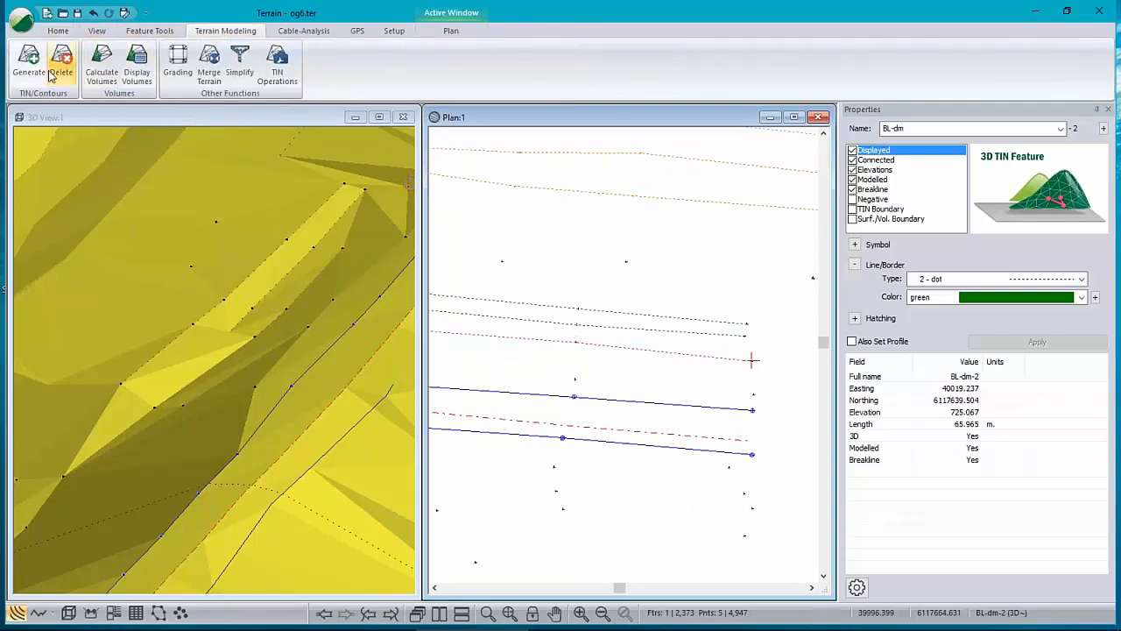
click(30, 65)
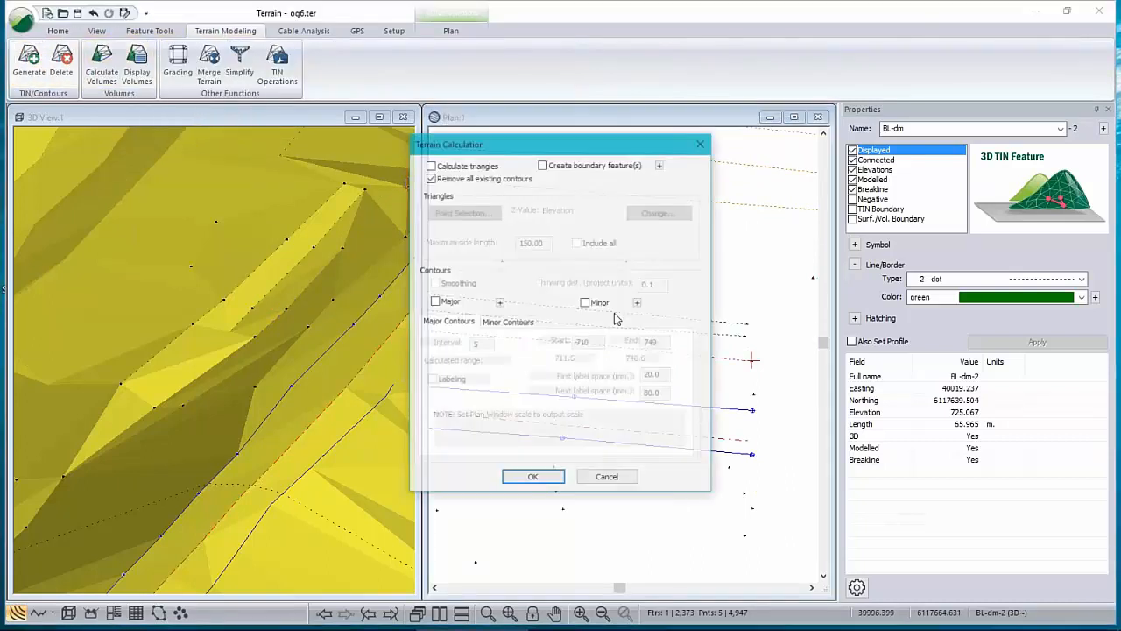
click(429, 164)
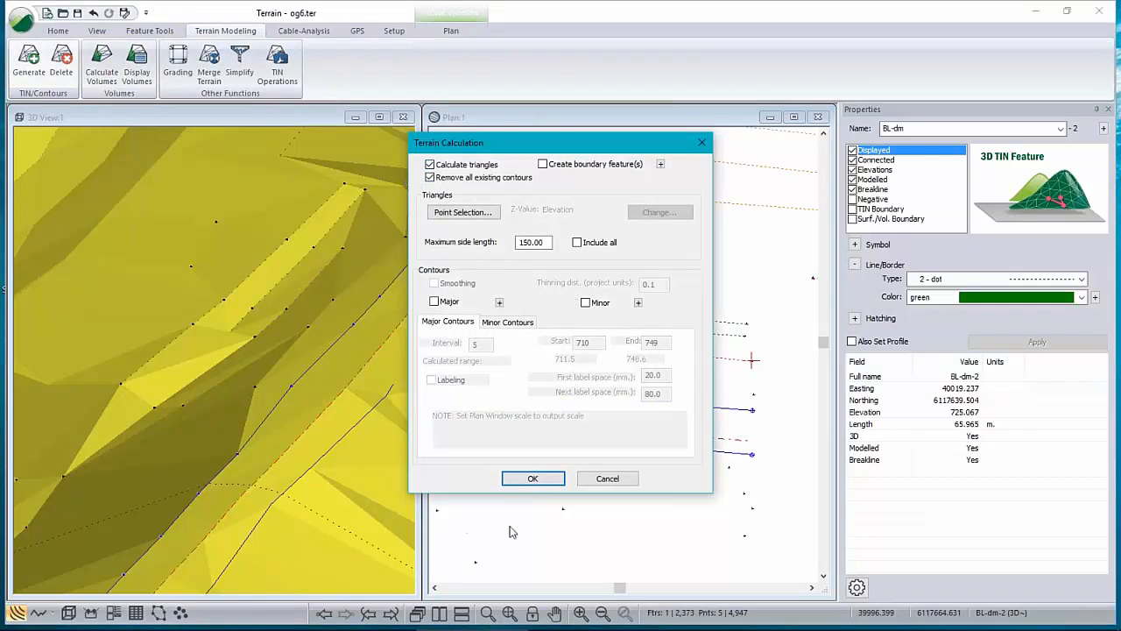
click(530, 478)
drag(242, 477, 230, 338)
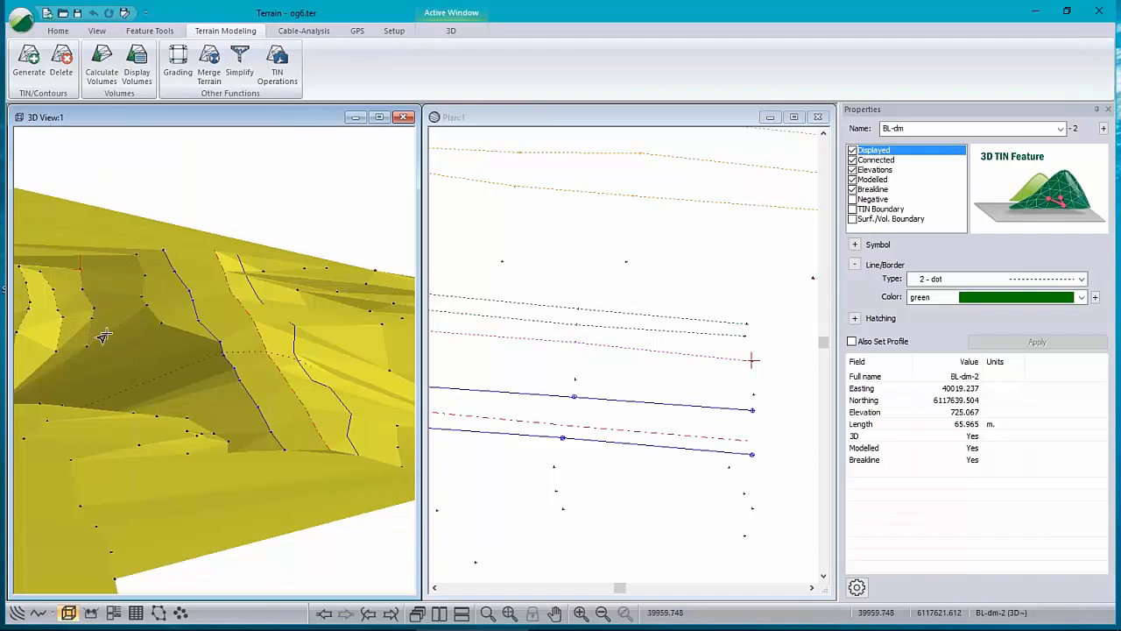
mouse_move(103, 336)
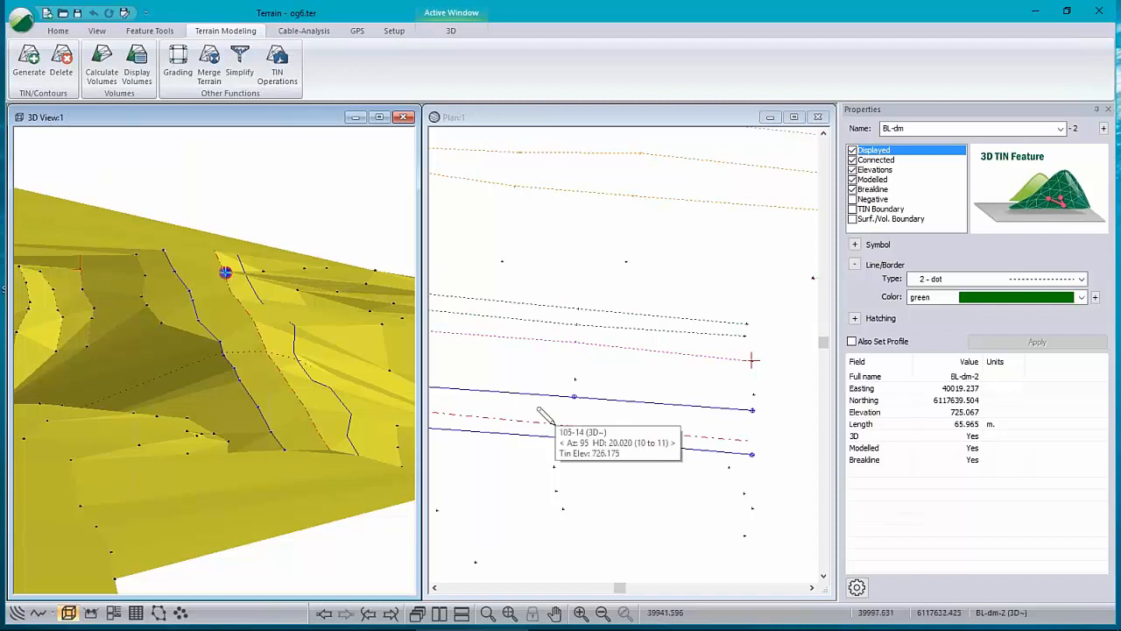
- Save the terrain model as og6 in the Softree-Terrain (*.terx) format in the Widening folder
scroll(566, 393, down, 5)
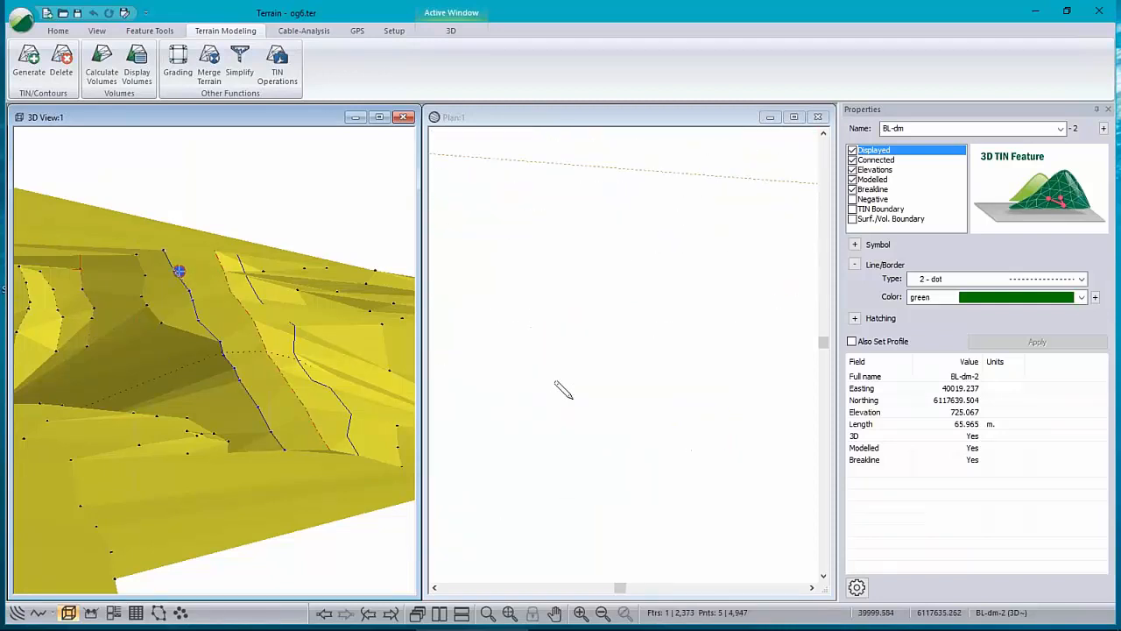
scroll(559, 393, down, 1)
middle_drag(485, 408, 585, 438)
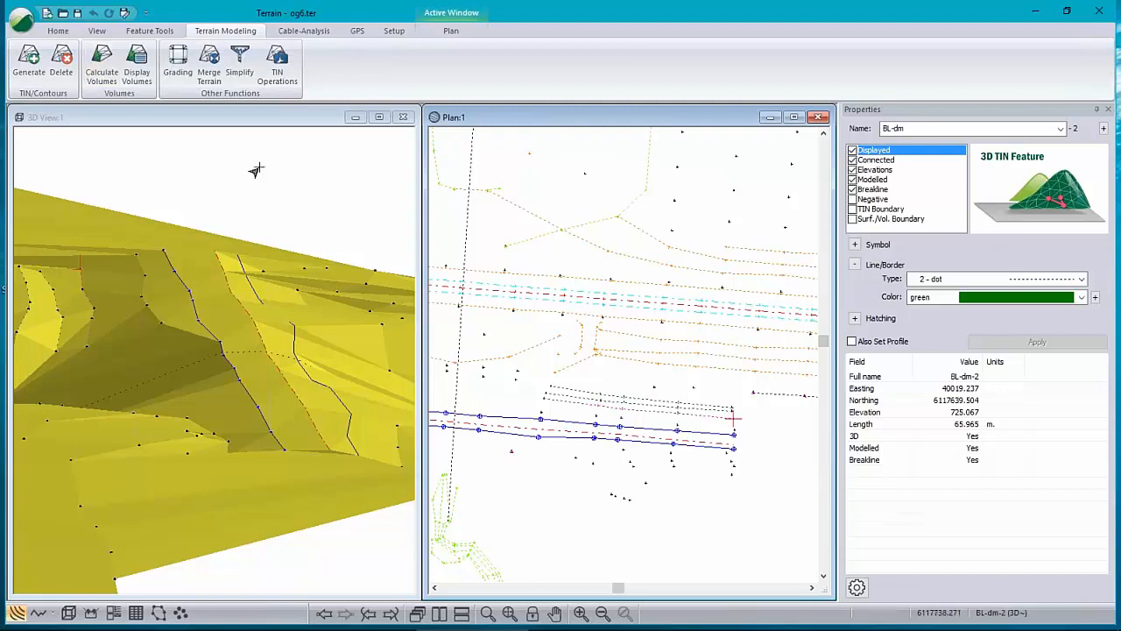
click(15, 19)
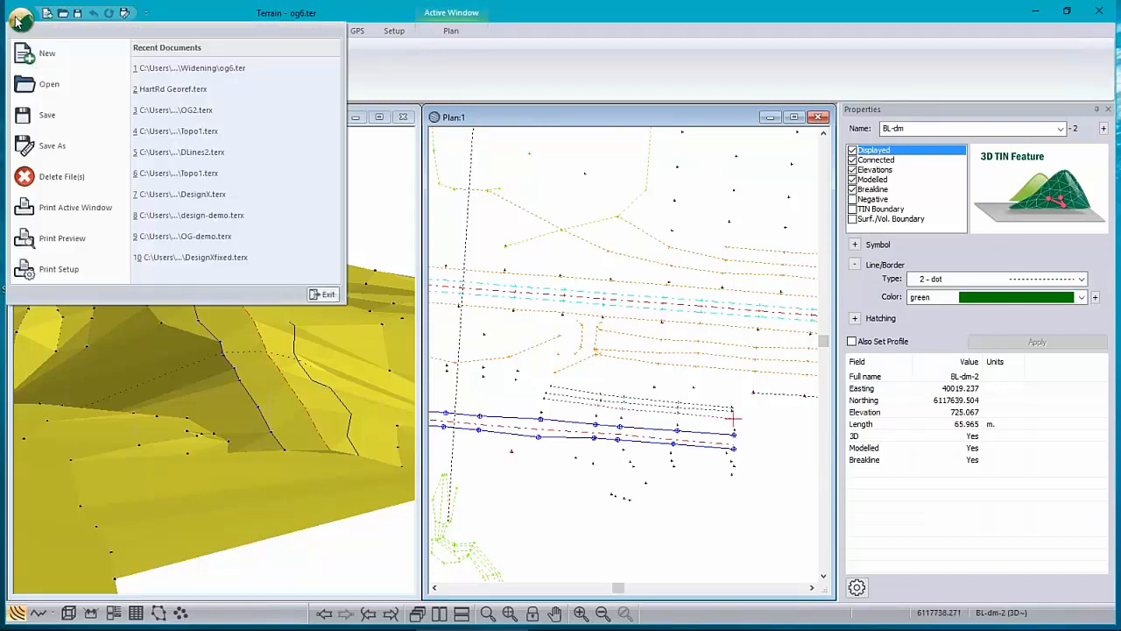
click(591, 386)
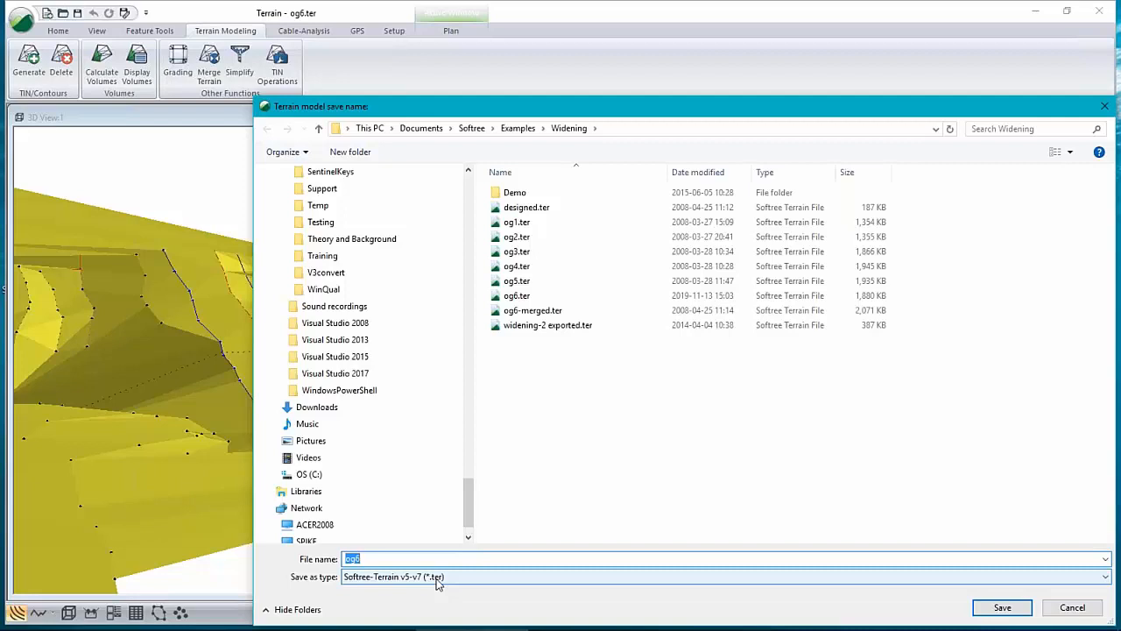
click(390, 576)
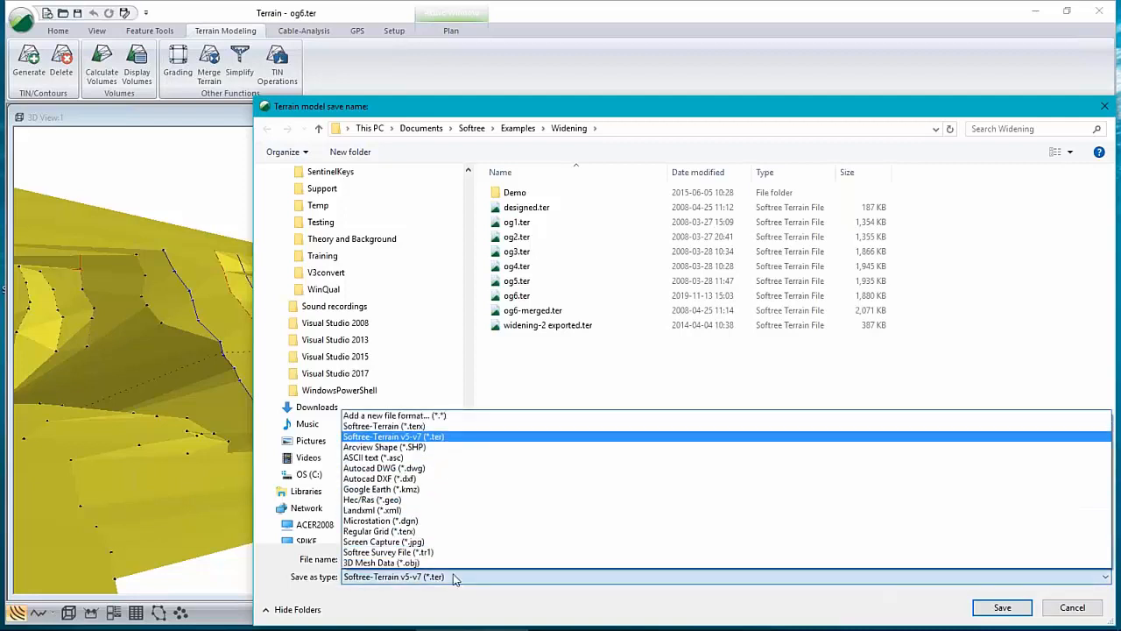
click(410, 429)
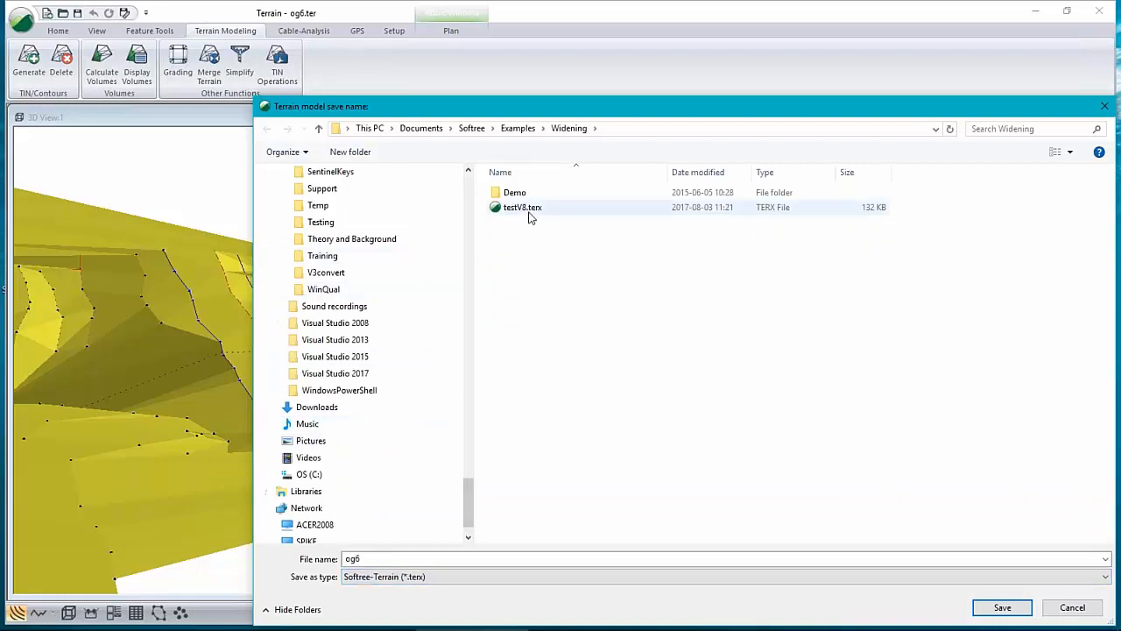
click(1002, 608)
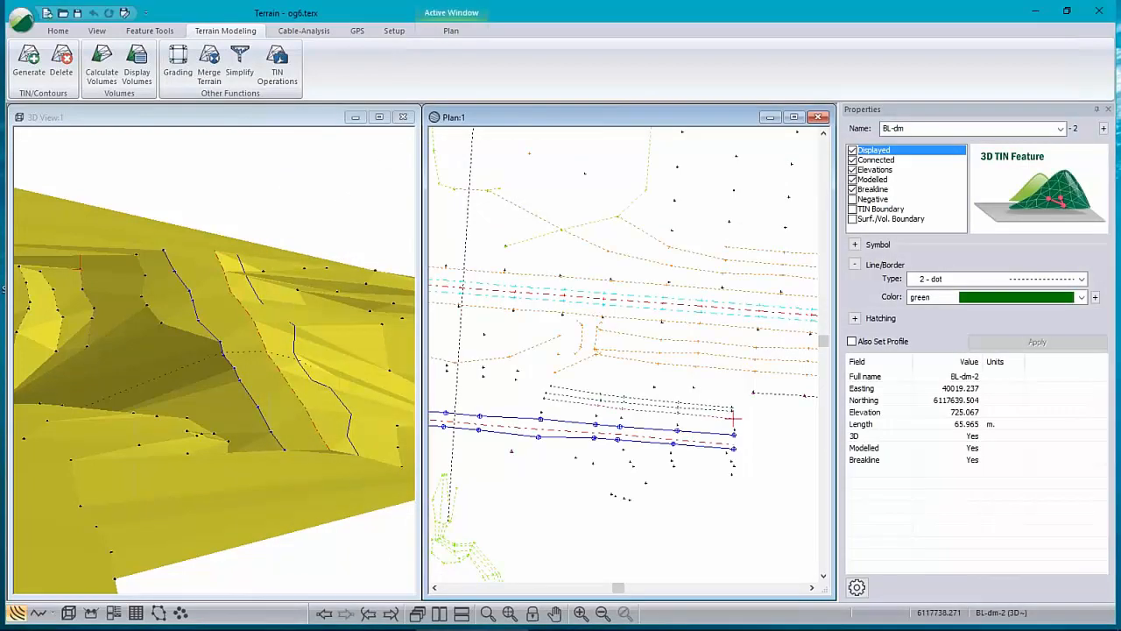
scroll(499, 344, down, 3)
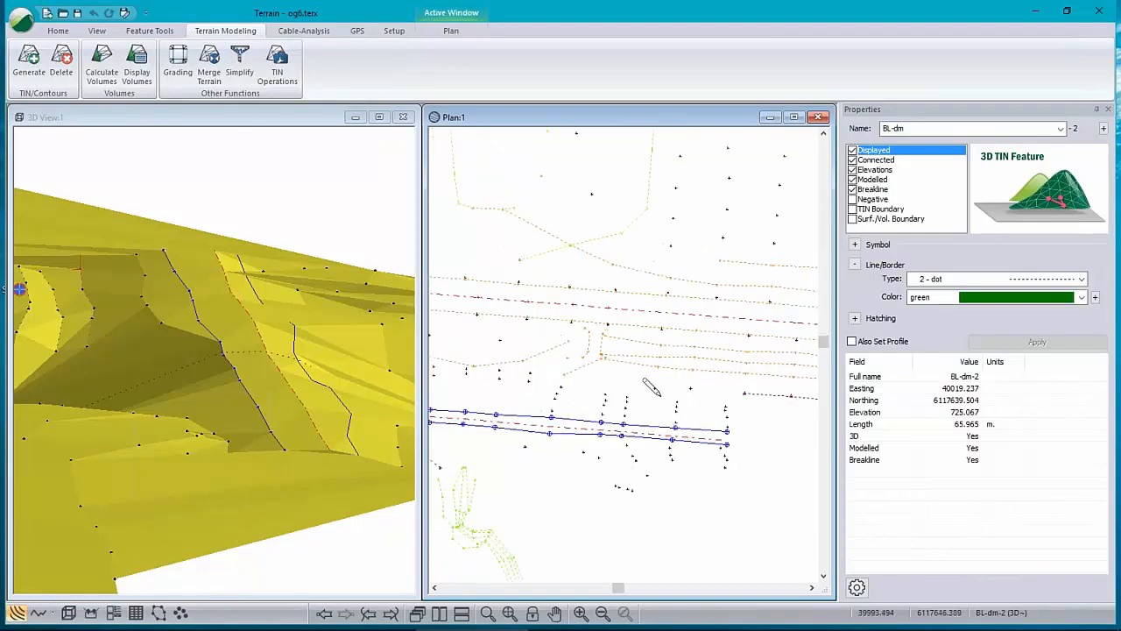
scroll(483, 388, up, 1)
middle_drag(483, 388, 665, 466)
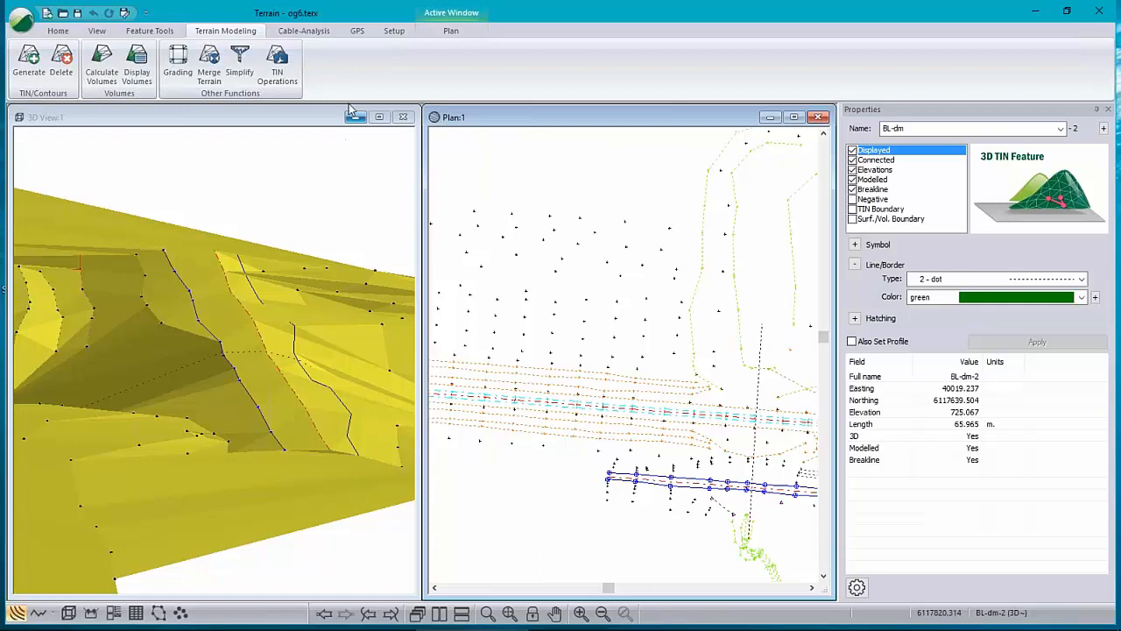
- Switch to the Location module and start a new design file
click(395, 32)
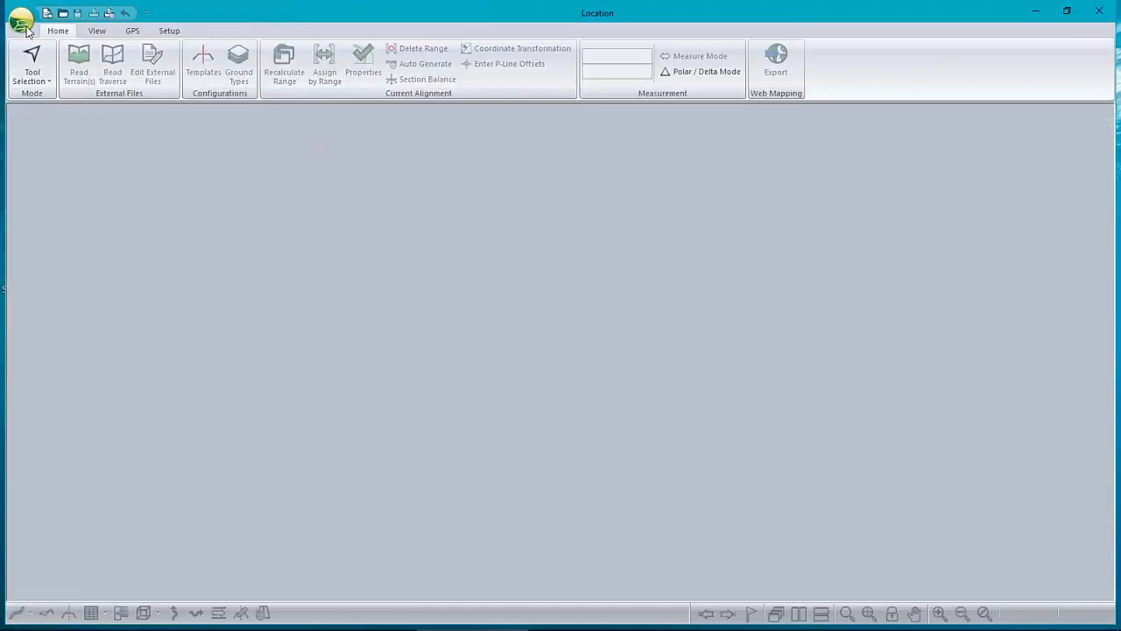
click(24, 25)
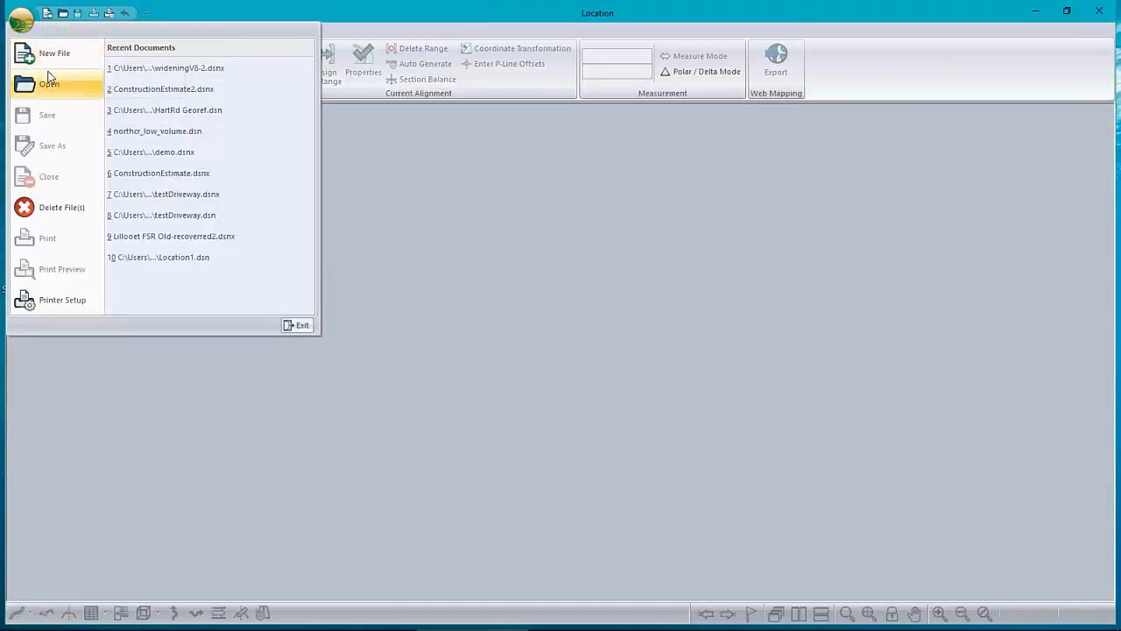
click(51, 53)
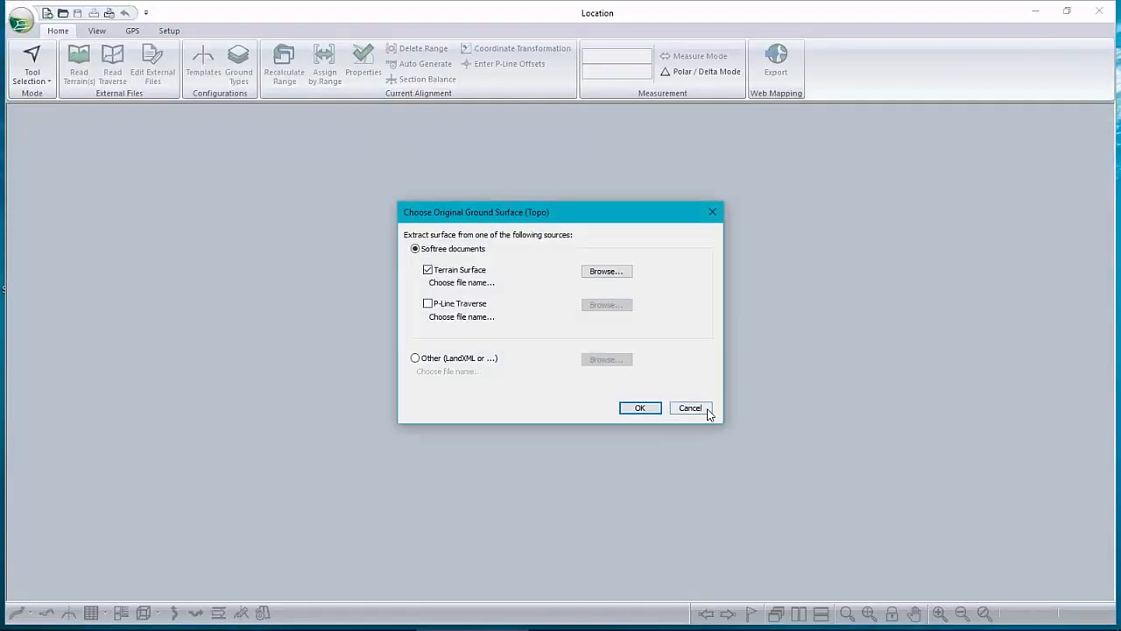
- Use the terrain file testV8.terx from the Examples\Widening folder as the new design's original ground surface
click(606, 271)
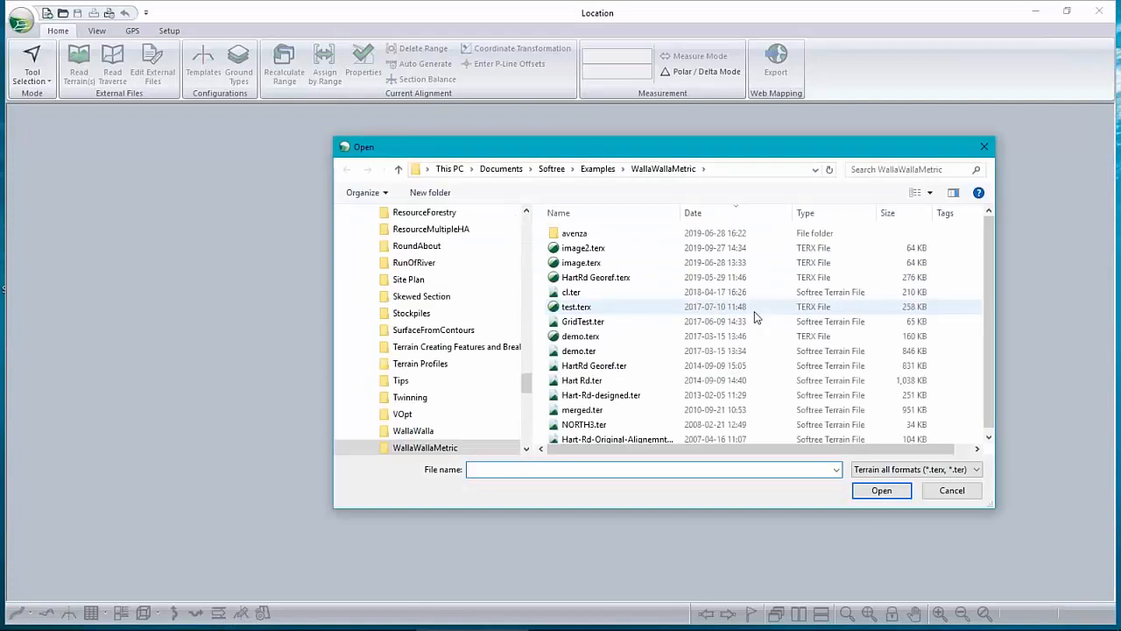
click(613, 169)
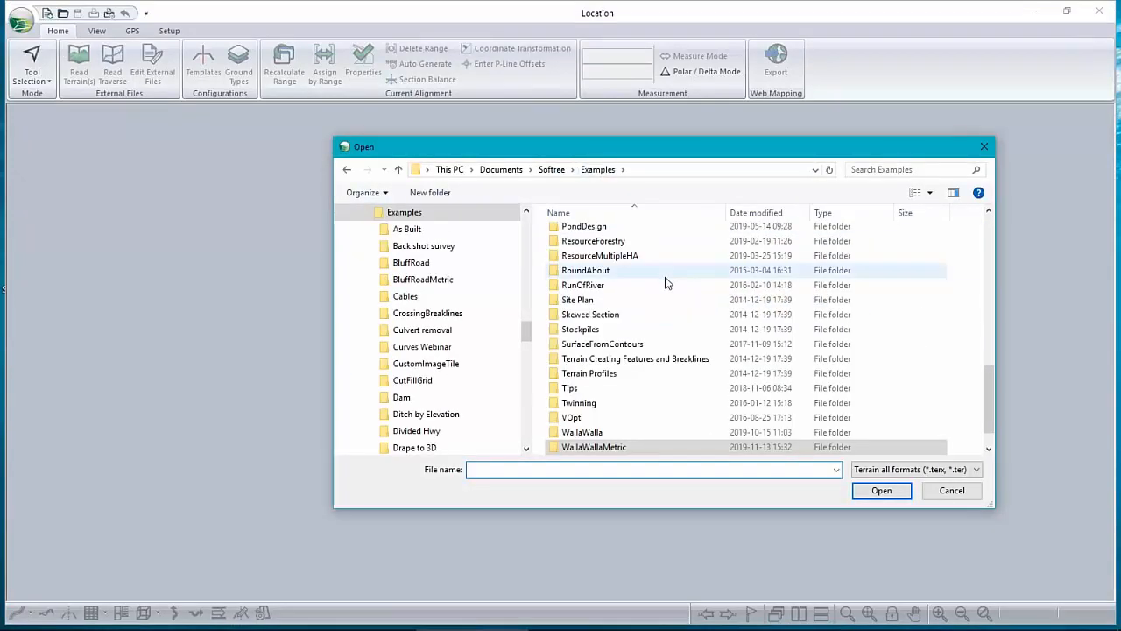
double_click(585, 447)
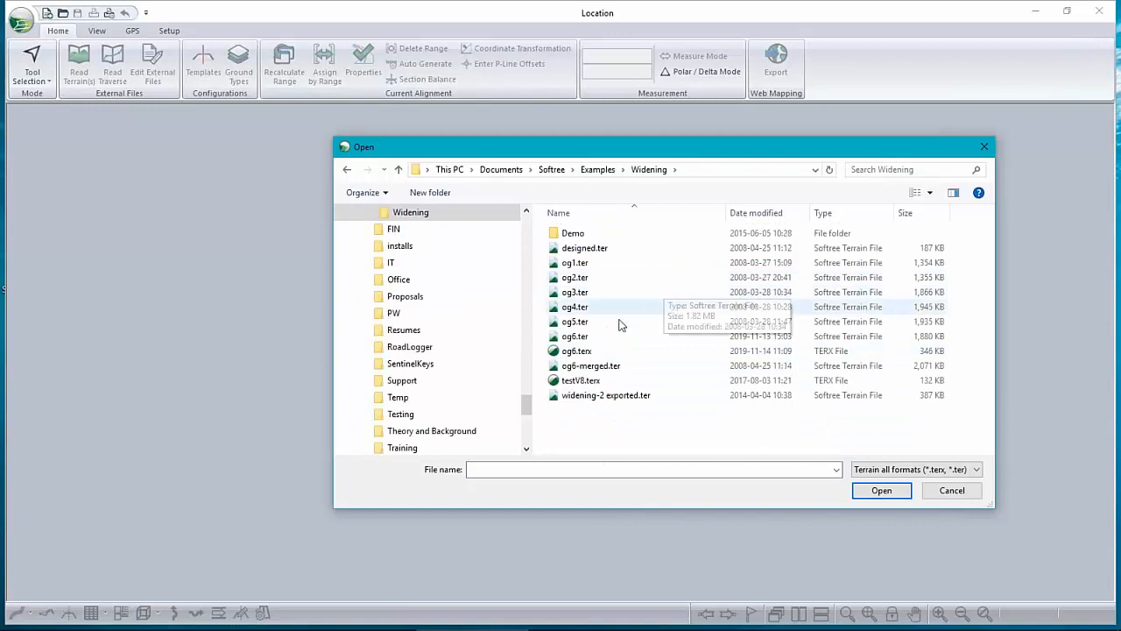
click(580, 384)
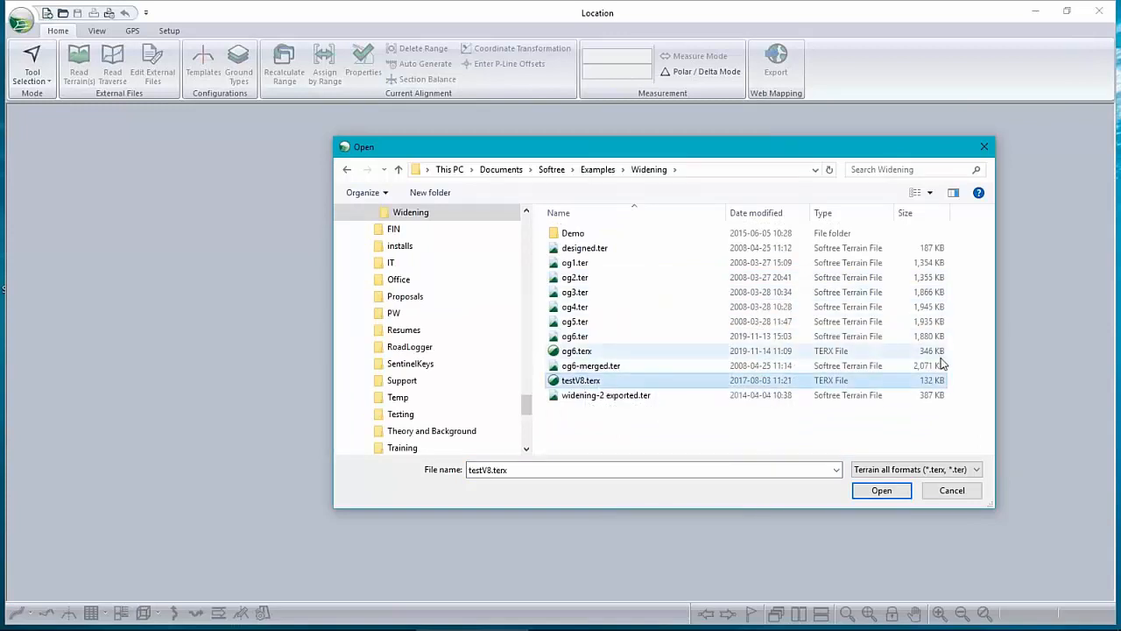
click(885, 493)
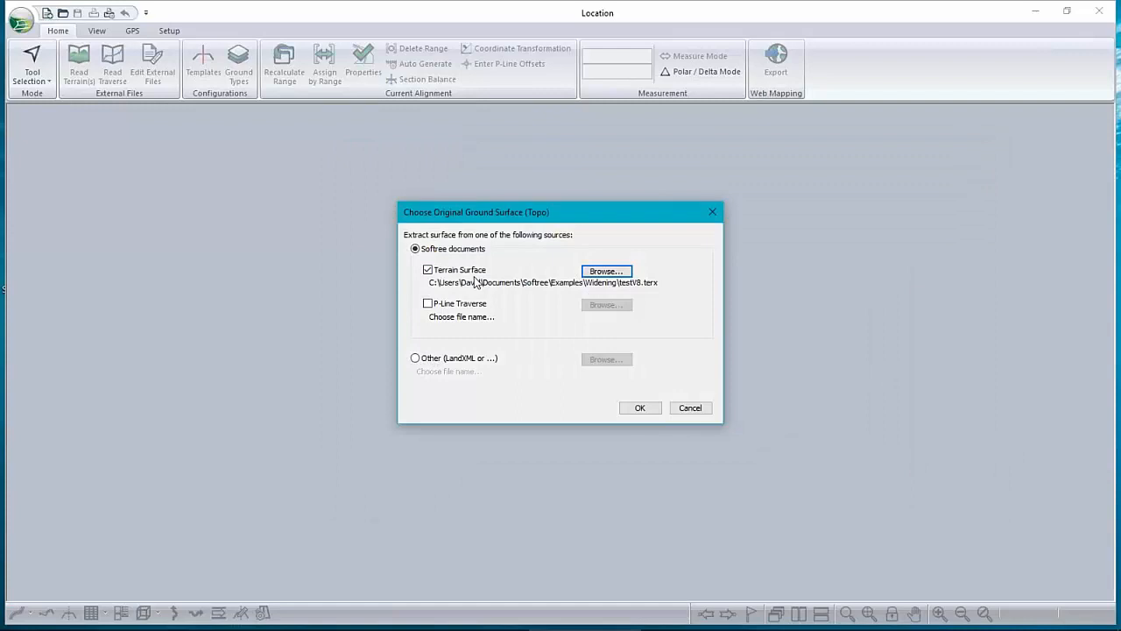
click(641, 410)
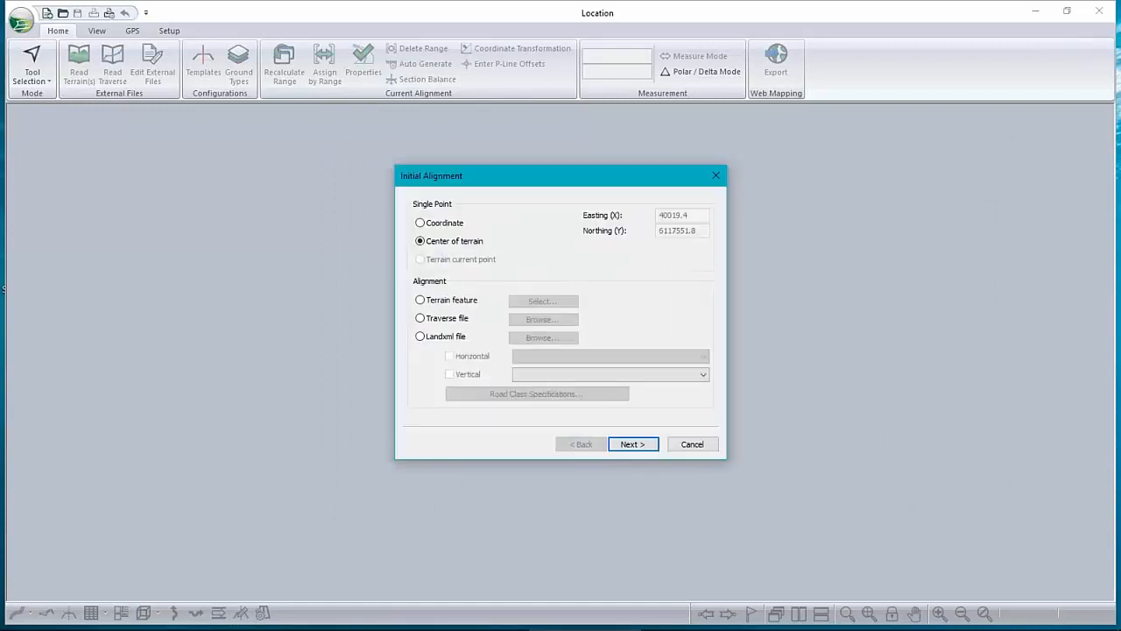
- Base the initial alignment on the terrain feature C-Line-0 and finish the design setup with the default standard template
click(421, 300)
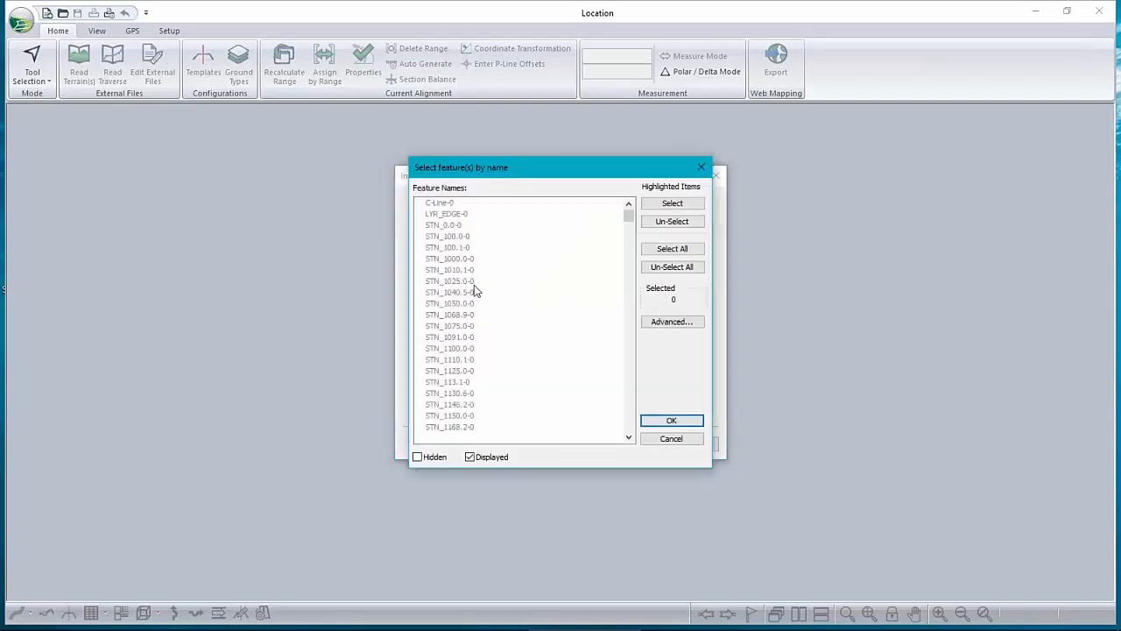
drag(629, 216, 475, 188)
click(437, 205)
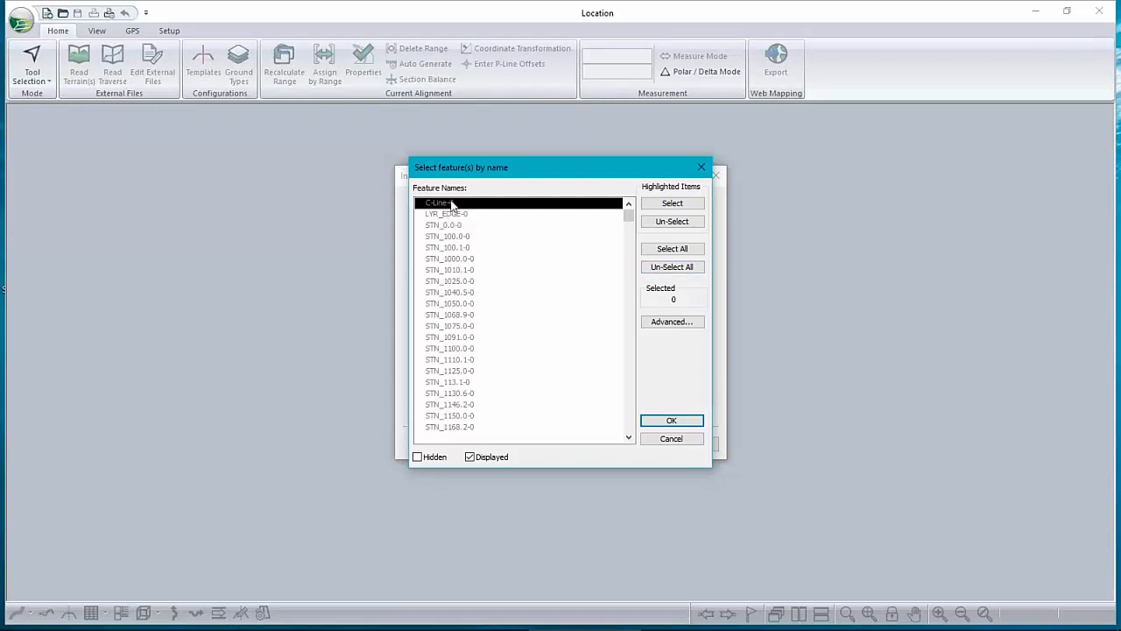
click(691, 422)
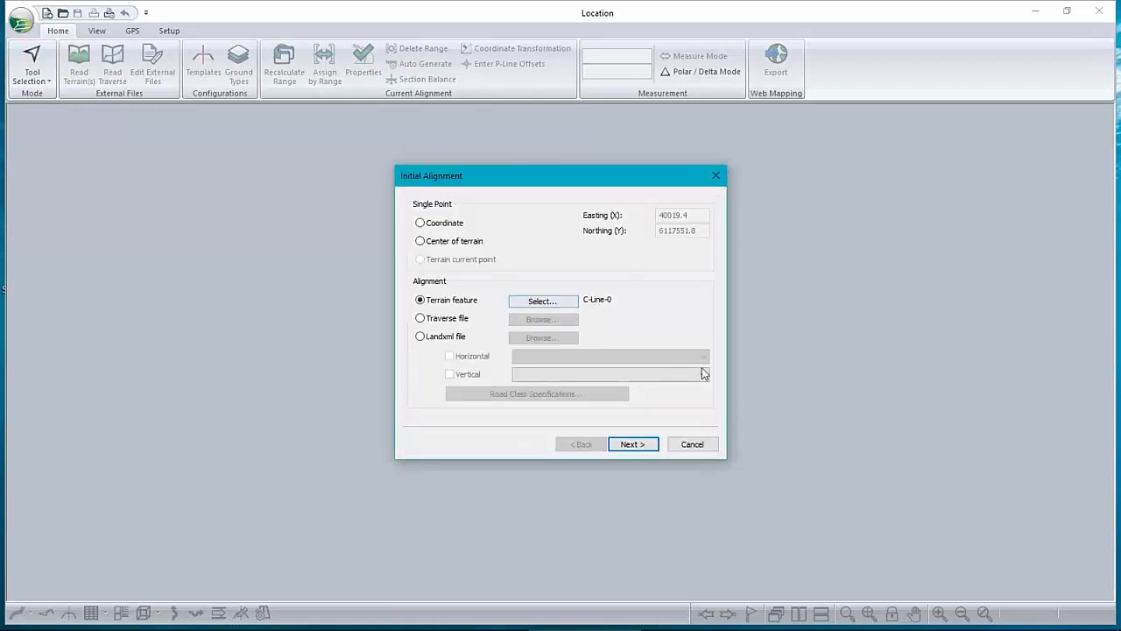
click(633, 444)
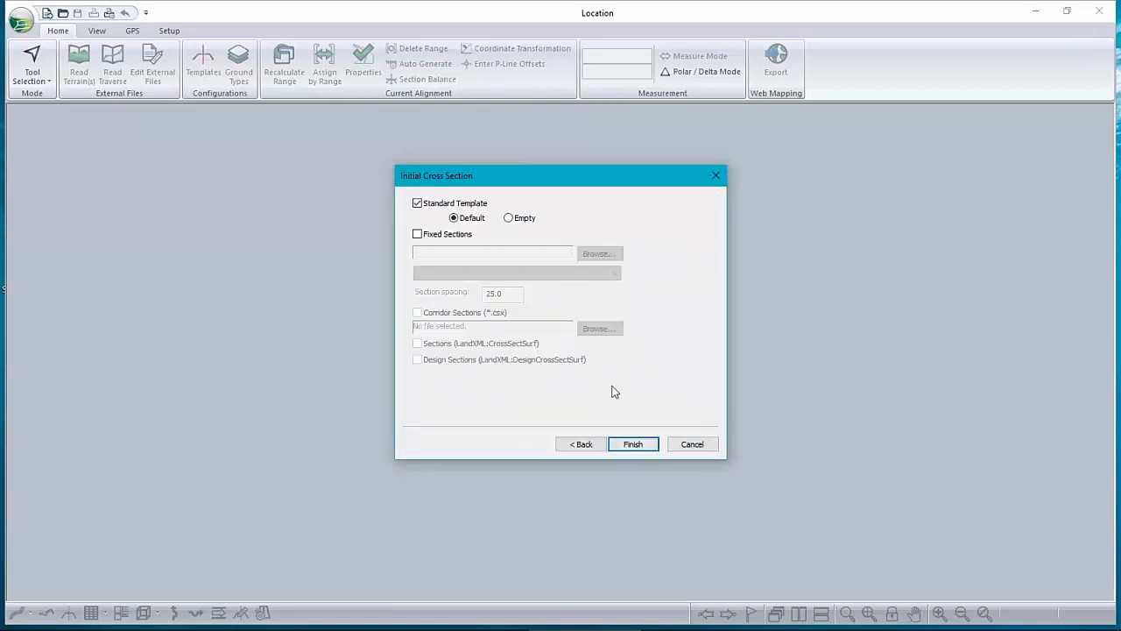
click(642, 446)
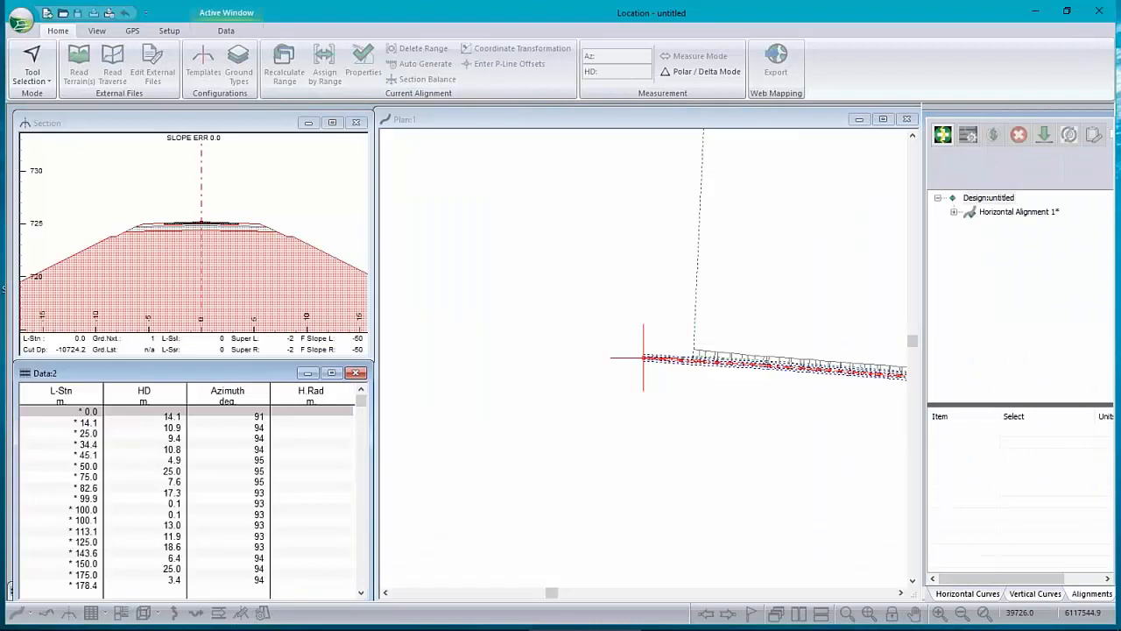
scroll(678, 376, down, 2)
scroll(825, 387, down, 2)
middle_drag(727, 371, 526, 361)
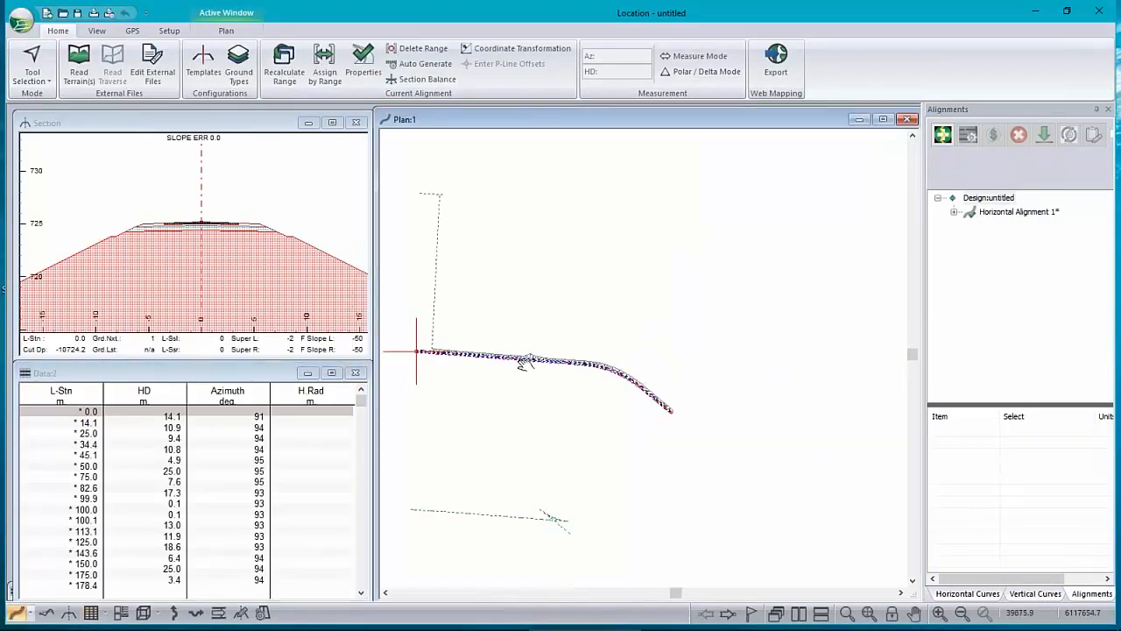
- Inspect the new alignment, switch to Terrain and select the road's red dash-dot centerline to check its feature name
scroll(580, 372, up, 2)
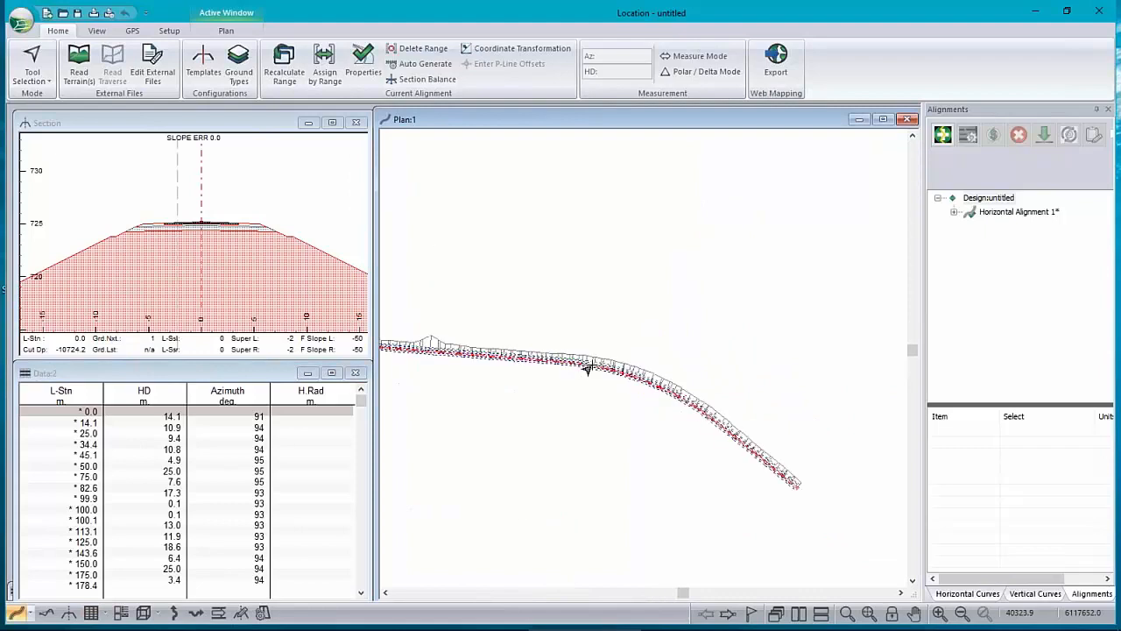
middle_drag(508, 380, 771, 324)
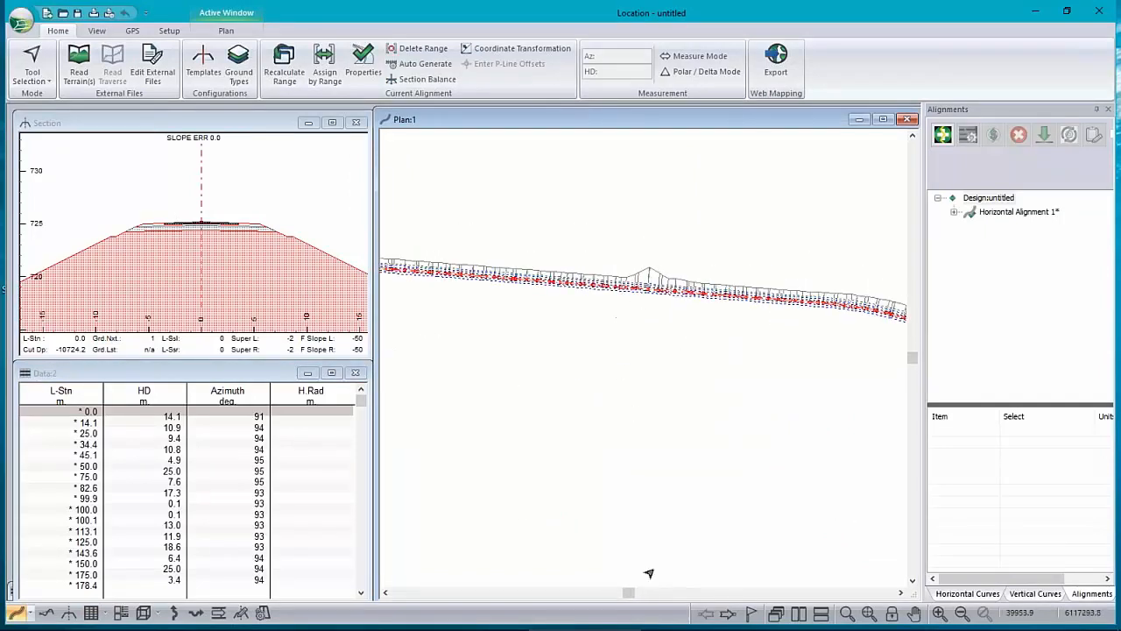
click(469, 624)
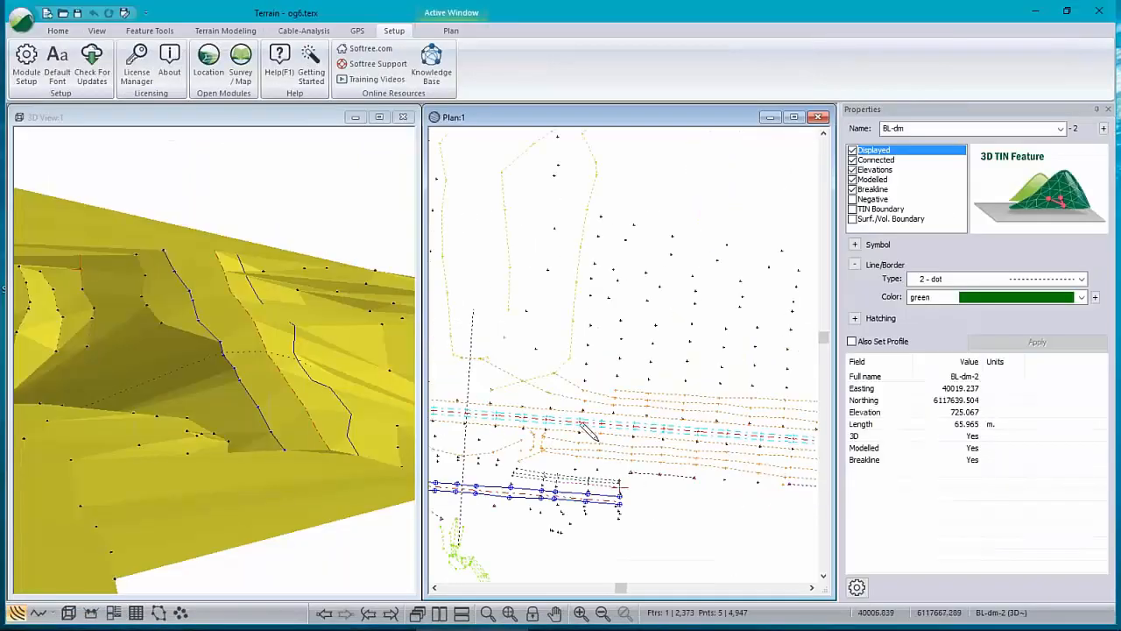
scroll(581, 426, up, 5)
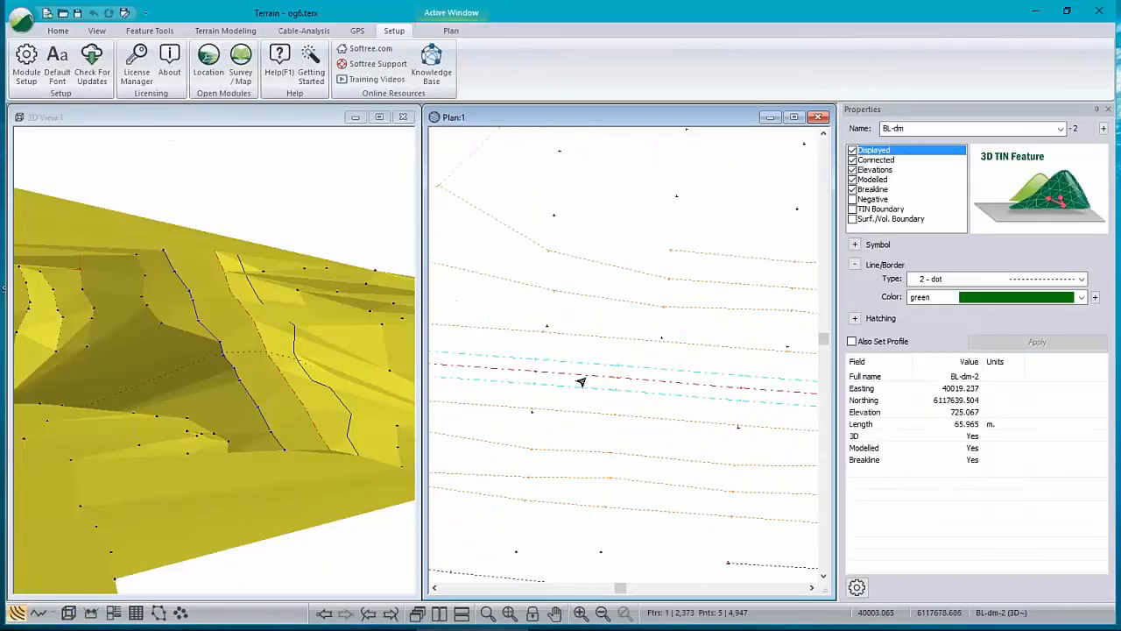
click(616, 378)
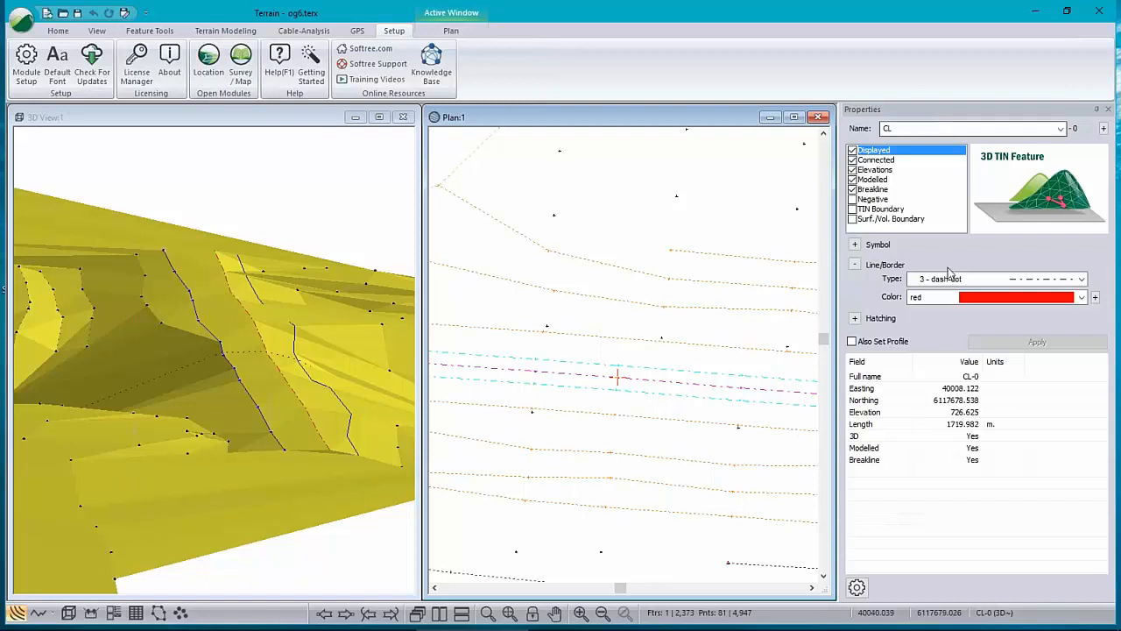
mouse_move(688, 421)
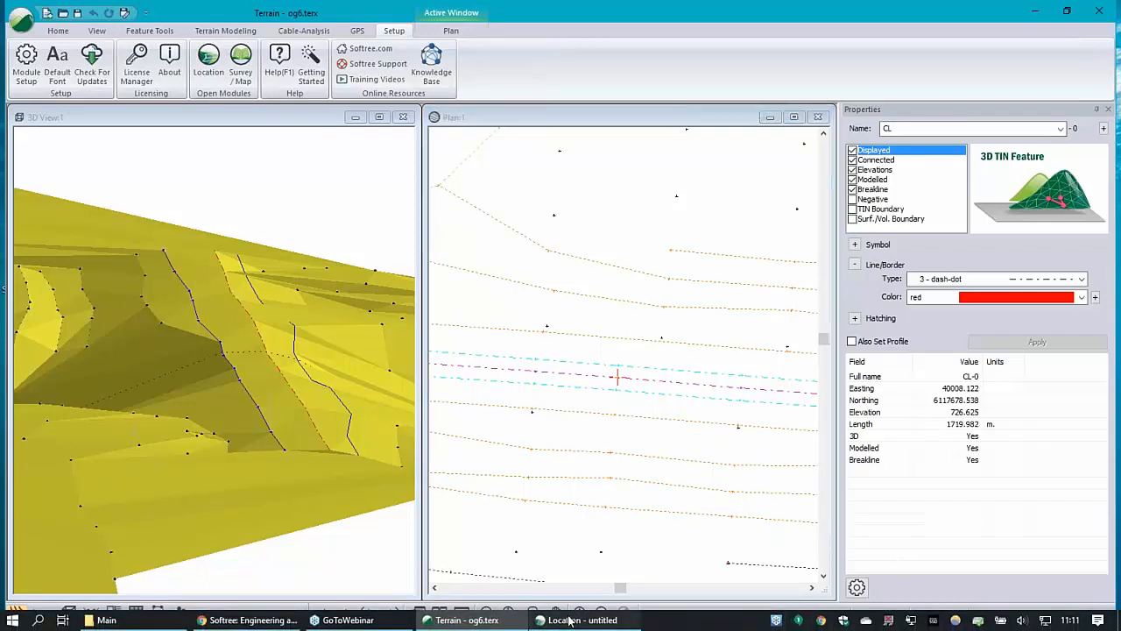
click(578, 620)
click(21, 21)
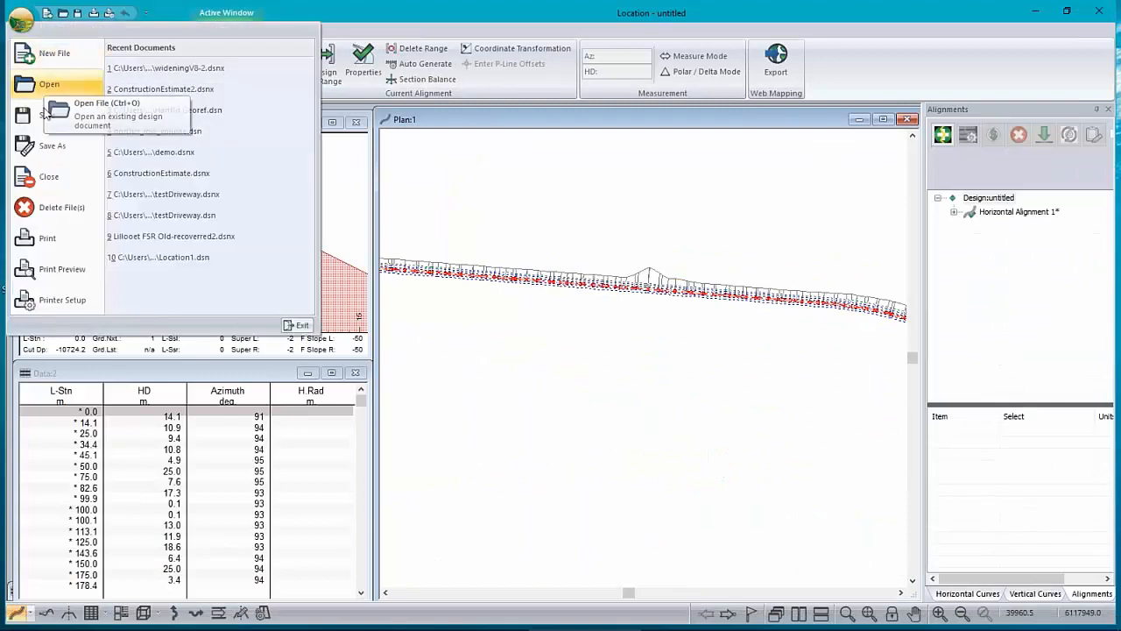
click(50, 57)
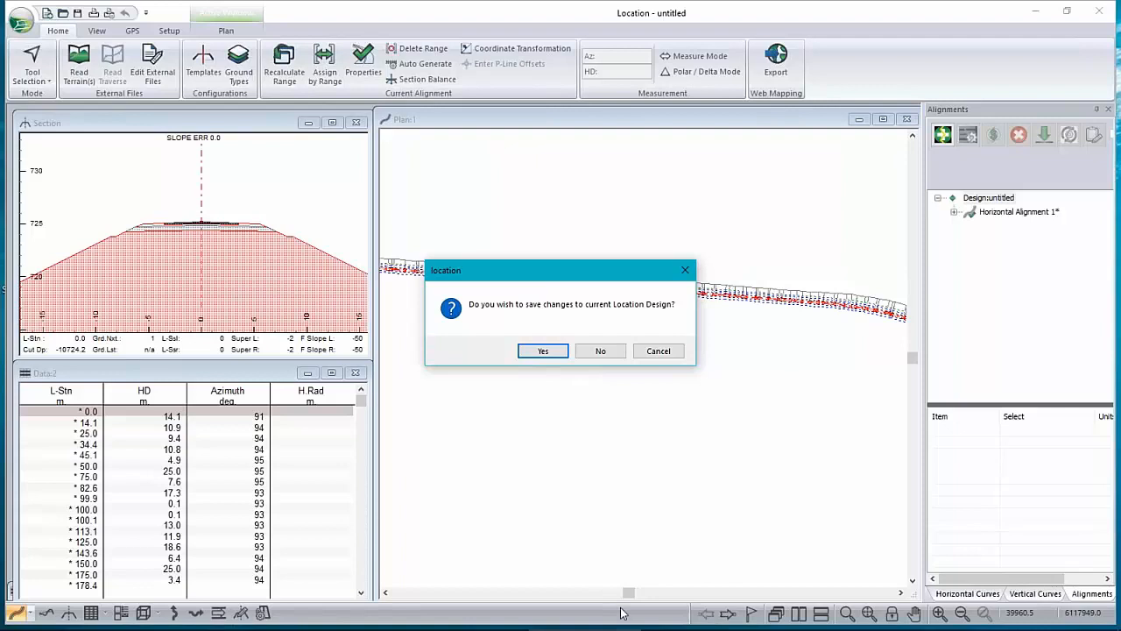
click(473, 619)
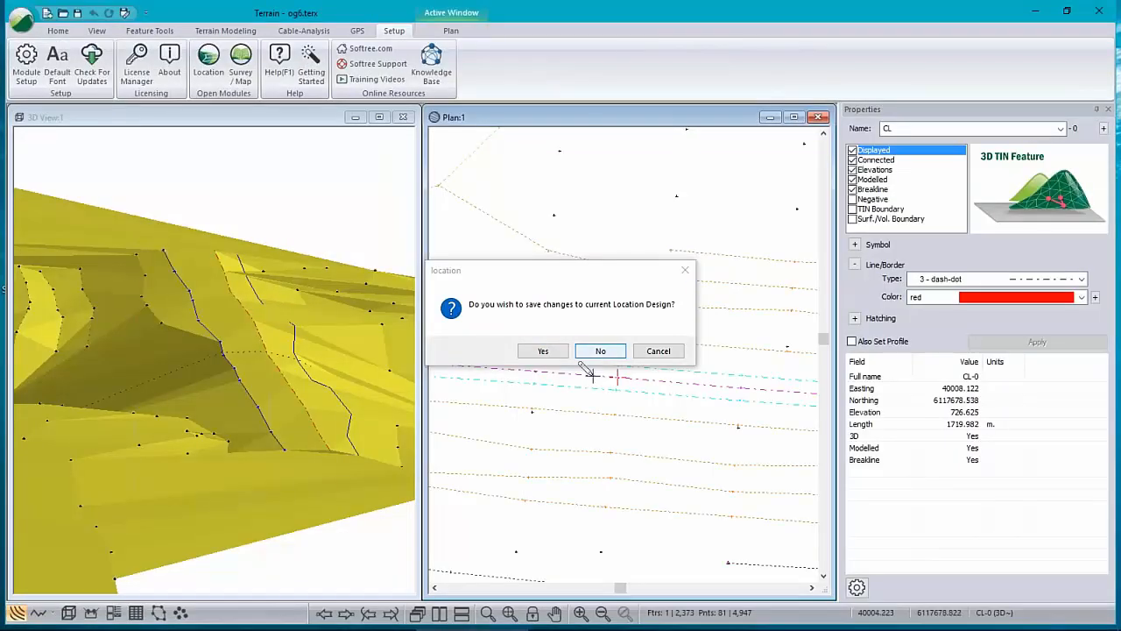
click(658, 350)
click(471, 620)
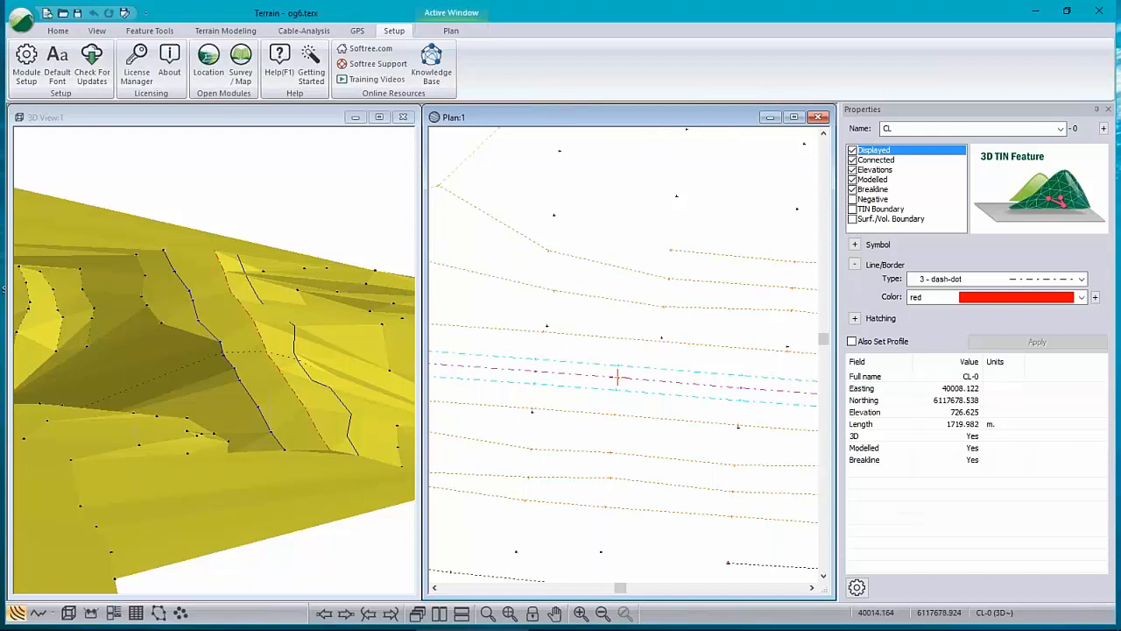
mouse_move(649, 372)
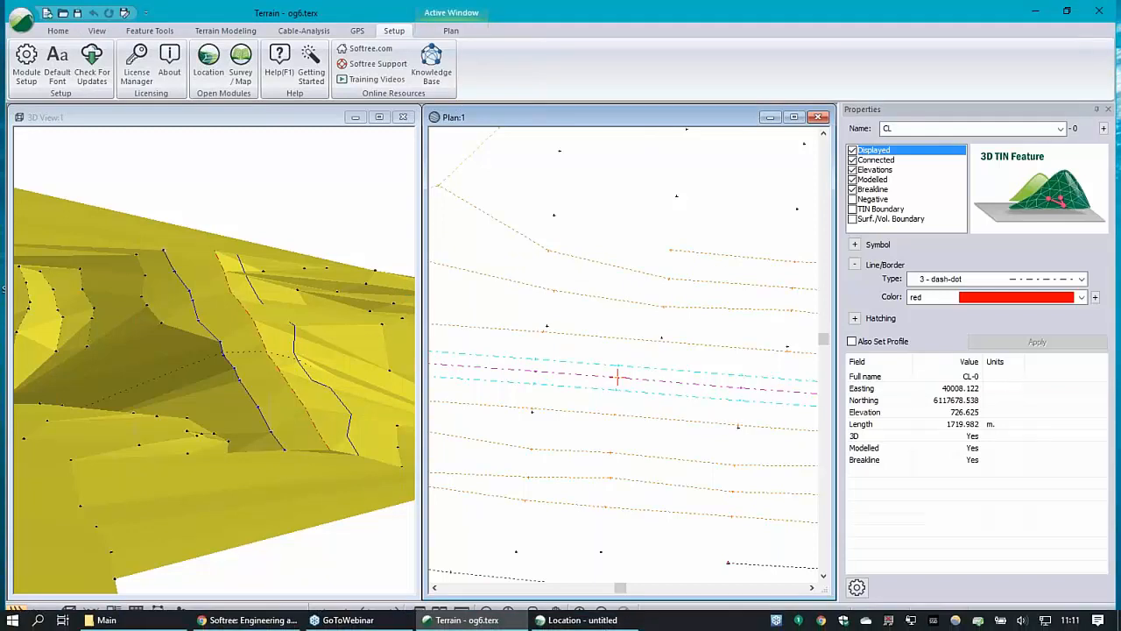
click(573, 620)
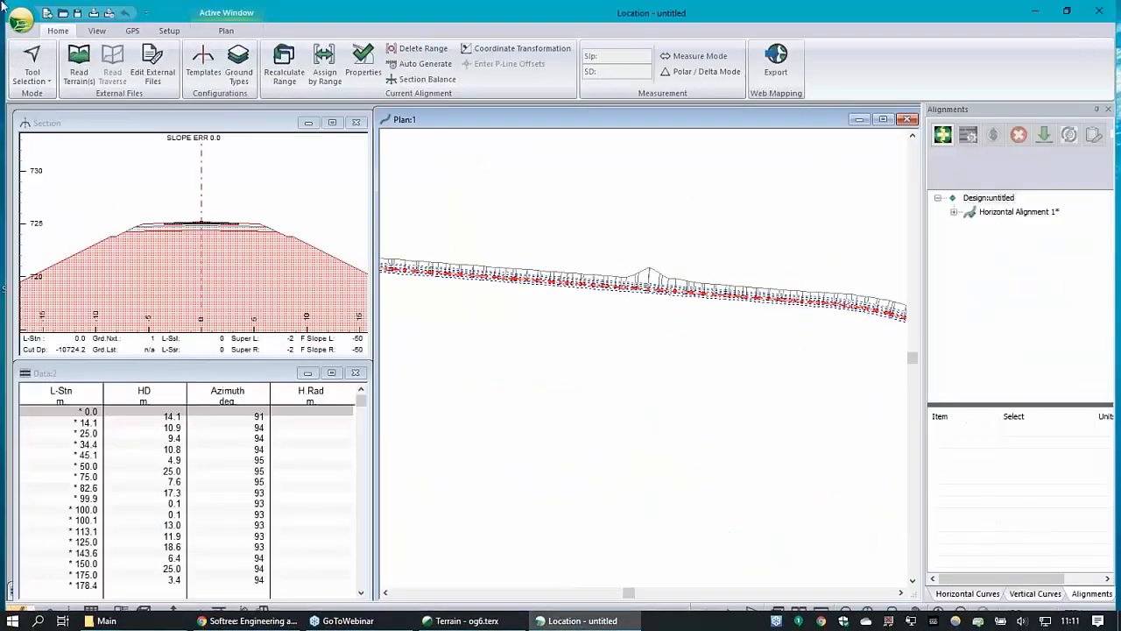
- Start a new Location design and discard the changes to the current untitled one
click(21, 19)
click(46, 28)
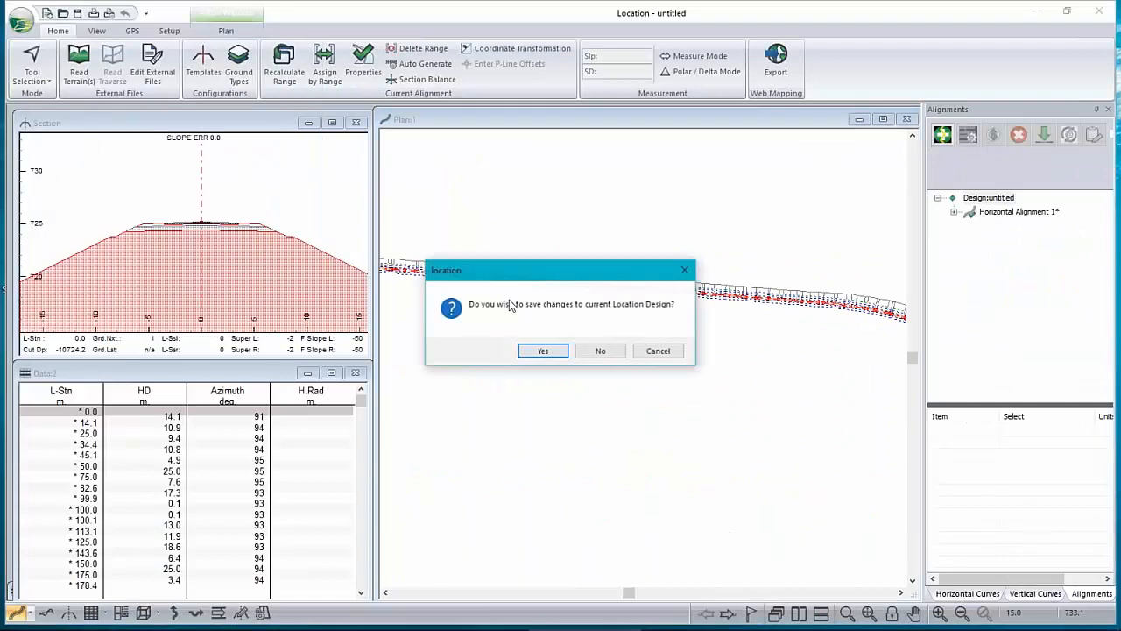
click(603, 352)
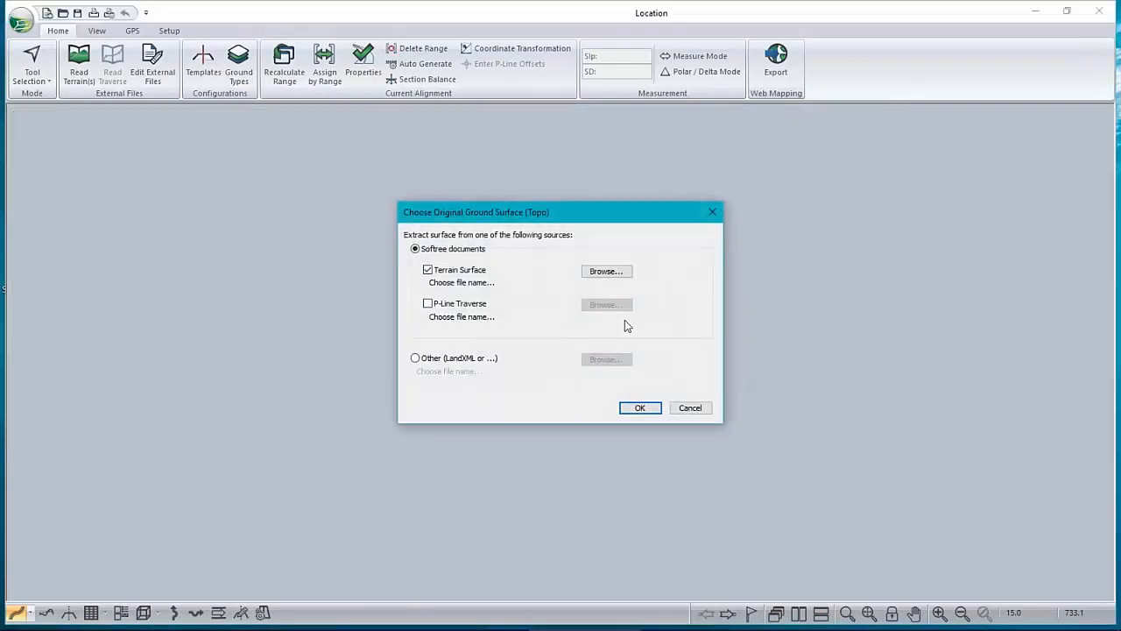
- Use the terrain file og6.terx from the Widening folder as the new design's original ground surface
click(629, 275)
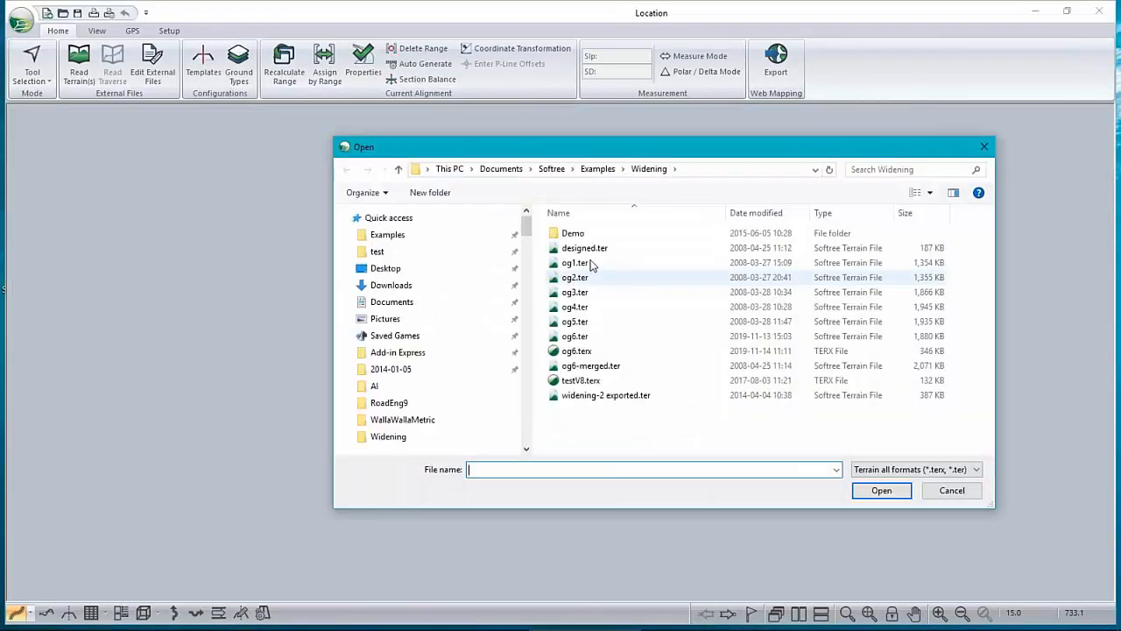
click(583, 380)
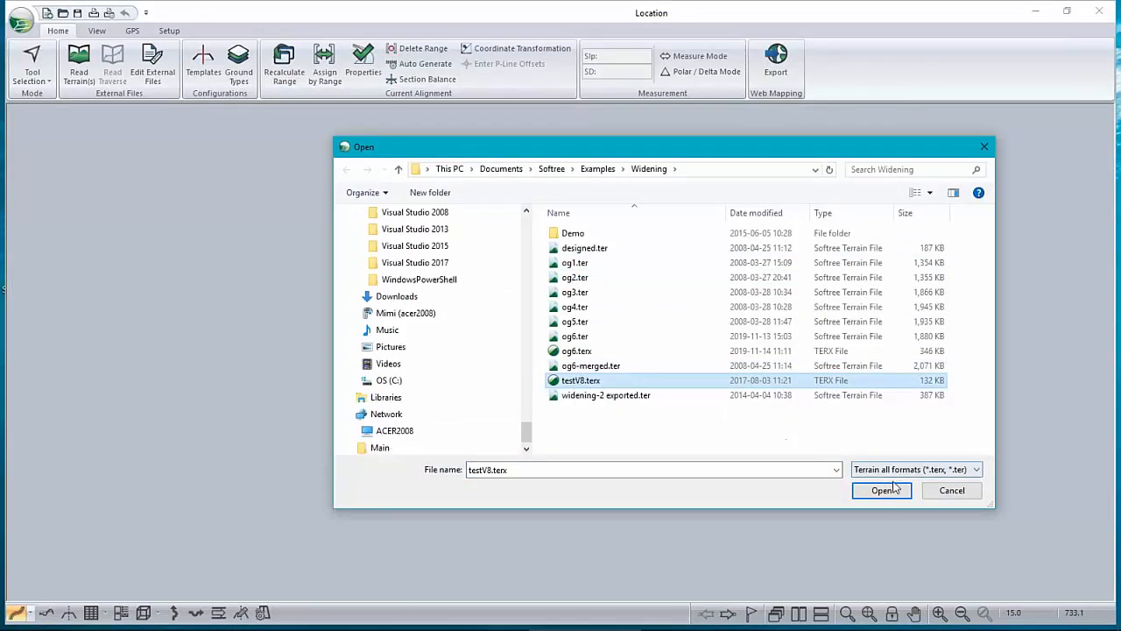
click(591, 366)
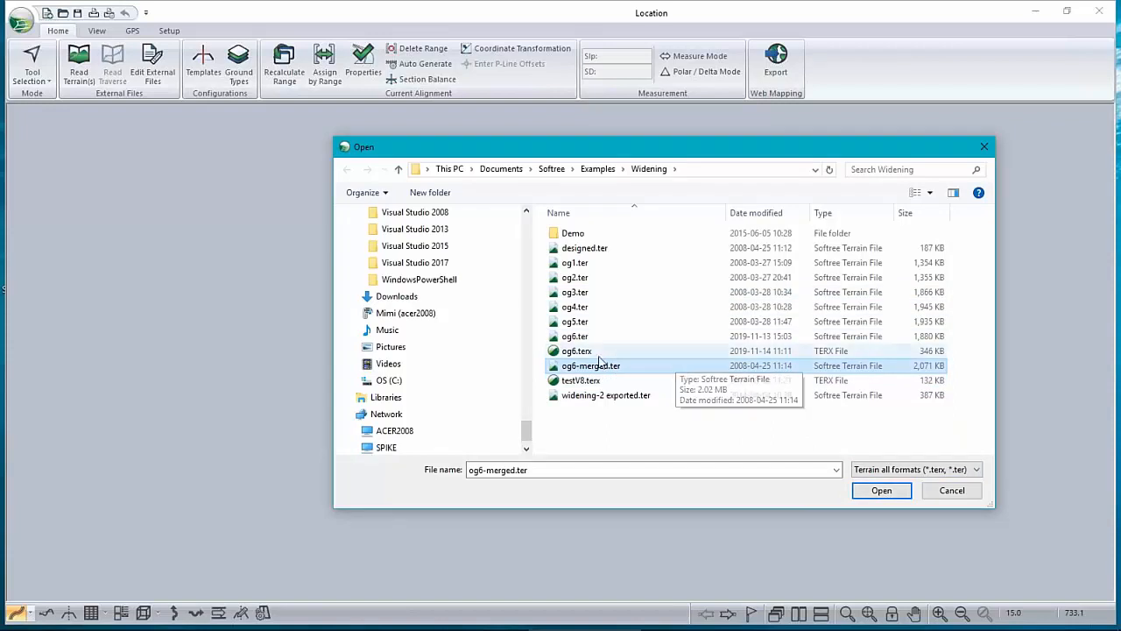
click(684, 350)
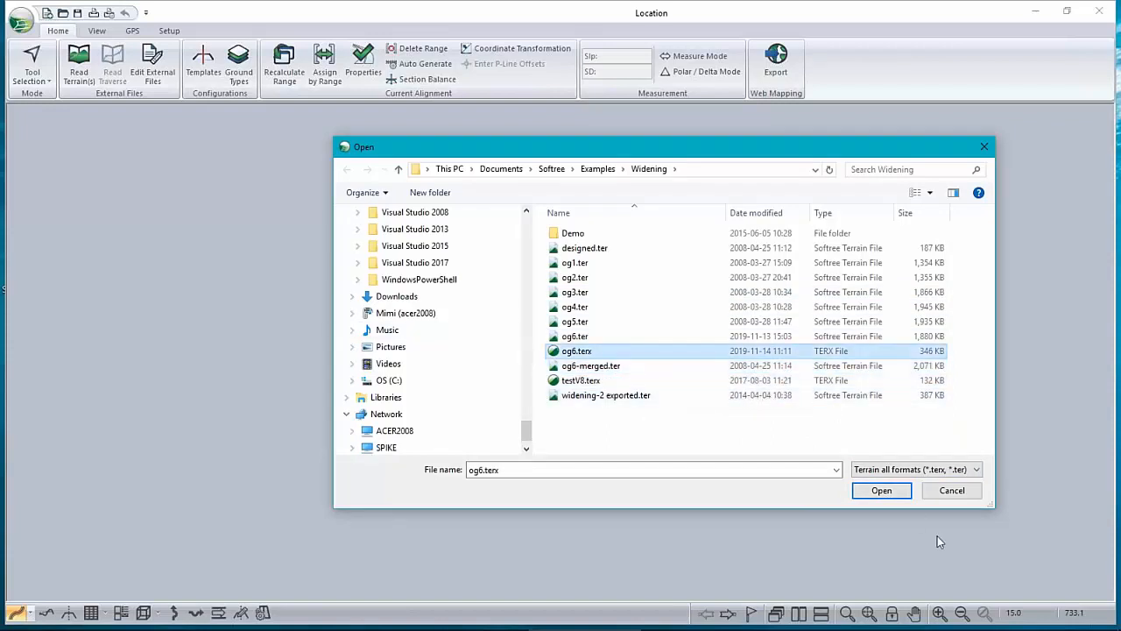
click(907, 490)
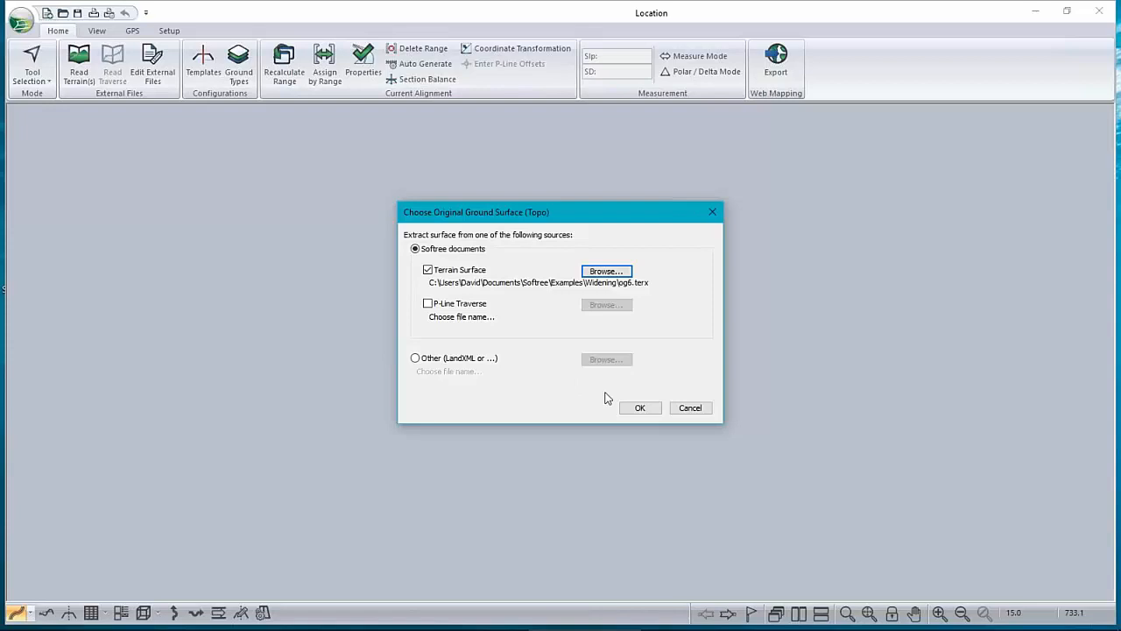
click(637, 408)
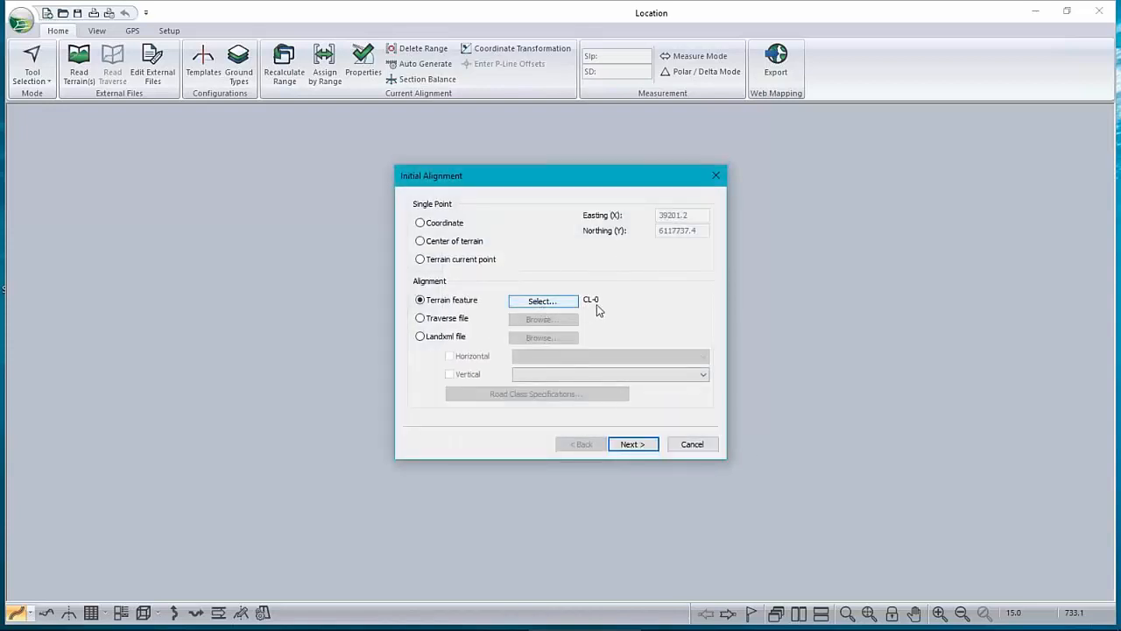
- Base the initial alignment on the terrain feature CL-0 and finish the design setup with an empty standard template
click(565, 303)
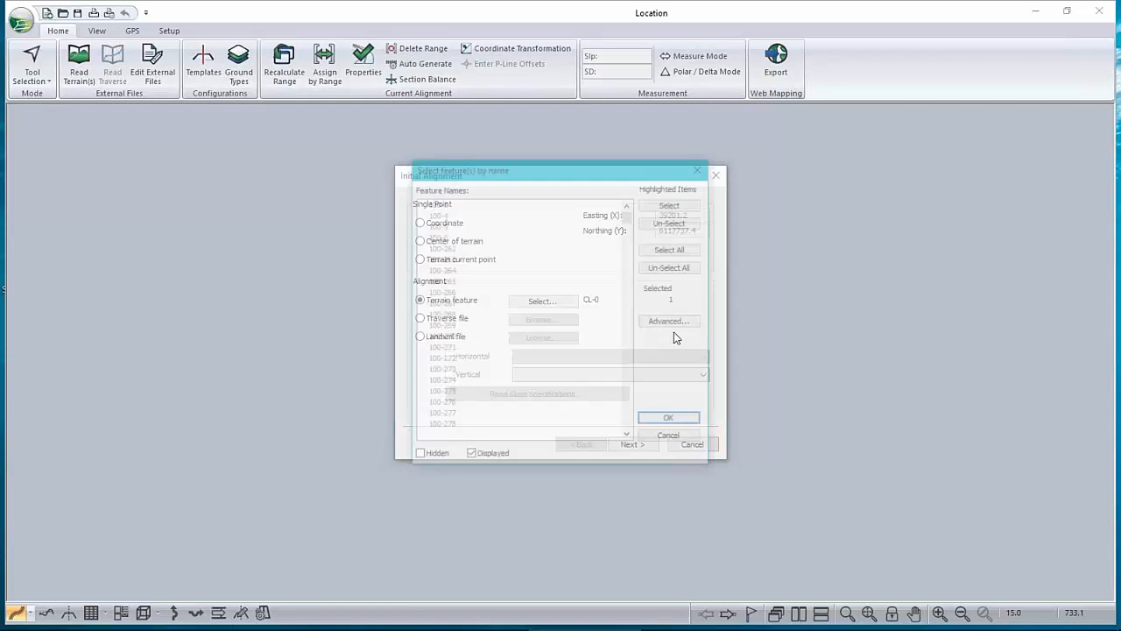
drag(628, 215, 628, 415)
click(455, 372)
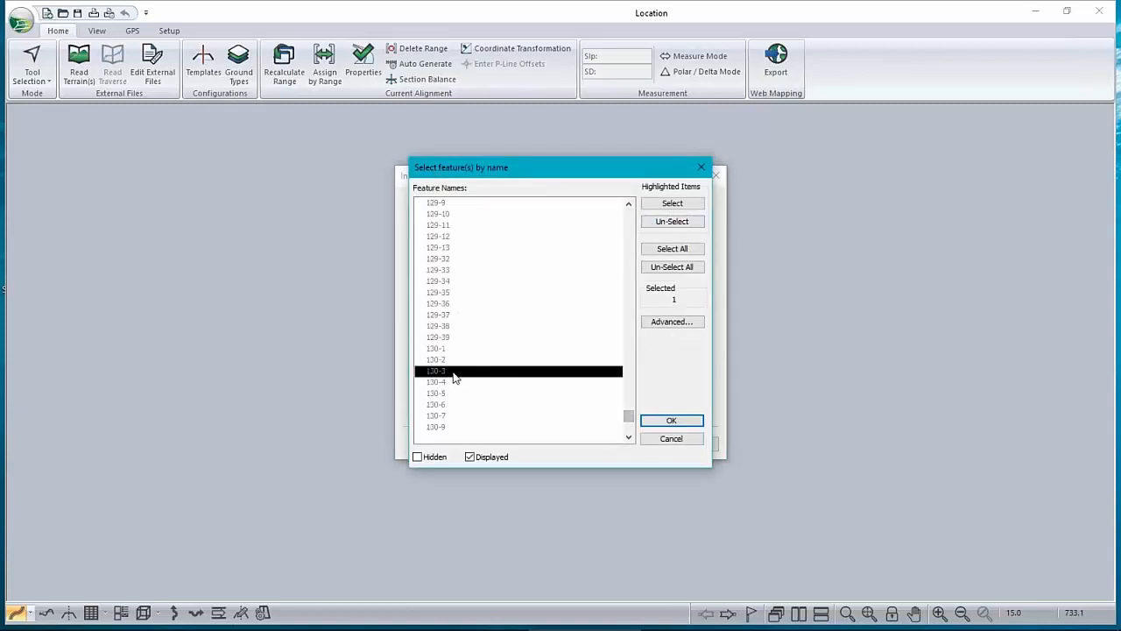
key(c)
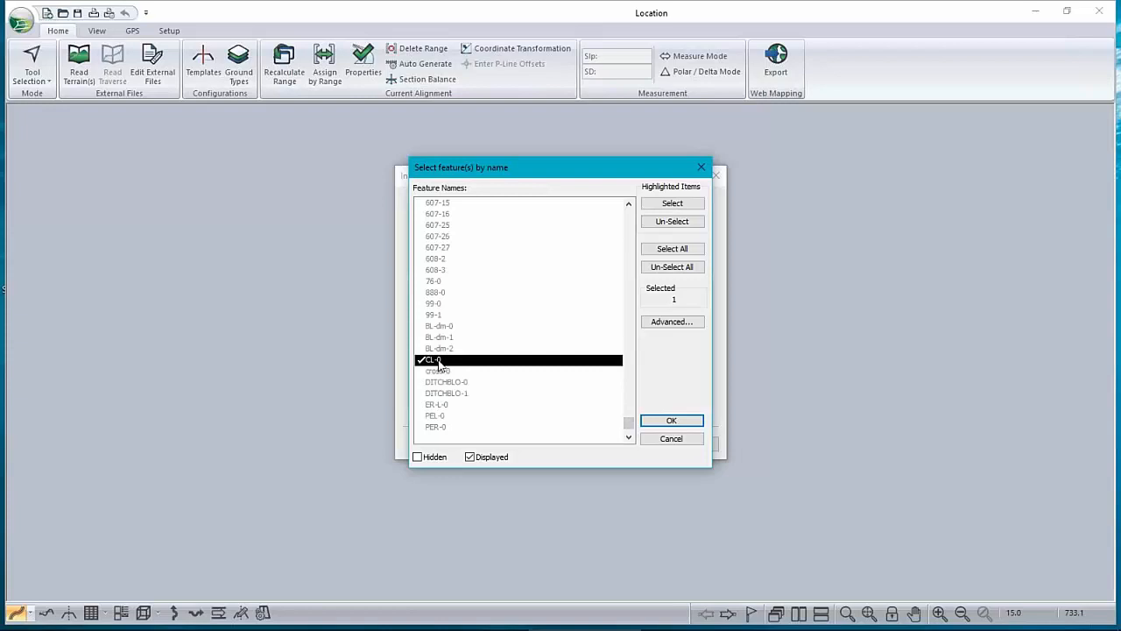
click(671, 422)
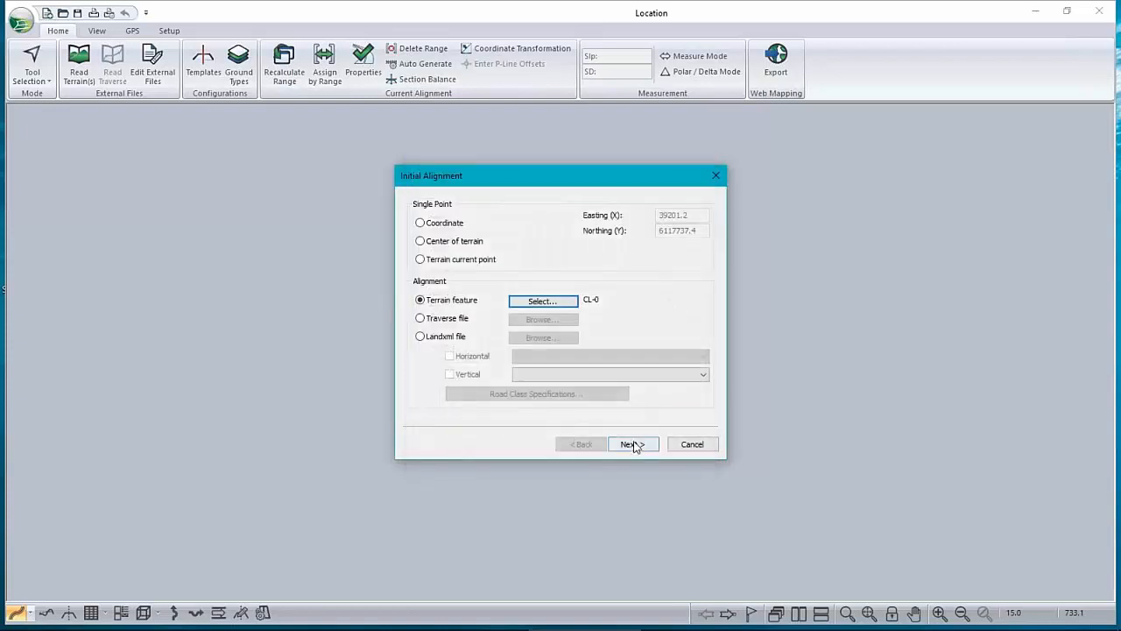
click(635, 445)
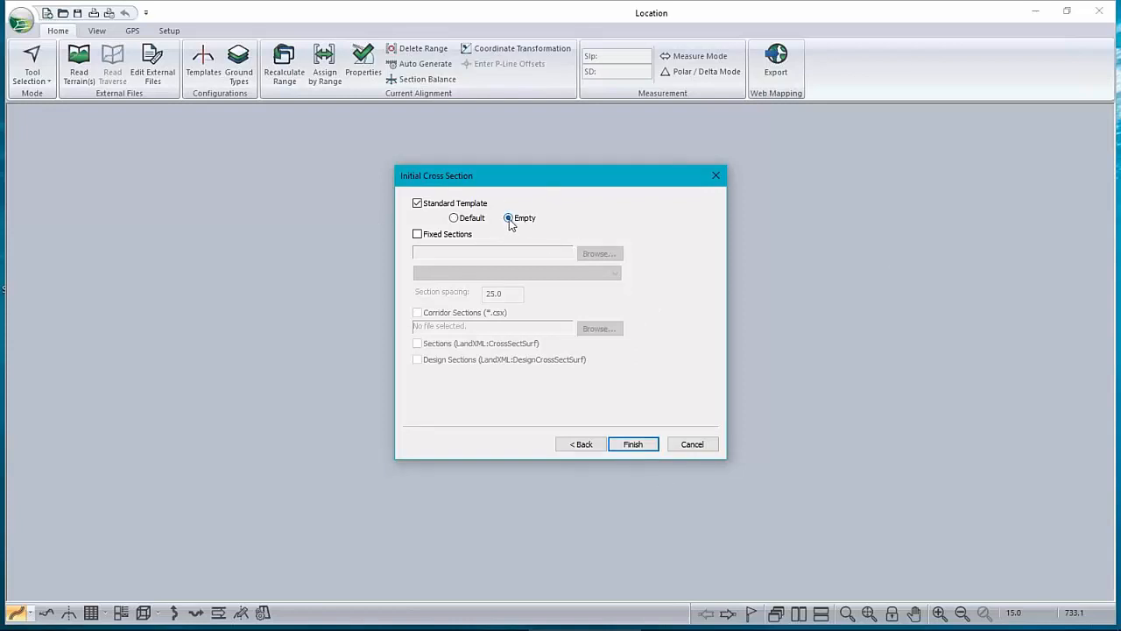
click(639, 445)
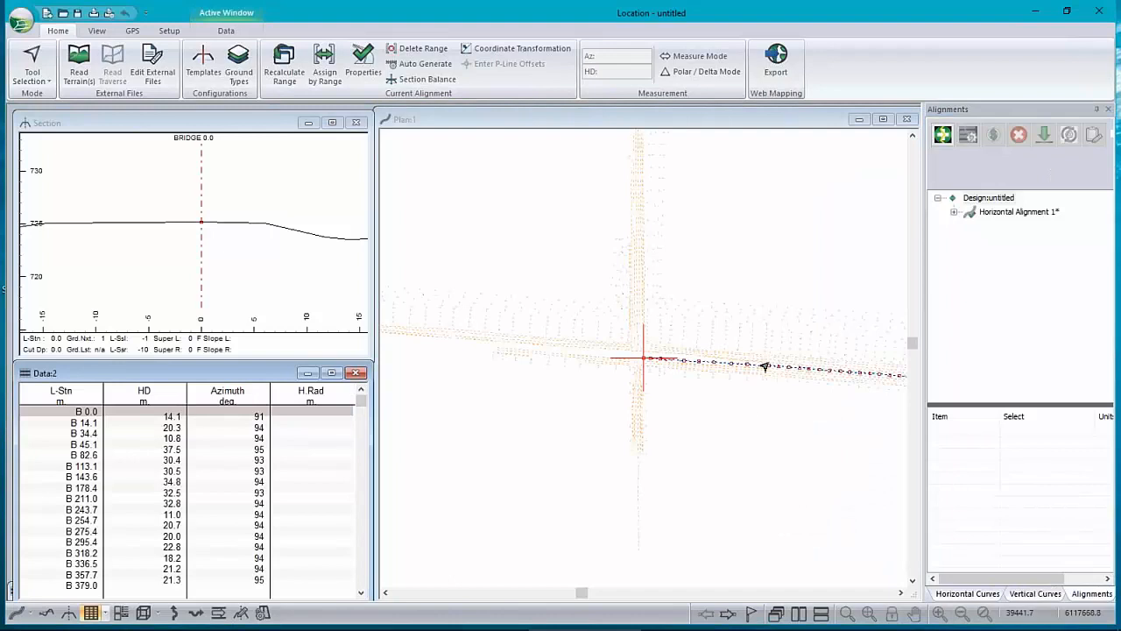
- Examine the alignment in the plan view and identify the terrain features that lie along it
scroll(769, 353, down, 3)
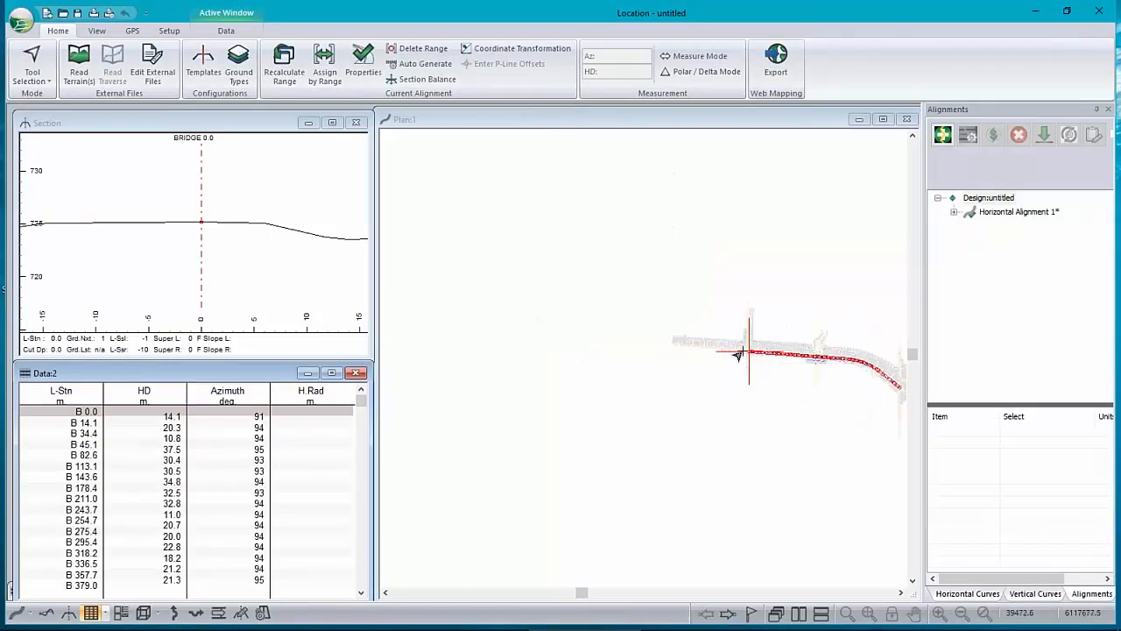
click(601, 338)
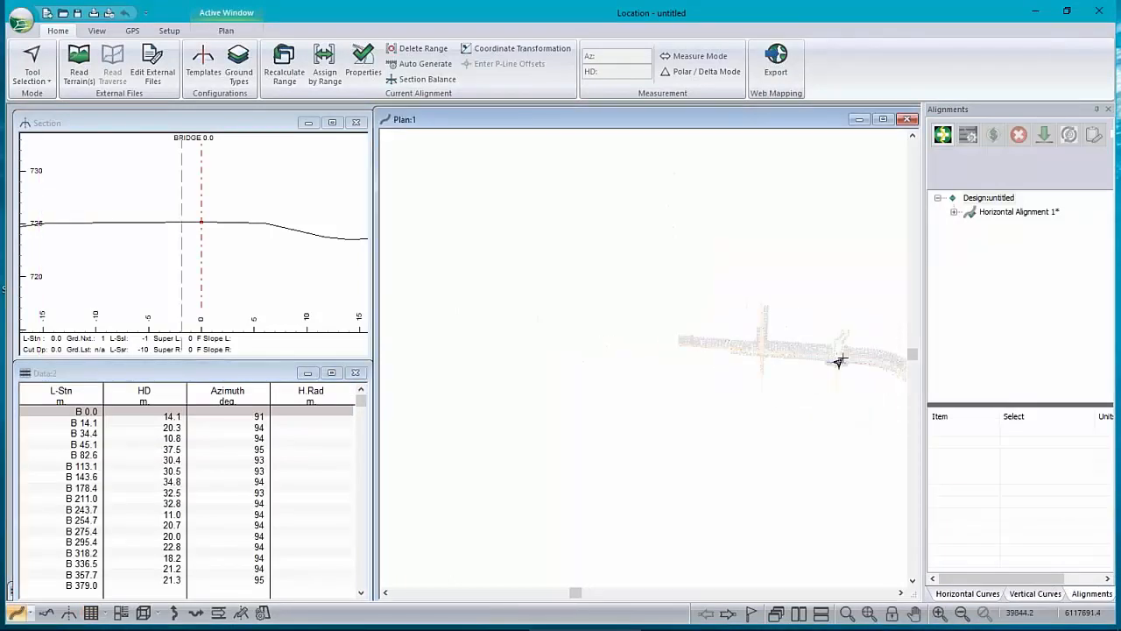
scroll(601, 350, up, 3)
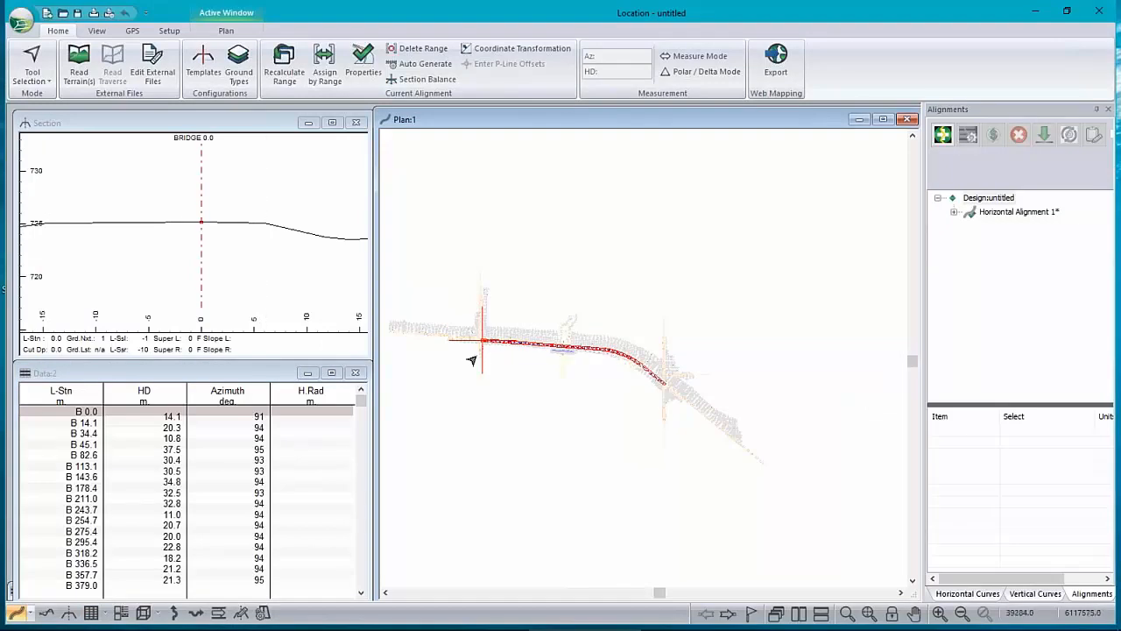
scroll(479, 340, up, 2)
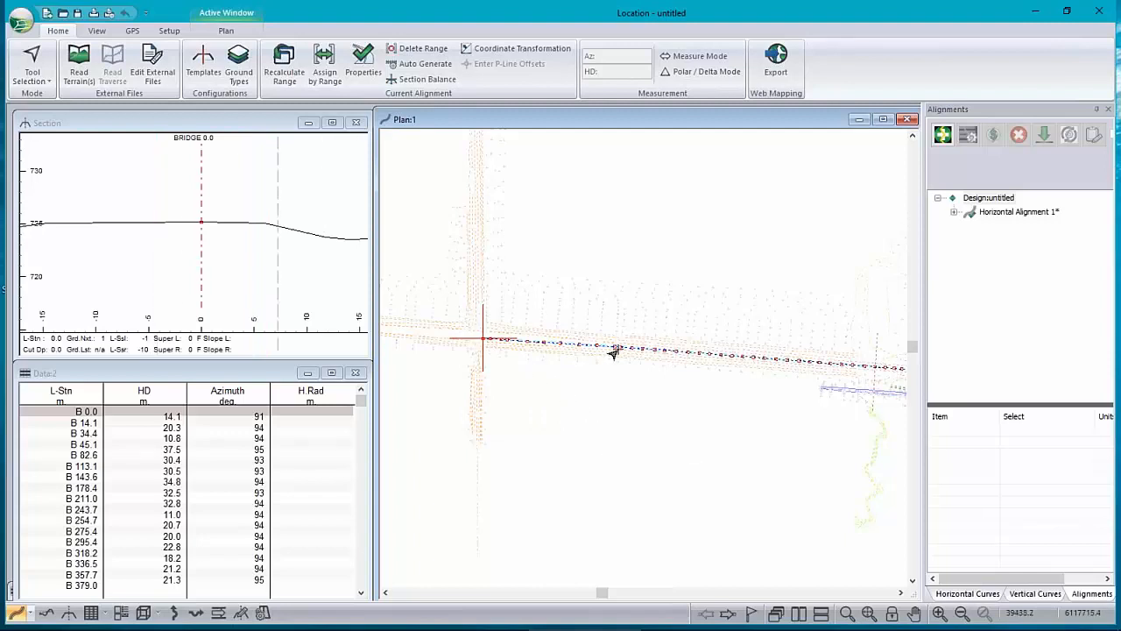
mouse_move(627, 355)
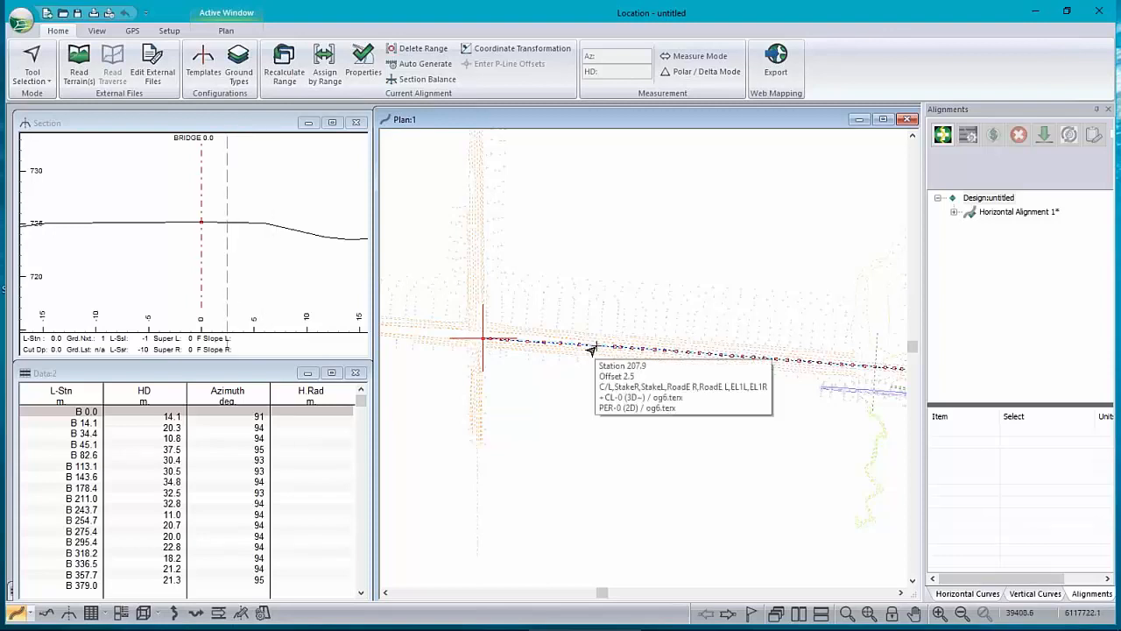
mouse_move(592, 348)
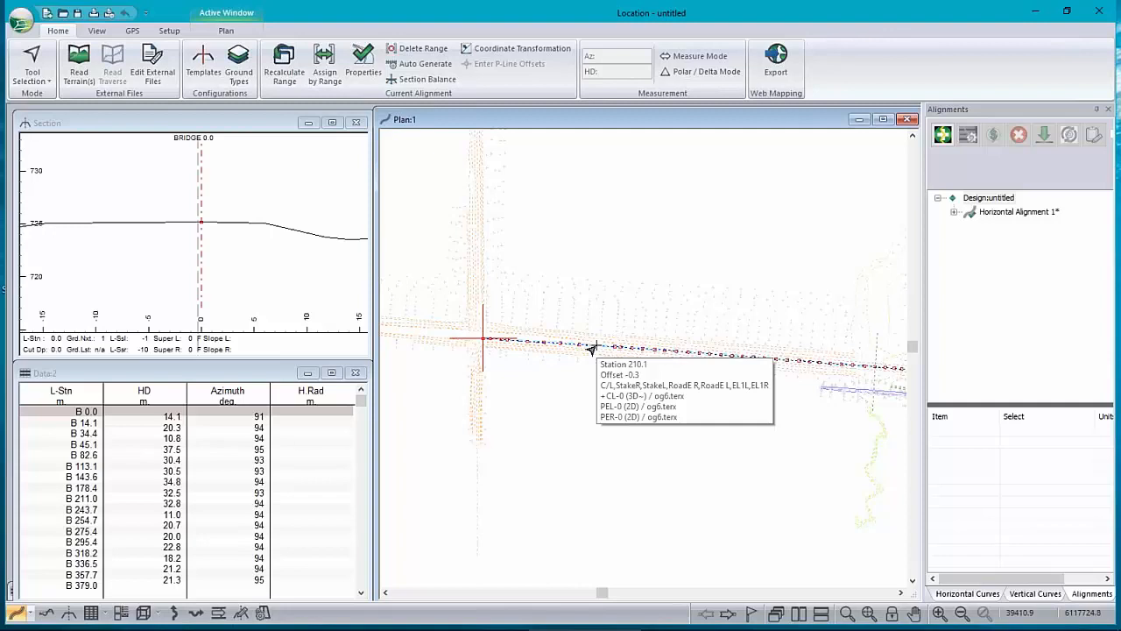
mouse_move(700, 358)
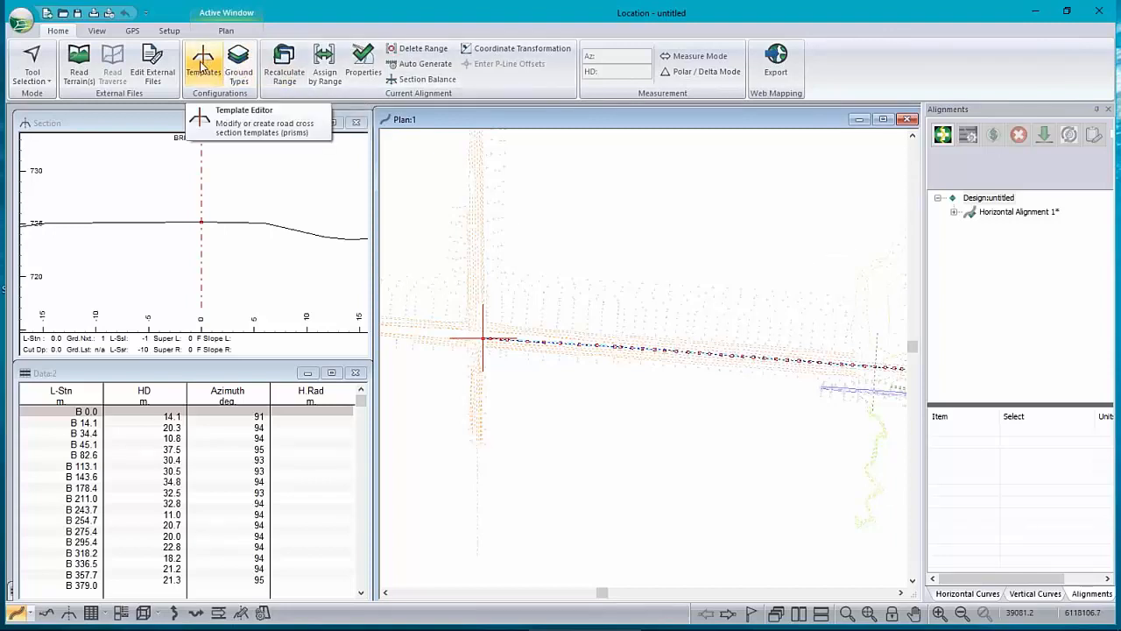
- Load the template table widening.tpl from the RoadEng9 folder into the Template Editor
click(202, 63)
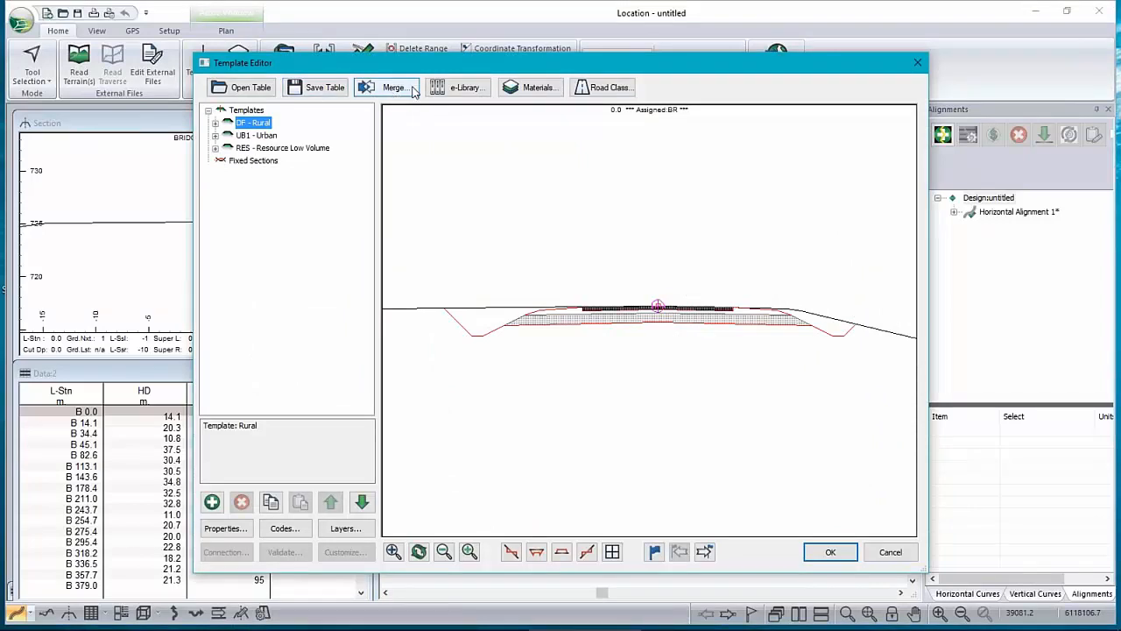
click(256, 89)
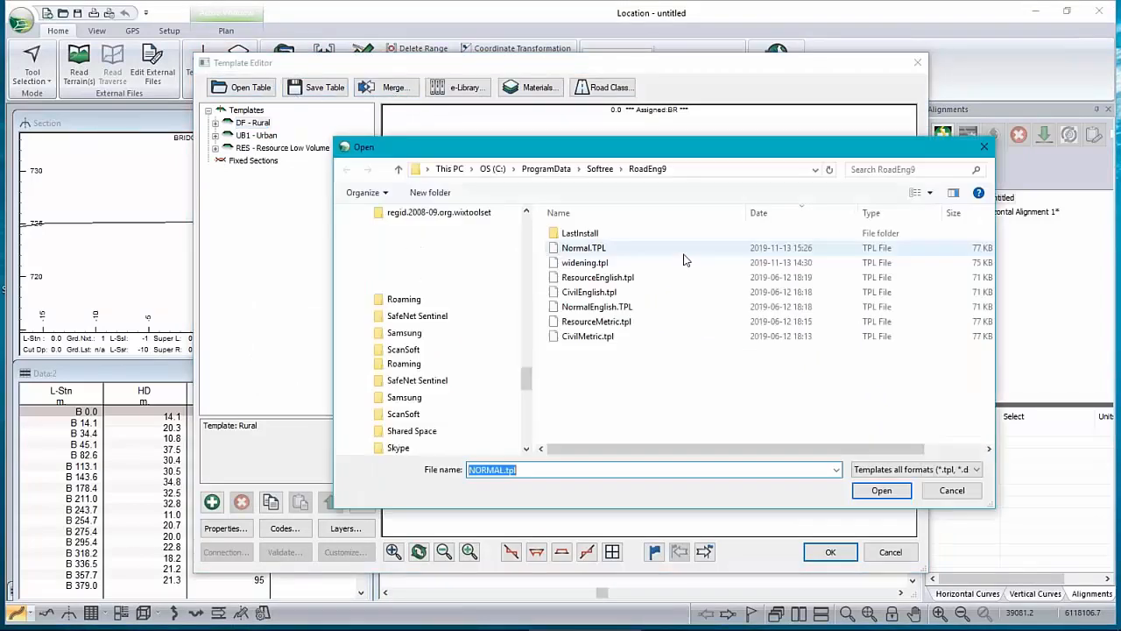
click(612, 263)
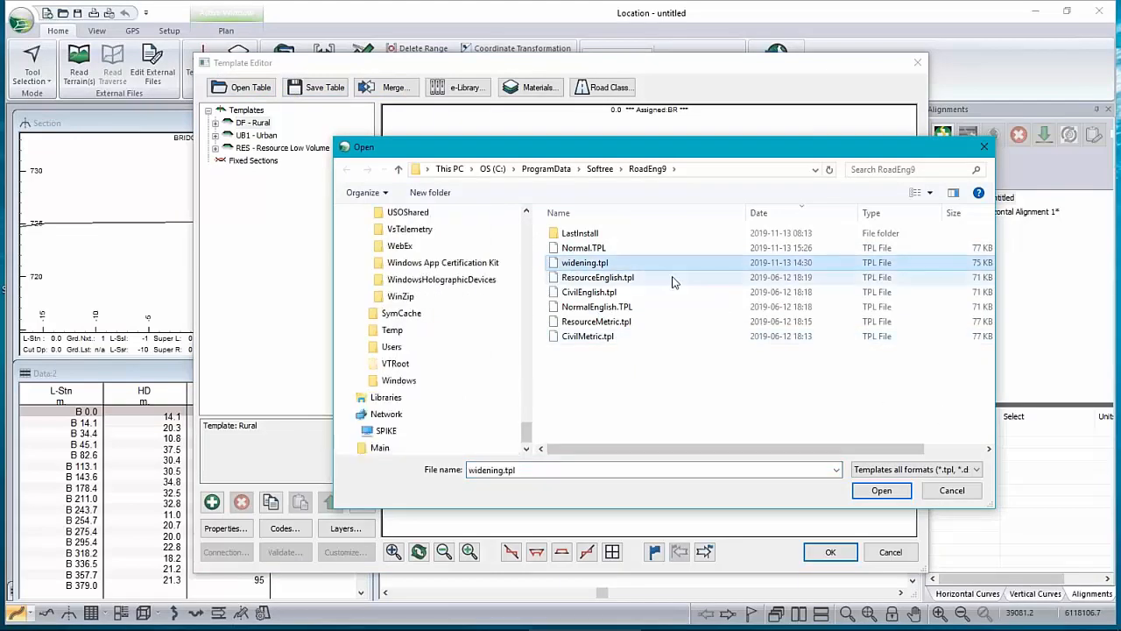
click(882, 492)
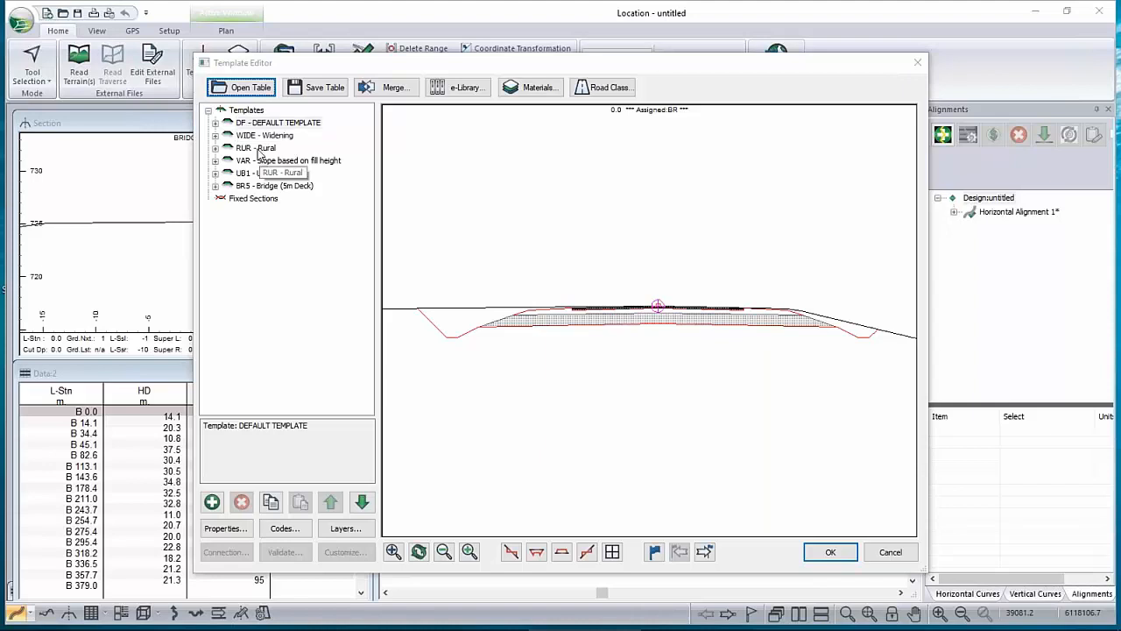
- Review the Widening template's match-existing-ground setting and ground slope probe offsets, and accept the loaded template table
click(259, 149)
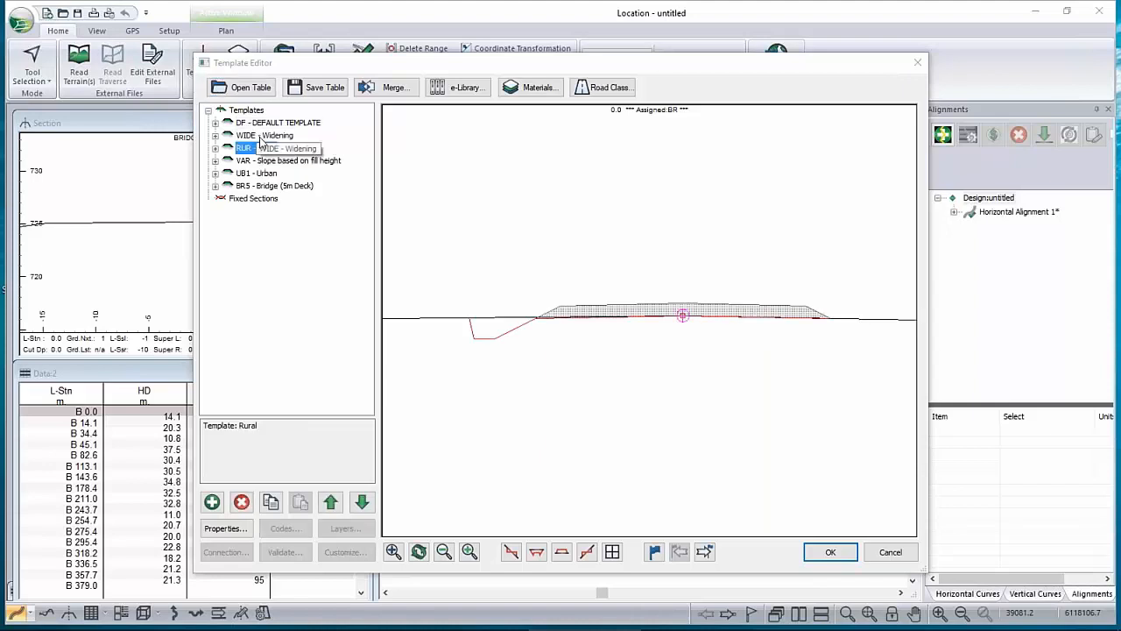
click(263, 136)
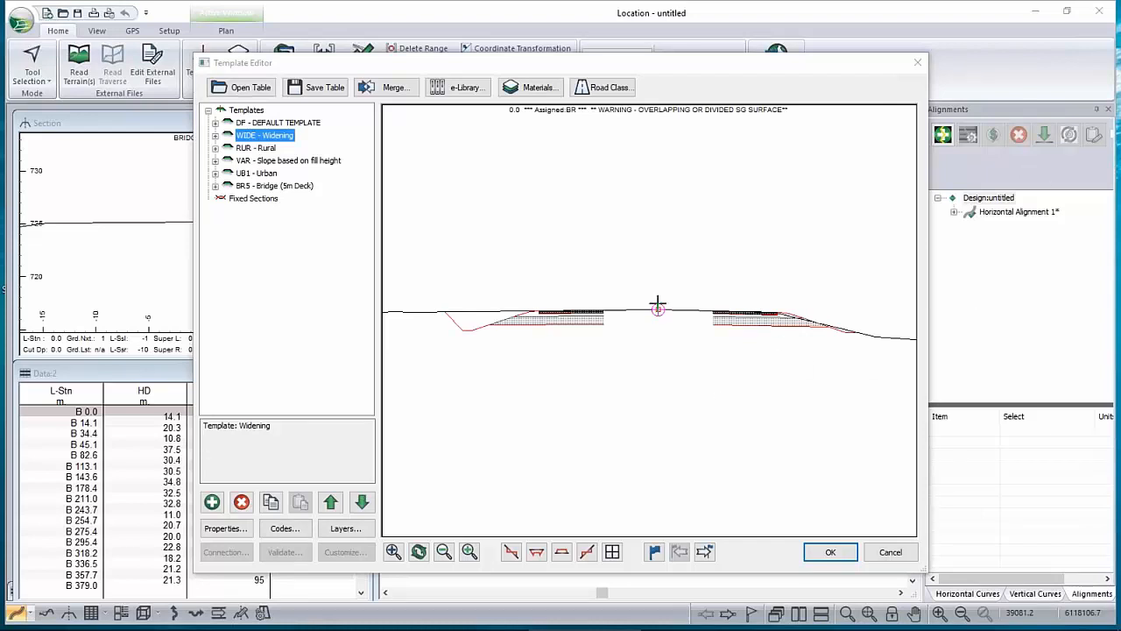
right_click(268, 134)
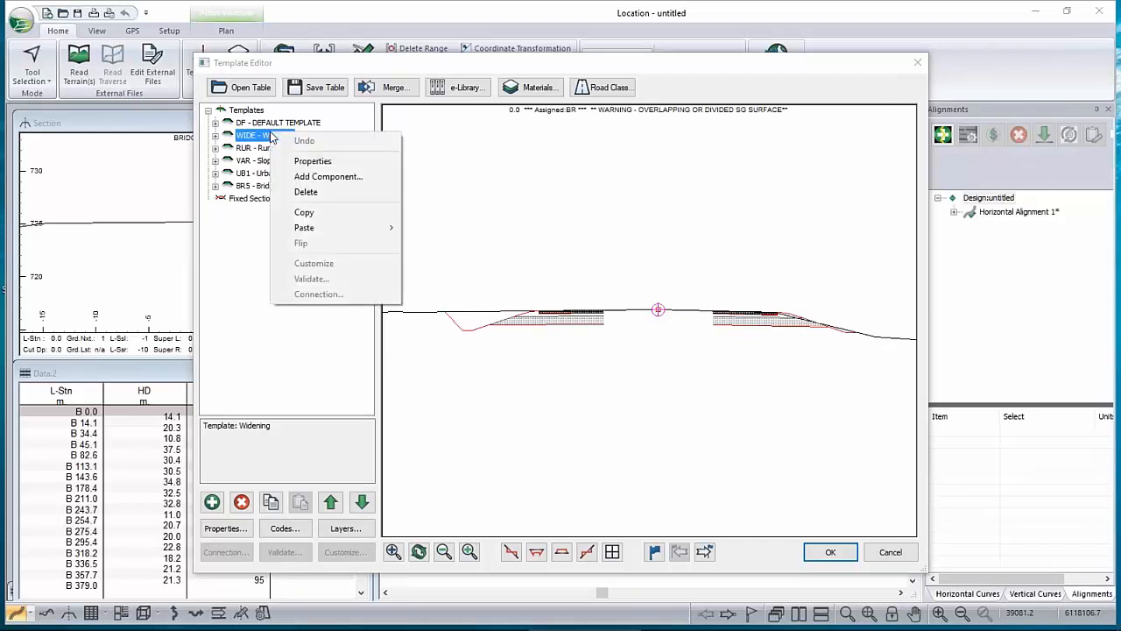
click(315, 161)
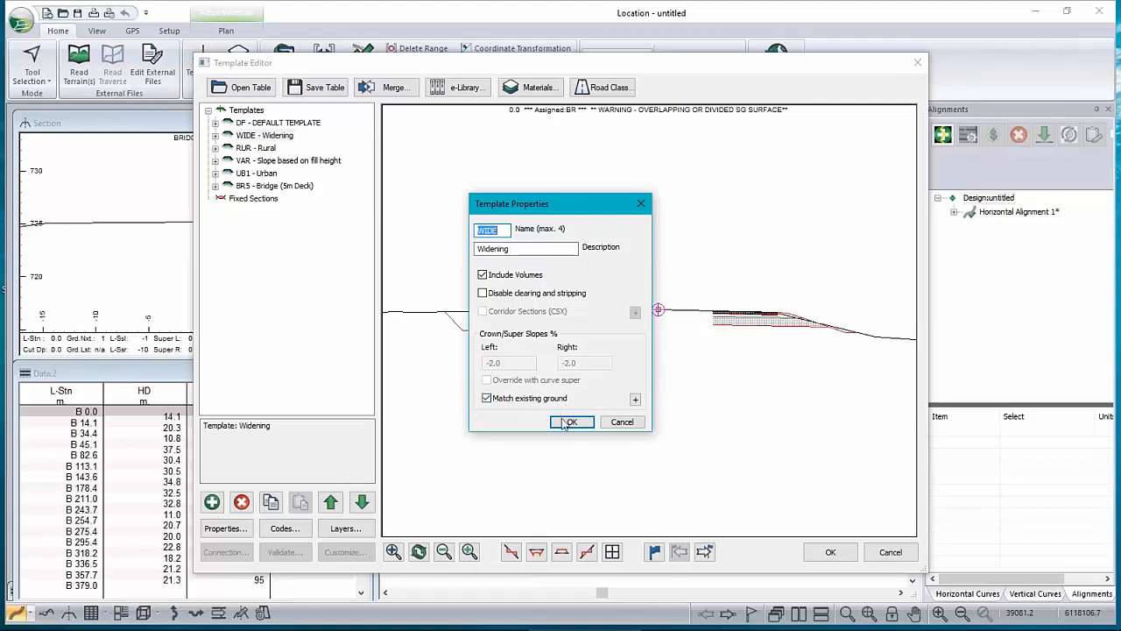
mouse_move(590, 207)
mouse_down()
mouse_move(836, 275)
mouse_move(891, 328)
mouse_up()
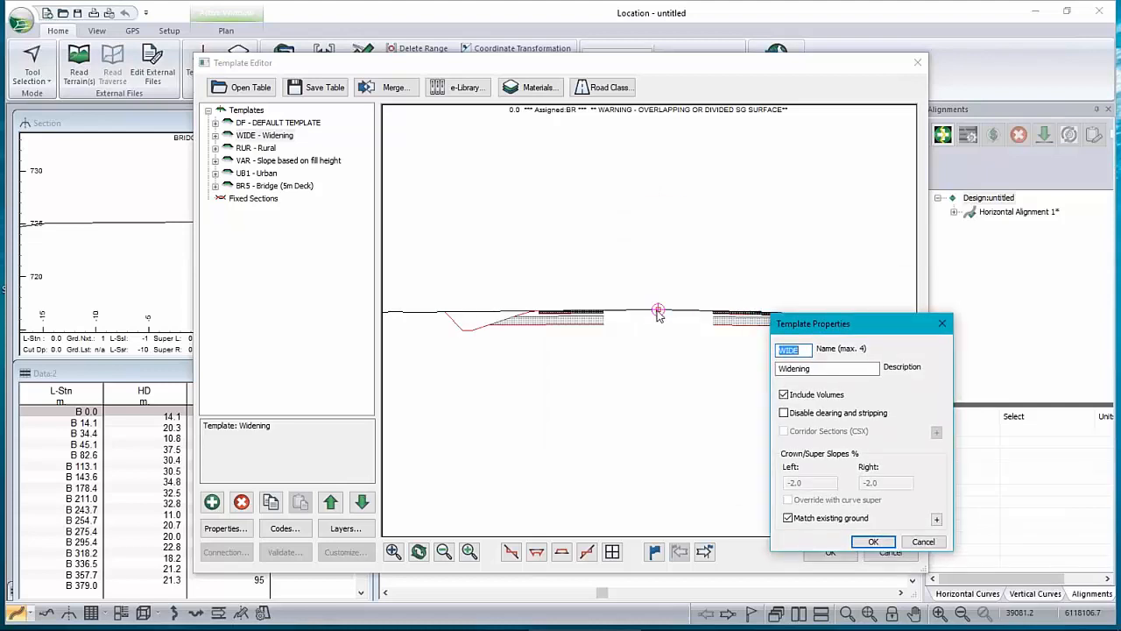
click(937, 518)
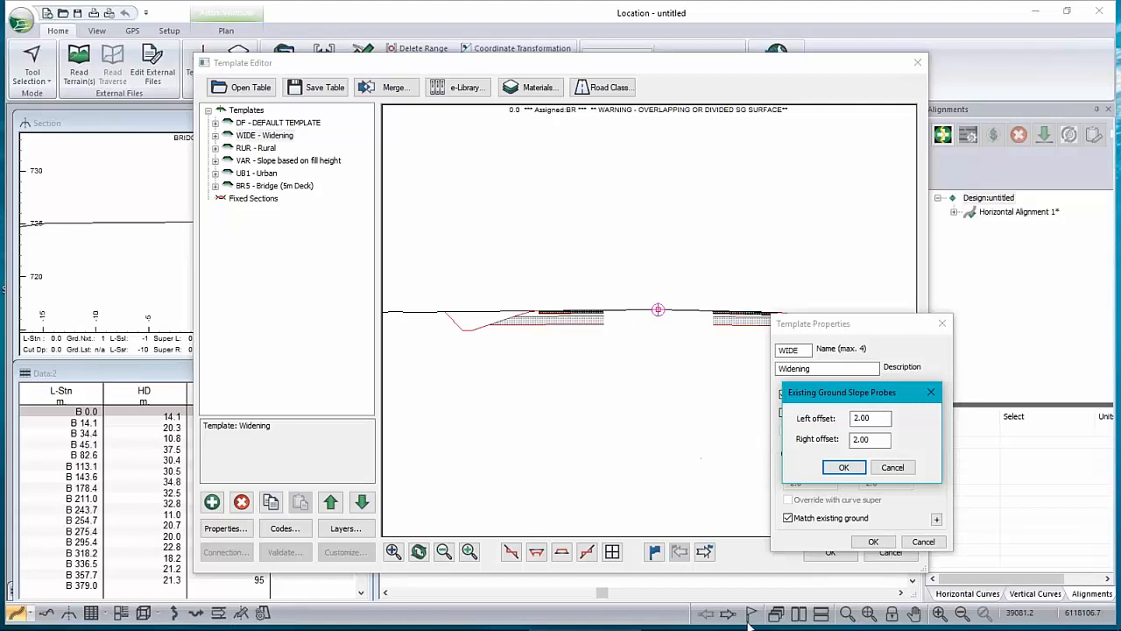
click(855, 470)
click(873, 541)
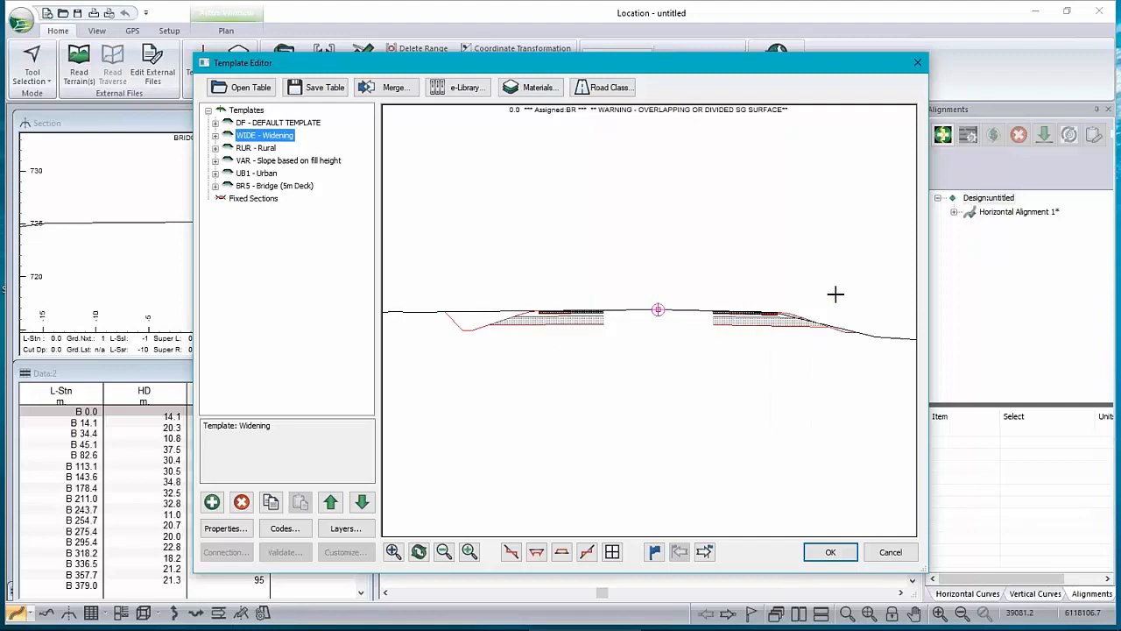
click(823, 550)
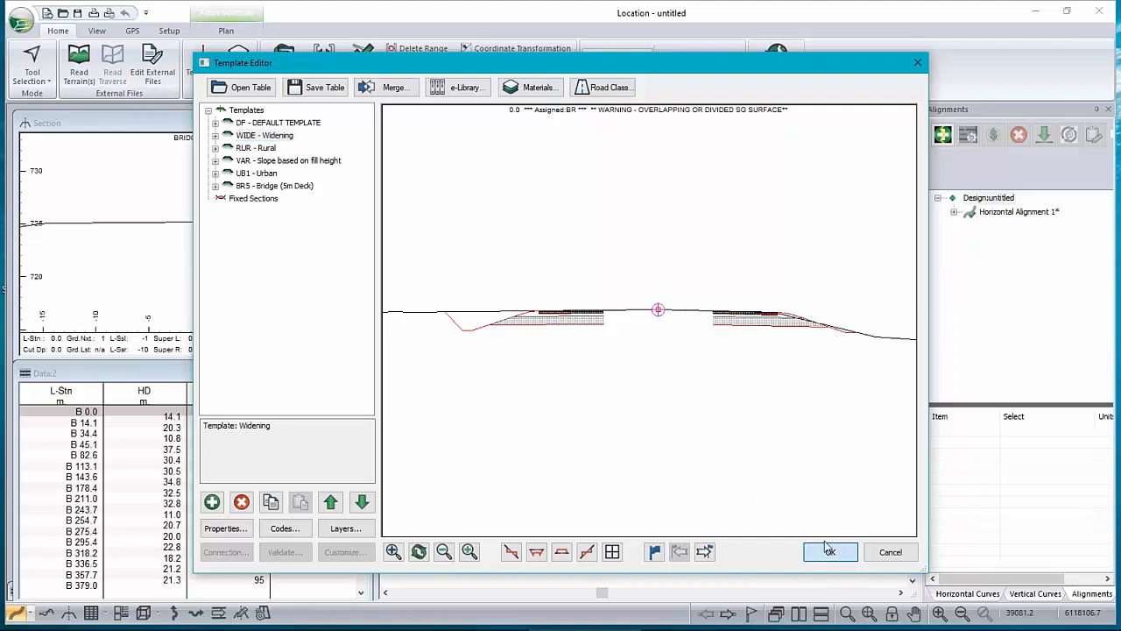
click(632, 370)
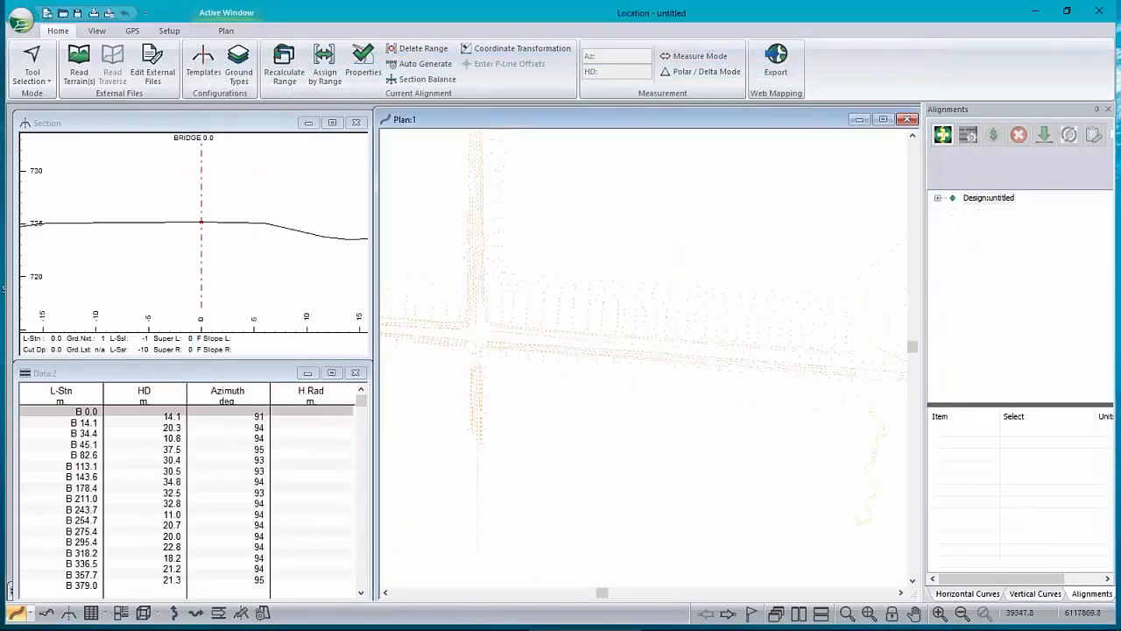
- Assign the WIDE Widening template to the left side from station 100.0 onward and recalculate all stations
click(324, 63)
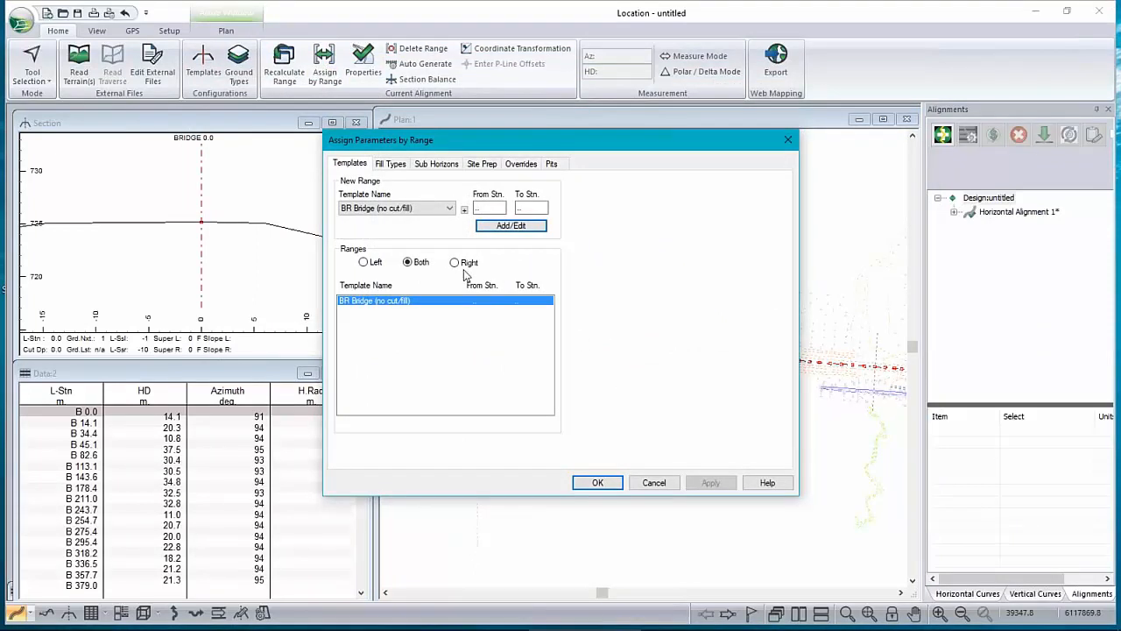
click(365, 264)
click(448, 209)
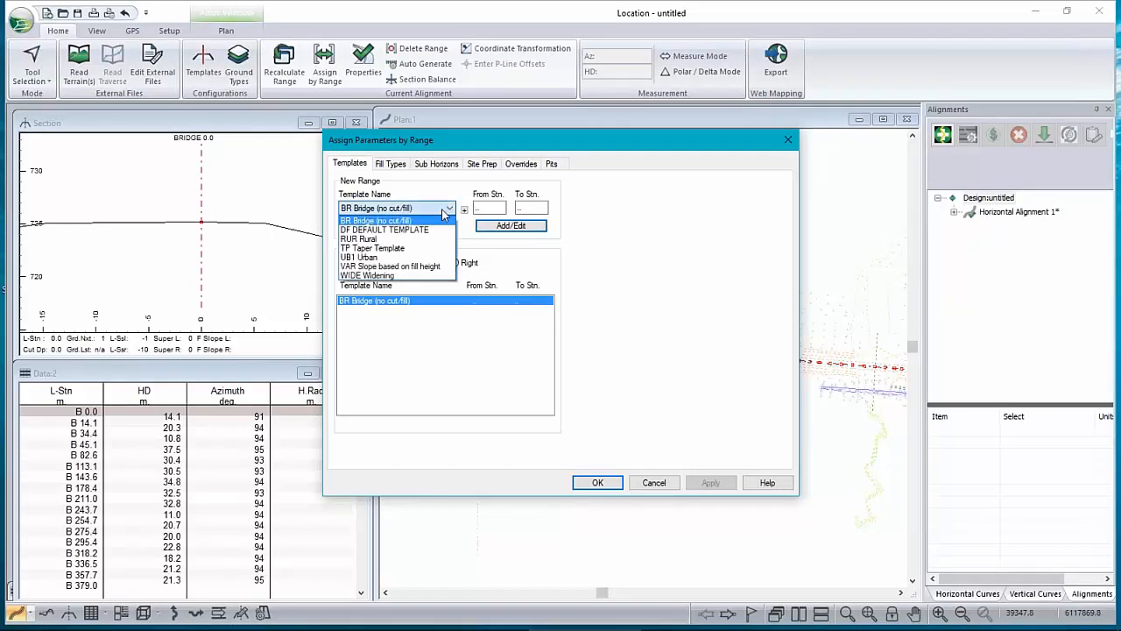
click(367, 276)
click(491, 207)
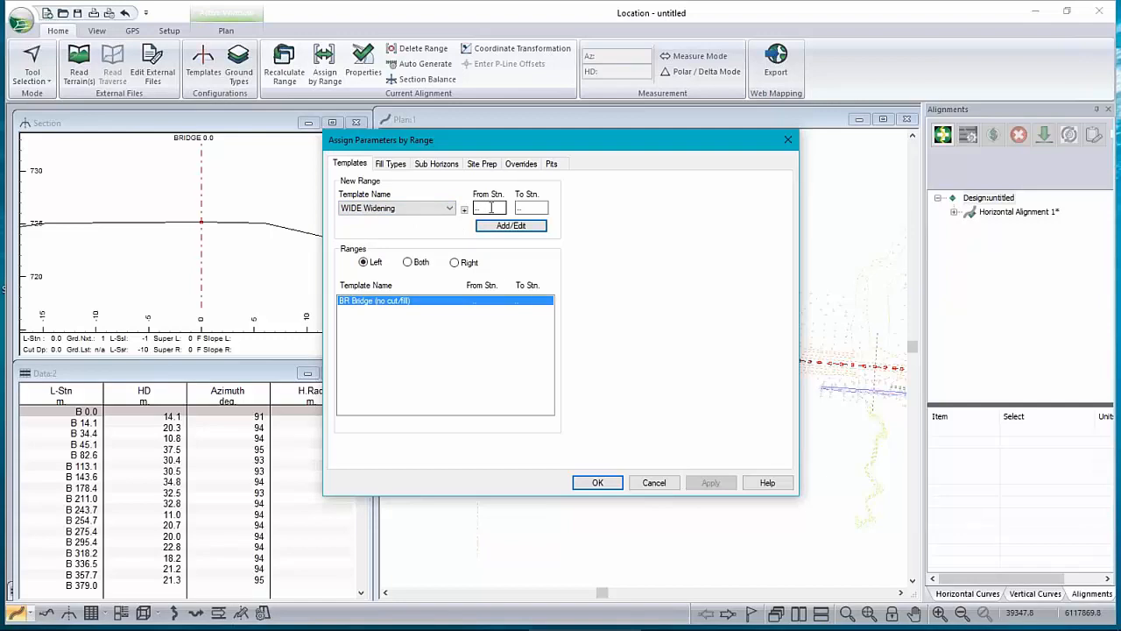
double_click(493, 208)
click(505, 228)
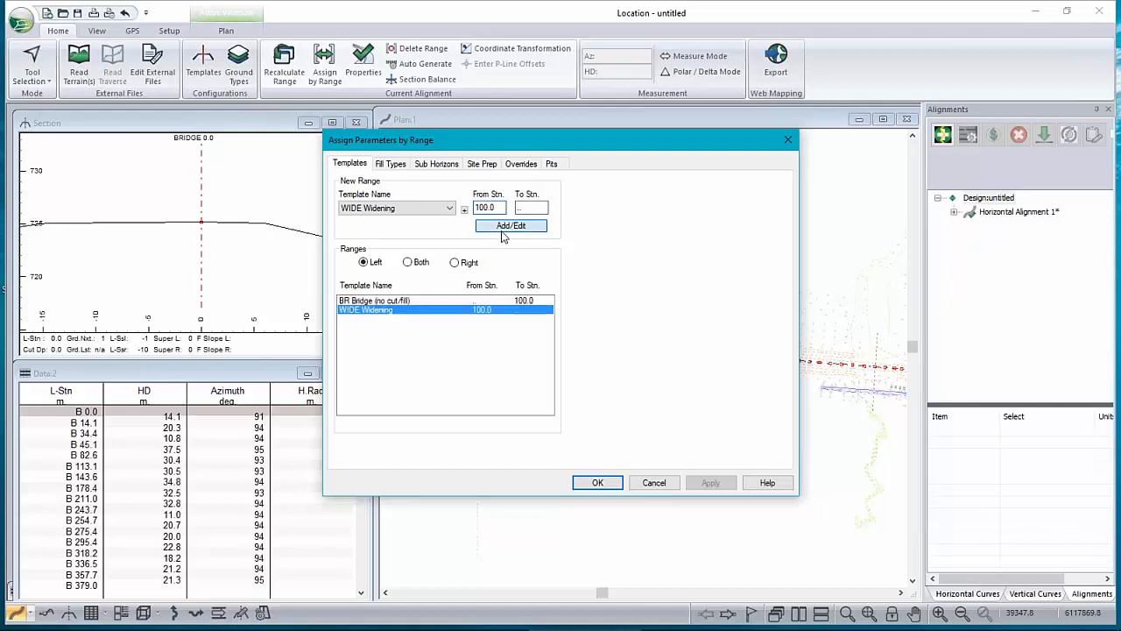
click(372, 300)
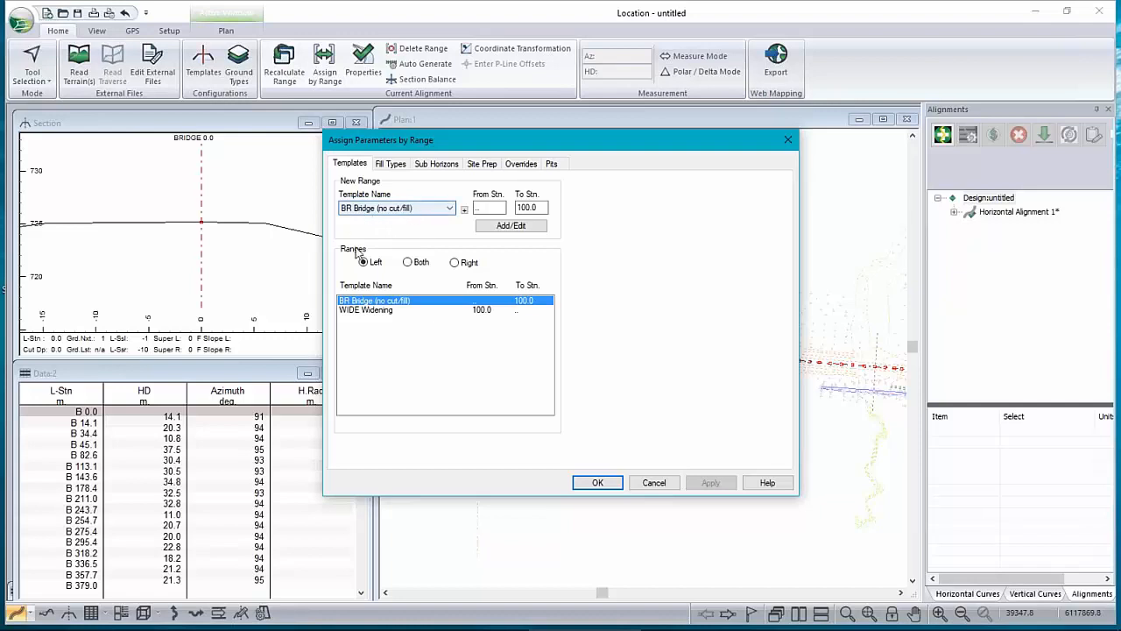
click(371, 311)
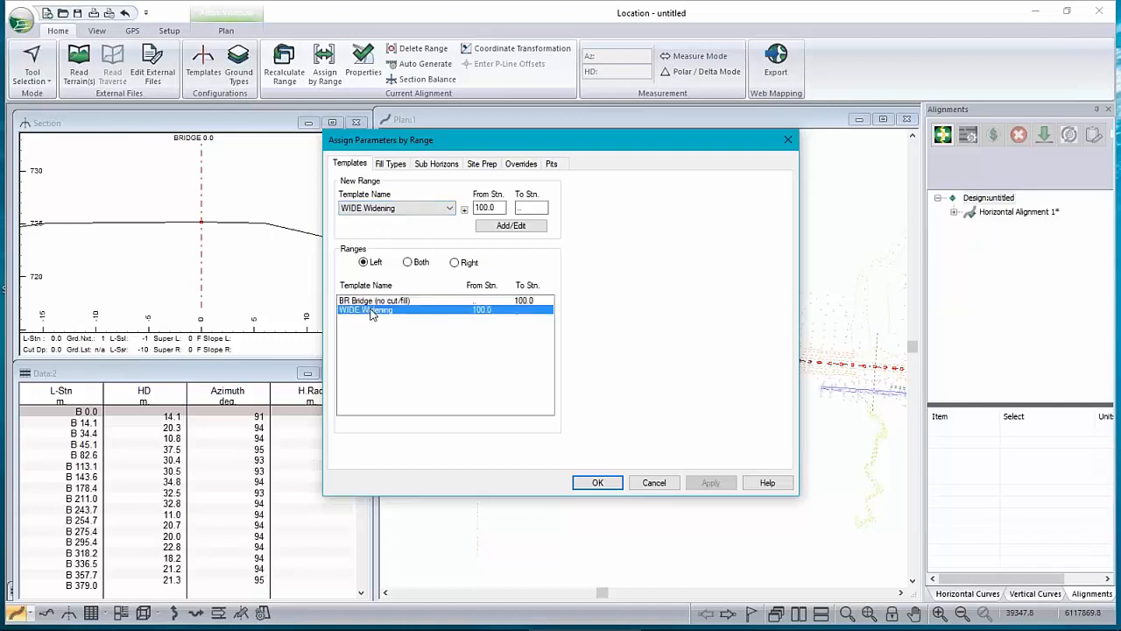
click(601, 483)
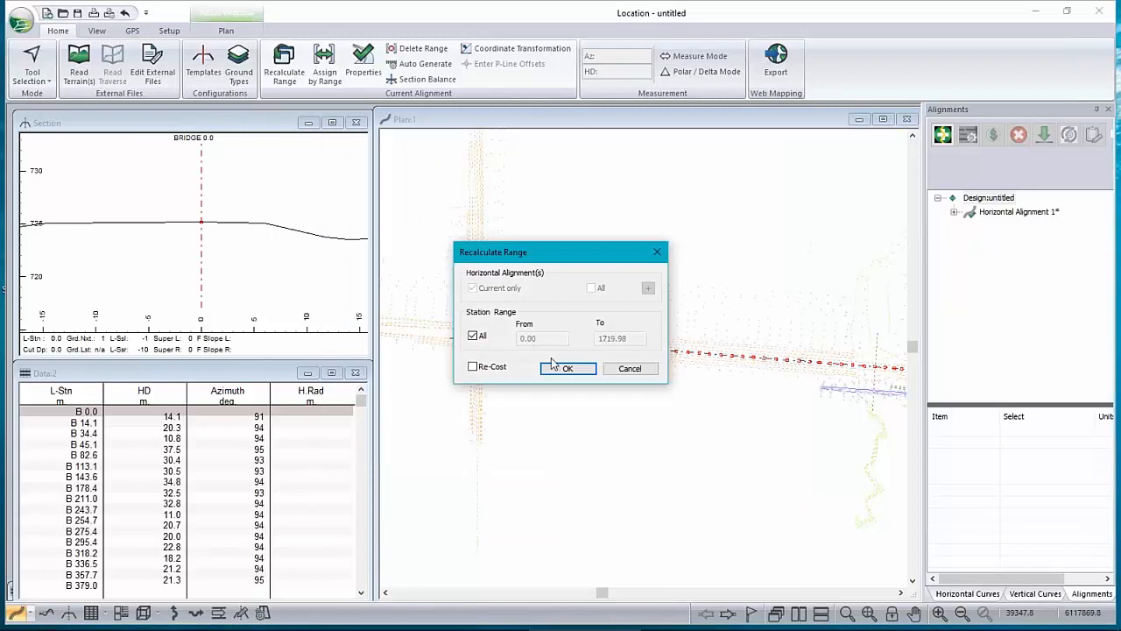
click(574, 370)
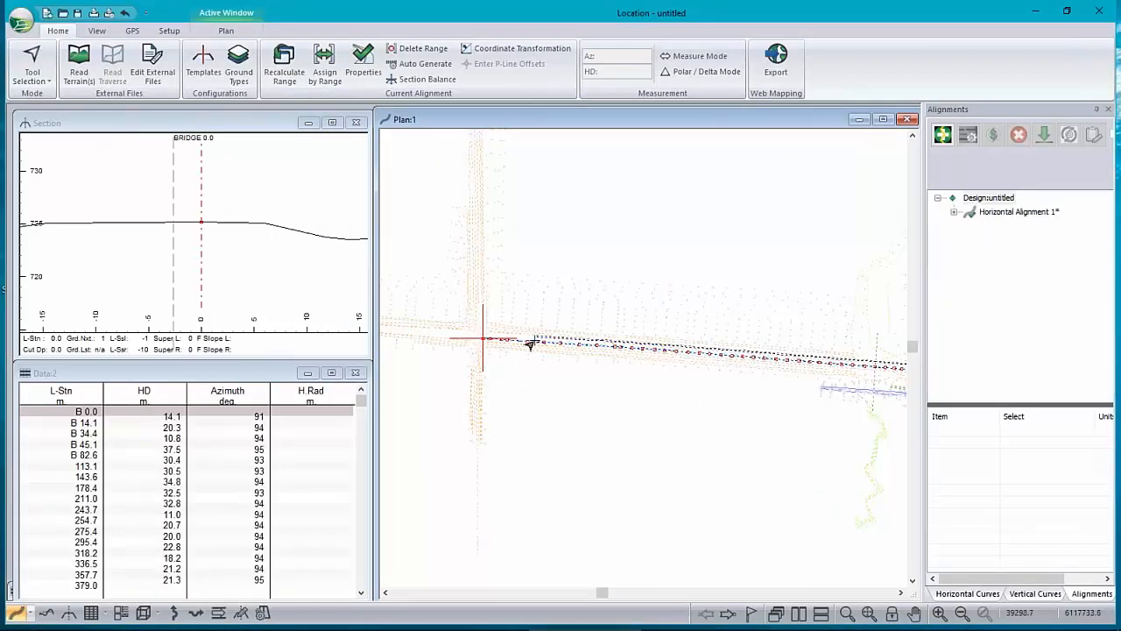
- Examine the cross section at station 520.6, checking where the left widening starts relative to the centerline
click(765, 360)
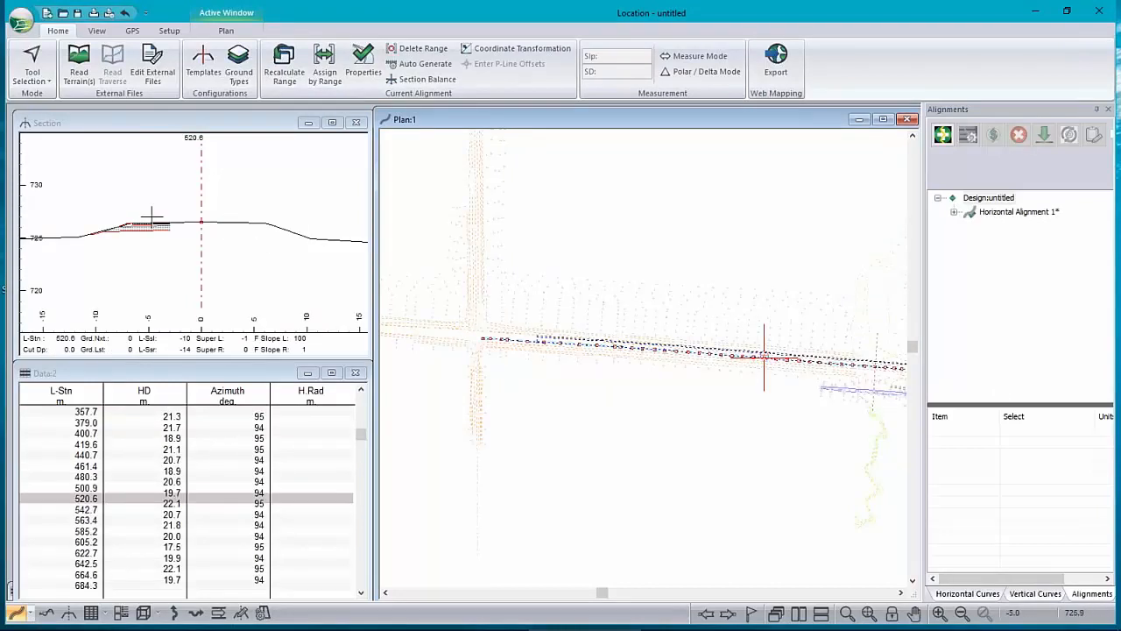
scroll(170, 218, up, 3)
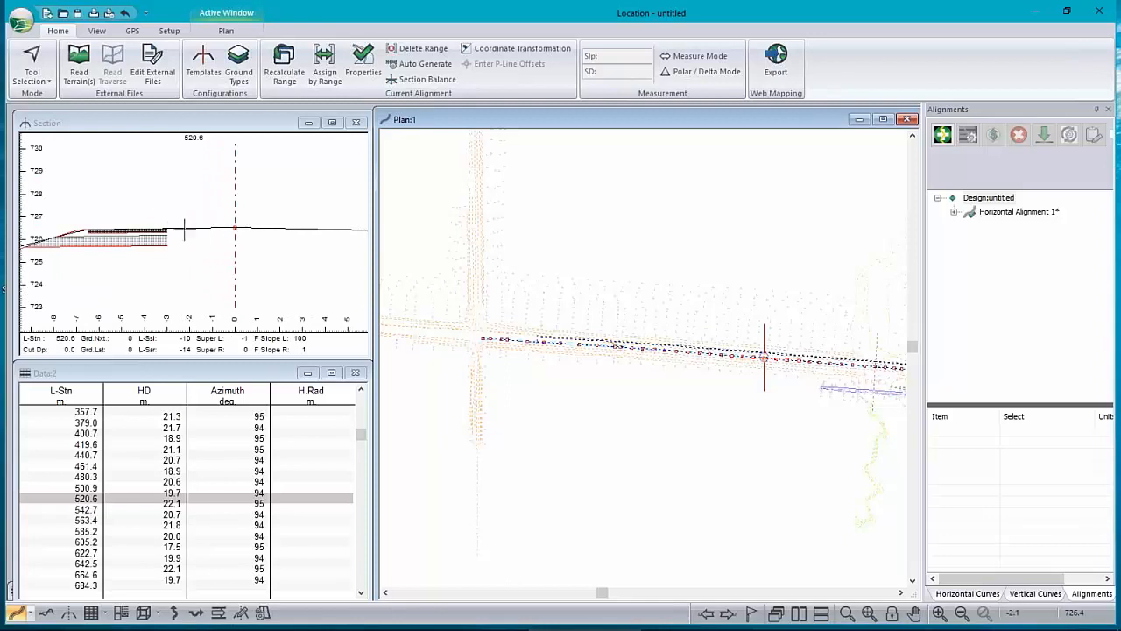
mouse_move(167, 229)
scroll(167, 229, up, 3)
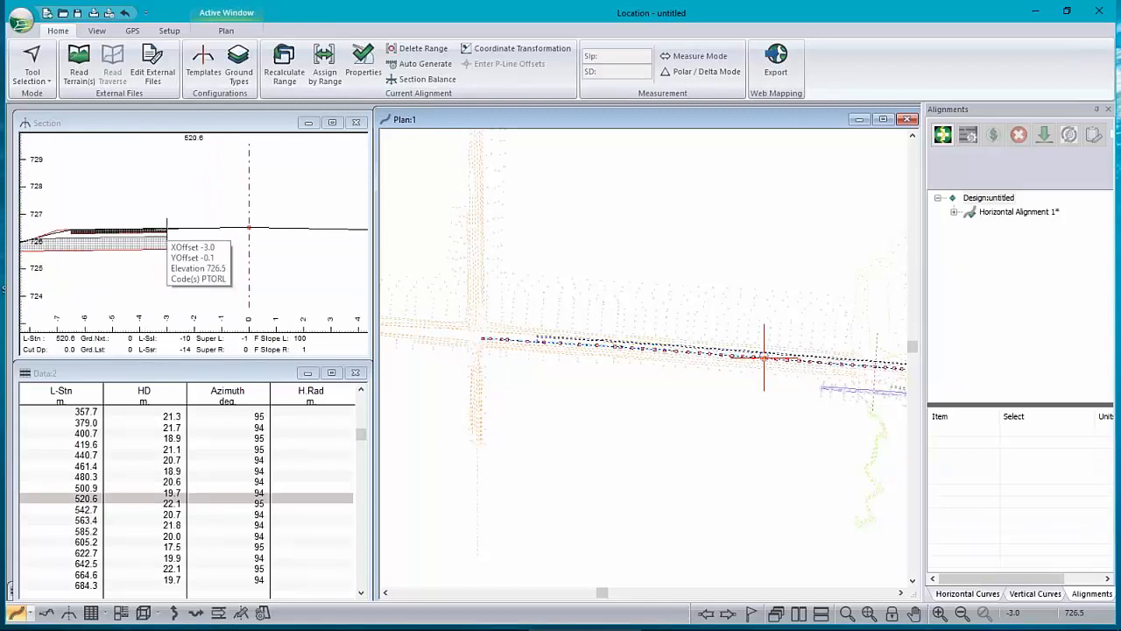
scroll(178, 230, down, 3)
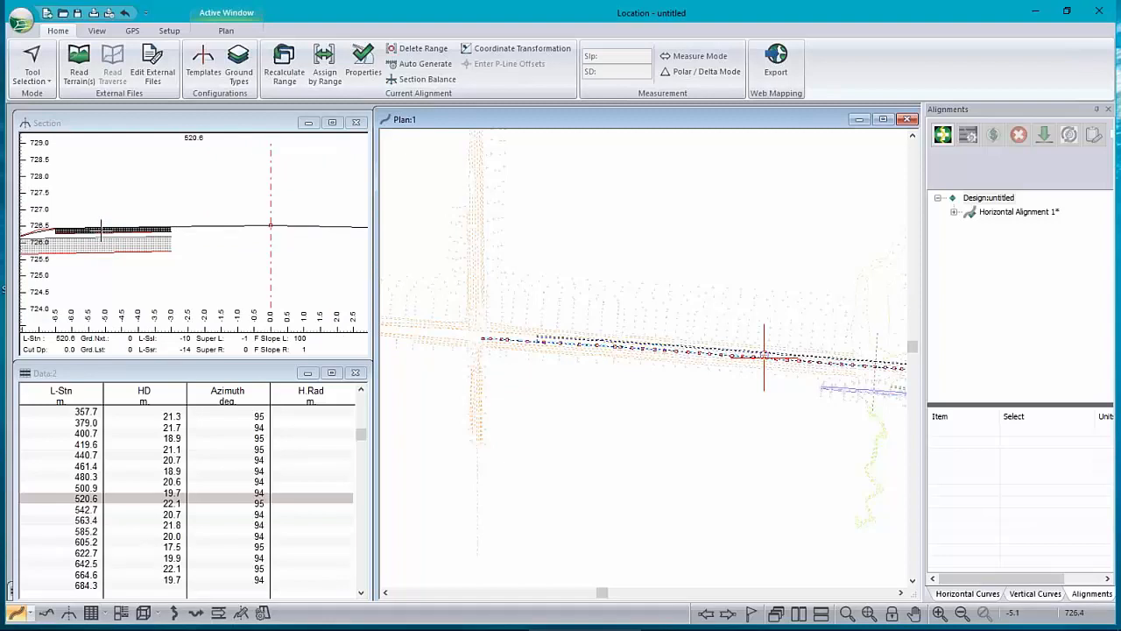
scroll(253, 211, down, 1)
scroll(253, 211, down, 3)
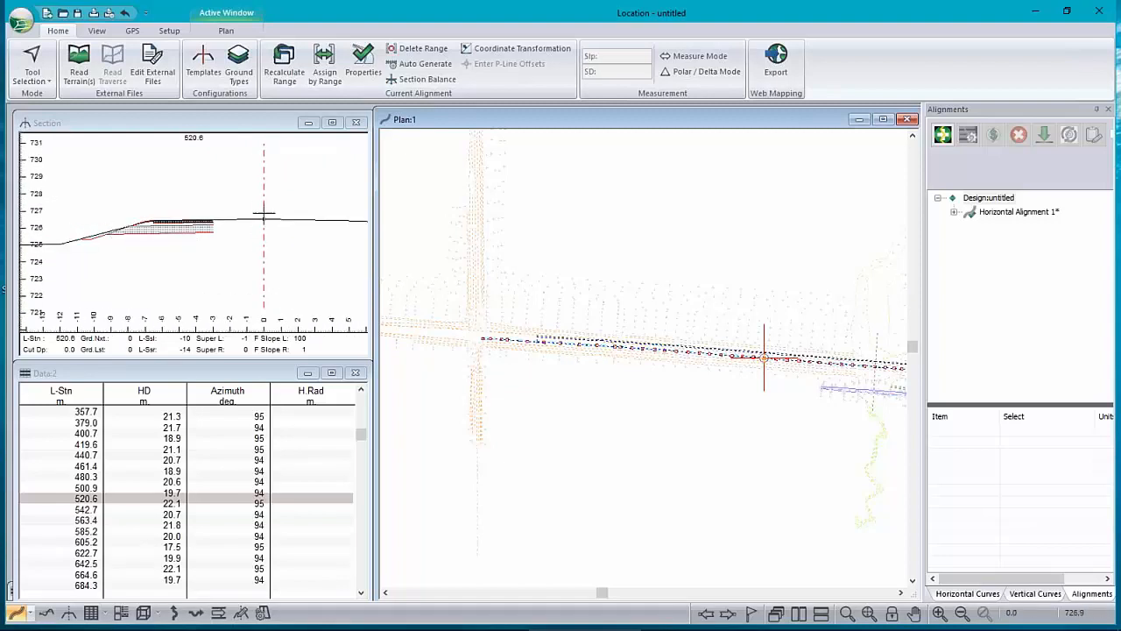
mouse_move(212, 219)
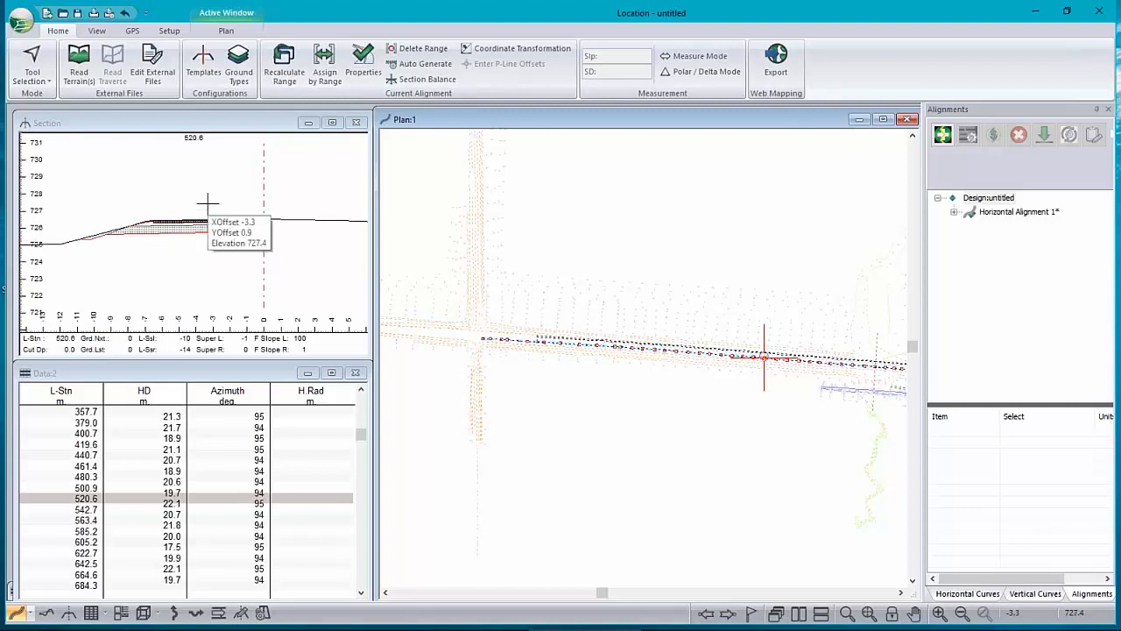
- Set the default offsetX of the Widening template's left Pt. Code III - Topo. component to 5.0 m
click(204, 66)
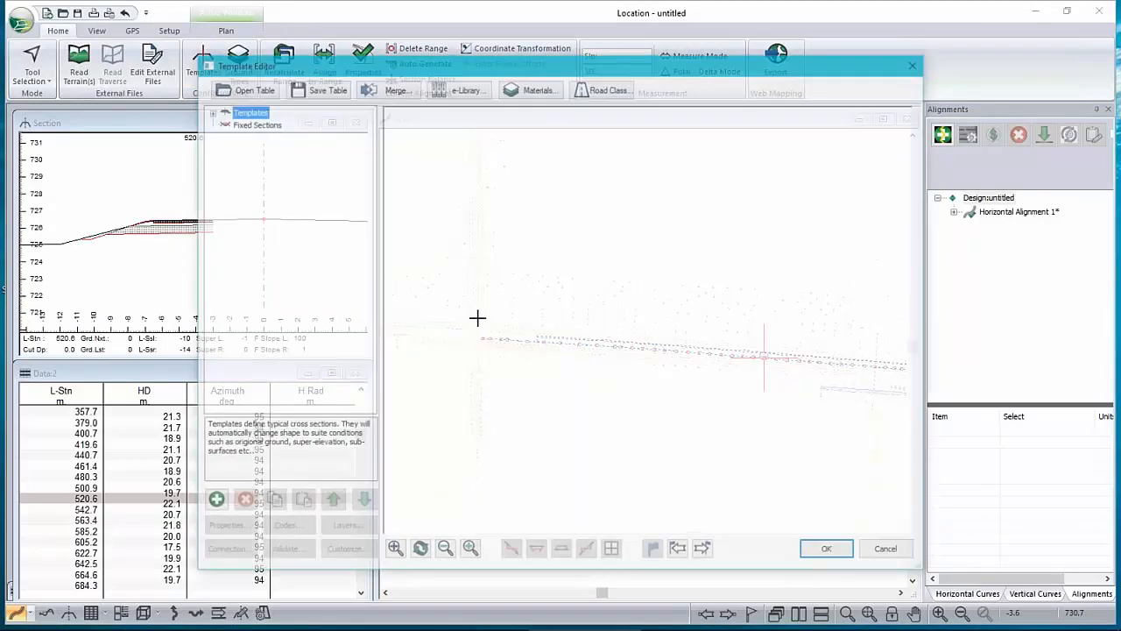
click(210, 112)
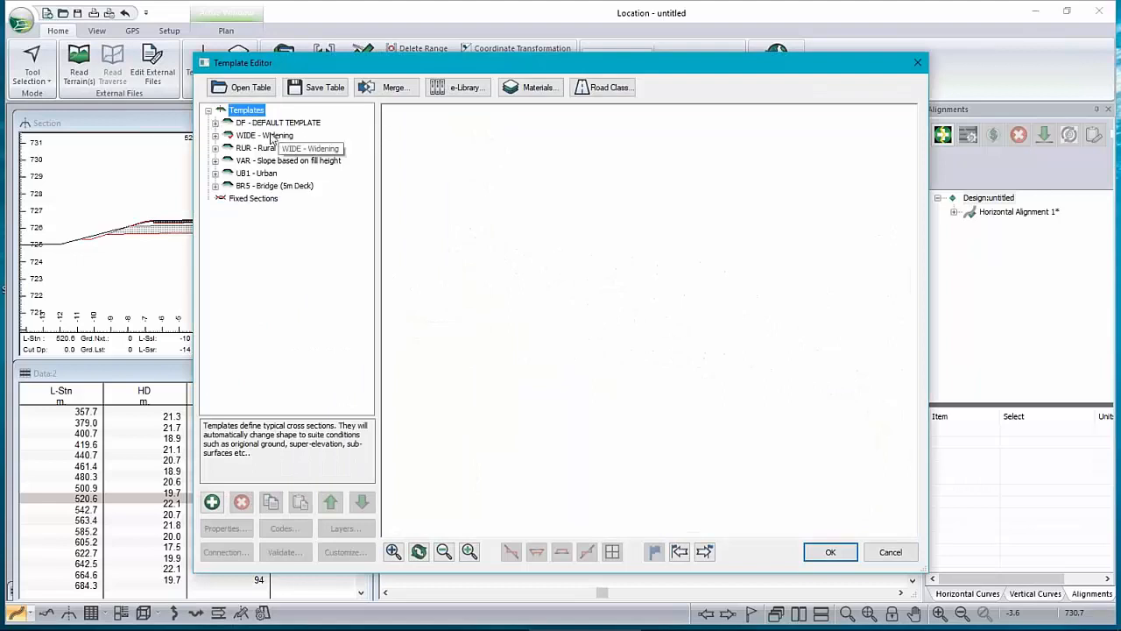
click(266, 136)
click(214, 136)
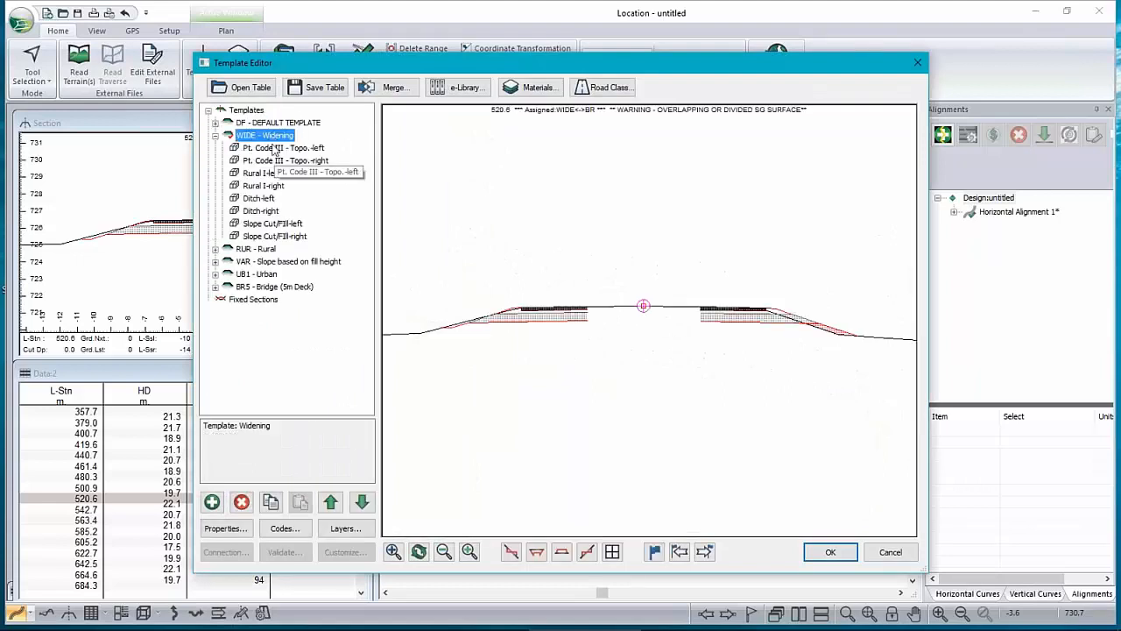
click(278, 148)
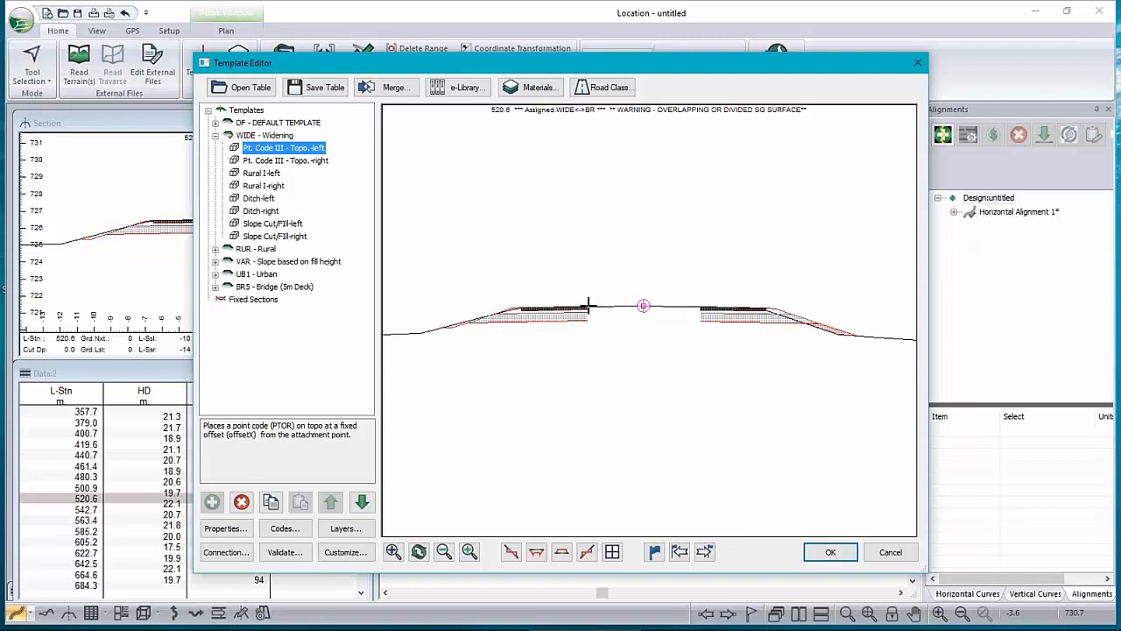
double_click(266, 153)
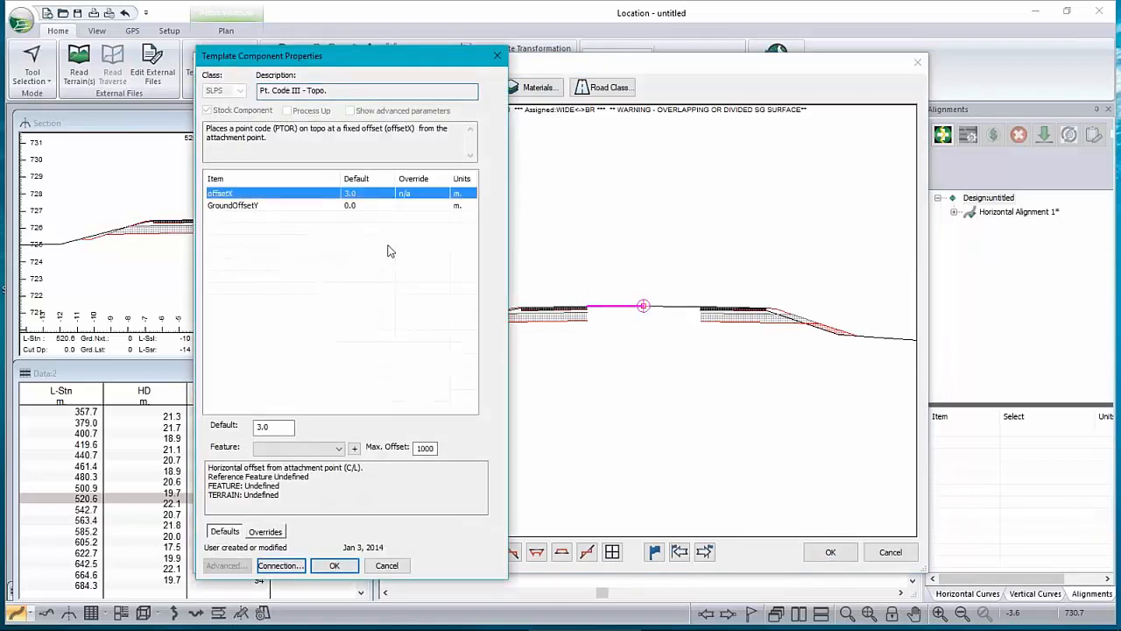
key(Tab)
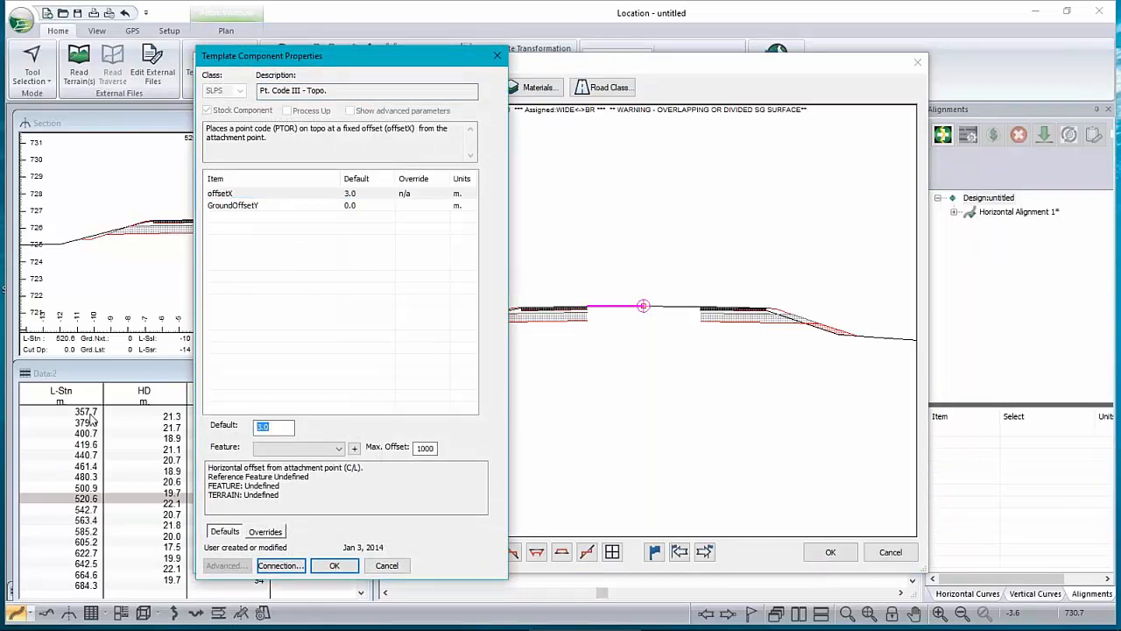
text(5)
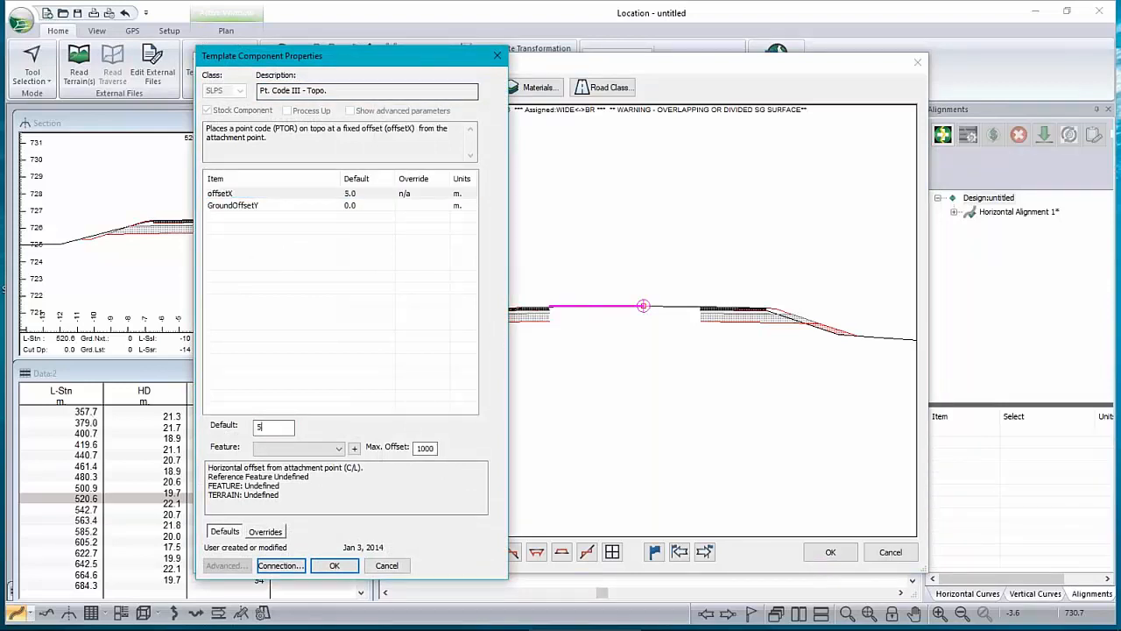
click(348, 570)
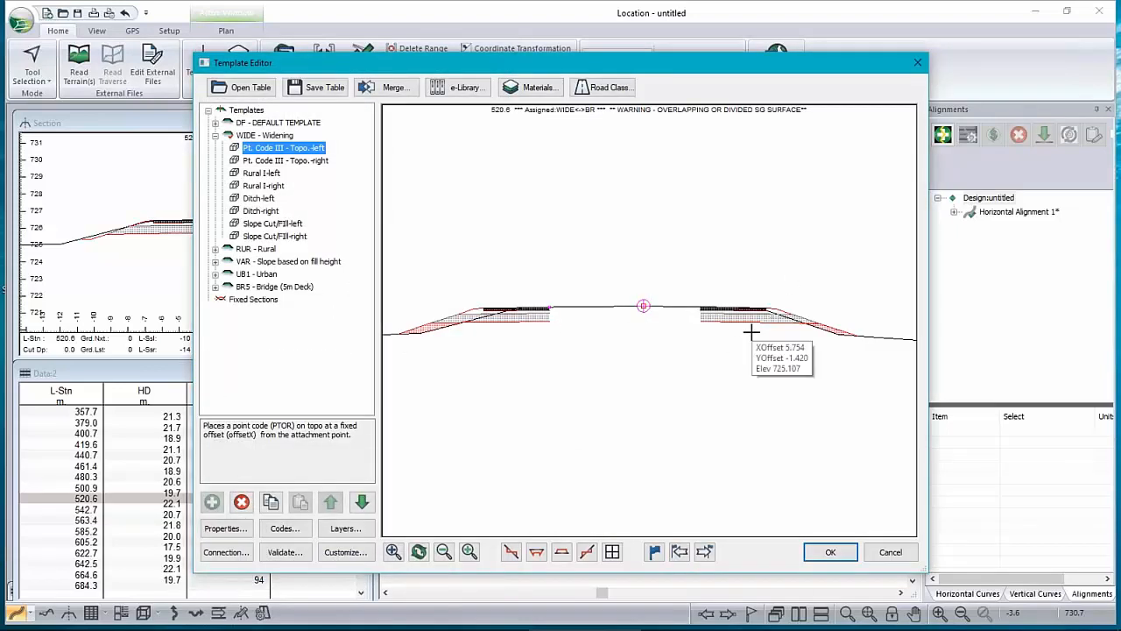
- Accept the template edits and check where the left widening starts in the cross section at station 520.6
click(835, 554)
click(576, 376)
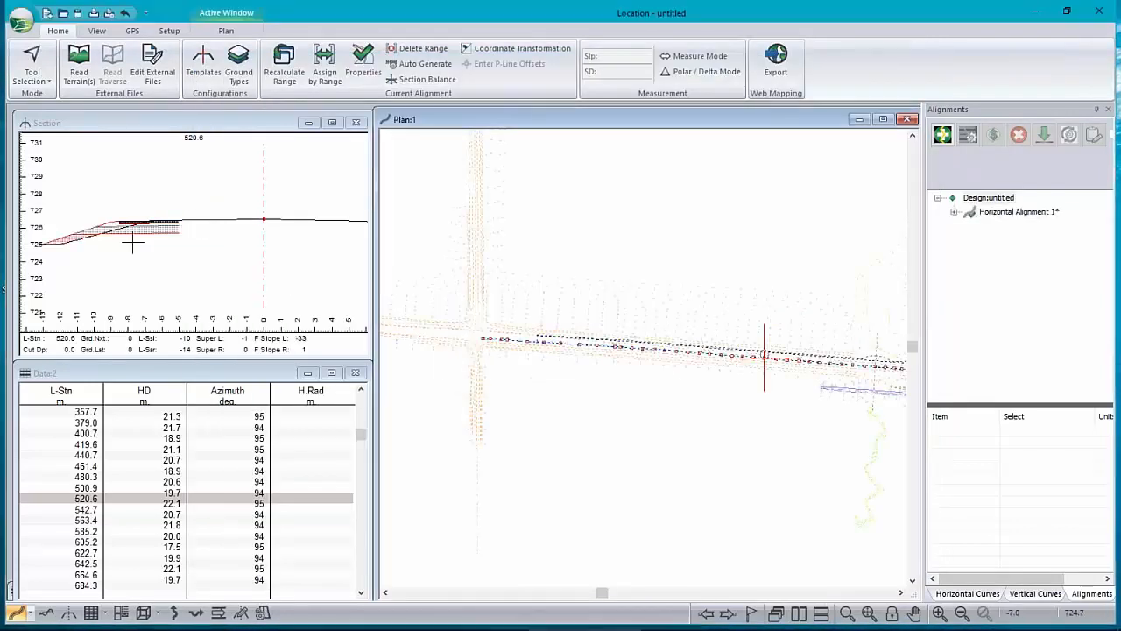
mouse_move(179, 219)
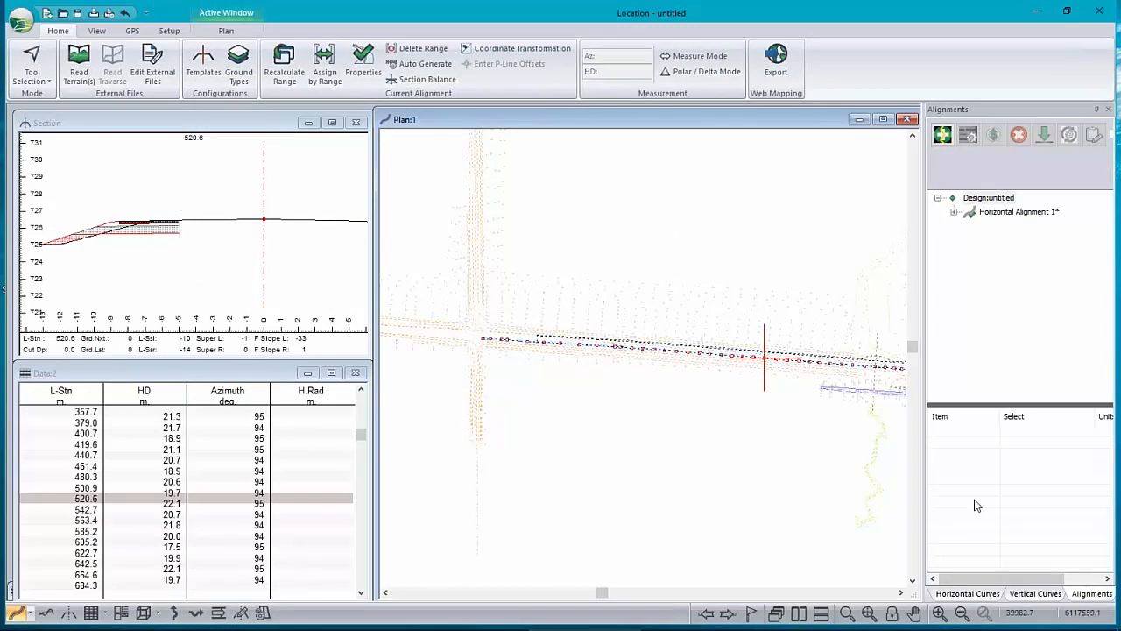
- Identify the name of the topo feature running along the left edge of pavement in the plan view
mouse_move(797, 440)
scroll(692, 355, up, 3)
scroll(693, 359, up, 1)
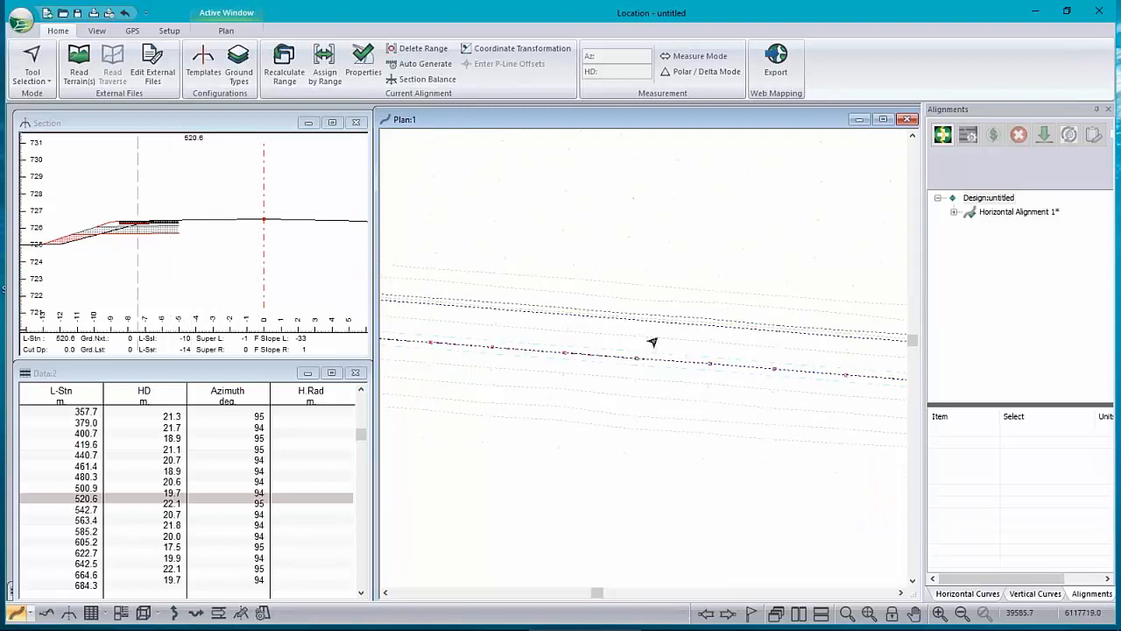
mouse_move(653, 344)
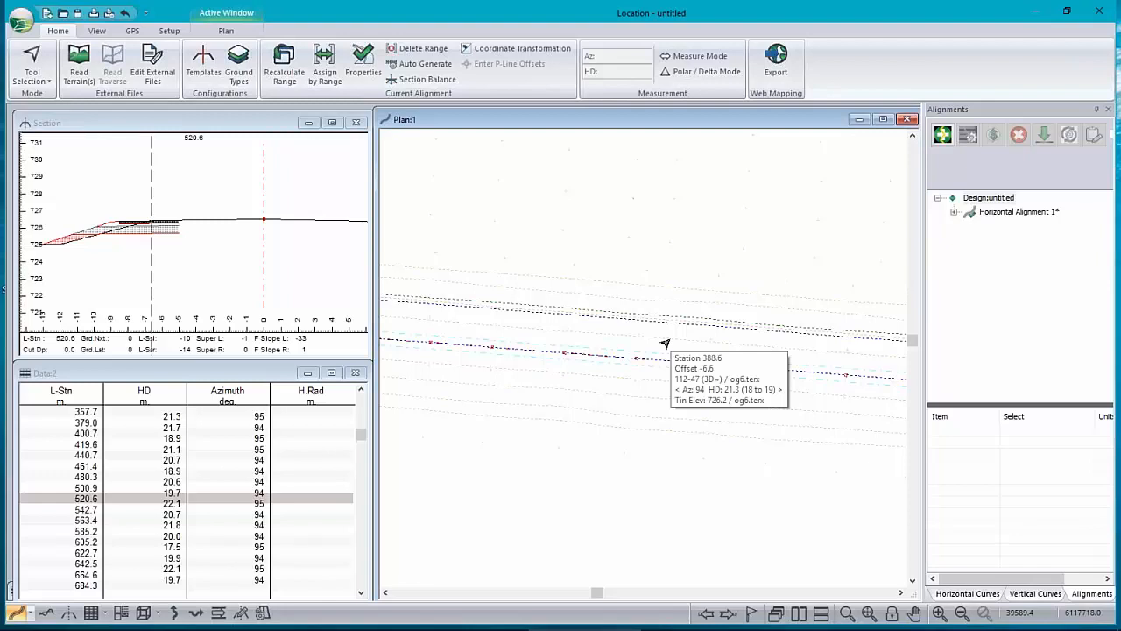
- Open the display options of the cross-section view
right_click(220, 219)
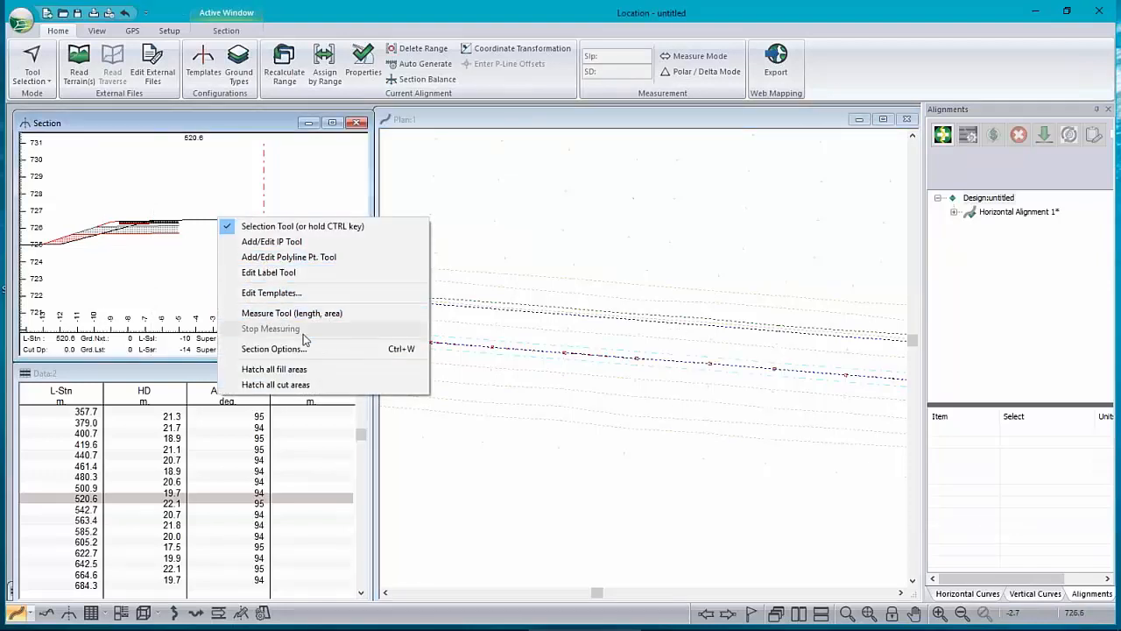
click(273, 349)
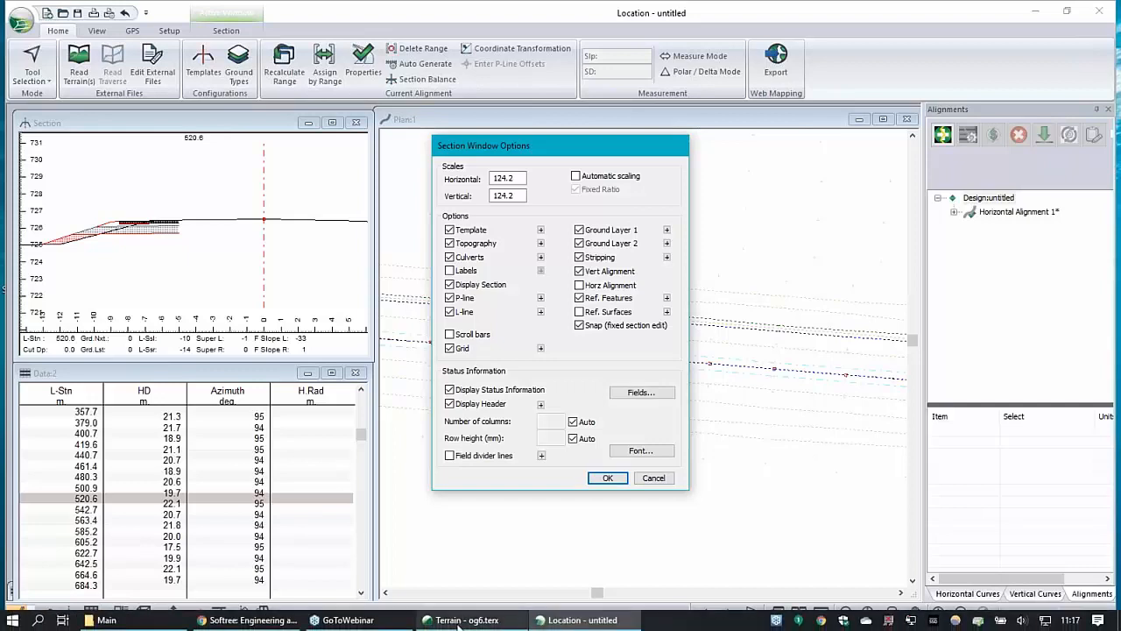
- Switch to the Terrain project og6.terx, look up the Reverse tool for the CL-0 feature, and return to Location
click(459, 622)
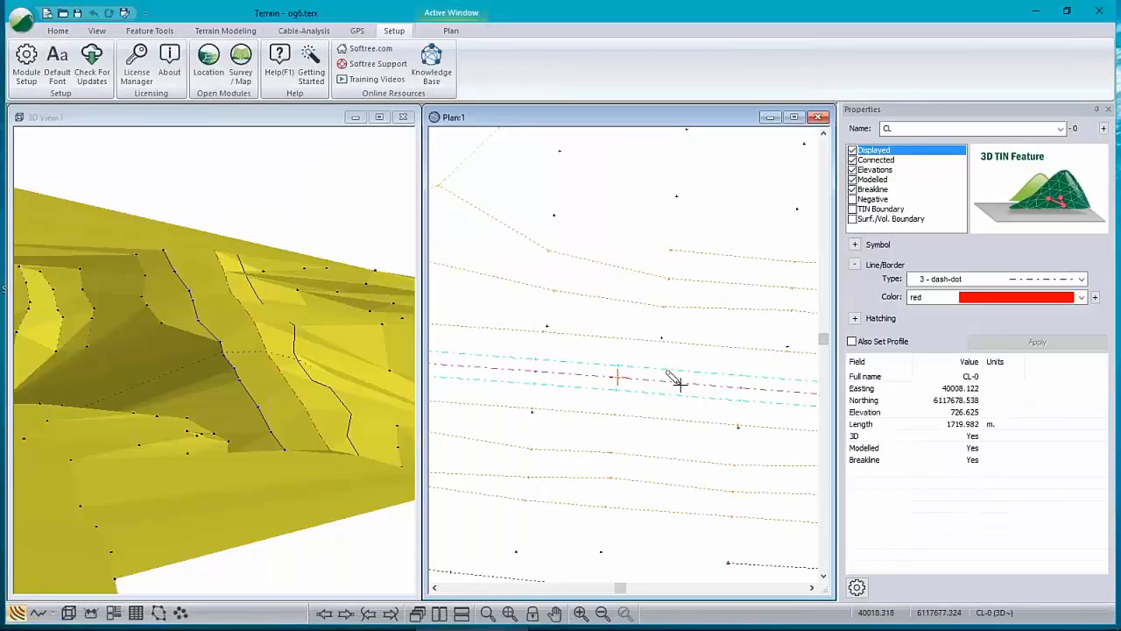
click(156, 32)
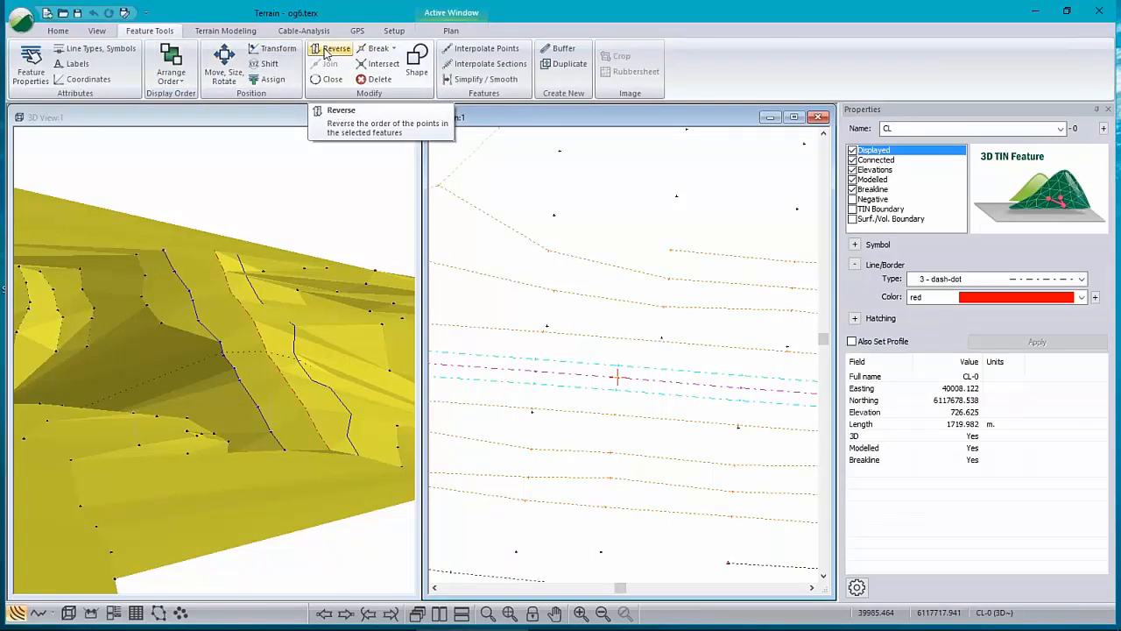
mouse_move(460, 627)
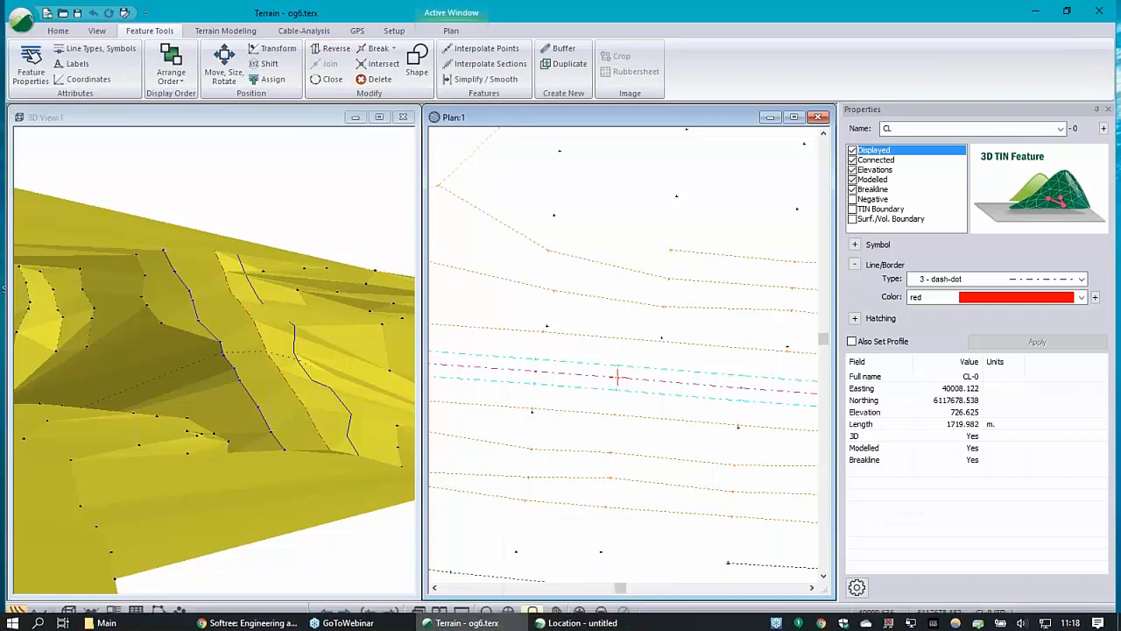
click(598, 624)
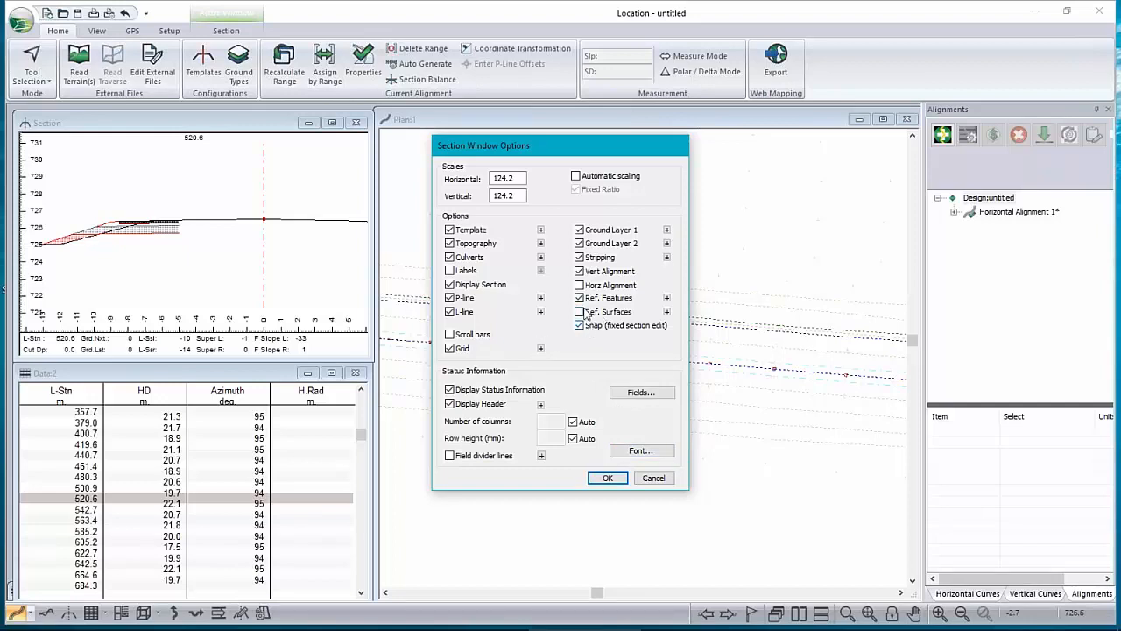
- Enable RF 1 as a reference feature and set its reference terrain to Topo surface - og6
click(667, 298)
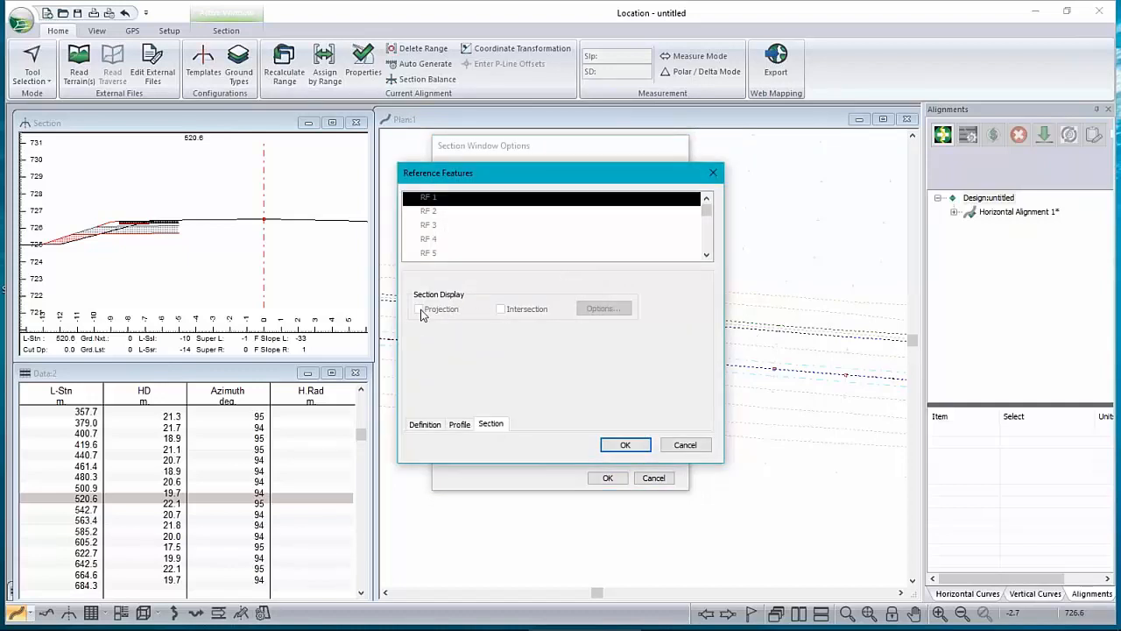
click(425, 426)
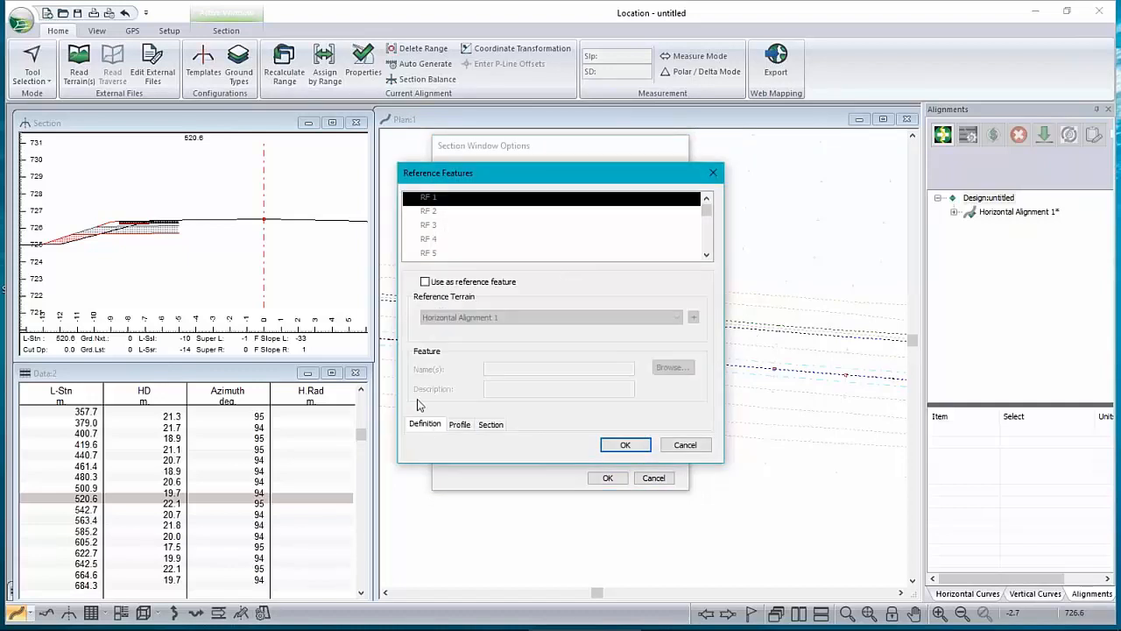
click(425, 281)
click(673, 367)
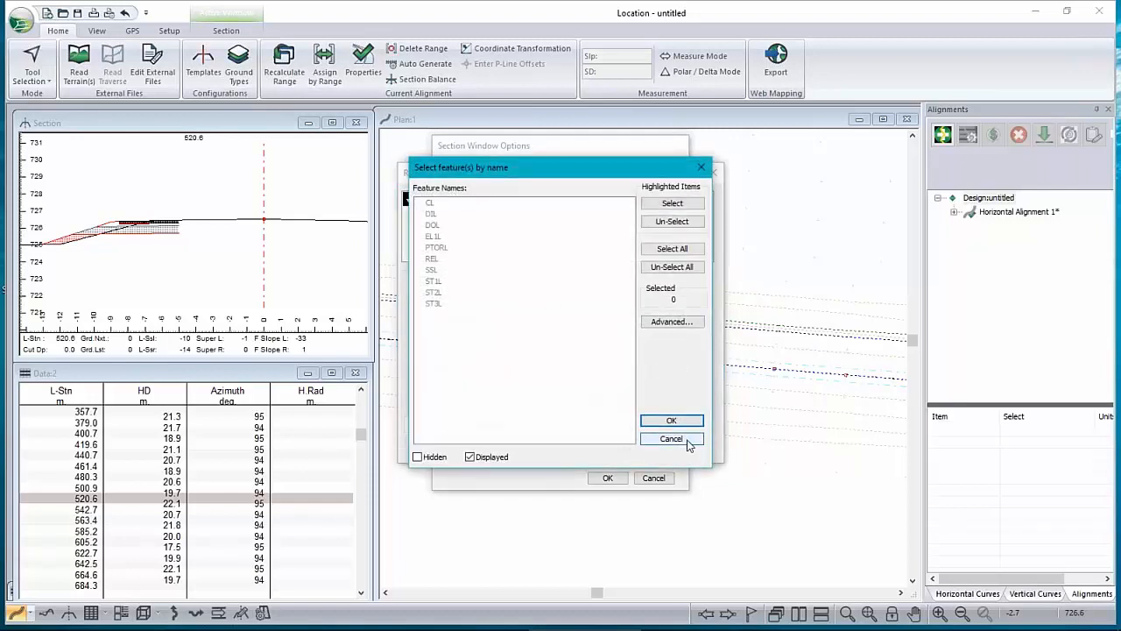
click(683, 440)
click(471, 318)
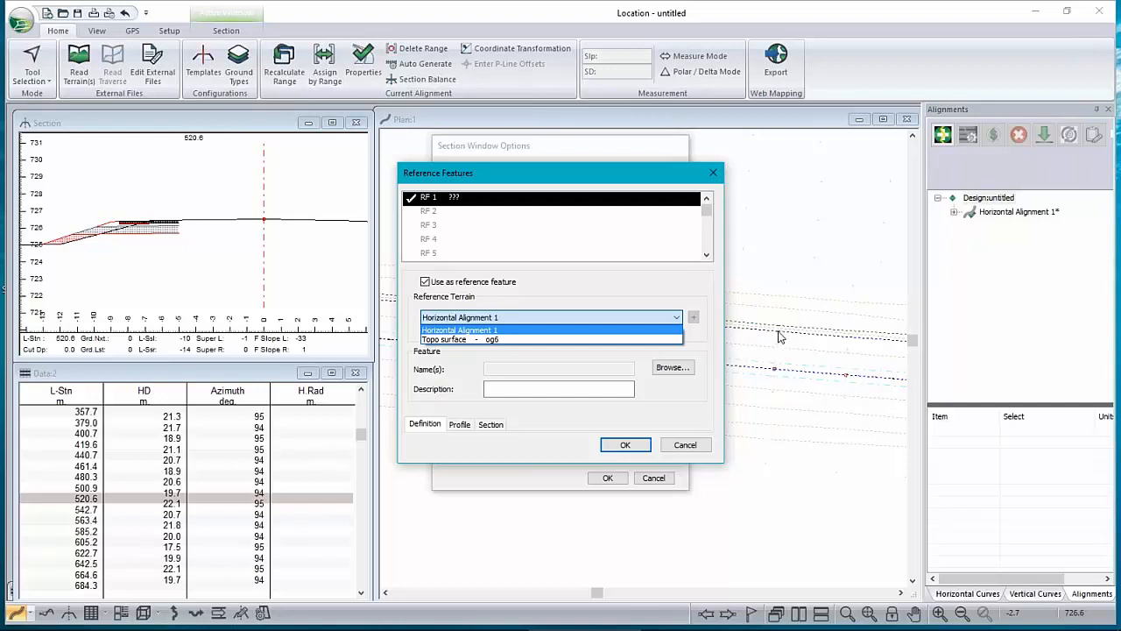
click(462, 340)
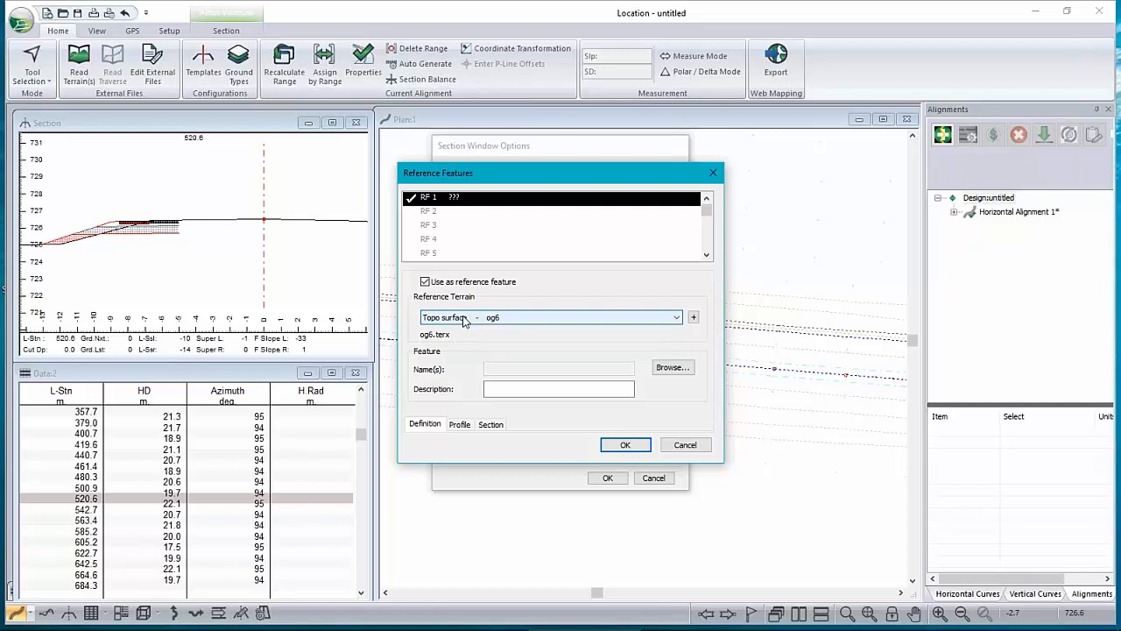
- Browse the og6 topo surface's feature names for RF 1 and highlight feature 112-47
click(673, 367)
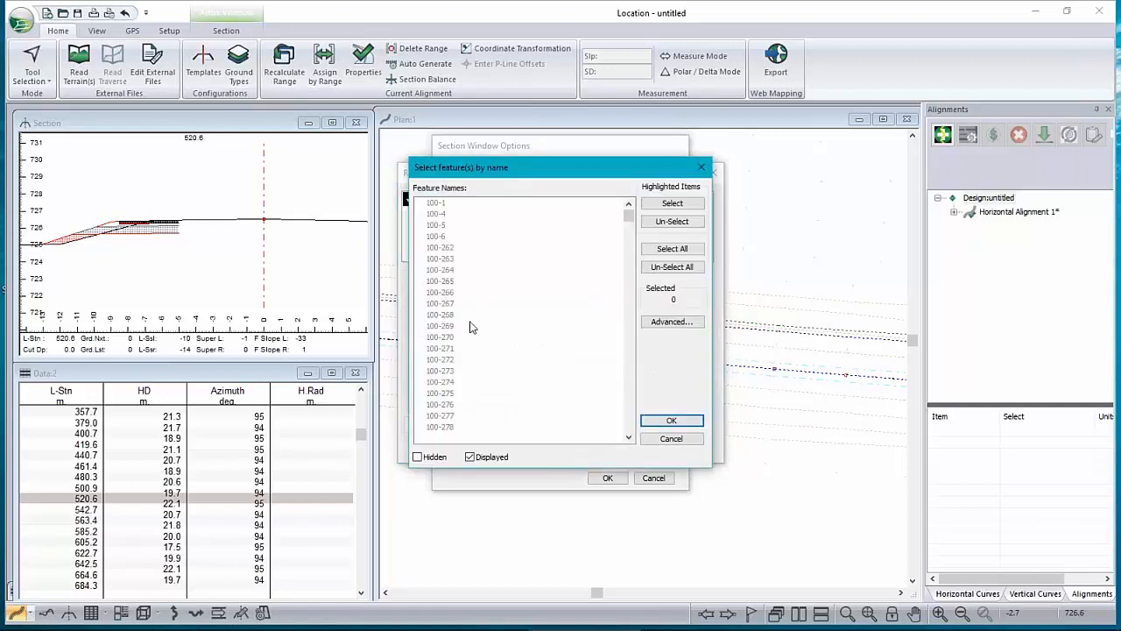
click(439, 308)
key(Down)
key(Down)
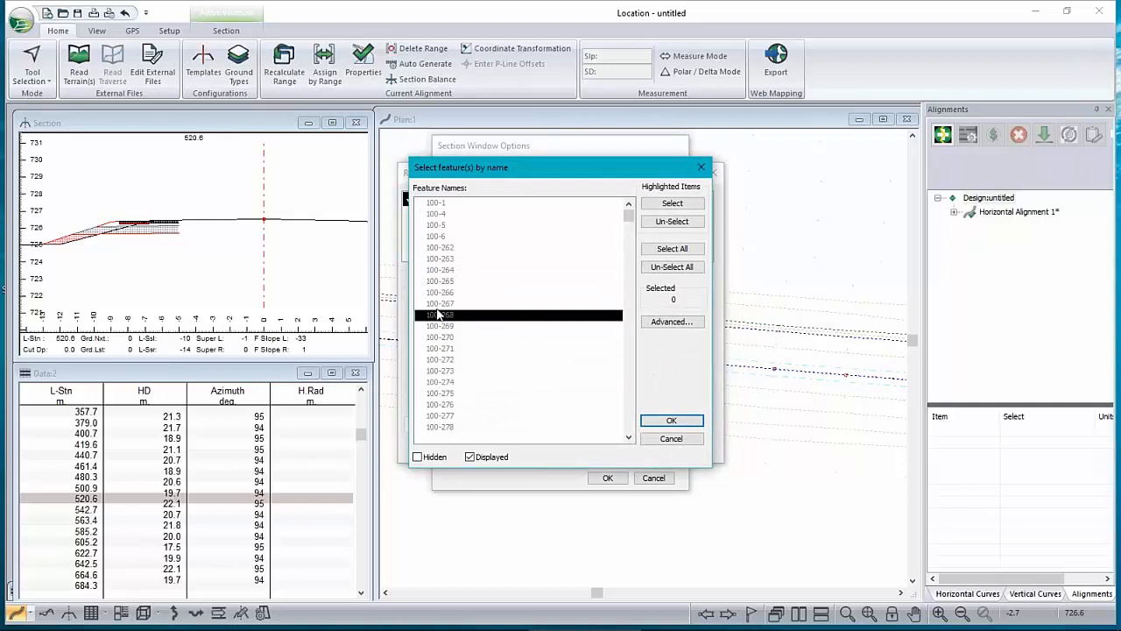
key(2)
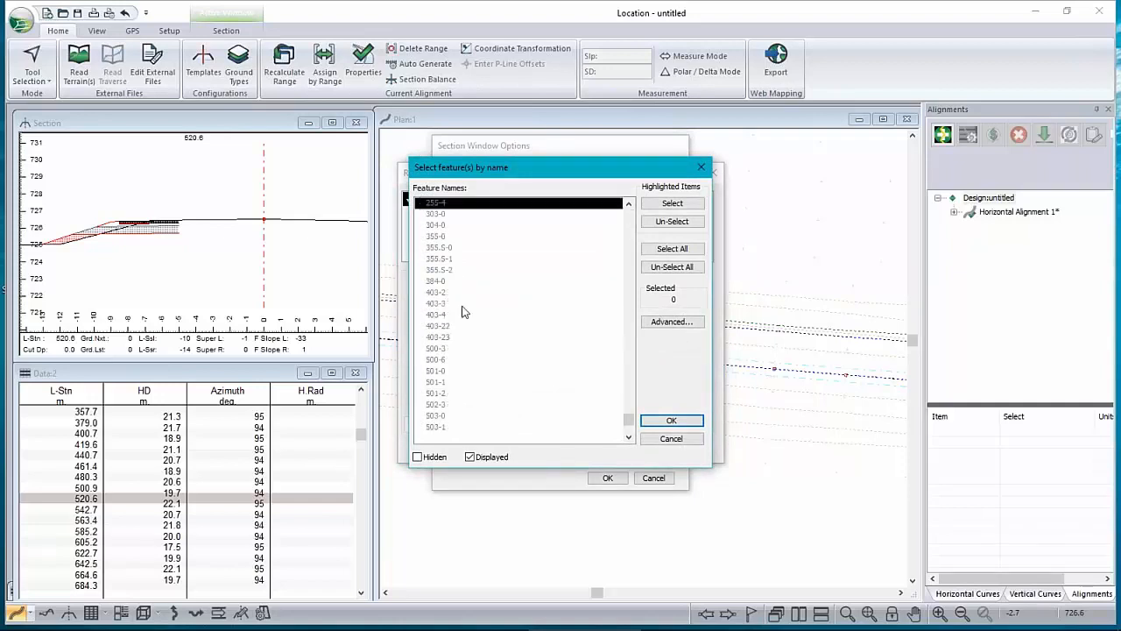
scroll(446, 270, up, 3)
scroll(452, 279, up, 5)
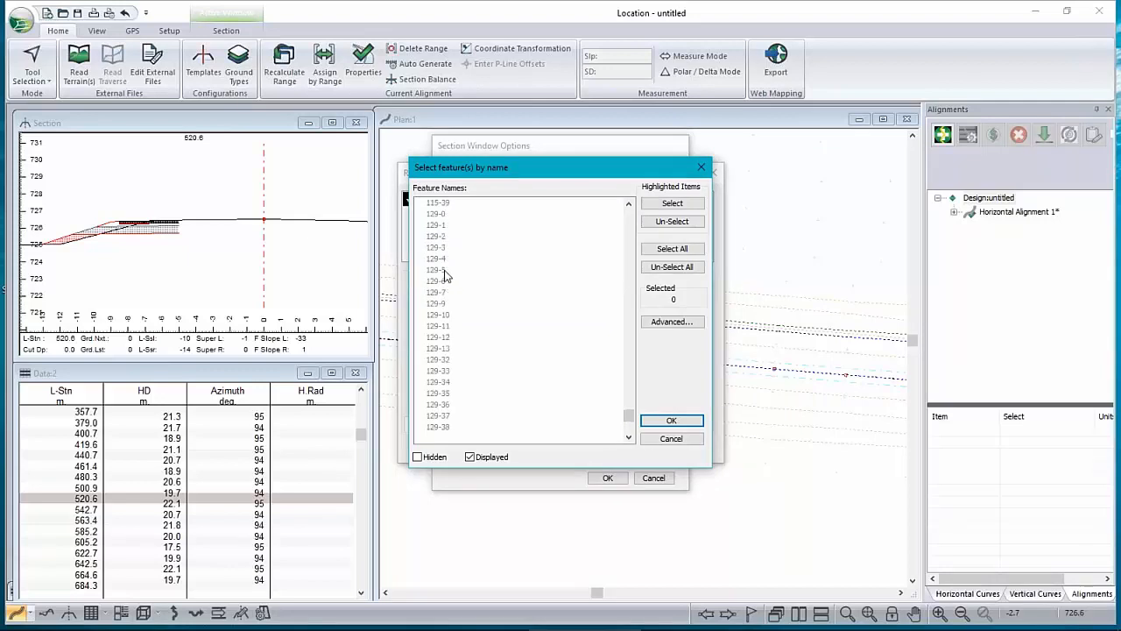
scroll(444, 279, up, 7)
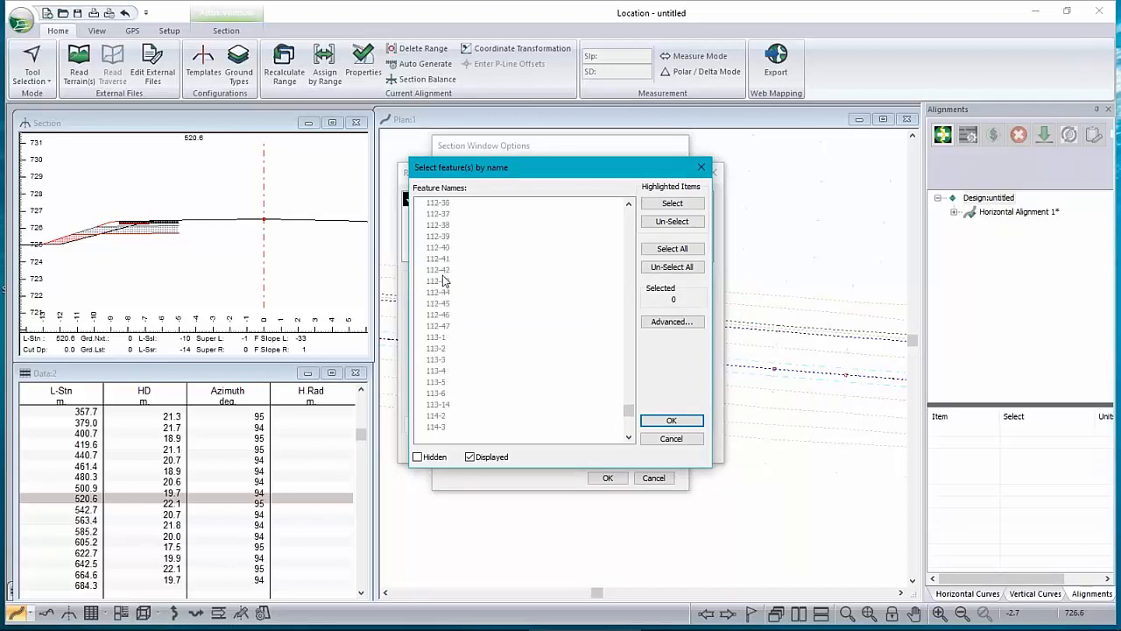
click(441, 326)
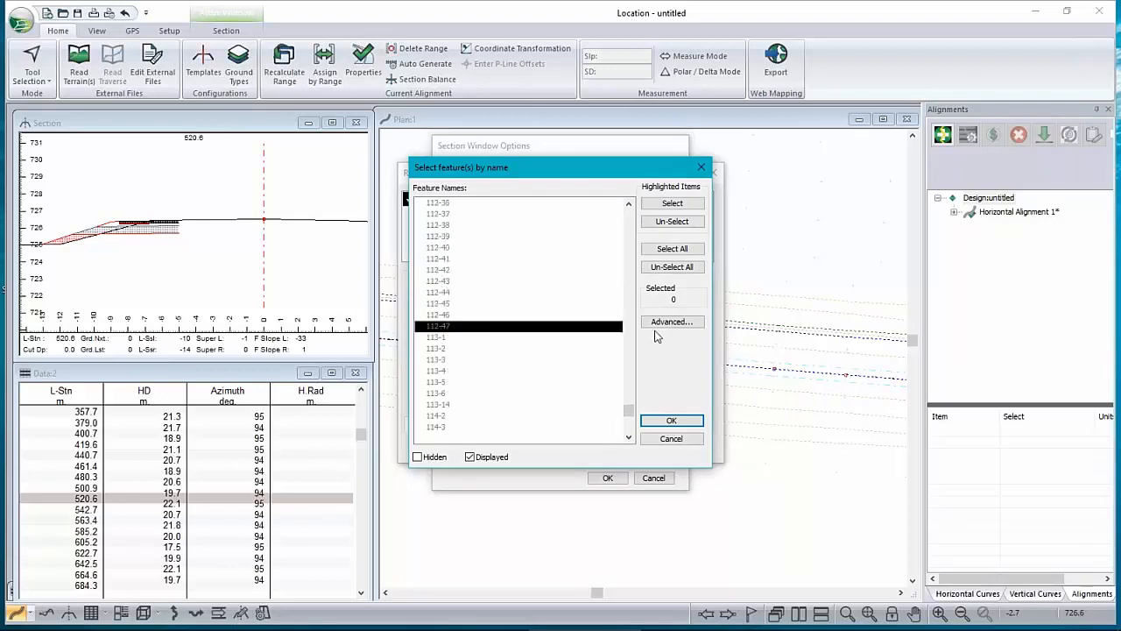
- Select the features 112-41 through 112-47 together, and clear the whole selection again
shift+click(440, 260)
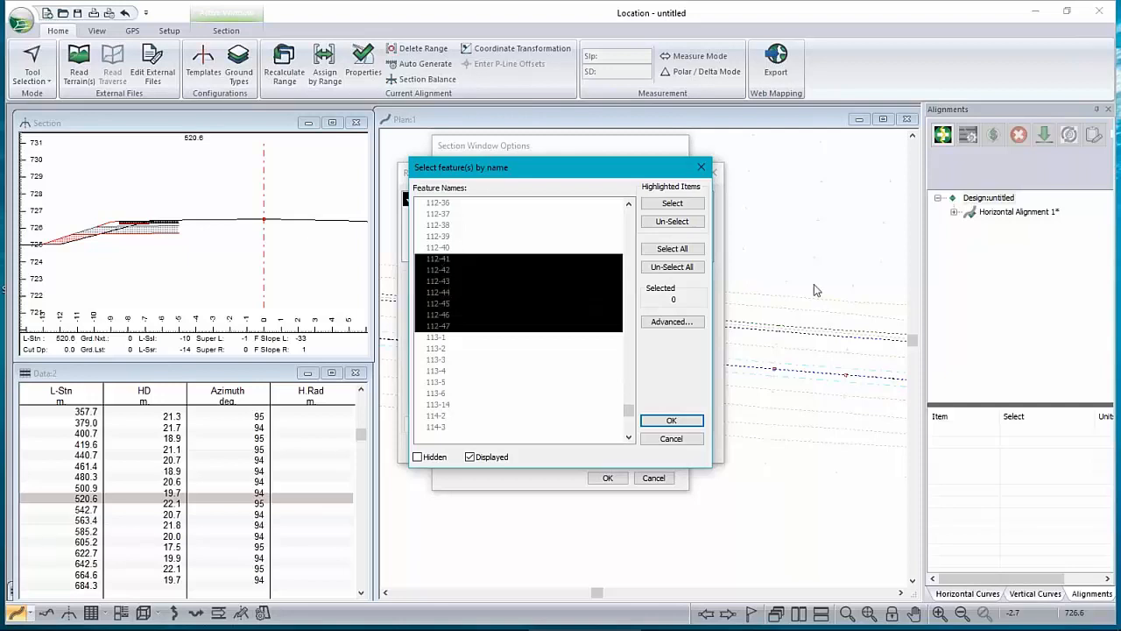
click(438, 327)
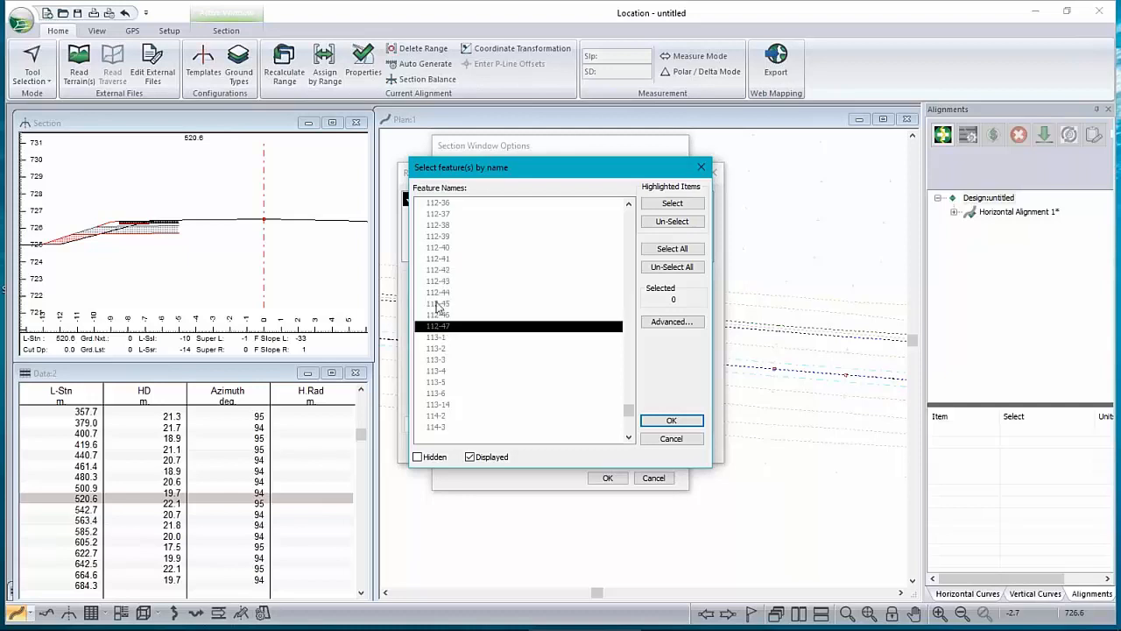
shift+click(441, 259)
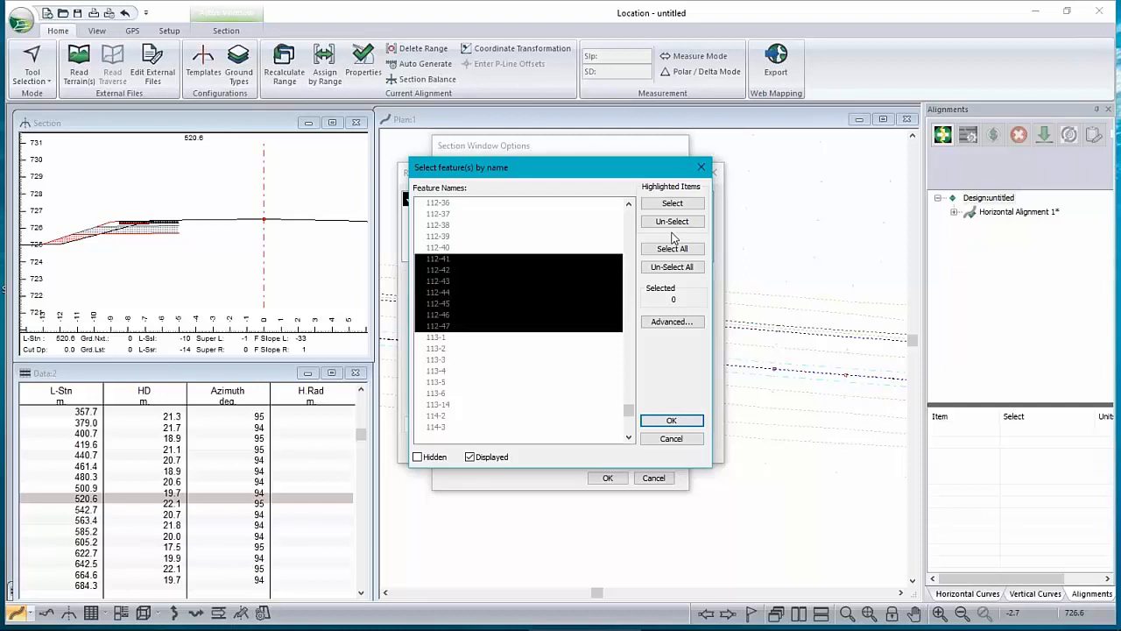
click(672, 204)
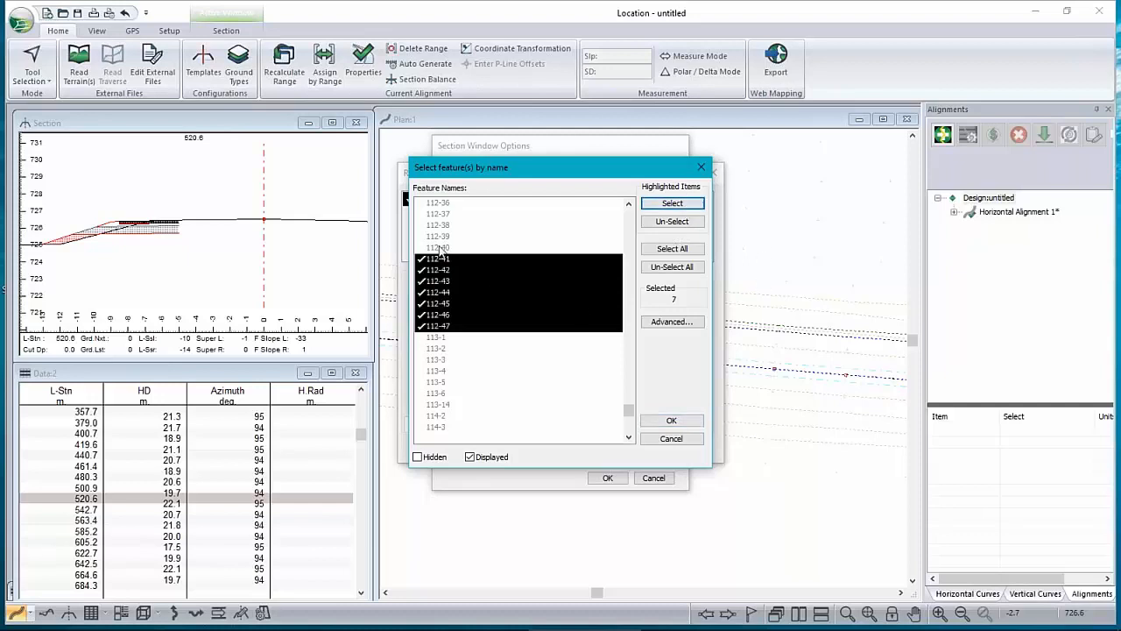
click(439, 328)
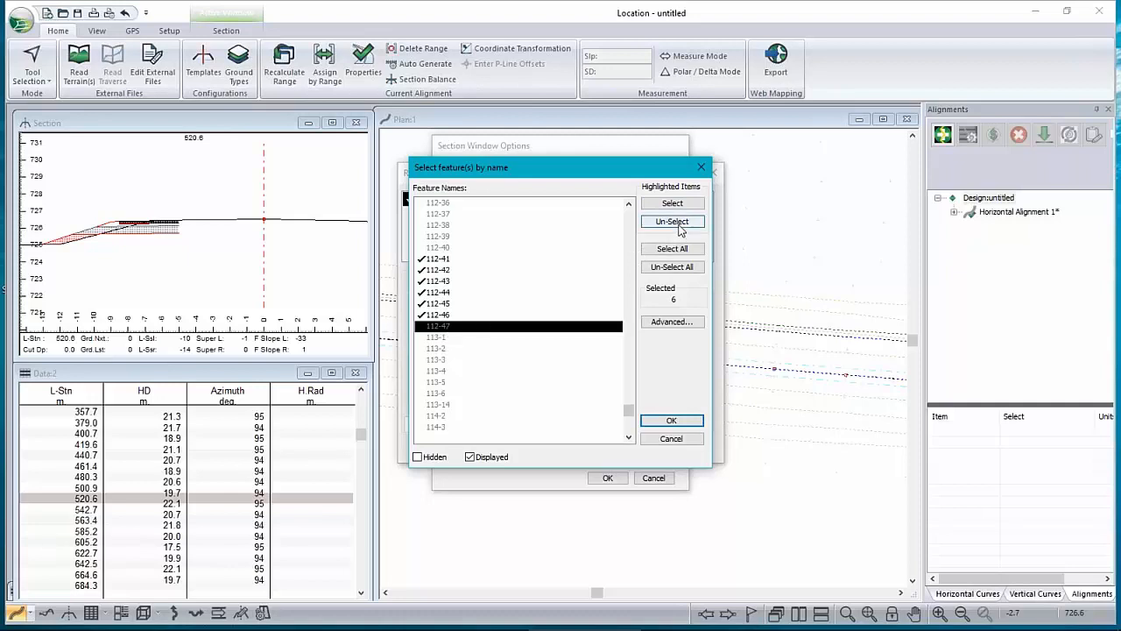
click(672, 267)
- Assign feature 112-47 alone to RF 1 and describe it as "edge of pavement left"
click(672, 204)
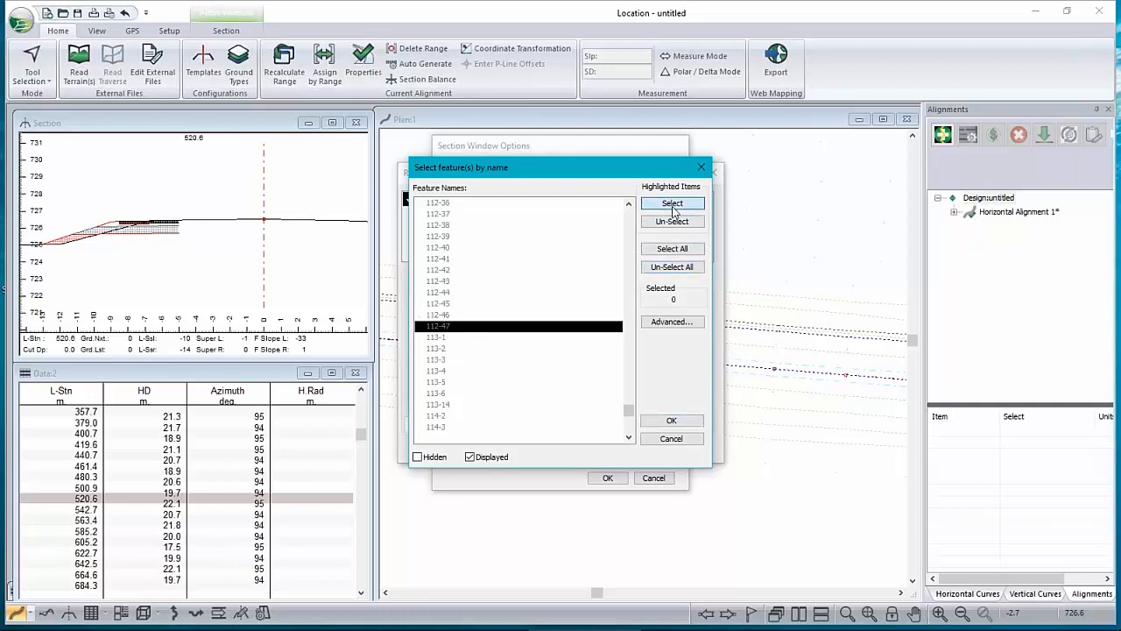
click(671, 421)
click(504, 391)
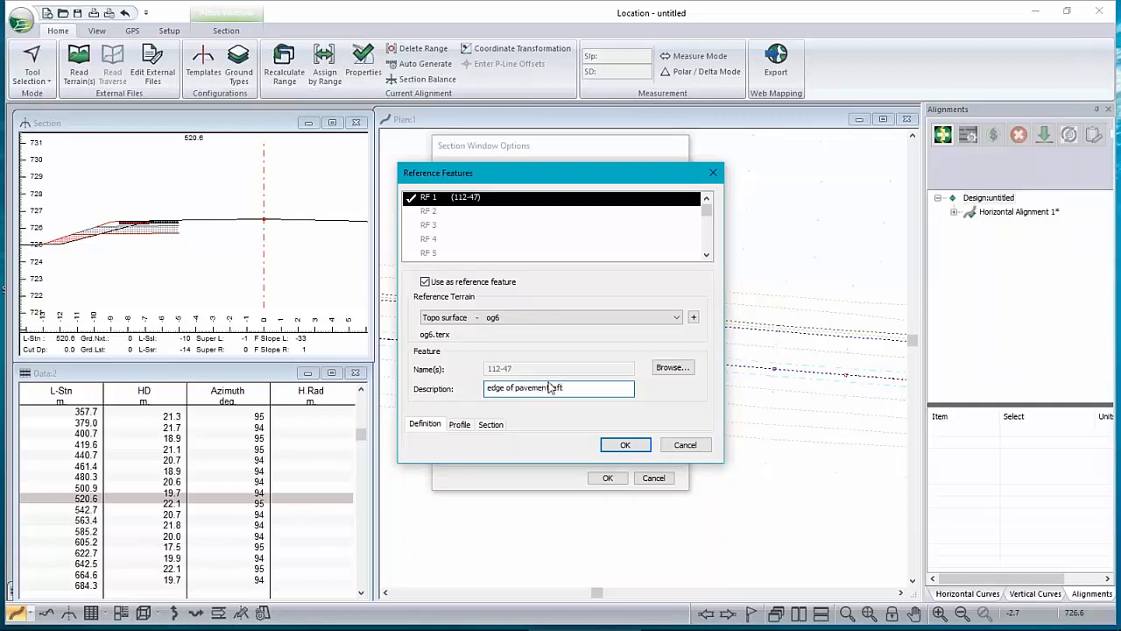
- Display RF 1's intersection in cross sections with a purple Benchmark symbol, and view its profile display settings
click(491, 424)
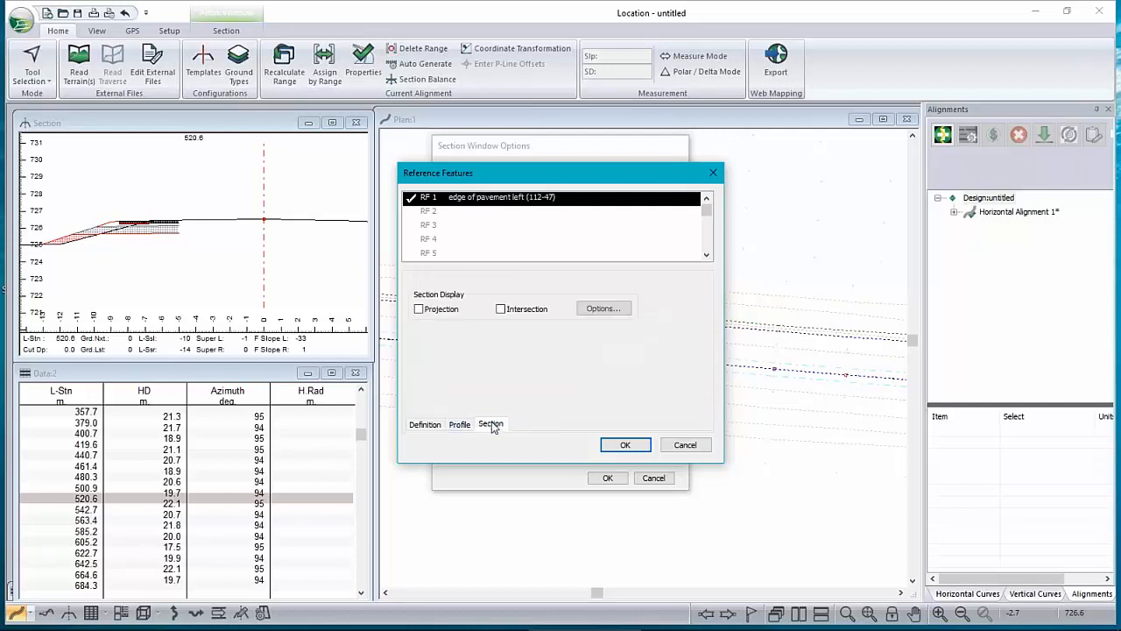
click(502, 311)
click(615, 310)
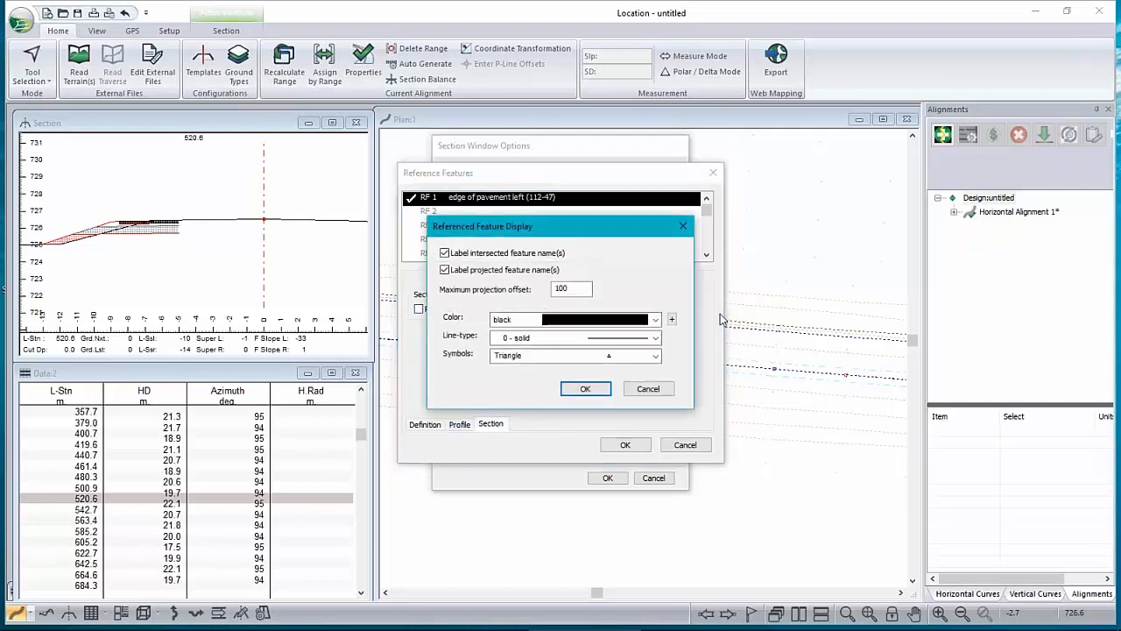
click(656, 356)
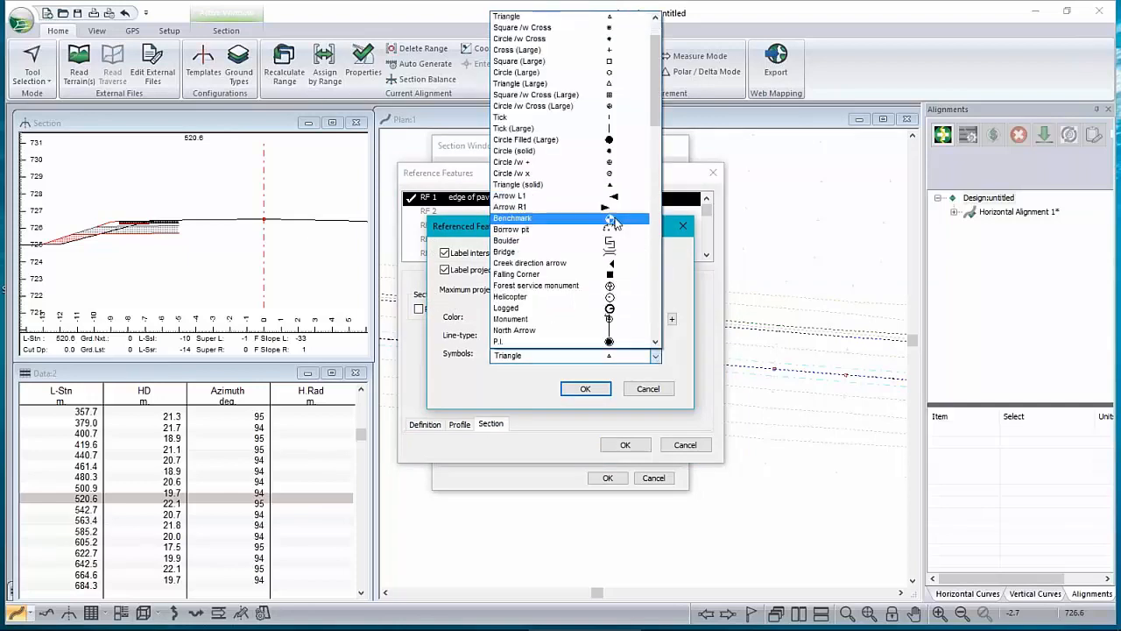
click(640, 219)
click(656, 320)
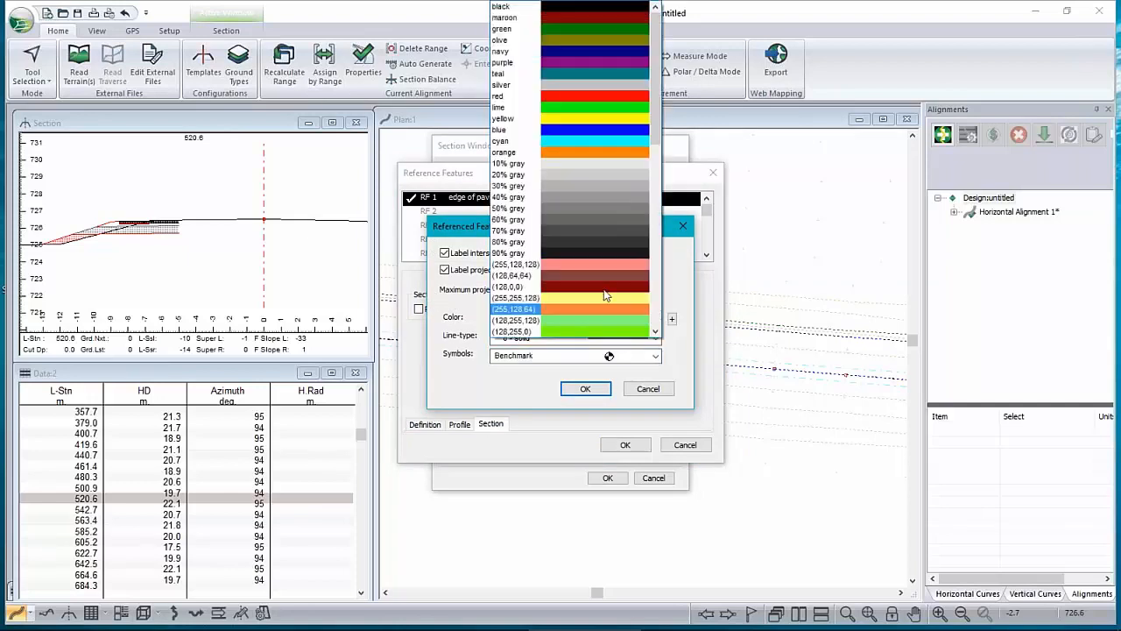
click(605, 63)
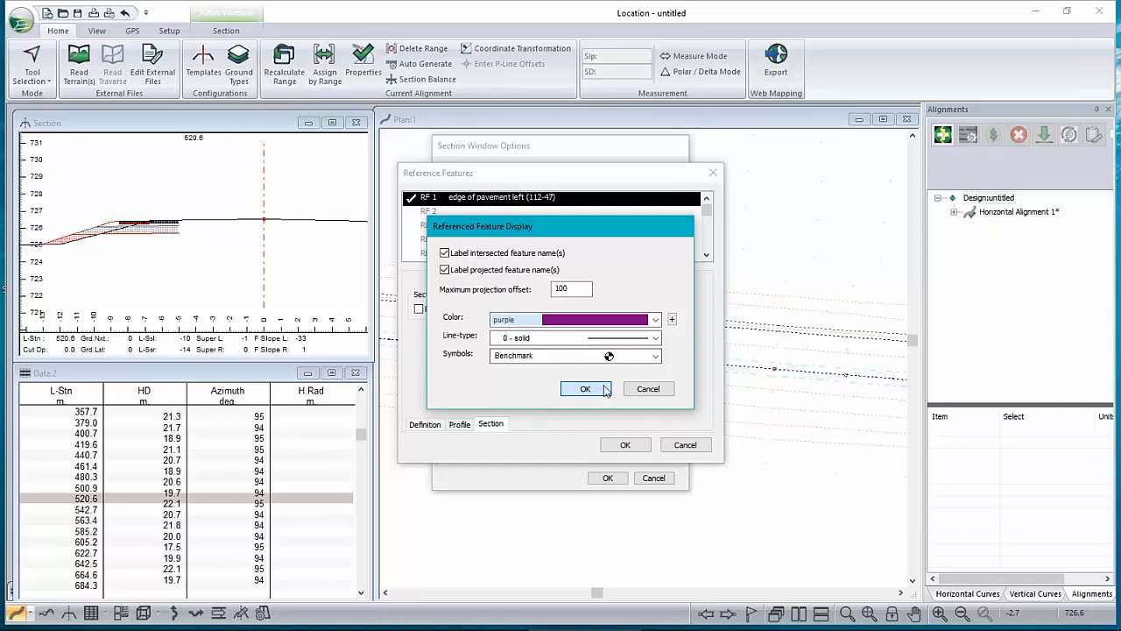
click(585, 388)
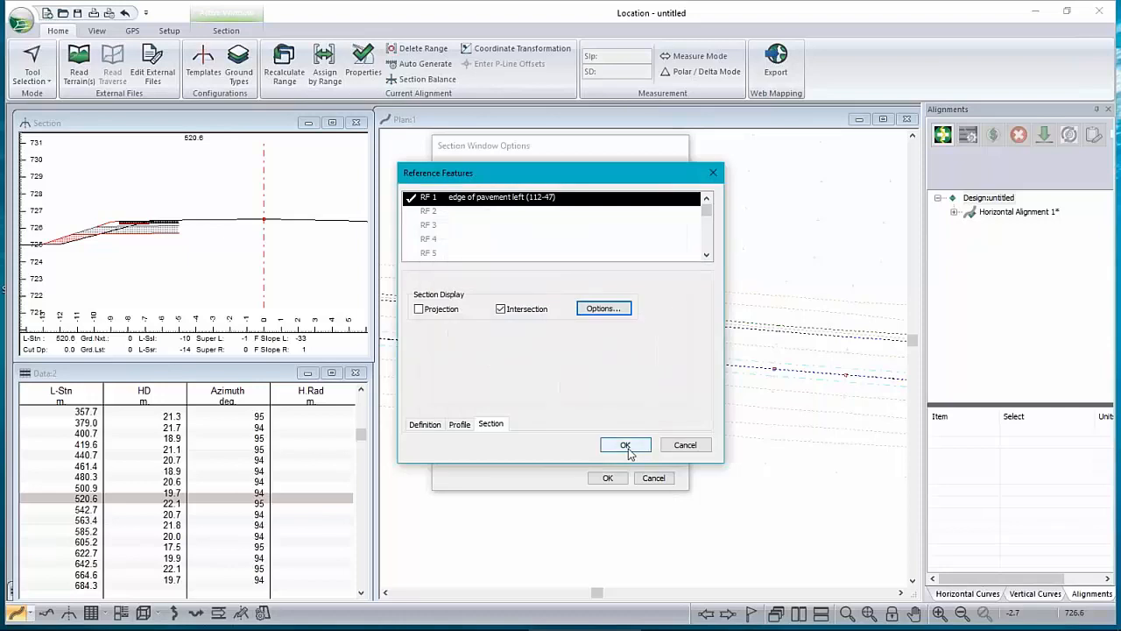
click(460, 425)
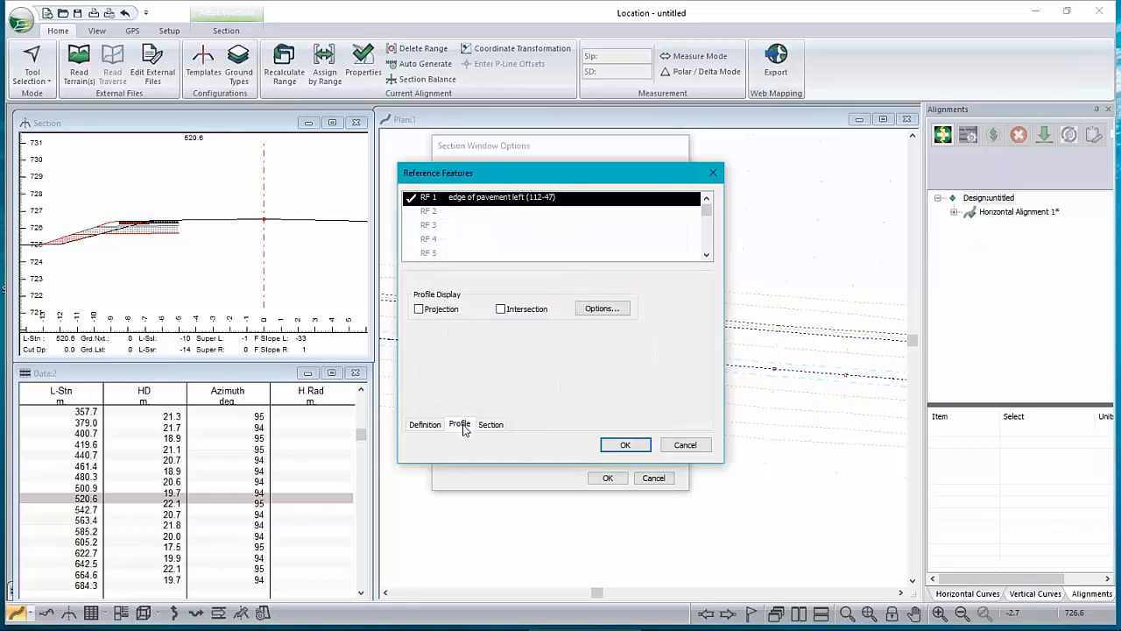
- Review RF 1's definition and section display, accept the reference feature and section options, and inspect the edge-of-pavement symbol in the cross section
click(425, 424)
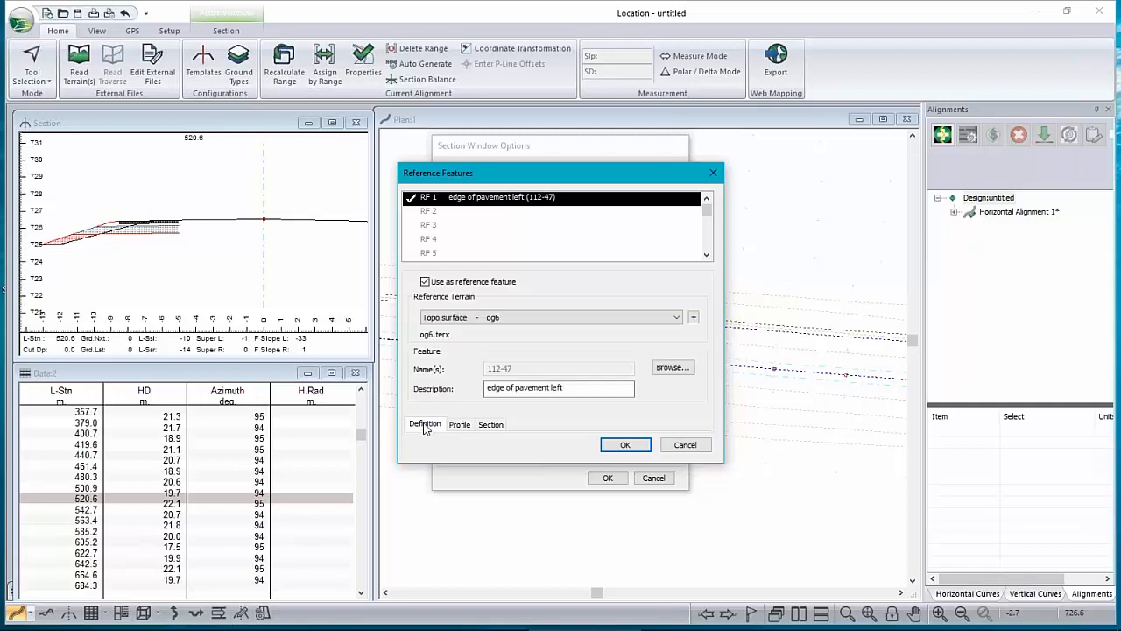
click(492, 427)
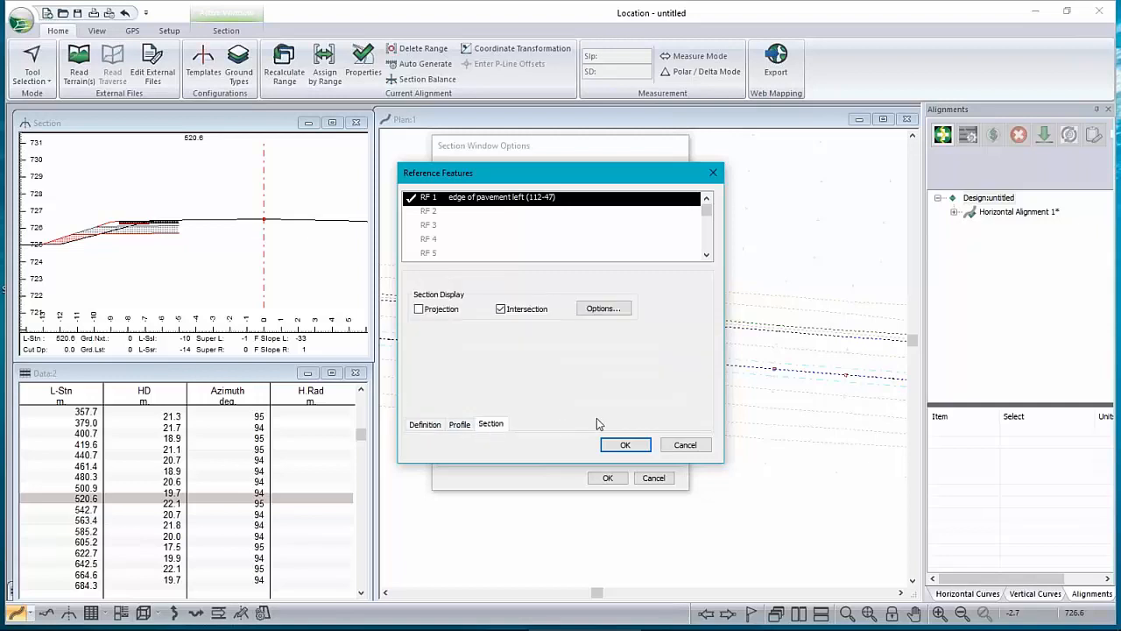
click(626, 444)
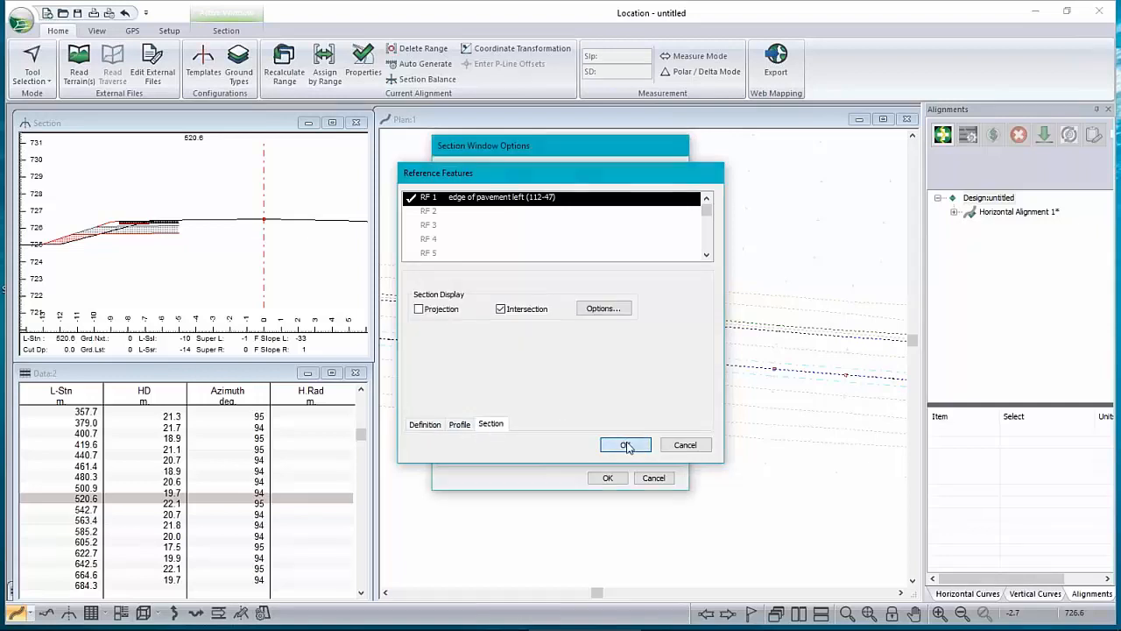
click(607, 478)
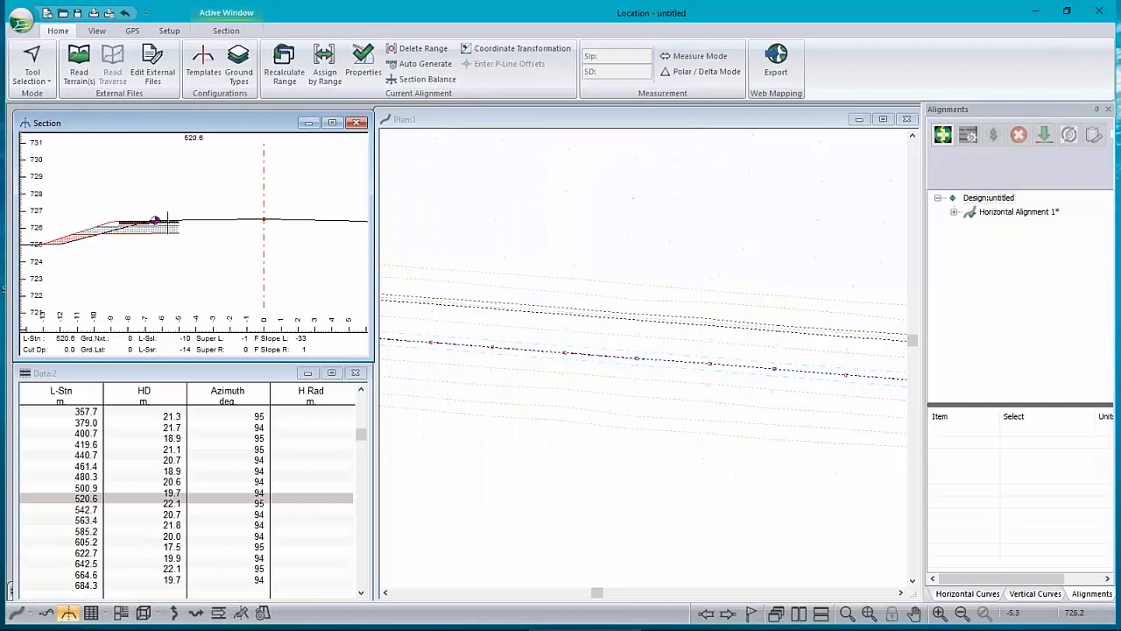
scroll(154, 218, up, 3)
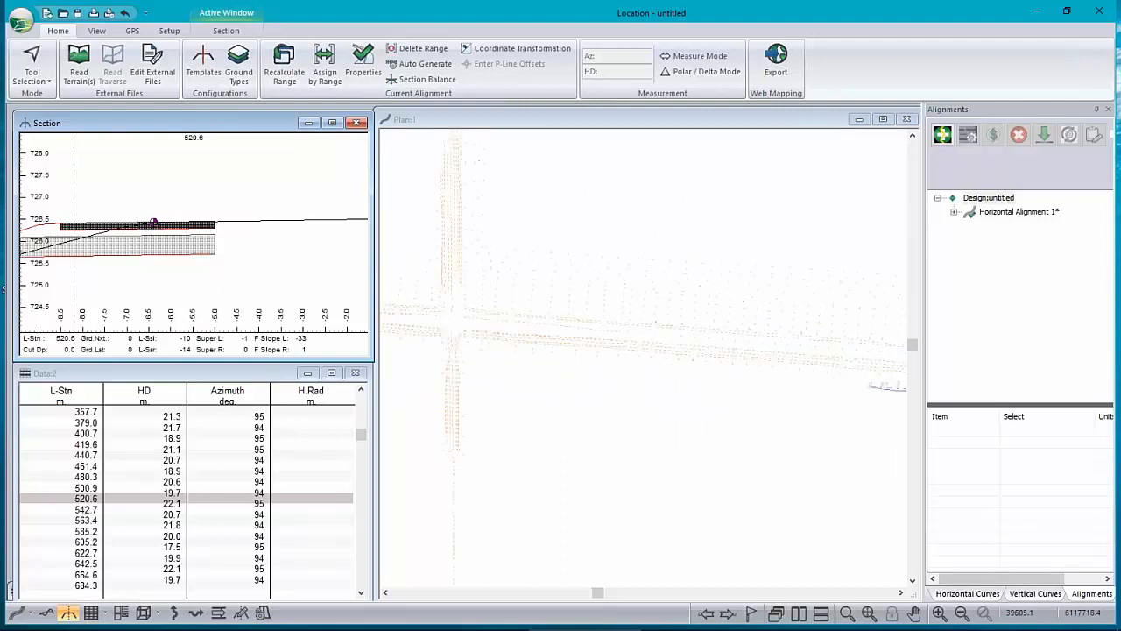
click(753, 347)
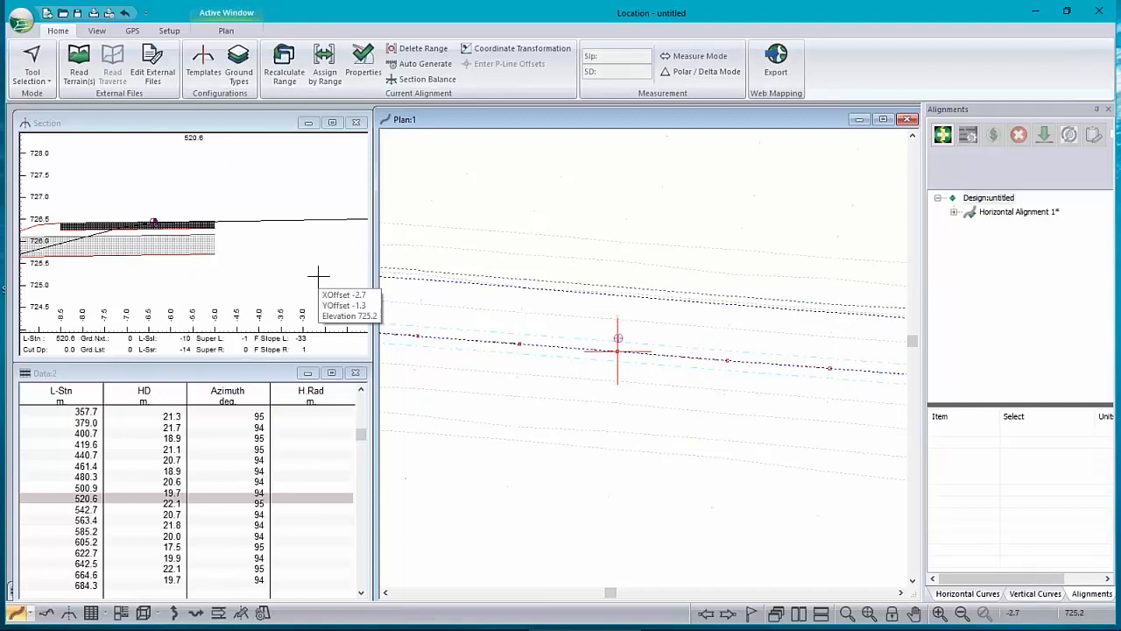
click(289, 68)
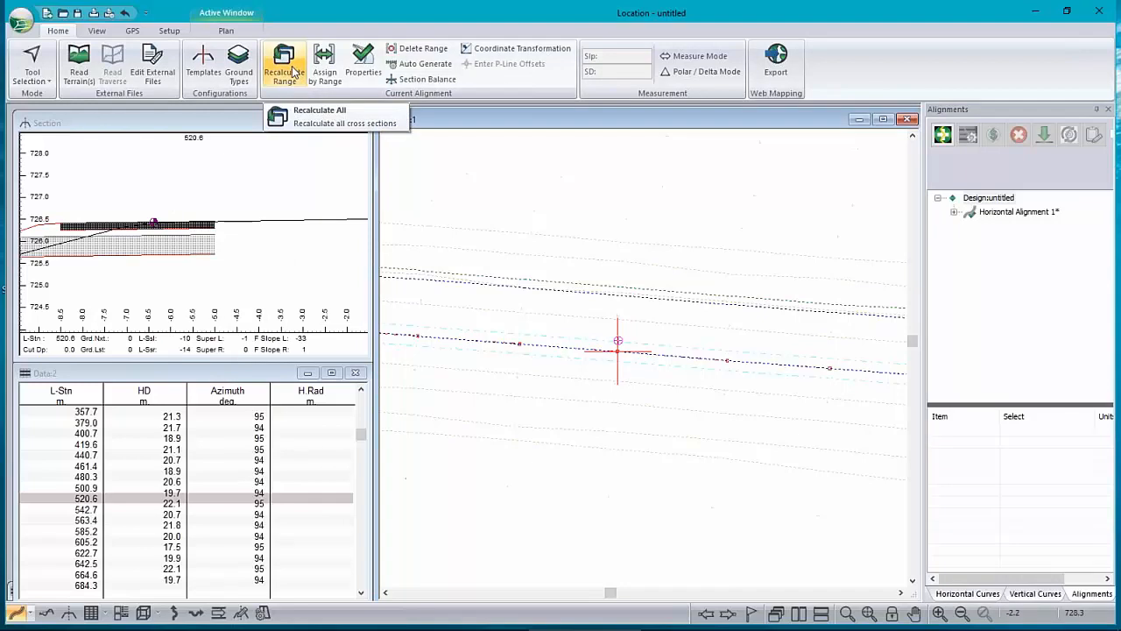
- In the WIDE - Widening template, tie the left Pt. Code III - Topo. component's offsetX to Reference Feature 1 and apply the template changes
right_click(255, 182)
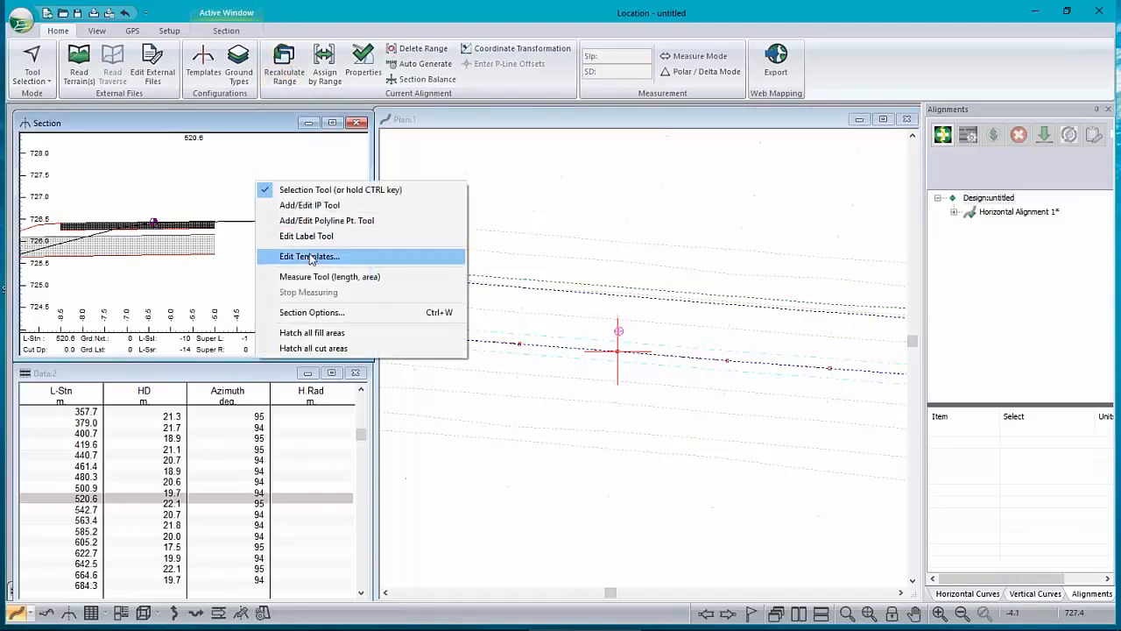
click(311, 257)
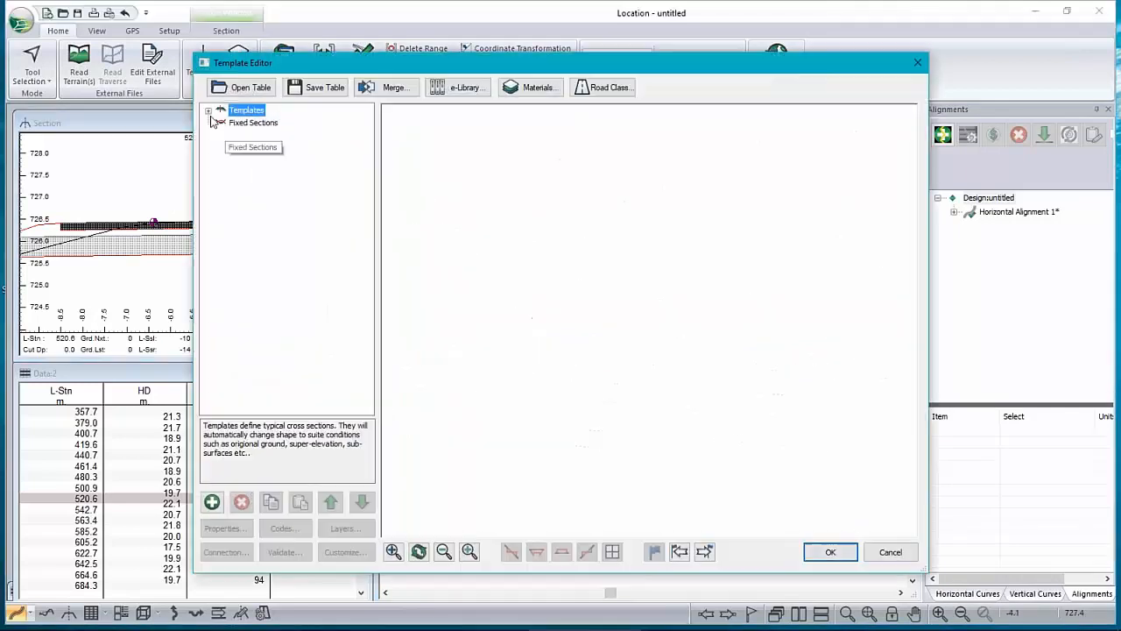
click(208, 111)
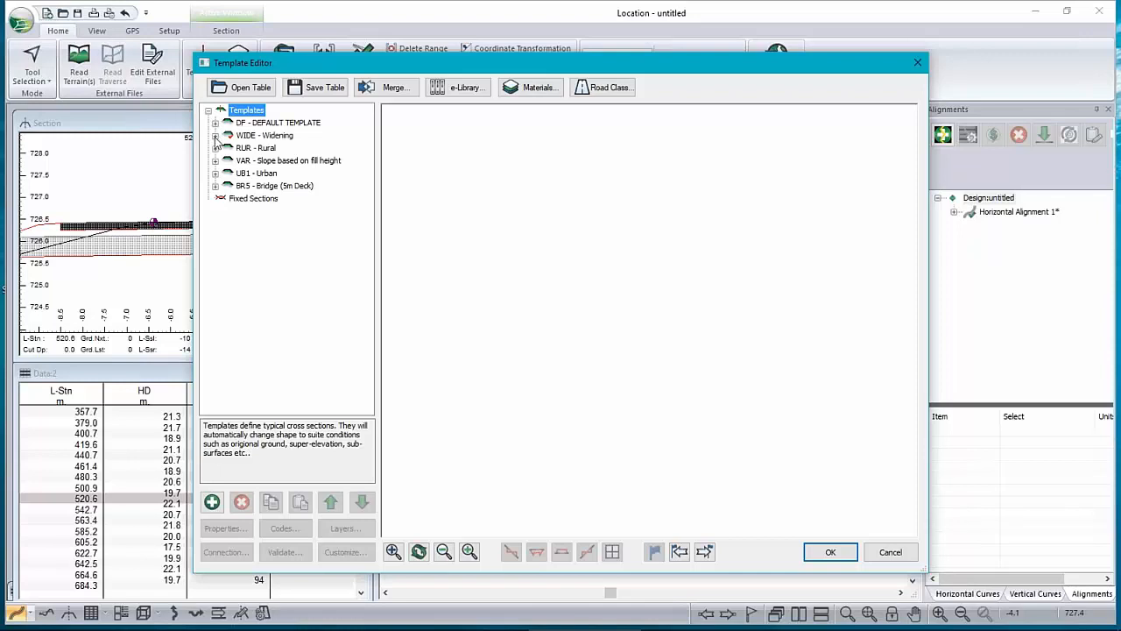
click(215, 136)
click(282, 148)
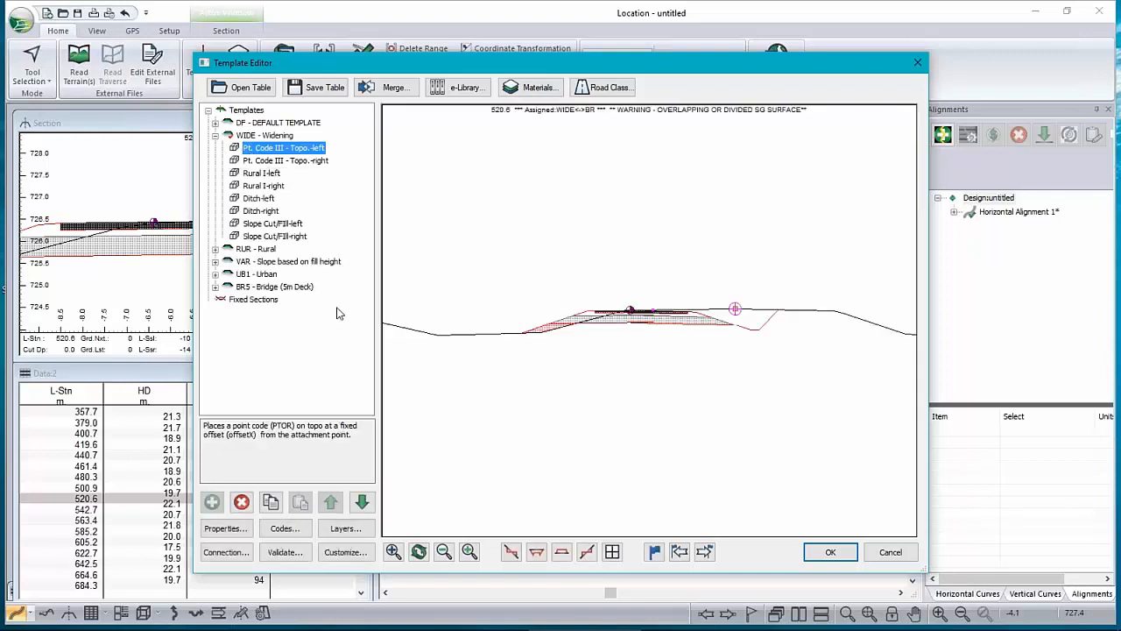
double_click(284, 150)
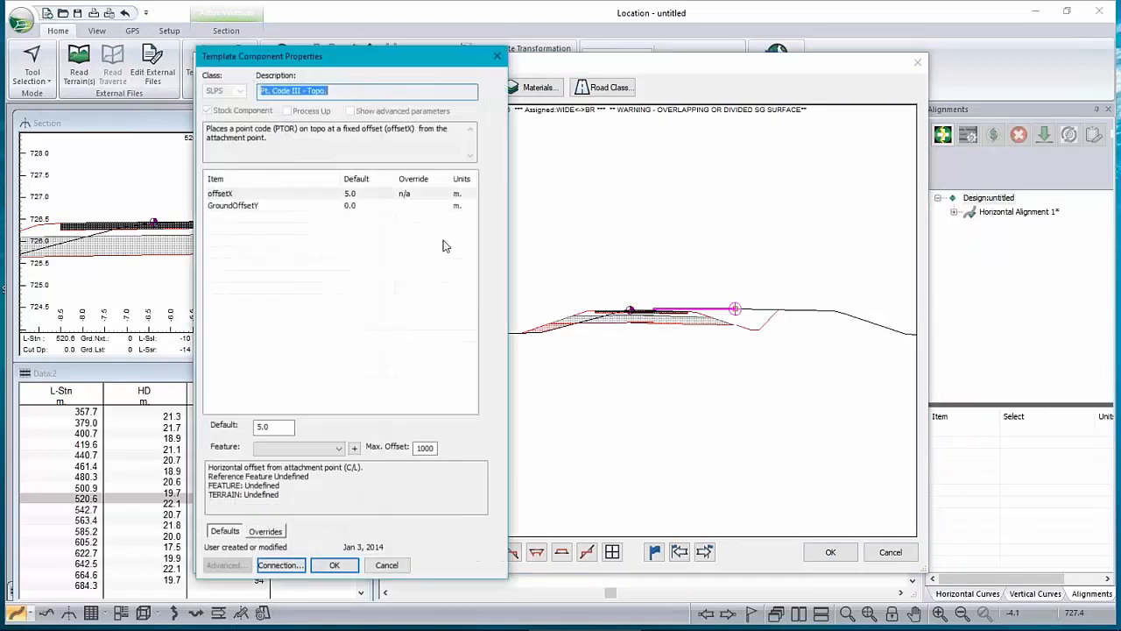
click(223, 194)
click(338, 449)
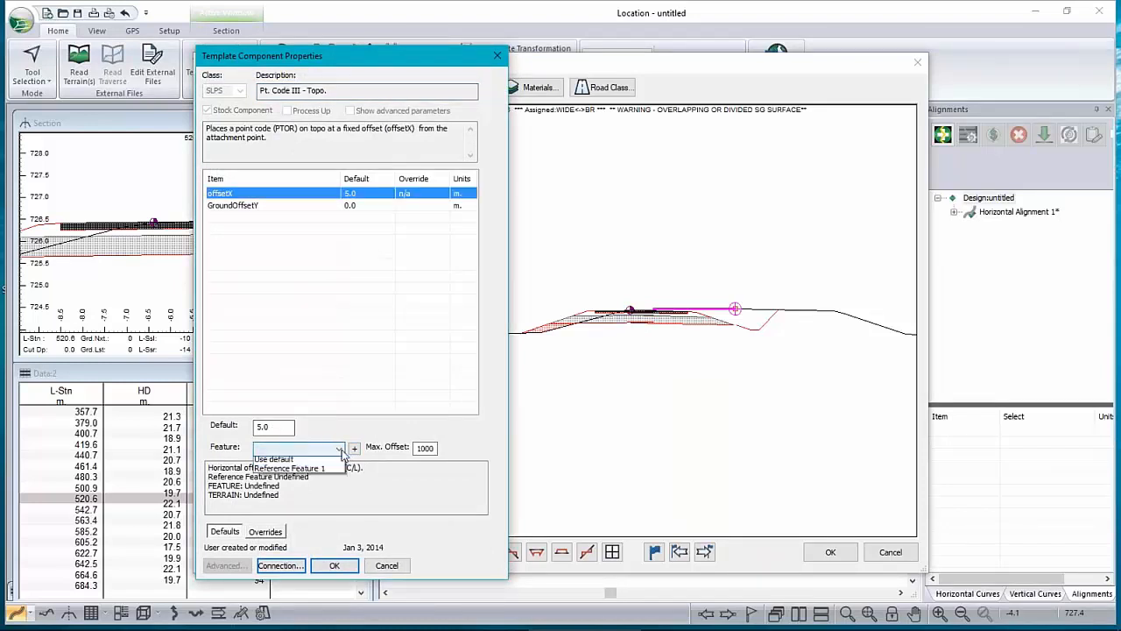
click(289, 471)
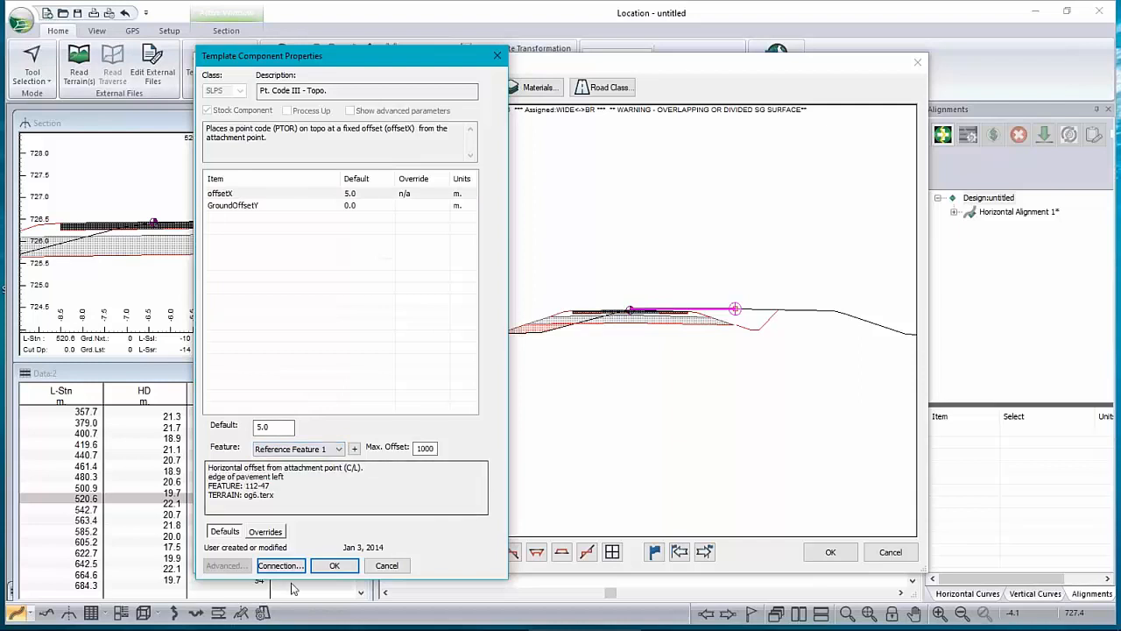
click(336, 568)
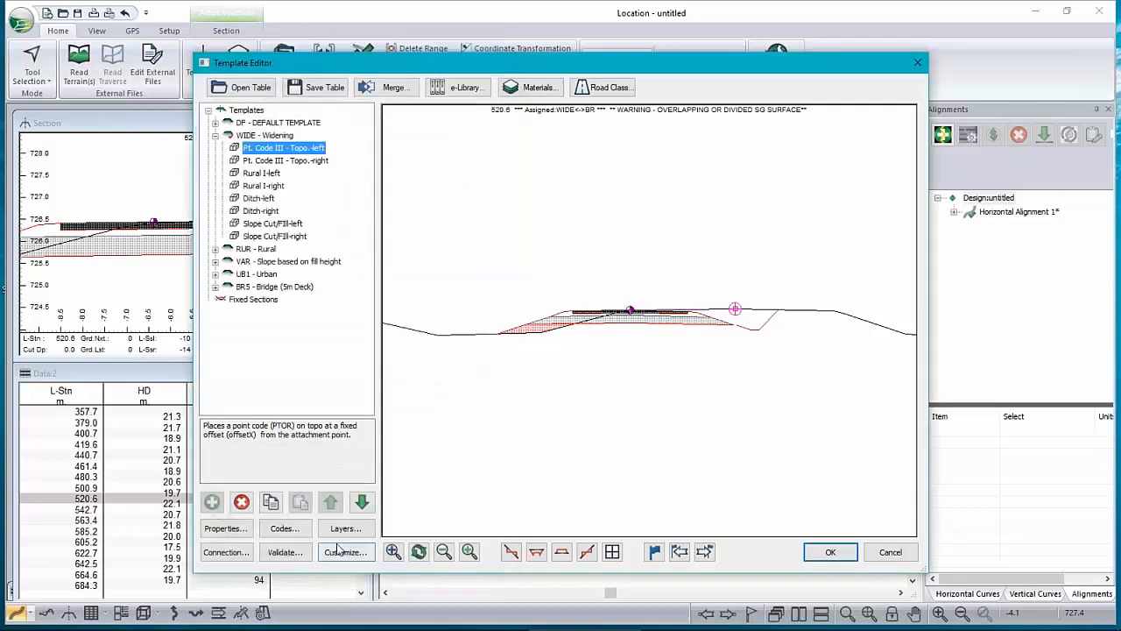
click(831, 552)
click(568, 368)
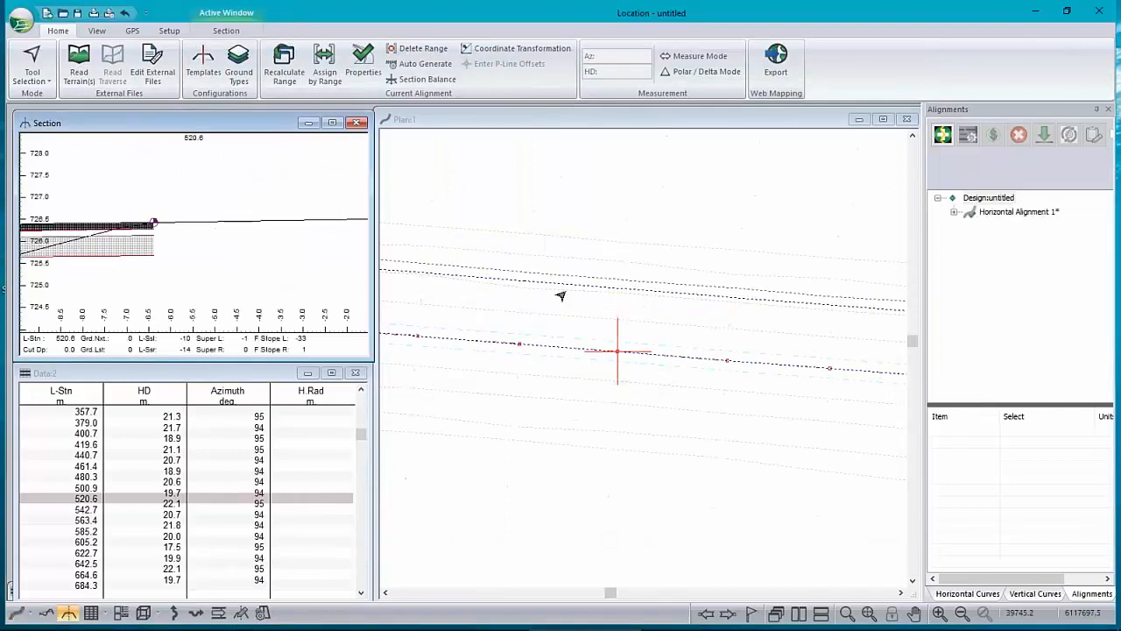
- Examine where the widening meets the existing pavement edge at station 520.6, and look over the alignment's profile and mass haul
mouse_move(153, 222)
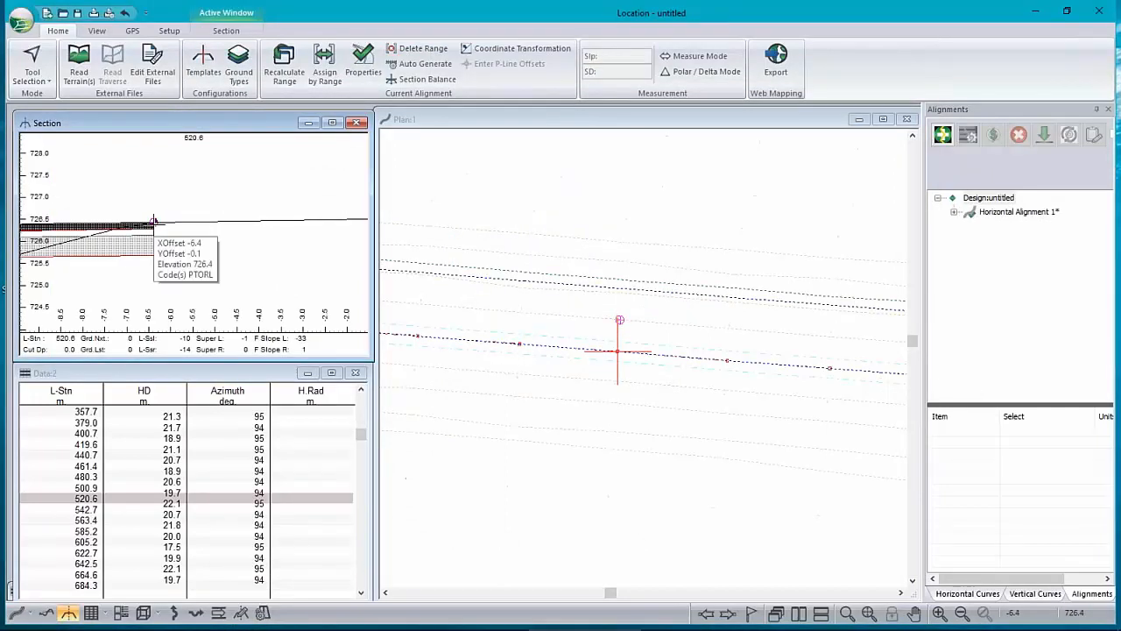
scroll(153, 220, down, 2)
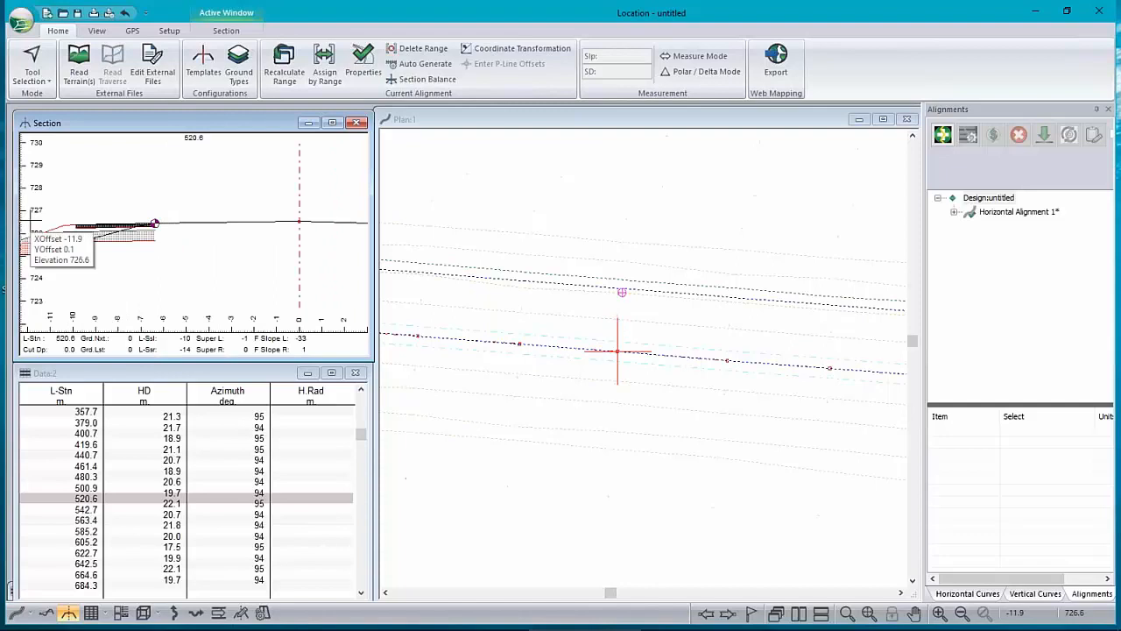
scroll(181, 237, down, 3)
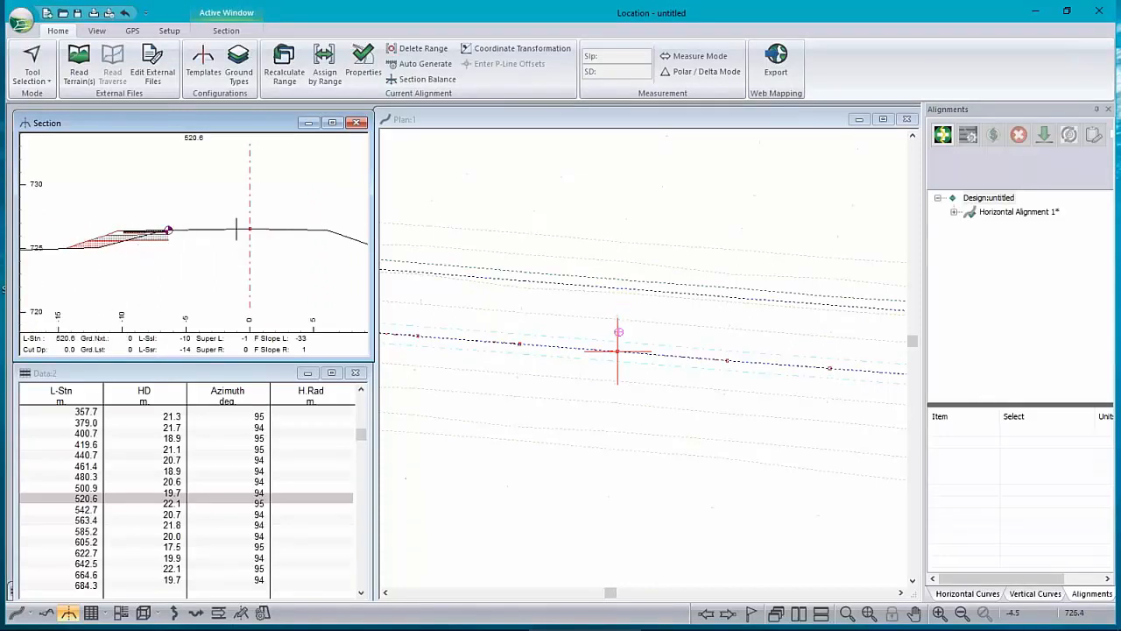
mouse_move(256, 230)
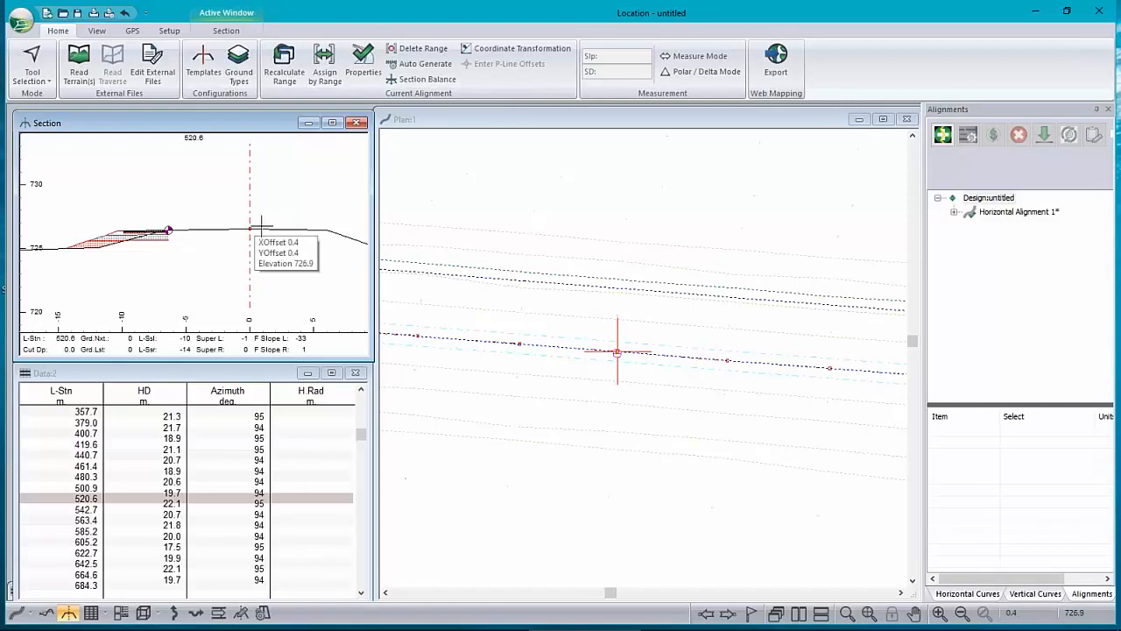
click(45, 613)
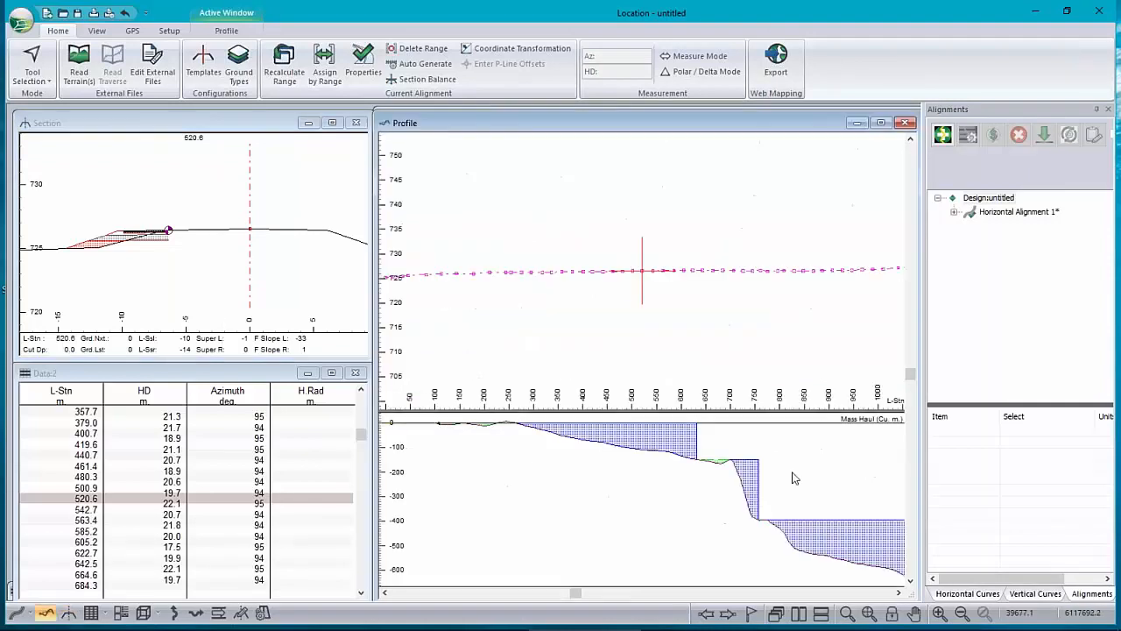
scroll(571, 295, down, 2)
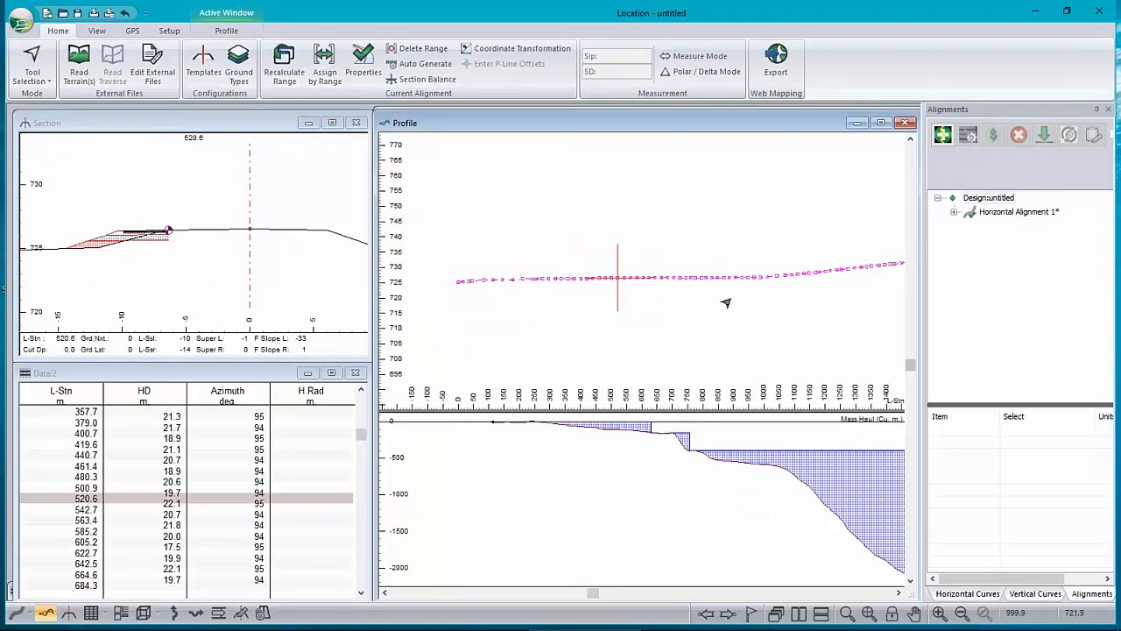
mouse_move(432, 279)
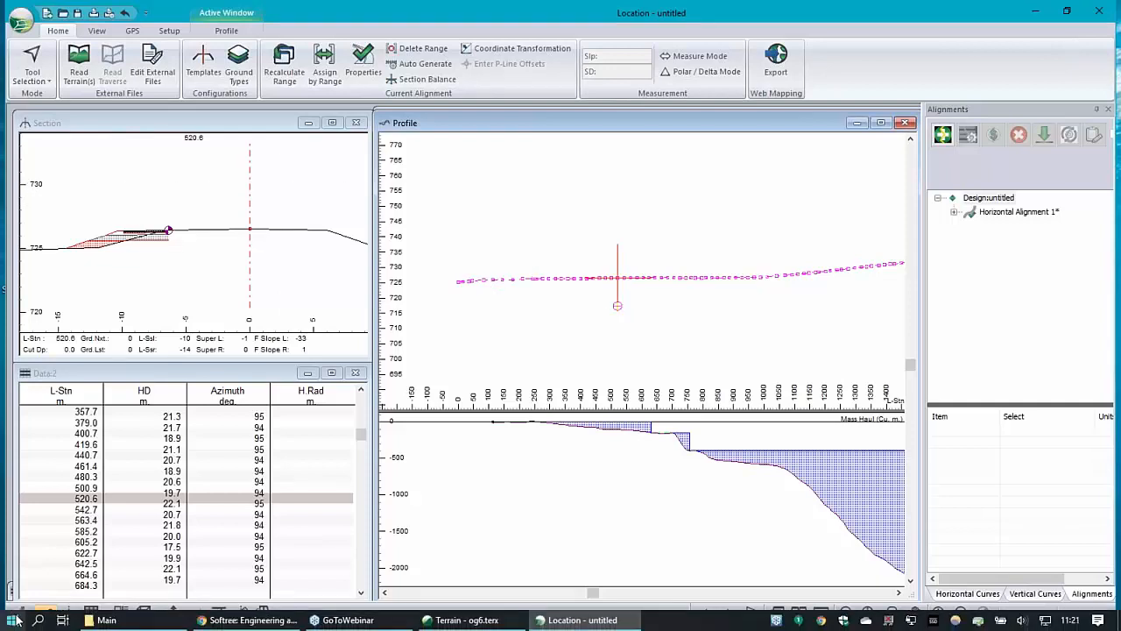
- Return to the plan view and inspect the widening's cross sections at stations 254.7 and 113.1 near the start of the alignment
click(15, 619)
click(19, 610)
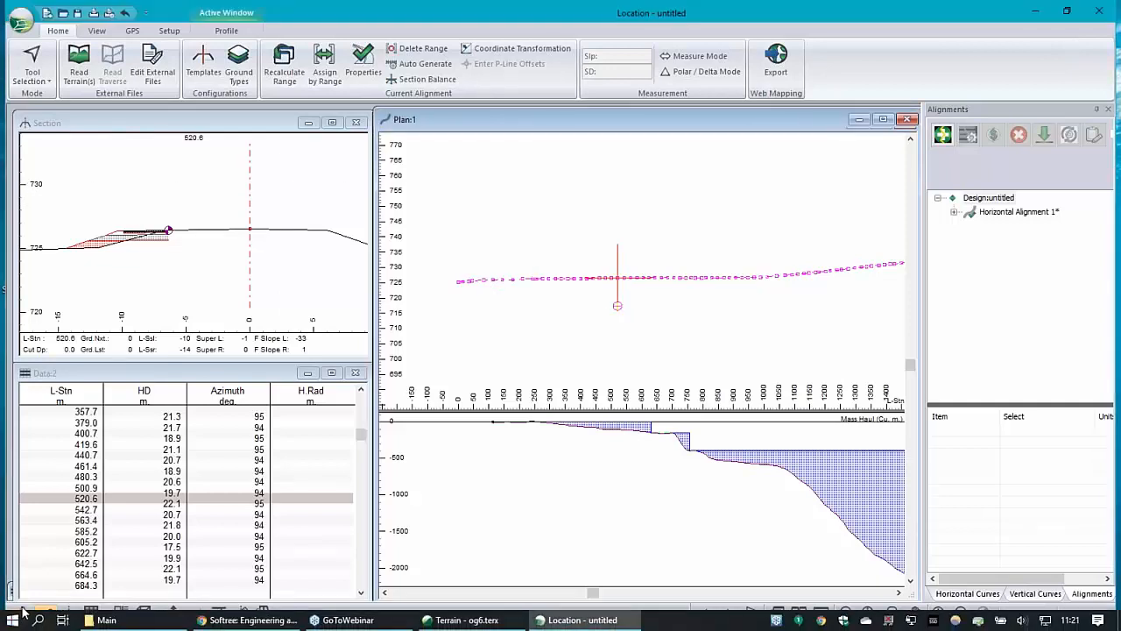
scroll(621, 303, down, 2)
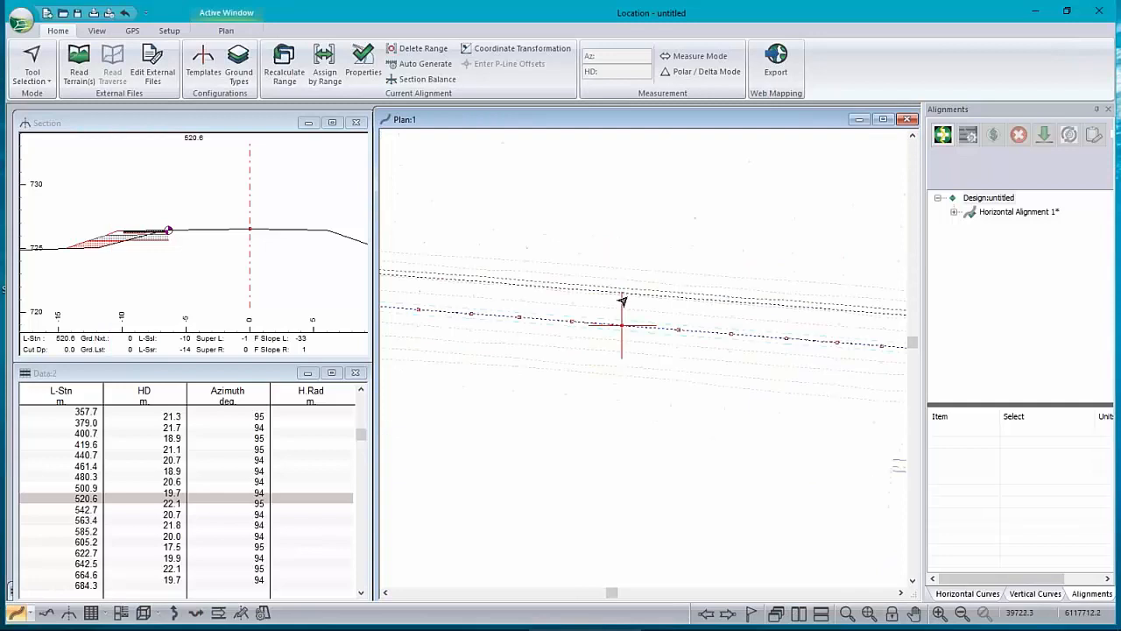
middle_drag(519, 328, 878, 332)
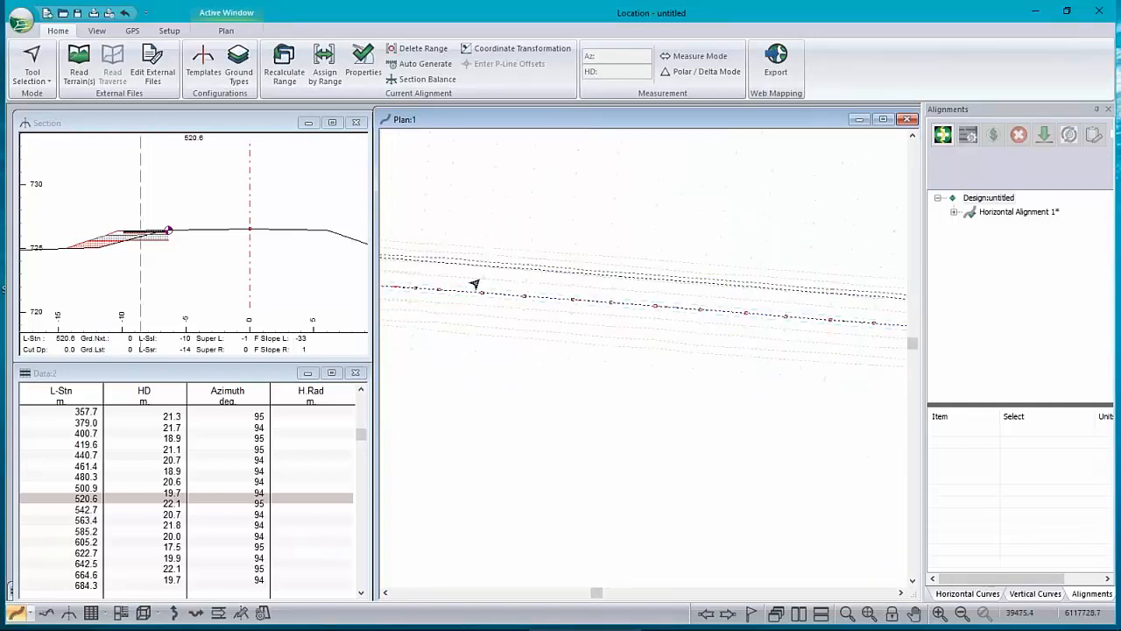
scroll(446, 310, down, 1)
middle_drag(445, 310, 797, 359)
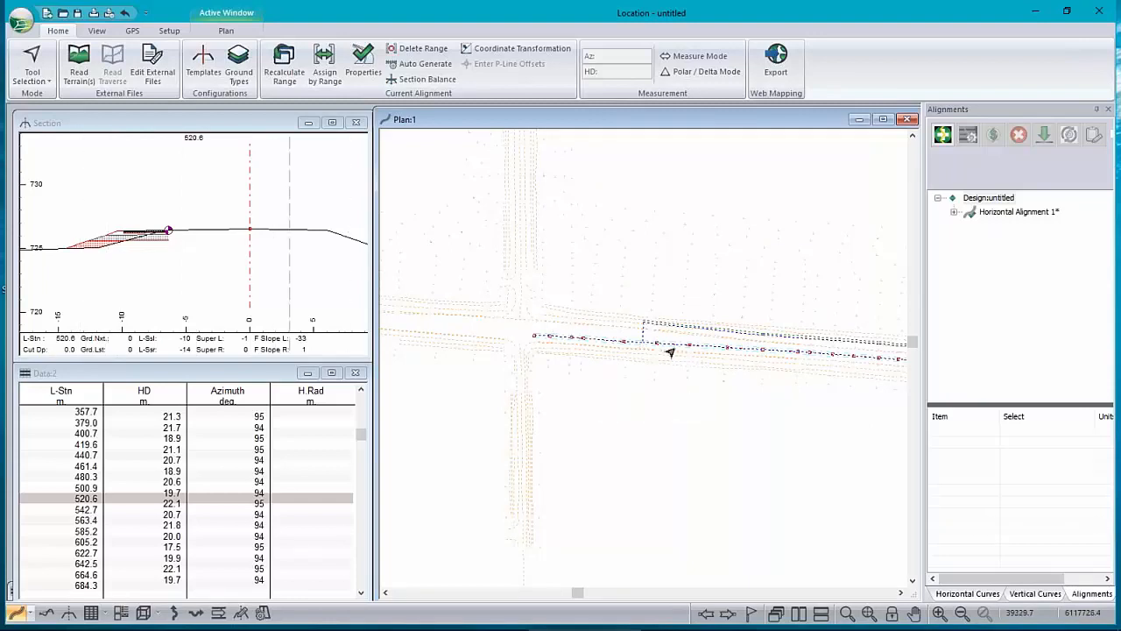
click(808, 354)
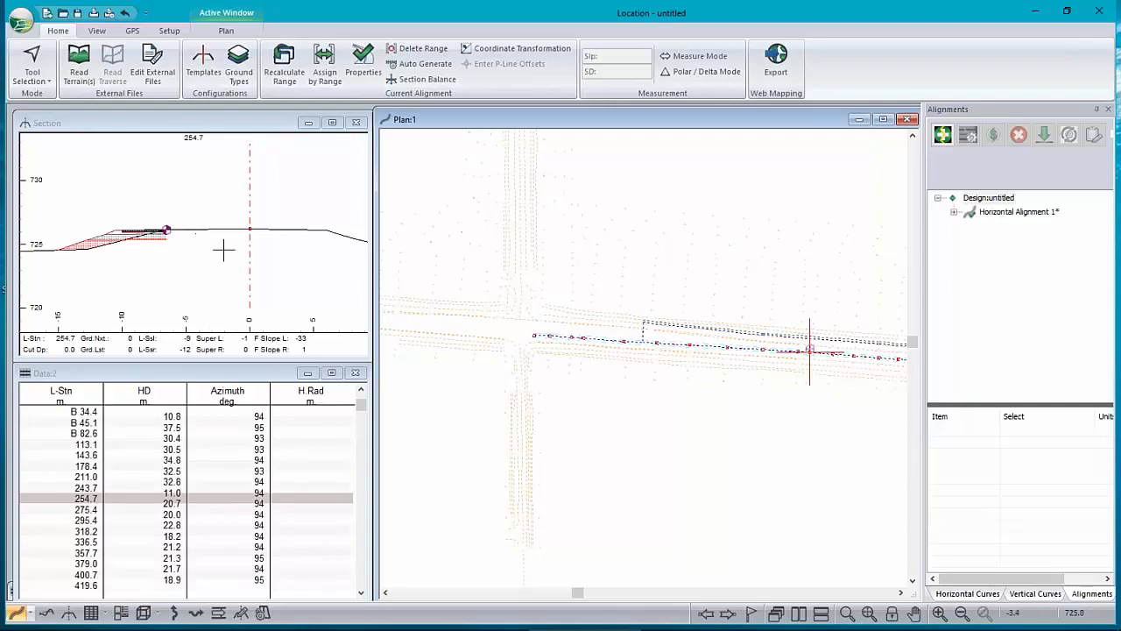
click(654, 342)
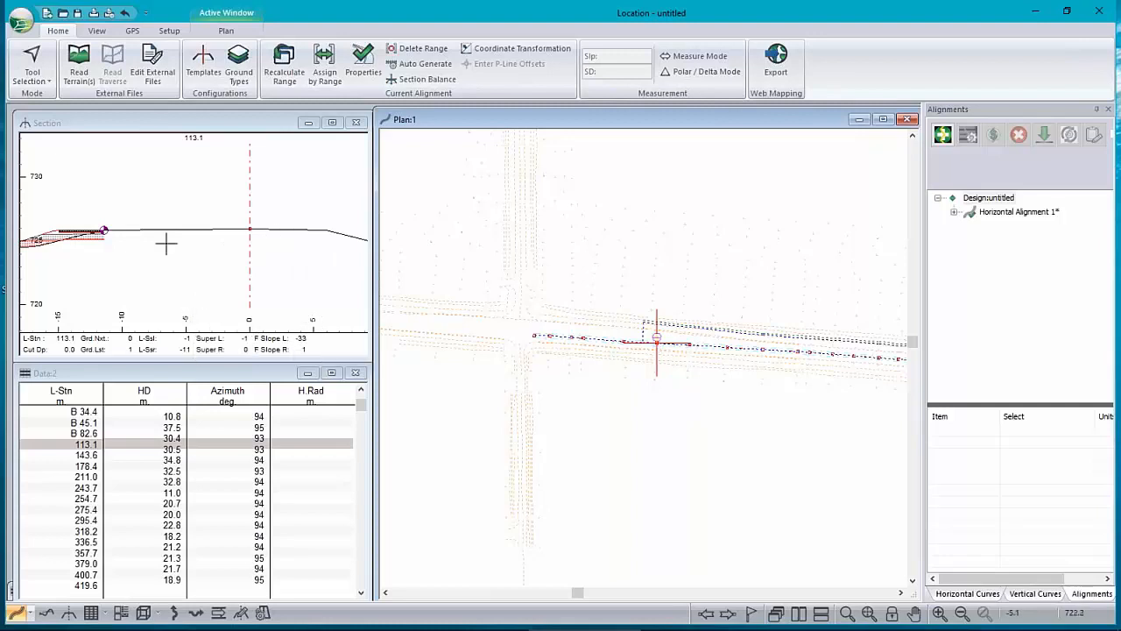
scroll(167, 242, down, 2)
scroll(167, 242, down, 1)
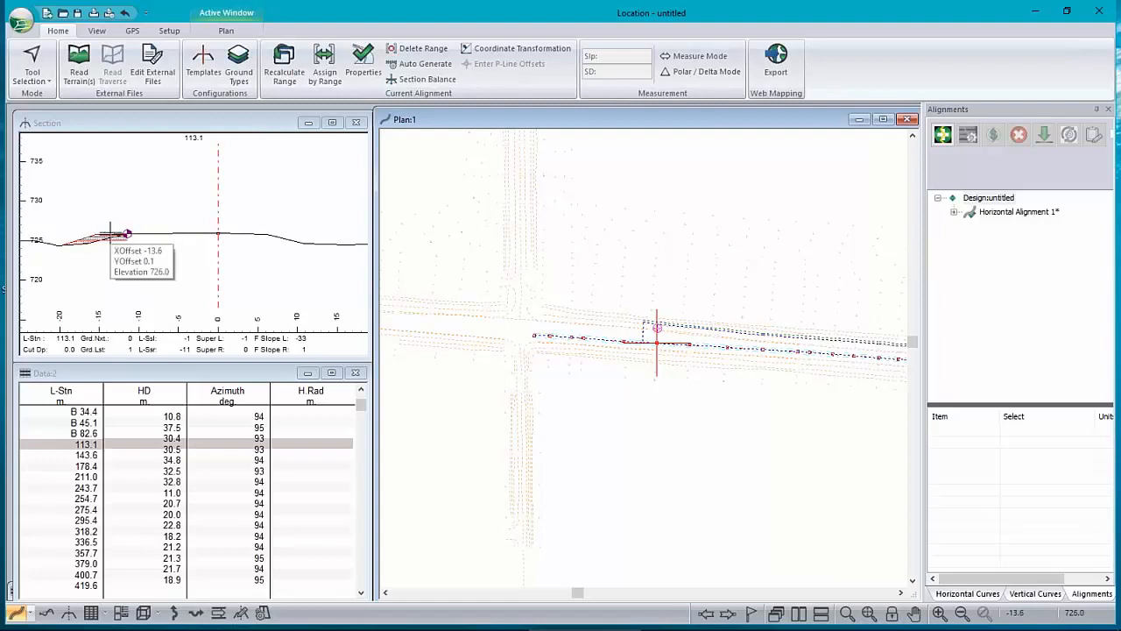
- Examine the AcpWidth parameter and its feature option in the Widening template's Rural I-left component, and cancel out of the component properties
right_click(160, 212)
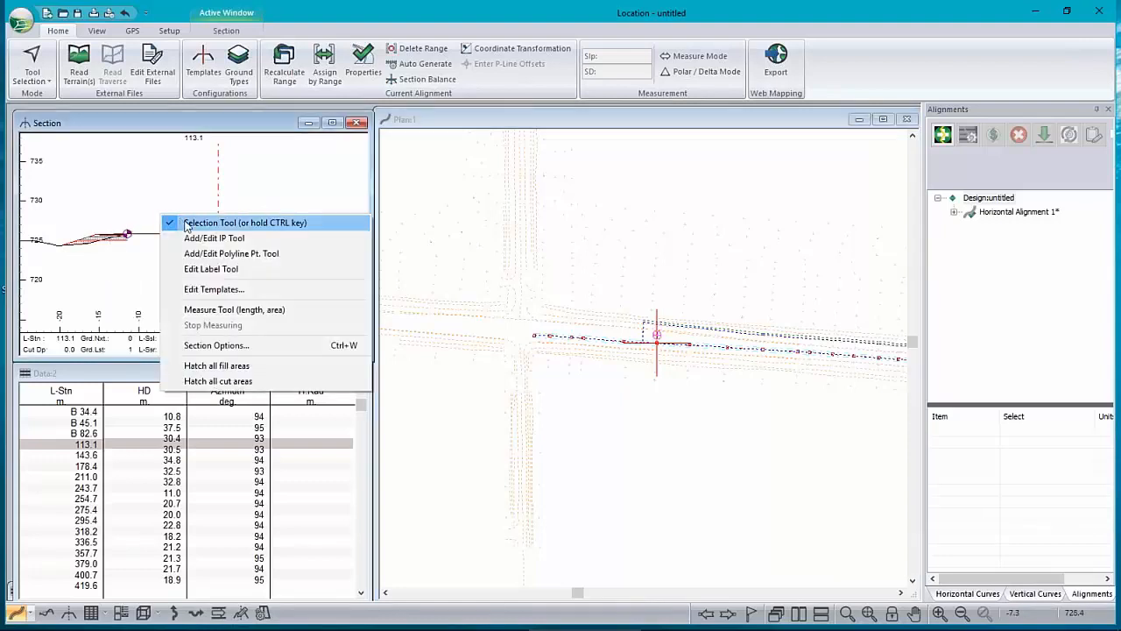
click(208, 290)
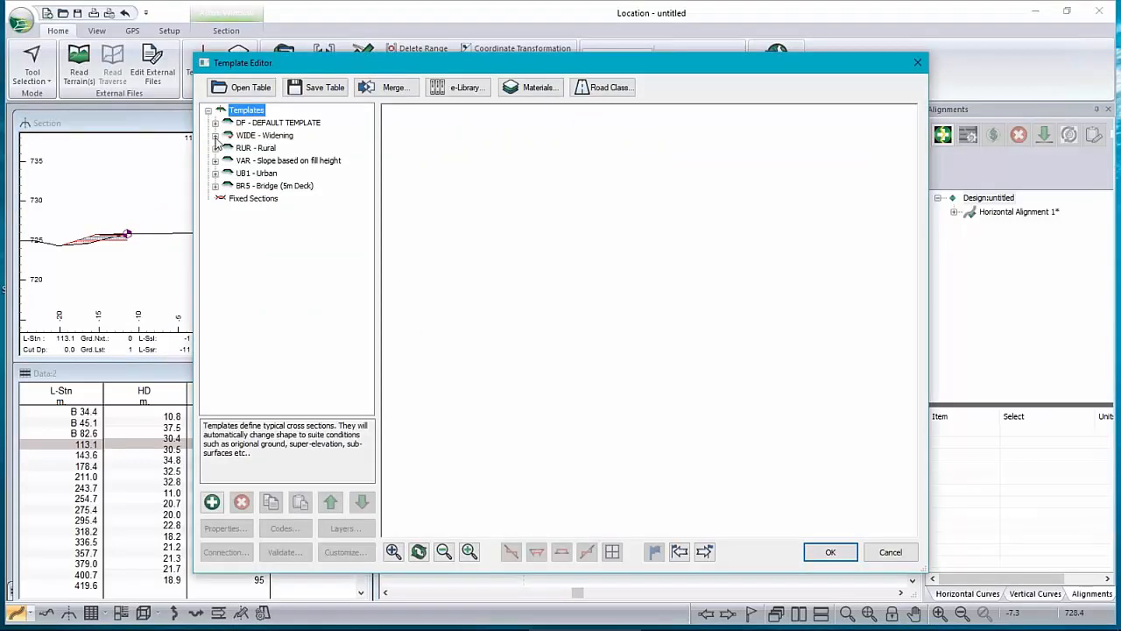
click(215, 135)
double_click(257, 174)
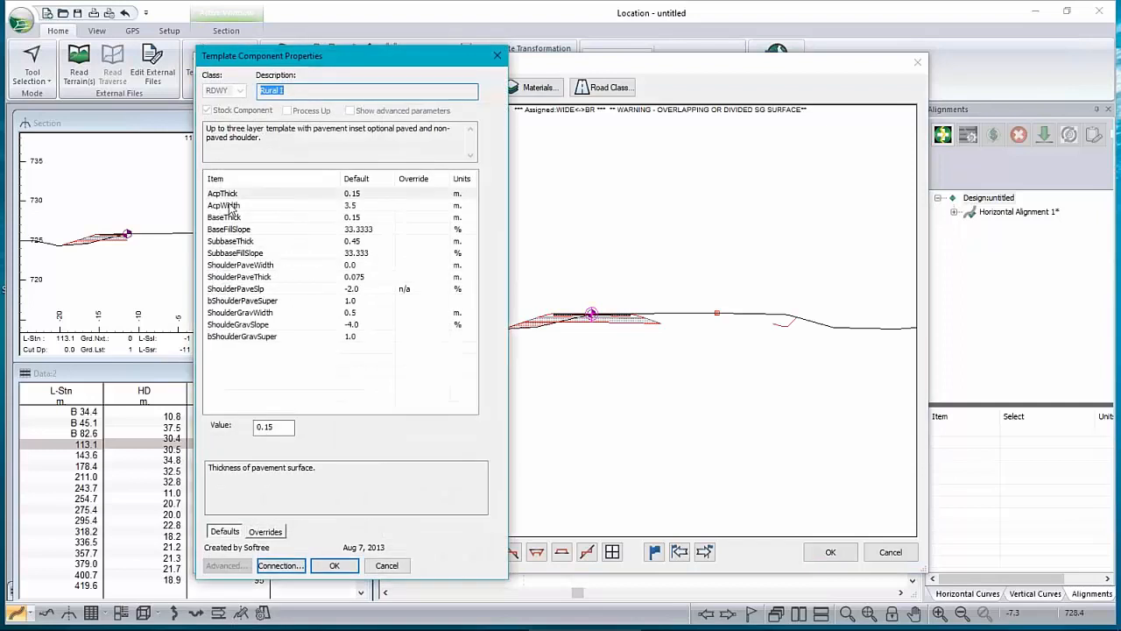
click(230, 206)
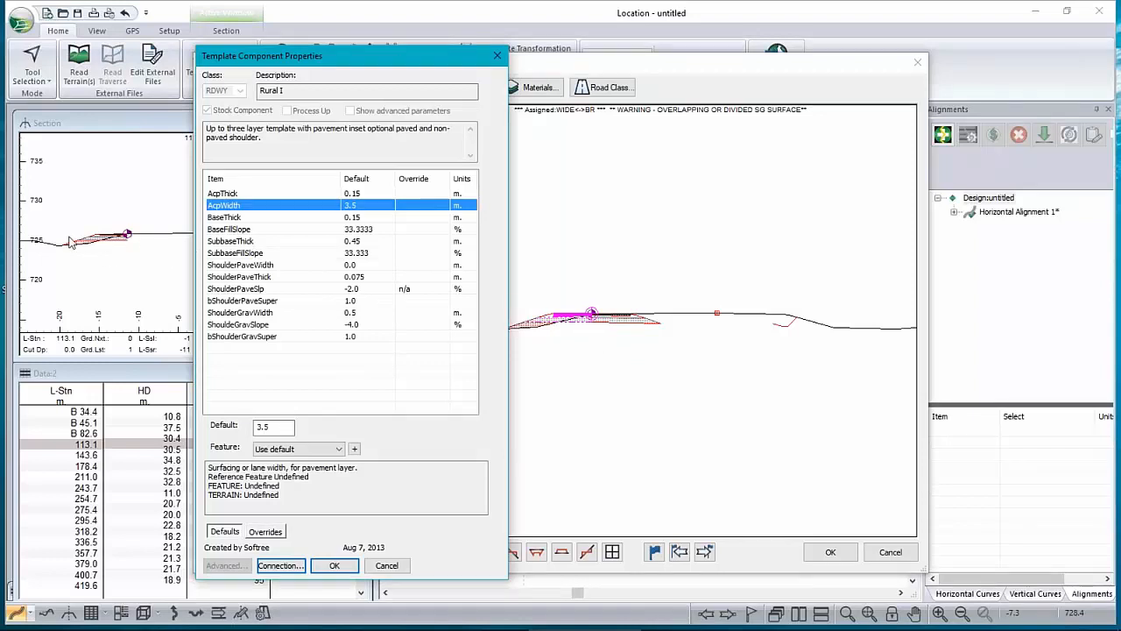
click(386, 565)
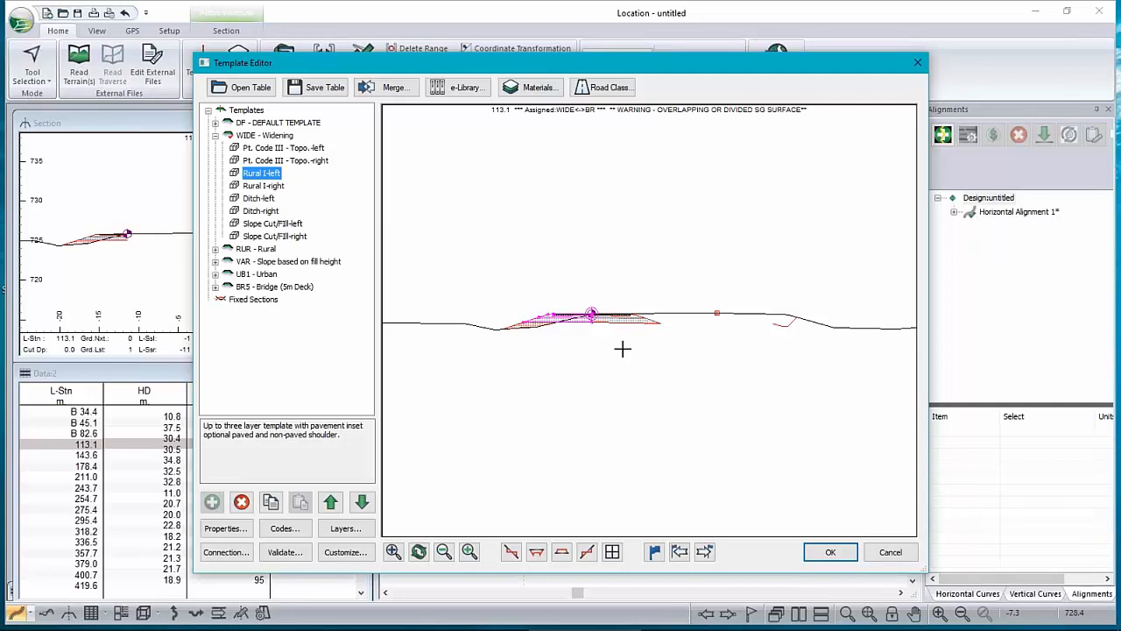
- Cancel out of the template editing and examine the start of the widening's left edge in the plan view
click(909, 555)
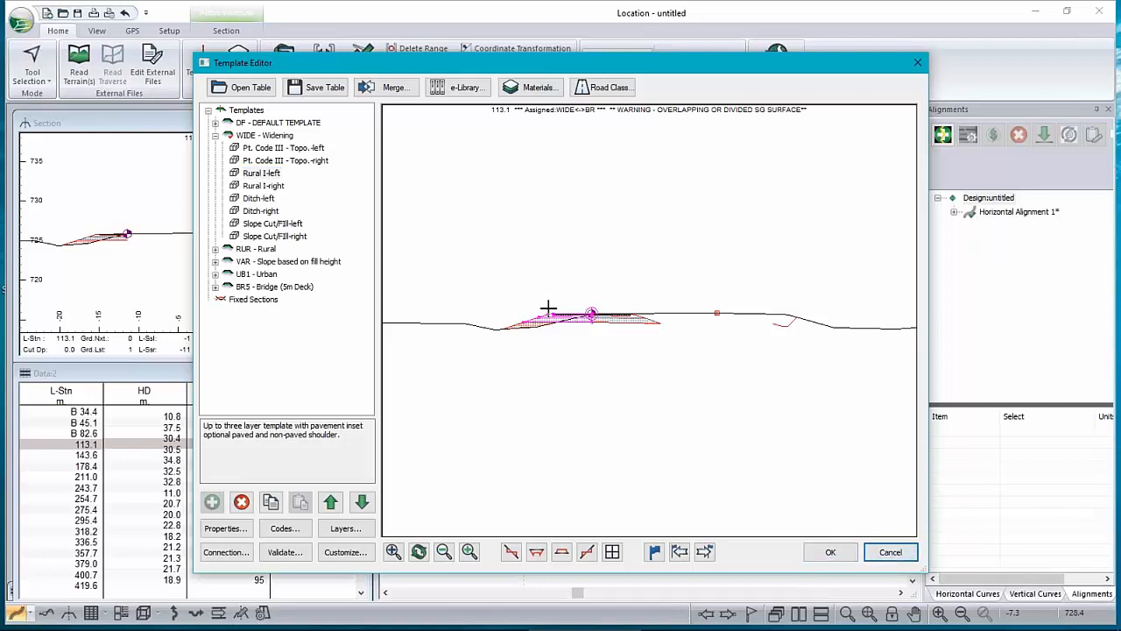
click(891, 553)
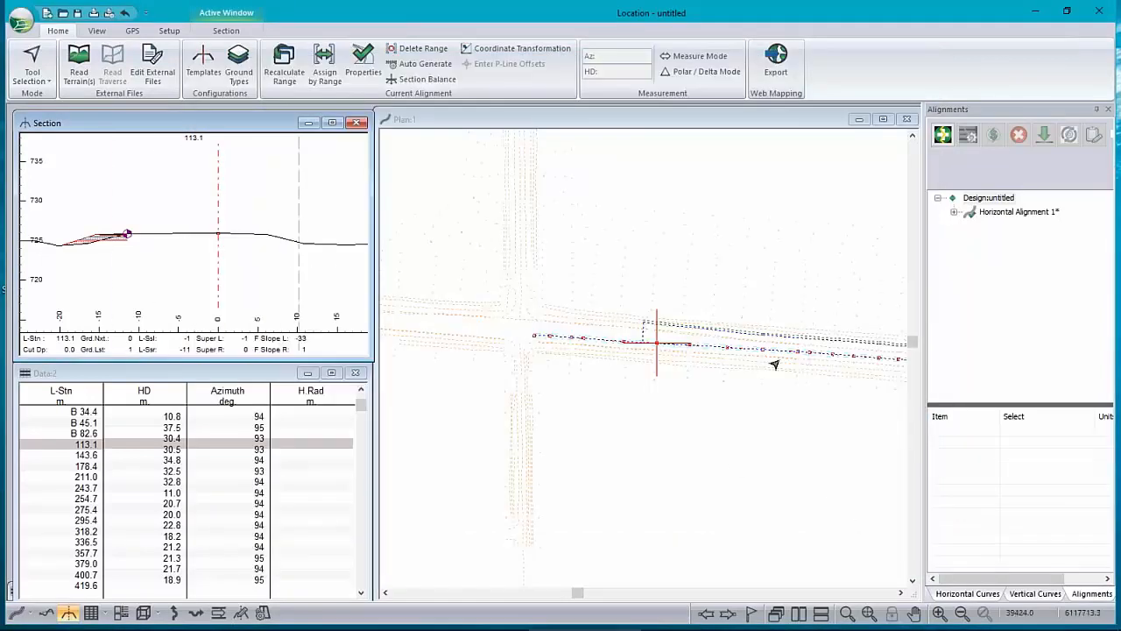
click(843, 368)
middle_drag(847, 362, 766, 371)
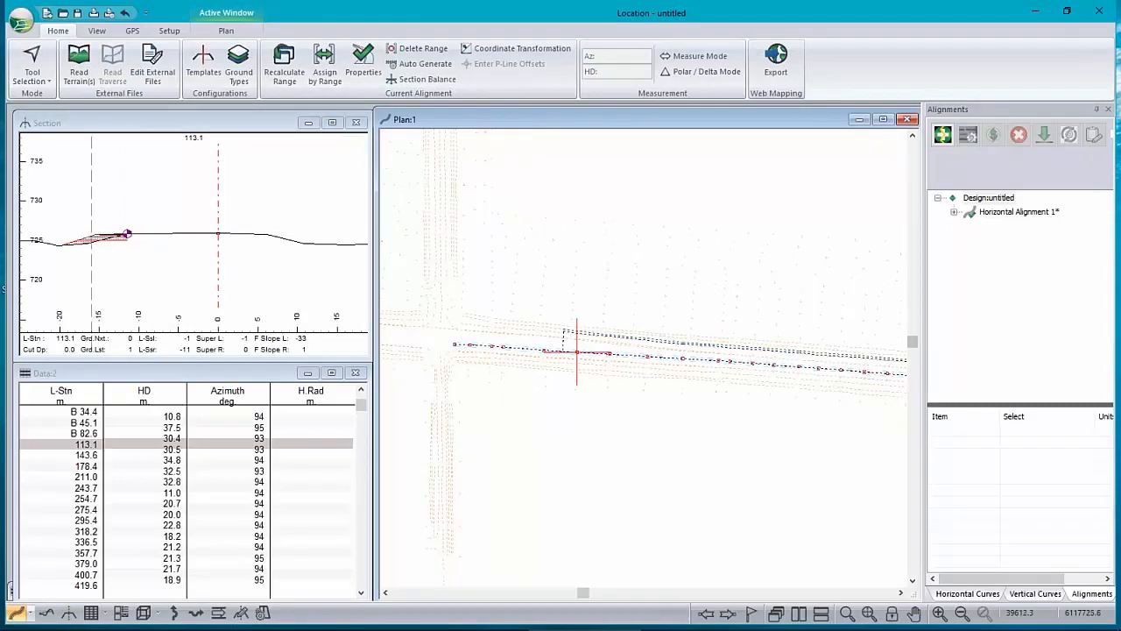
mouse_move(670, 349)
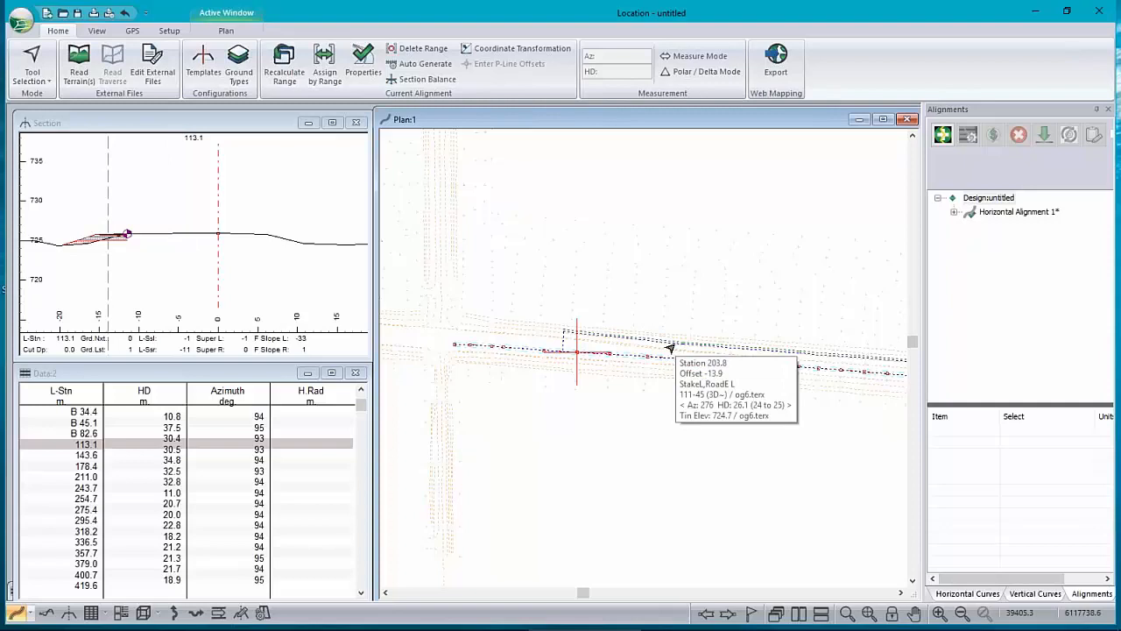
mouse_move(558, 343)
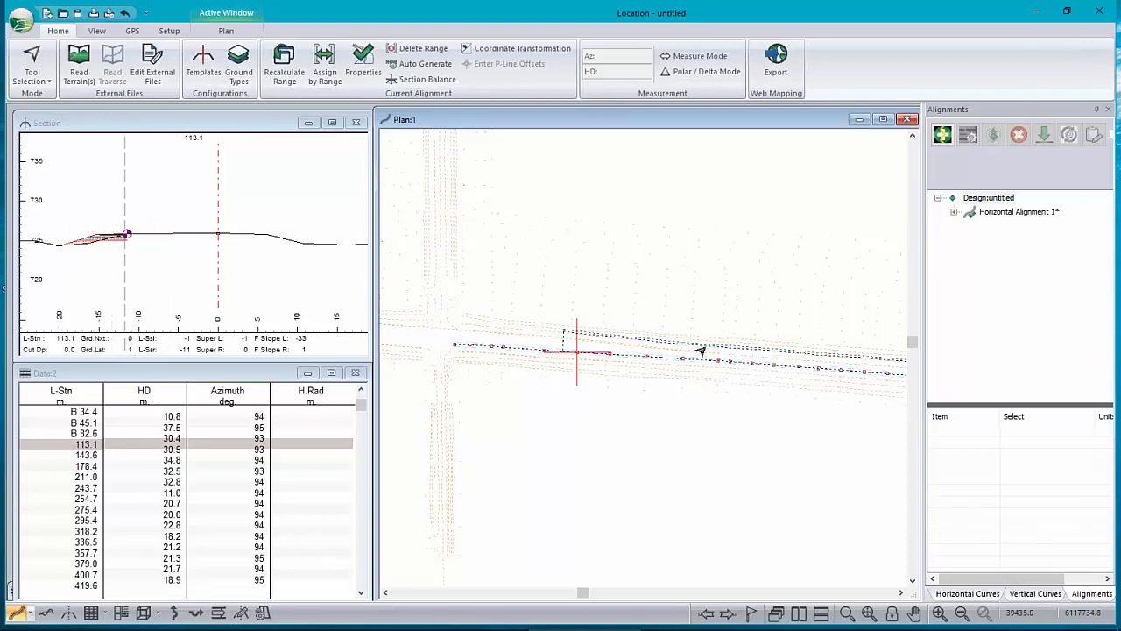
- In the range parameter overrides, set AcpWidth (Left) at Alignment Start to 0.00 instead of the default
click(323, 62)
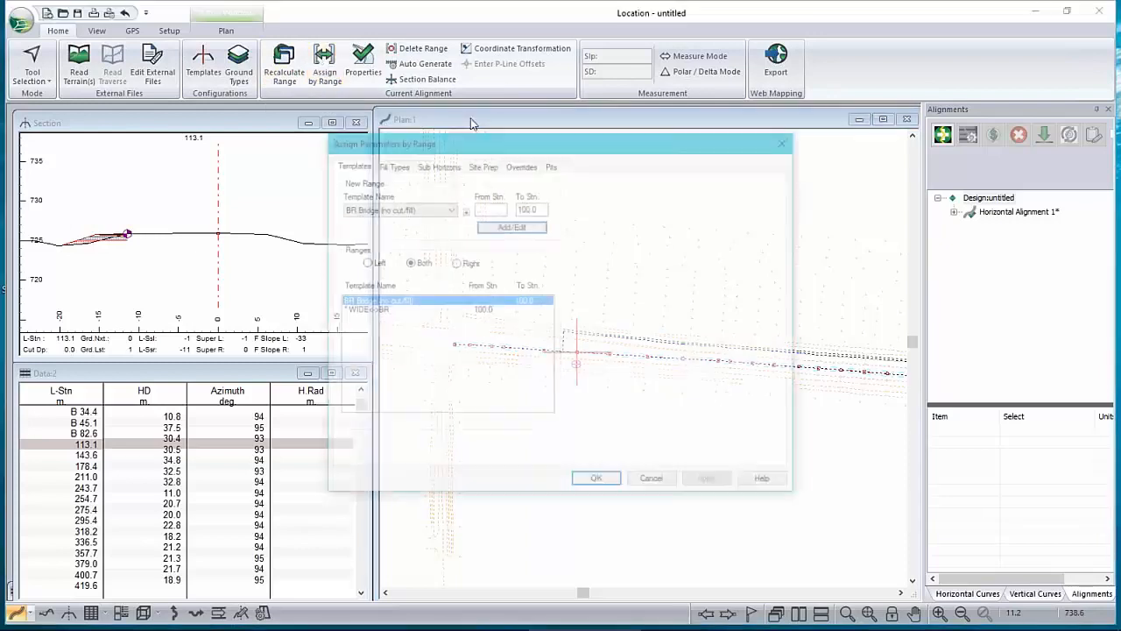
click(521, 163)
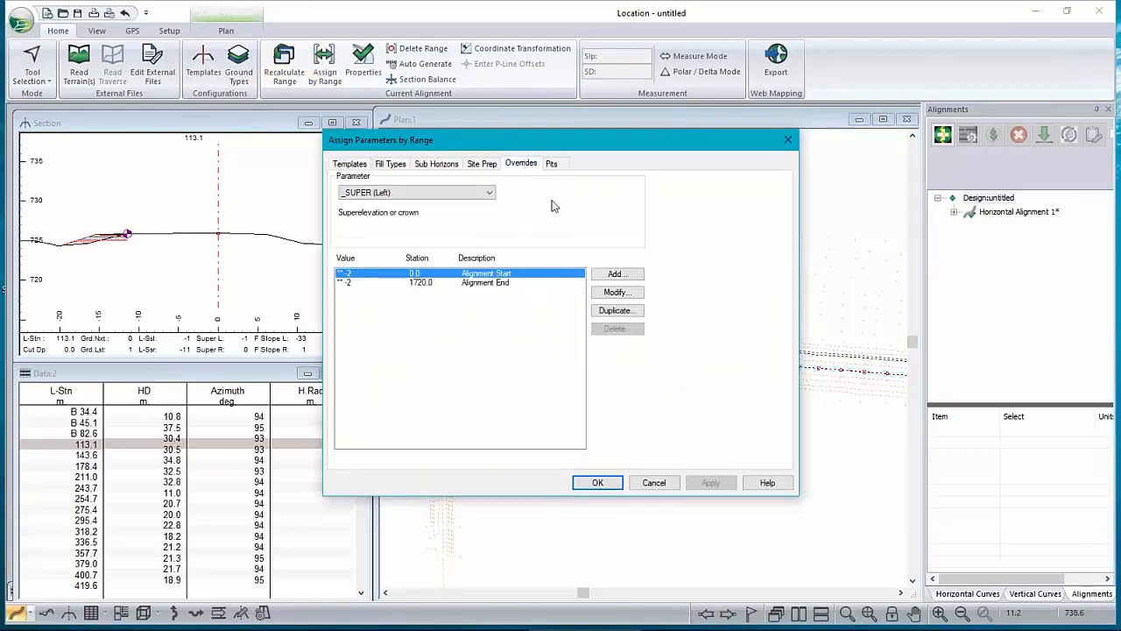
click(490, 192)
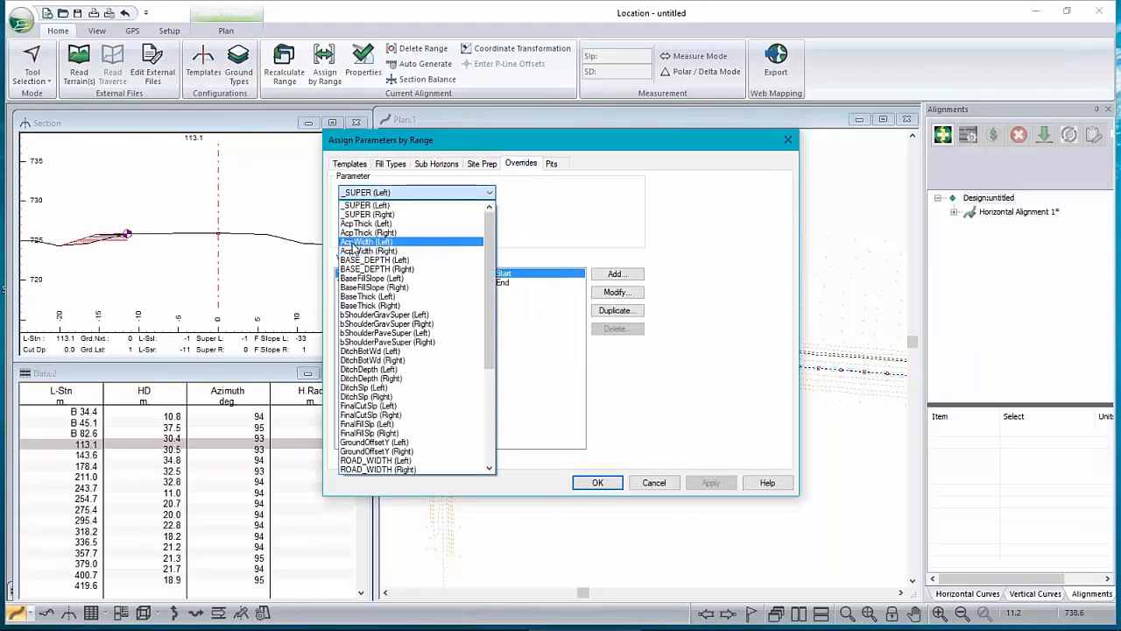
click(359, 242)
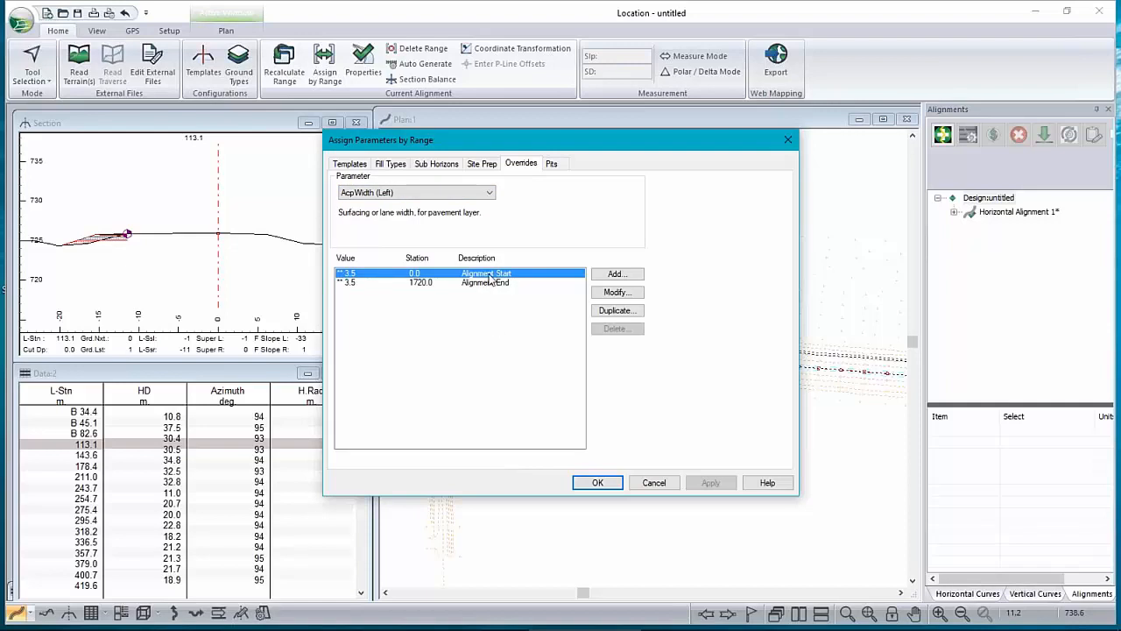
click(614, 297)
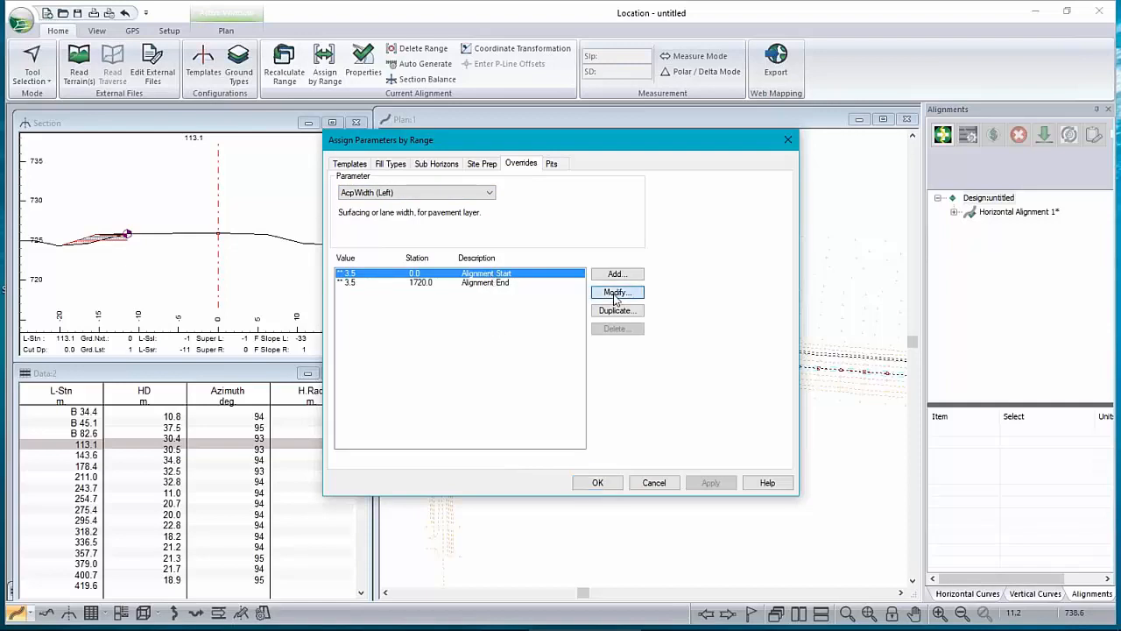
click(465, 344)
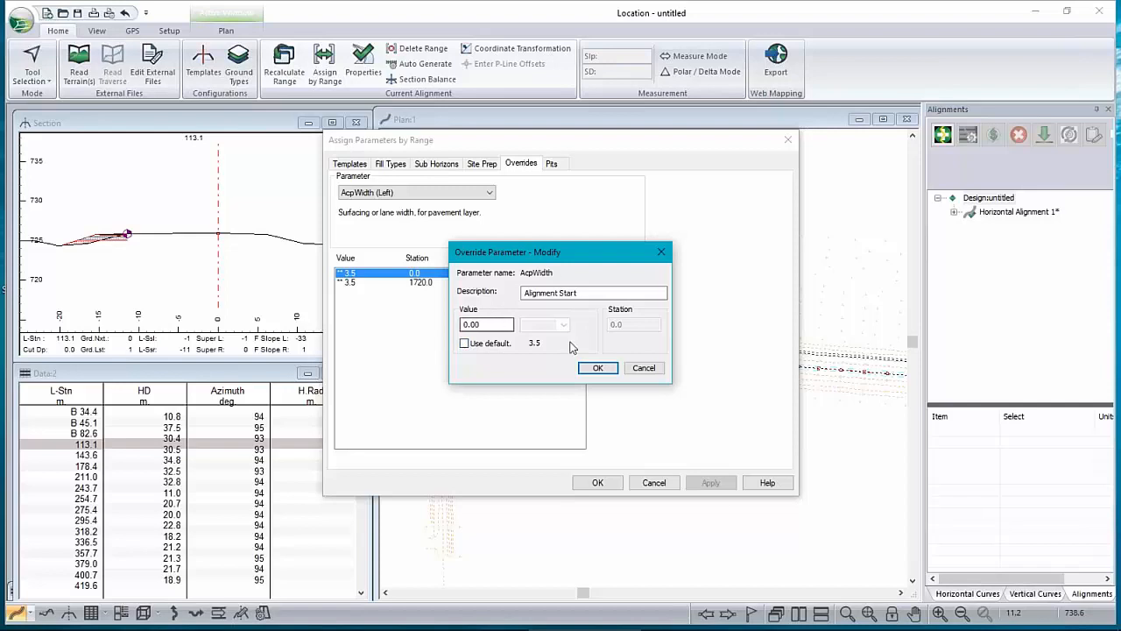
click(598, 369)
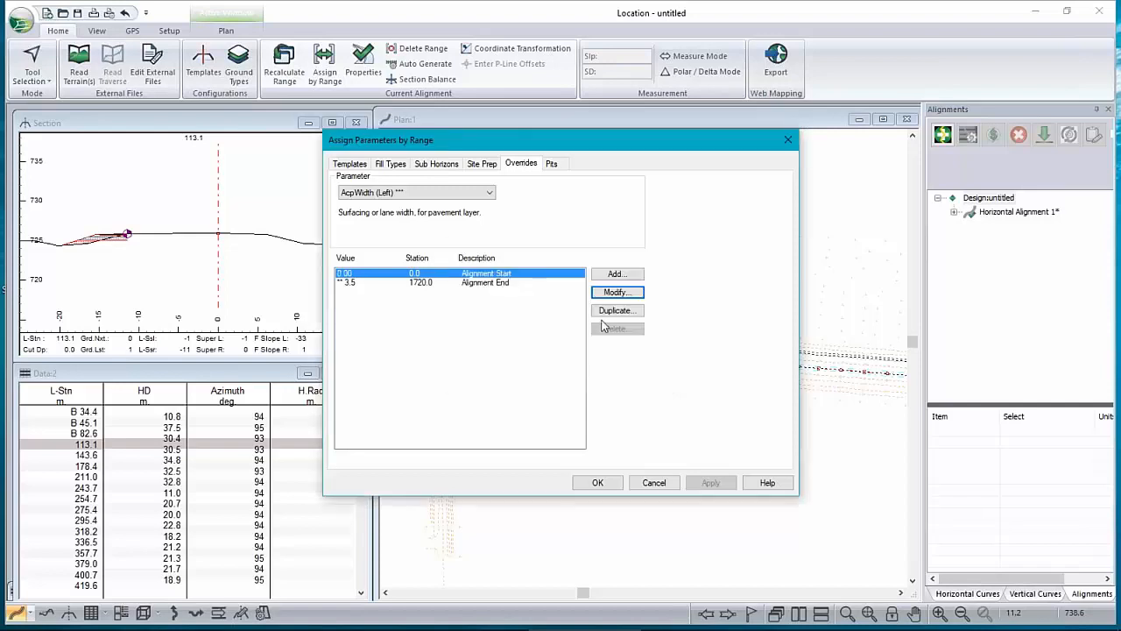
- Add an AcpWidth (Left) override described as "end taper" at station 300, using the default width
click(620, 276)
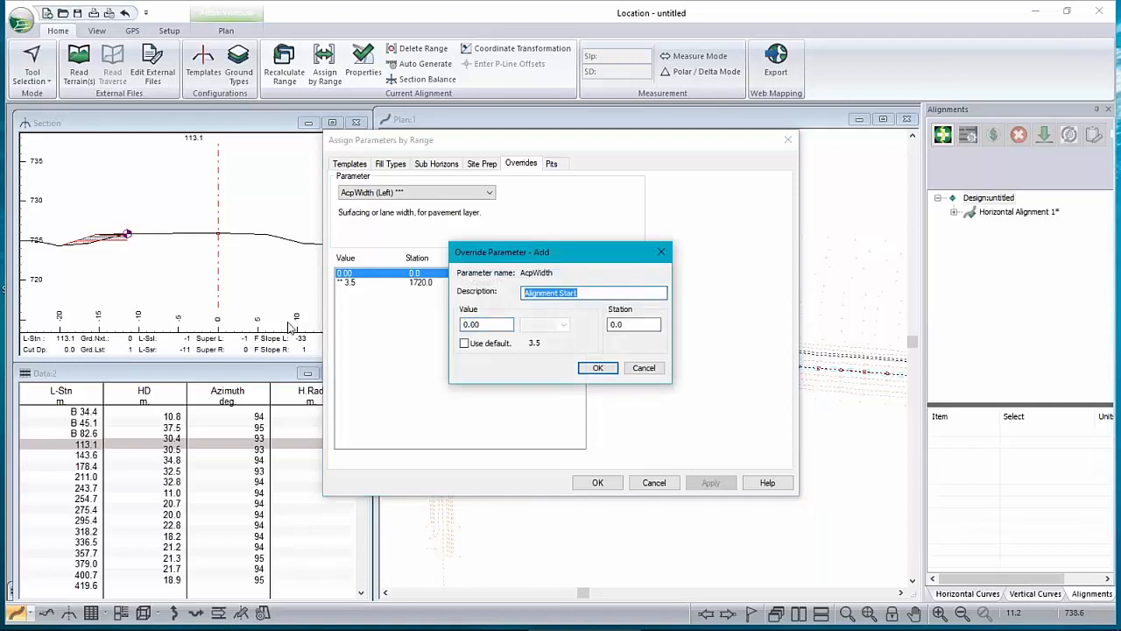
text(end taper)
click(464, 343)
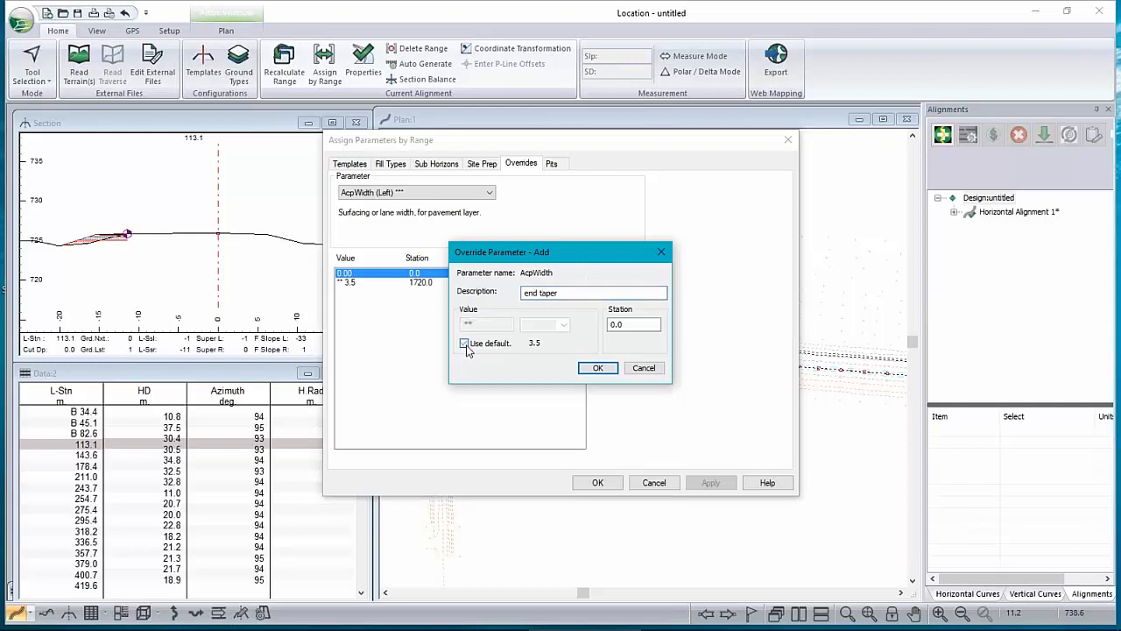
key(Tab)
drag(561, 252, 695, 328)
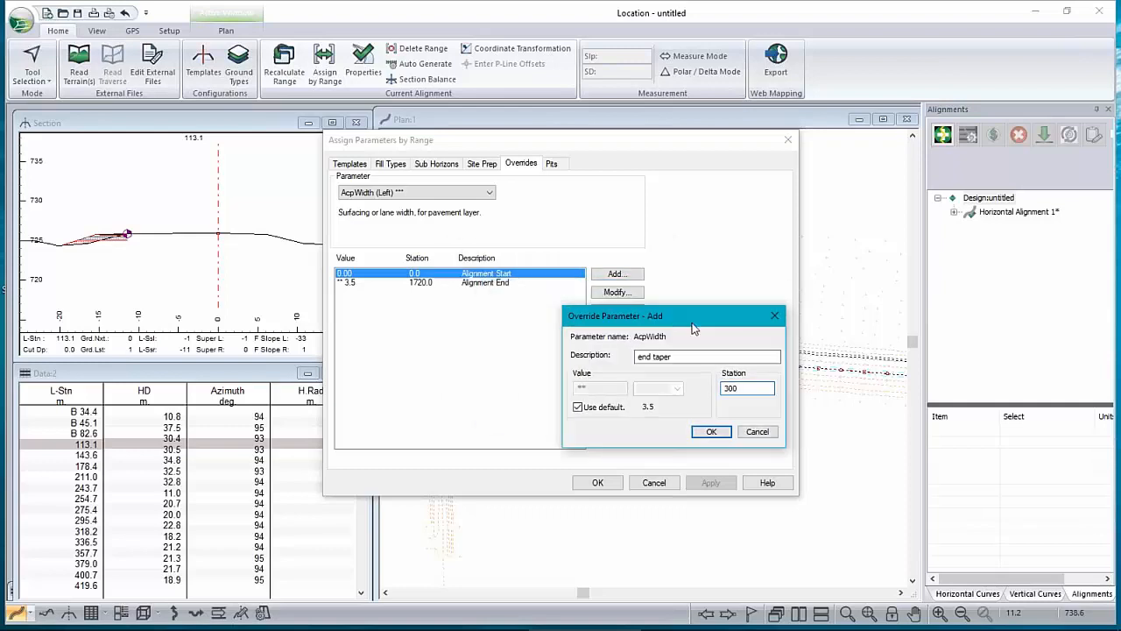
click(711, 431)
click(445, 274)
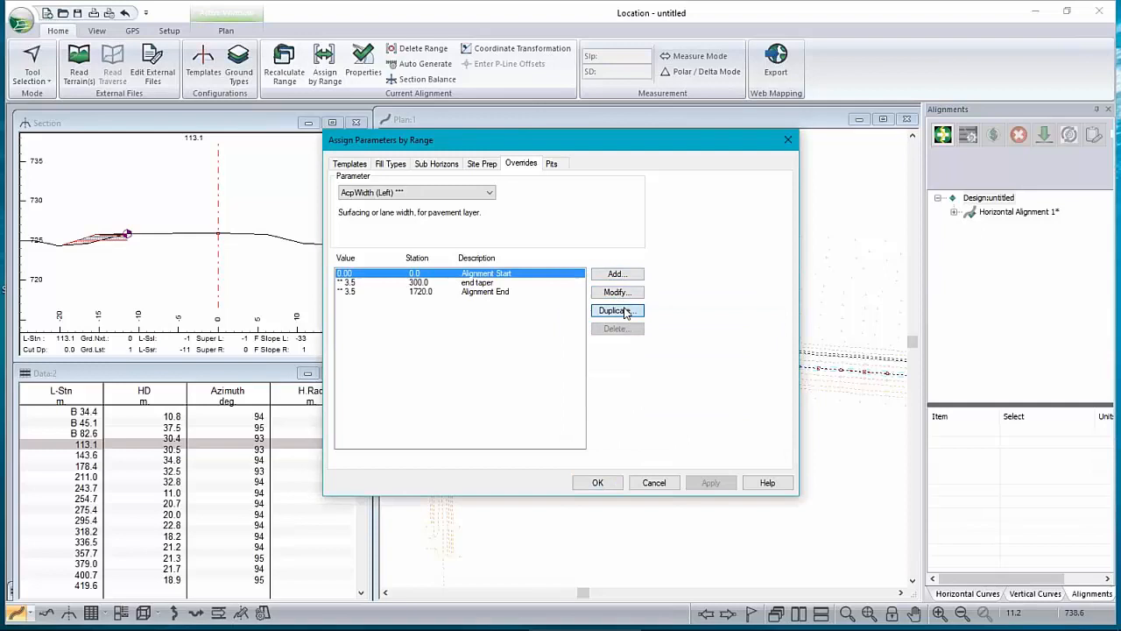
click(617, 291)
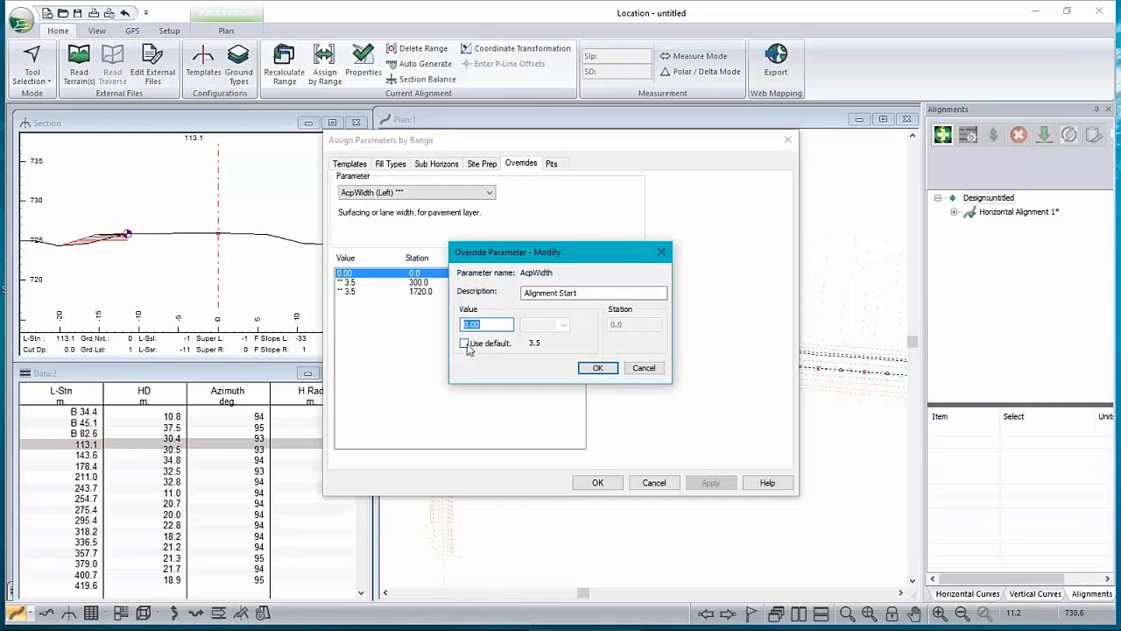
click(643, 367)
- Duplicate the end taper override as "begintaper" with a width of 0.00 at station 100
click(490, 282)
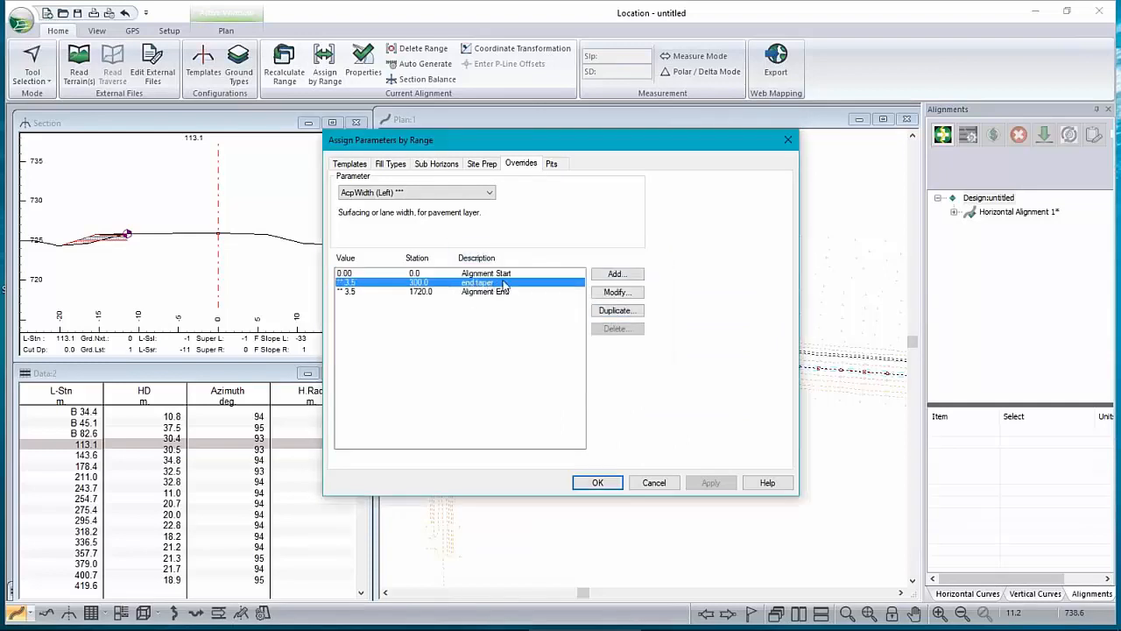
click(623, 298)
click(529, 295)
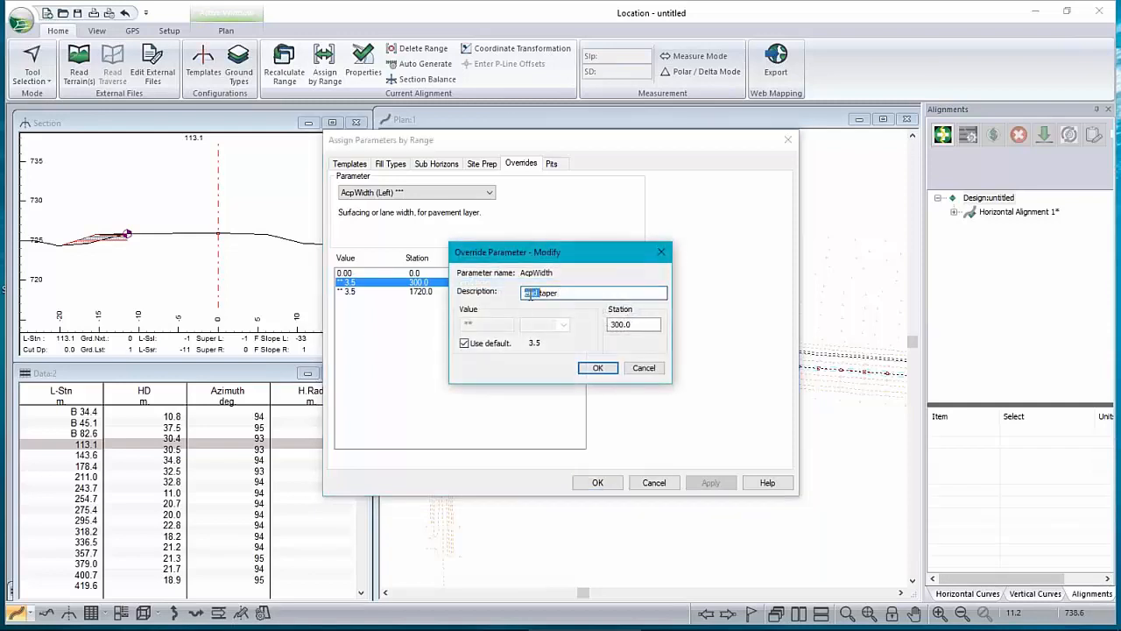
text(begi)
click(464, 343)
key(Tab)
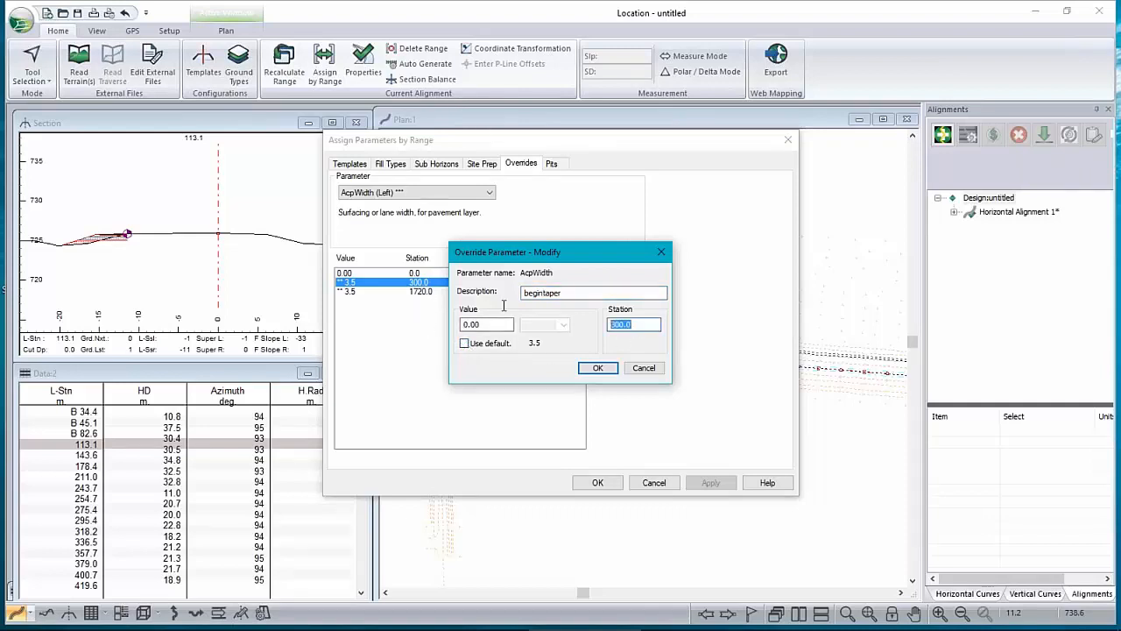
text(100)
click(603, 369)
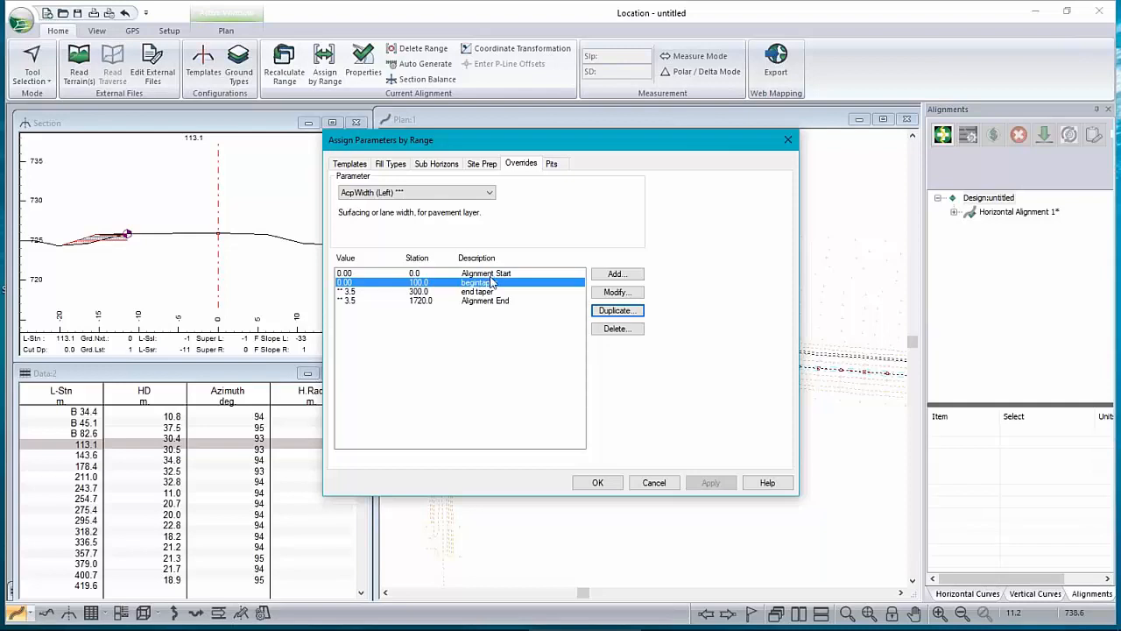
- Review the AcpWidth (Left) overrides from Alignment Start to Alignment End and accept the range assignments
key(Up)
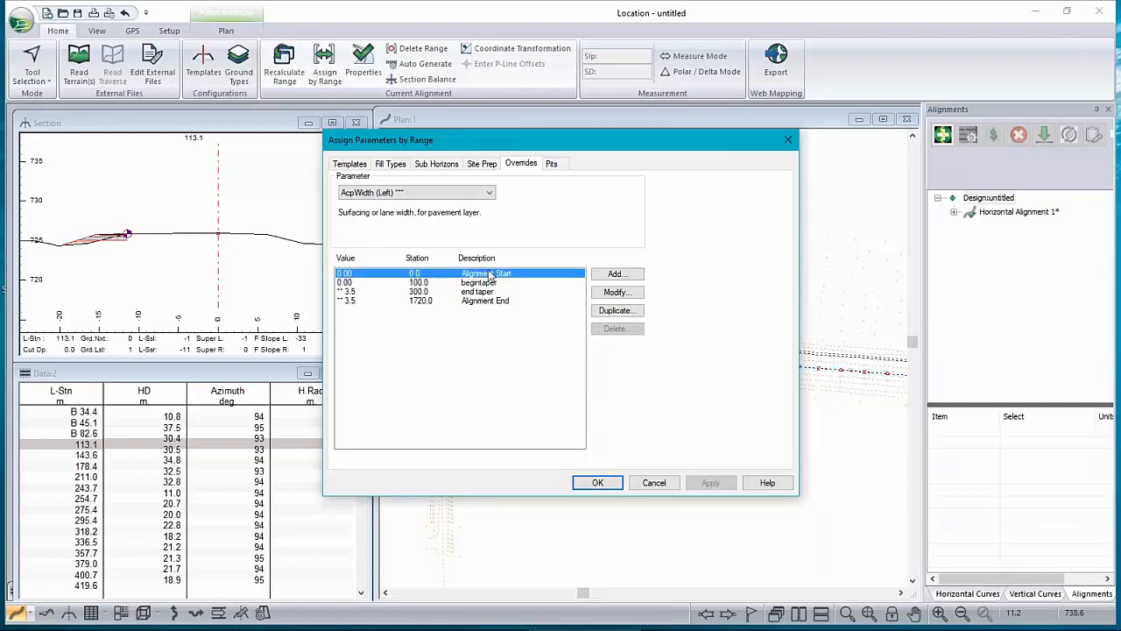
click(488, 283)
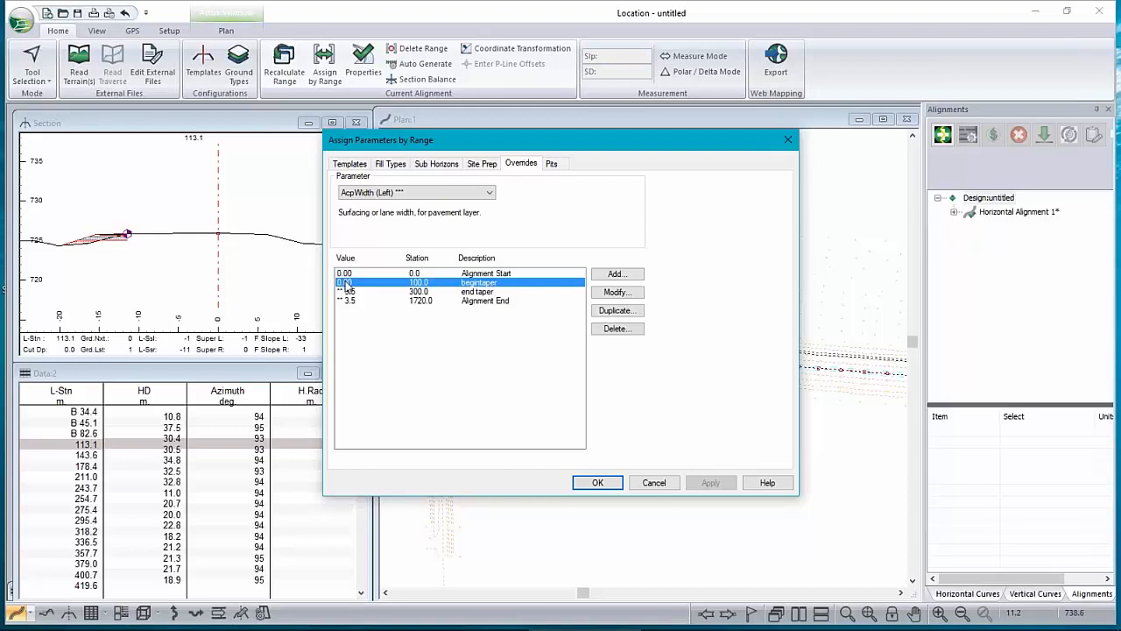
click(381, 290)
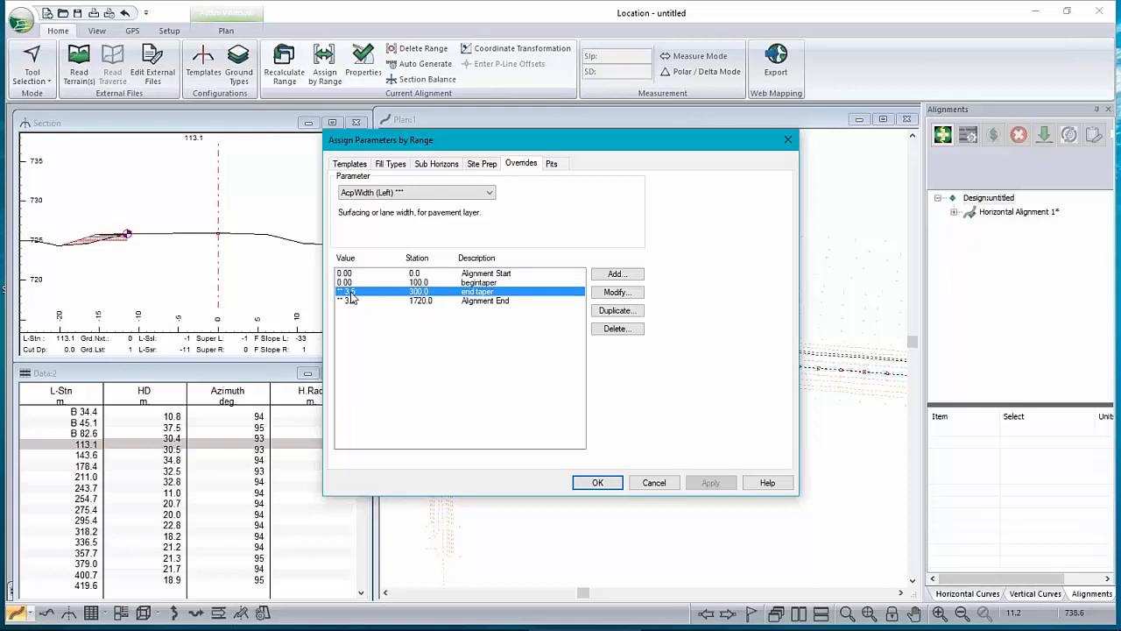
click(349, 302)
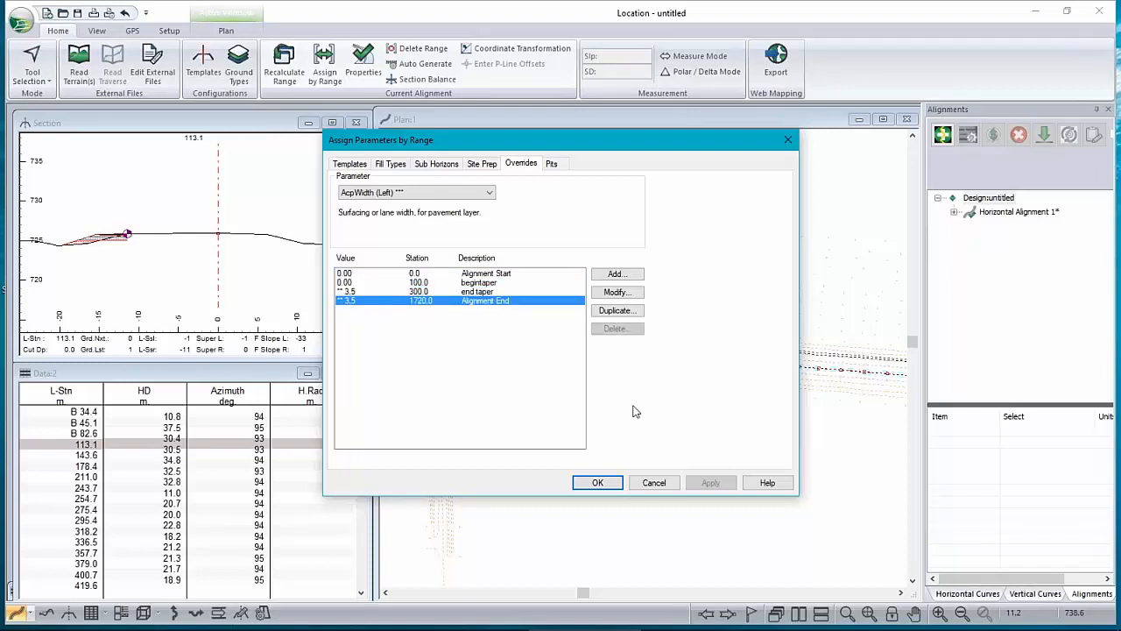
click(596, 482)
click(570, 368)
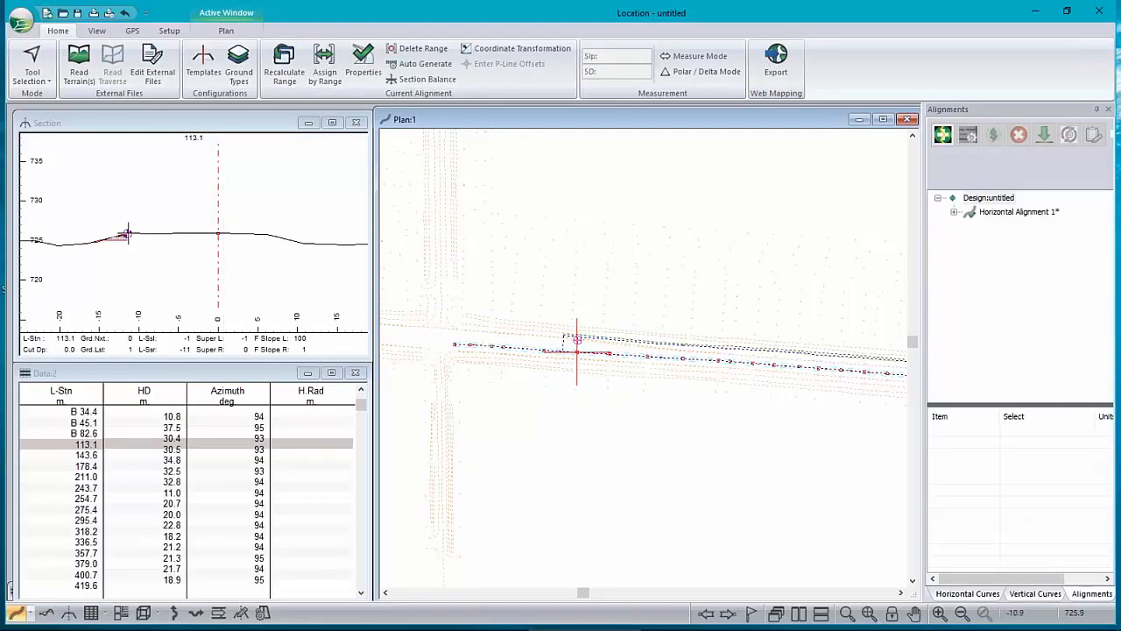
- Examine how the left lane tapers in the cross sections from station 113.1 through to station 300.0
mouse_move(127, 235)
click(728, 615)
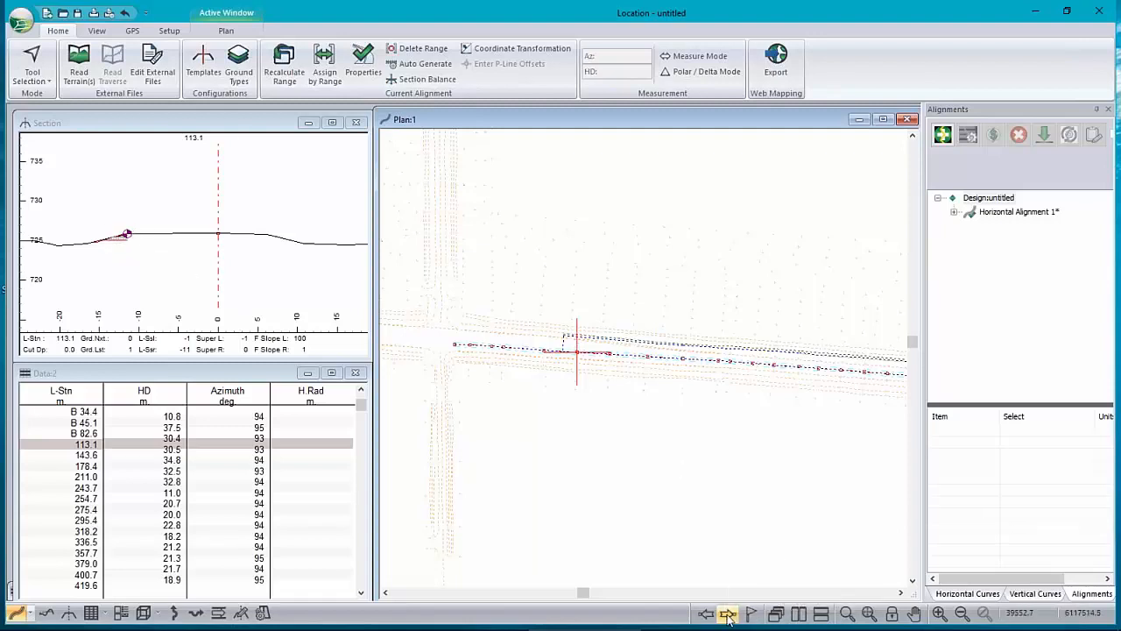
click(727, 614)
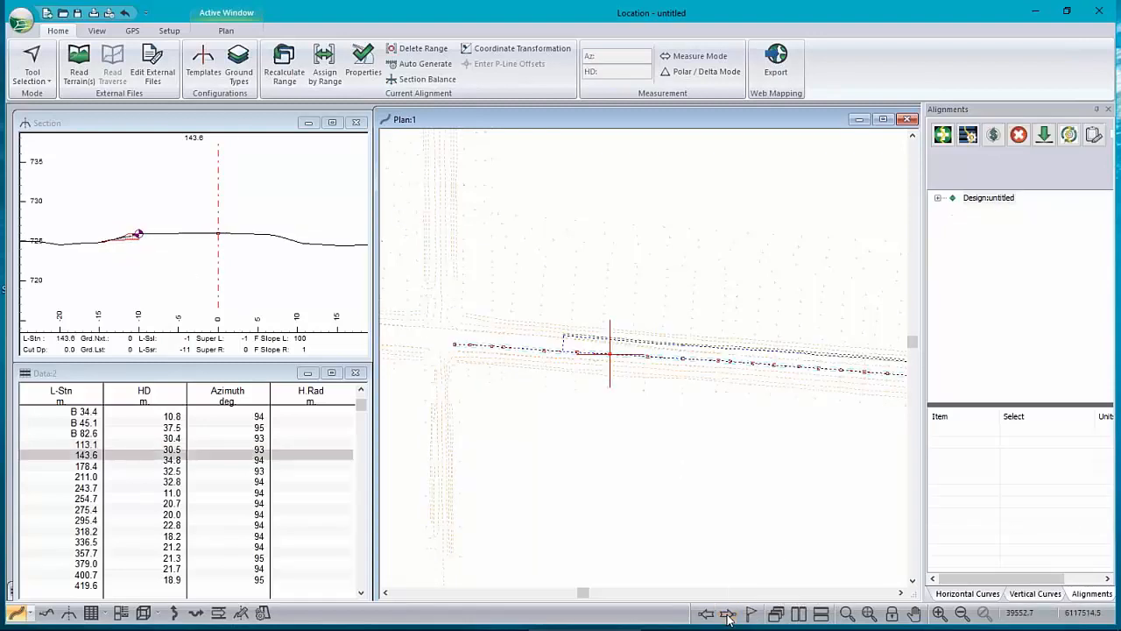
click(727, 614)
click(727, 614)
click(727, 614)
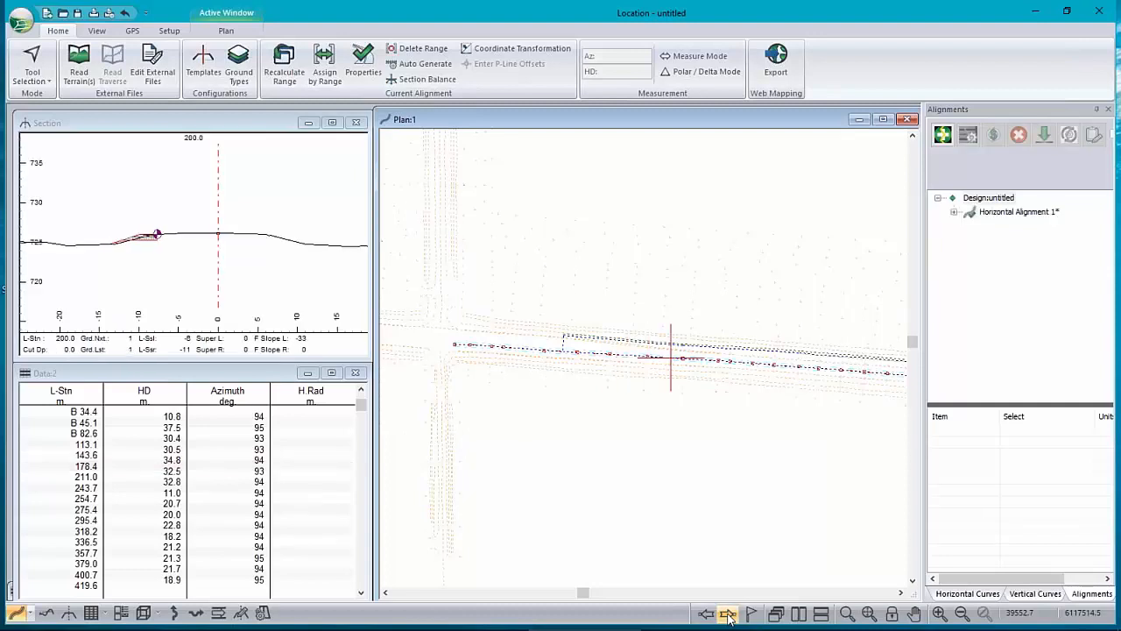
click(727, 614)
click(727, 614)
click(727, 614)
click(727, 614)
click(727, 614)
click(727, 614)
click(727, 614)
click(728, 614)
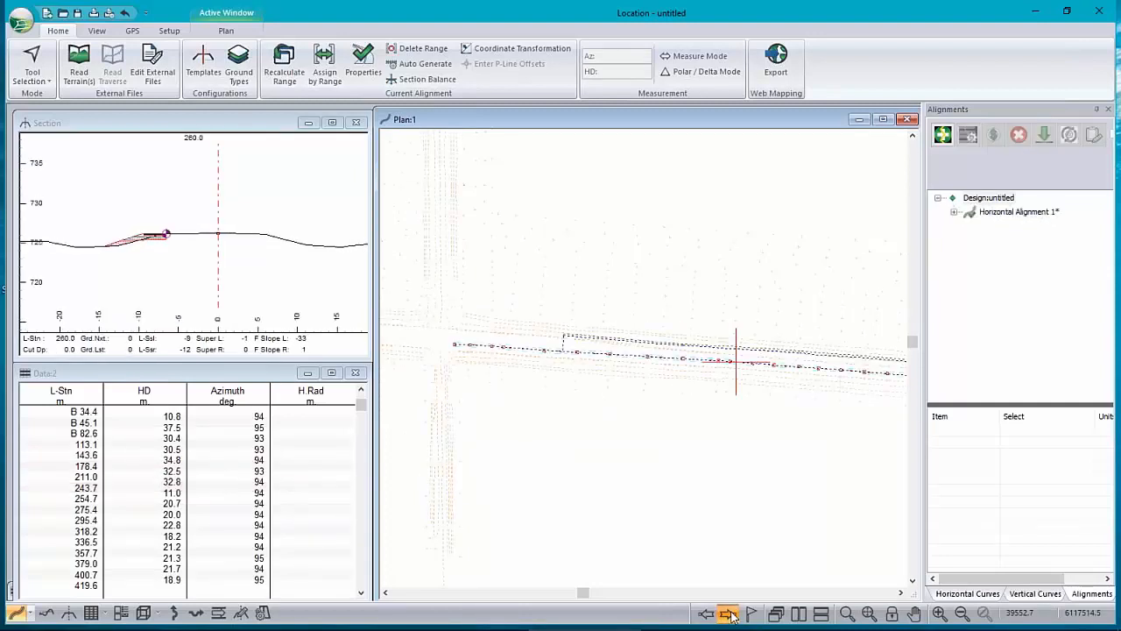
click(727, 614)
click(727, 614)
click(727, 614)
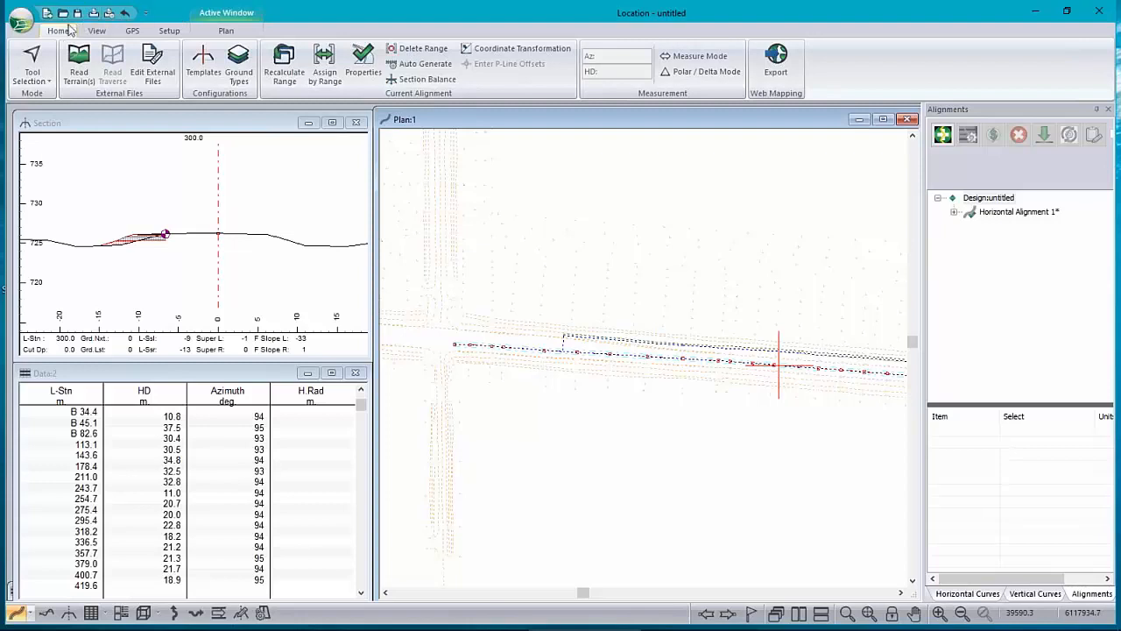
- Save the design as demo1 in the Widening examples folder
click(19, 25)
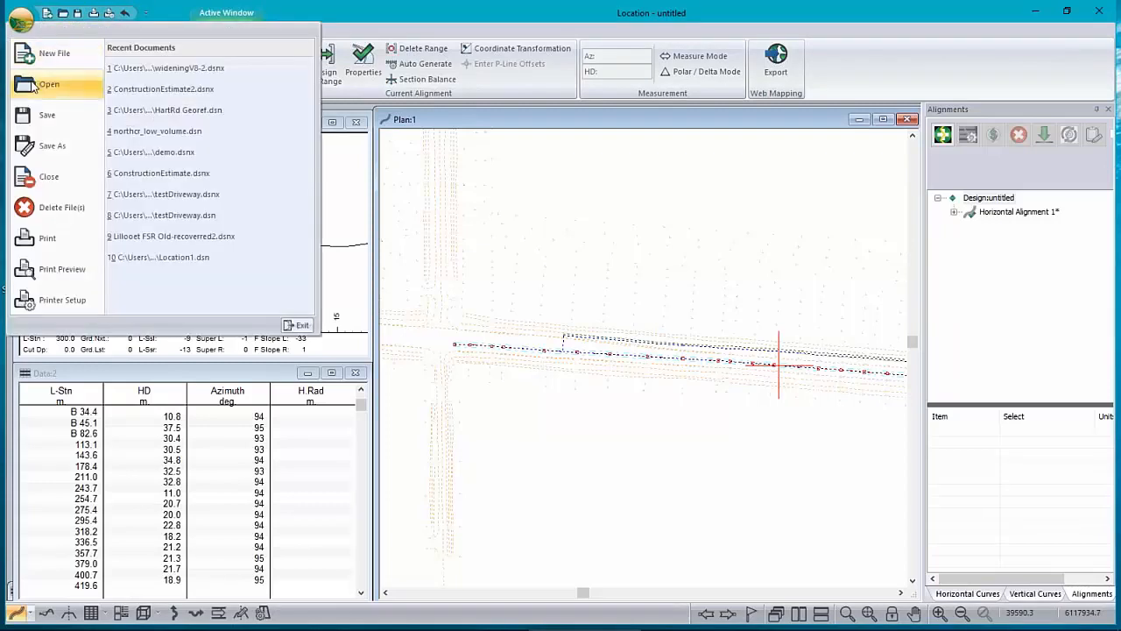
click(50, 146)
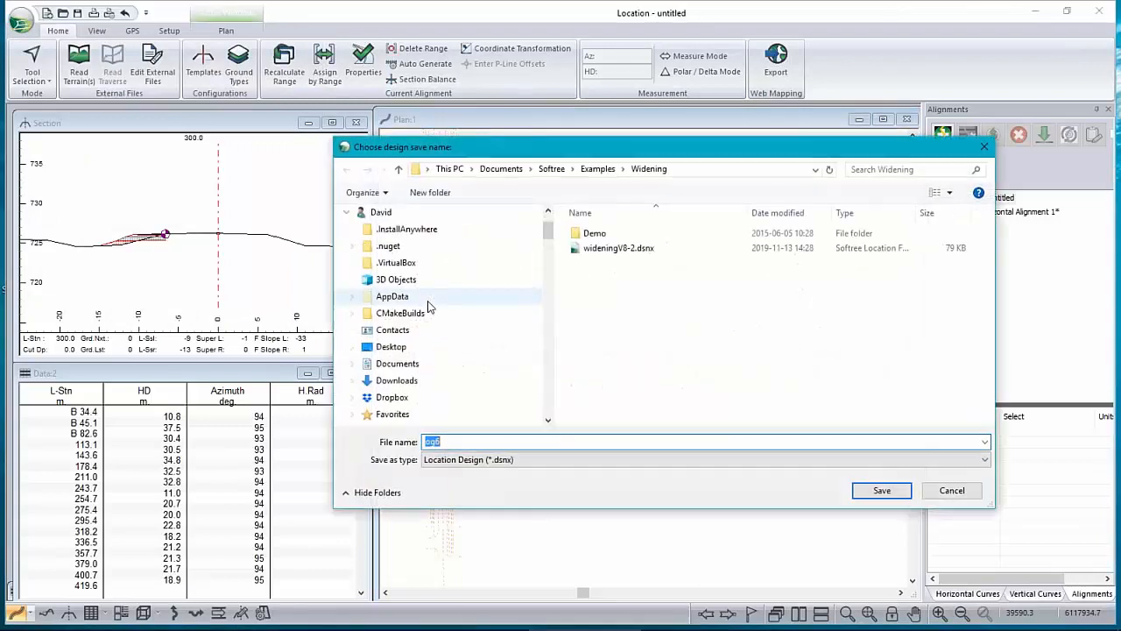
scroll(426, 301, down, 4)
text(demo)
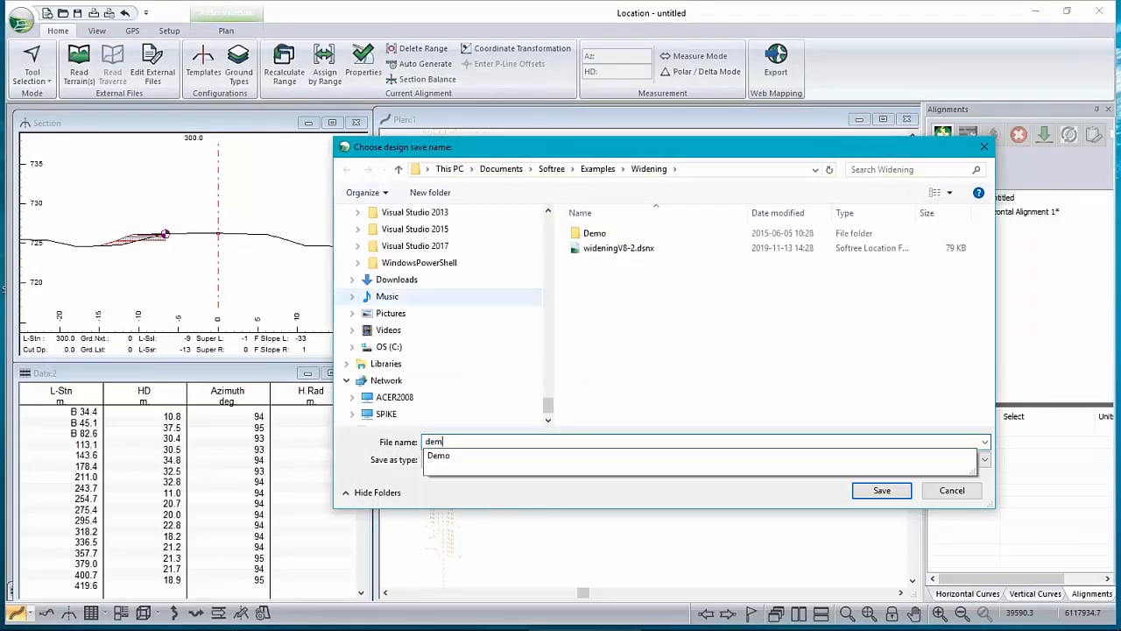
key(Return)
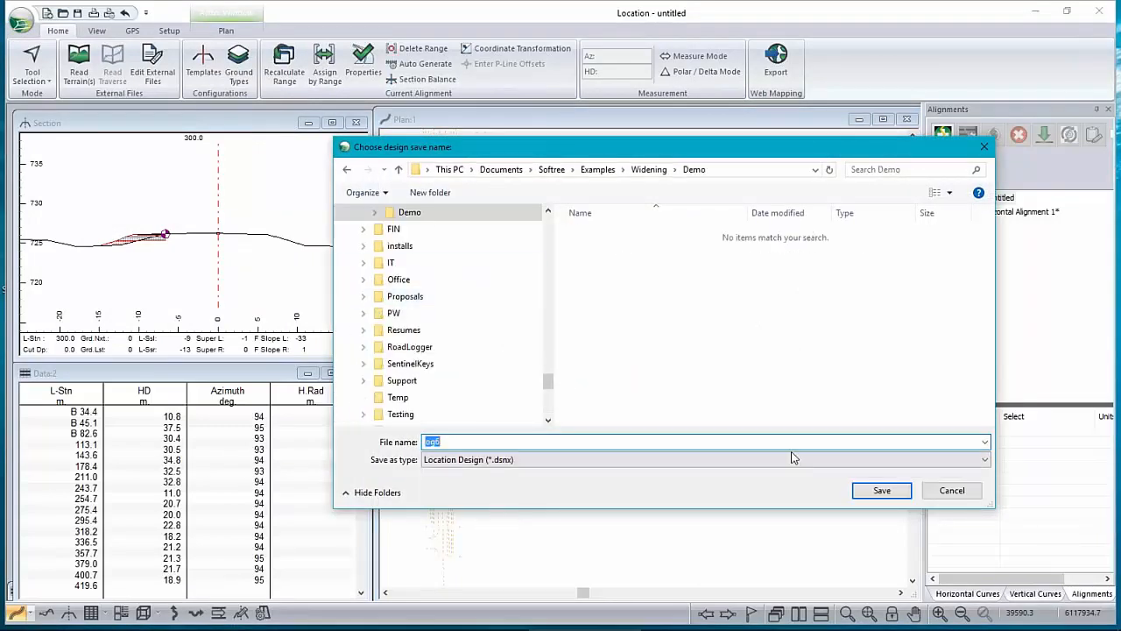
click(649, 172)
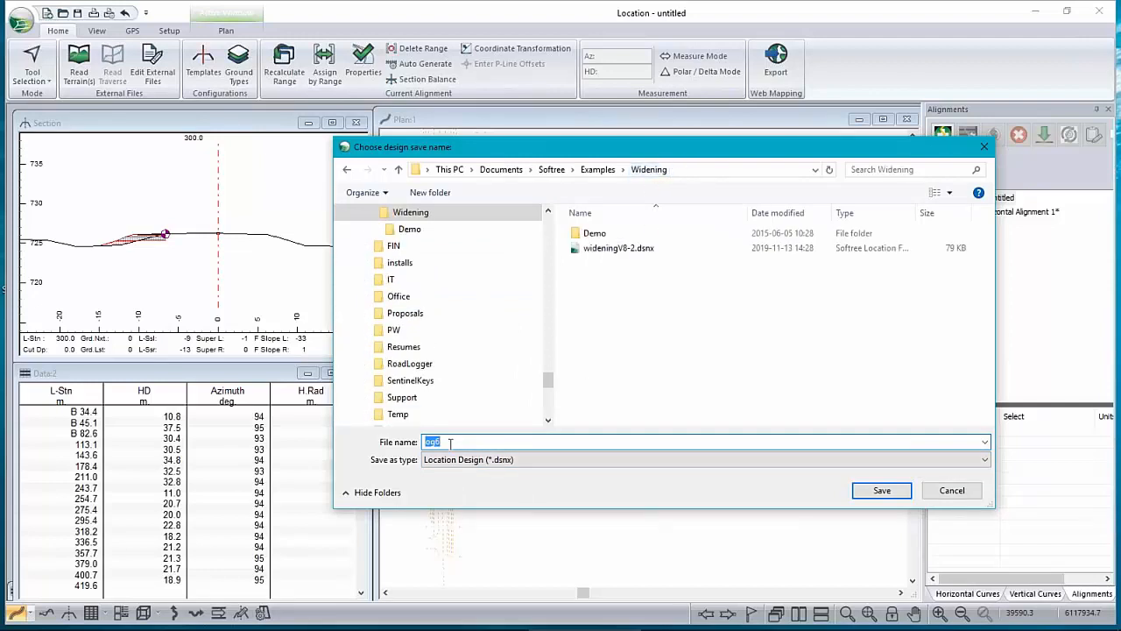
text(de)
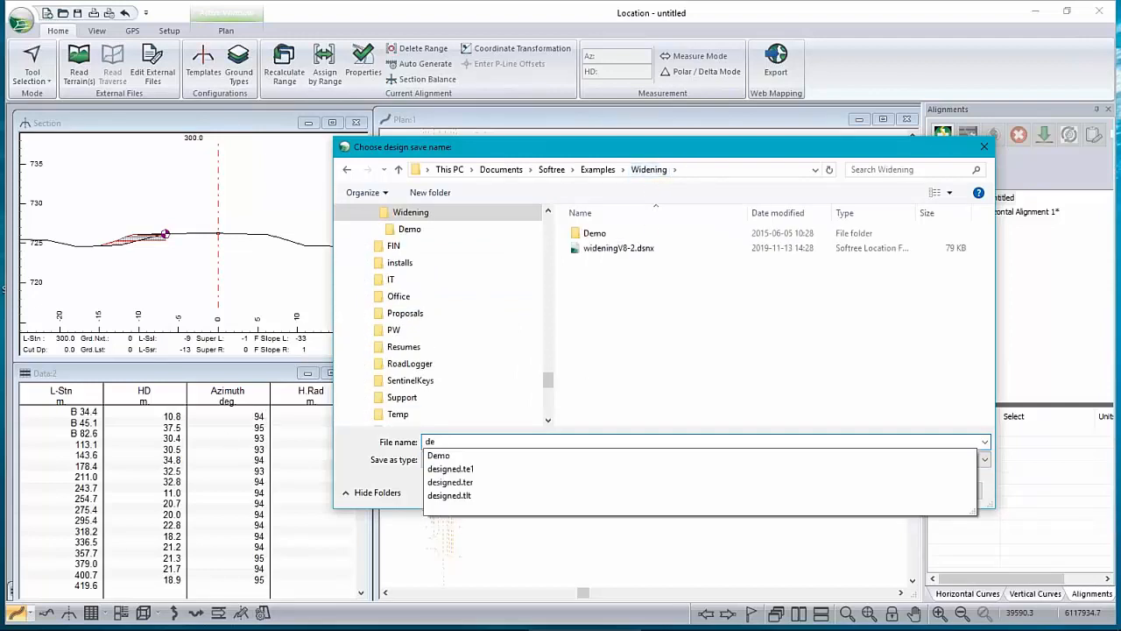
text(mo1)
click(881, 489)
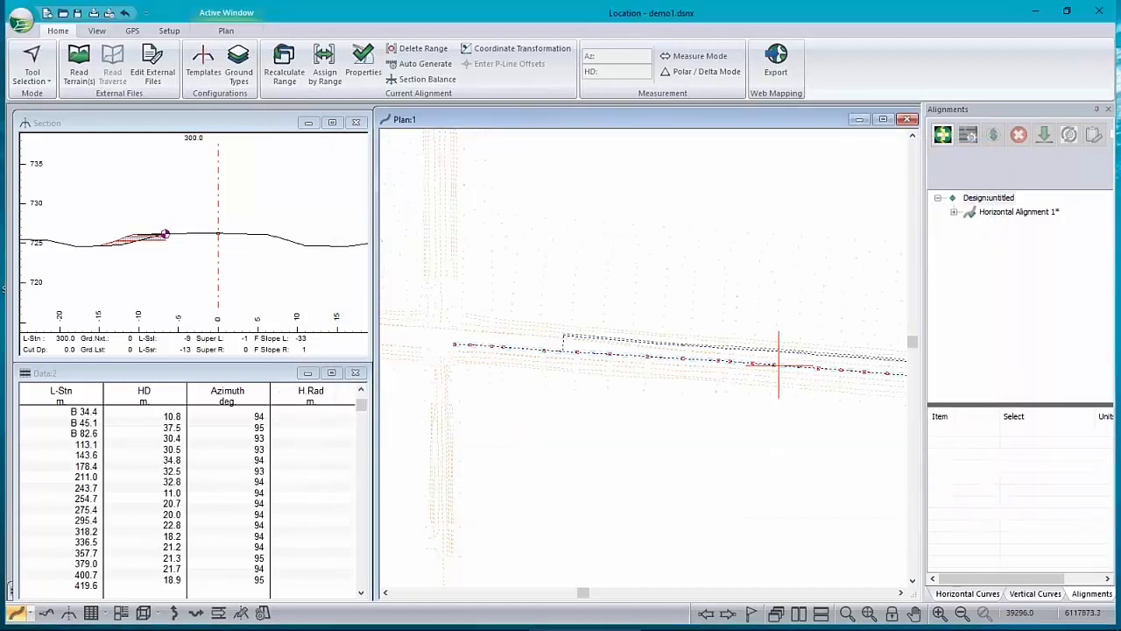
- Start a new design using the HartRd Georef terrain from the WallaWallaMetric examples folder as the original ground surface
click(20, 21)
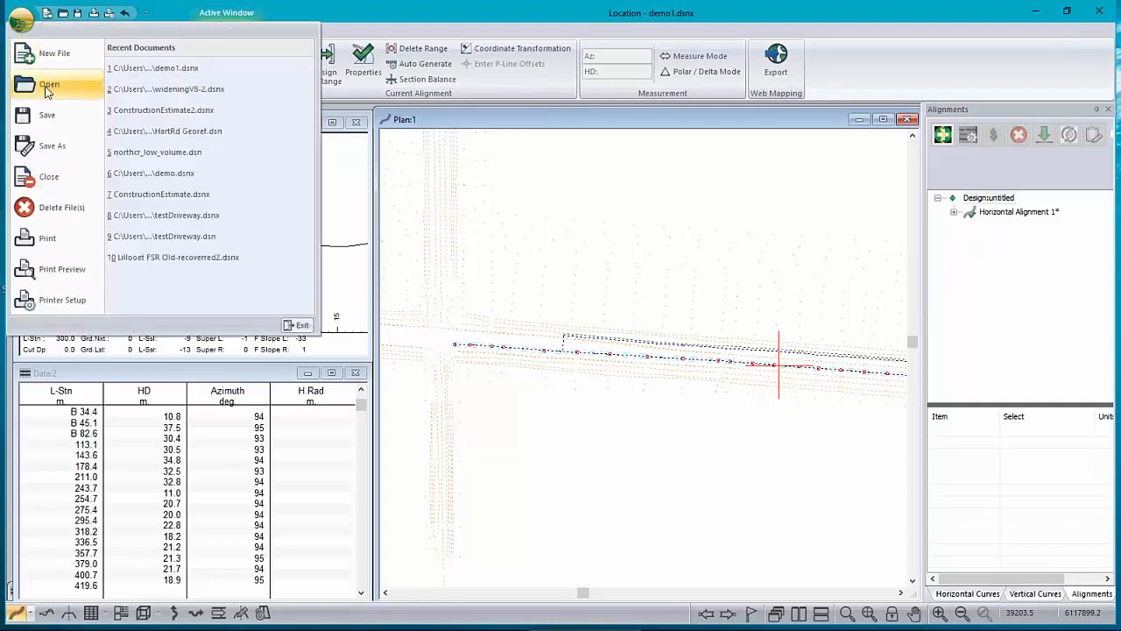
click(50, 56)
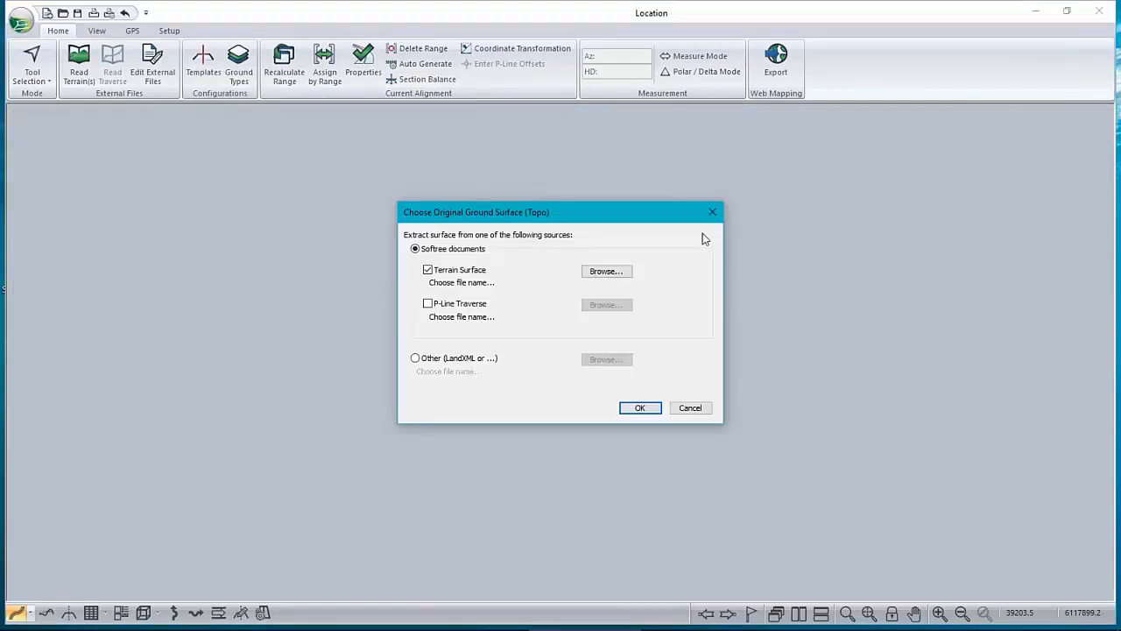
click(619, 274)
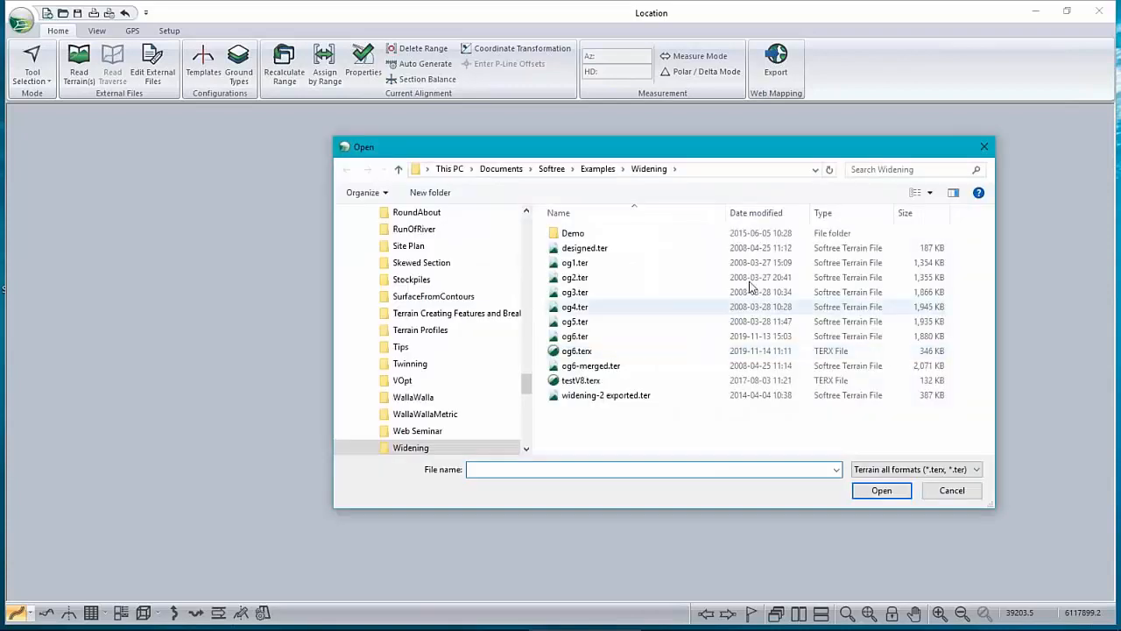
click(597, 169)
double_click(604, 418)
click(624, 276)
click(882, 490)
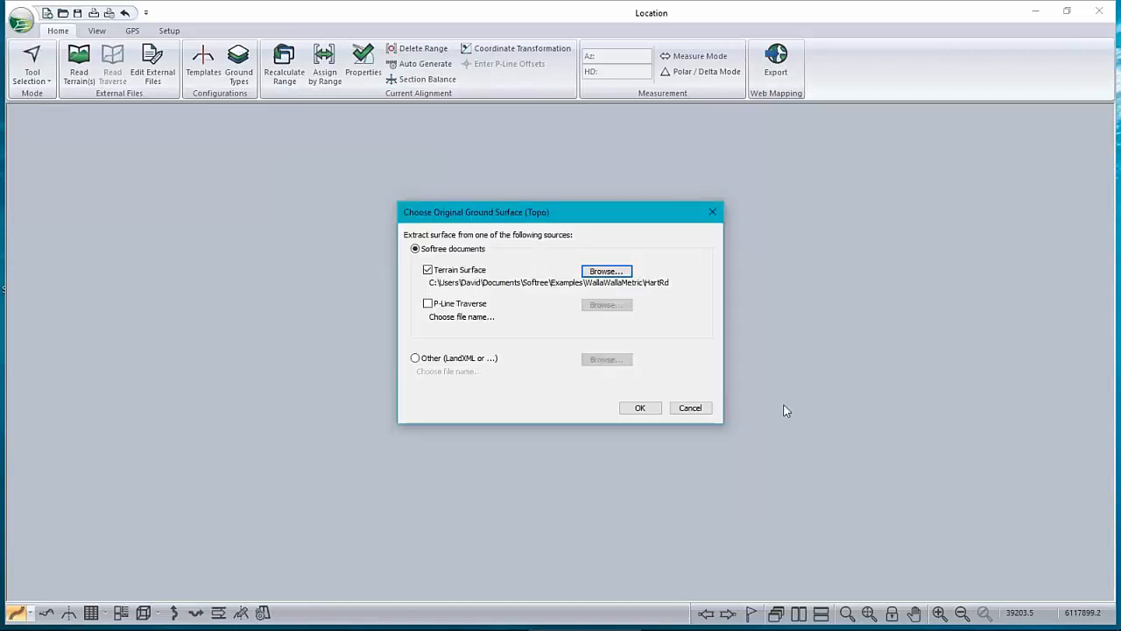
click(646, 413)
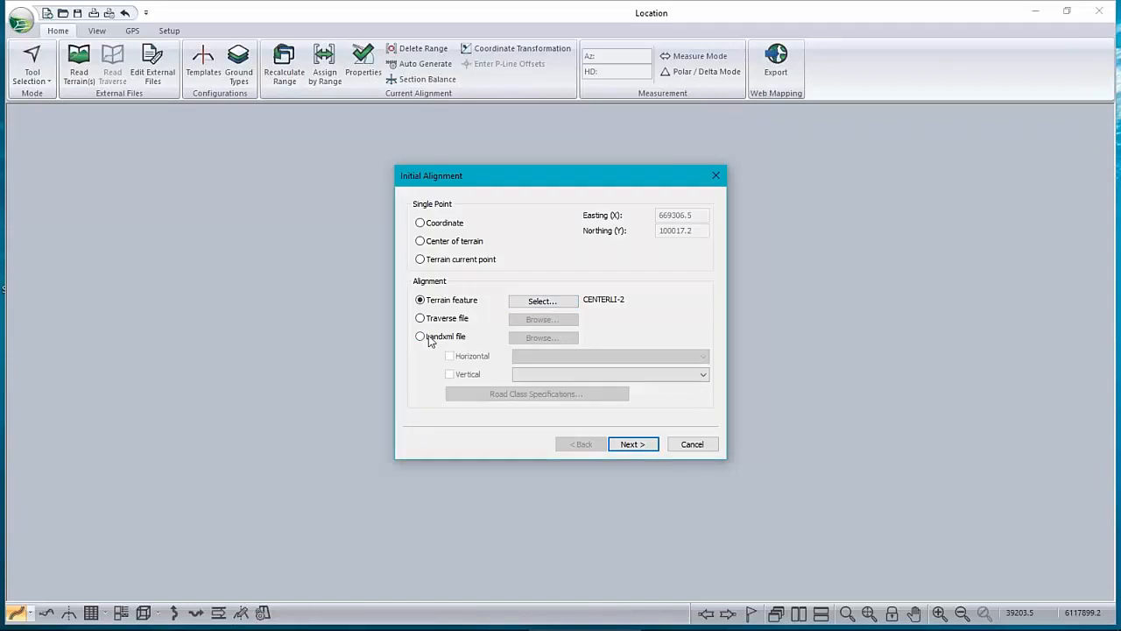
- Set the initial alignment to the center of the terrain and finish the setup with the default standard template
click(422, 241)
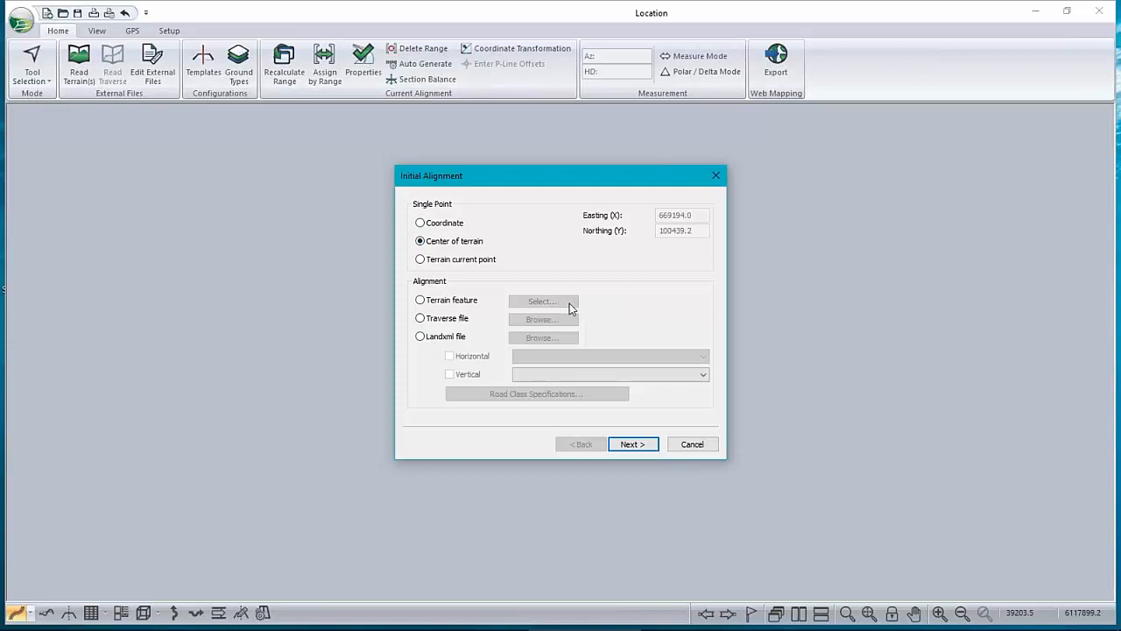
click(645, 444)
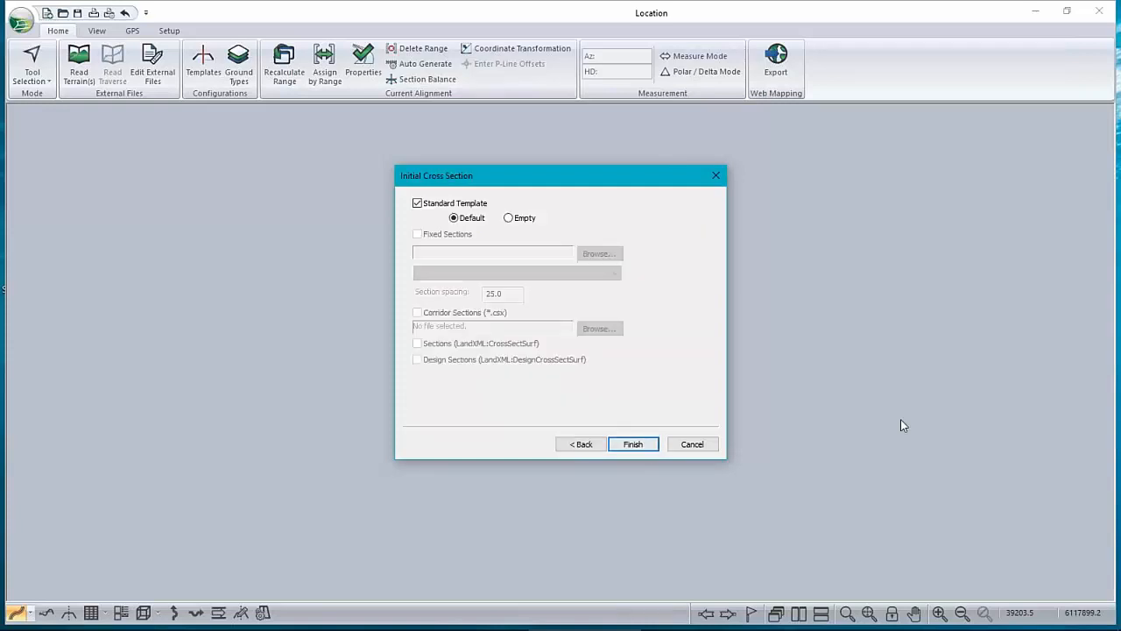
click(634, 445)
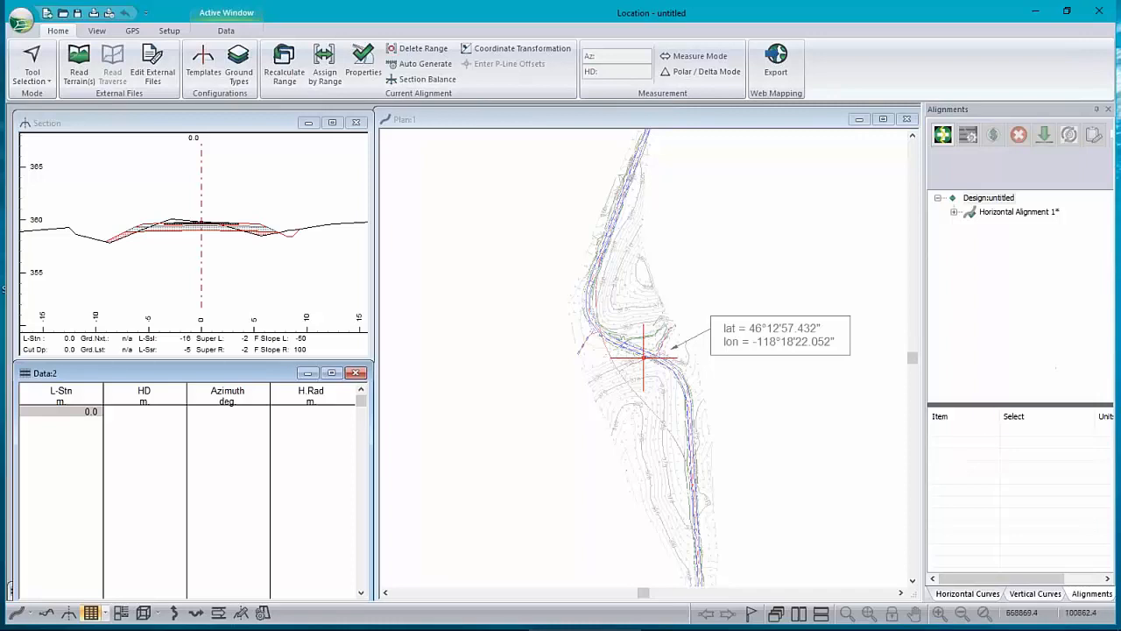
- Open the plan view's background file HartRd Georef.terx in the Terrain module from the background display files
click(170, 31)
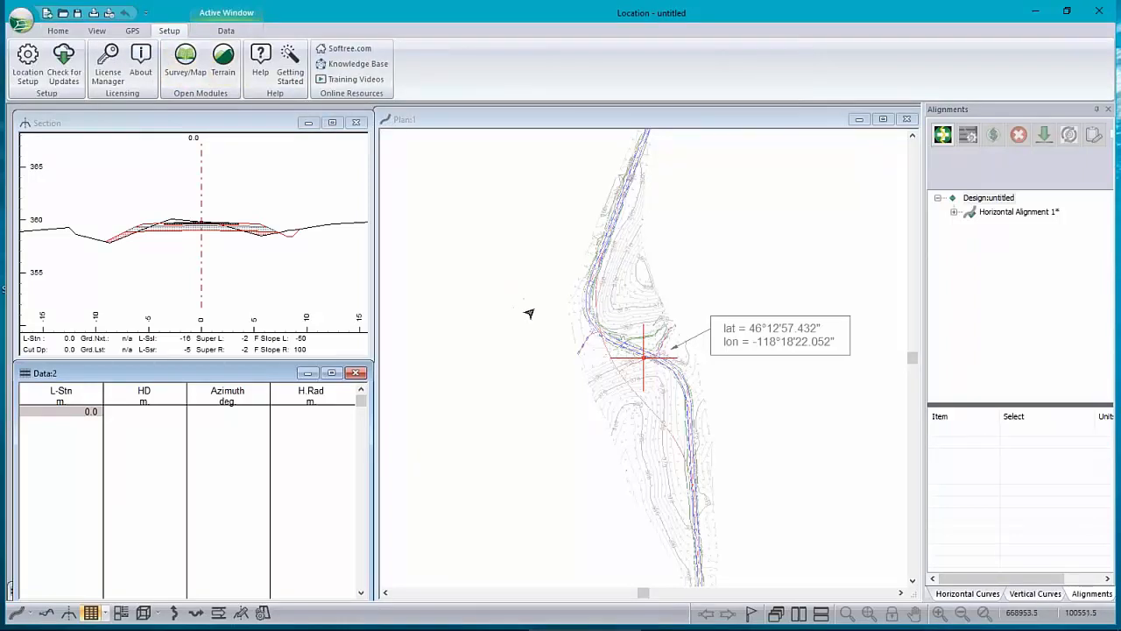
right_click(578, 301)
click(638, 413)
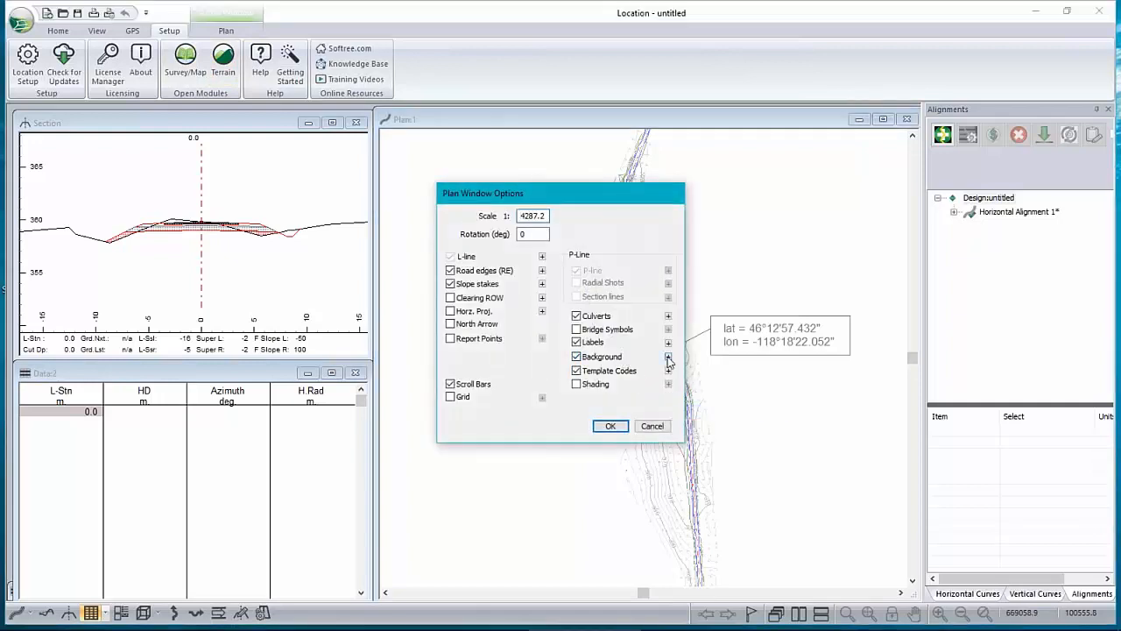
click(668, 357)
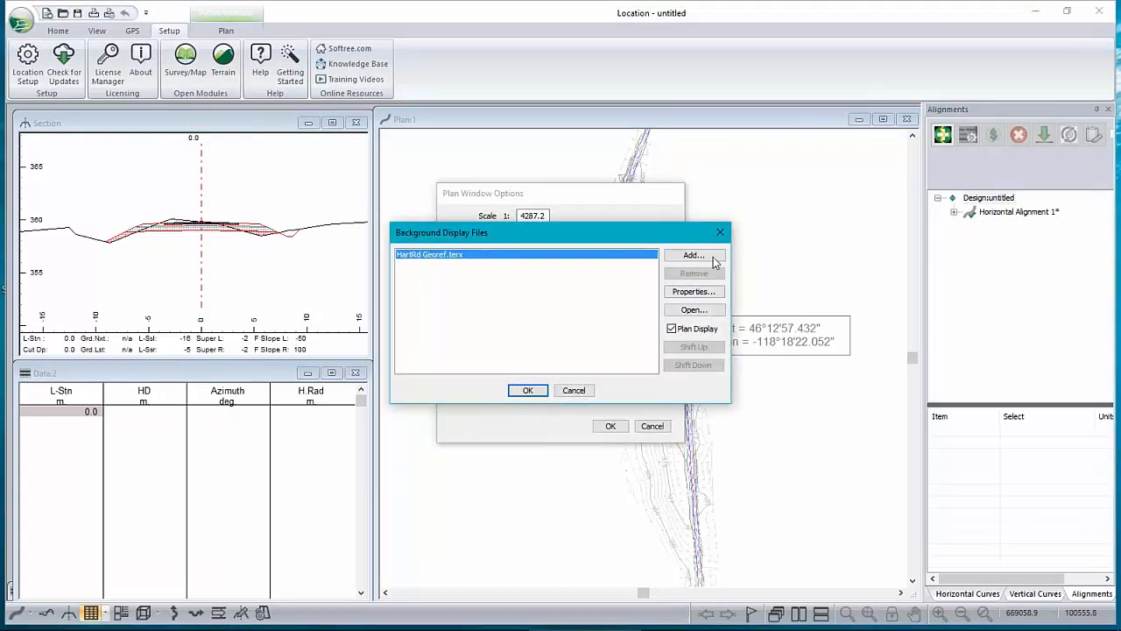
click(695, 311)
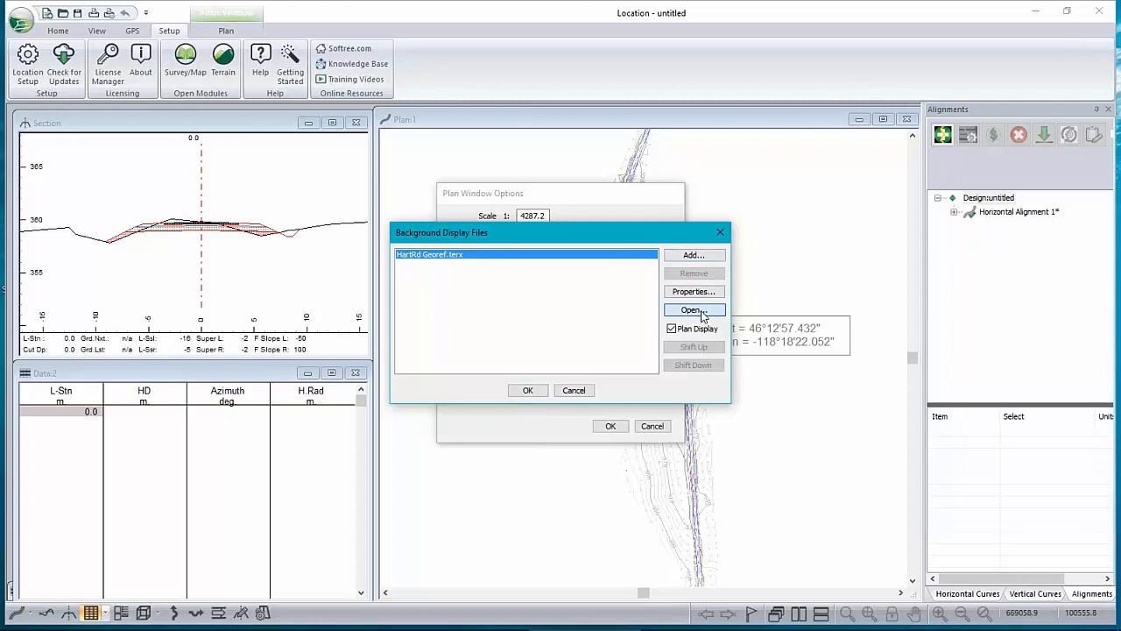
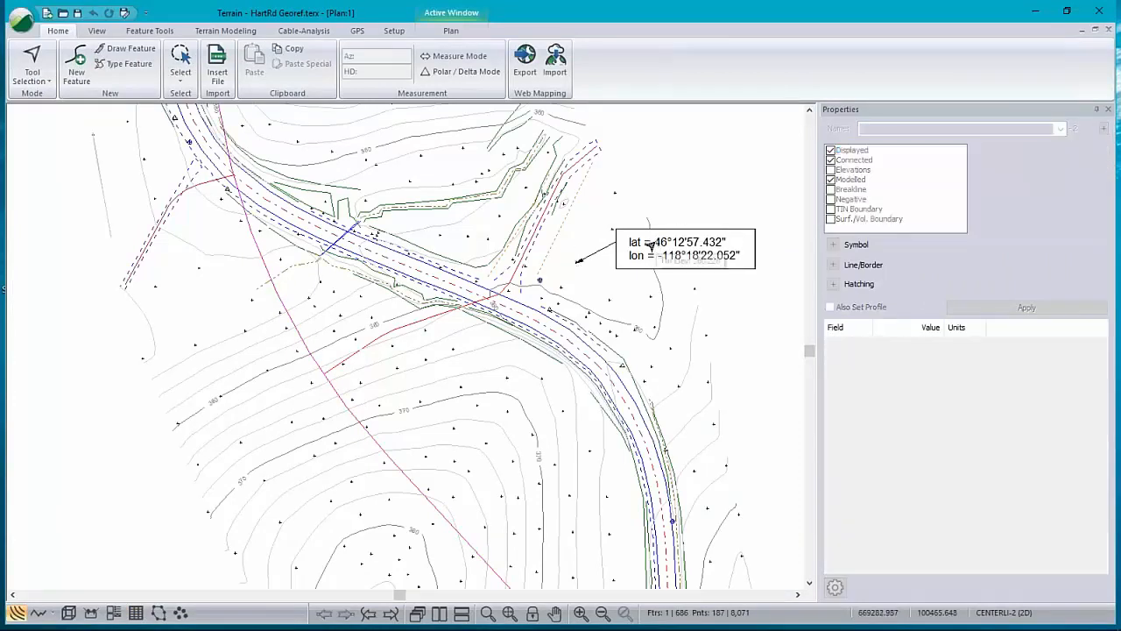
- Delete the boxed latitude/longitude label beside the road in the terrain plan
scroll(632, 247, down, 1)
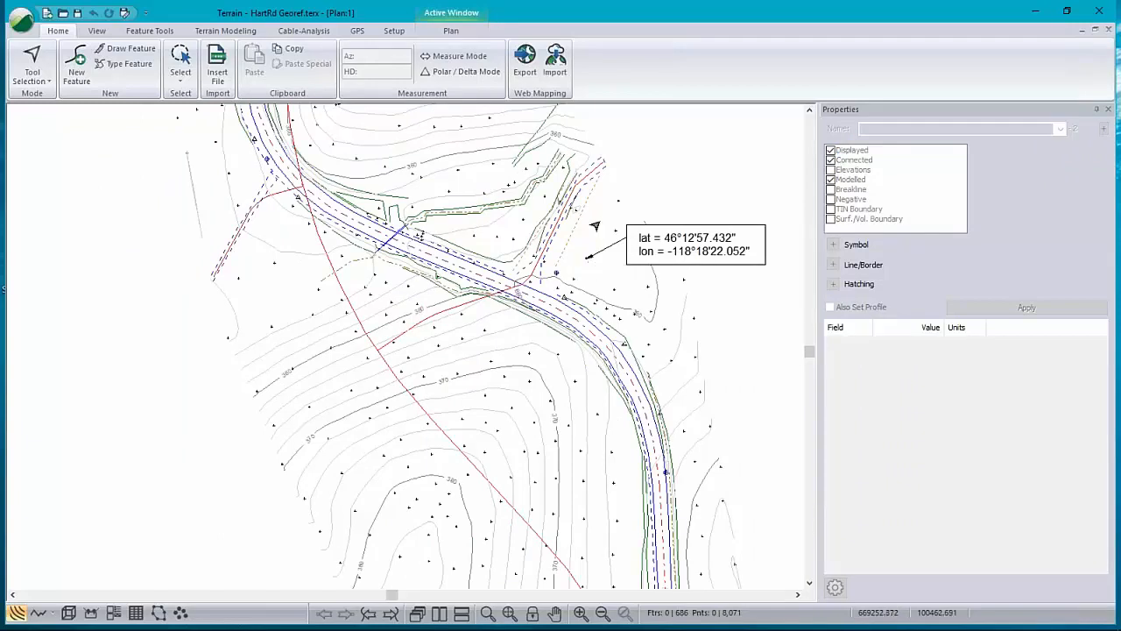
right_click(587, 256)
click(638, 207)
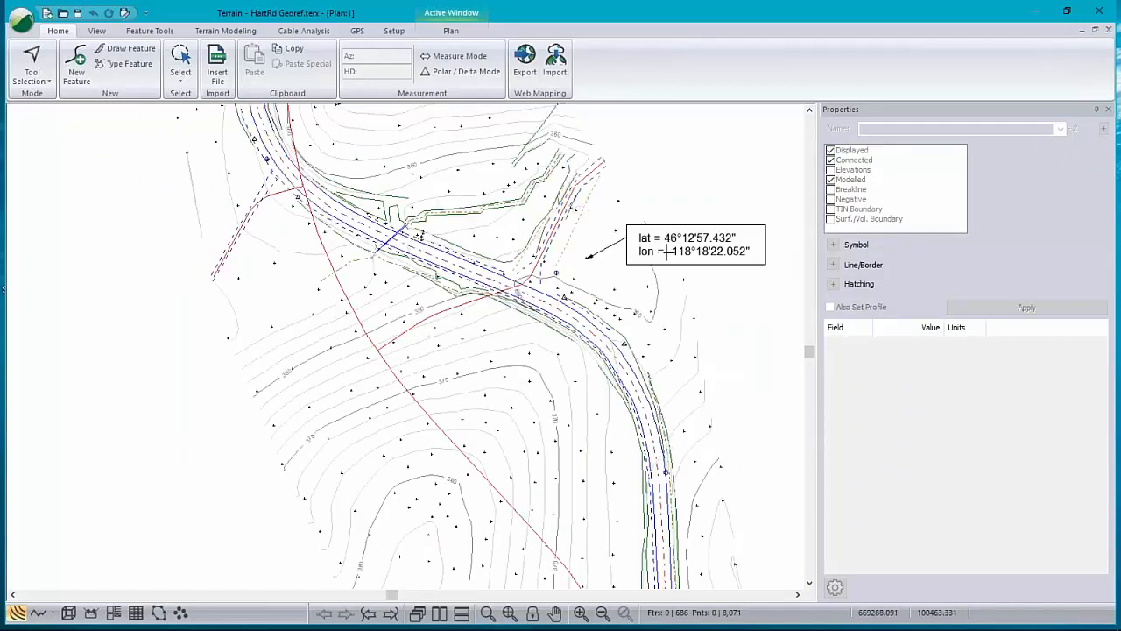
click(721, 237)
key(Delete)
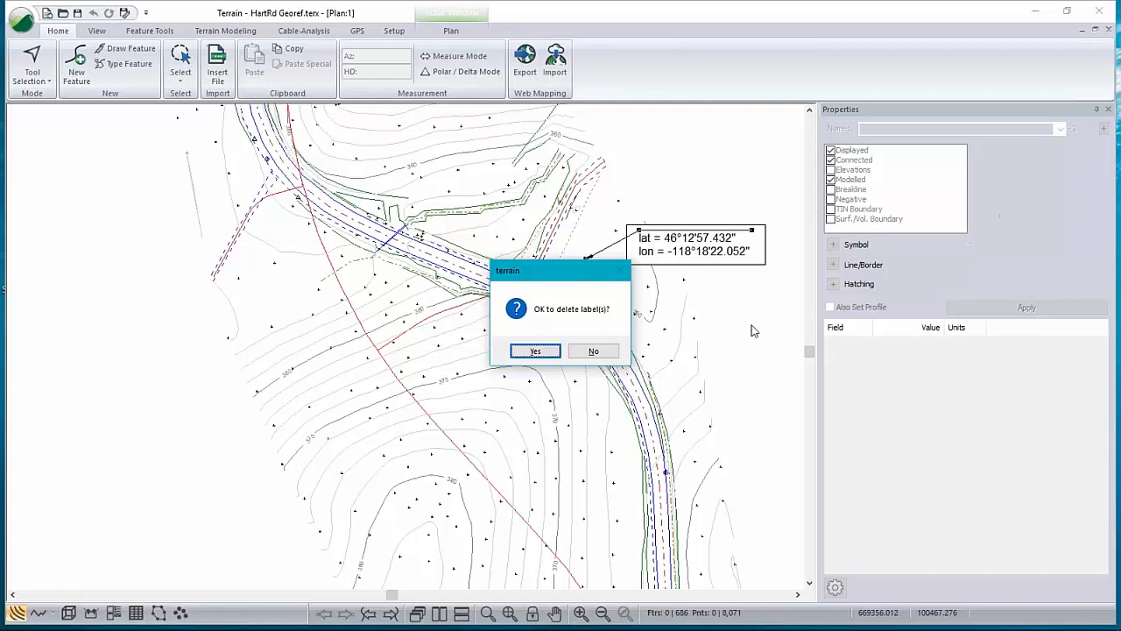
click(533, 351)
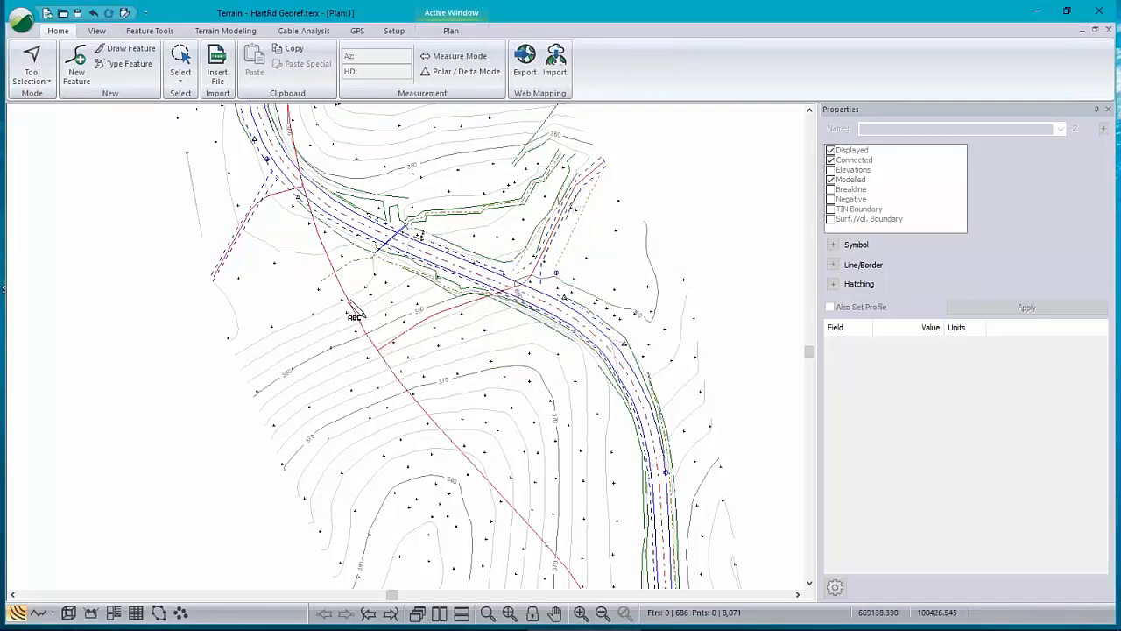
- Select the red CENTERLI-2 feature crossing the hillside and inspect the terrain surface in 3D, returning to the plan view
right_click(330, 269)
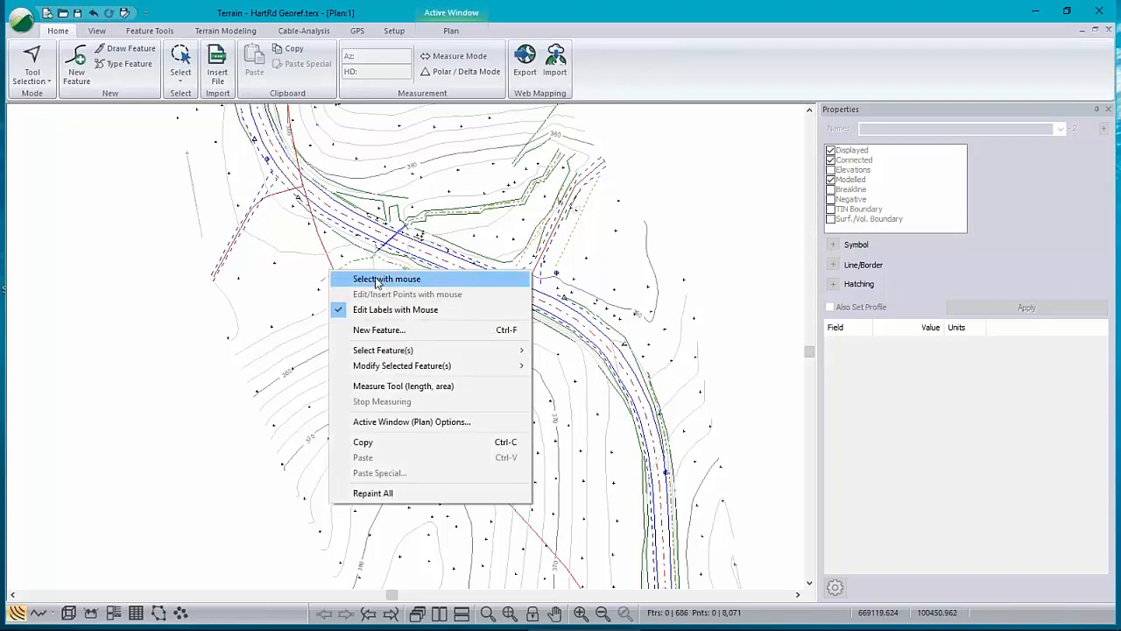
click(375, 279)
click(338, 285)
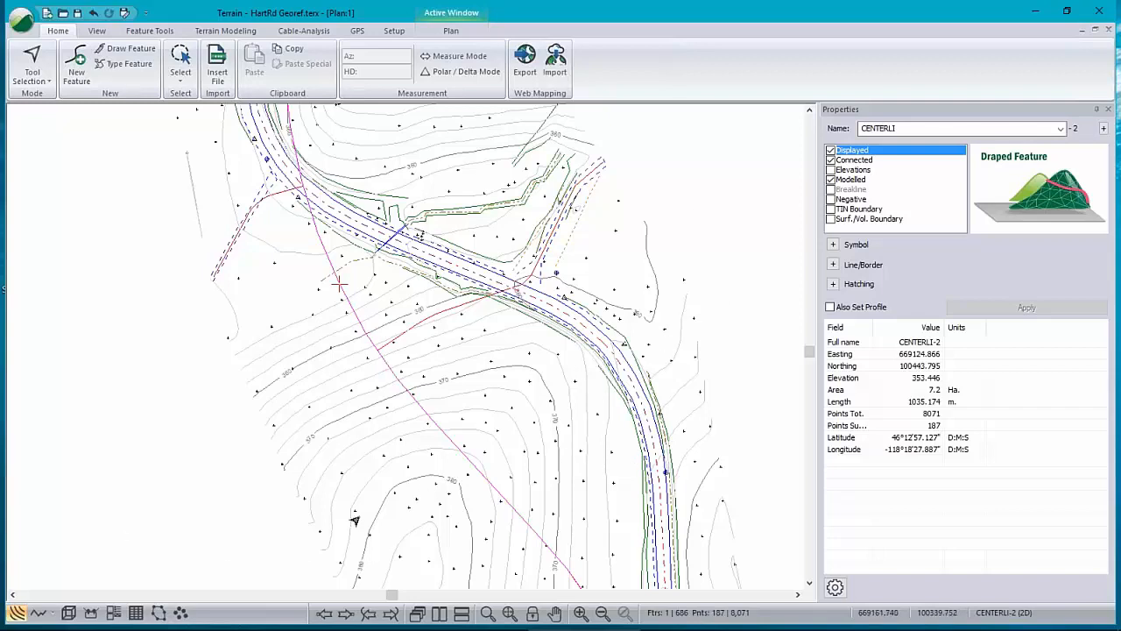
click(69, 613)
drag(493, 497, 518, 532)
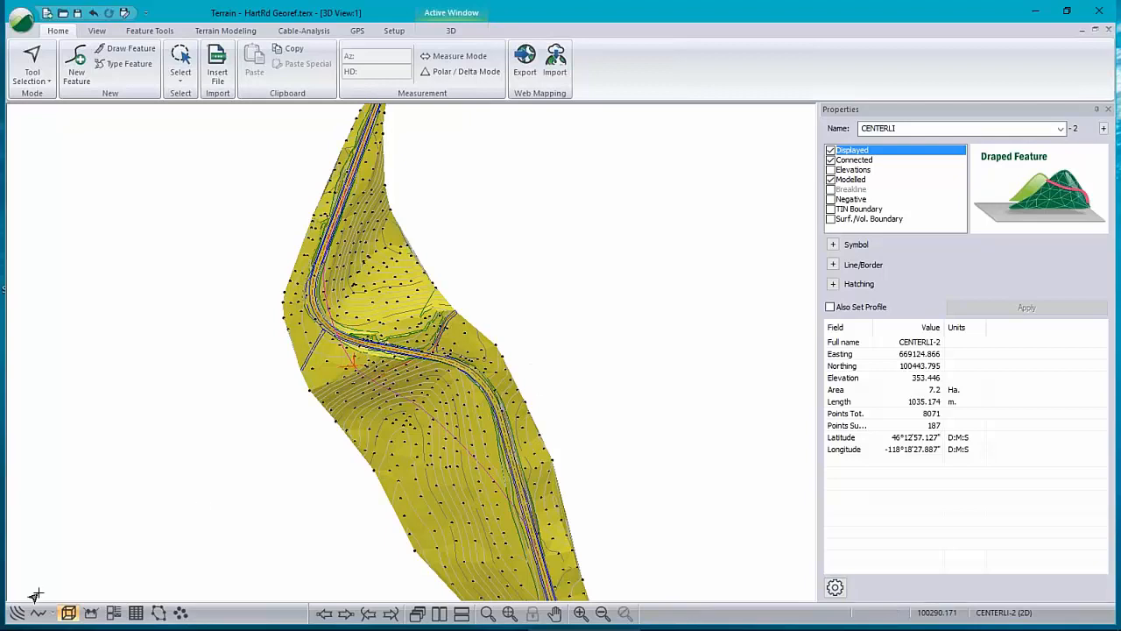
click(17, 613)
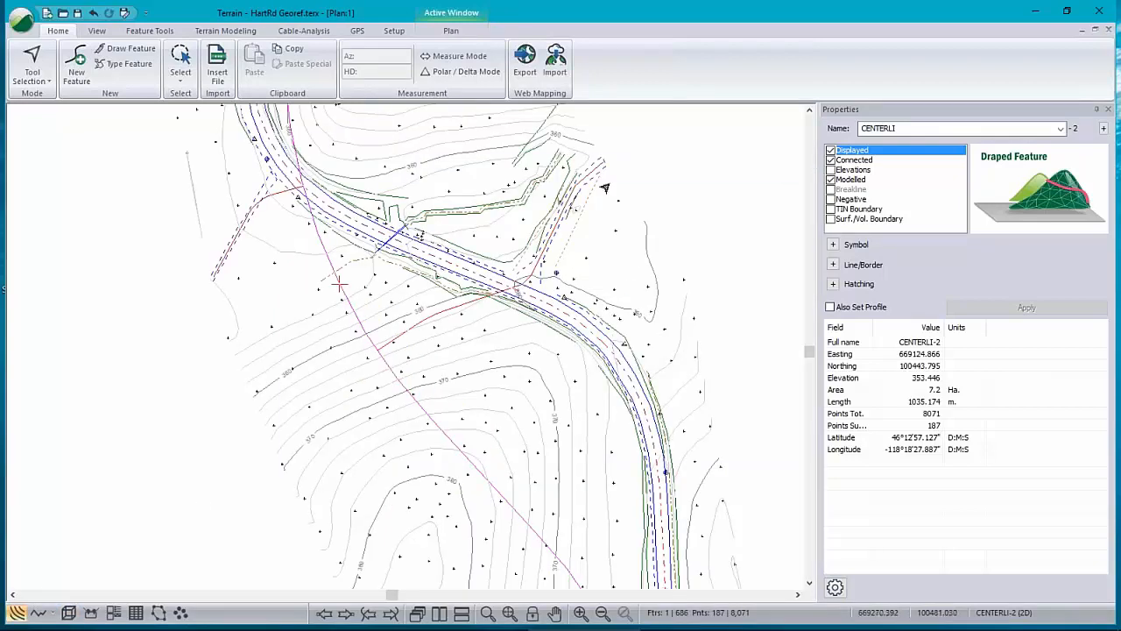
- Check the road location on the live web map using Bing satellite imagery, and close the map without saving an image
click(556, 63)
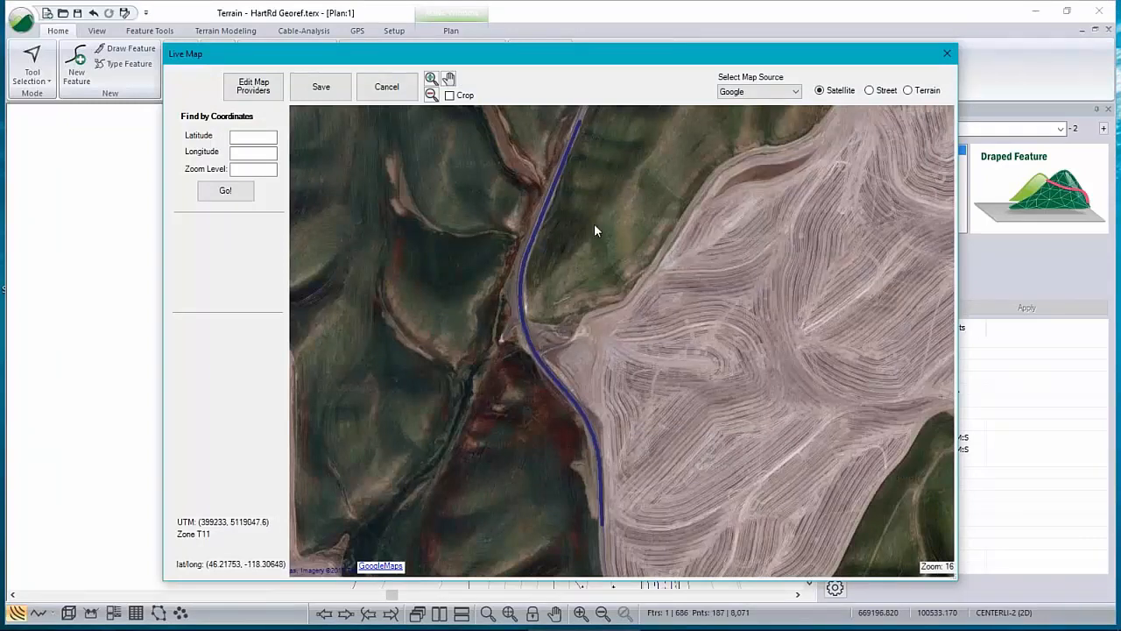
click(769, 92)
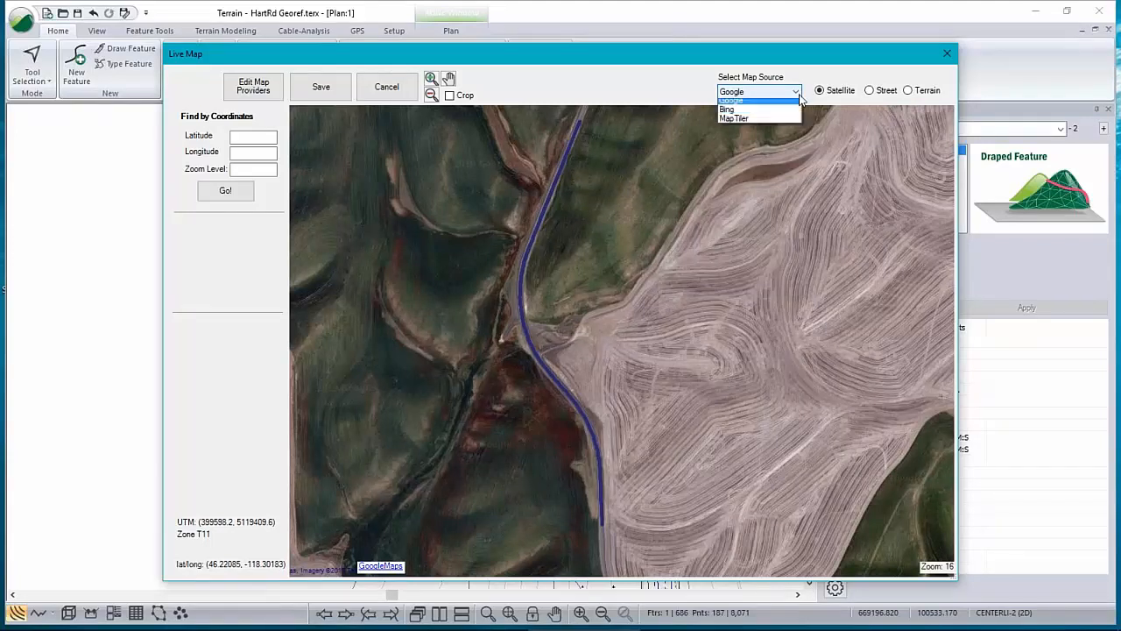
click(761, 115)
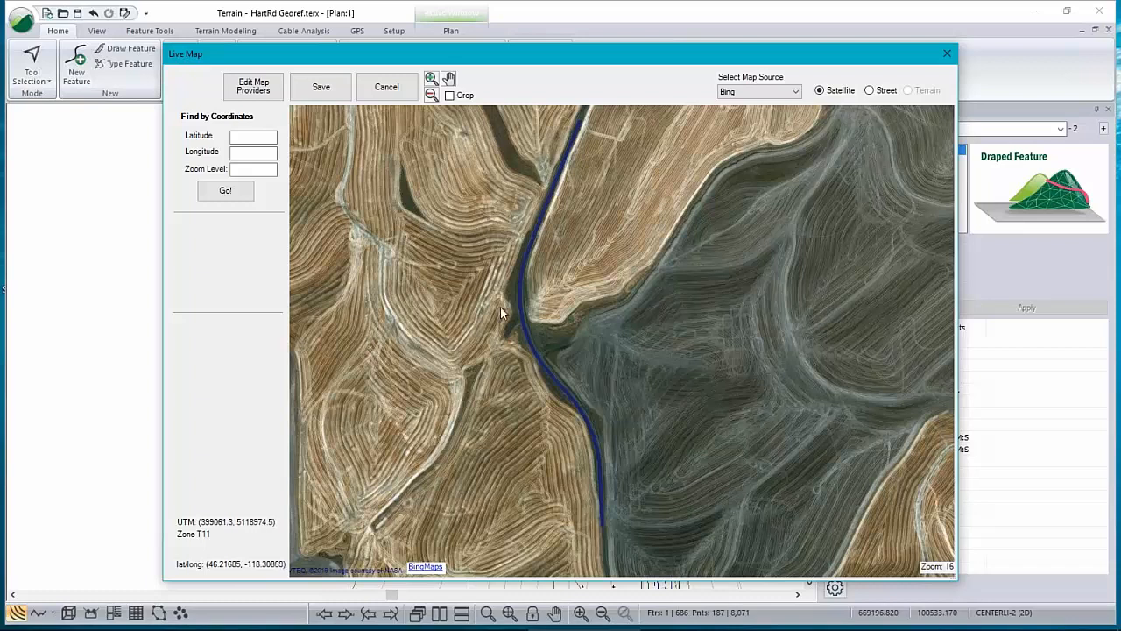
scroll(560, 322, up, 1)
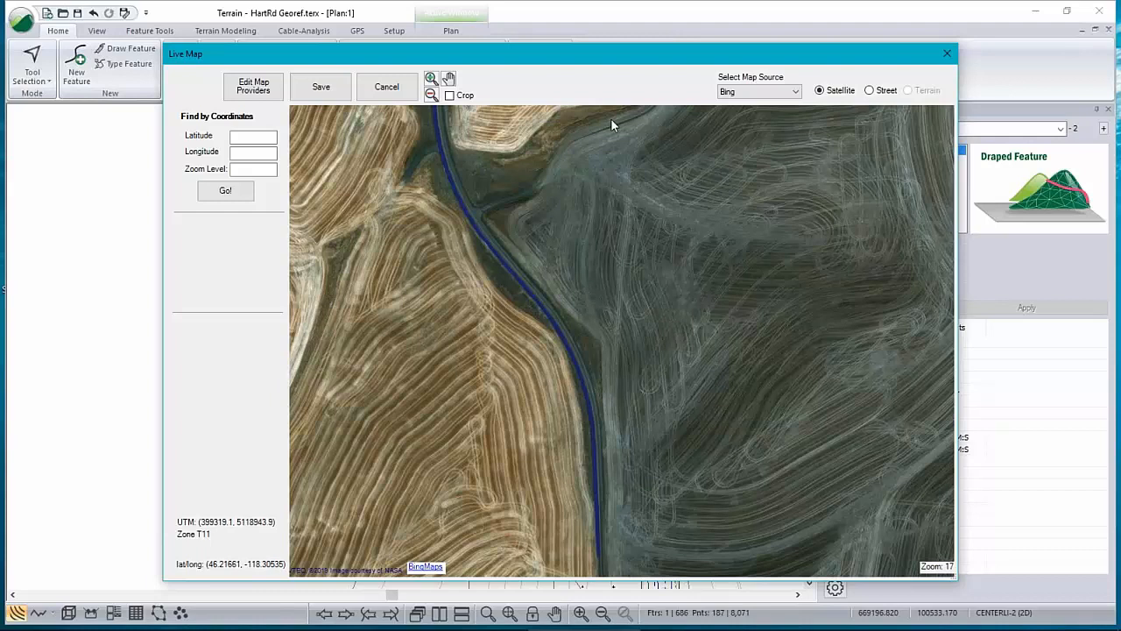
click(952, 54)
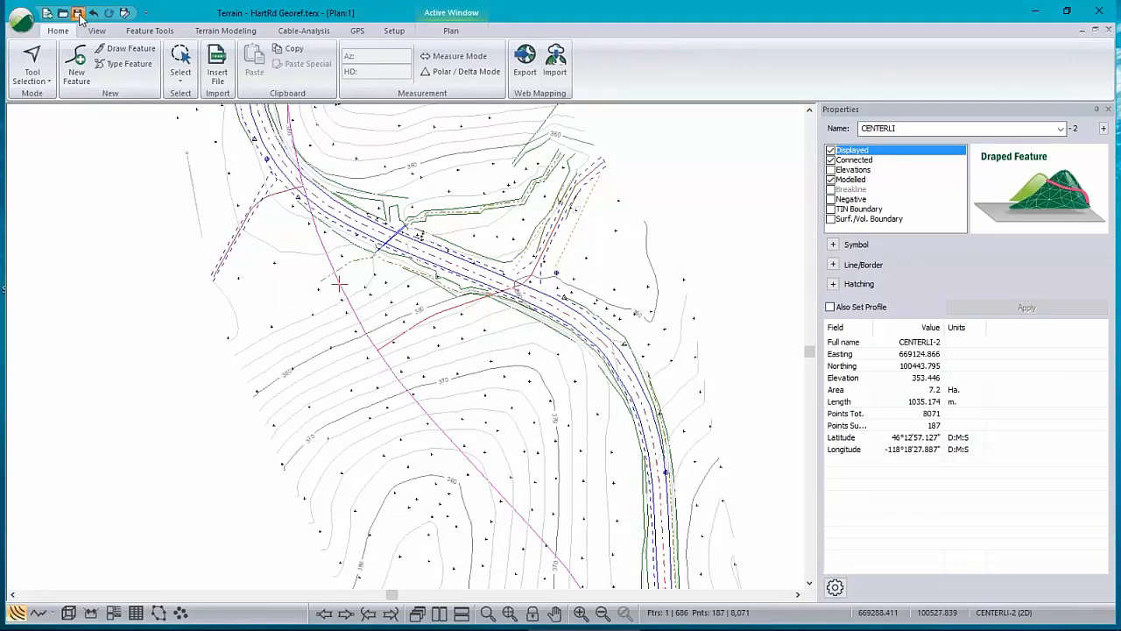
- Switch back to the untitled design in Location
mouse_move(605, 627)
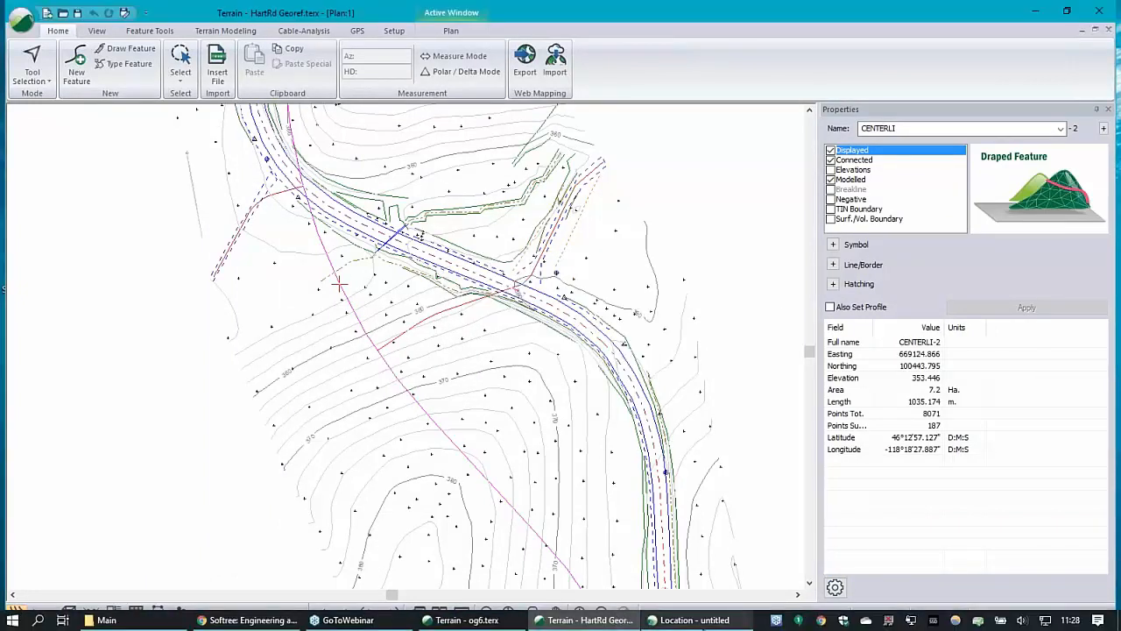
click(697, 620)
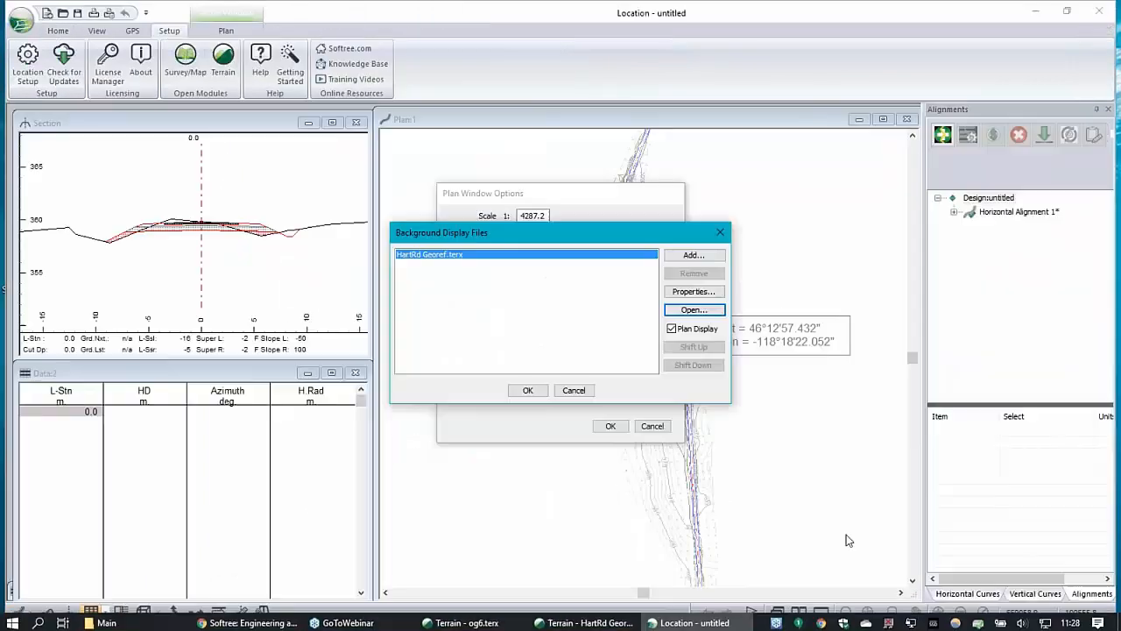
- Leave the background files and plan options unchanged, then reload the modified external terrain file and recalculate all stations
click(574, 390)
click(651, 426)
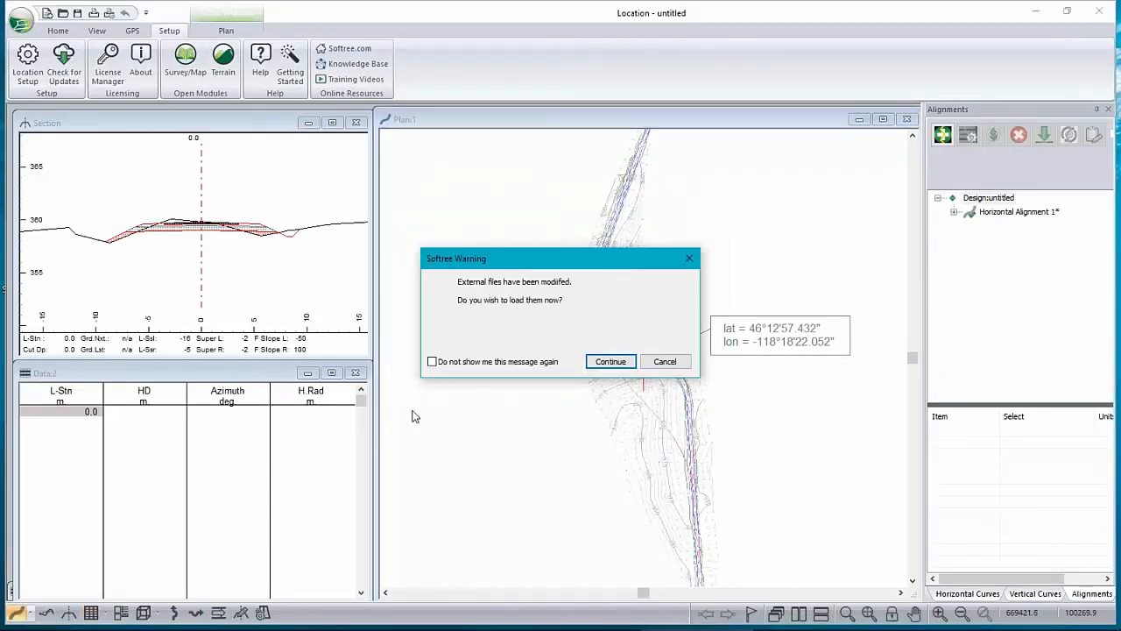
click(611, 361)
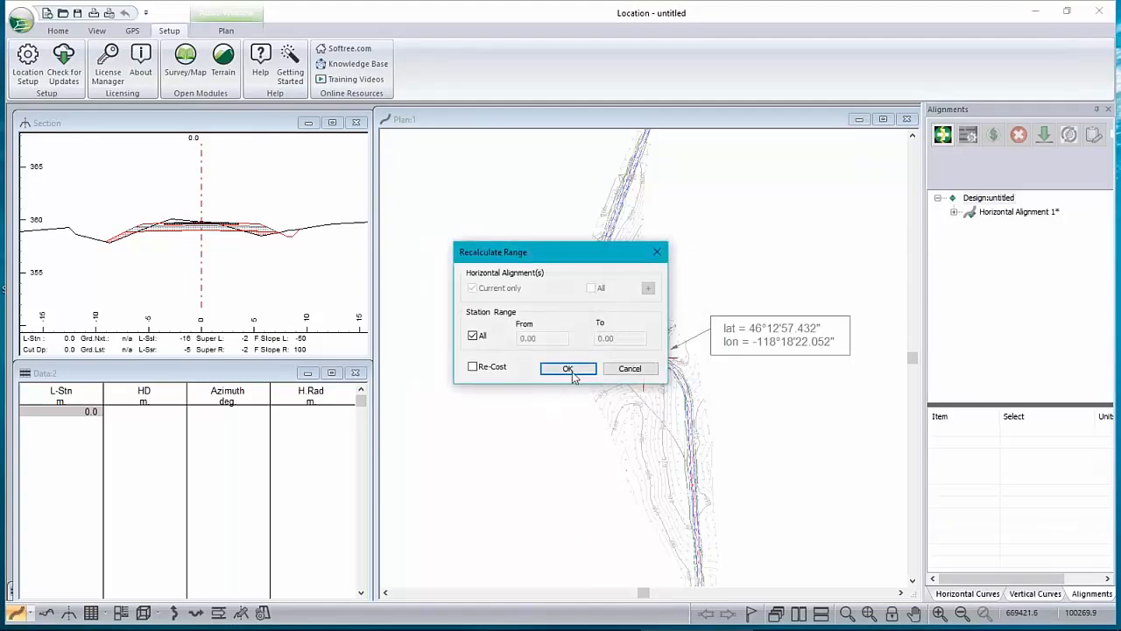
click(568, 369)
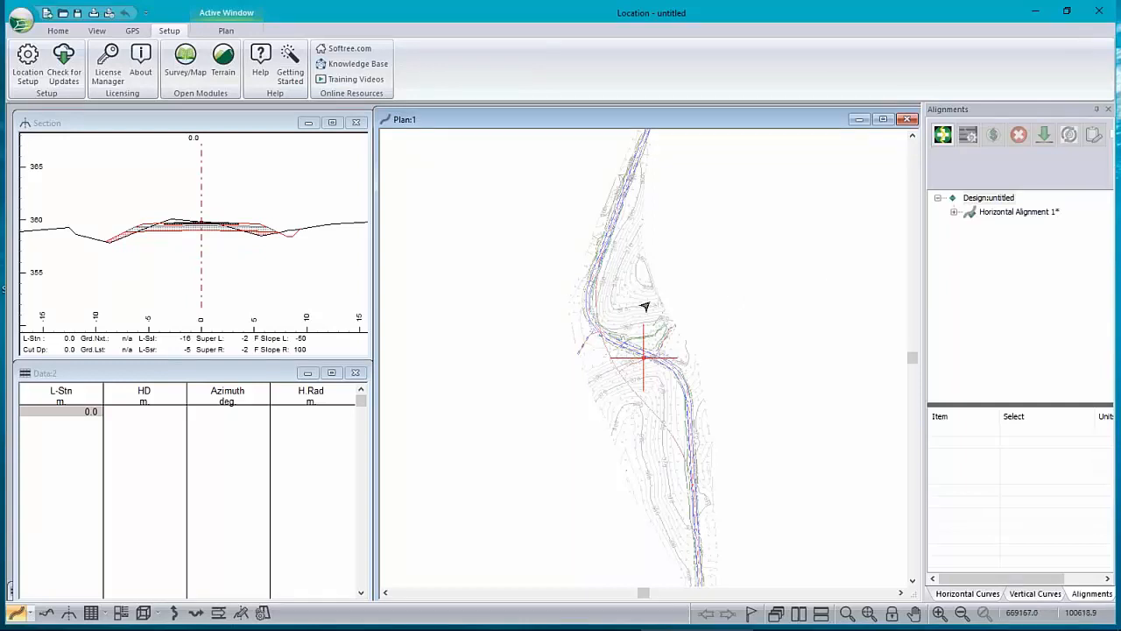
- Use the Add/Edit IP tool to place the alignment's starting point on the existing road centreline, south of the hillside bend
right_click(681, 307)
click(758, 332)
click(698, 537)
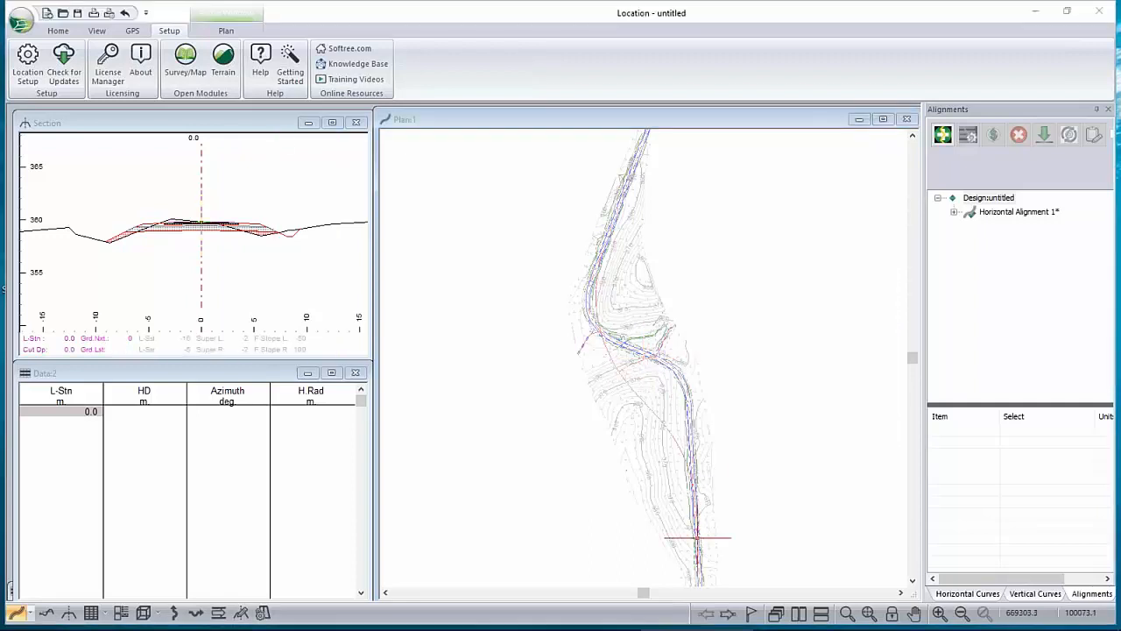
scroll(695, 526, up, 5)
middle_drag(680, 542, 690, 376)
drag(665, 421, 658, 350)
scroll(663, 299, down, 2)
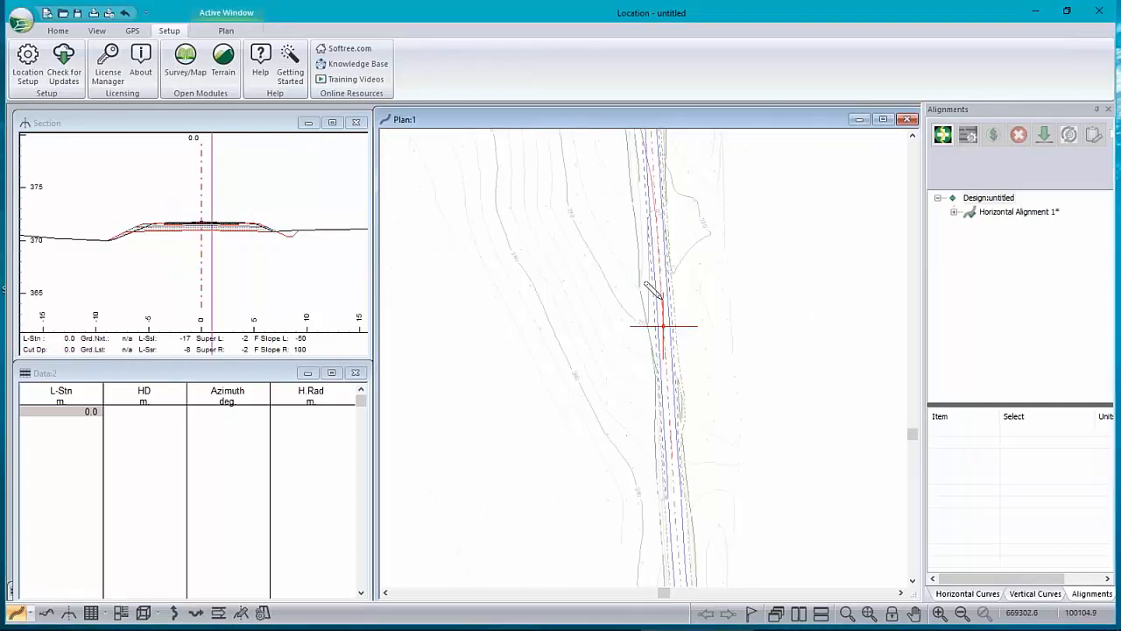
scroll(621, 415, down, 2)
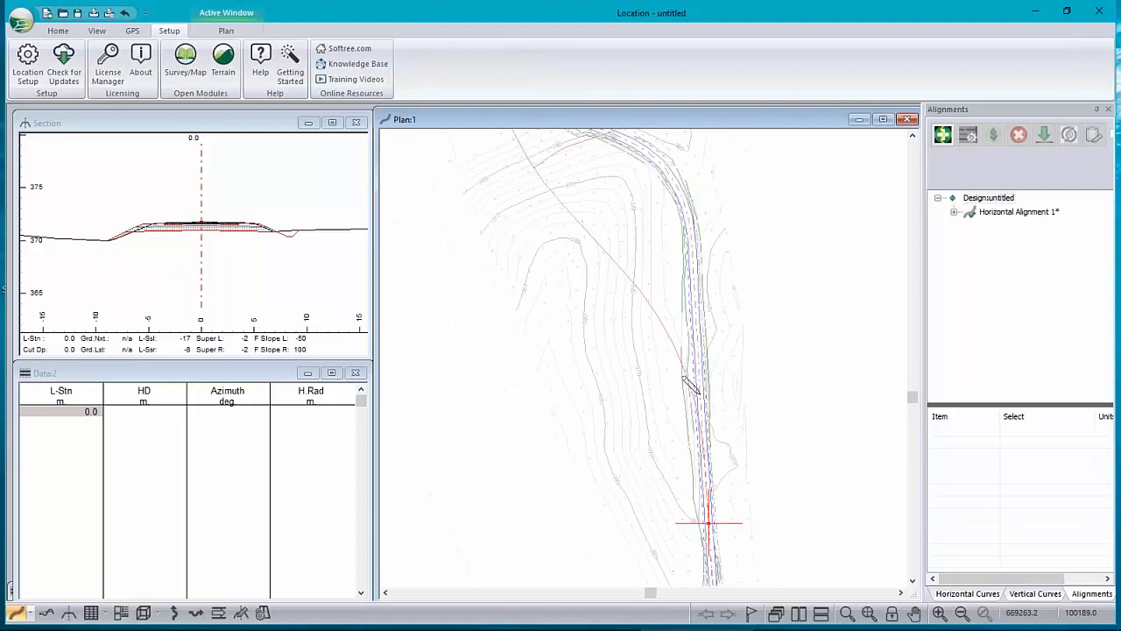
- Add an IP with the Add/Edit IP tool on the hillside contours west of the existing road
mouse_move(664, 296)
right_click(787, 261)
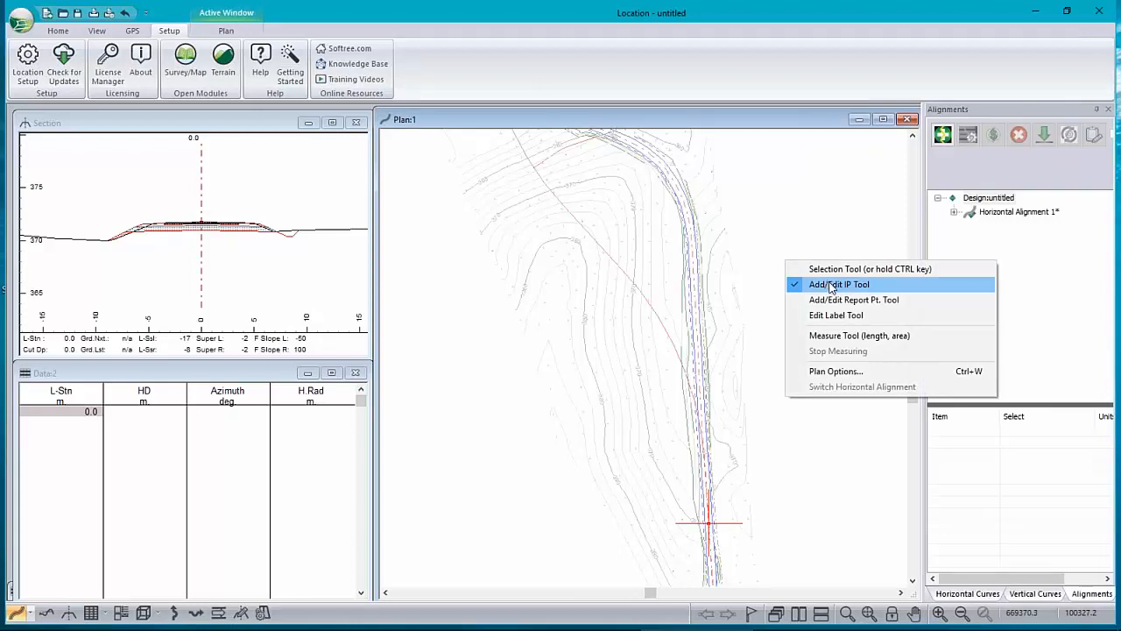
click(830, 286)
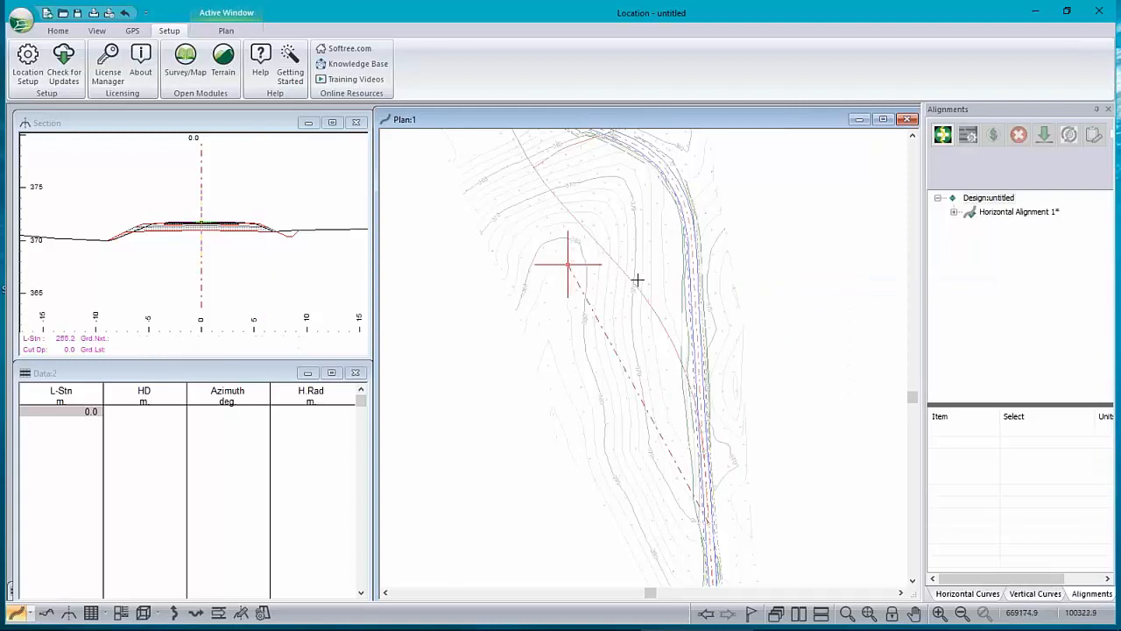
- Place the second IP of the horizontal alignment on the existing road, about 211 m from the start
click(693, 290)
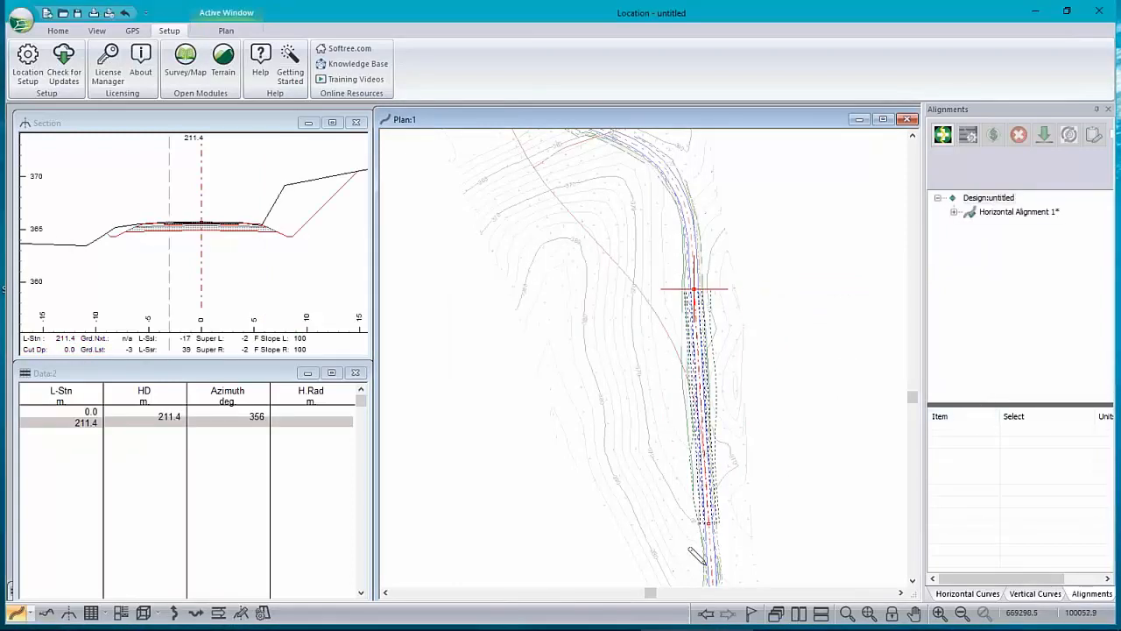
mouse_move(676, 285)
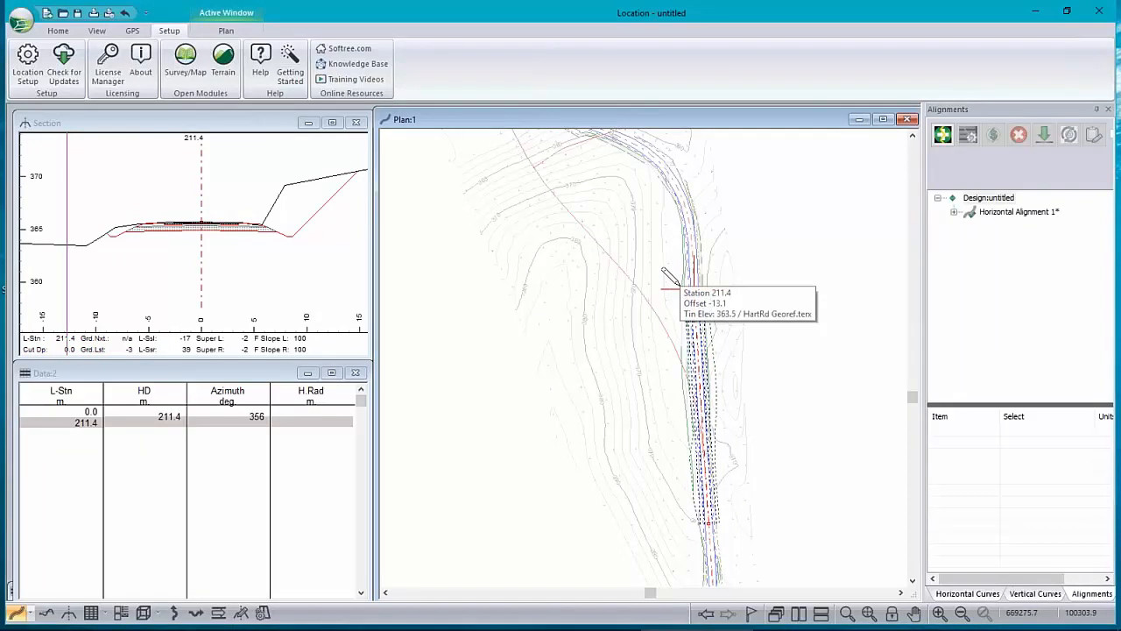
mouse_move(201, 226)
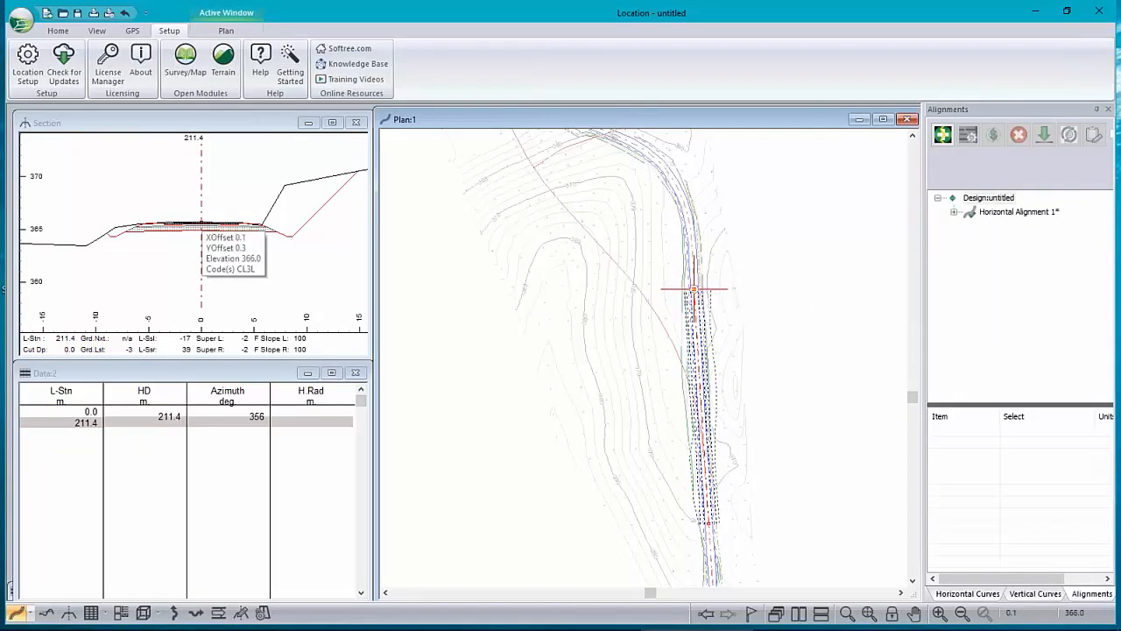
- Load the H. curves.dlt screen layout from the Softree layouts
click(96, 30)
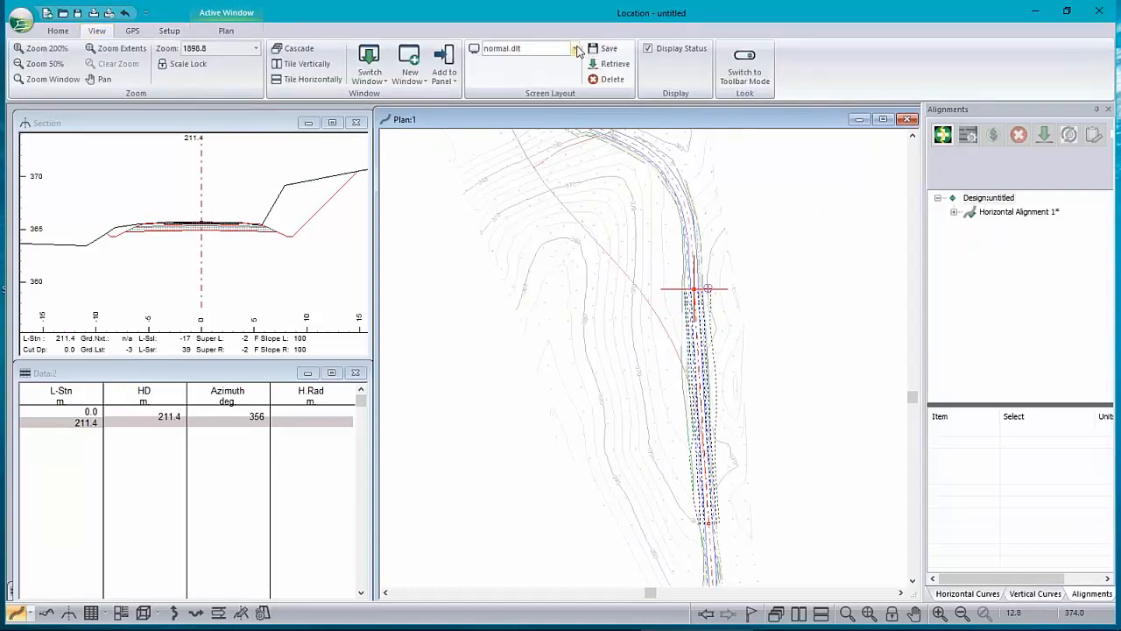
click(576, 49)
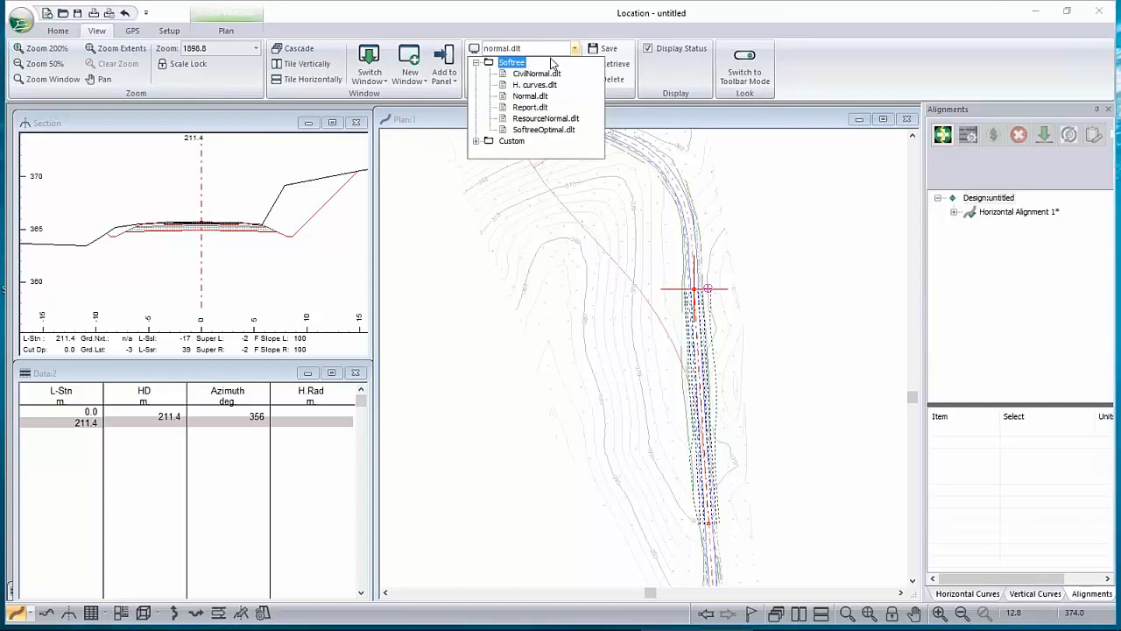
click(533, 85)
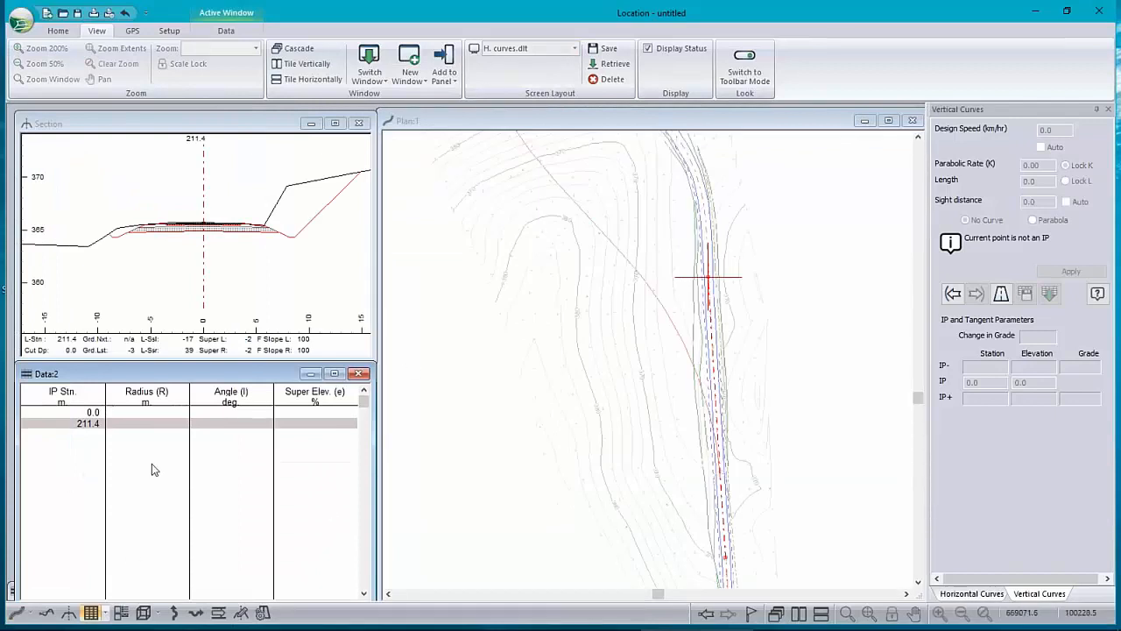
- Add a third IP outside the road's western bend at about station 488 and a fourth on the northern stretch at about 750
middle_drag(604, 364, 680, 541)
scroll(615, 383, up, 1)
drag(615, 381, 489, 213)
click(489, 214)
middle_drag(594, 232, 626, 543)
scroll(625, 543, down, 1)
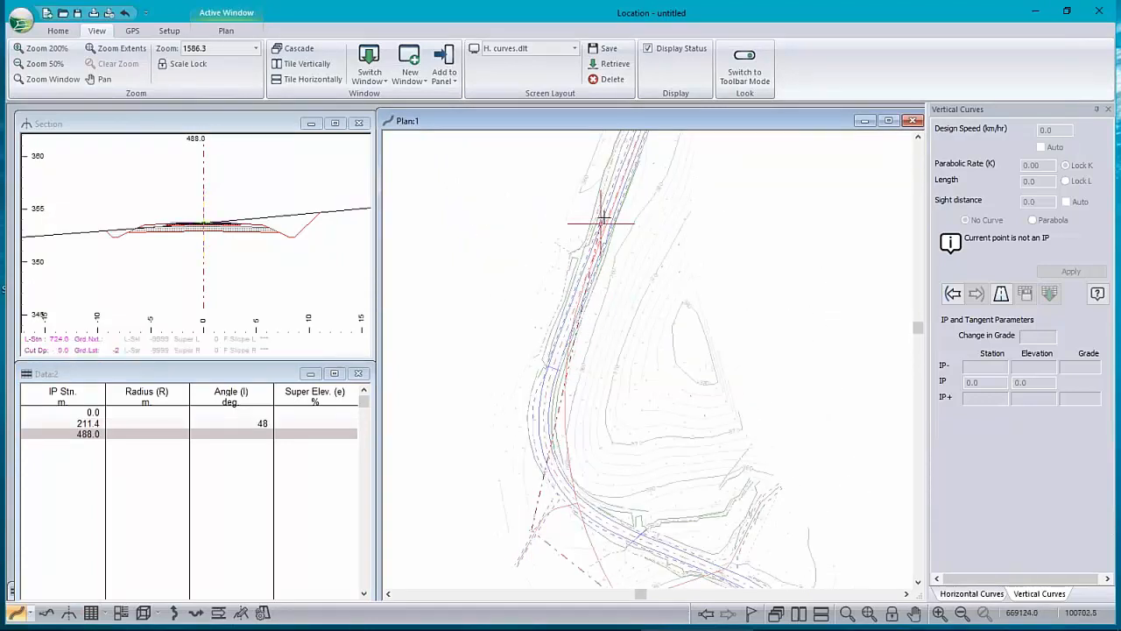
click(617, 192)
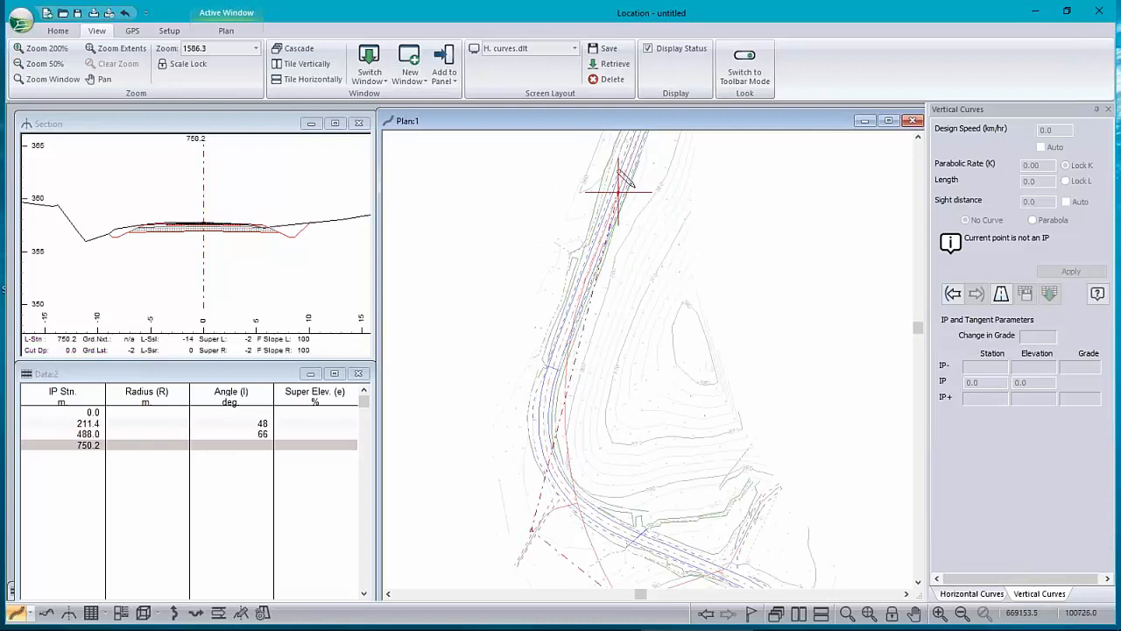
- Adjust the last IP on the northern road stretch to about station 750.4
scroll(595, 202, up, 3)
scroll(627, 191, up, 1)
drag(578, 207, 571, 205)
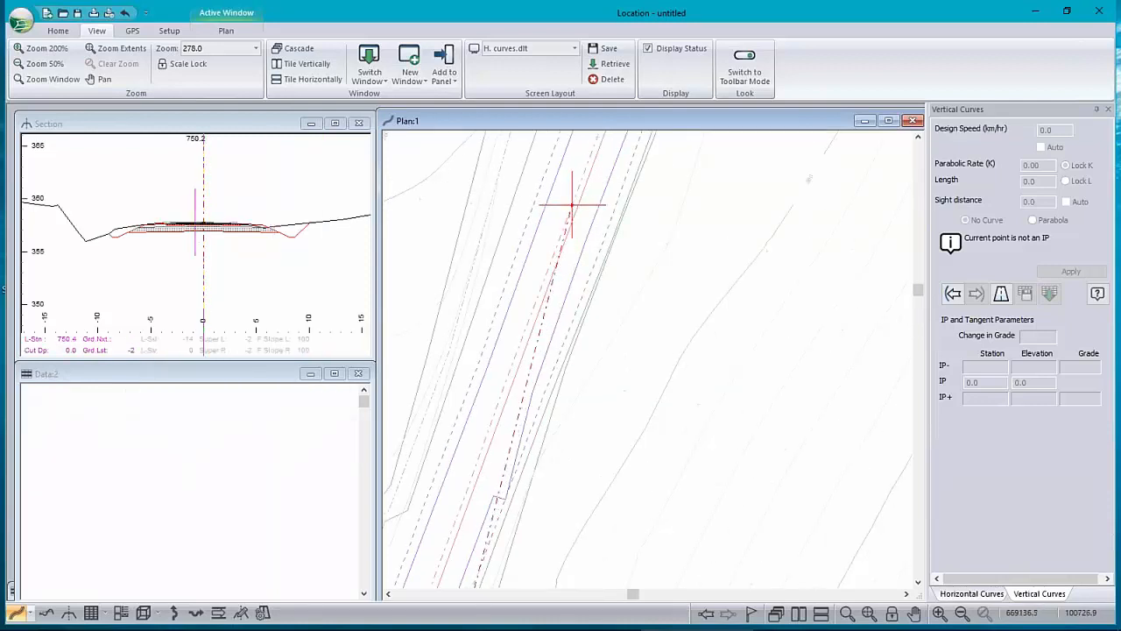
scroll(632, 308, down, 2)
scroll(632, 311, down, 3)
scroll(605, 377, down, 8)
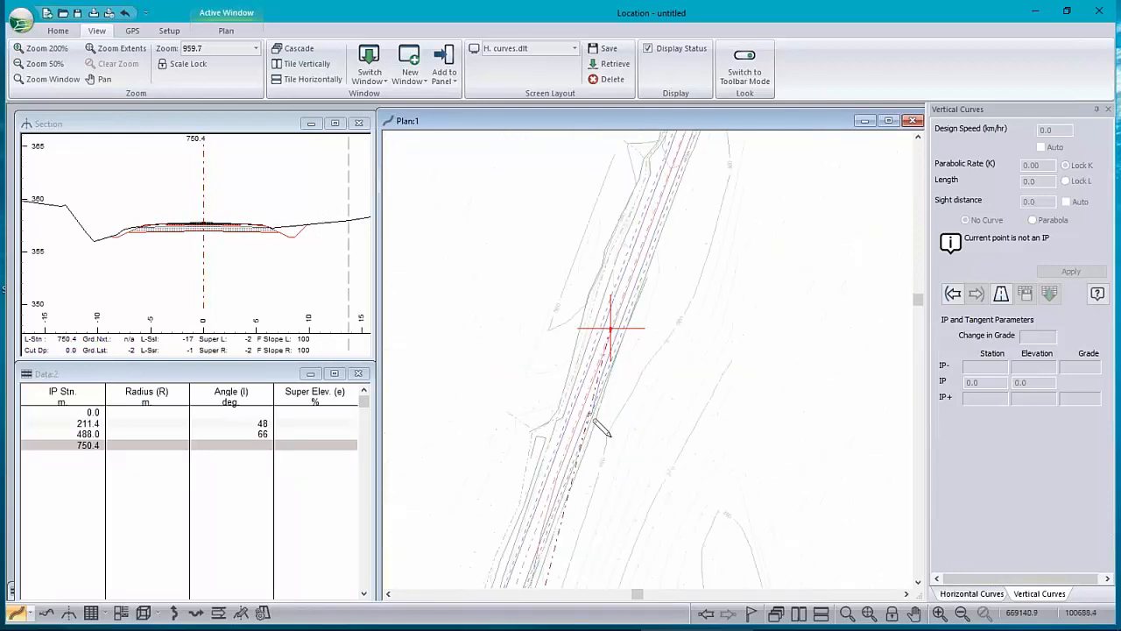
- Move the third IP, outside the western bend, to about station 527.4
middle_drag(648, 529, 644, 264)
scroll(565, 510, down, 1)
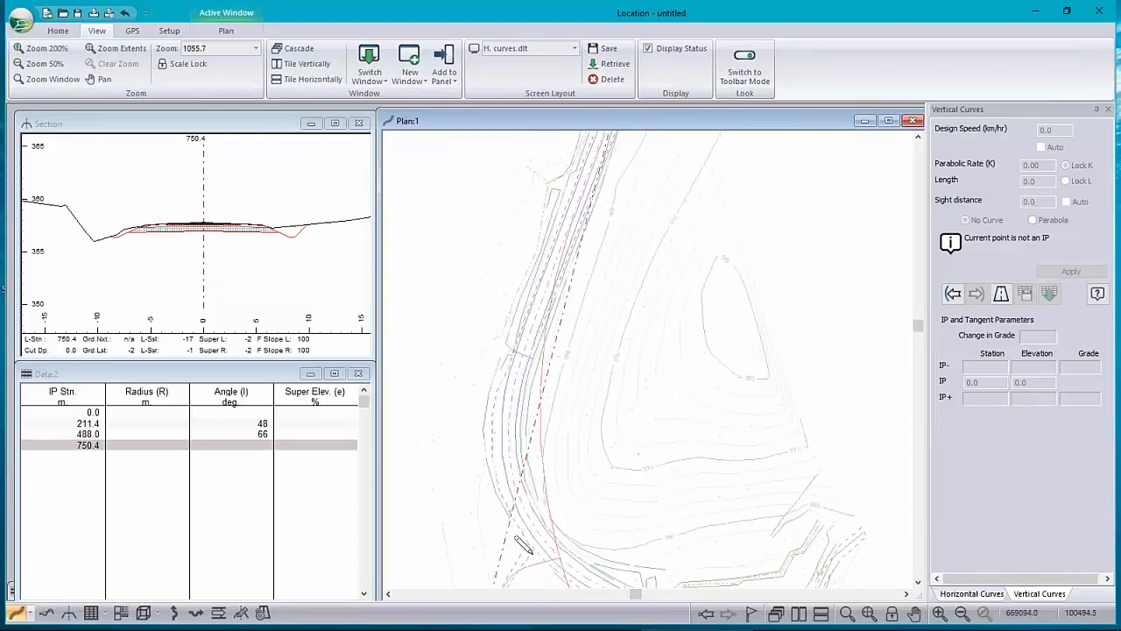
scroll(621, 388, down, 1)
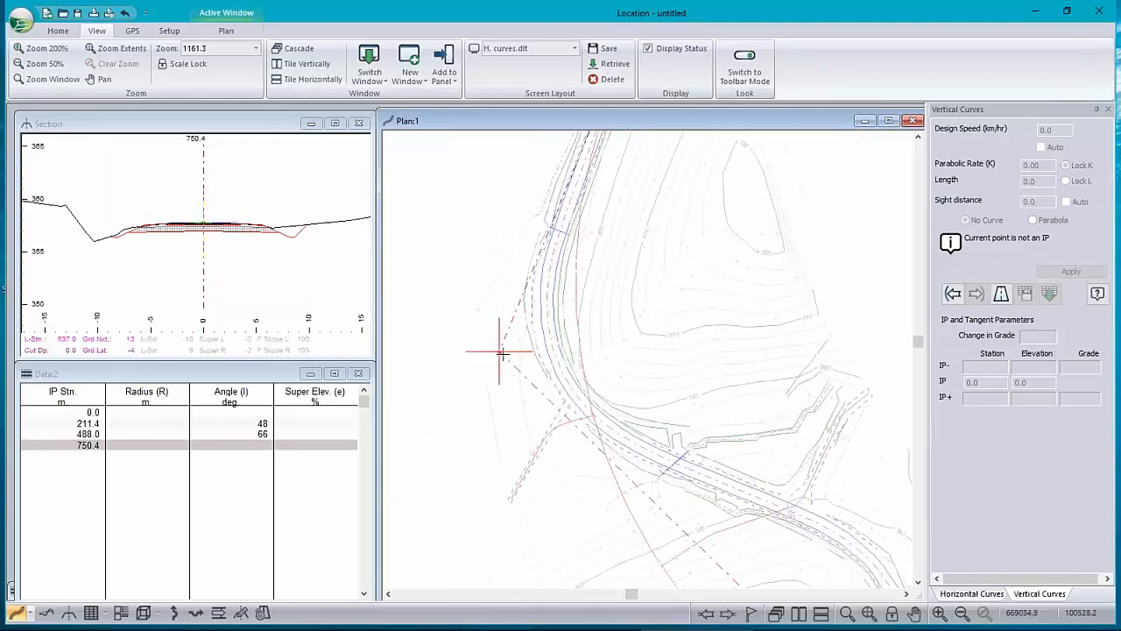
scroll(709, 385, down, 7)
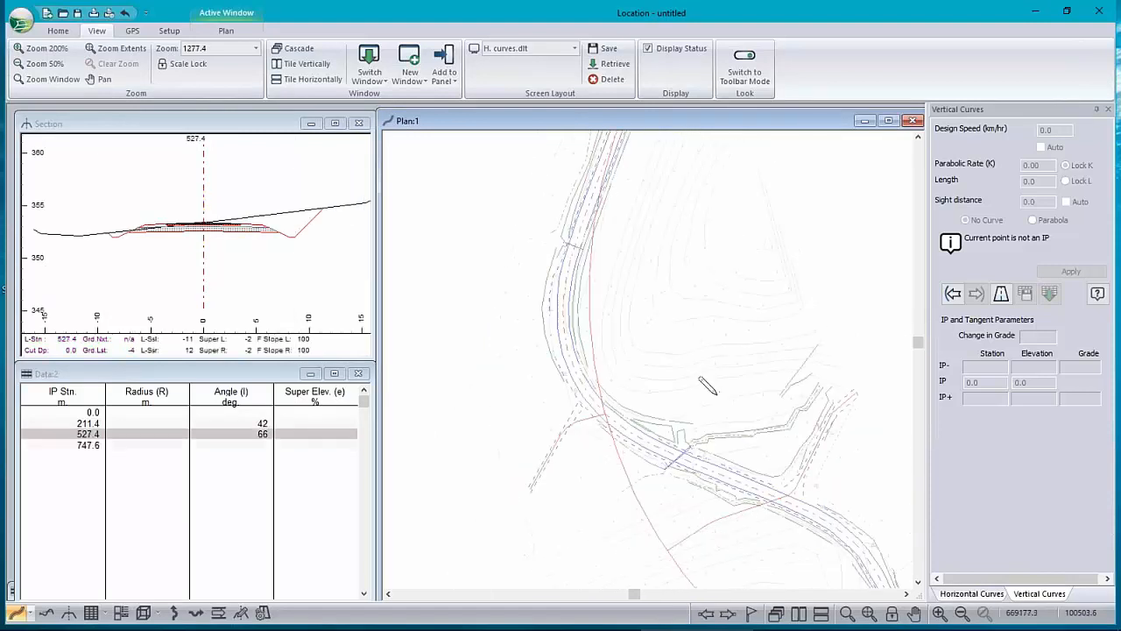
middle_drag(699, 387, 626, 313)
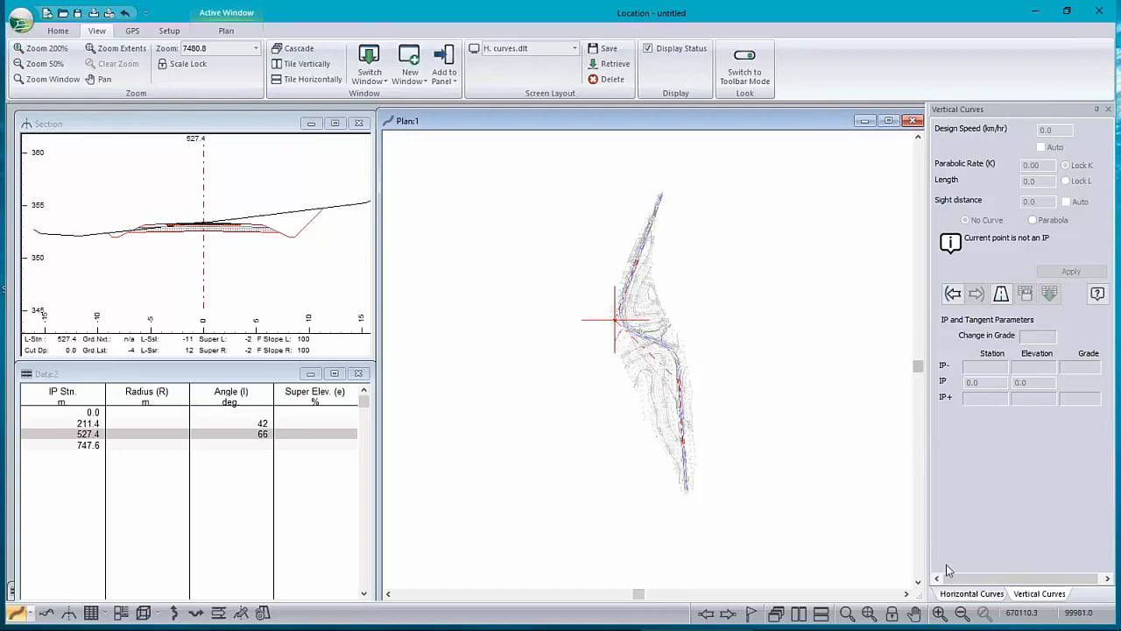
- Show the horizontal curve settings for the second IP and retrieve the default circular curve with 80 km/hr design speed and 250 m radius
click(970, 593)
click(956, 427)
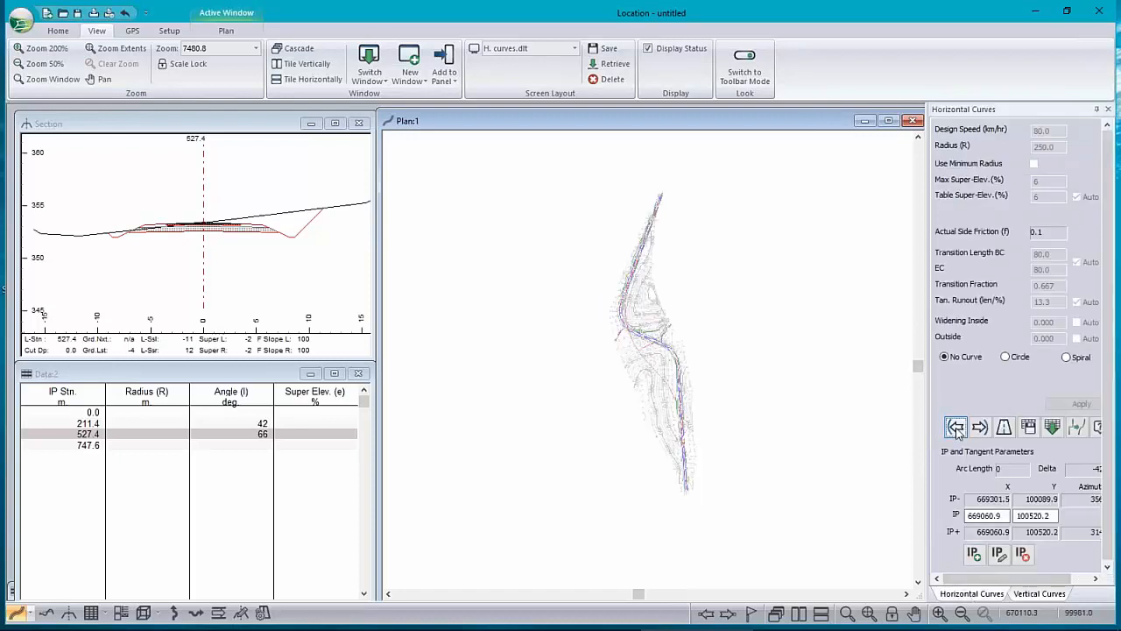
click(1053, 426)
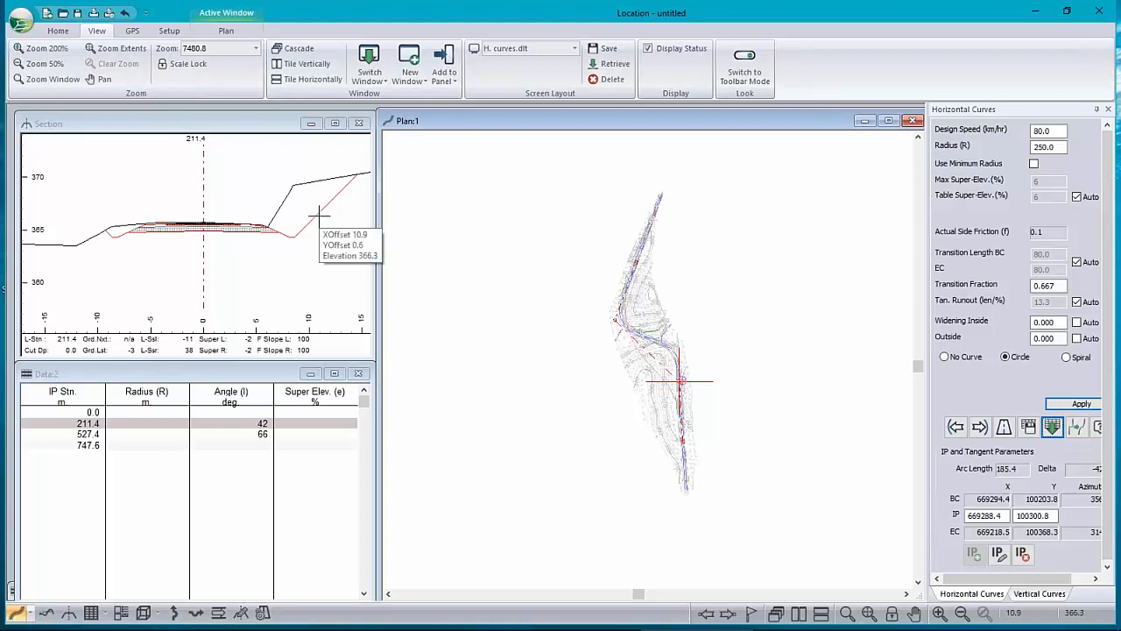
- Look through the section's Template Editor and its template table files, including Normal.TPL, and close it without loading a table
right_click(199, 195)
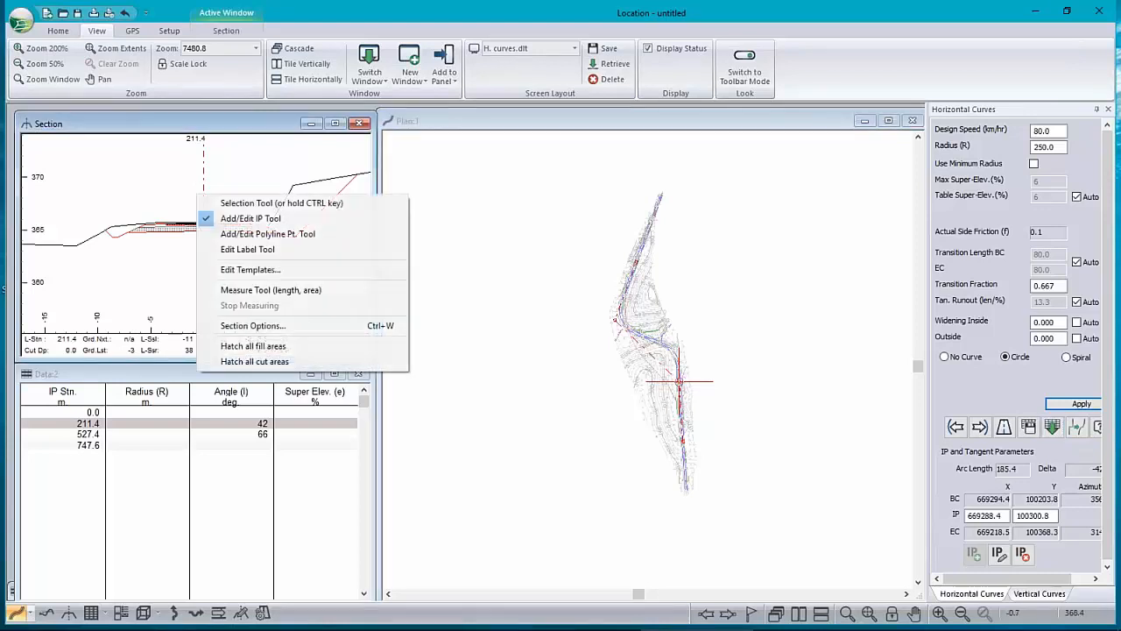
click(264, 275)
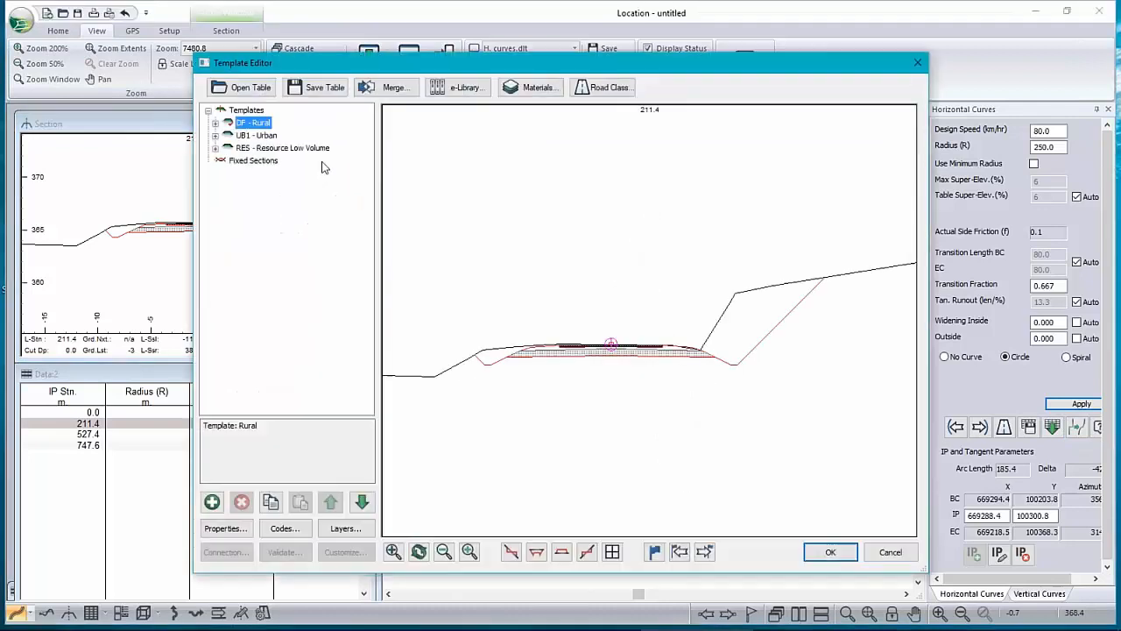
click(251, 88)
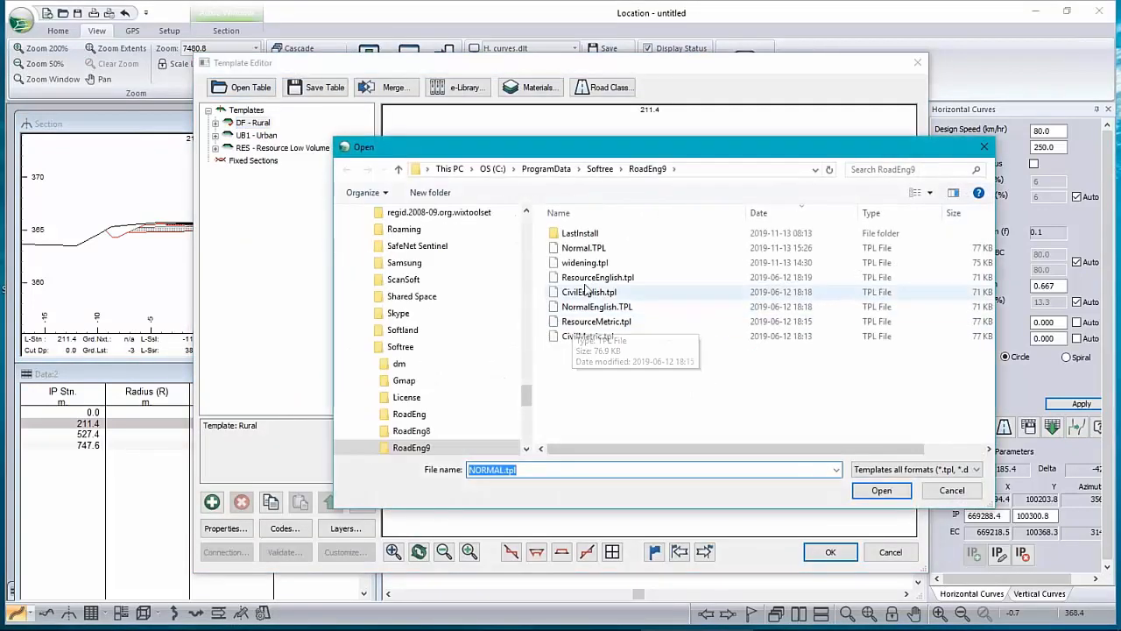
click(584, 248)
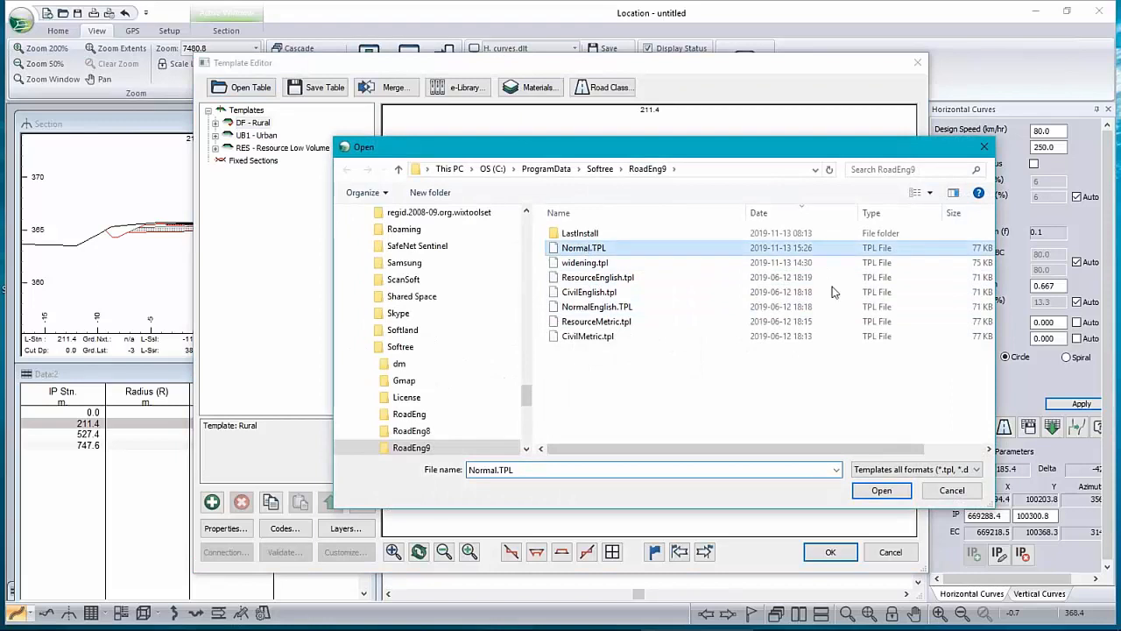
click(954, 490)
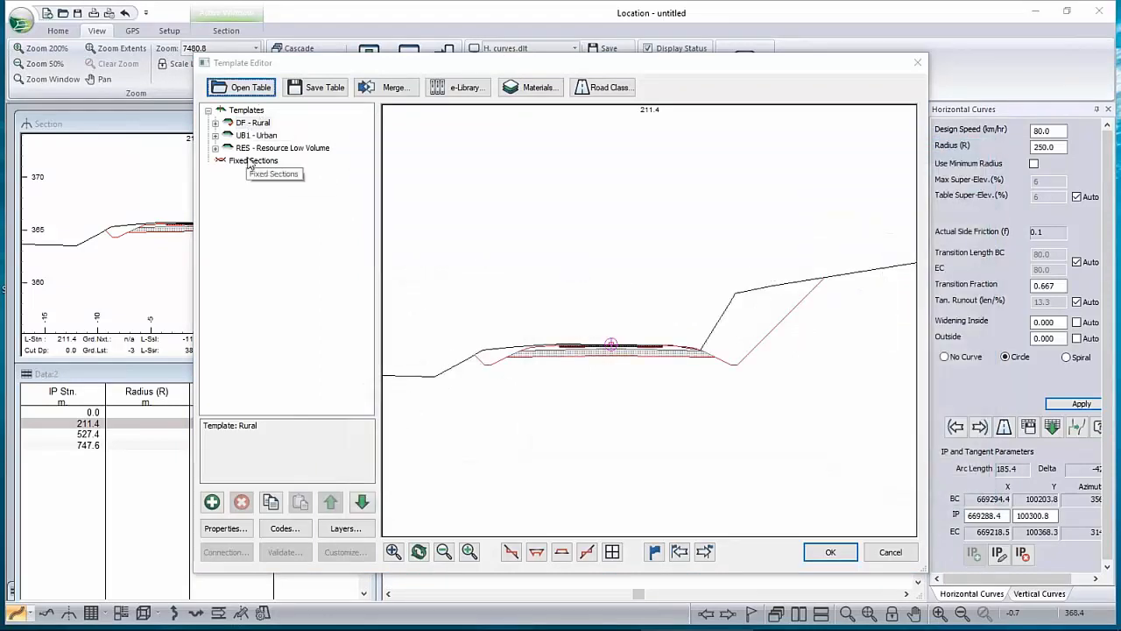
click(890, 552)
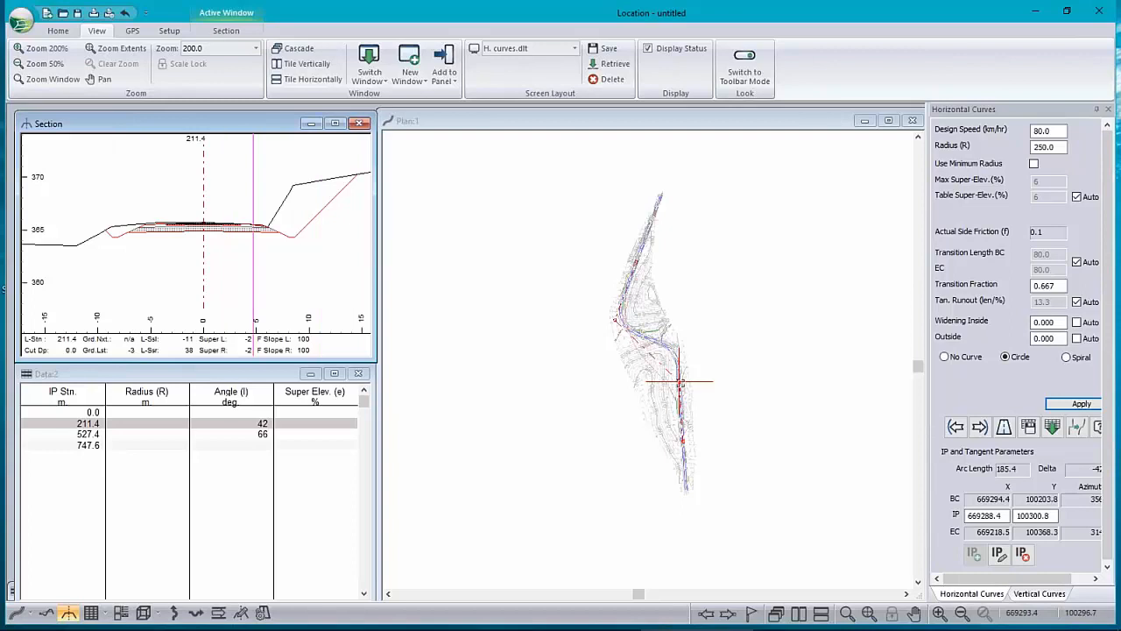
- Move the second IP back along the existing road to about station 175.6
click(679, 381)
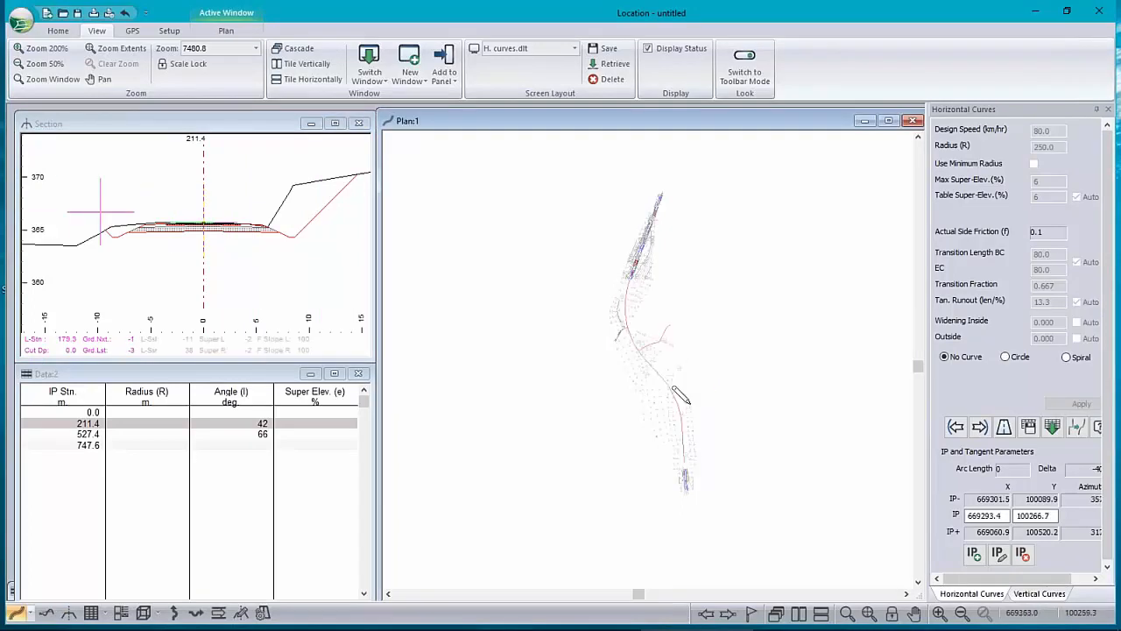
scroll(674, 390, up, 4)
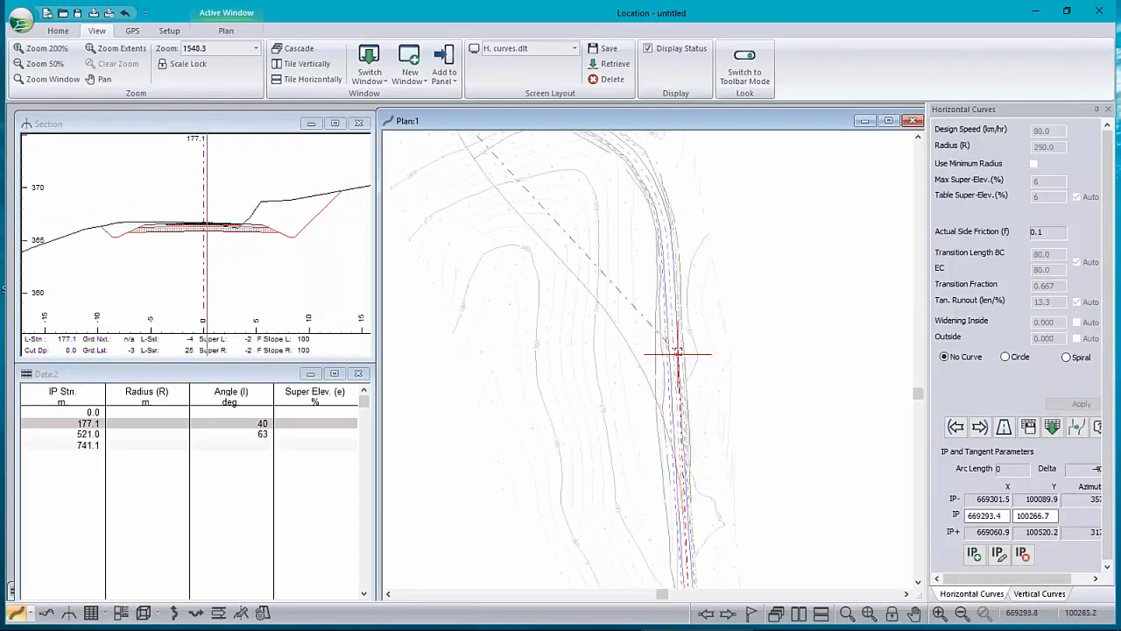
drag(678, 353, 674, 357)
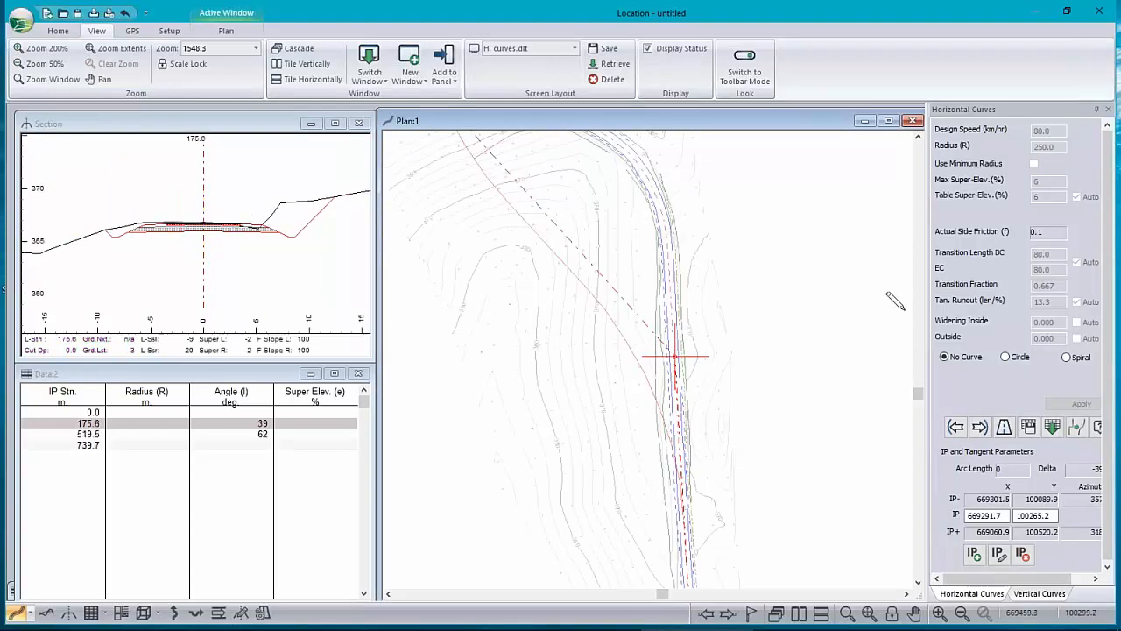
- Apply the default circular curve, 80 km/hr design speed and 250 m radius, to the second and third IPs
click(1052, 426)
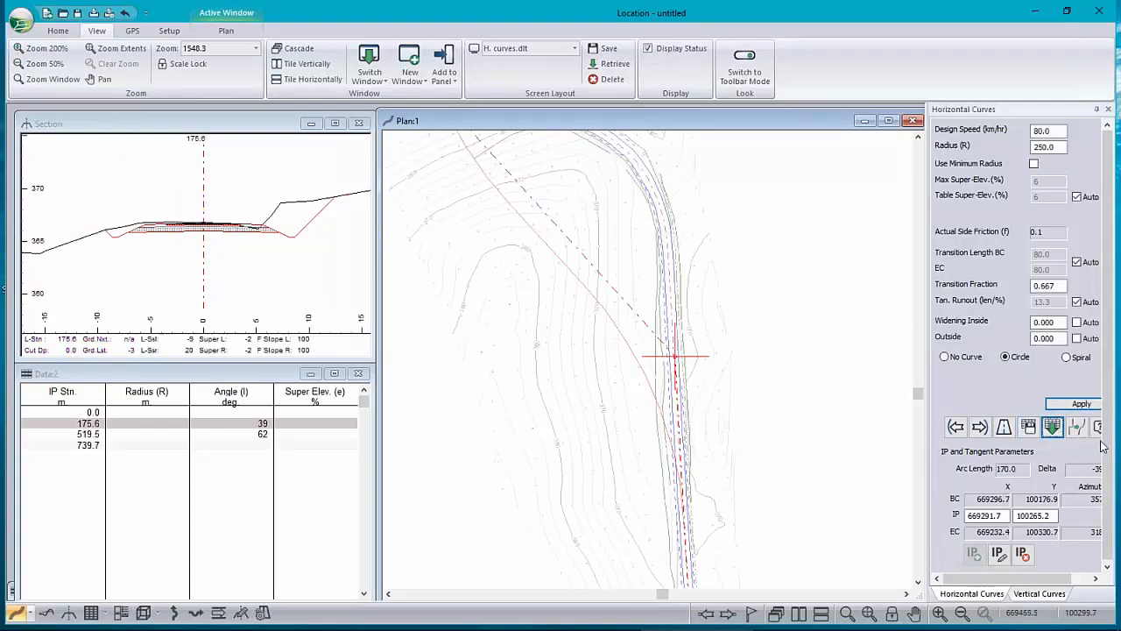
click(1082, 404)
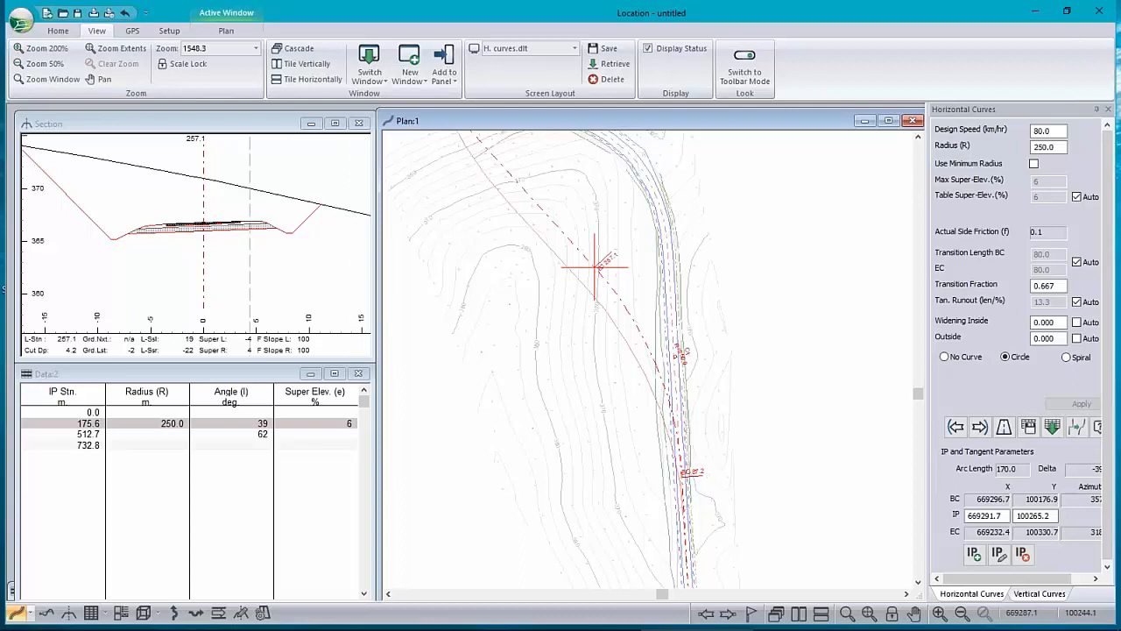
click(979, 427)
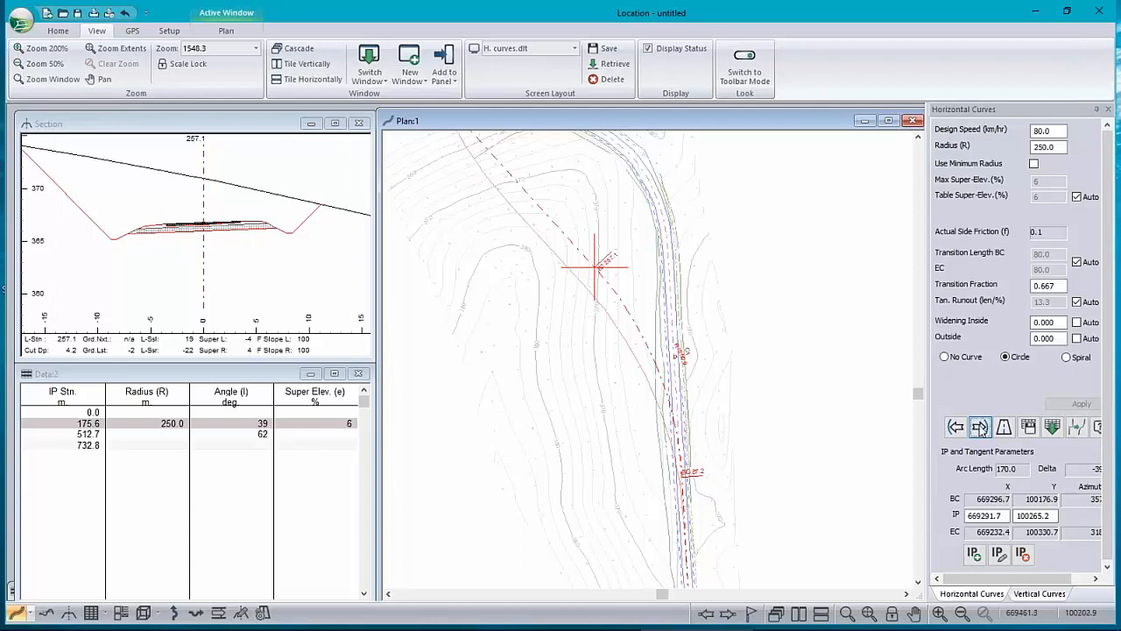
click(1054, 427)
click(1079, 404)
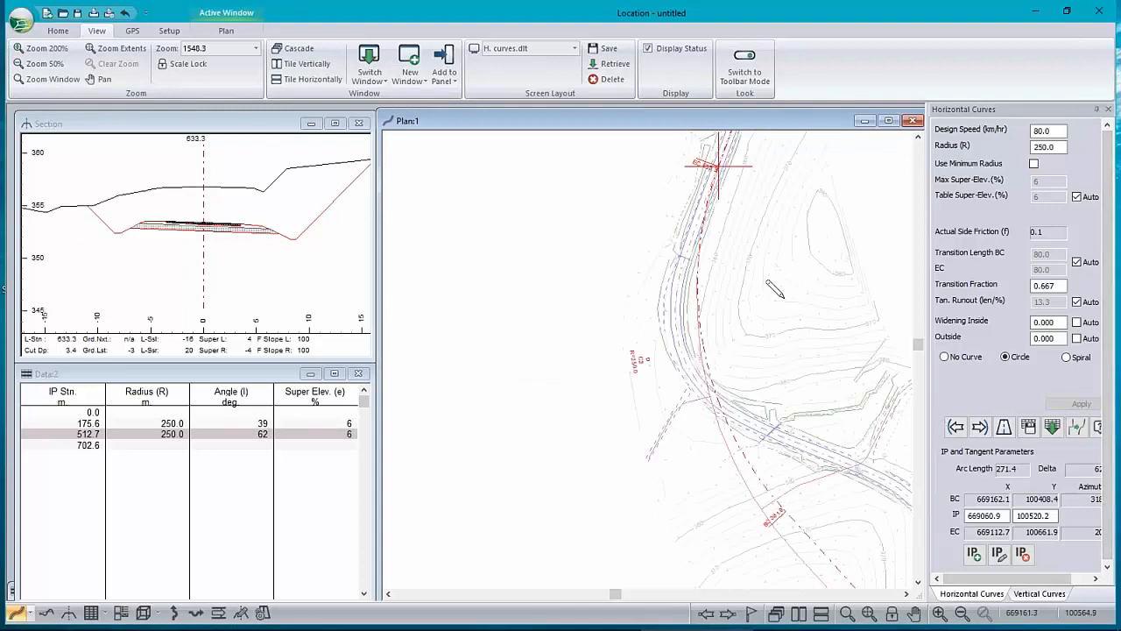
- Move the second IP north along the existing road to about station 235.2, keeping its 250 m curve
scroll(774, 290, down, 3)
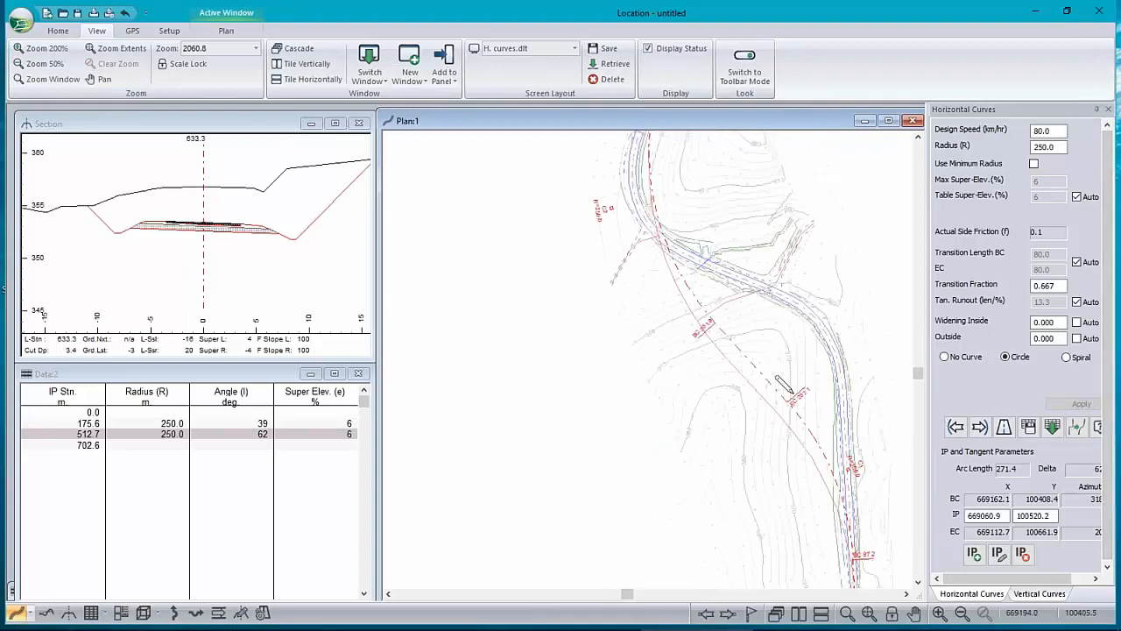
drag(844, 458, 846, 424)
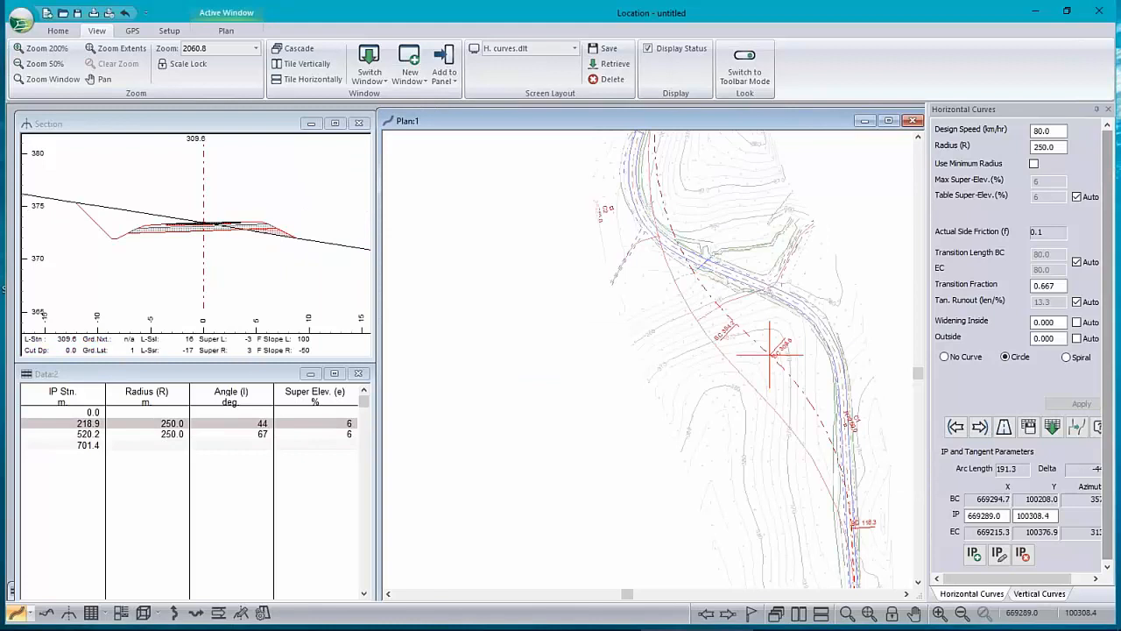
mouse_move(849, 426)
mouse_down()
mouse_move(843, 381)
mouse_move(844, 411)
mouse_up()
- Widen the horizontal curve settings and enable Use Minimum Radius for the second IP's 80 km/hr circular curve
click(1059, 147)
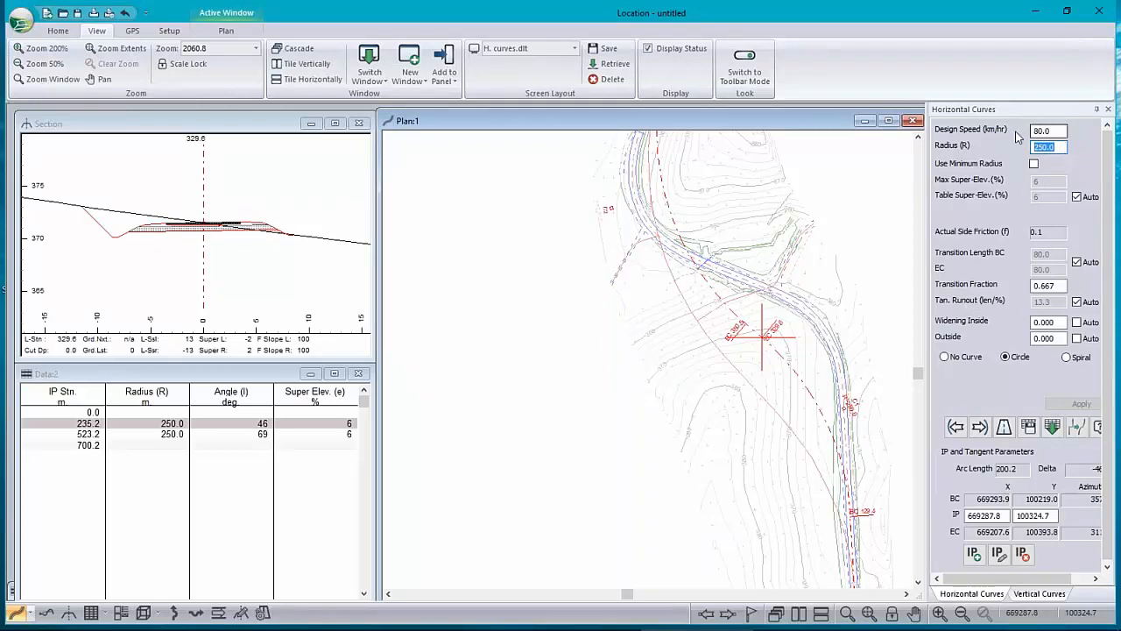
click(1050, 131)
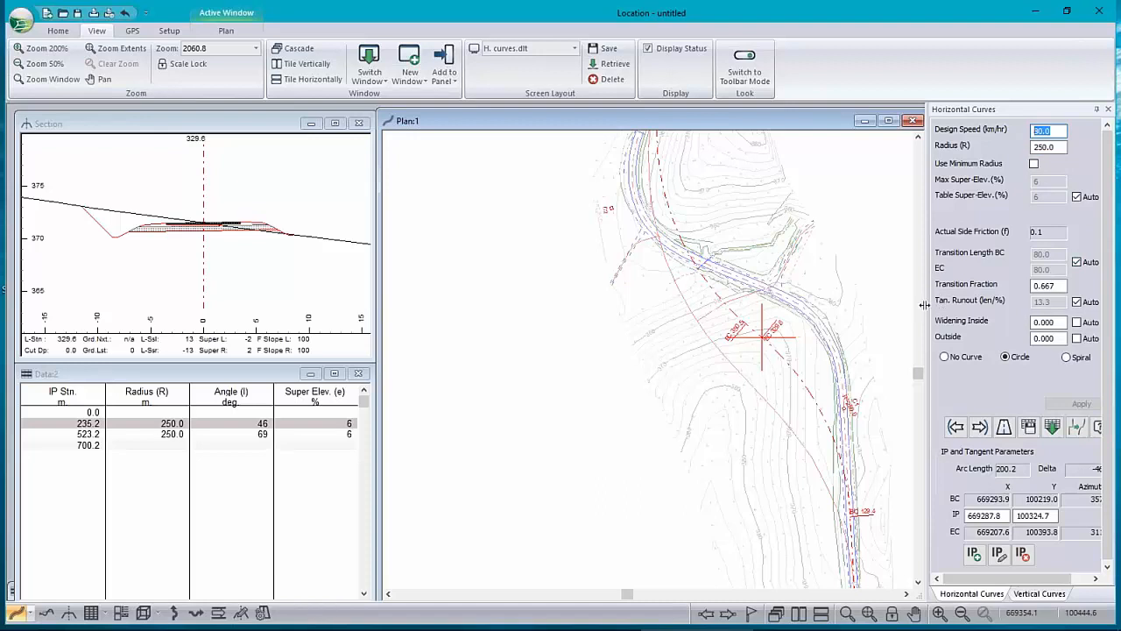
drag(905, 308, 882, 308)
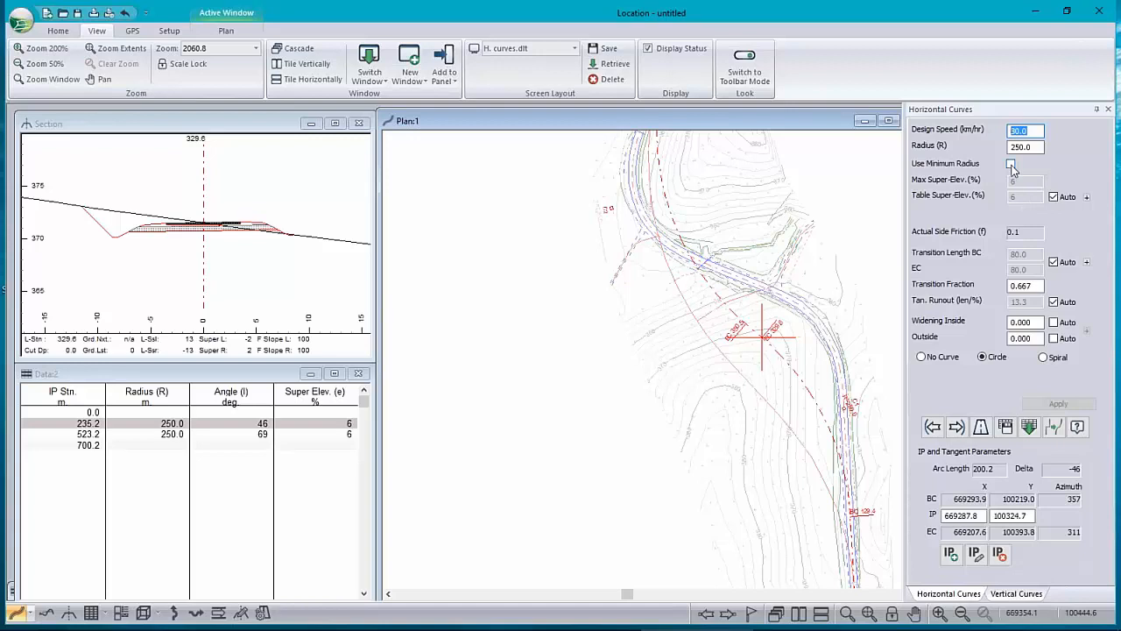
click(1011, 164)
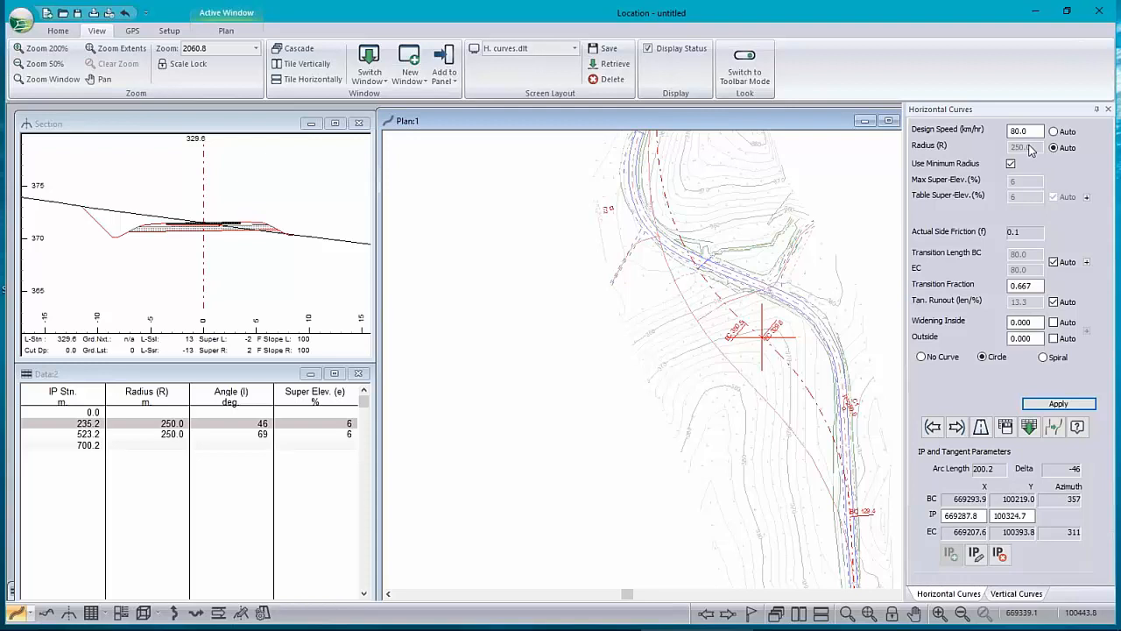
- Turn off Use Minimum Radius for the second IP's curve and review the super-elevation lookup table by design speed and radius
click(1011, 165)
click(1087, 198)
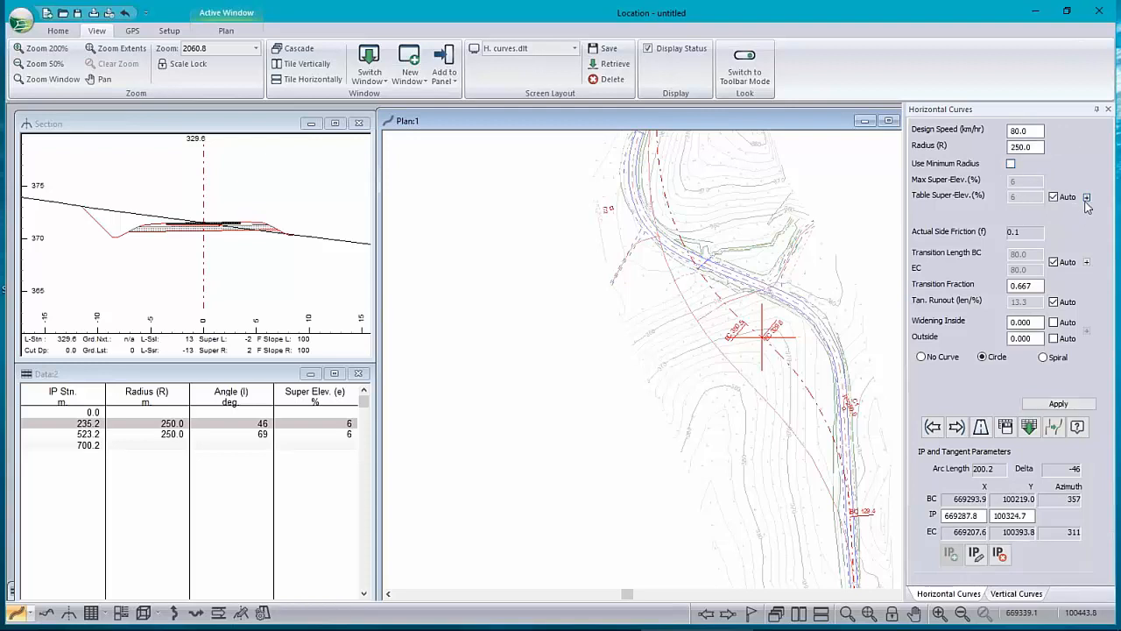
click(650, 320)
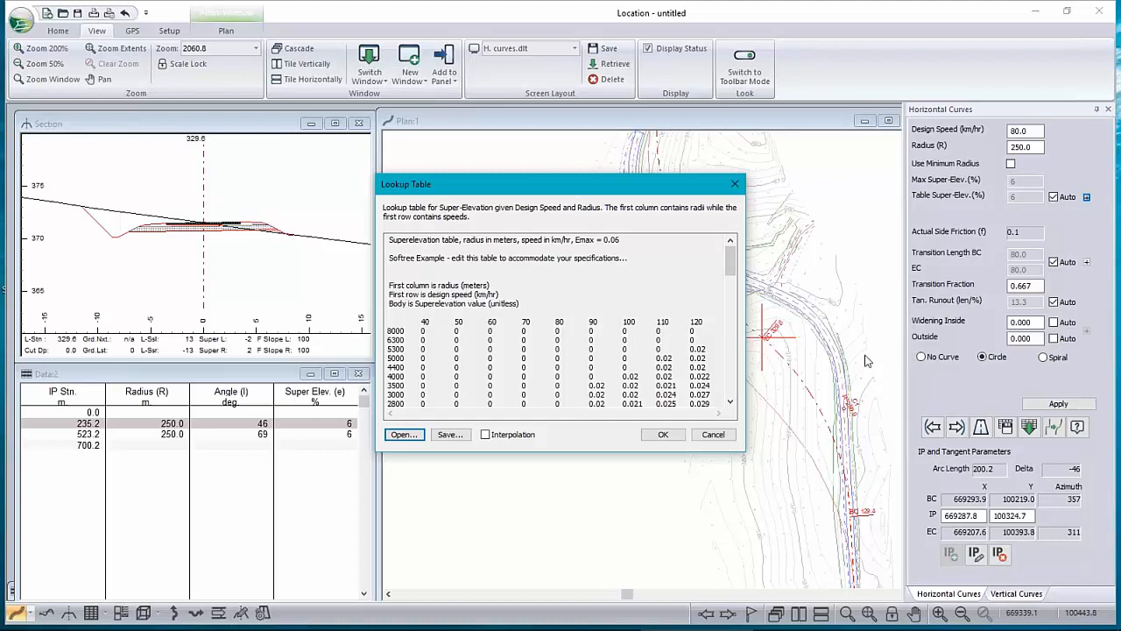
scroll(569, 350, down, 7)
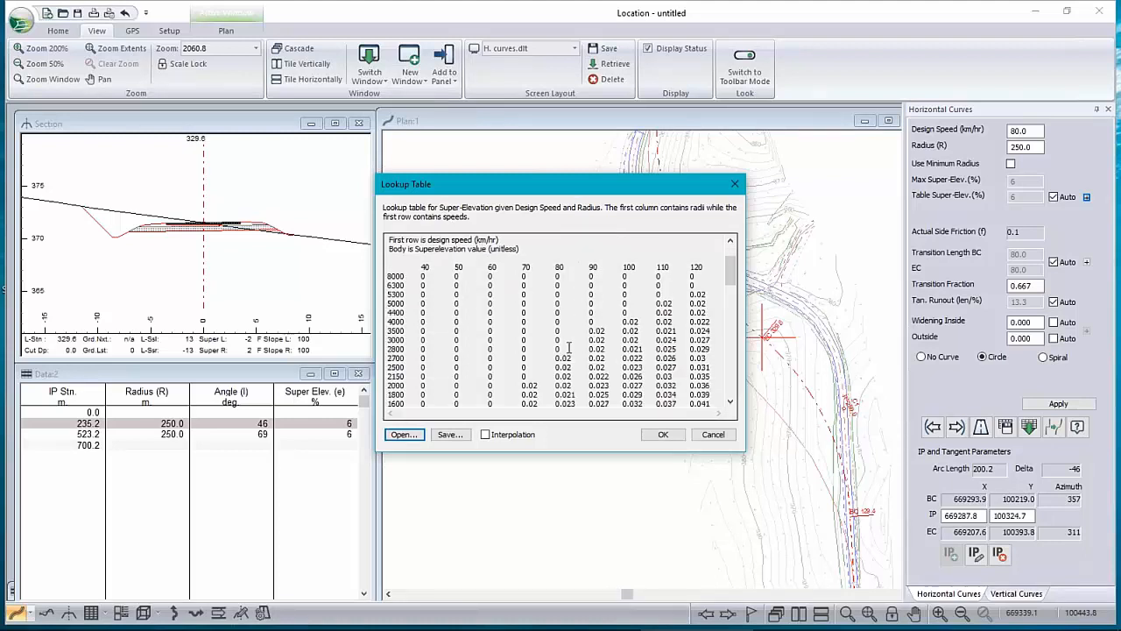
scroll(573, 362, up, 7)
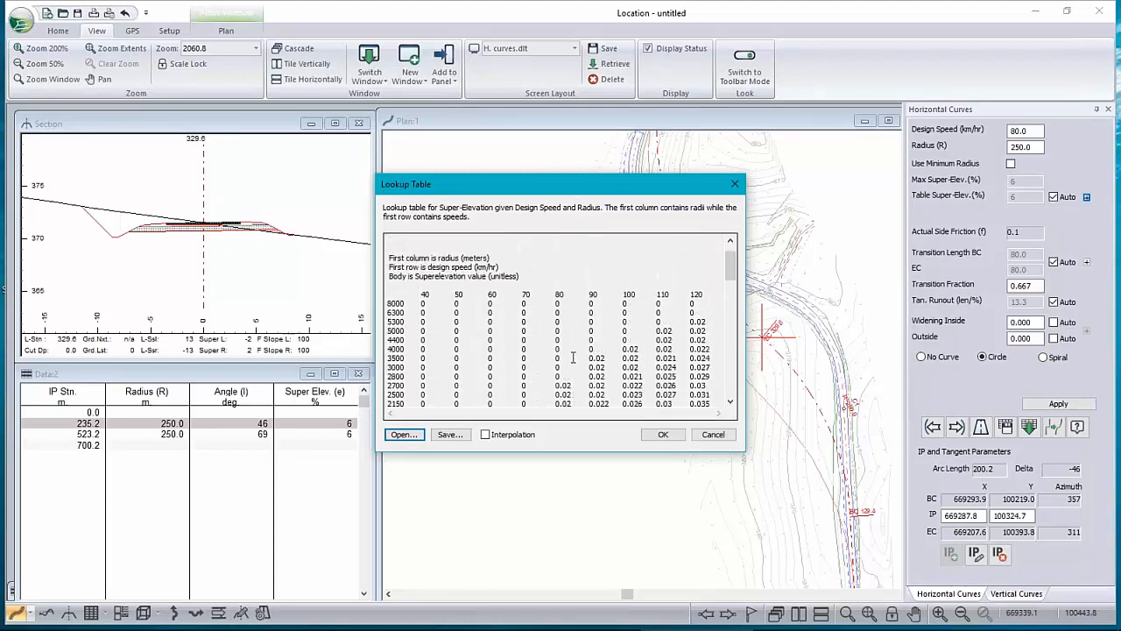
drag(422, 293, 718, 294)
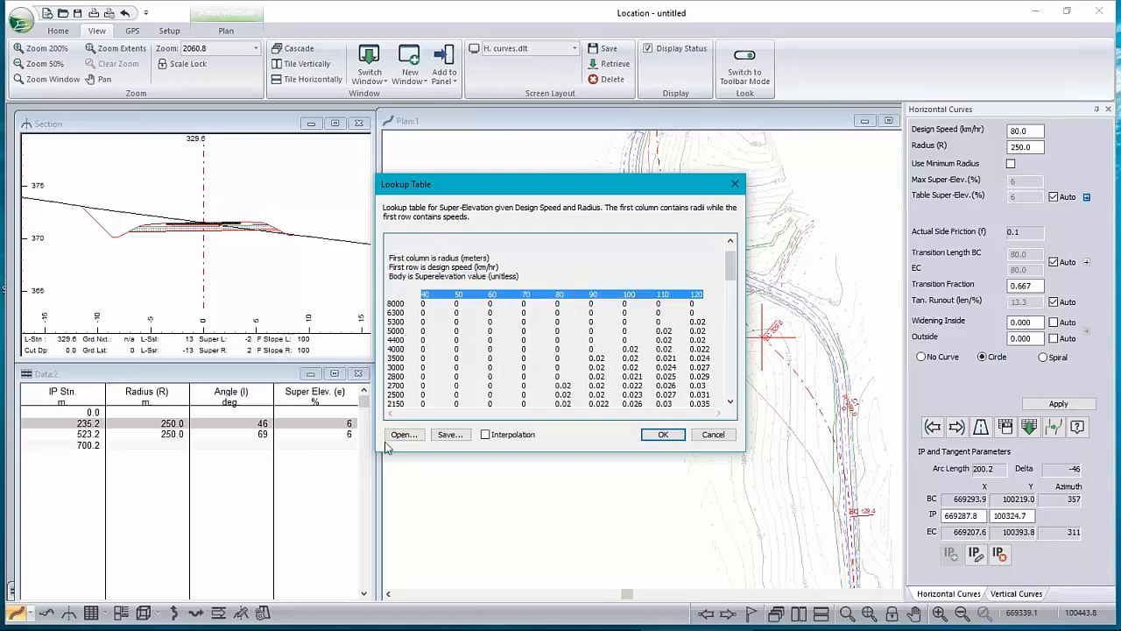
scroll(440, 365, down, 9)
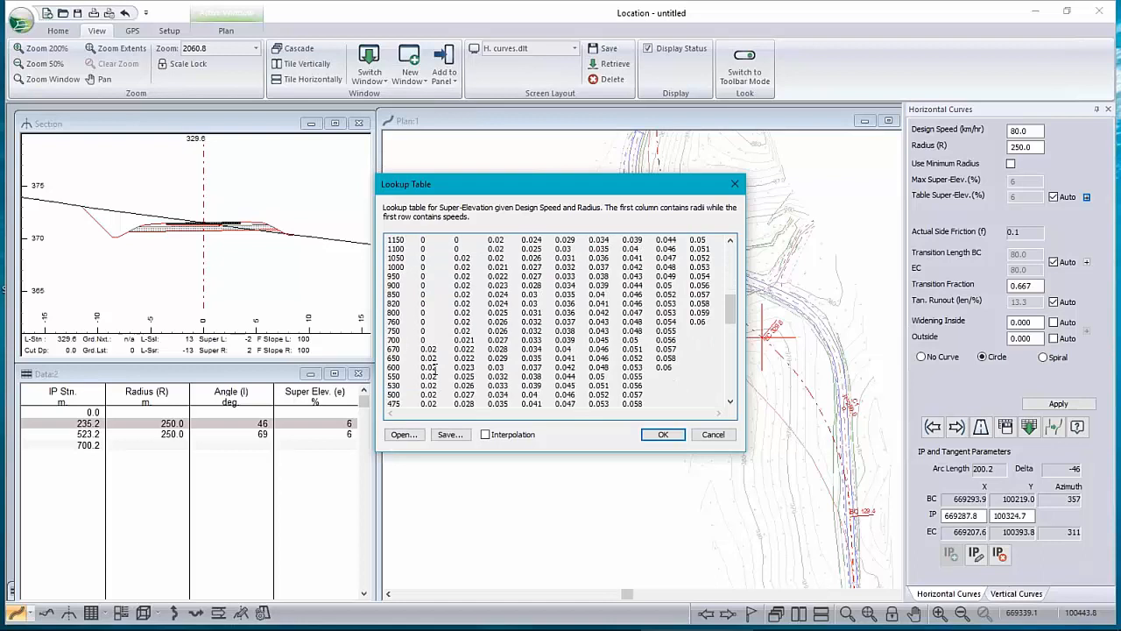
click(714, 435)
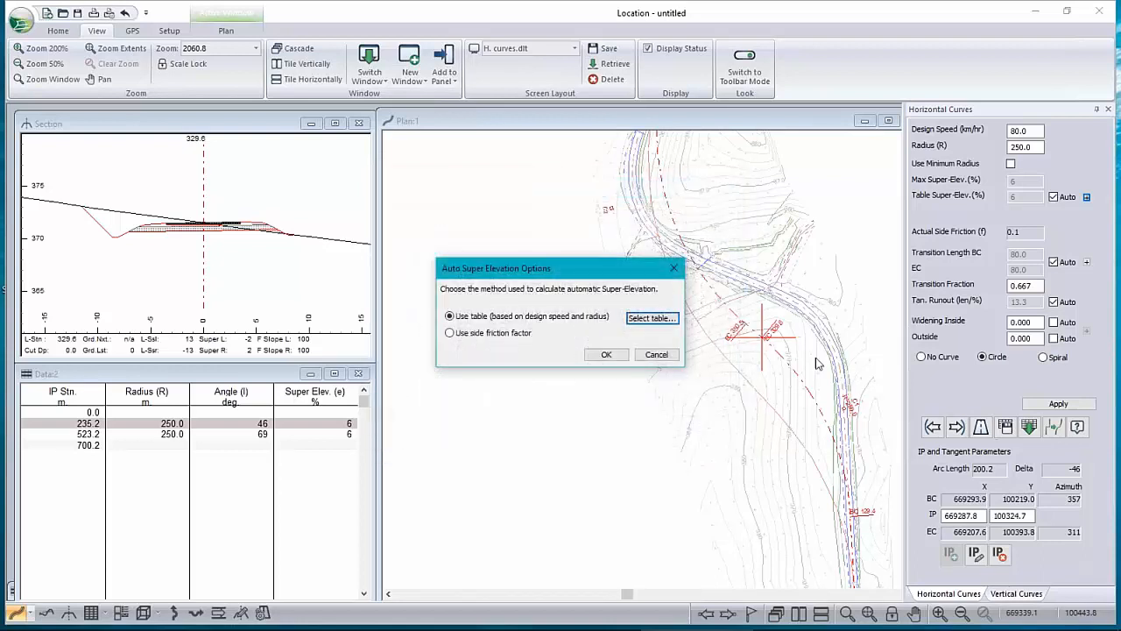
click(646, 356)
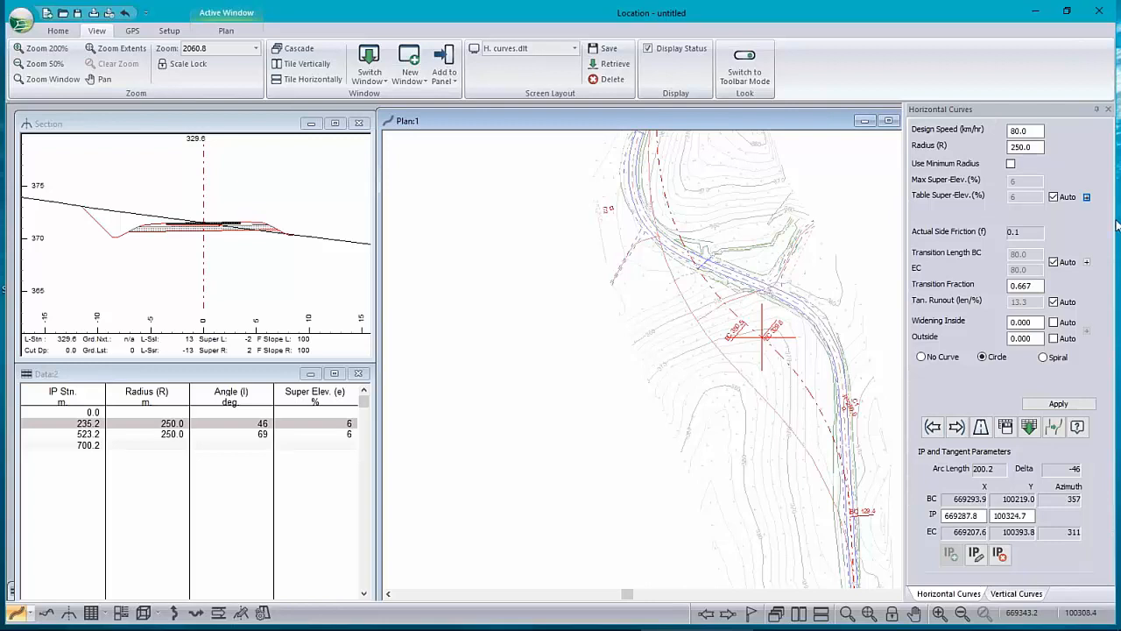
- Check the automatic transition length settings for the horizontal curve, leaving them unedited, and look over the curve in plan
click(1088, 263)
click(713, 435)
mouse_move(565, 455)
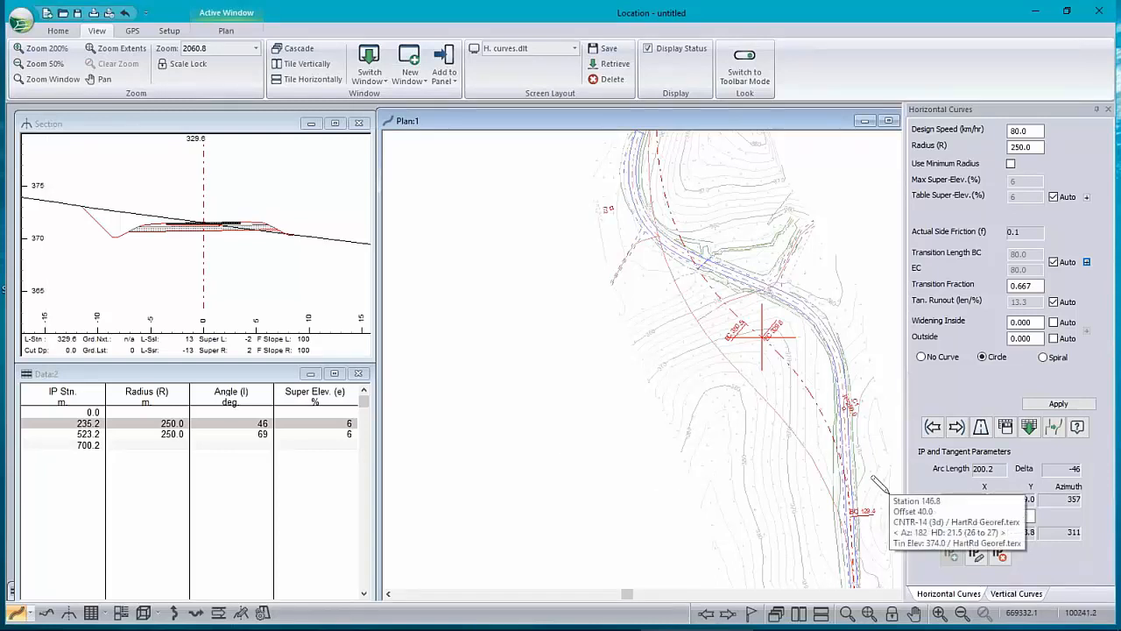
mouse_move(609, 449)
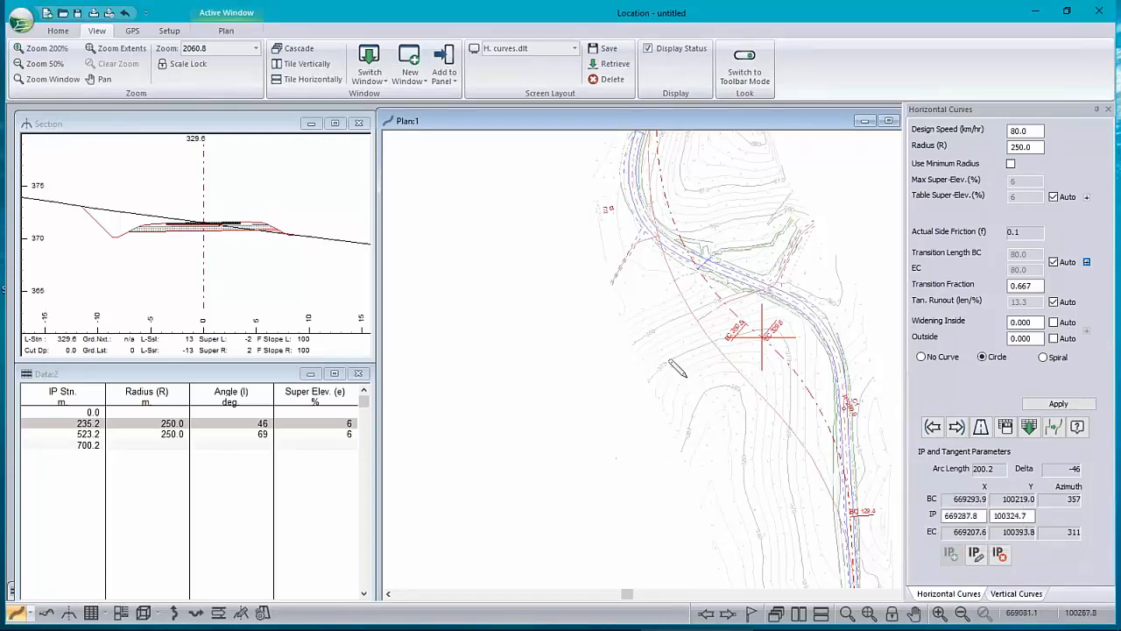
middle_drag(740, 305, 668, 370)
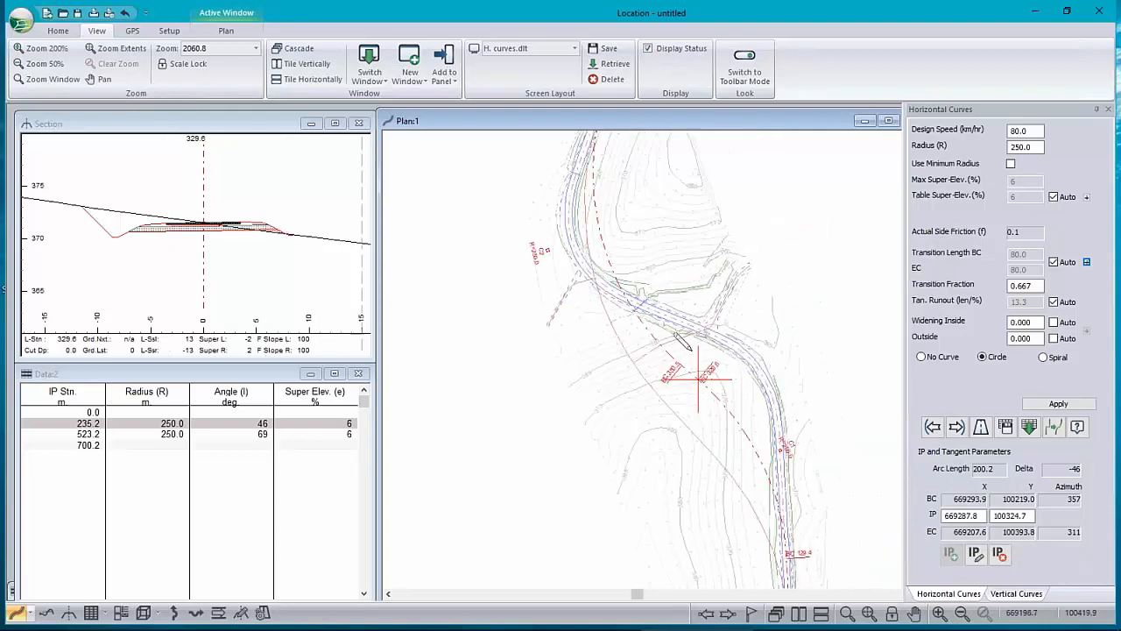
- Switch the screen layout to Normal.dlt and show the alignment's whole ground profile in the Profile window
click(575, 48)
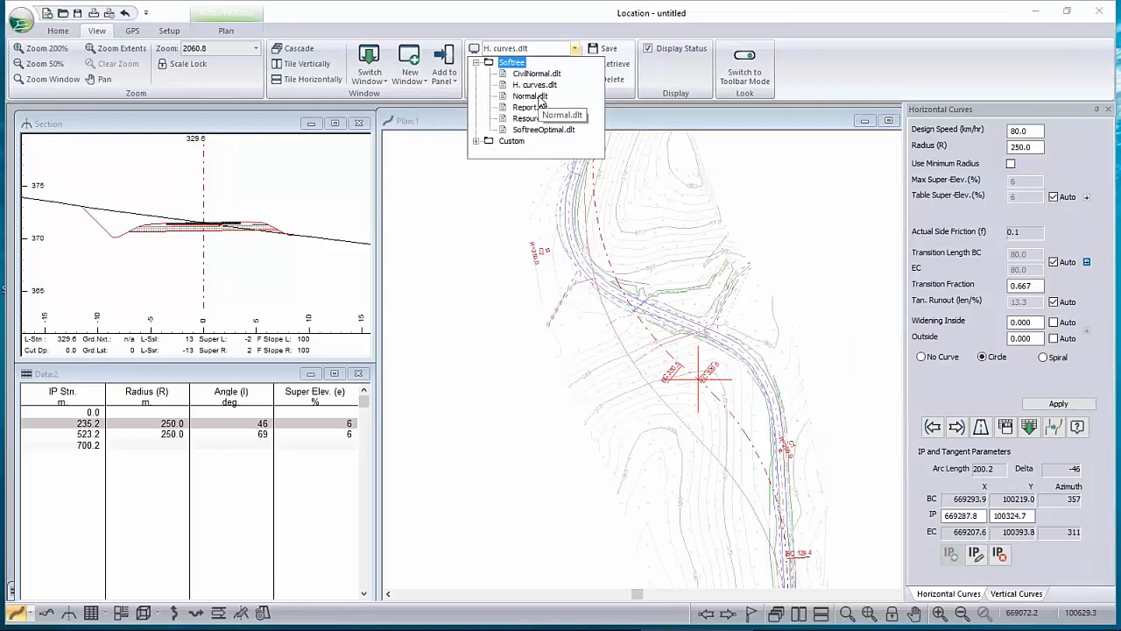
click(538, 96)
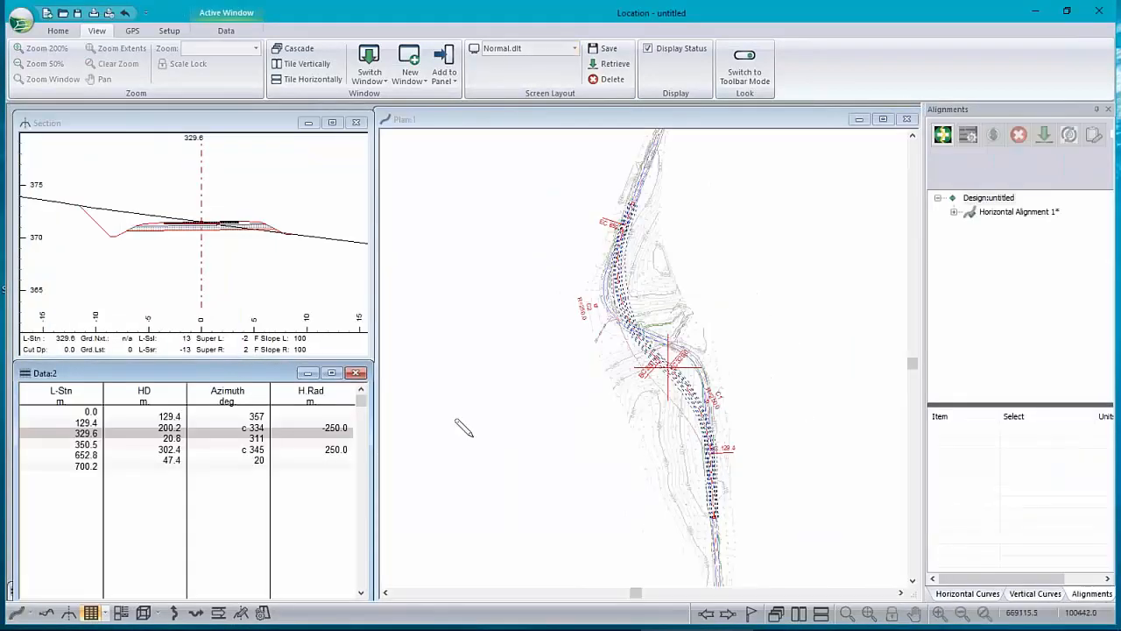
click(47, 613)
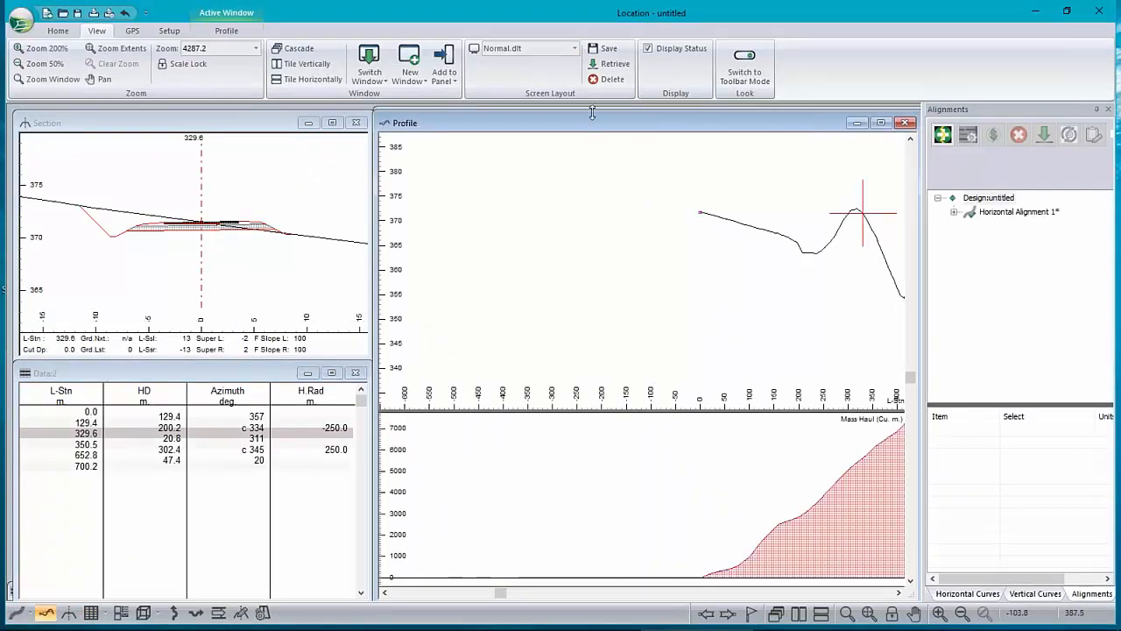
drag(593, 111, 594, 106)
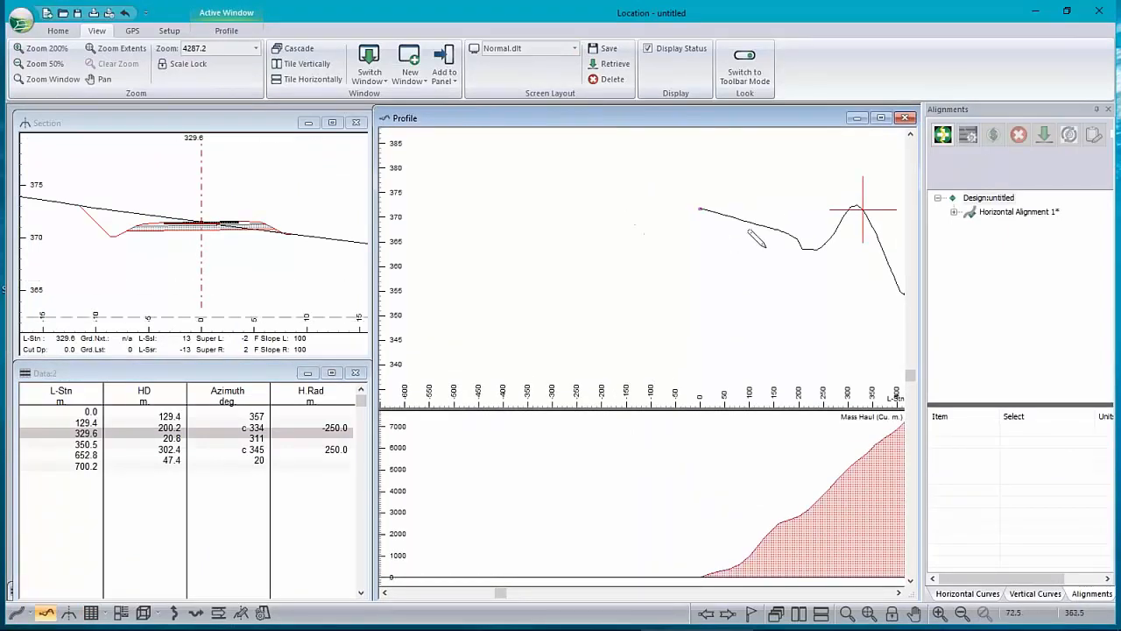
scroll(835, 210, up, 1)
middle_drag(835, 210, 620, 275)
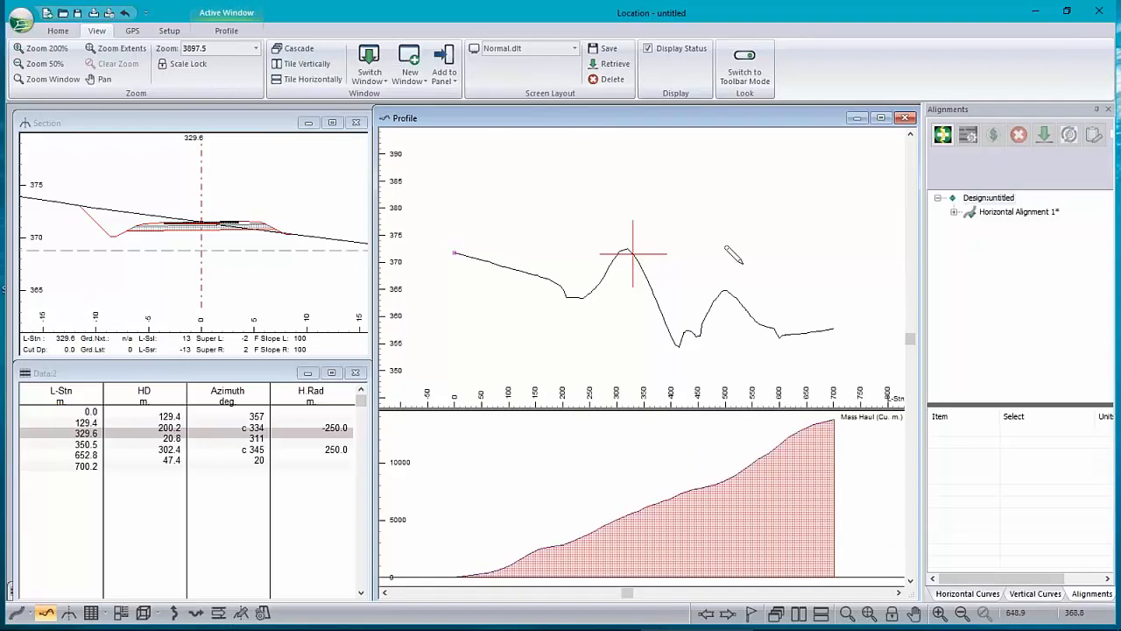
- Draw a straight vertical grade line from the existing ground at station 0 to the alignment's end at station 700.2
mouse_move(455, 251)
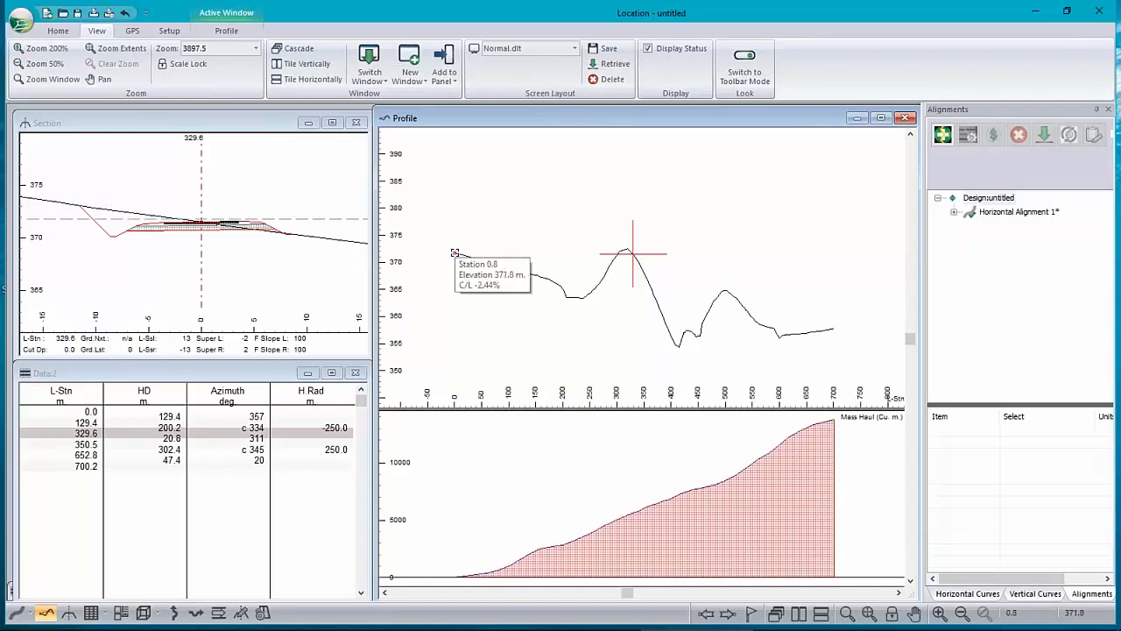
scroll(455, 253, up, 10)
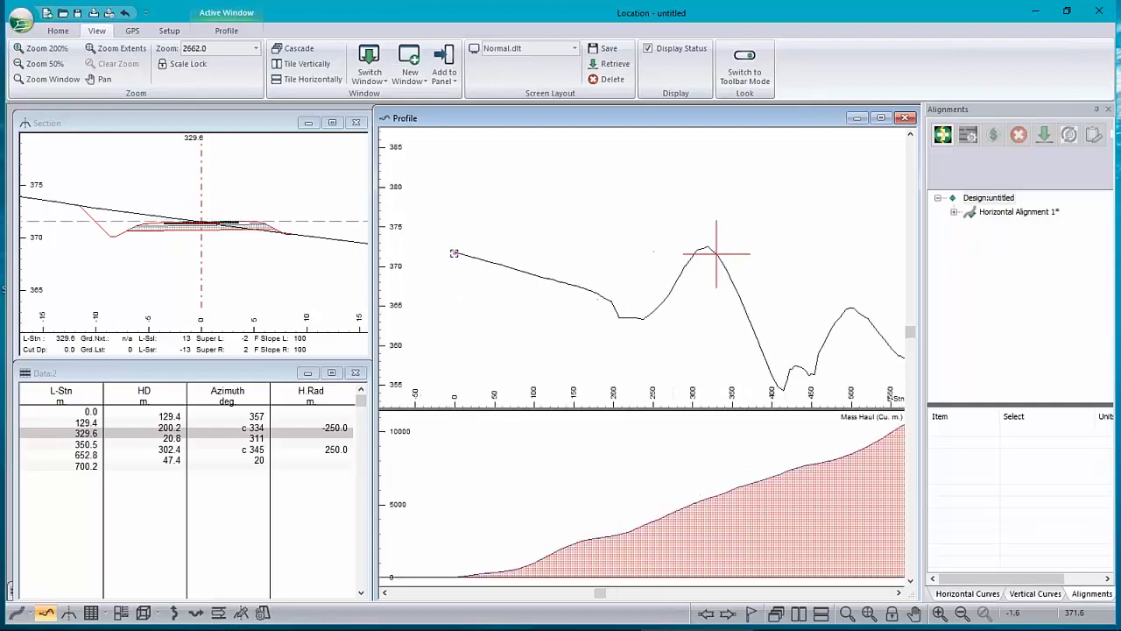
scroll(454, 253, down, 8)
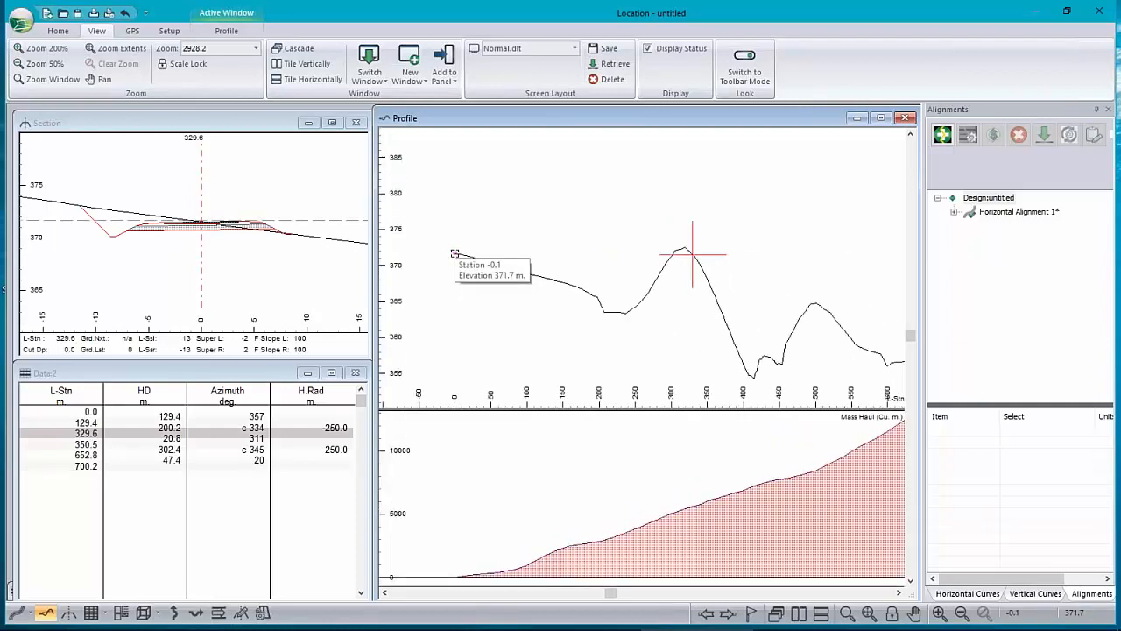
scroll(455, 254, down, 2)
click(455, 253)
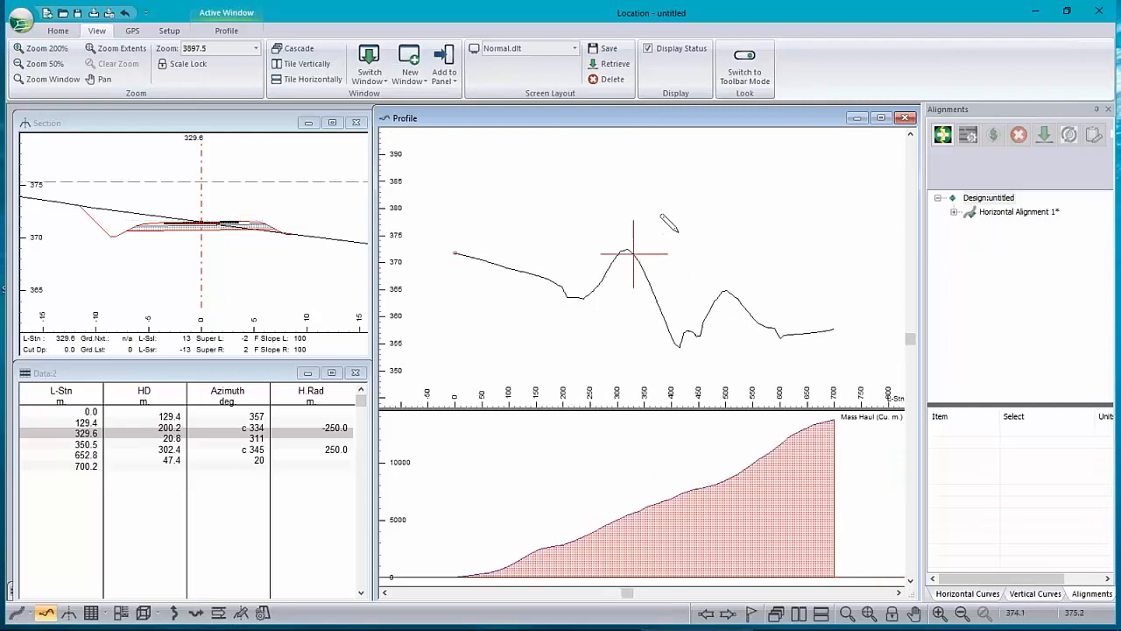
click(834, 329)
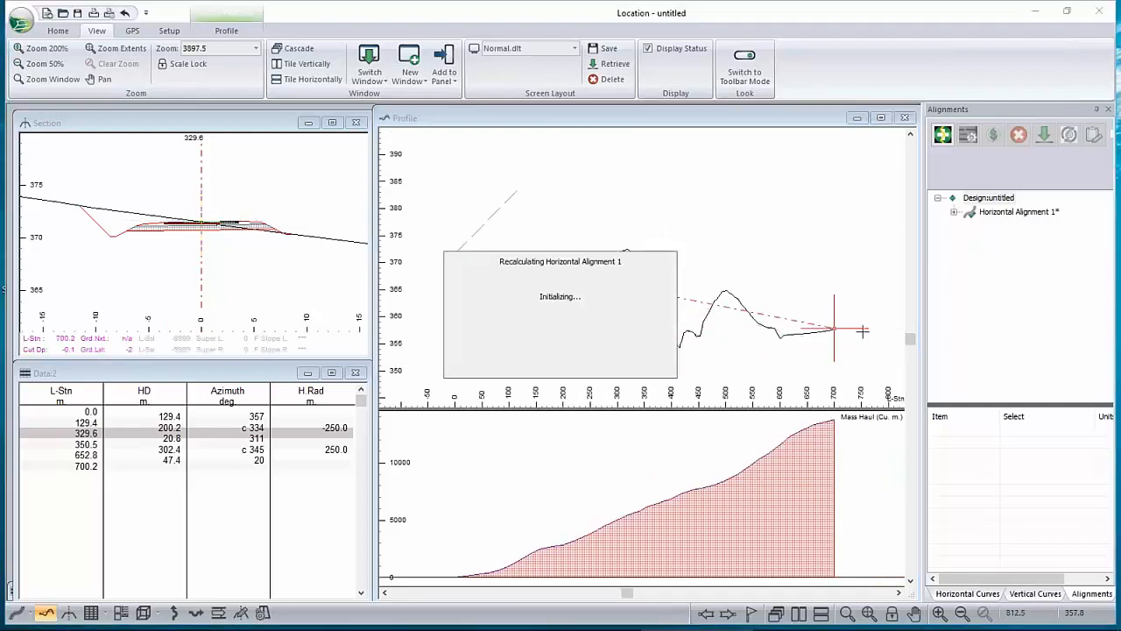
- Fine-tune the grade line's end IP at station 700.2 so it sits exactly on the existing ground
scroll(834, 329, up, 20)
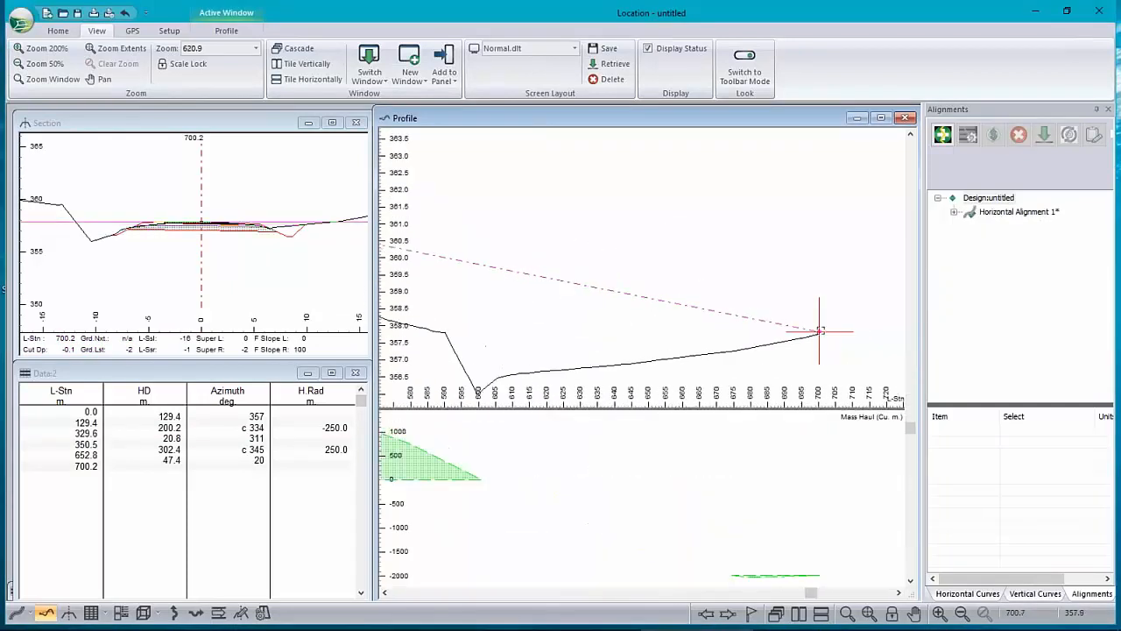
drag(815, 333, 815, 342)
scroll(710, 318, down, 7)
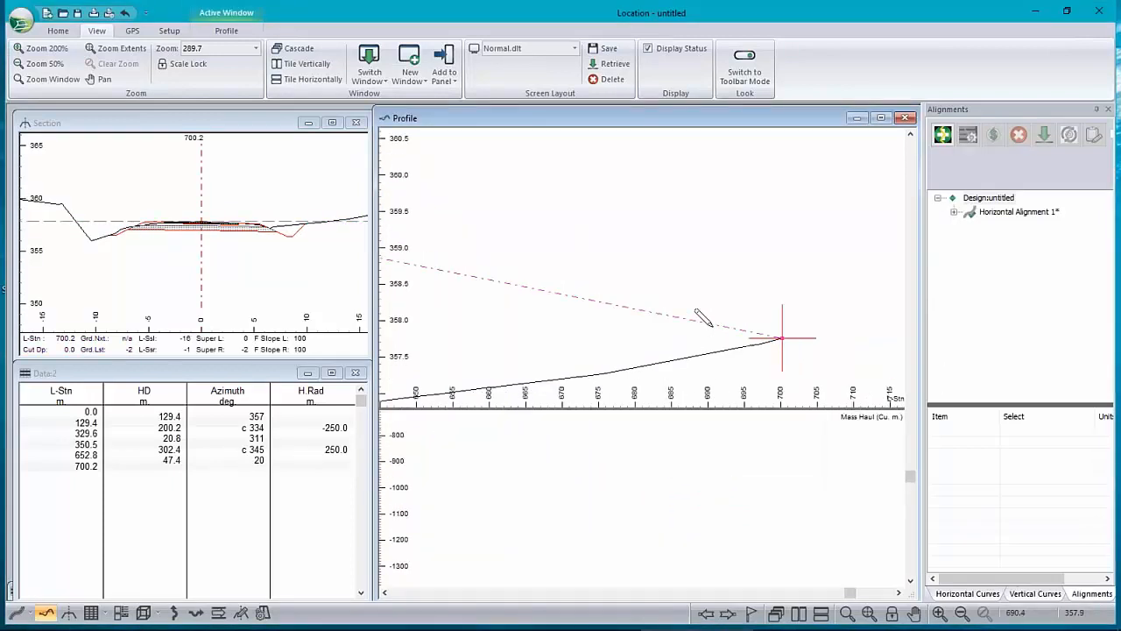
- Add vertical IPs at about station 615.9, elevation 356.2; station 209.4, elevation 366.3; and station 369.9, elevation 365.9
scroll(715, 316, down, 8)
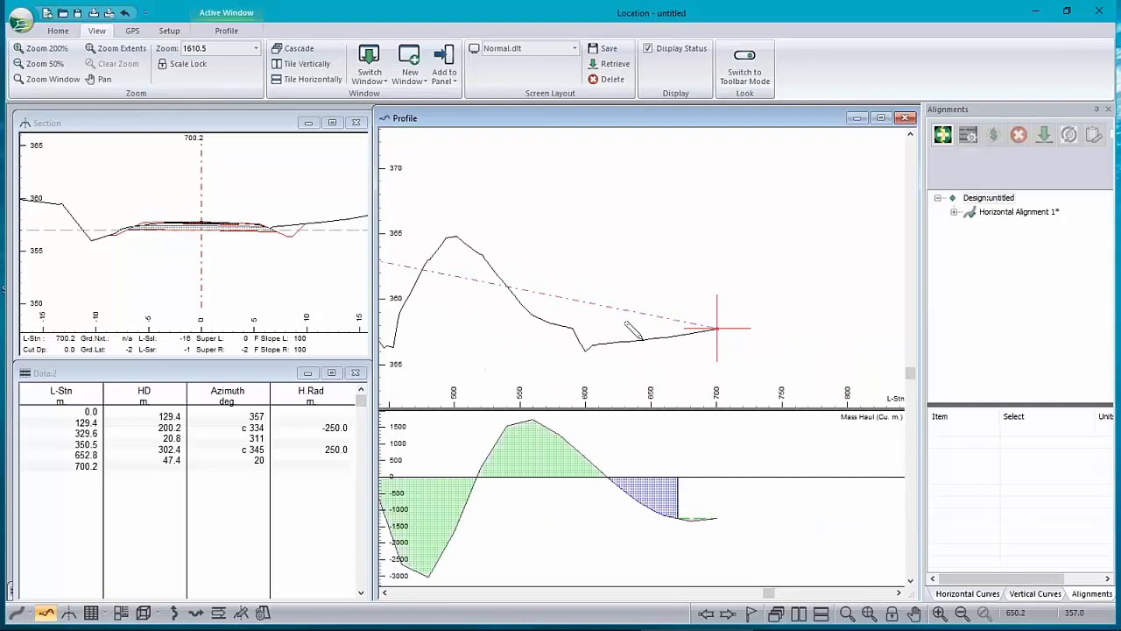
scroll(605, 310, down, 5)
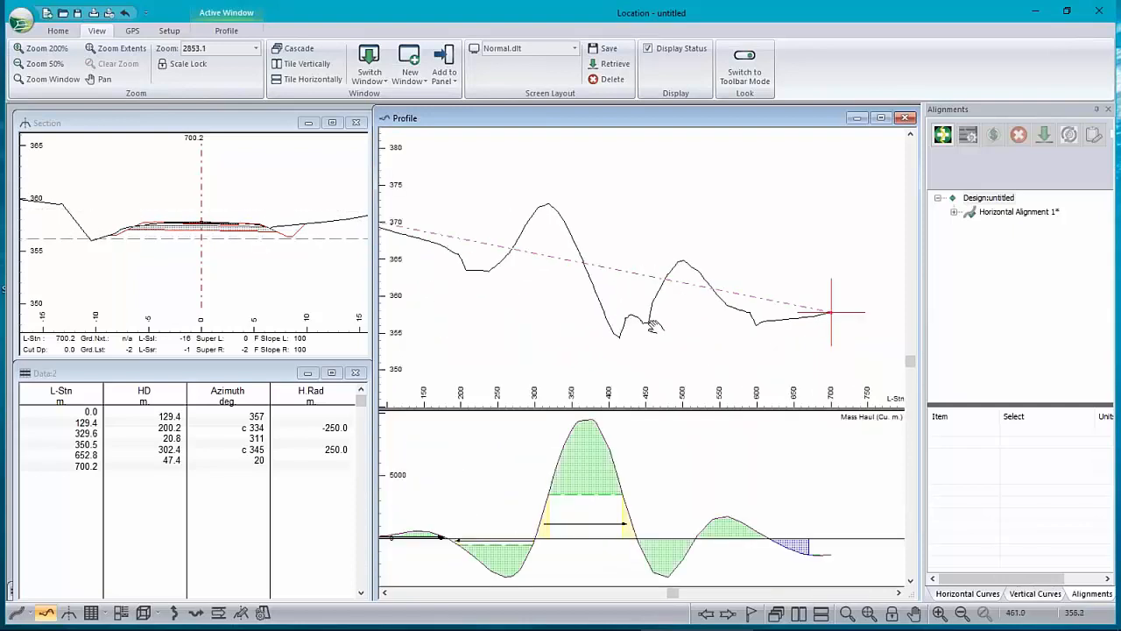
scroll(652, 314, up, 1)
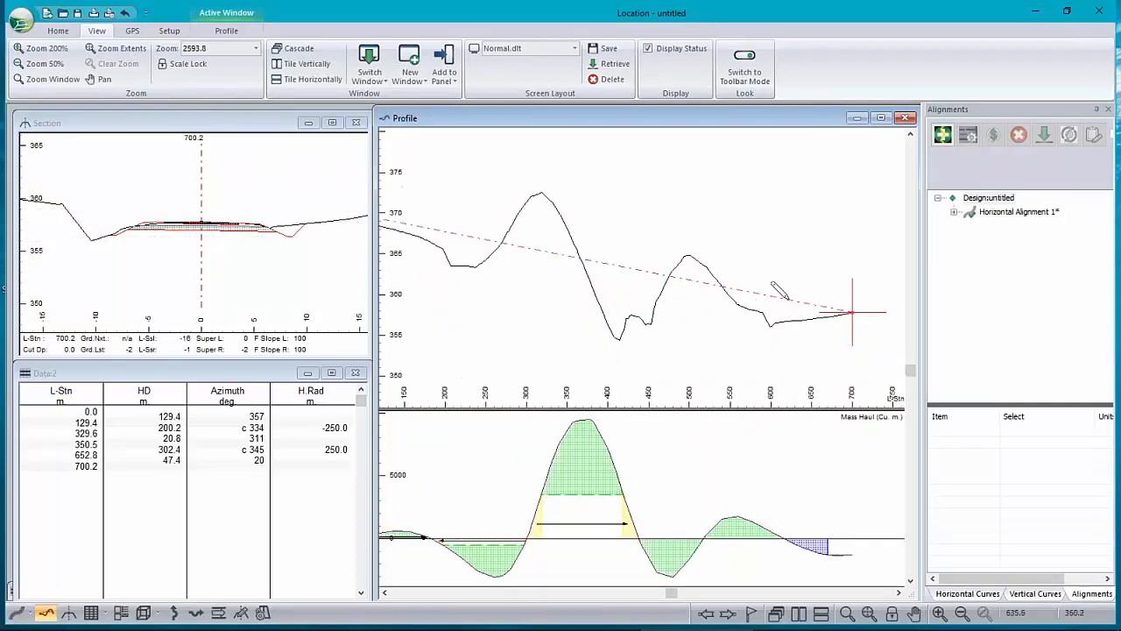
click(782, 326)
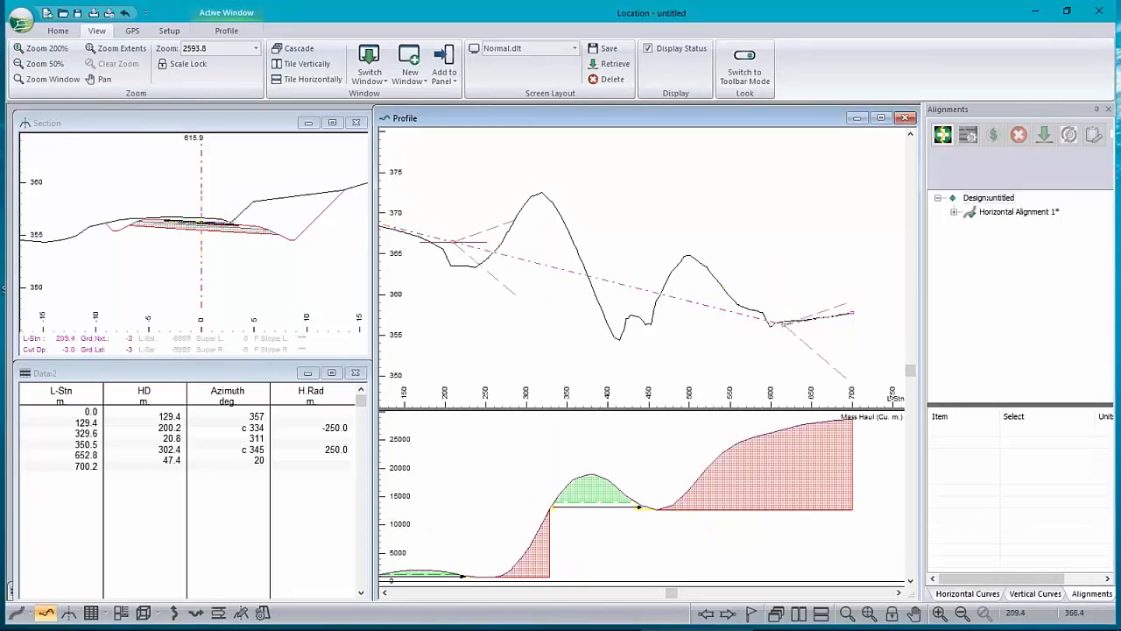
middle_drag(505, 225, 581, 260)
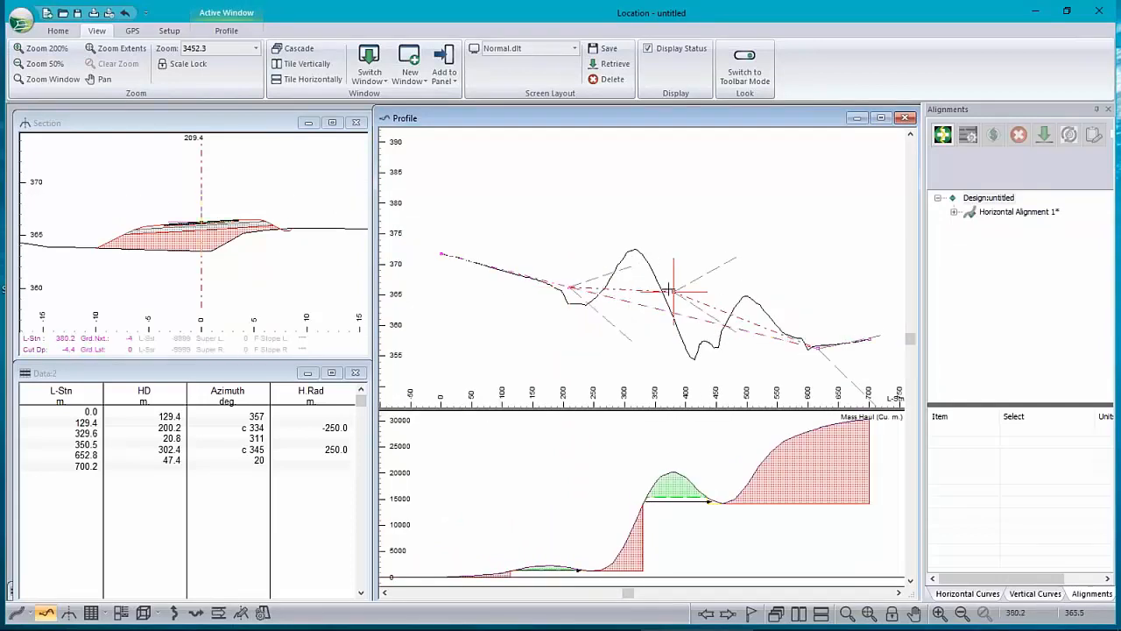
scroll(669, 285, down, 1)
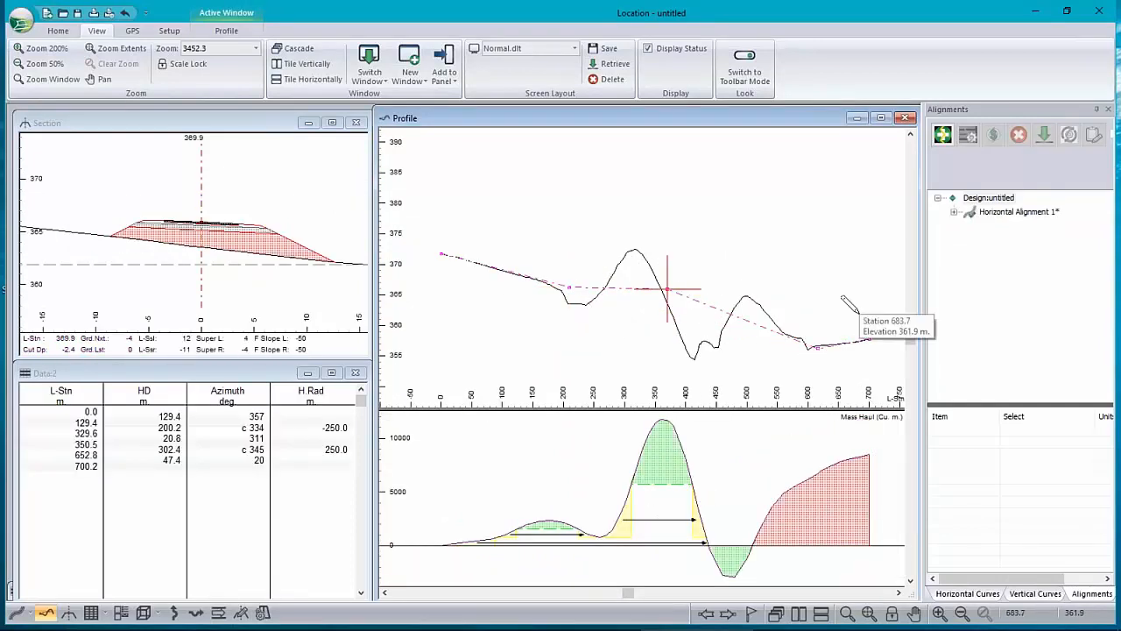
- Apply the default parabolic vertical curve, 80 km/hr design speed and K 30, to the first and second intermediate vertical IPs
click(1035, 594)
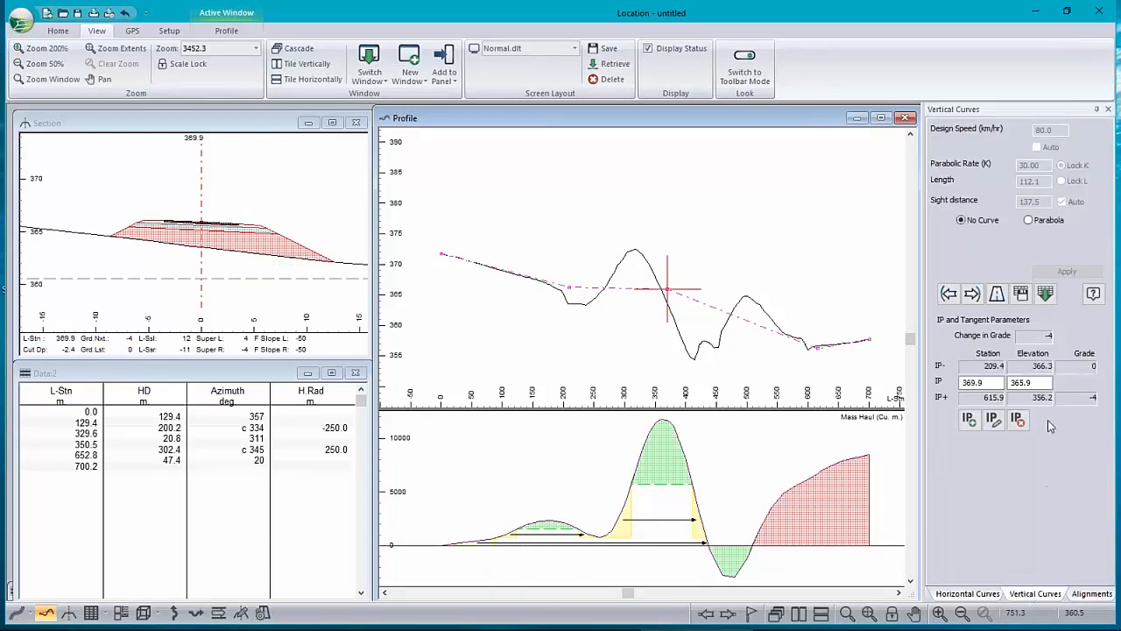
click(948, 294)
click(1045, 294)
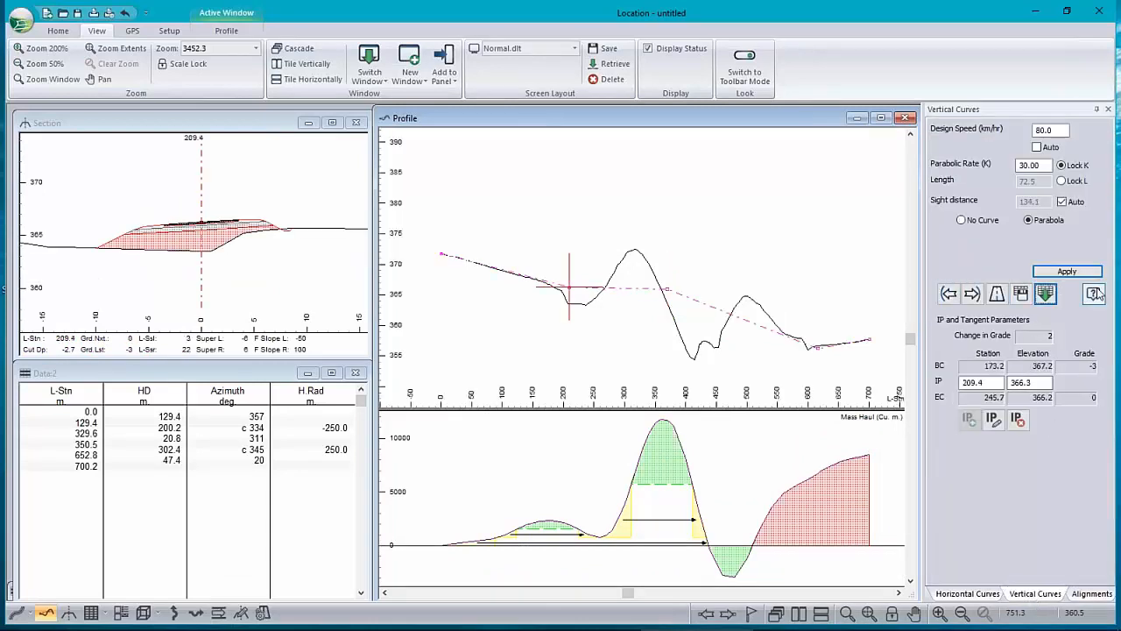
click(1065, 272)
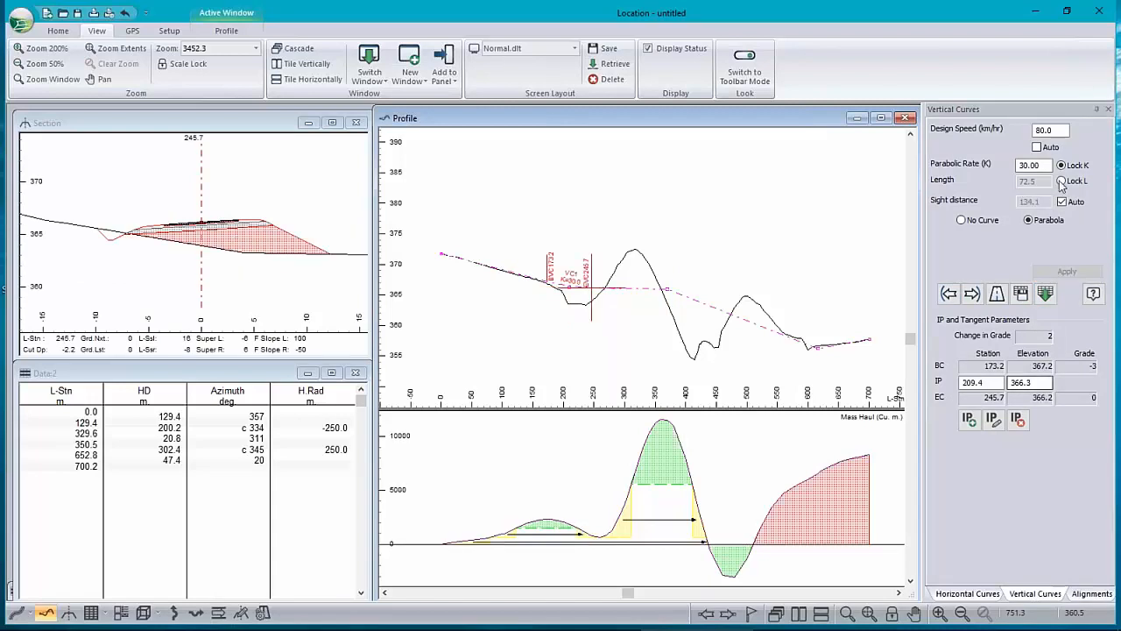
click(973, 295)
click(1045, 294)
click(1067, 271)
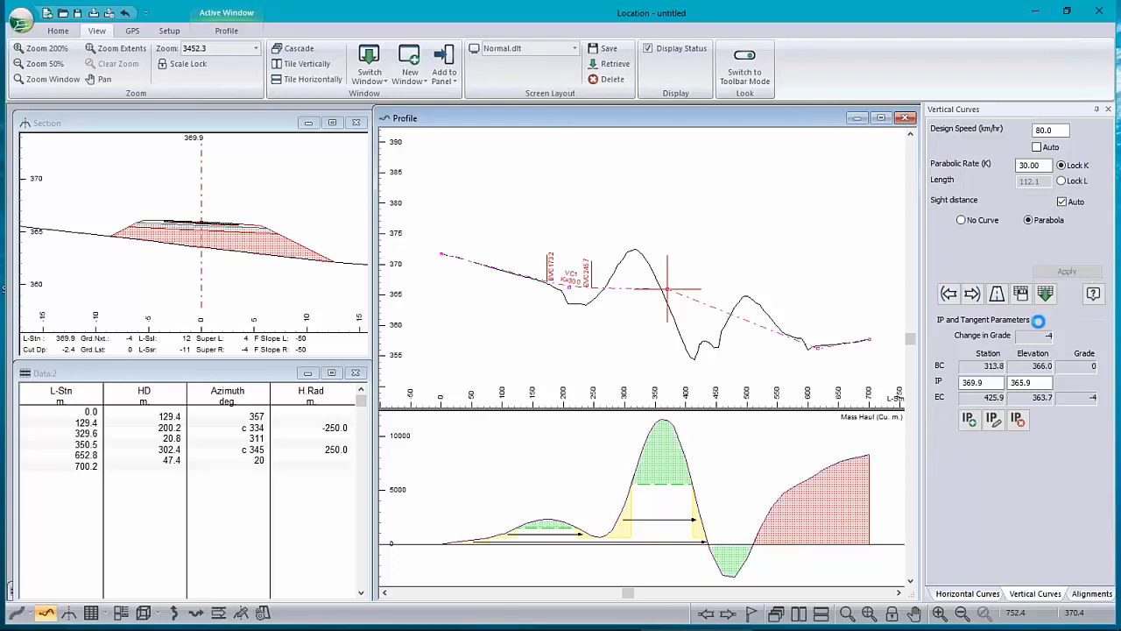
- Move the last intermediate vertical IP back to about station 573.9, elevation 355.9, and give it an 80 km/hr parabola with K 30
click(972, 294)
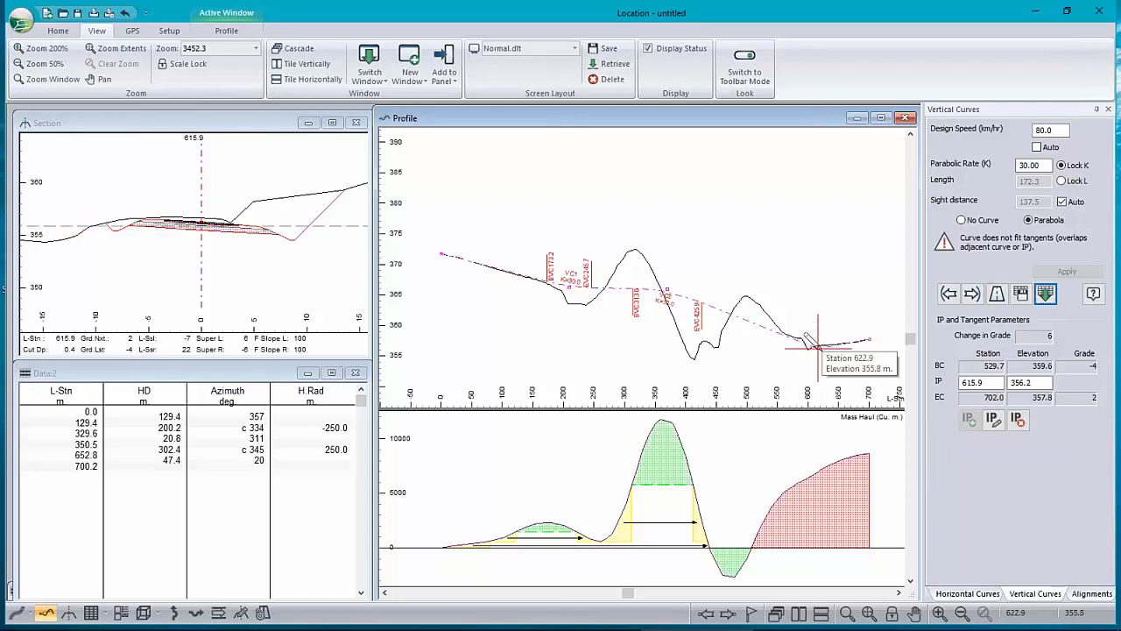
drag(818, 348, 792, 349)
click(1045, 293)
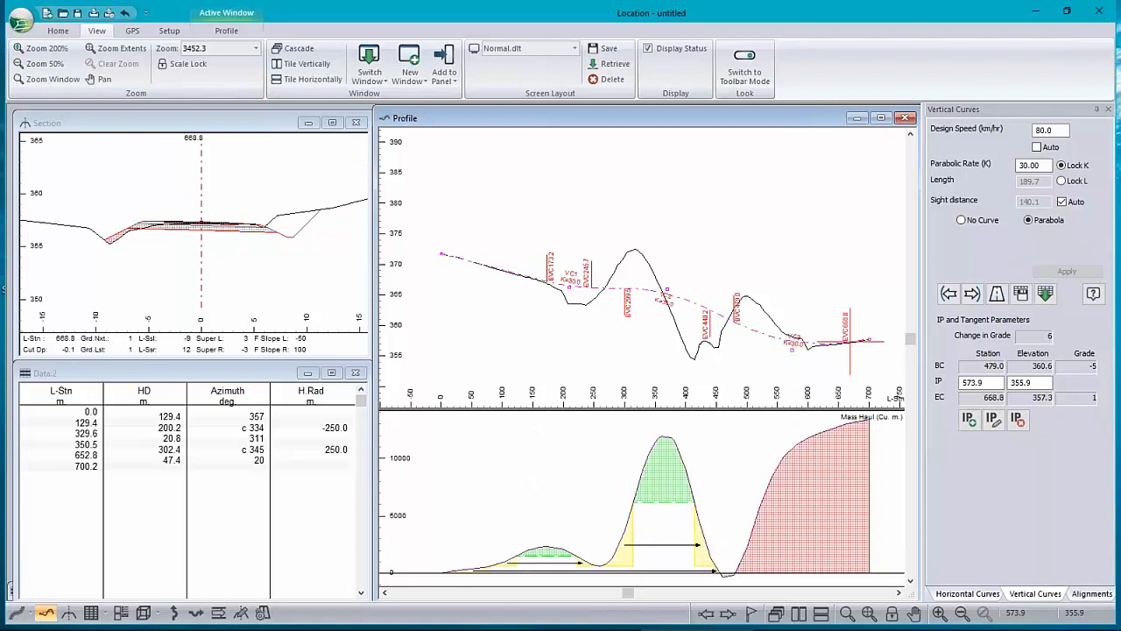
- Move the middle vertical IP to about station 373.3, elevation 365.1
click(993, 419)
click(667, 286)
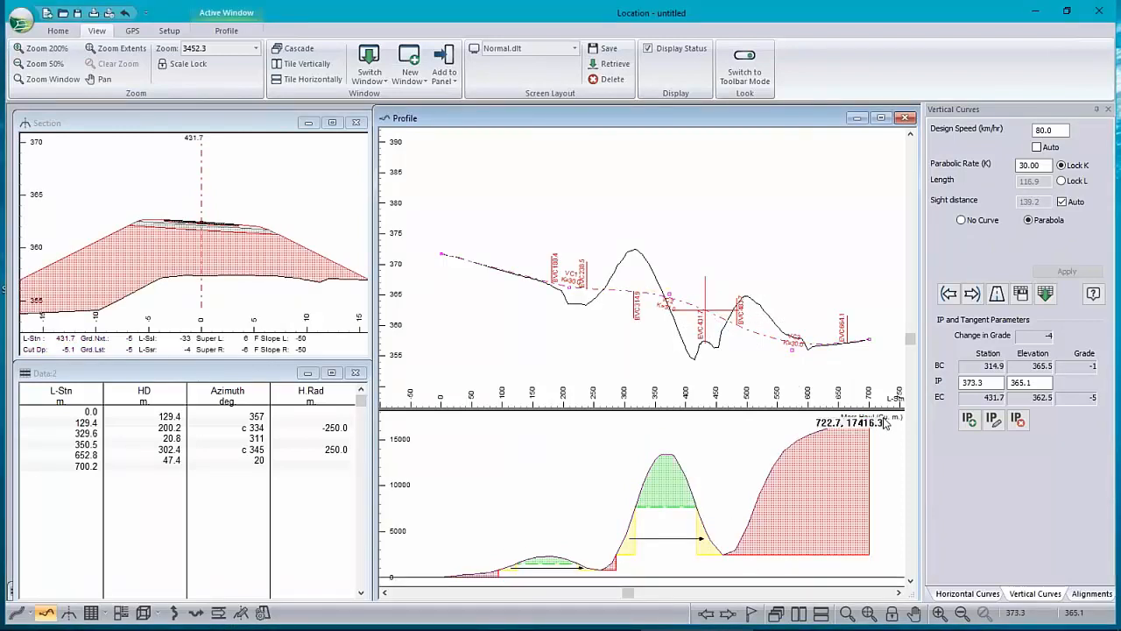
- Select V-align 1 in the alignments list and recalculate the full station range with re-costing included
click(1092, 595)
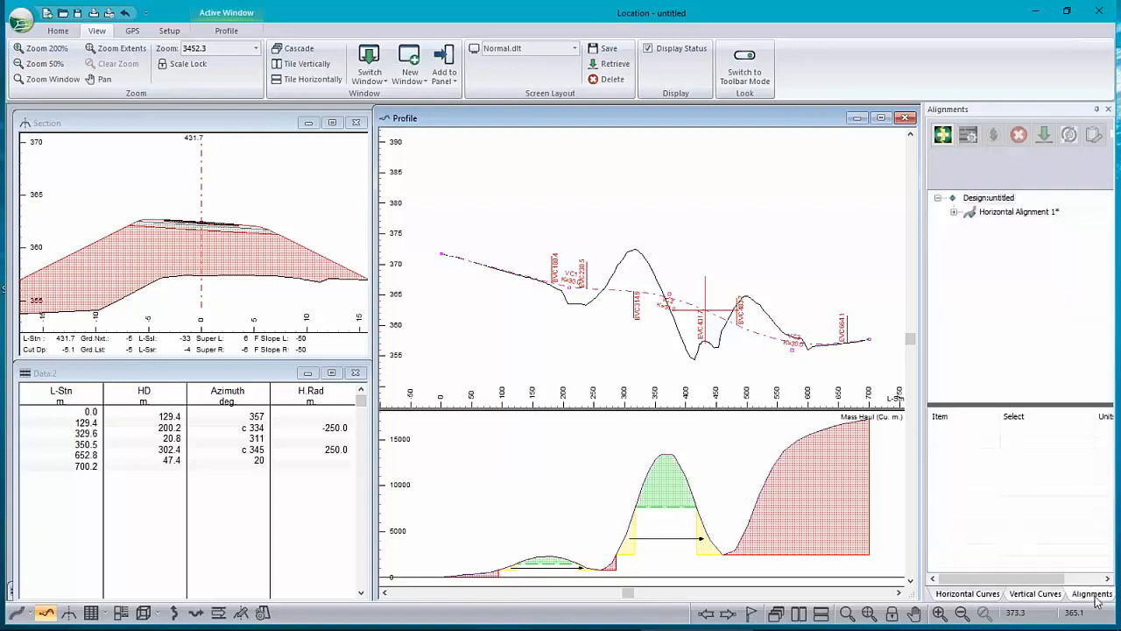
click(955, 212)
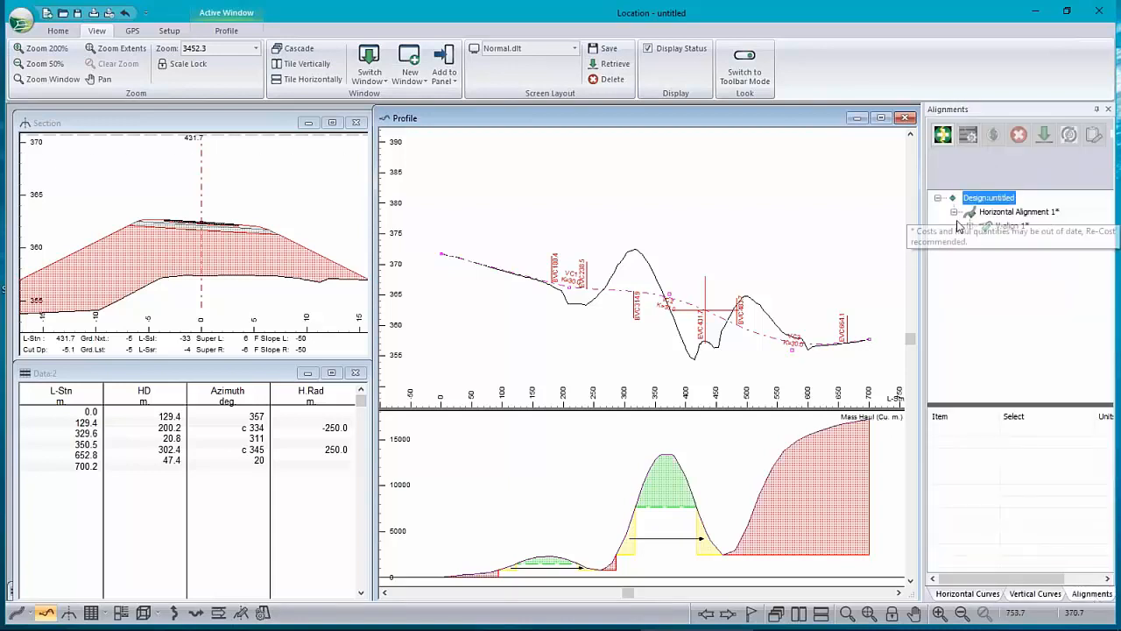
click(1014, 227)
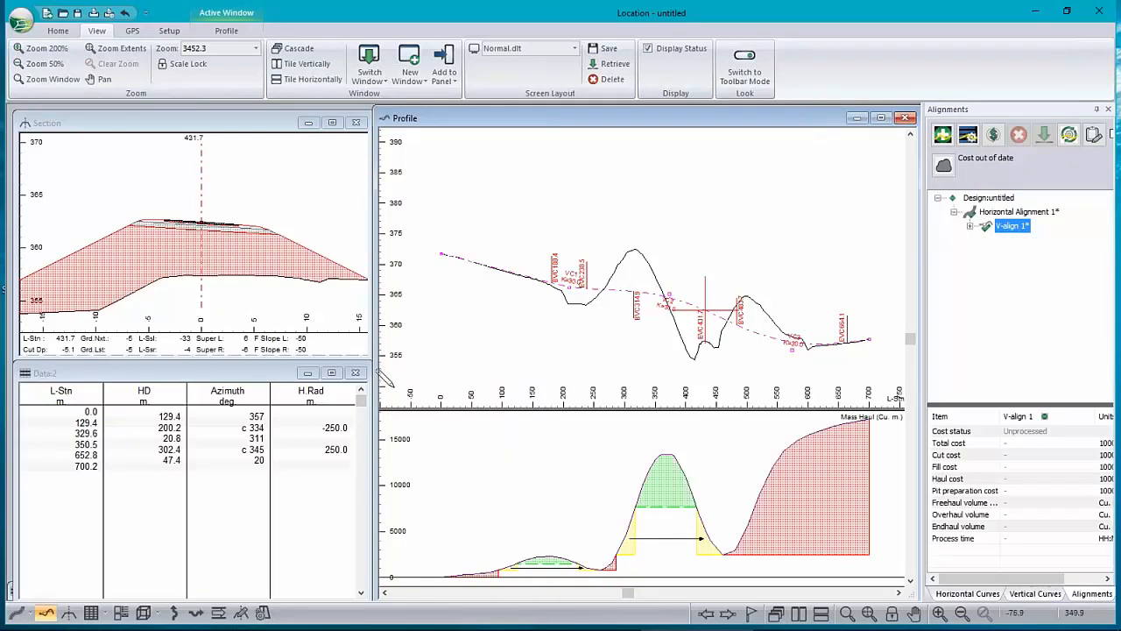
click(261, 613)
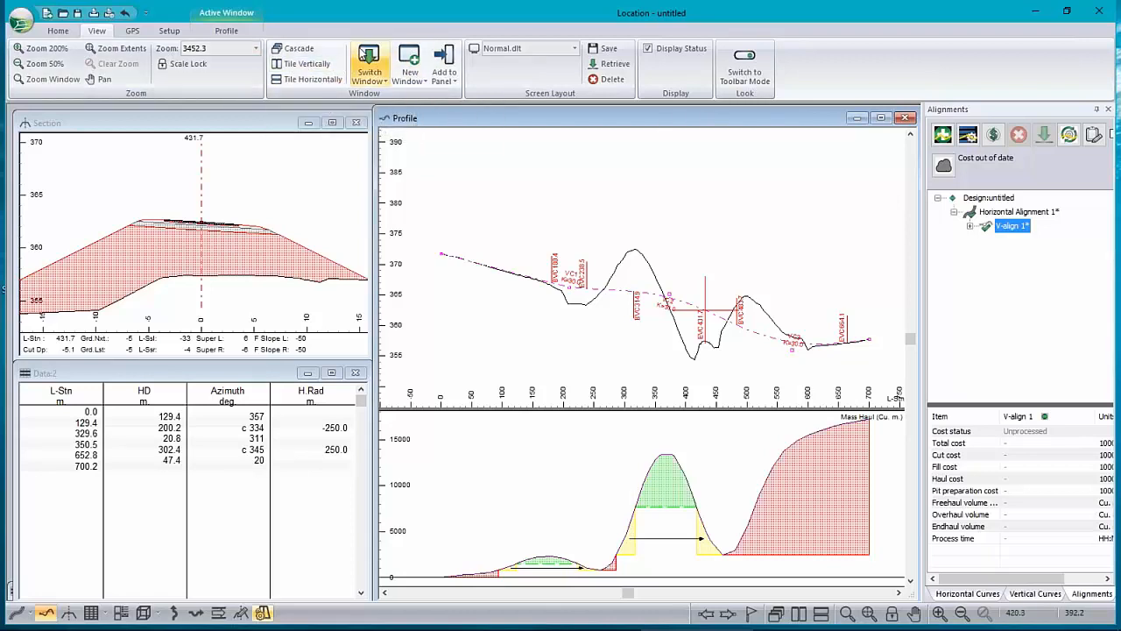
click(58, 31)
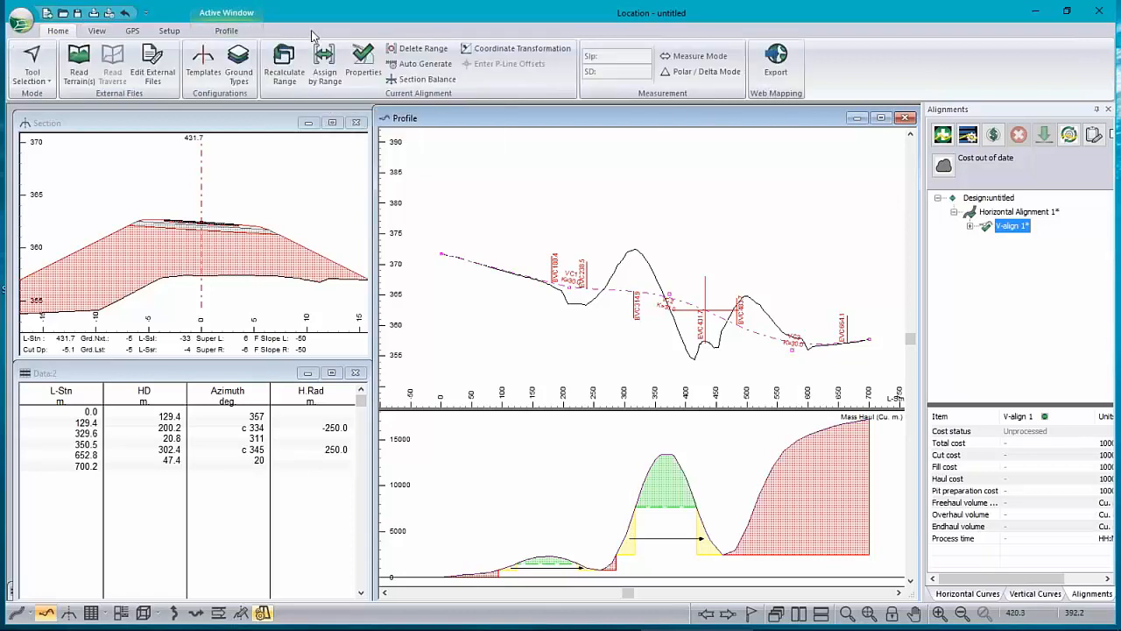
click(287, 70)
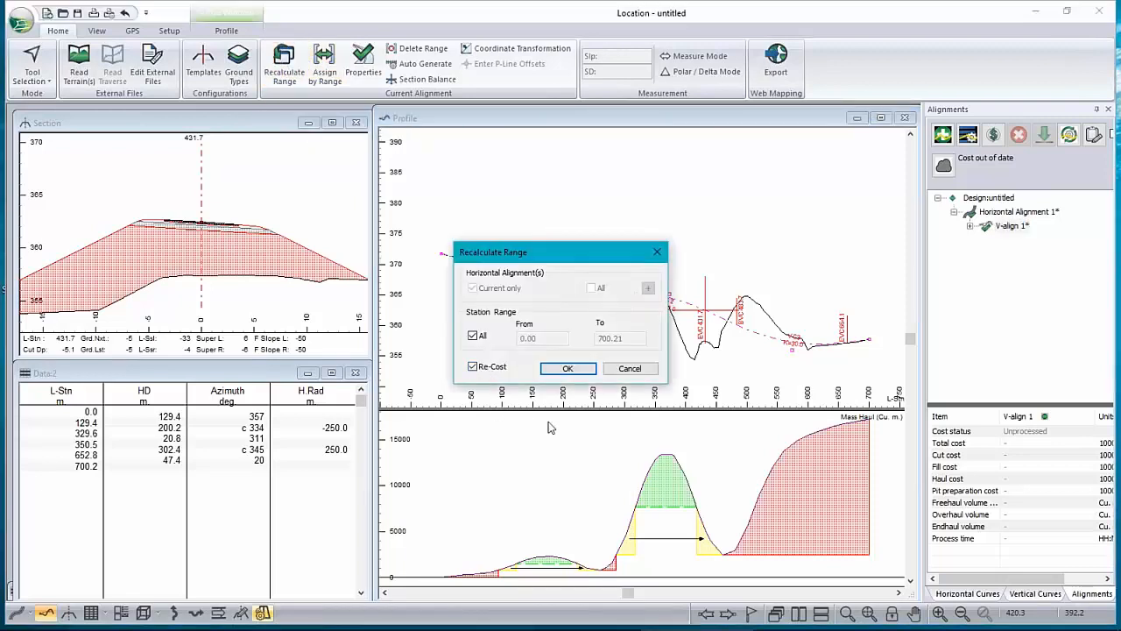
click(569, 368)
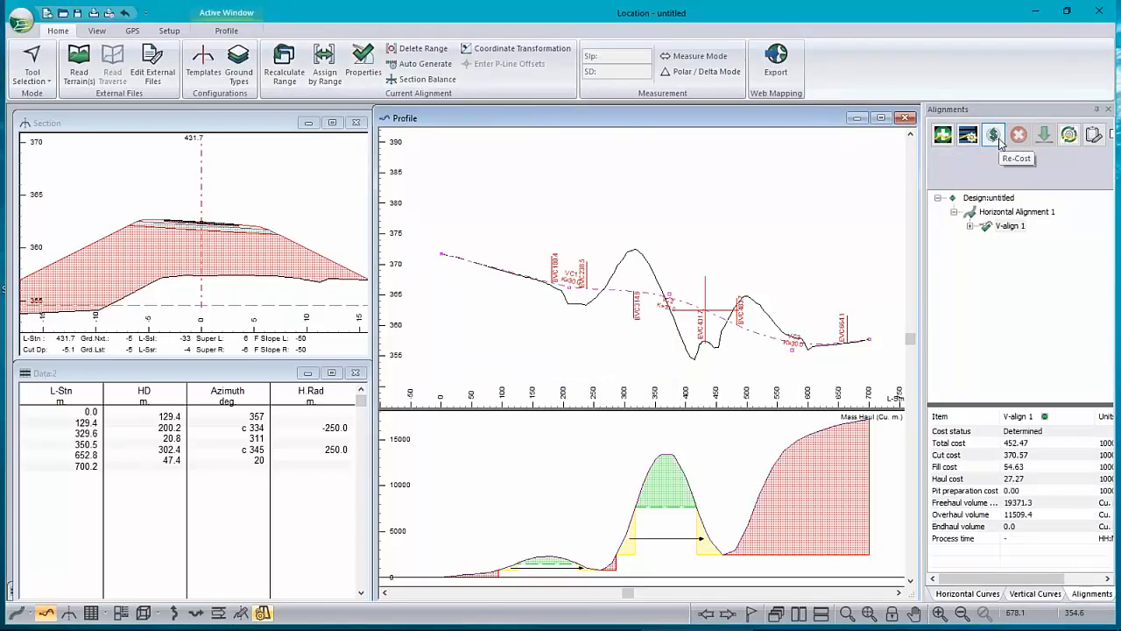
- Re-cost V-align 1 with automatic re-costing after manual design changes enabled and no additional sample spacing
click(996, 137)
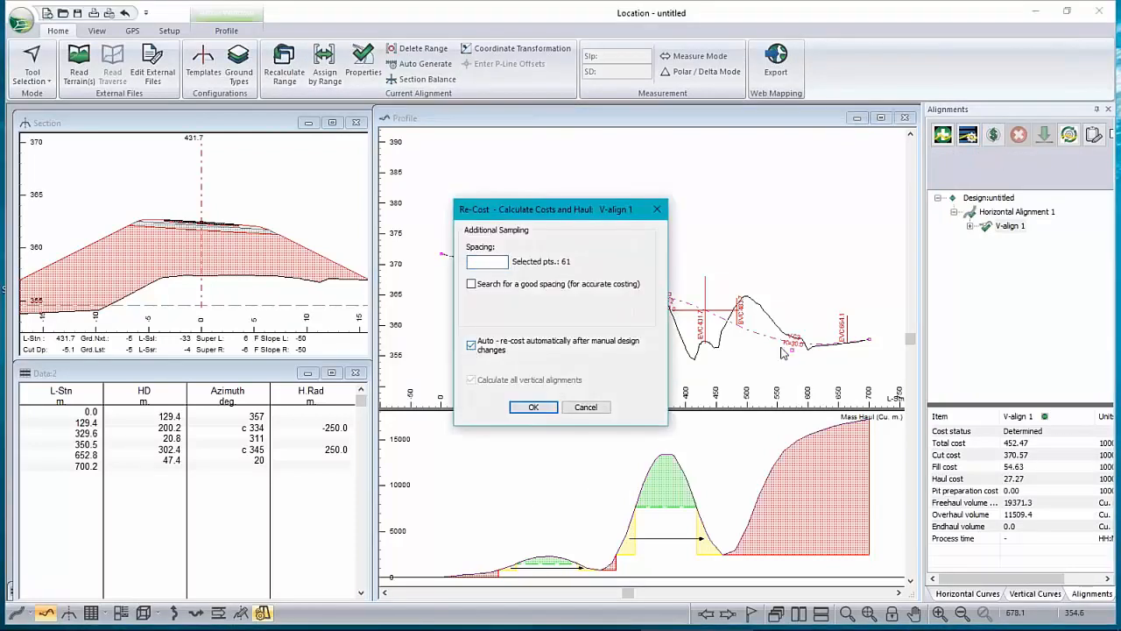
click(533, 408)
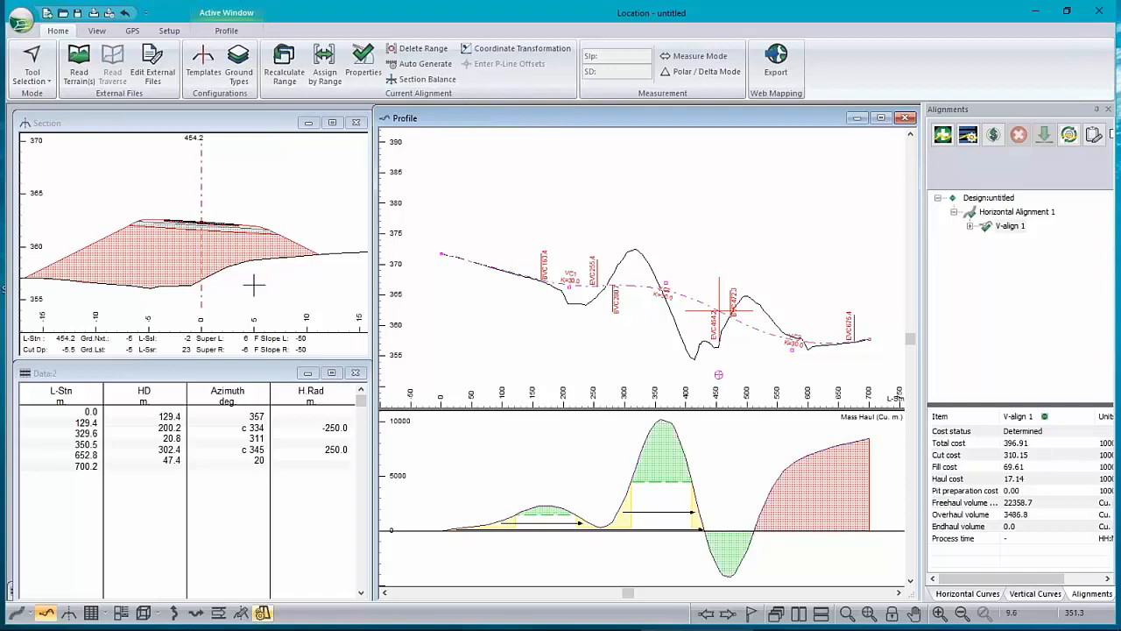
- Inspect the cross-section layers at station 454.2 up close and display the cross-section at station 320.0
mouse_move(192, 248)
scroll(192, 219, up, 3)
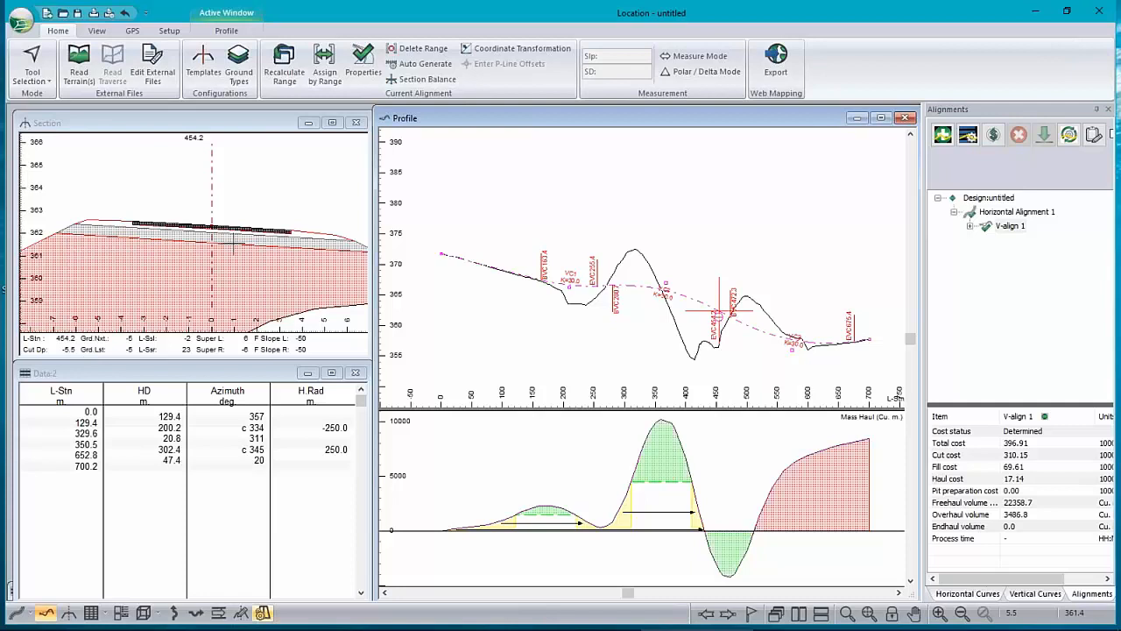
scroll(217, 261, down, 3)
scroll(217, 261, down, 2)
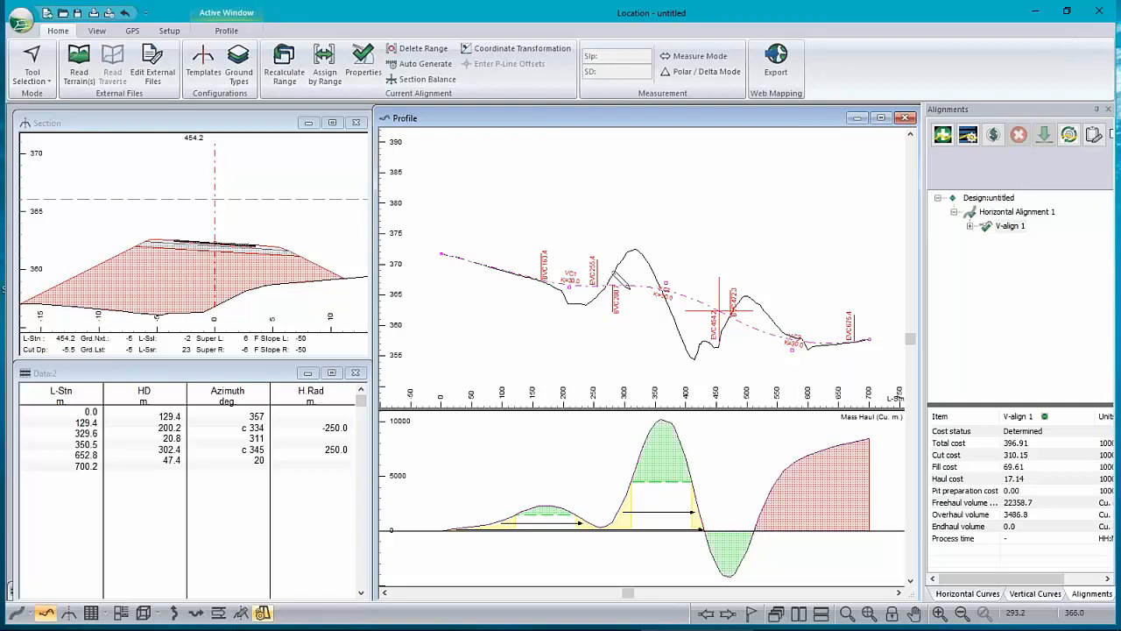
click(633, 295)
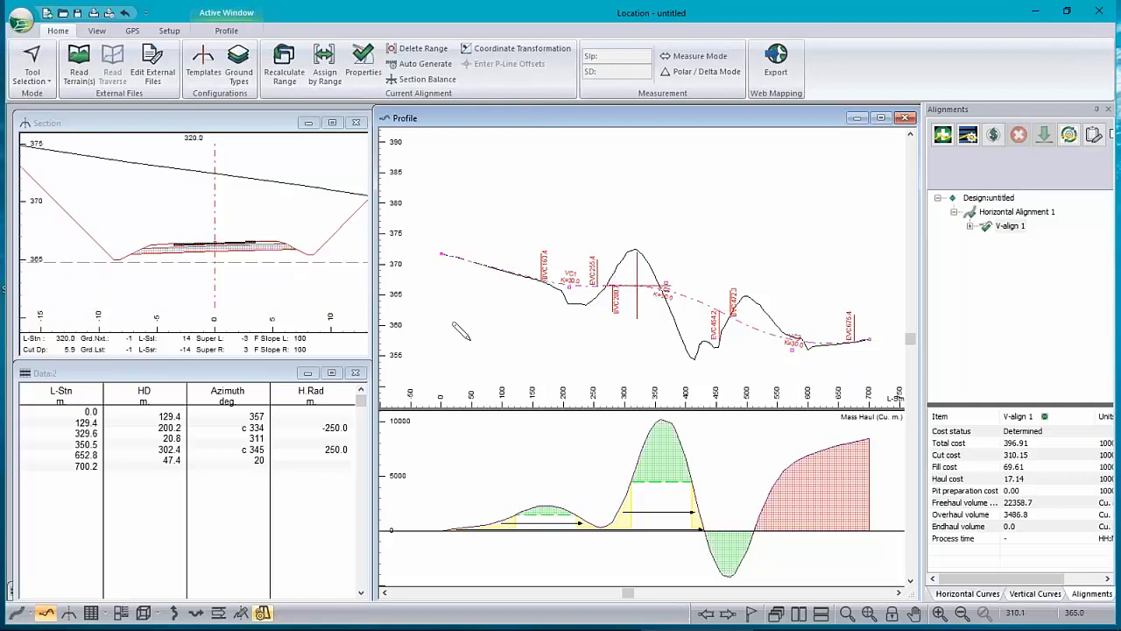
- Try the cut area hatching for SG in the section at station 320.0, and switch it back off
right_click(99, 183)
click(201, 333)
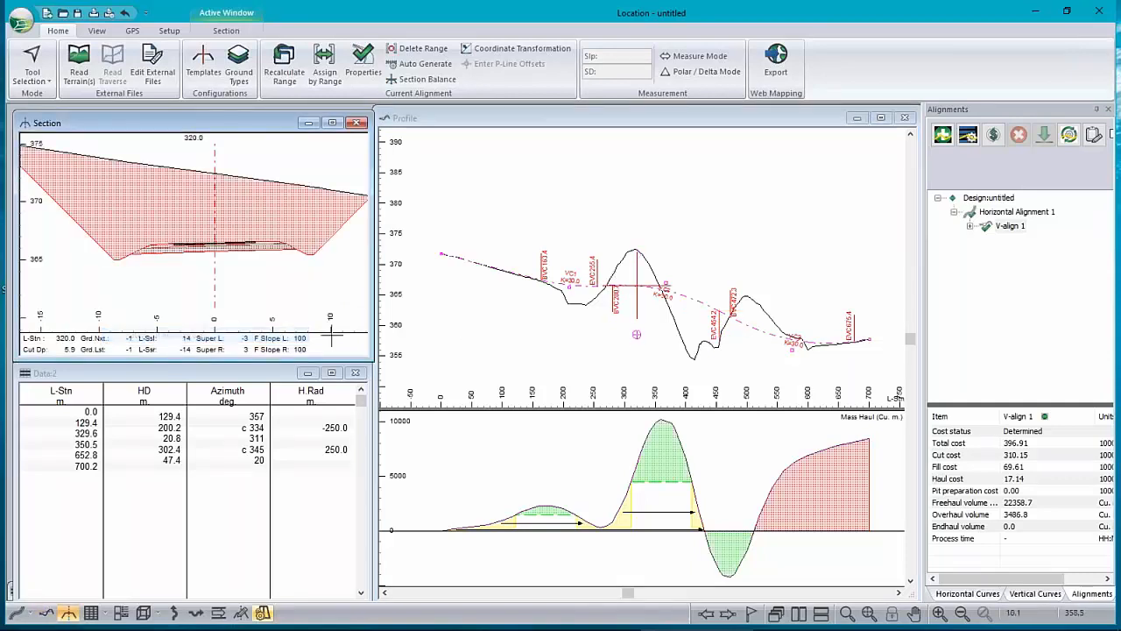
right_click(125, 203)
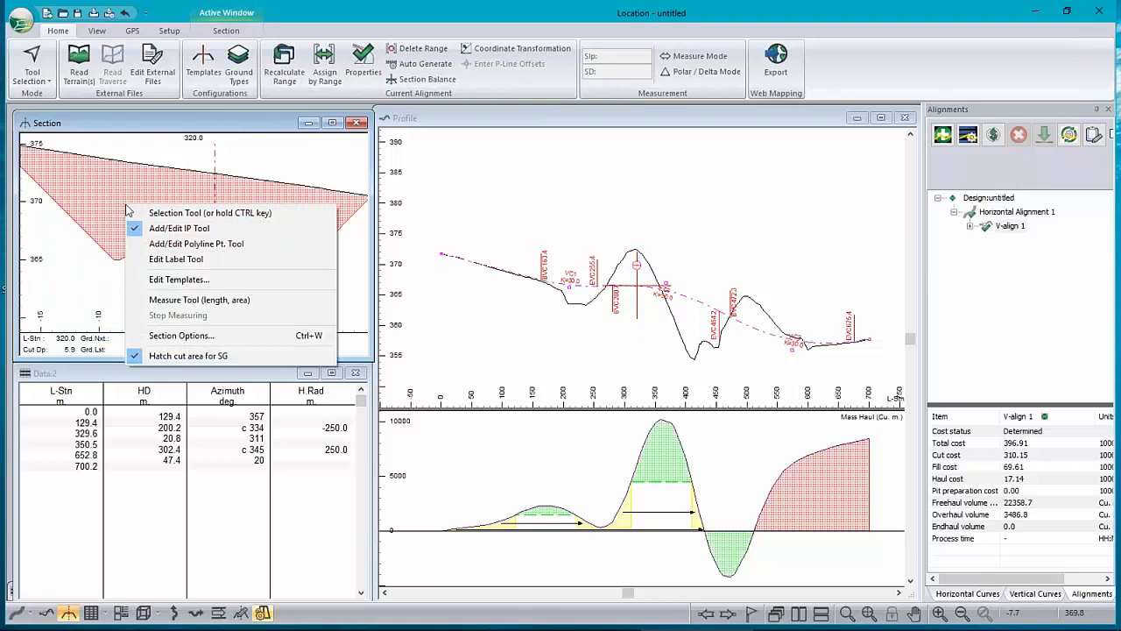
click(180, 356)
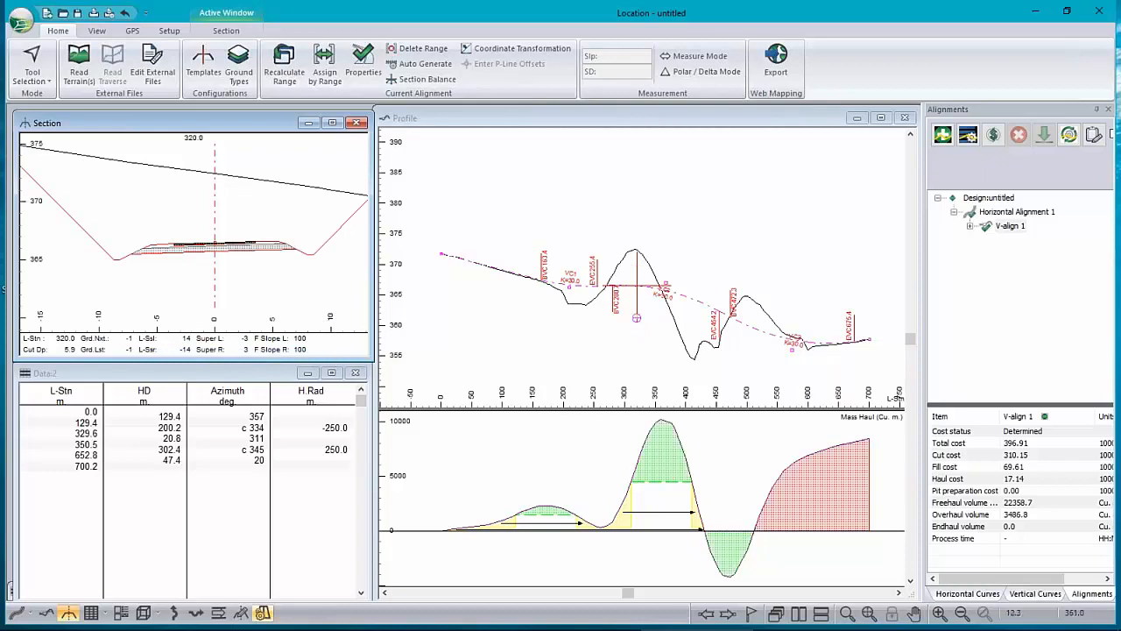
- Review the handling costs and quality factors of the Overburden, Hard Pan and Gravel ground types
click(236, 70)
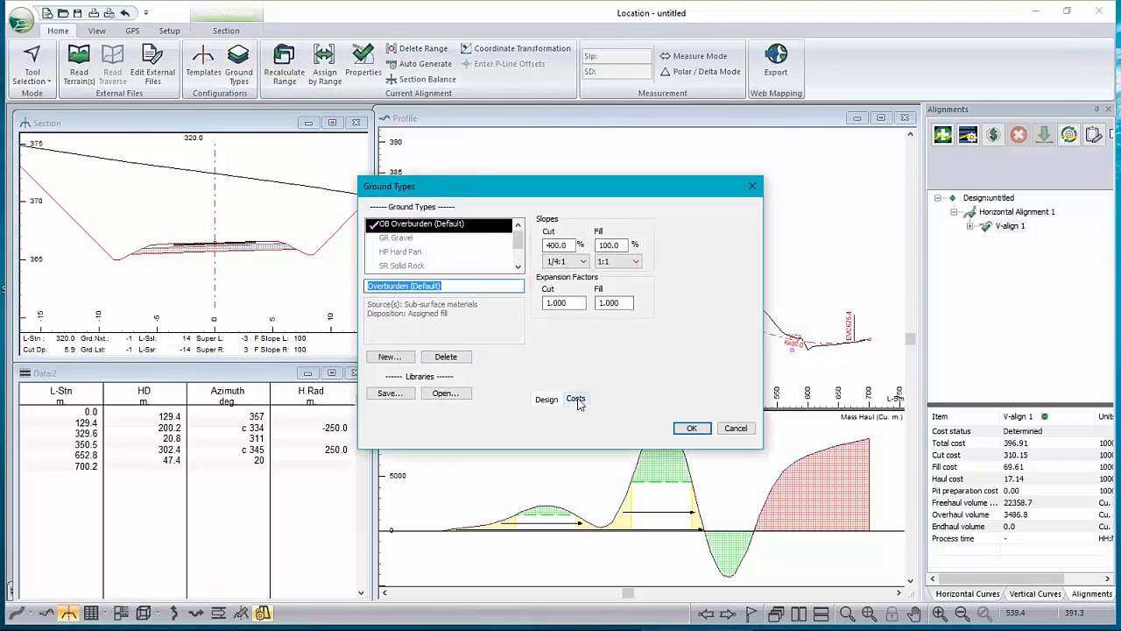
click(577, 399)
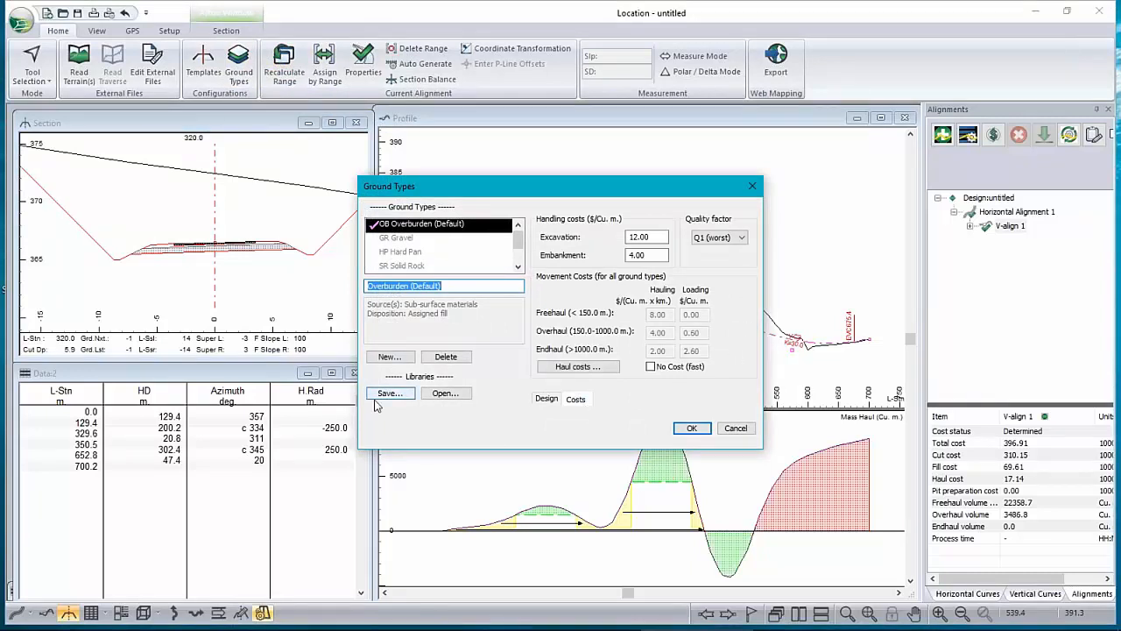
click(454, 227)
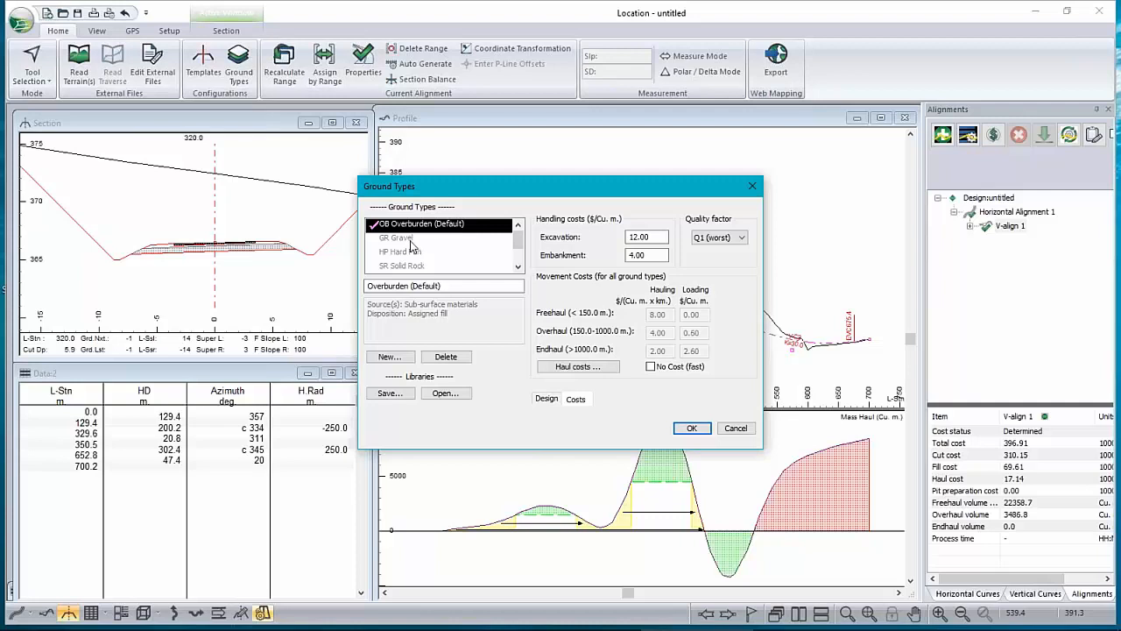
click(412, 248)
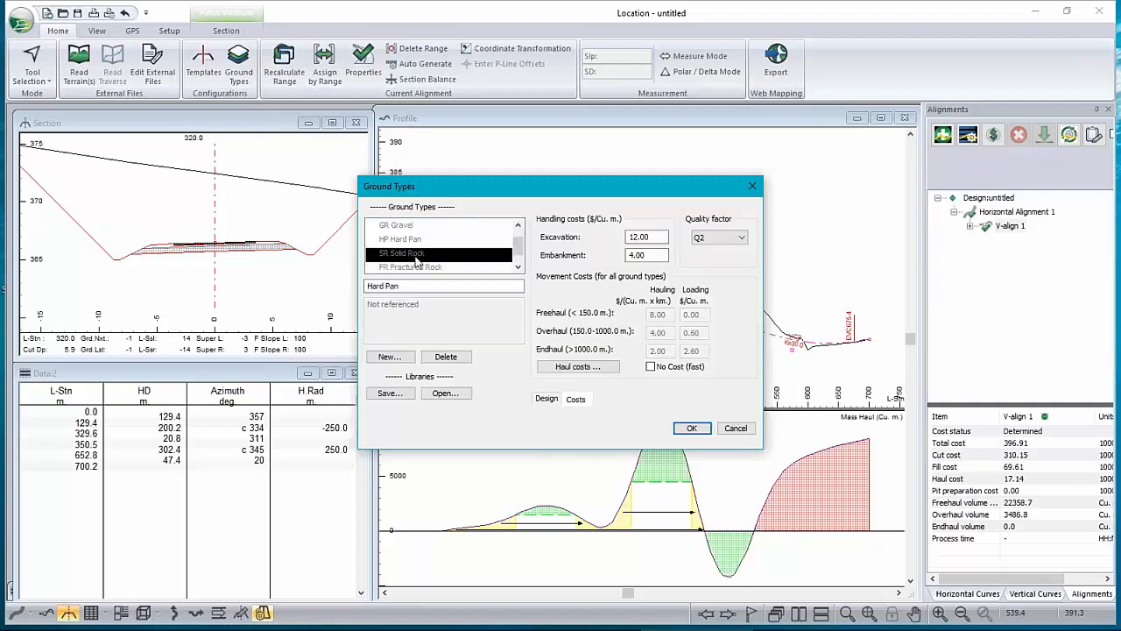
click(406, 226)
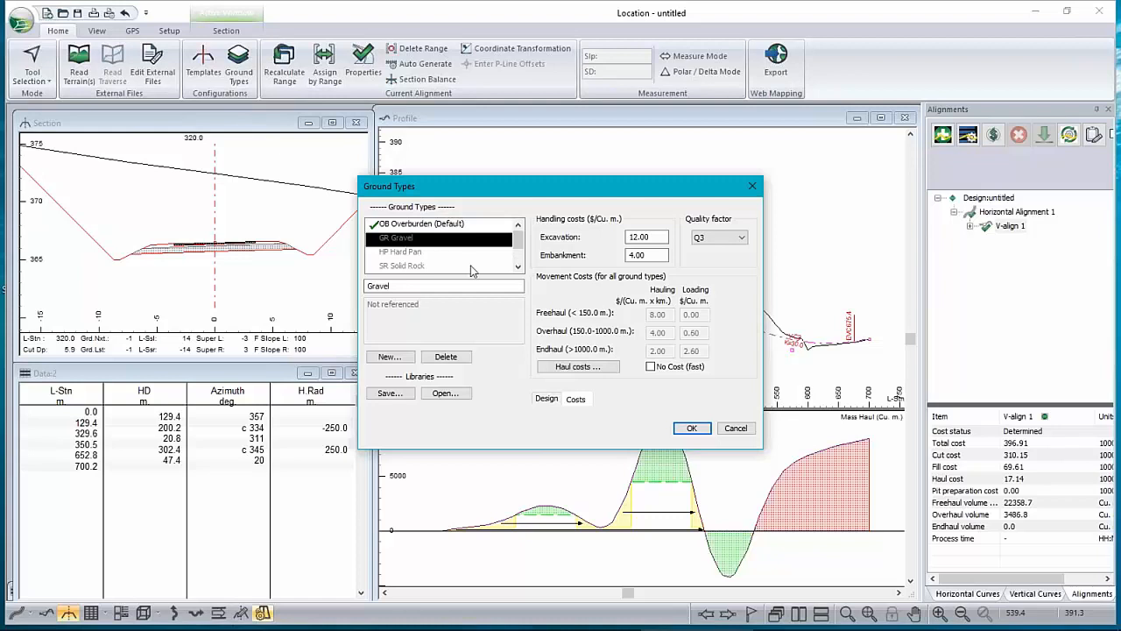
click(419, 227)
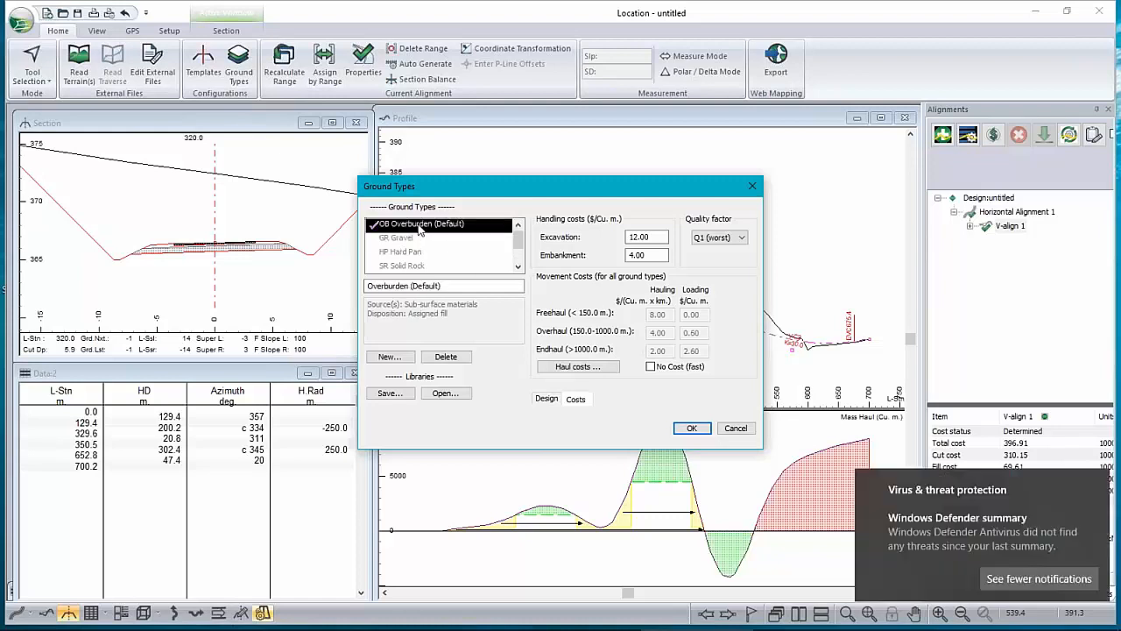
click(1100, 483)
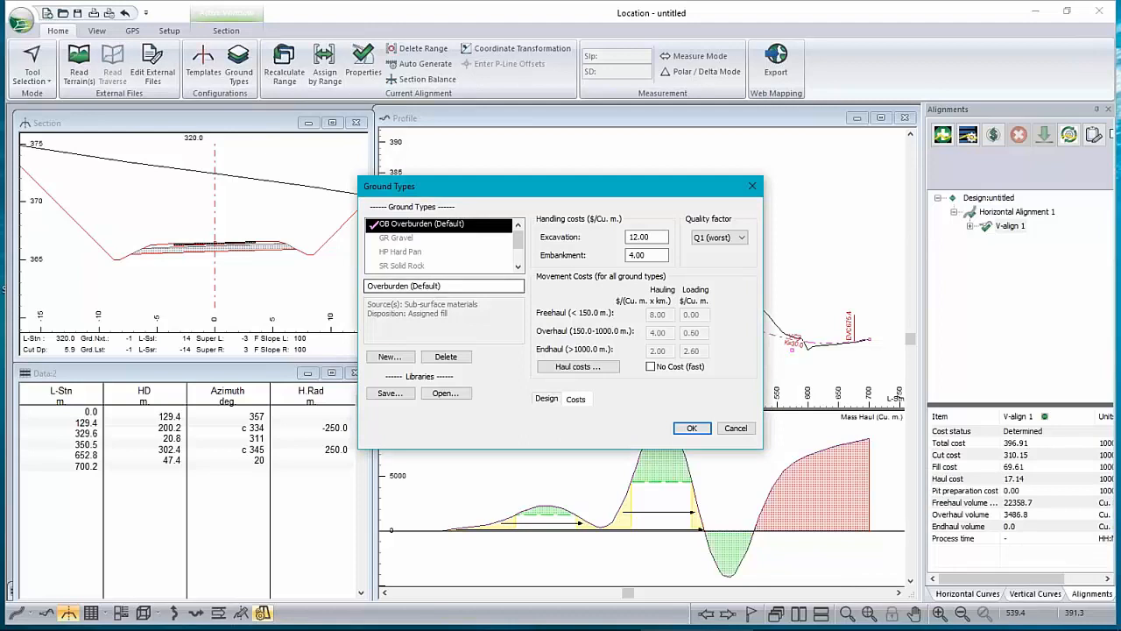
- Examine Overburden's excavation and embankment unit costs and the haul cost curve without changing any value
drag(662, 236, 560, 332)
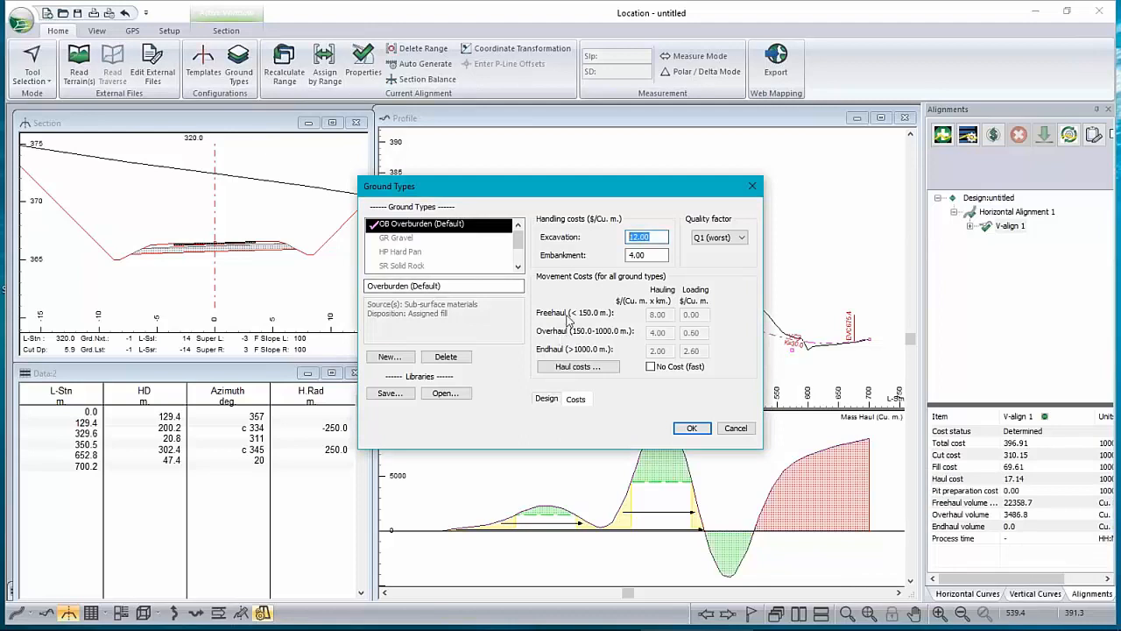
key(Tab)
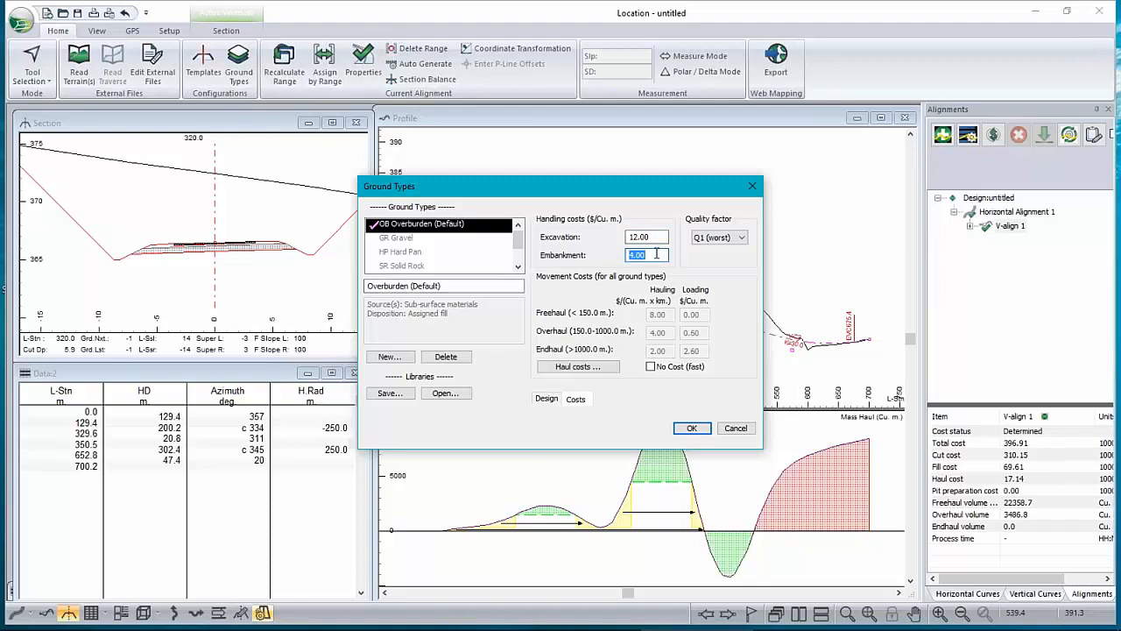
click(576, 367)
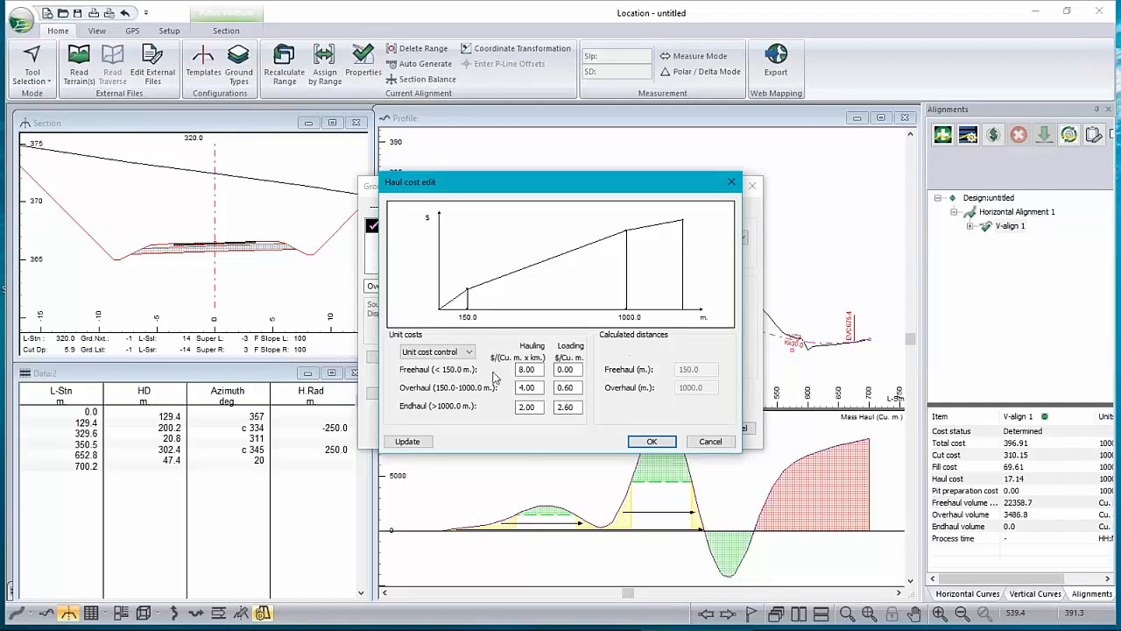
click(711, 441)
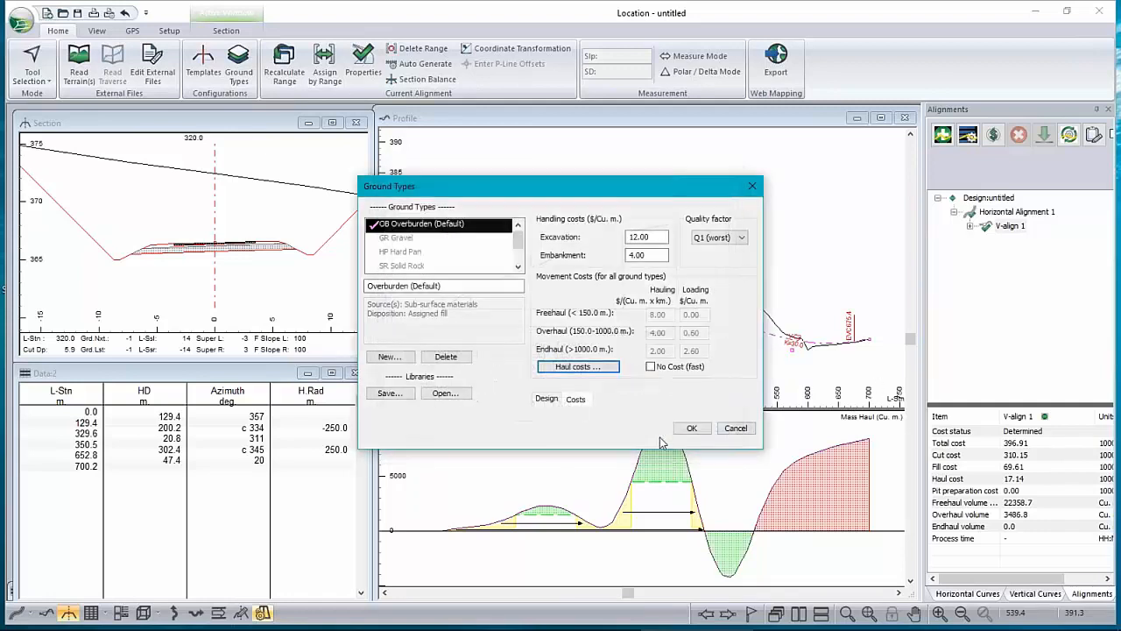
- Look at the NORMAL.GDX ground type library file and close the ground types settings without loading it
click(465, 396)
click(588, 249)
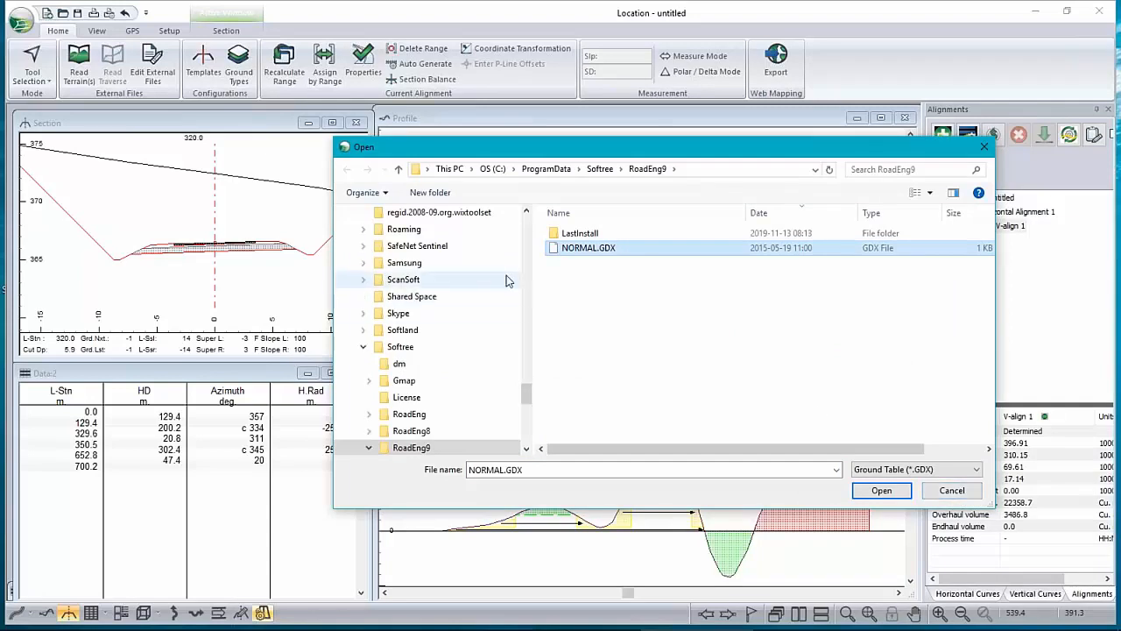
click(972, 498)
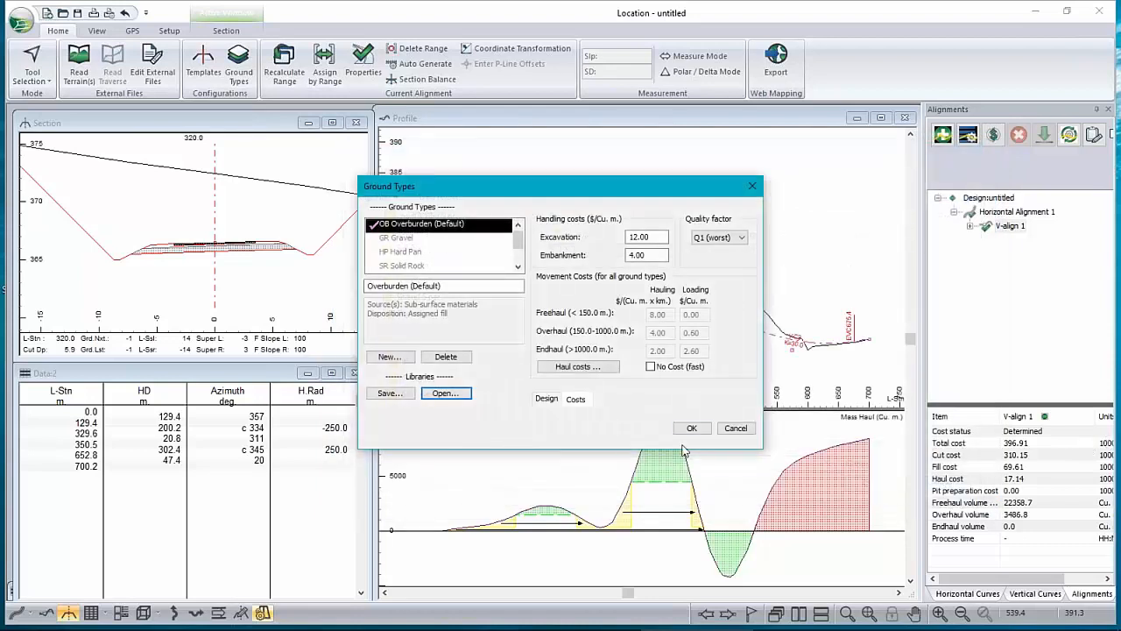
click(734, 429)
click(736, 429)
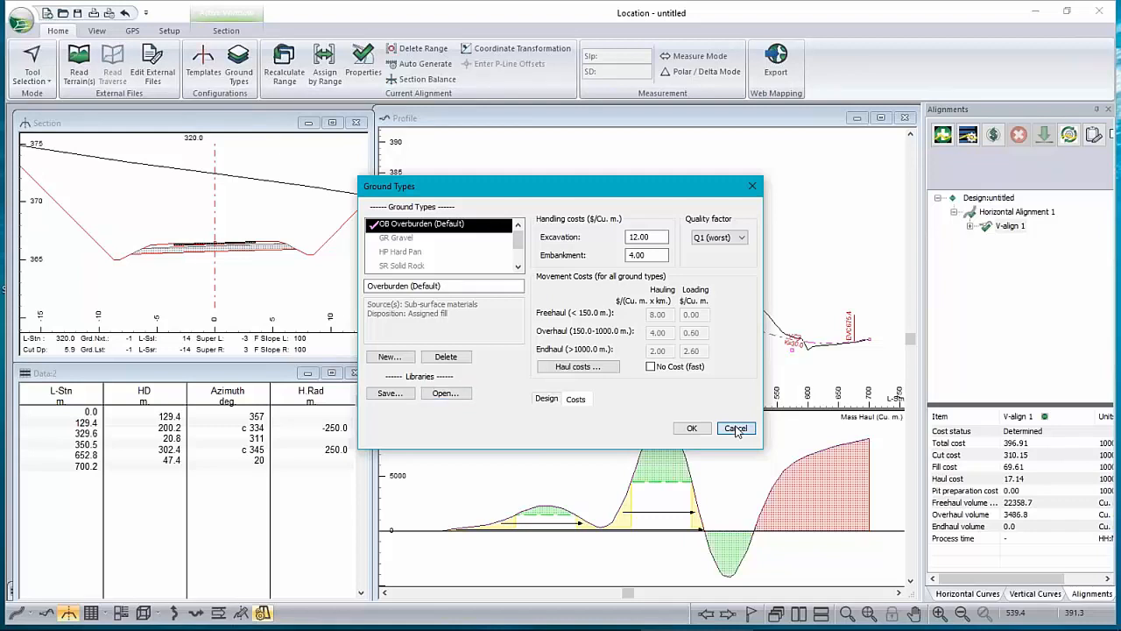
click(736, 429)
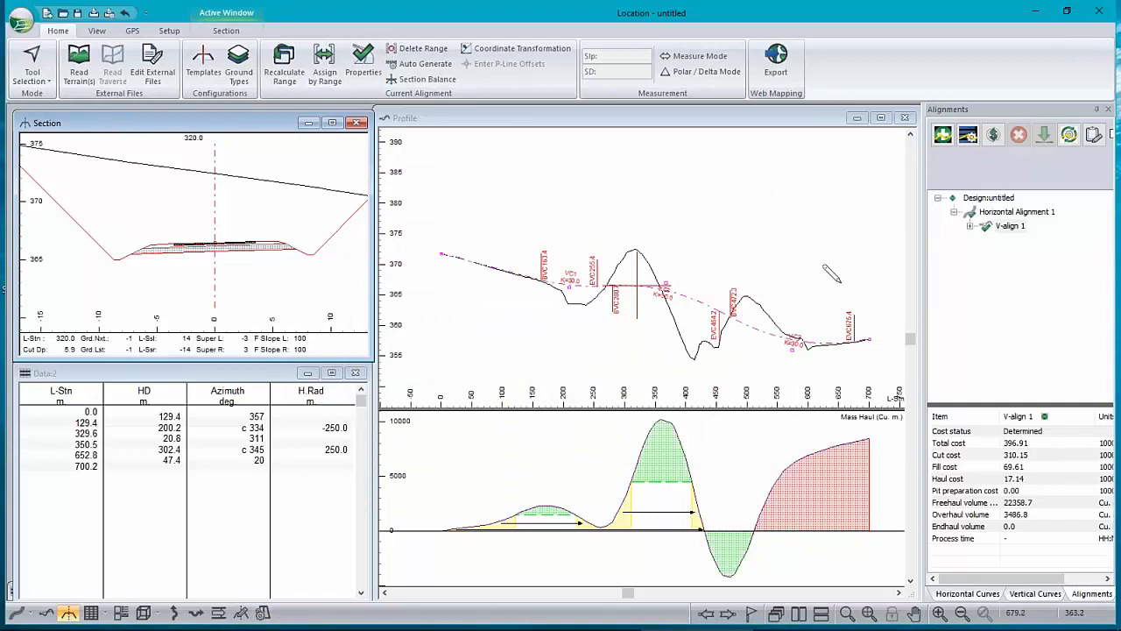
- Adjust the cost table to show its units, and move the middle vertical IP to about station 345
mouse_move(662, 263)
drag(1098, 416, 1080, 416)
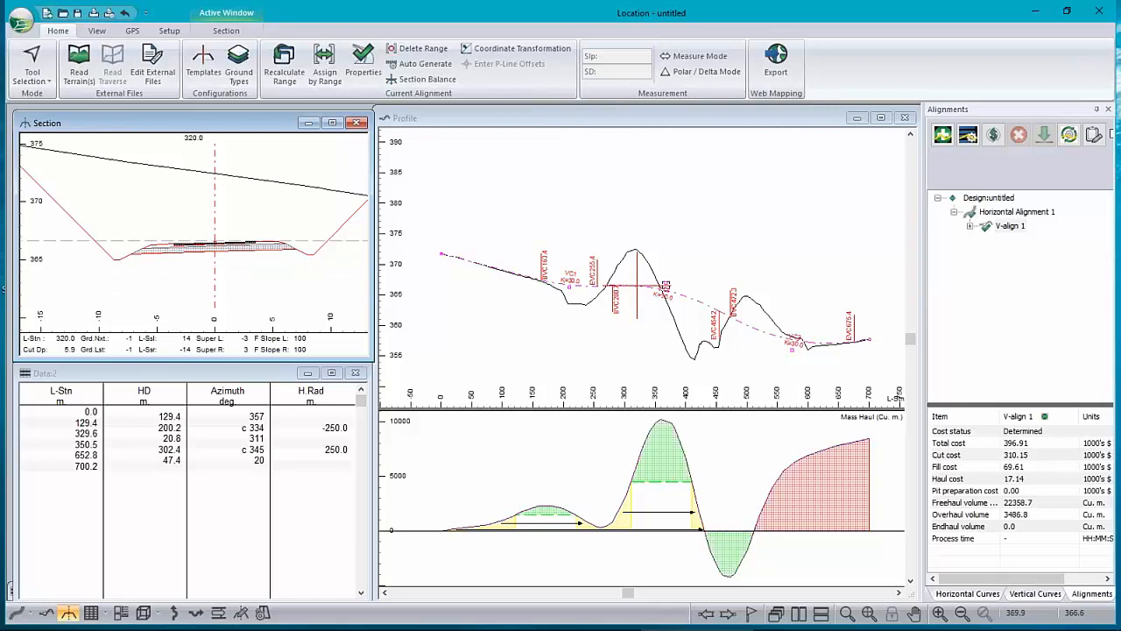
click(664, 285)
mouse_move(666, 284)
mouse_down()
mouse_move(662, 263)
mouse_move(641, 287)
mouse_move(646, 305)
mouse_move(654, 291)
mouse_move(678, 296)
mouse_up()
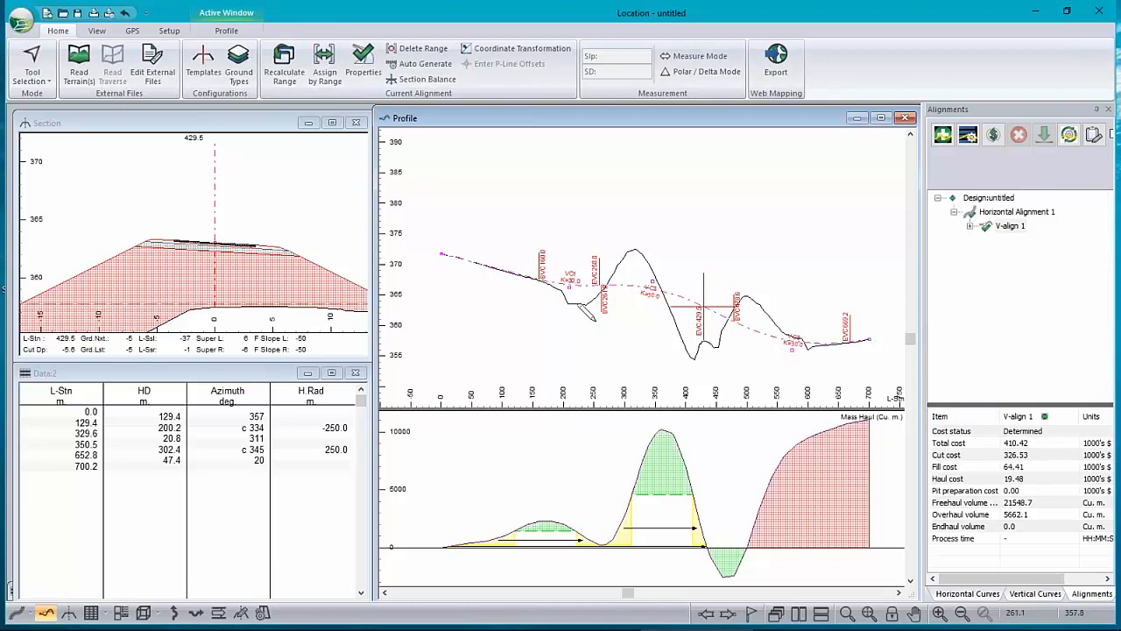
- Move the first intermediate vertical IP back to about station 154, and raise the middle one at about station 339
drag(568, 286, 561, 280)
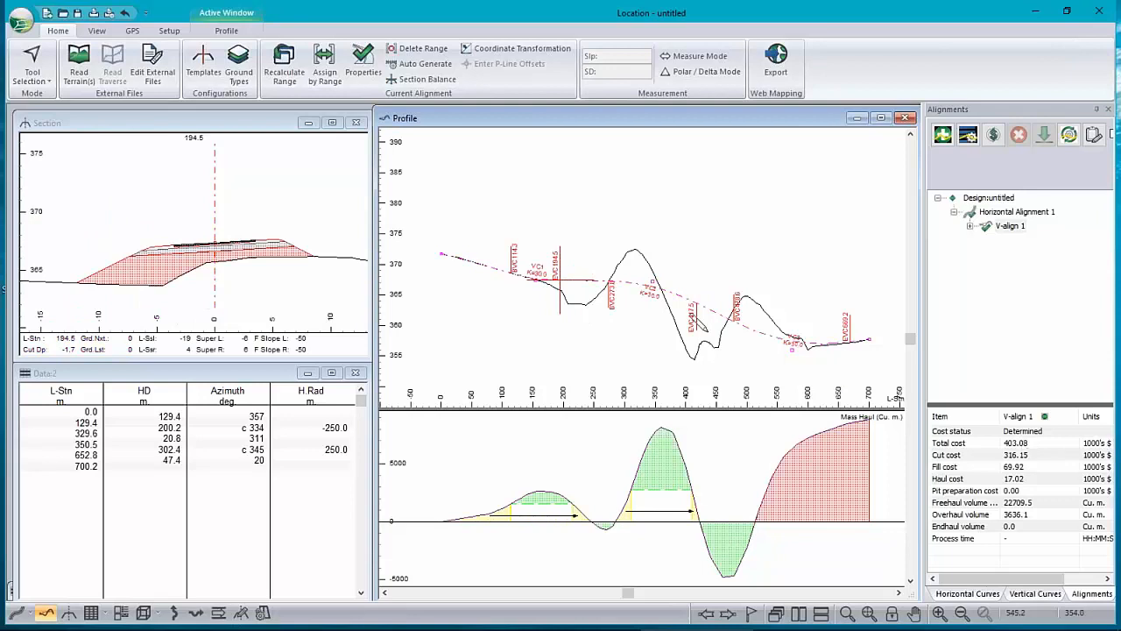
drag(651, 279, 712, 302)
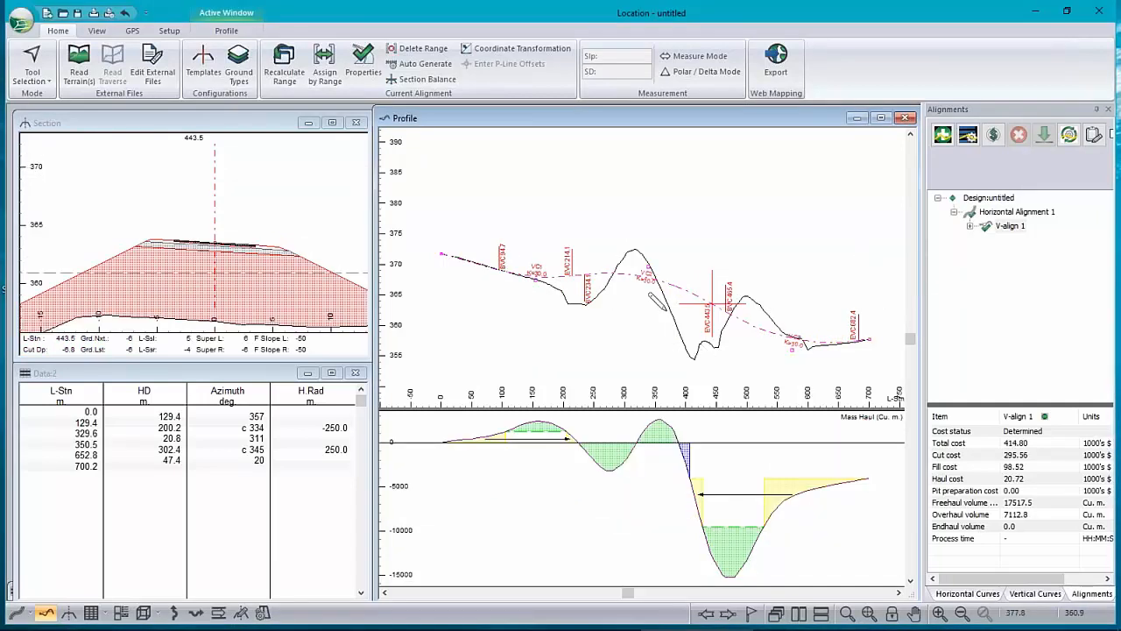
- Fine-tune the height of the middle vertical IP in the profile, leaving it at about station 350
drag(654, 274, 656, 279)
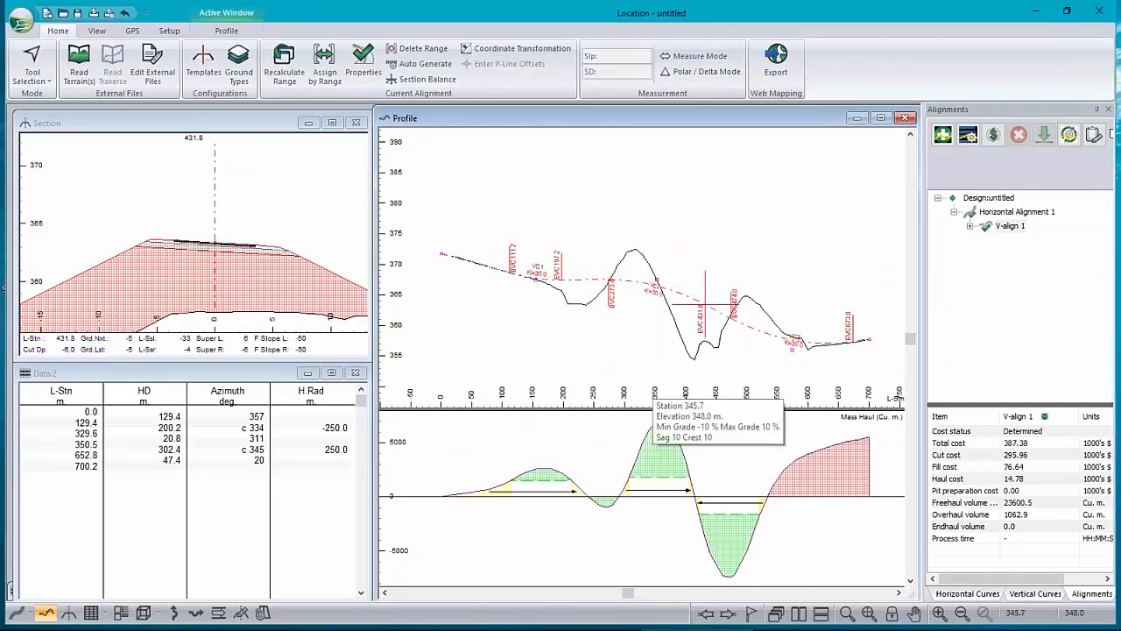
drag(655, 280, 656, 276)
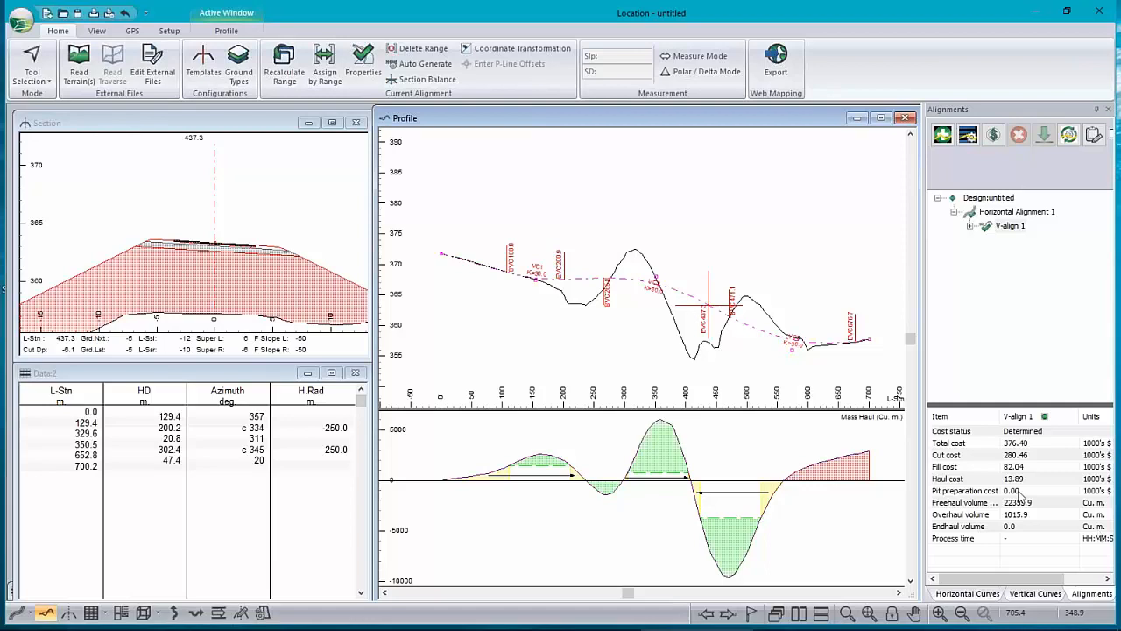
- Place a report point on the plan alignment at the existing culvert crossing, at about station 422.7
click(17, 612)
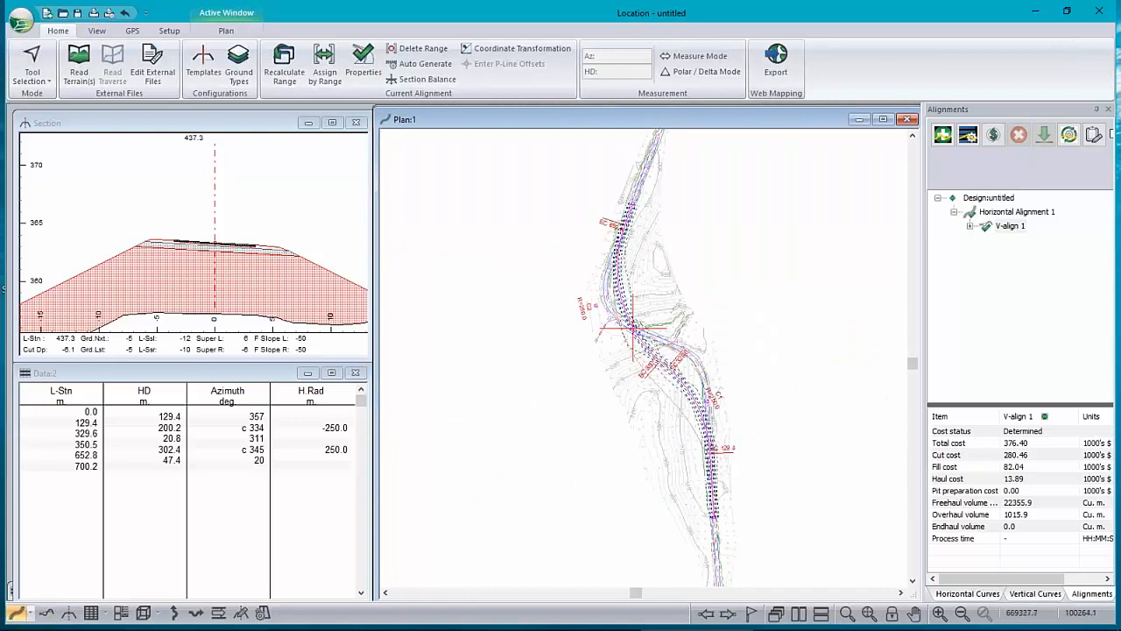
scroll(635, 327, up, 5)
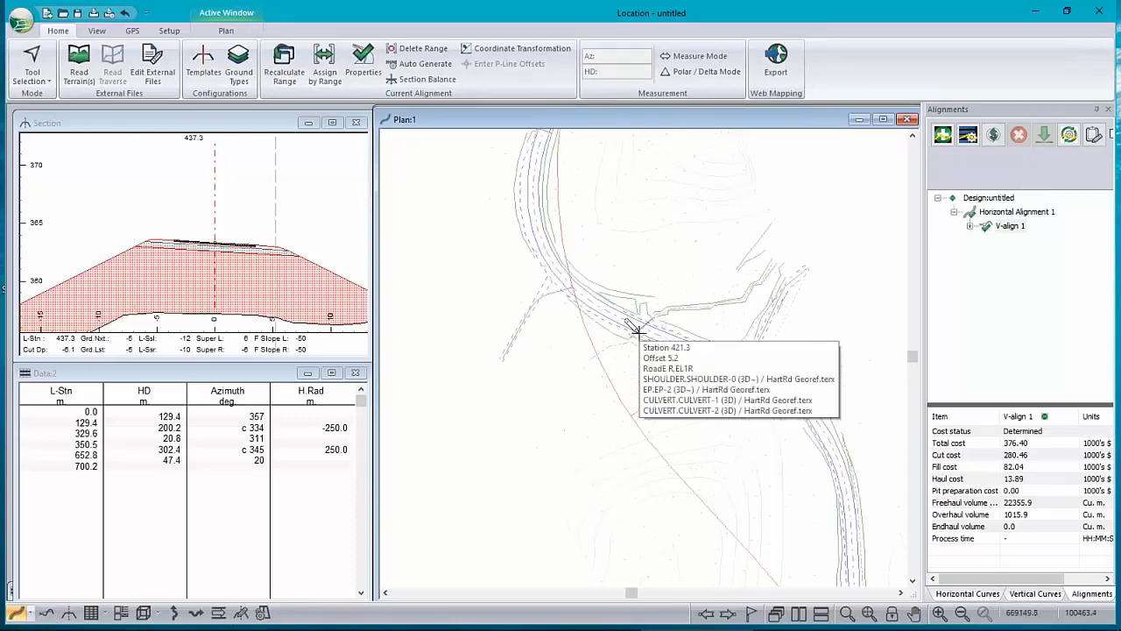
scroll(635, 327, up, 2)
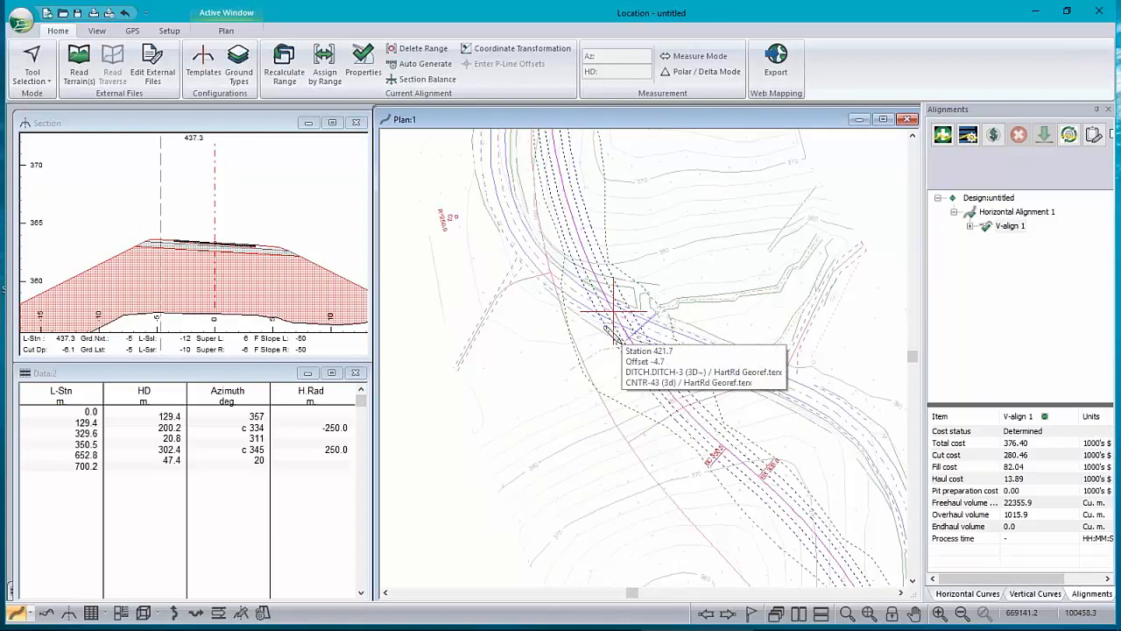
click(625, 341)
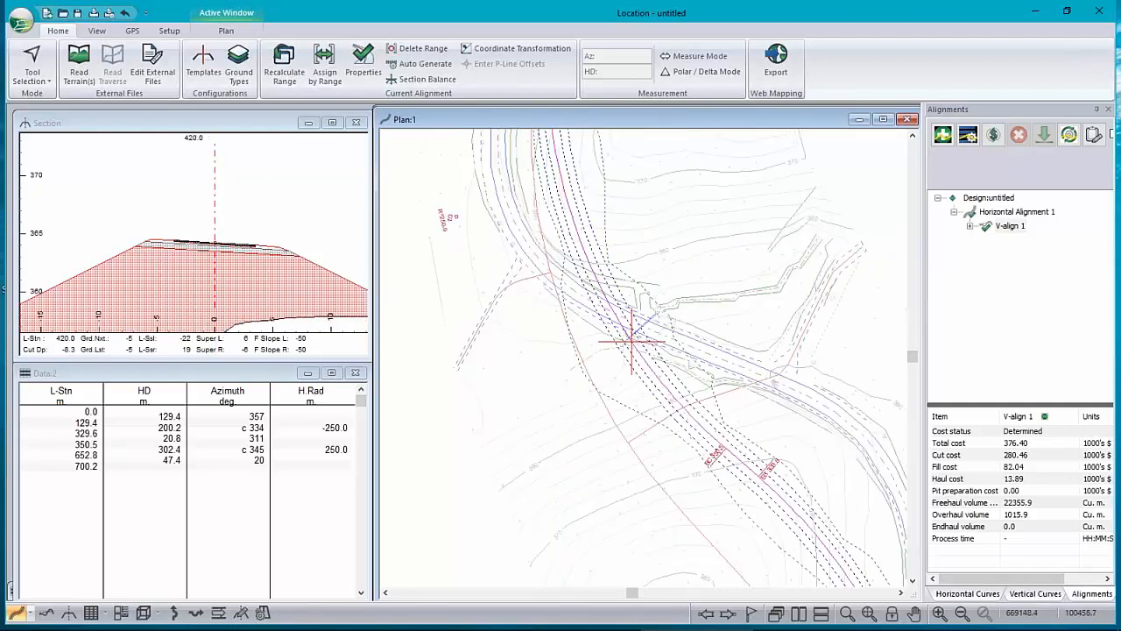
right_click(703, 283)
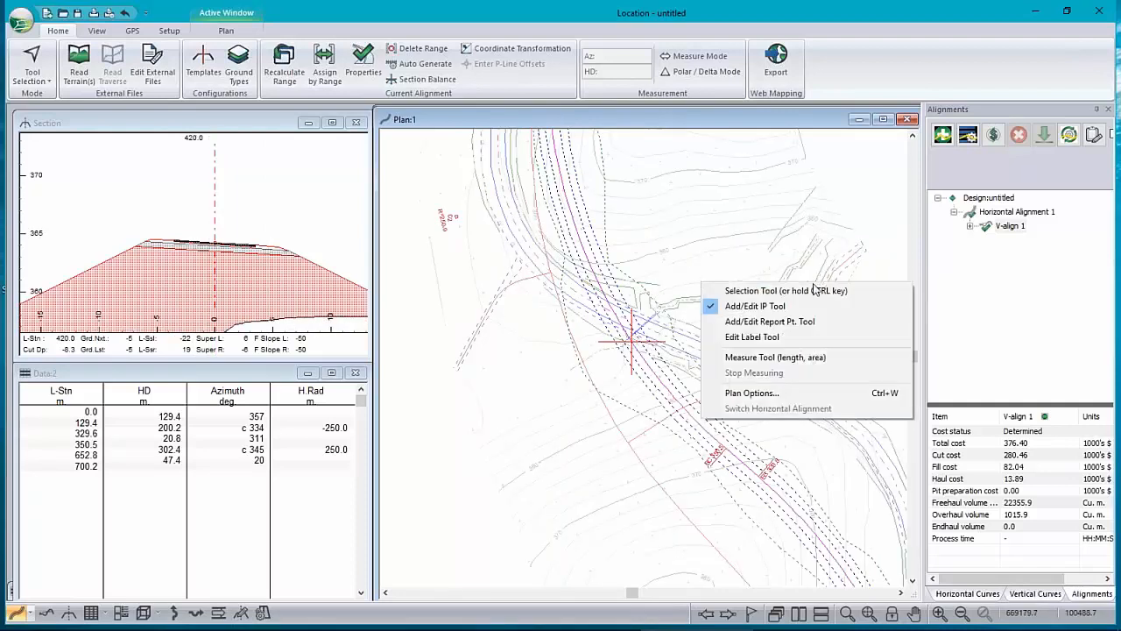
click(791, 323)
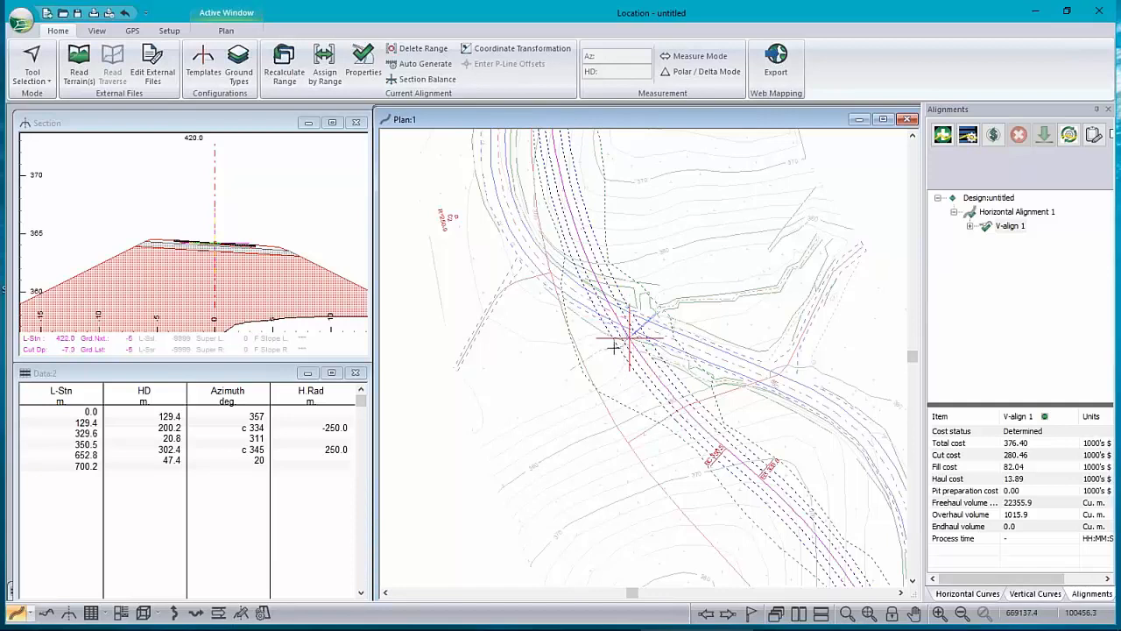
mouse_move(654, 354)
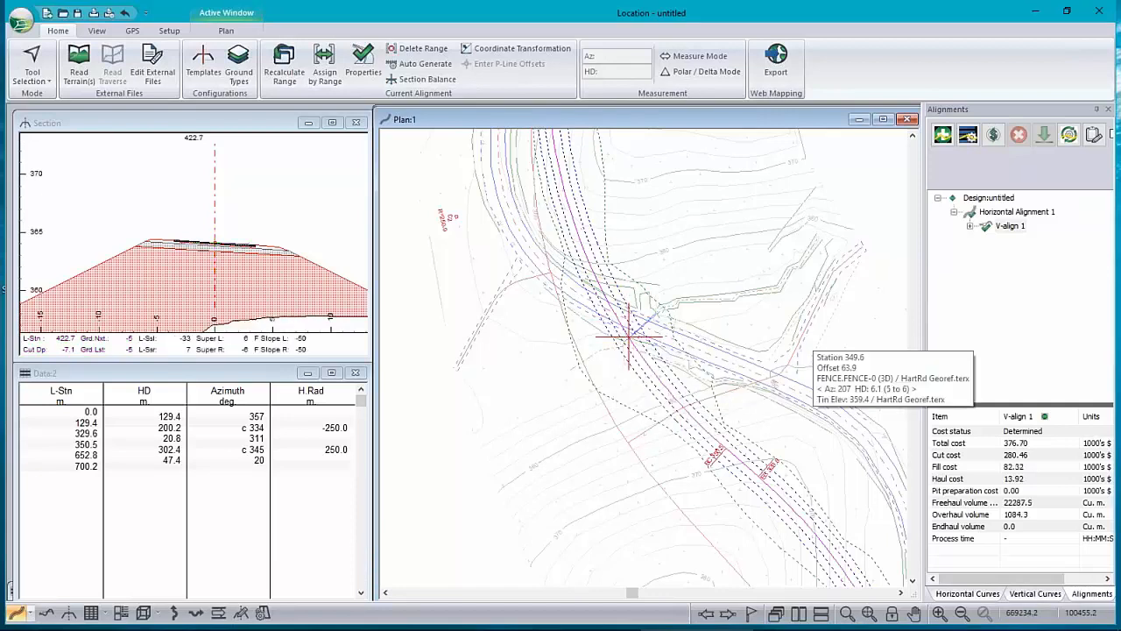
- Add a natural channel (stream) culvert at L-line station 422.7
click(219, 210)
scroll(196, 249, down, 3)
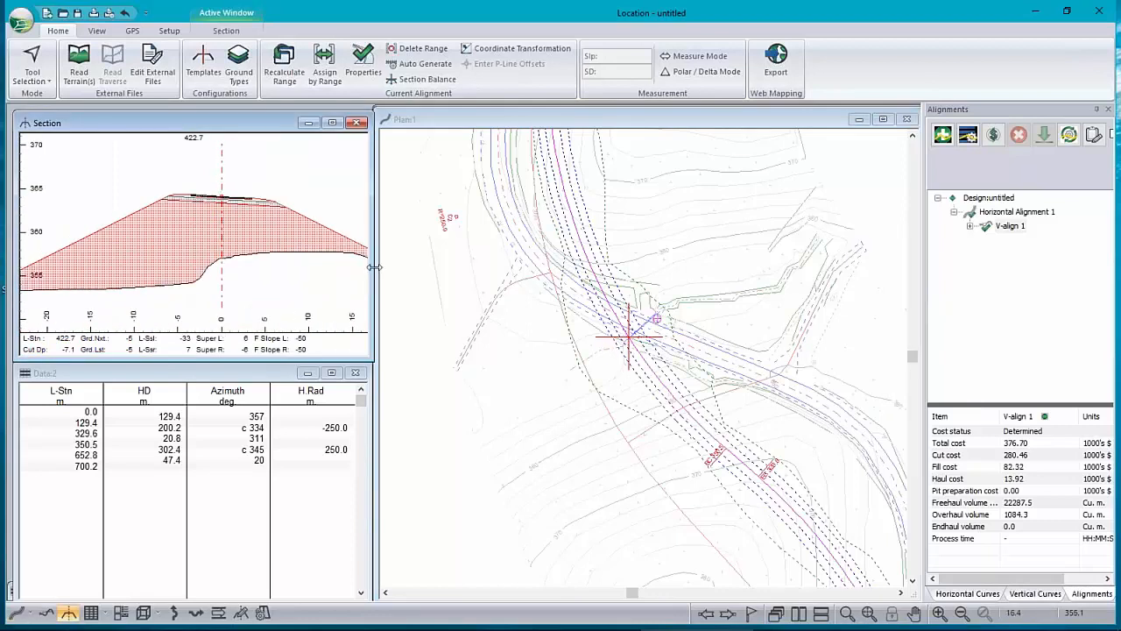
mouse_move(279, 237)
click(219, 612)
click(958, 129)
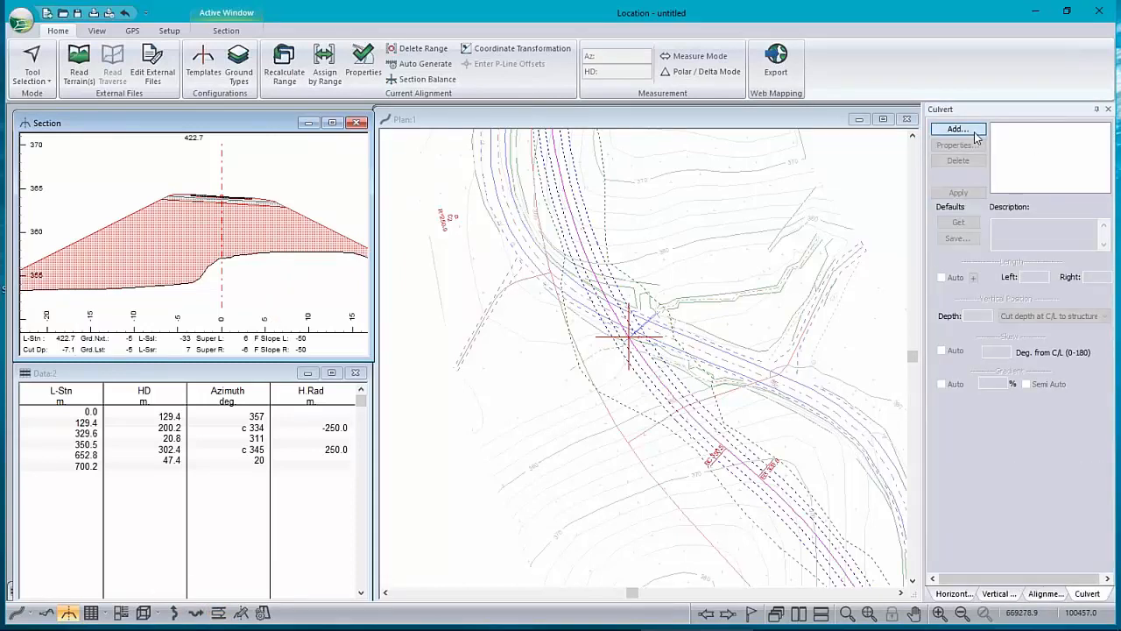
click(593, 285)
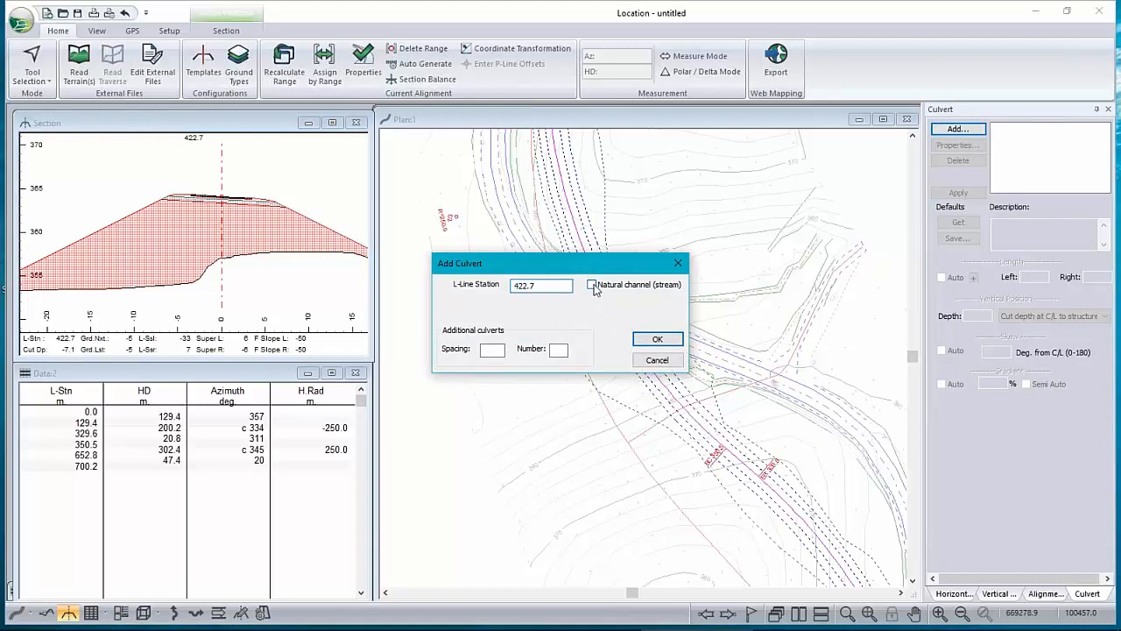
click(657, 340)
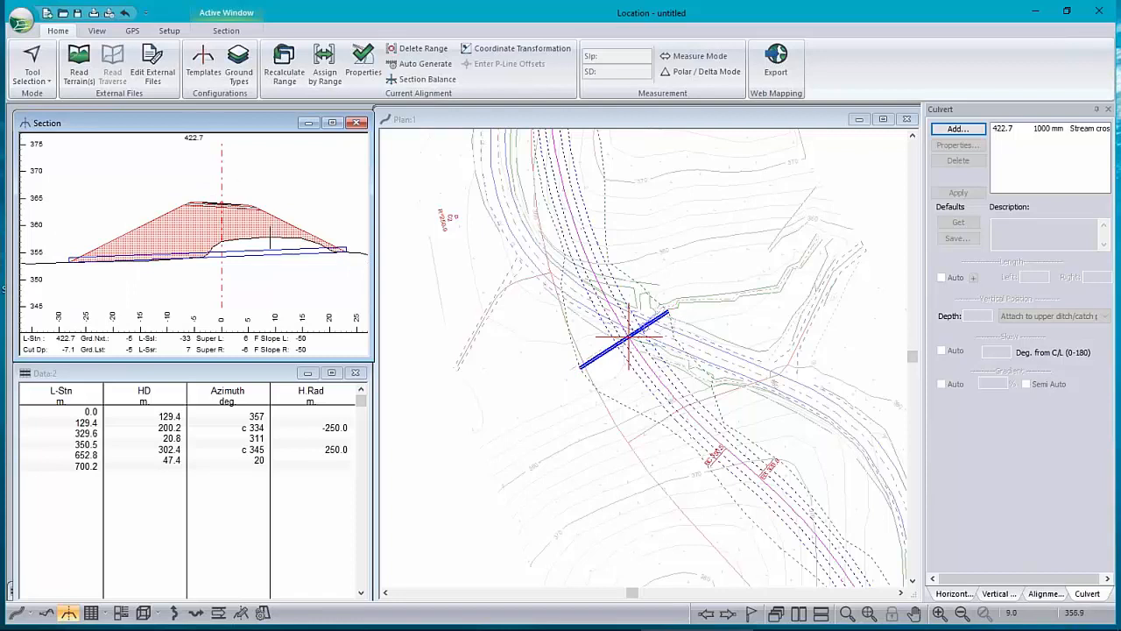
- Review the stream culvert's vertical position options, keeping it attached to the upper ditch/catch point
mouse_move(267, 250)
click(1040, 131)
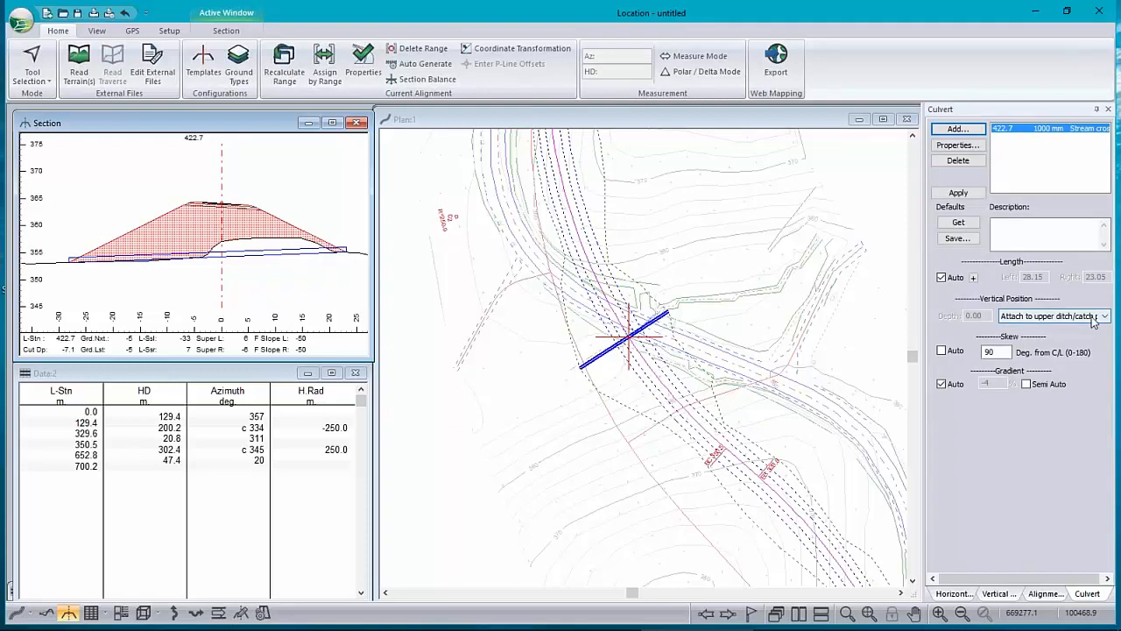
click(1095, 317)
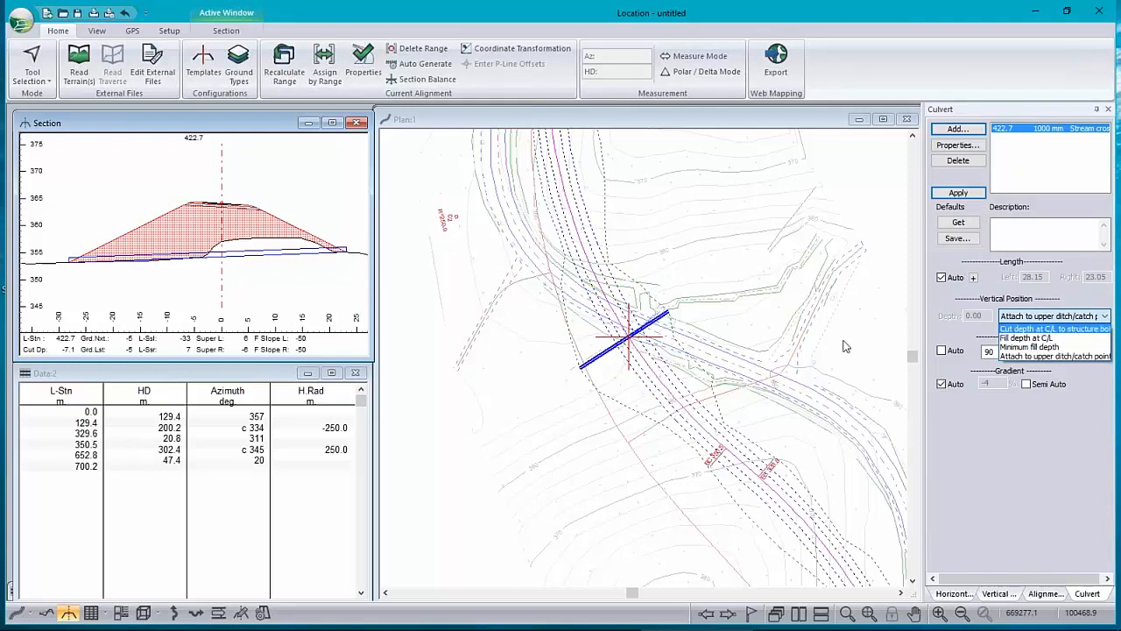
click(1052, 356)
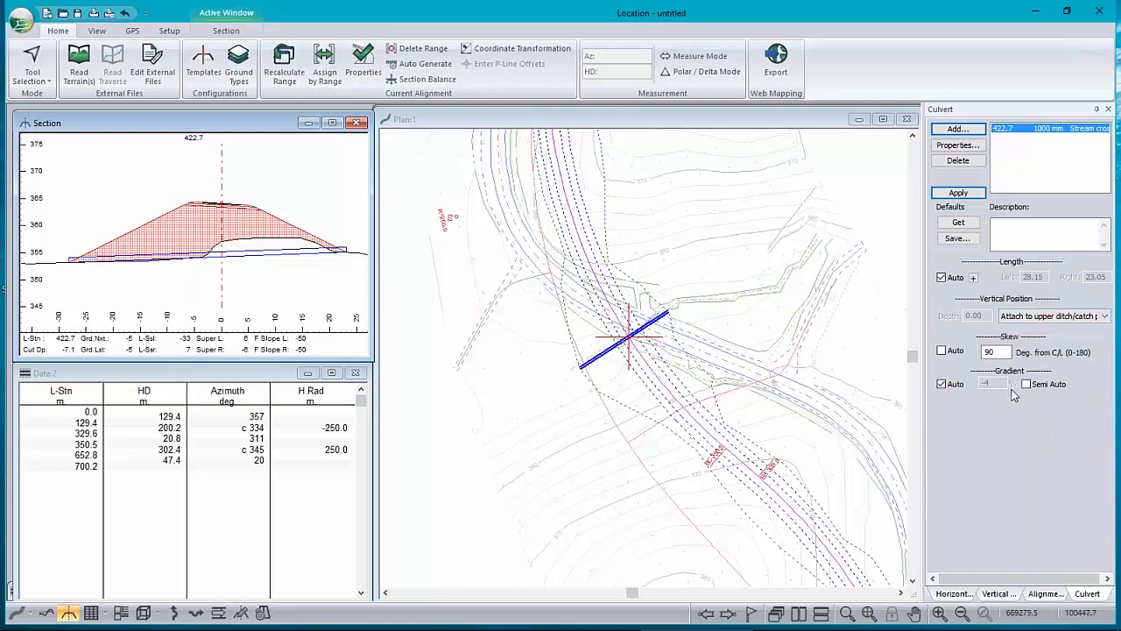
- Examine the stream culvert's class, pipe shape and diameter properties, and close them without changing anything
click(959, 145)
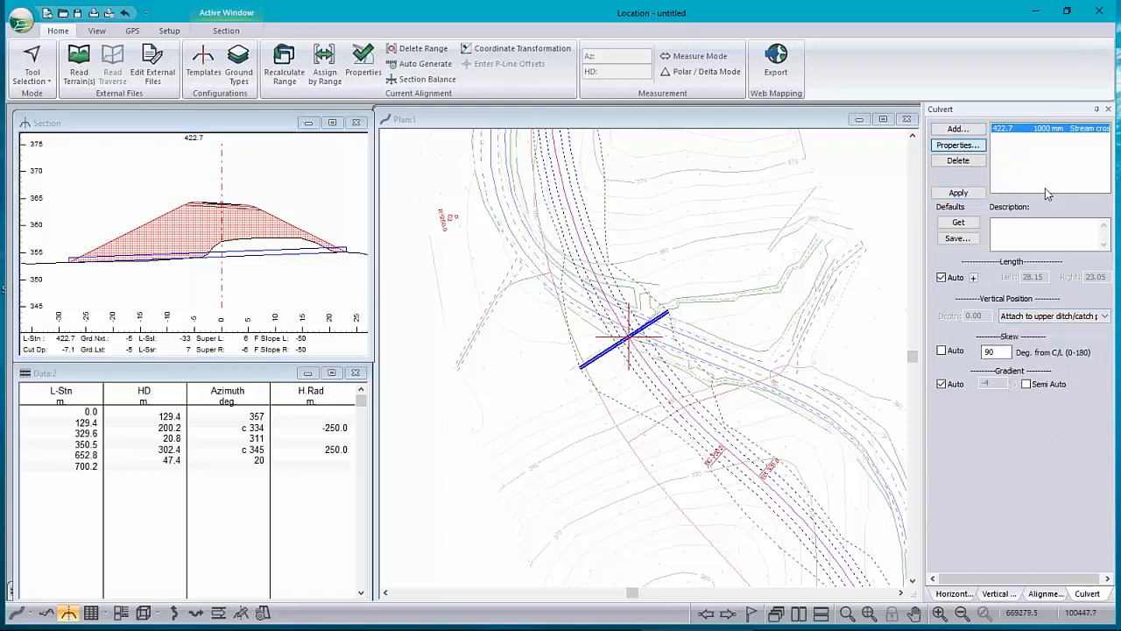
click(599, 320)
double_click(598, 320)
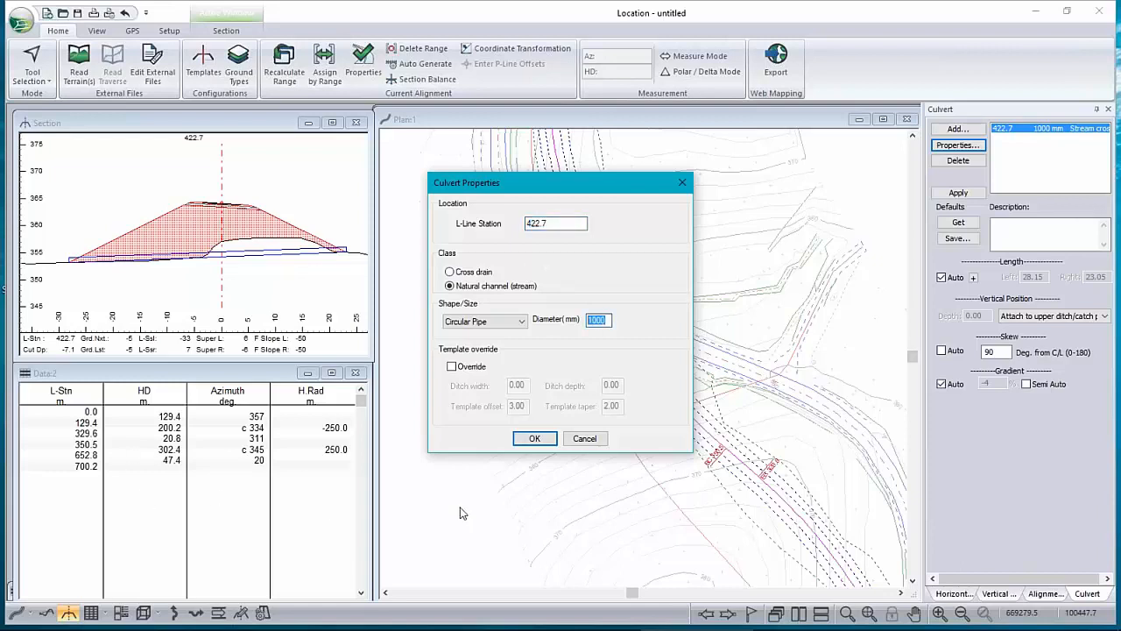
click(608, 438)
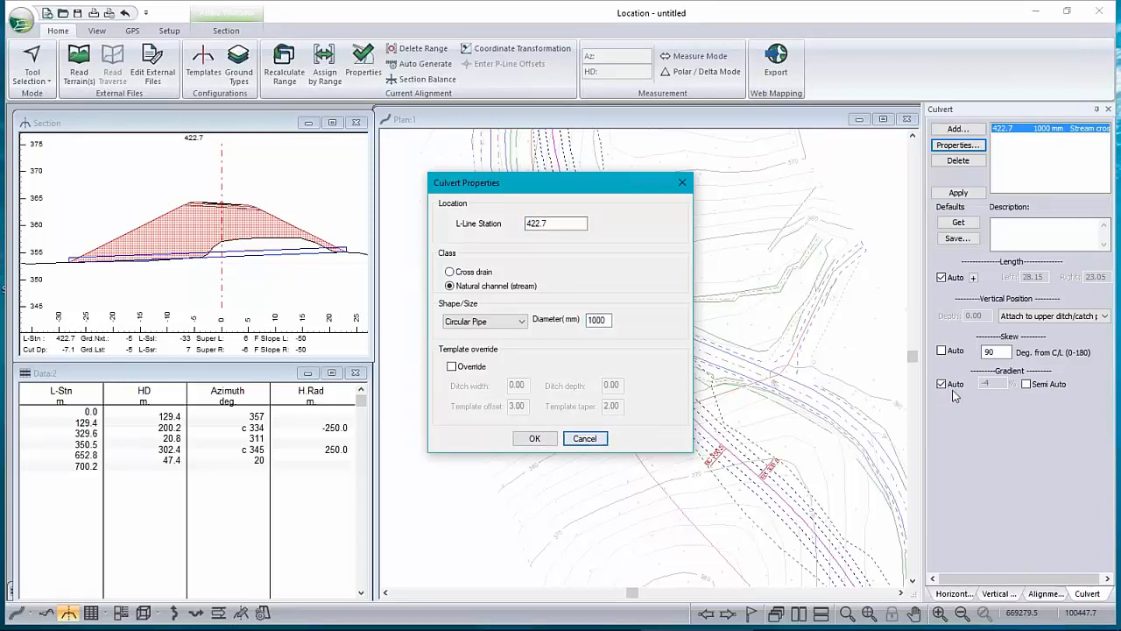
click(585, 438)
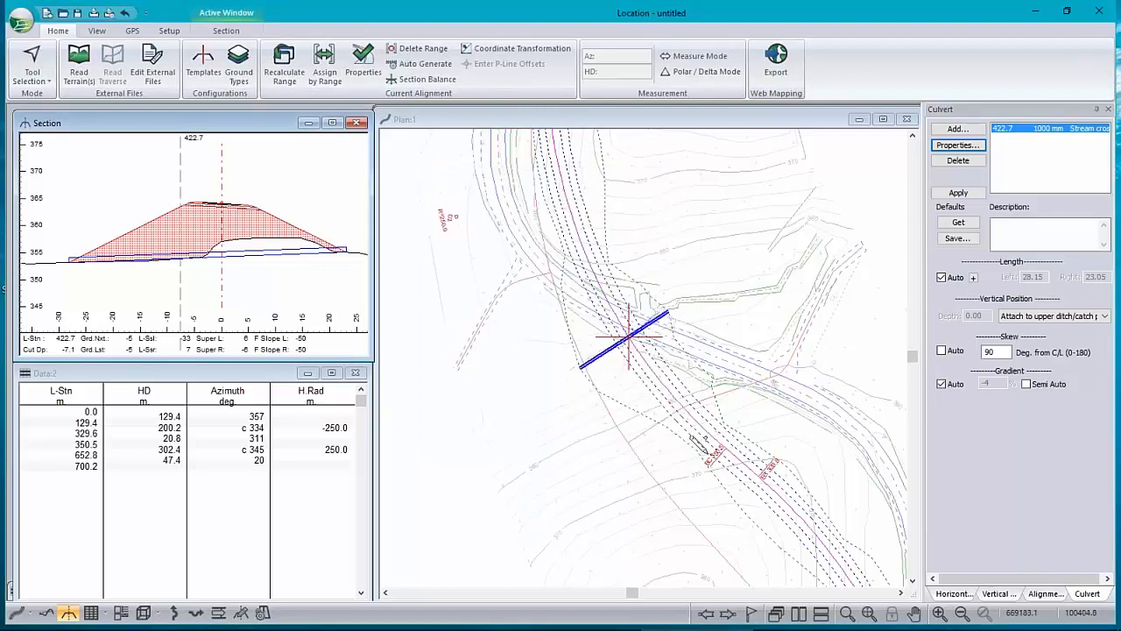
- Examine how the stream culvert sits relative to the ground in the plan, section and profile views
mouse_move(543, 362)
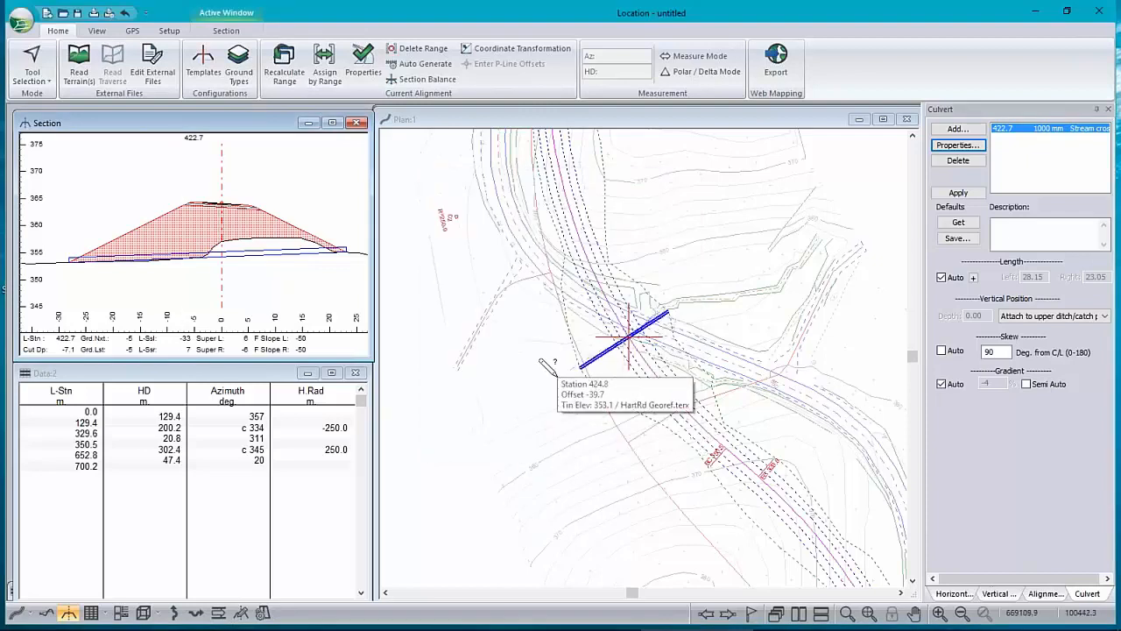
mouse_move(240, 255)
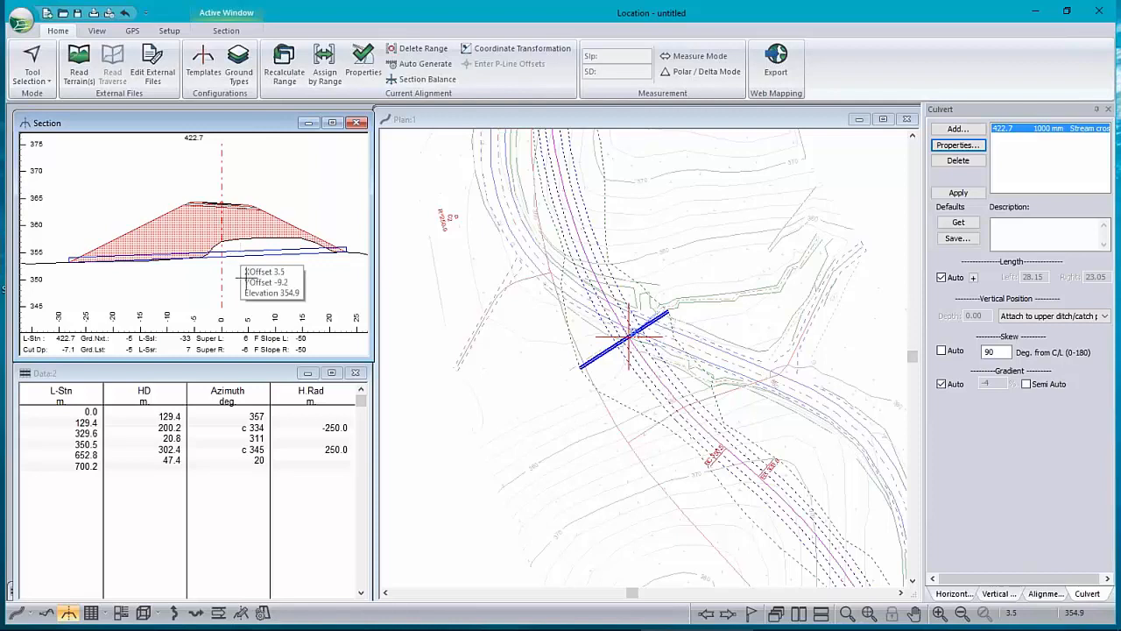
click(45, 613)
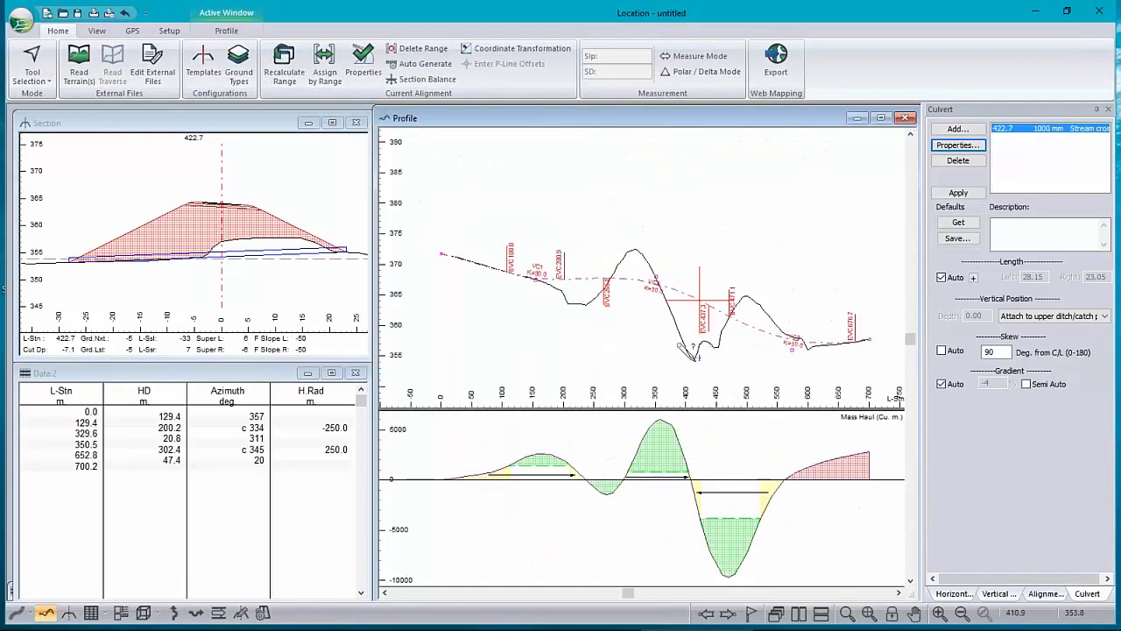
scroll(687, 352, up, 3)
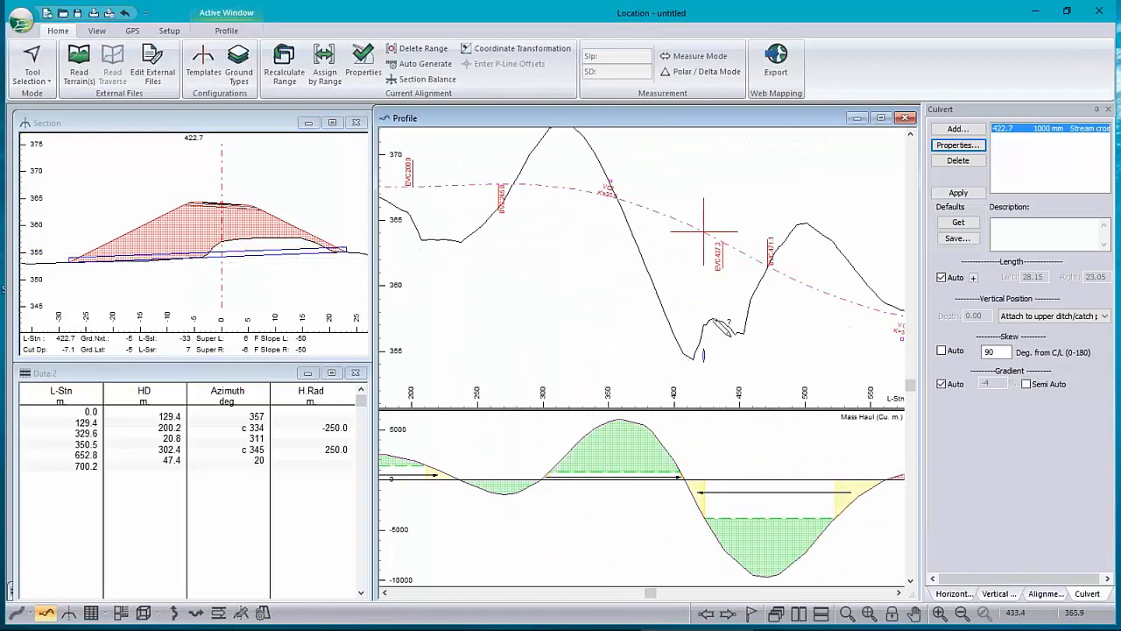
mouse_move(696, 348)
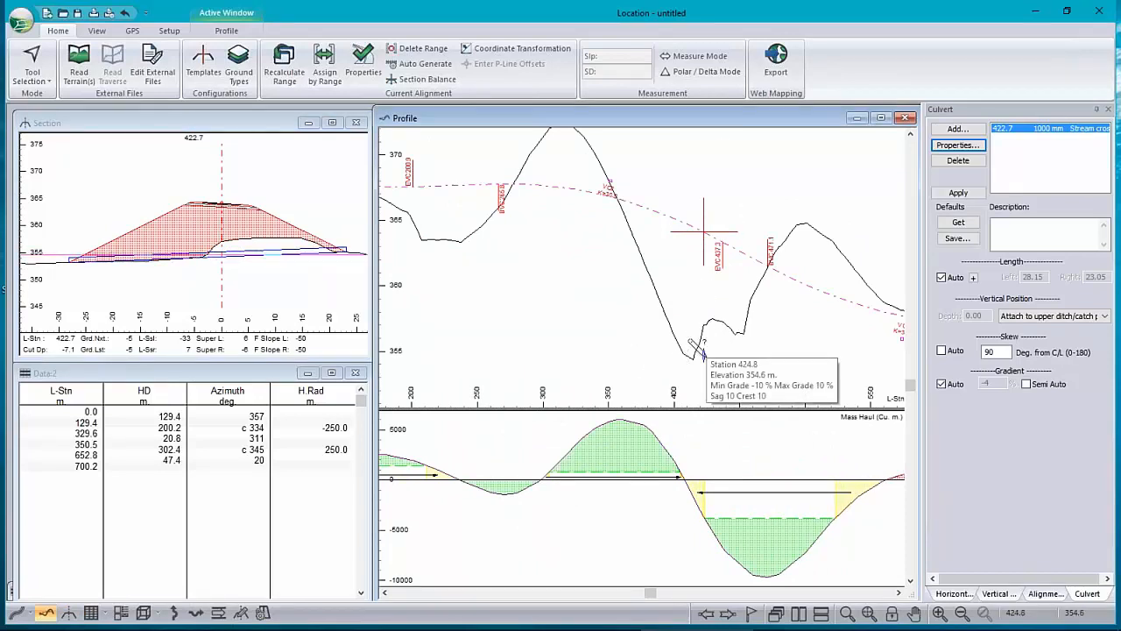
click(15, 614)
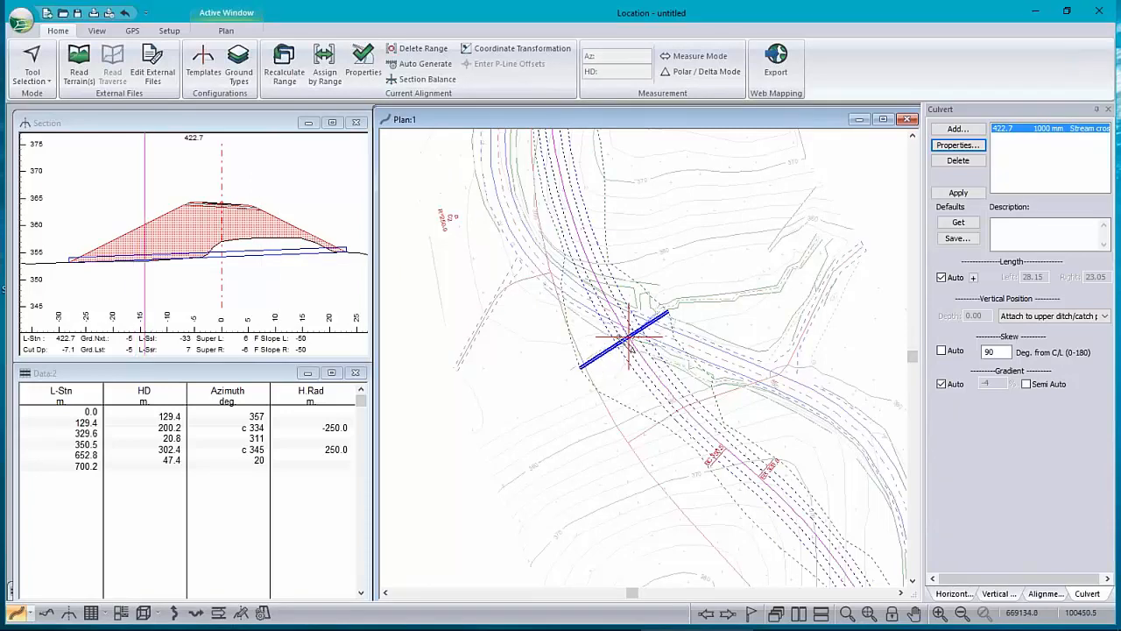
click(46, 614)
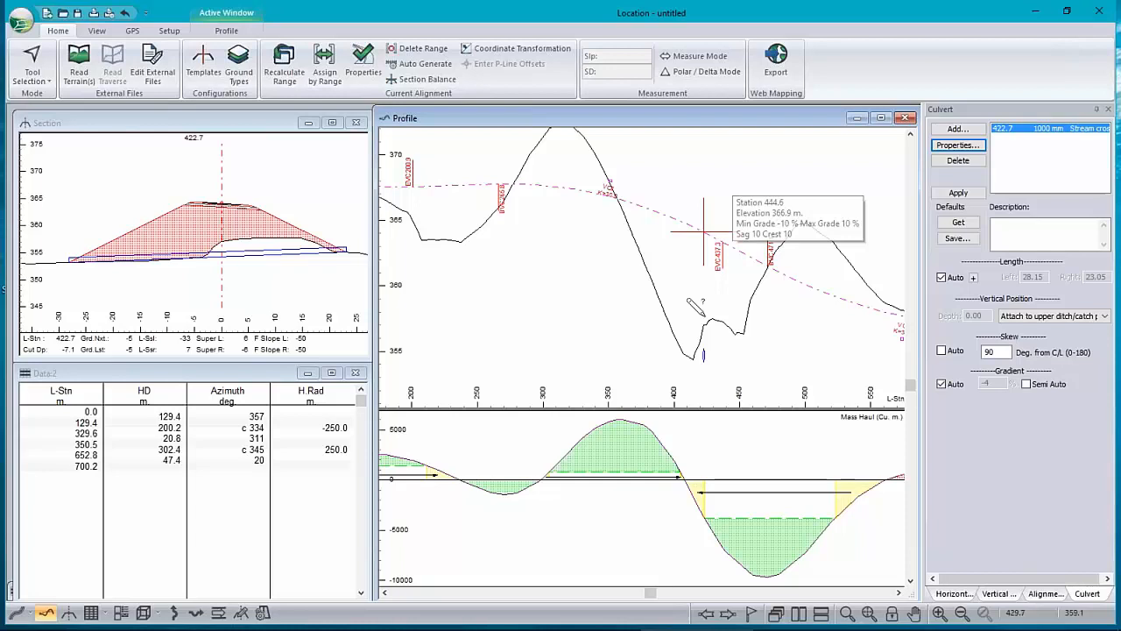
mouse_move(693, 358)
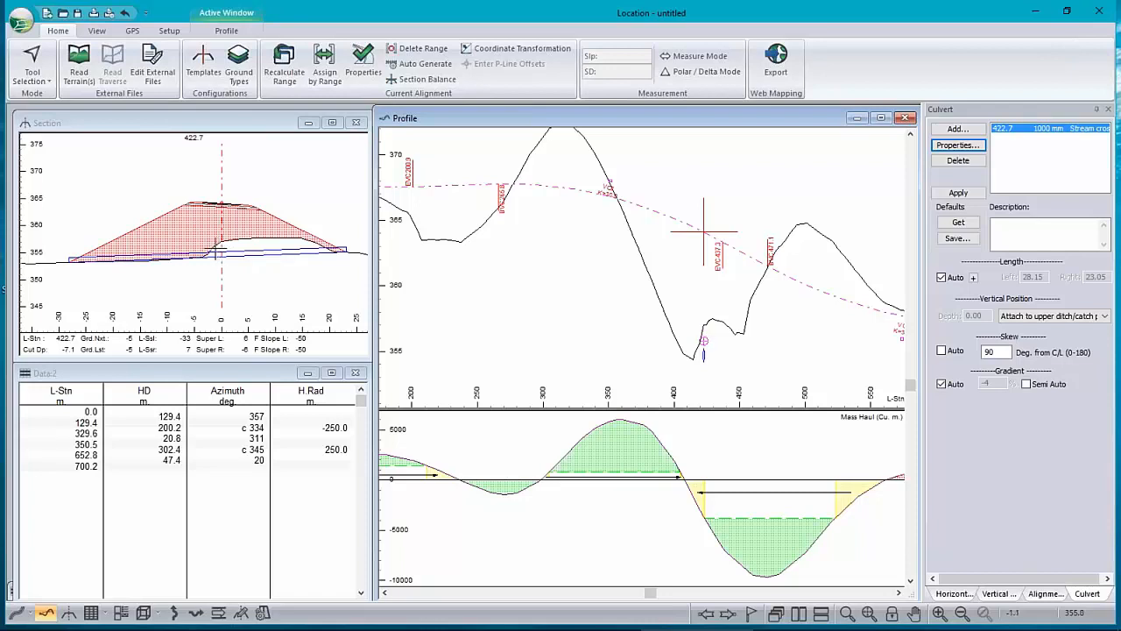
mouse_move(219, 255)
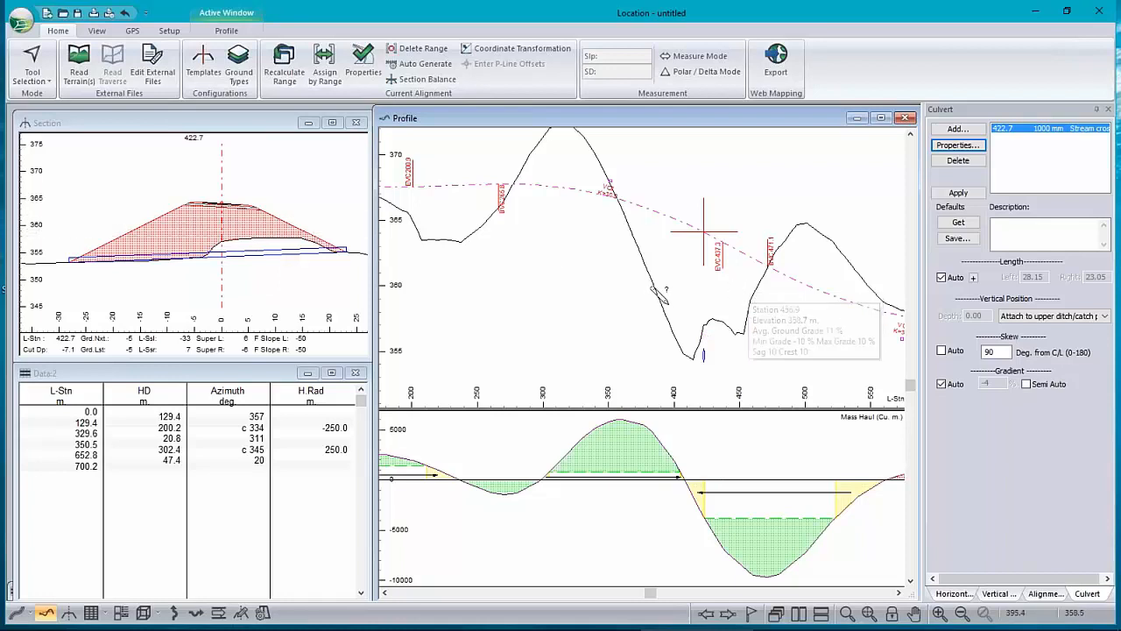
- Assign the BR Bridge (no cut/fill) template across the valley from station 400 to 450
mouse_move(662, 296)
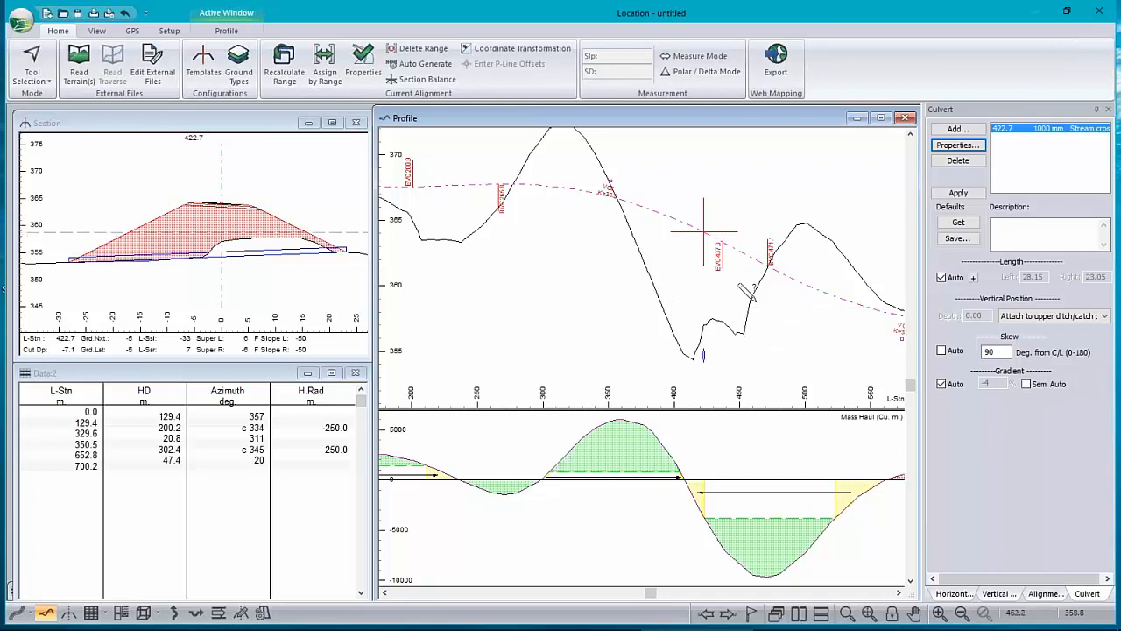
mouse_move(747, 301)
mouse_move(665, 269)
click(324, 63)
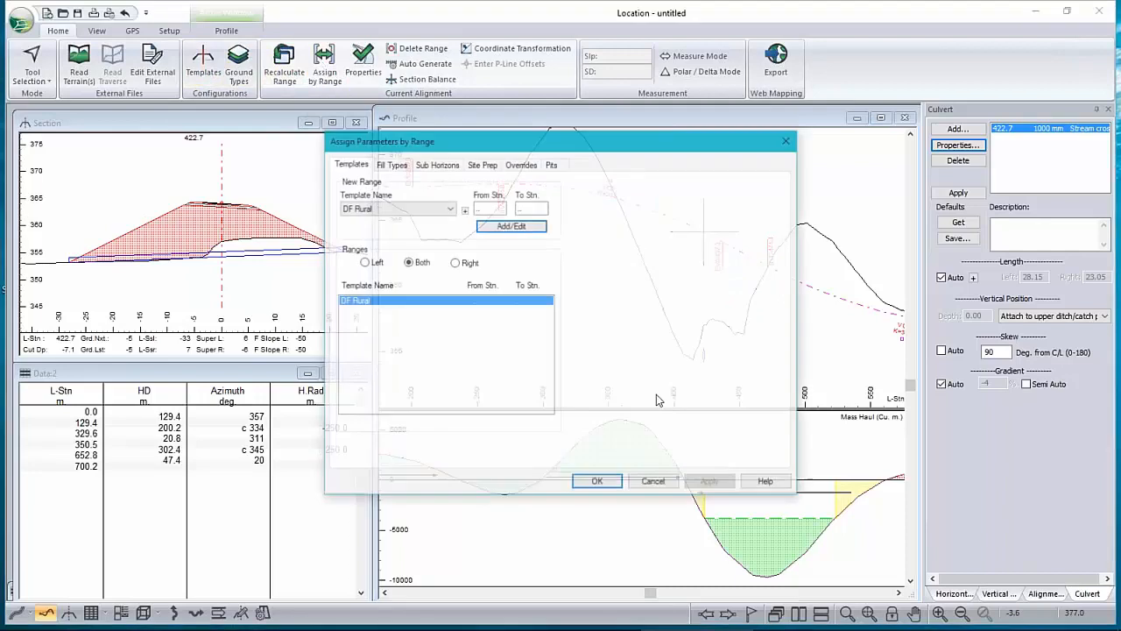
click(447, 210)
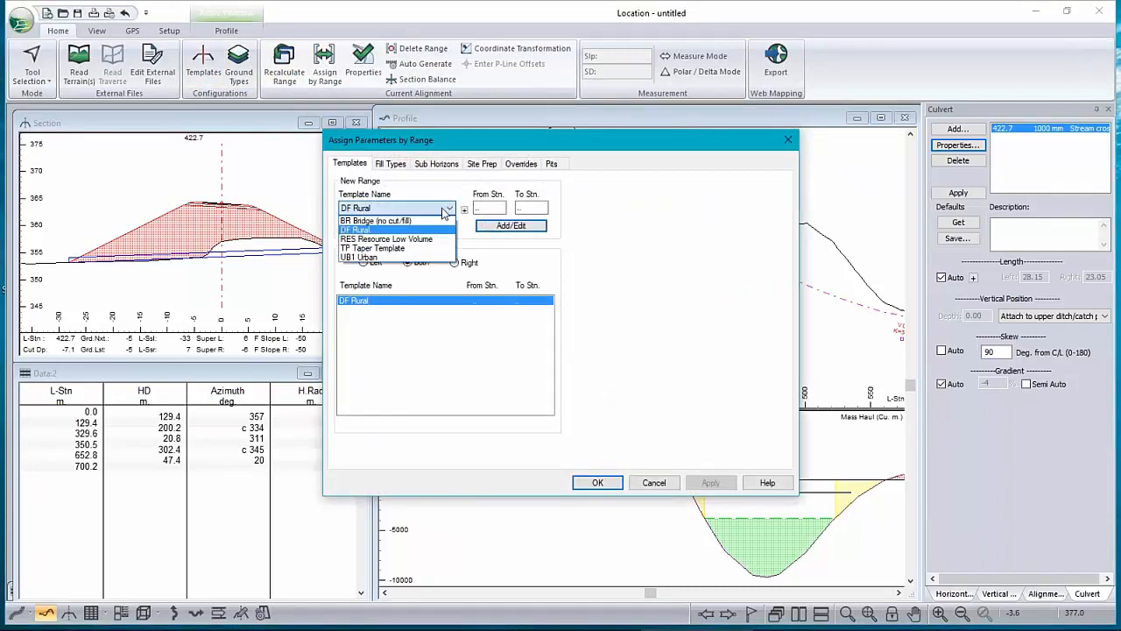
click(388, 221)
click(488, 208)
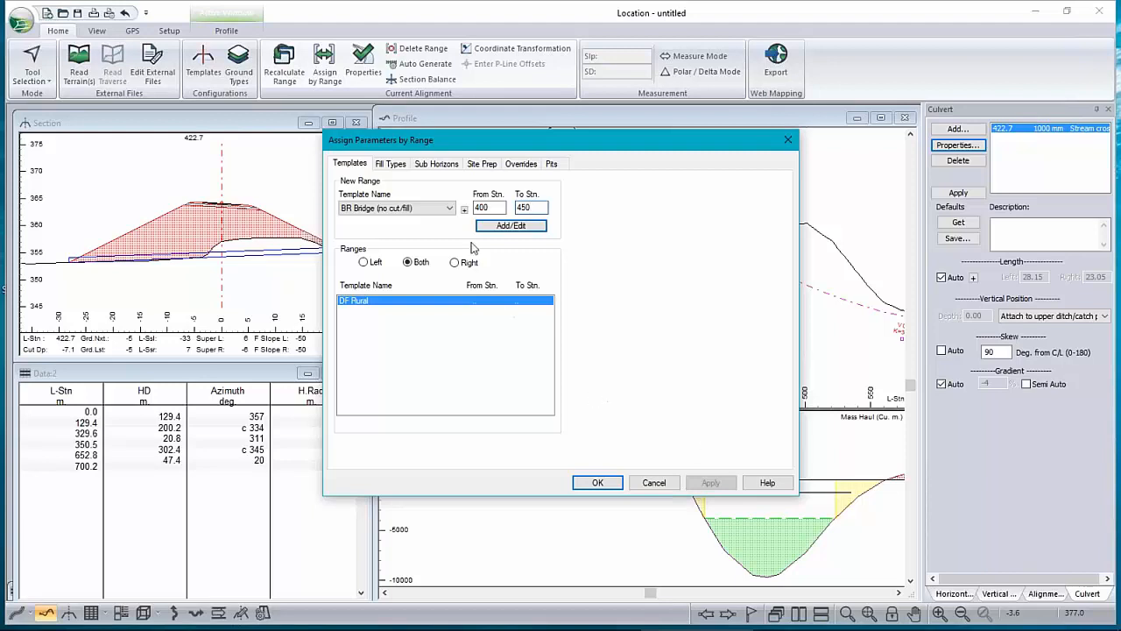
click(536, 227)
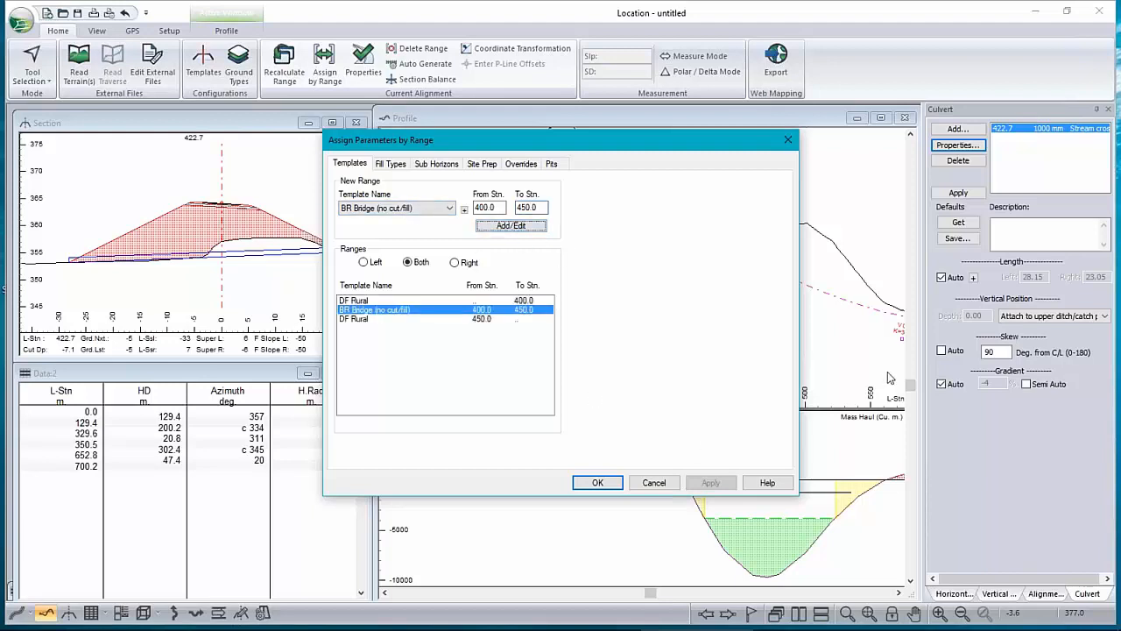
click(599, 482)
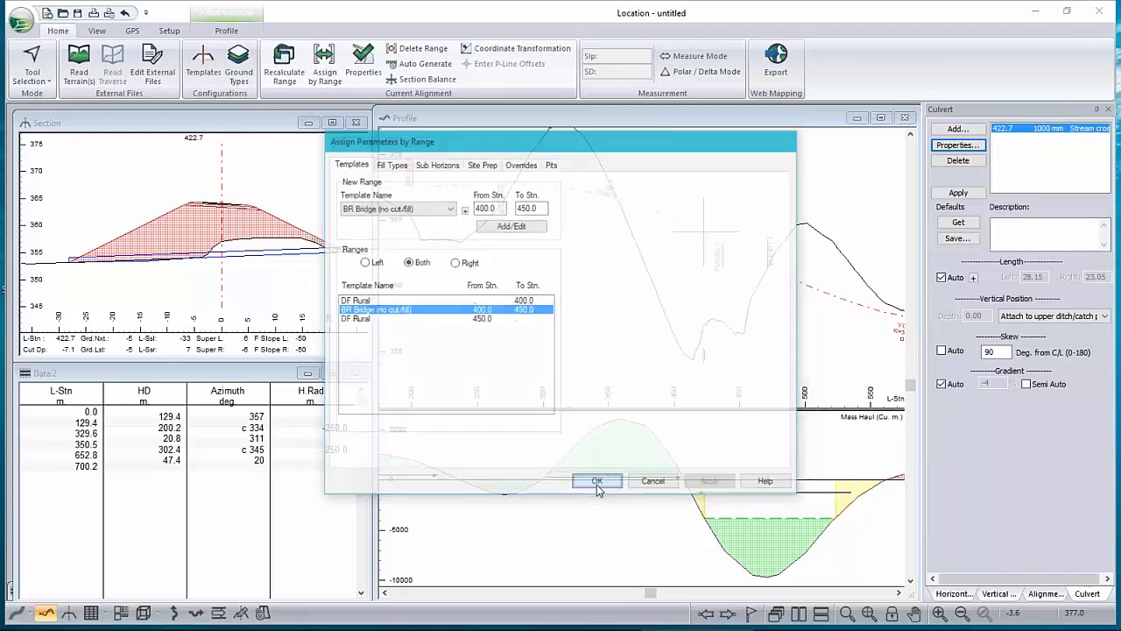
- Delete the stream crossing culvert at station 422.7, which the bridge replaces
click(585, 369)
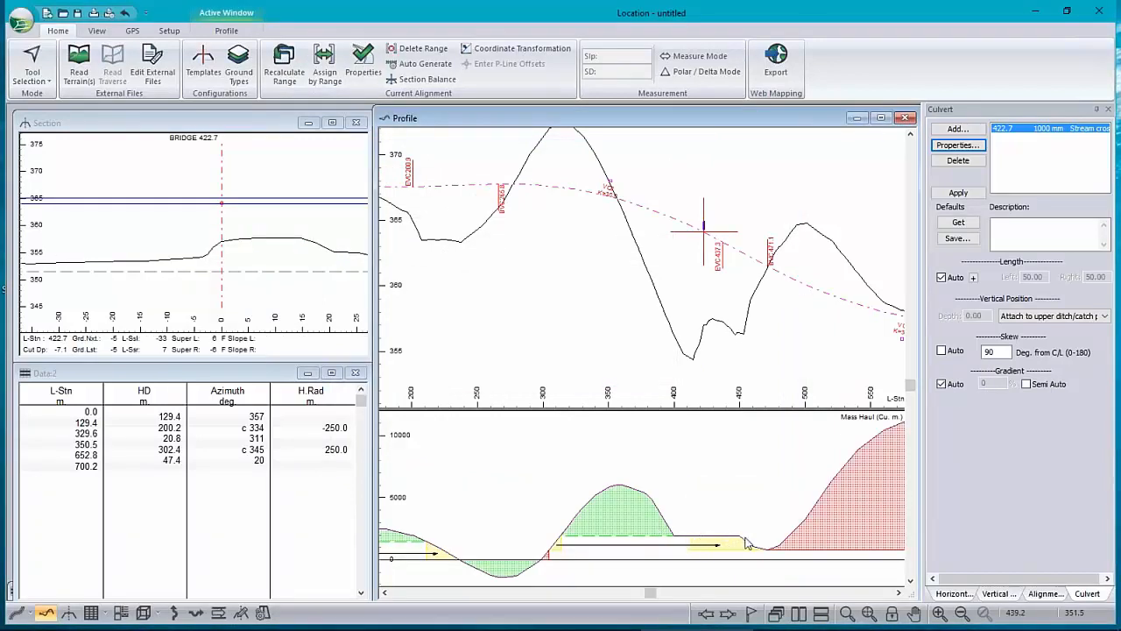
mouse_move(746, 543)
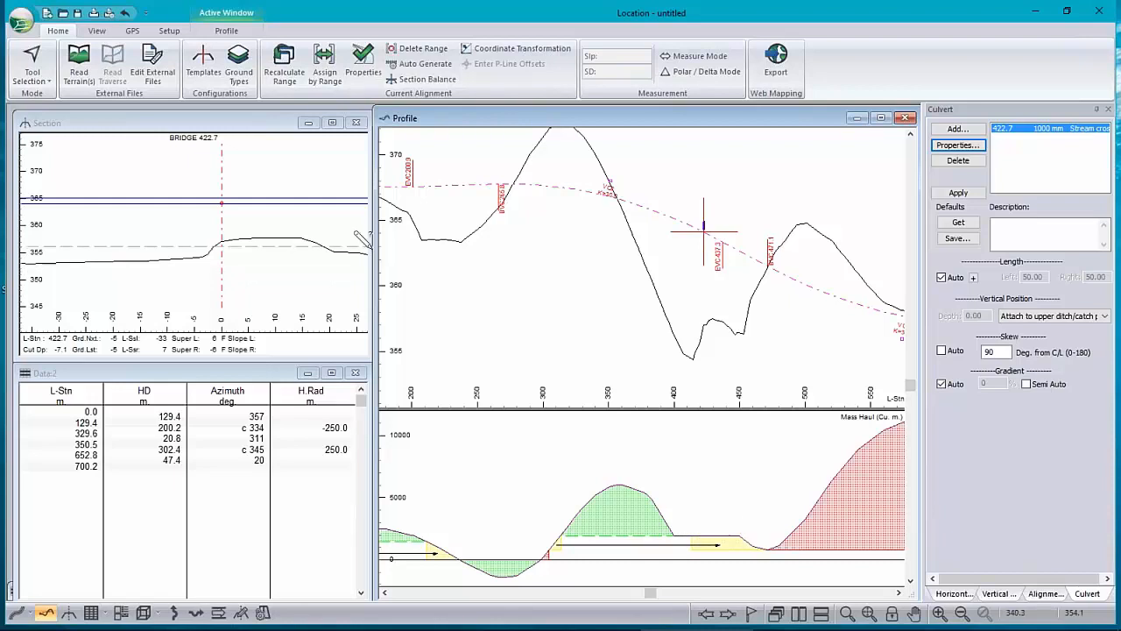
scroll(255, 206, down, 2)
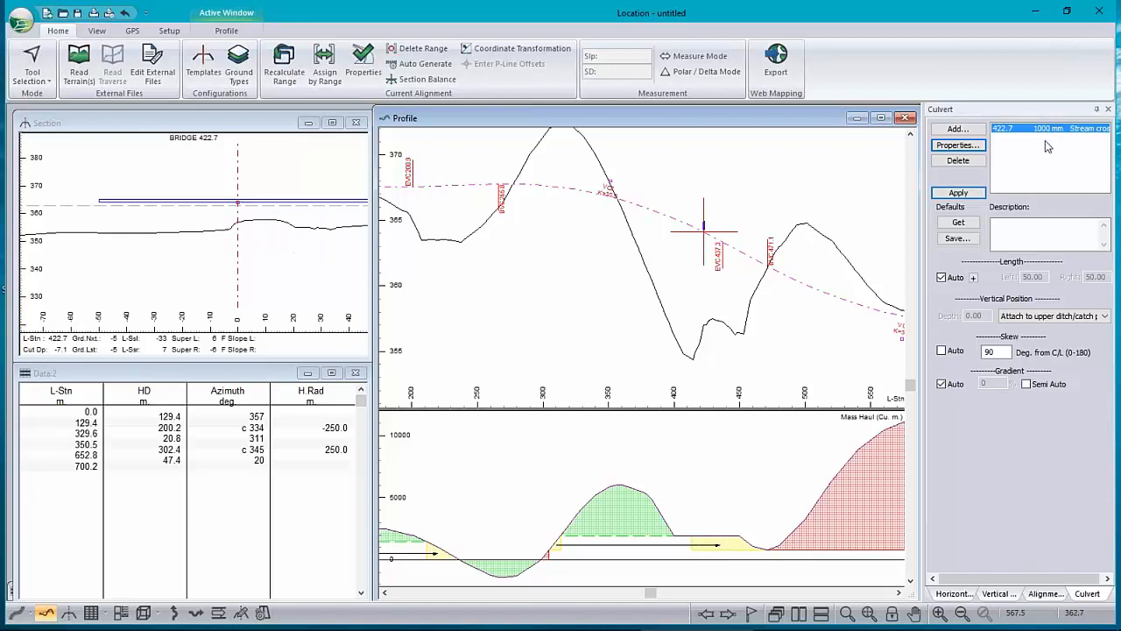
click(963, 161)
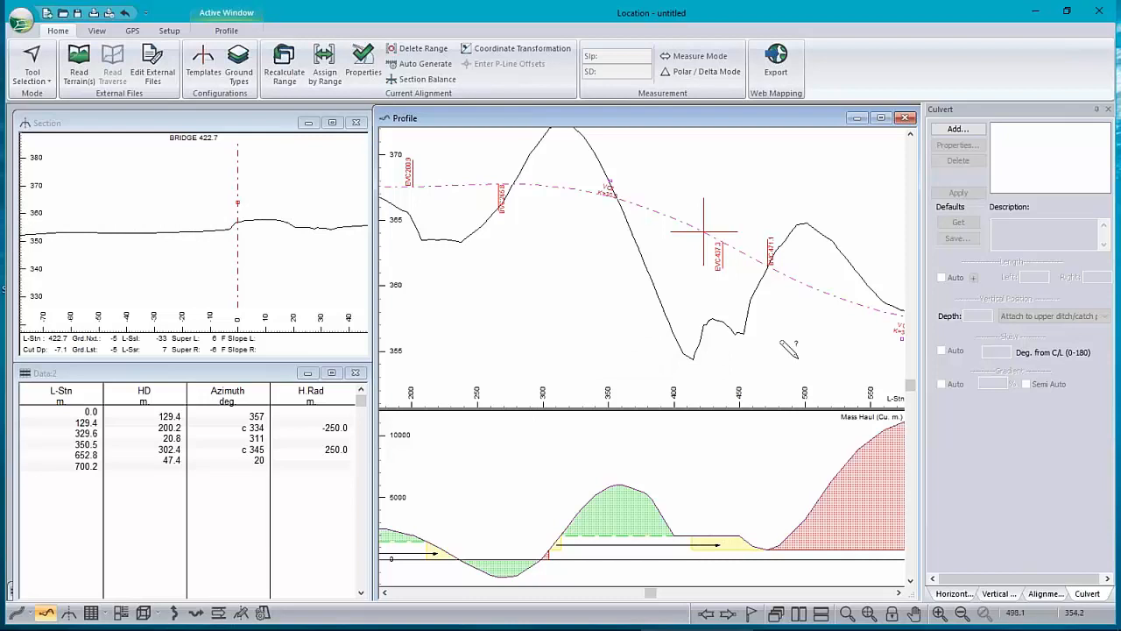
- Turn on bridge symbols in the profile display
right_click(578, 256)
click(644, 375)
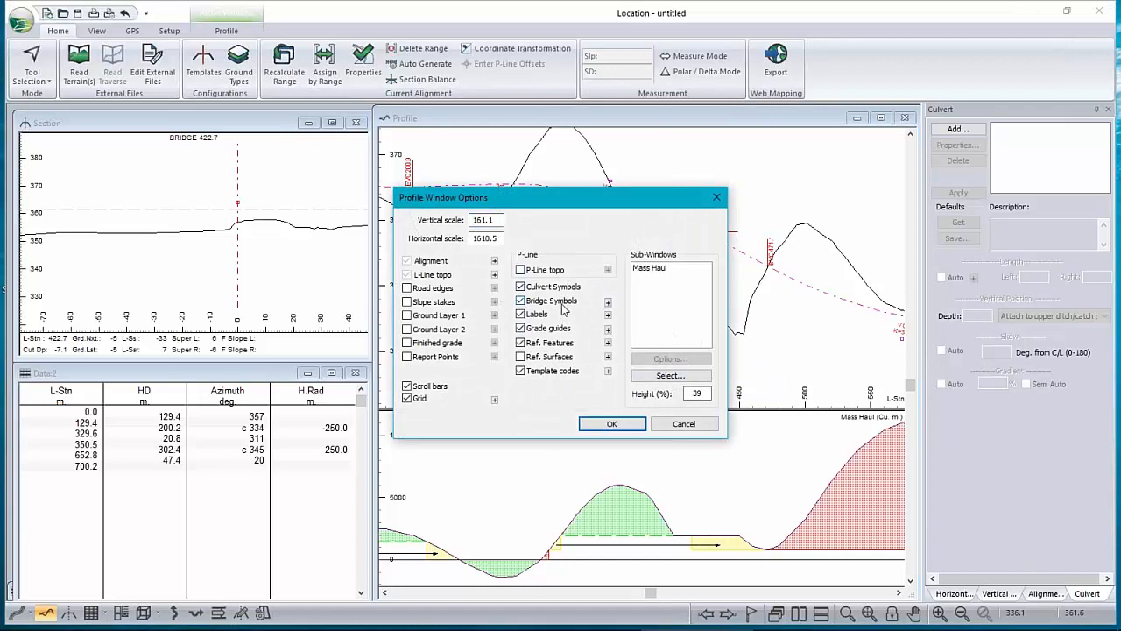
click(613, 424)
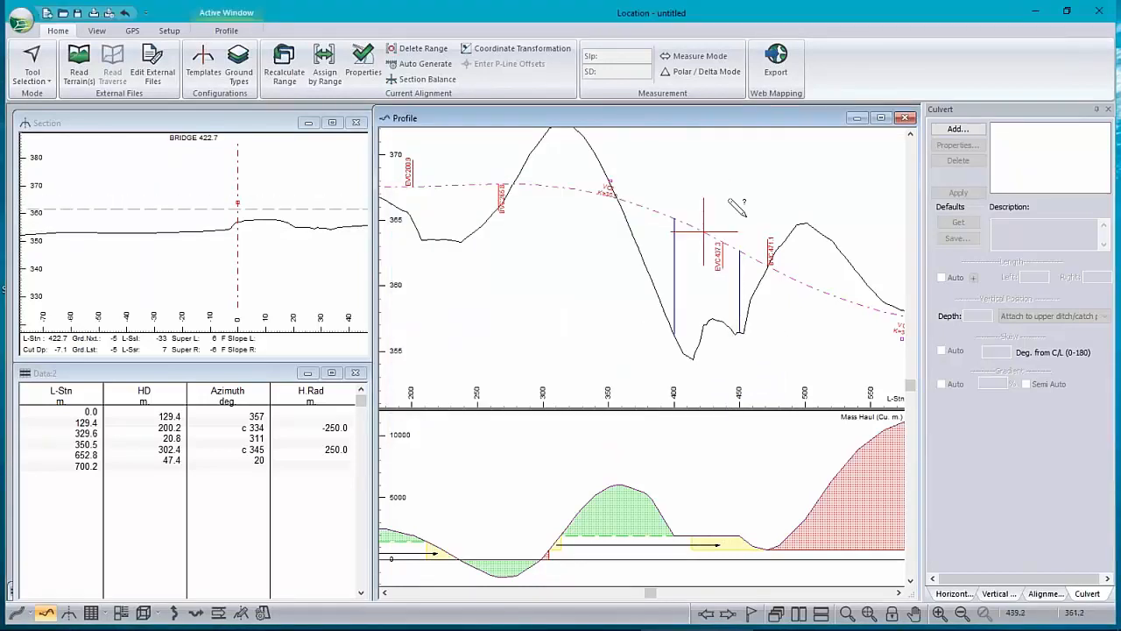
- Step through the cross sections between stations 400 and 450 to inspect both ends of the bridge
mouse_move(799, 368)
click(728, 615)
click(728, 615)
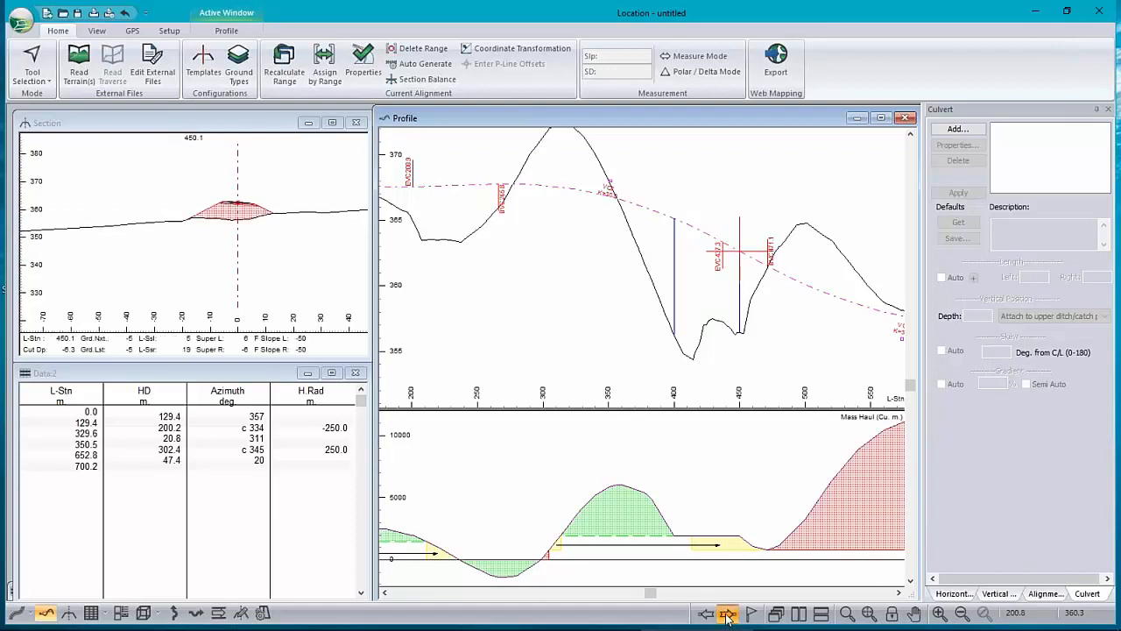
click(704, 615)
click(704, 615)
click(705, 615)
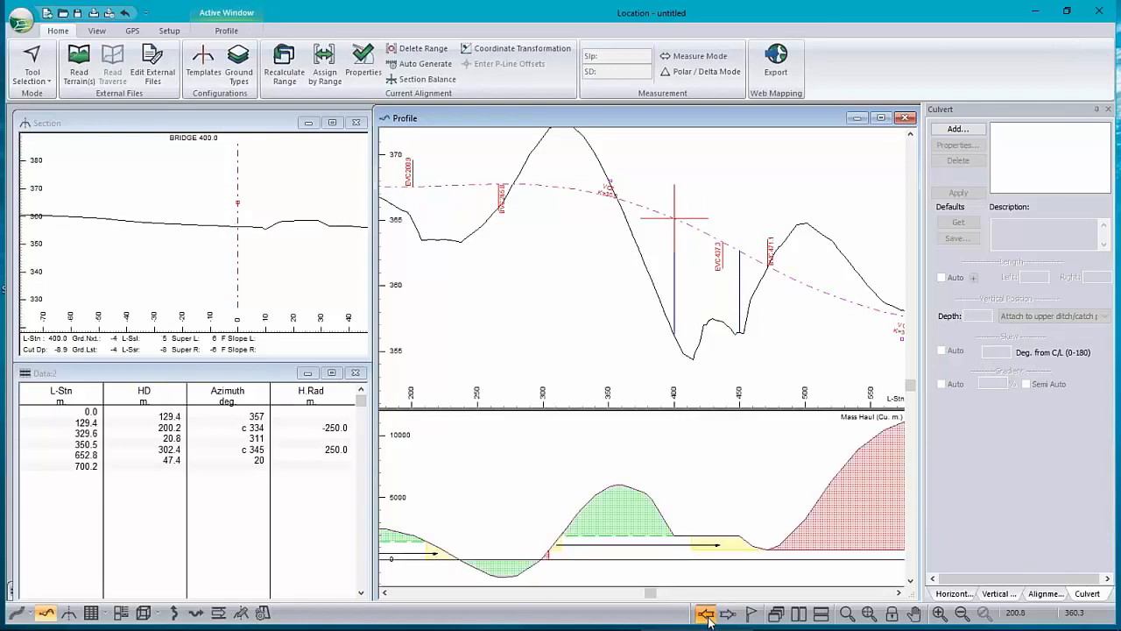
- Examine the bridge crossing and the adjoining fill slopes in the plan view
click(16, 612)
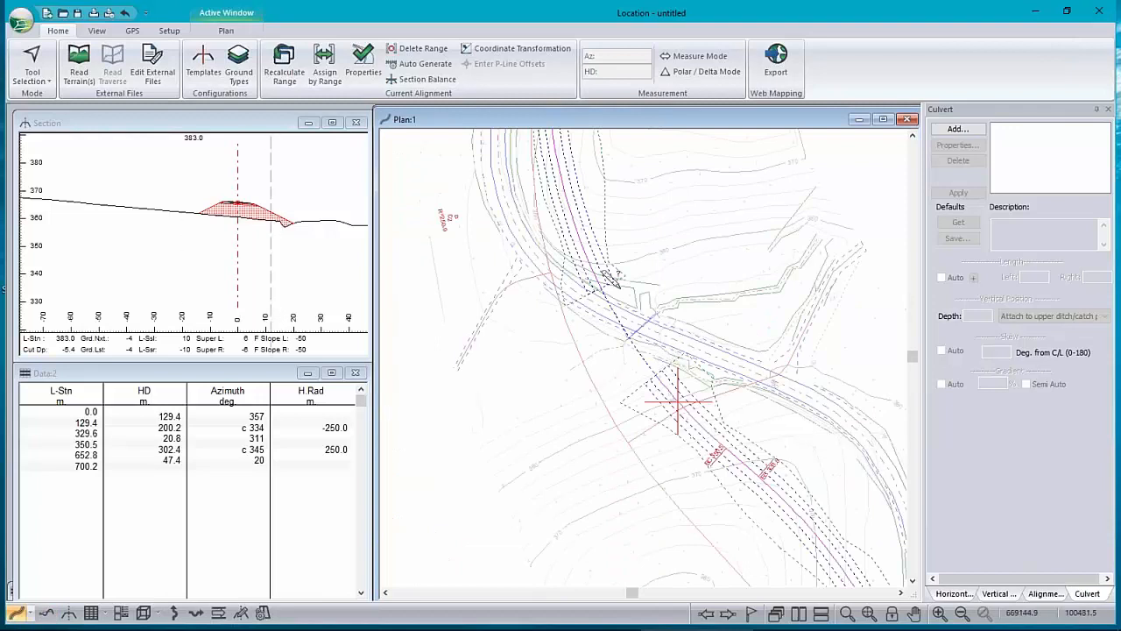
mouse_move(634, 259)
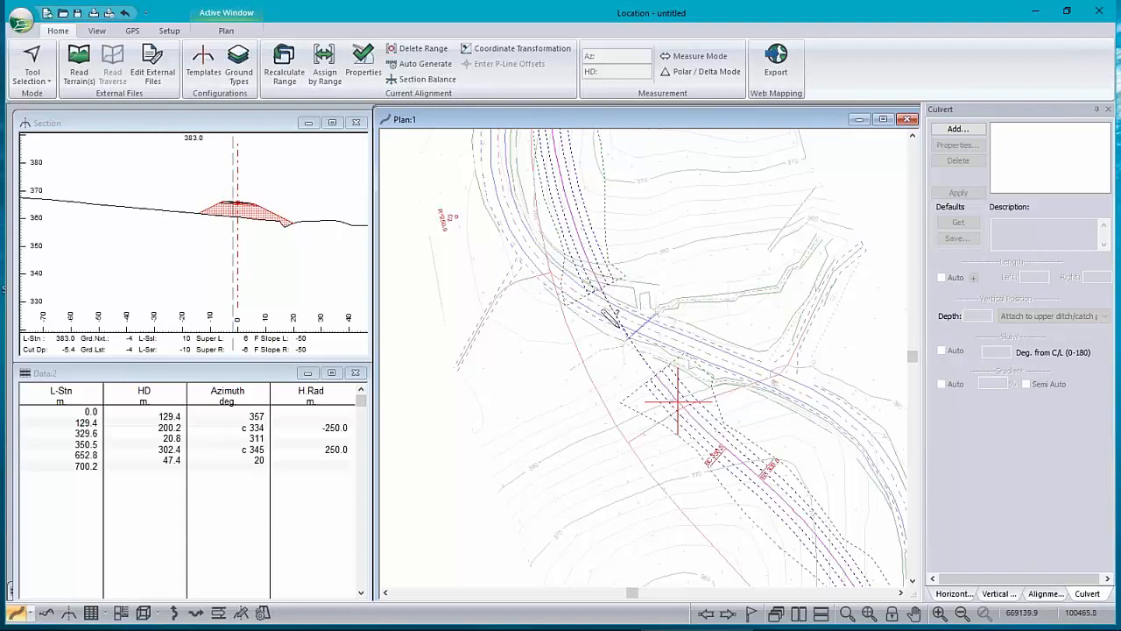
mouse_move(606, 316)
mouse_move(755, 328)
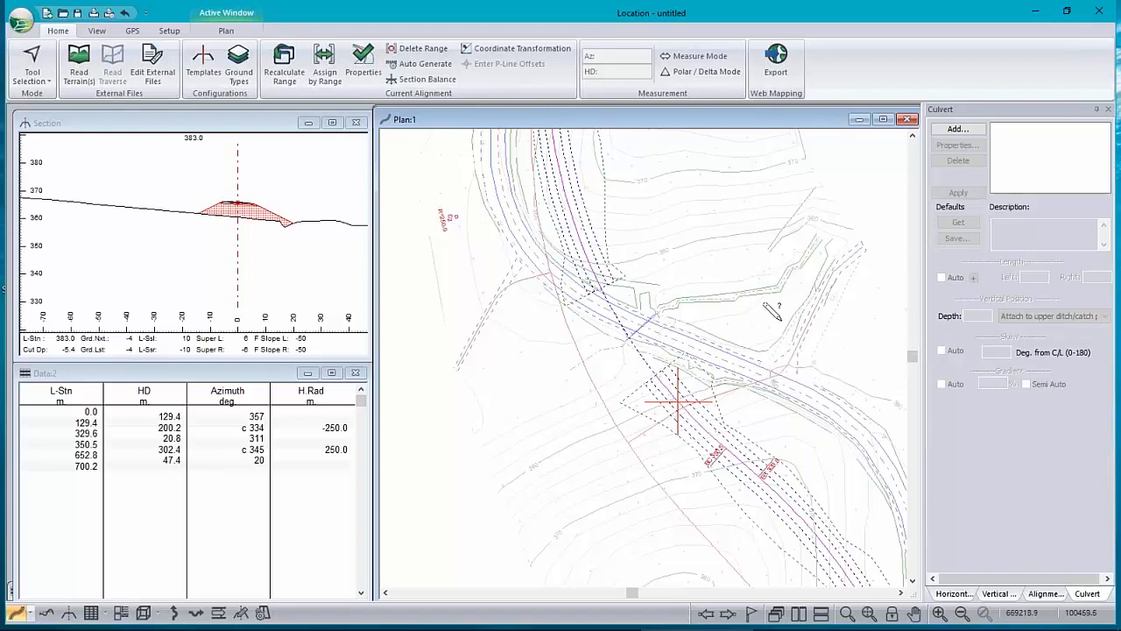
mouse_move(657, 345)
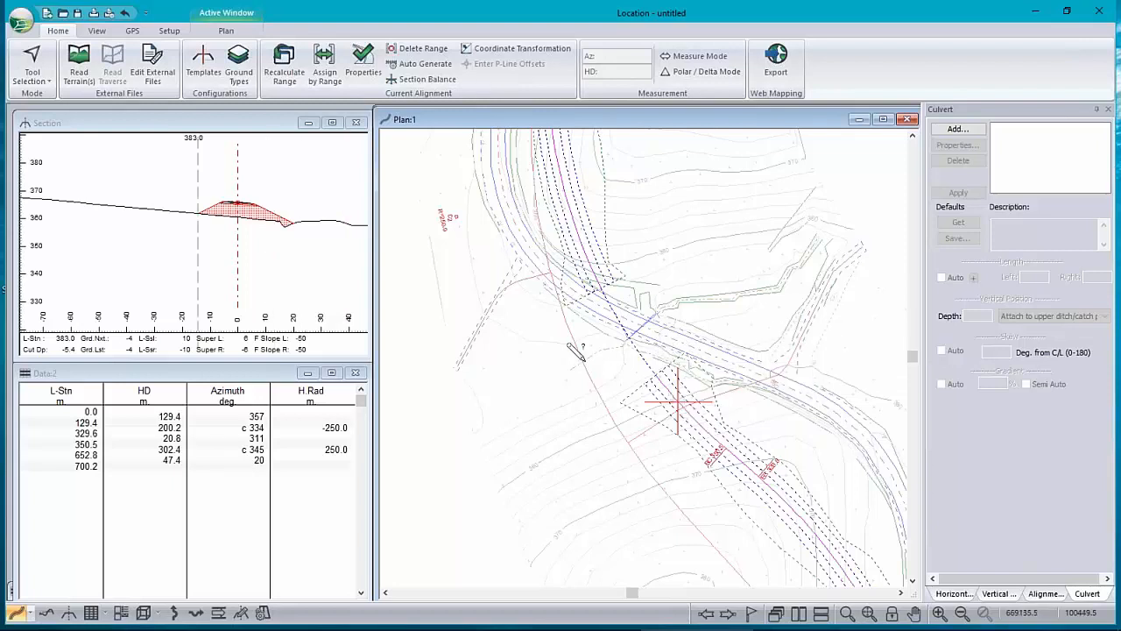
mouse_move(691, 340)
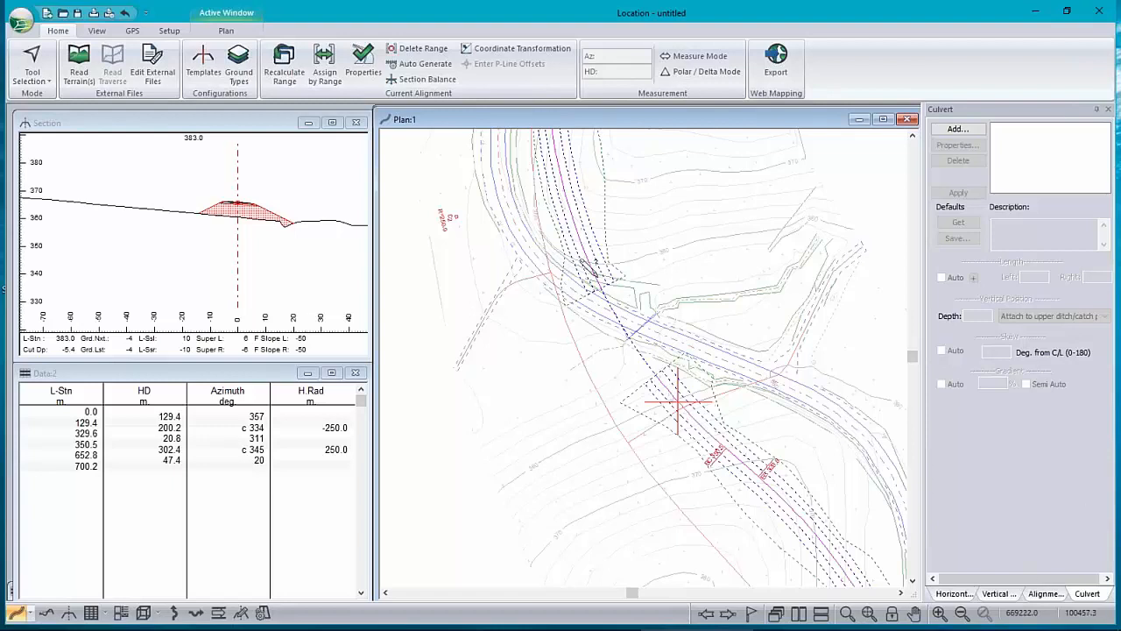
- Review the Overburden ground type's slopes, expansion factors, handling costs and quality factor, and close the settings without changing anything
click(237, 66)
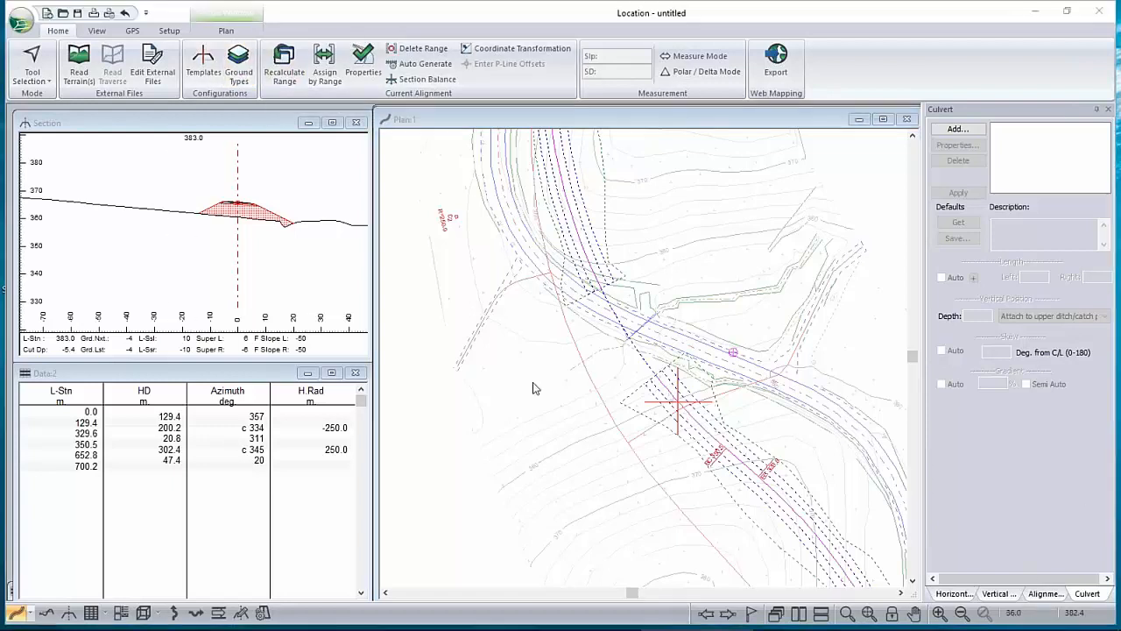
click(443, 225)
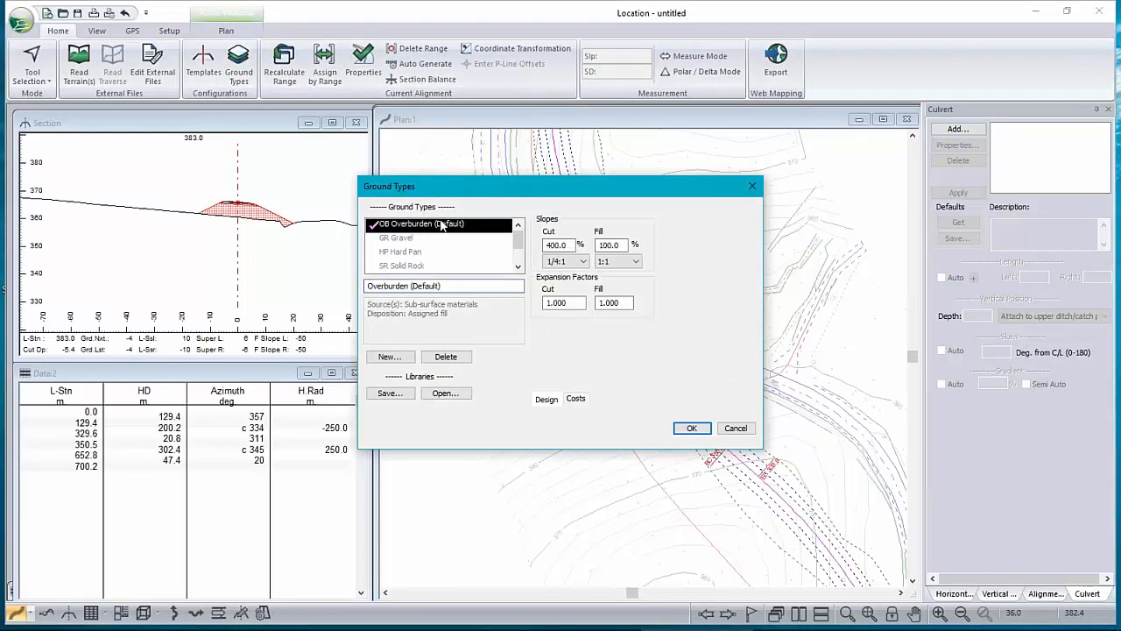
click(576, 399)
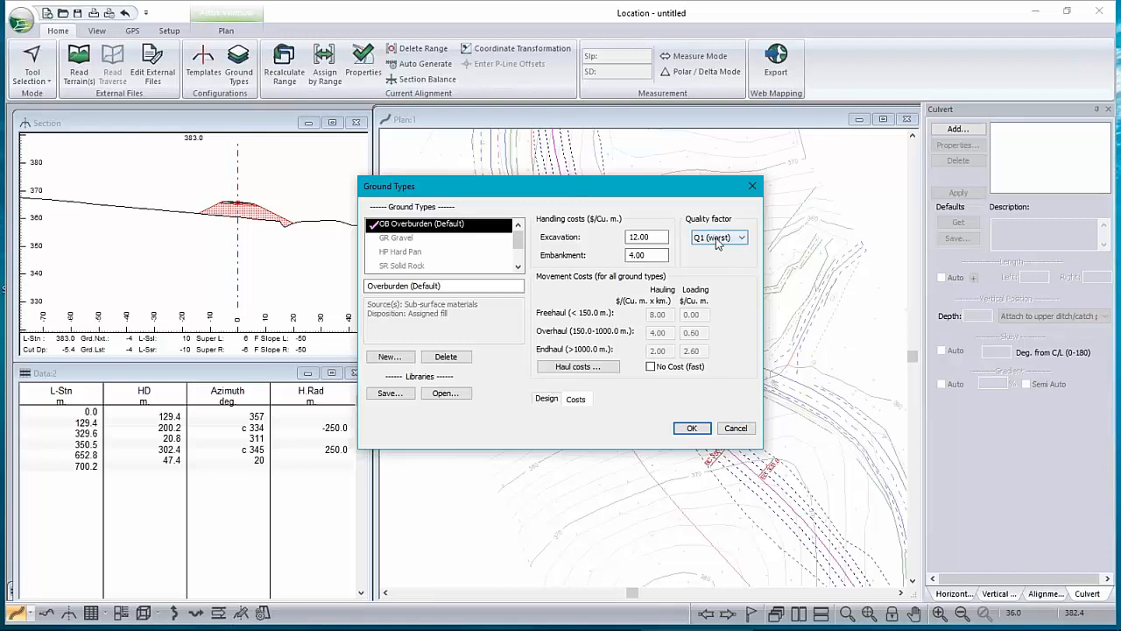
click(744, 430)
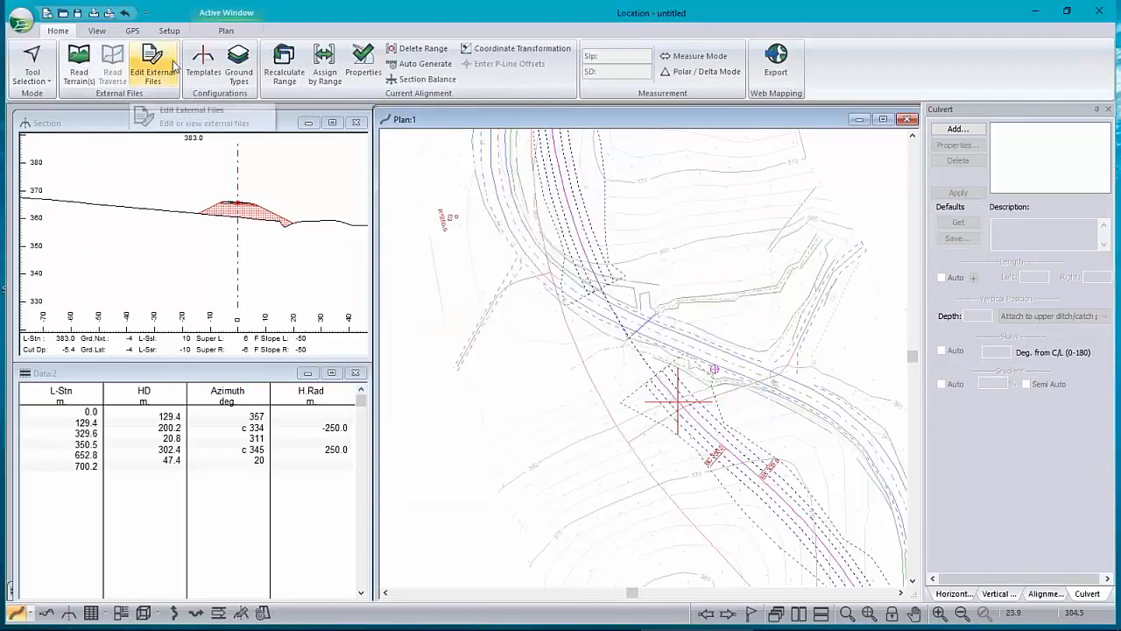
- Review the template, override and fill type range assignments, including the available subgrade fill materials
click(317, 61)
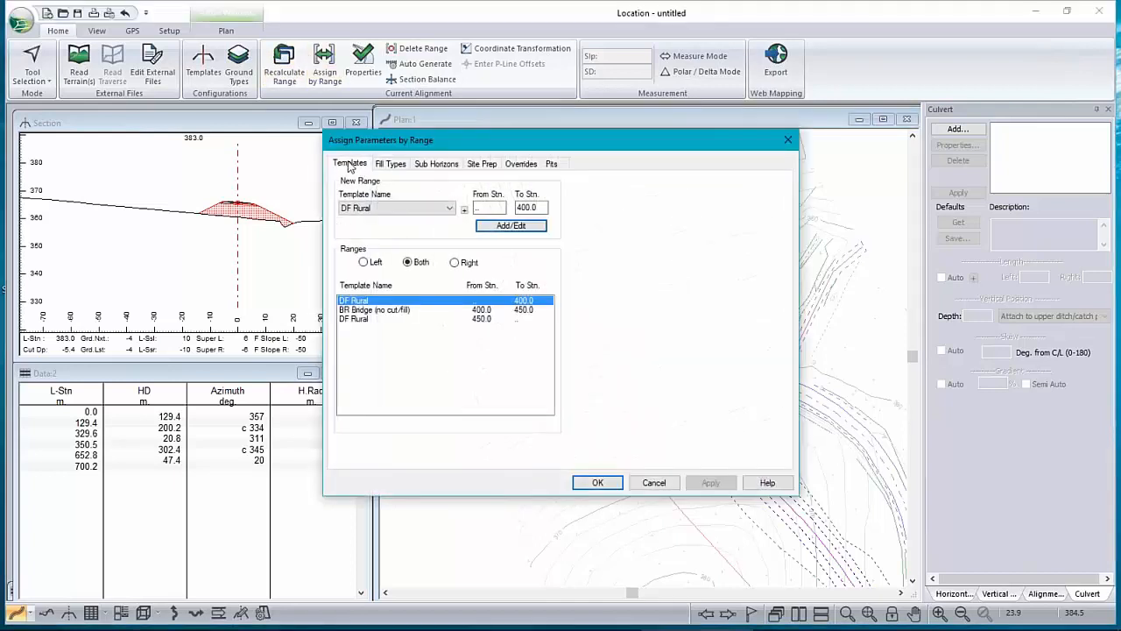
click(535, 166)
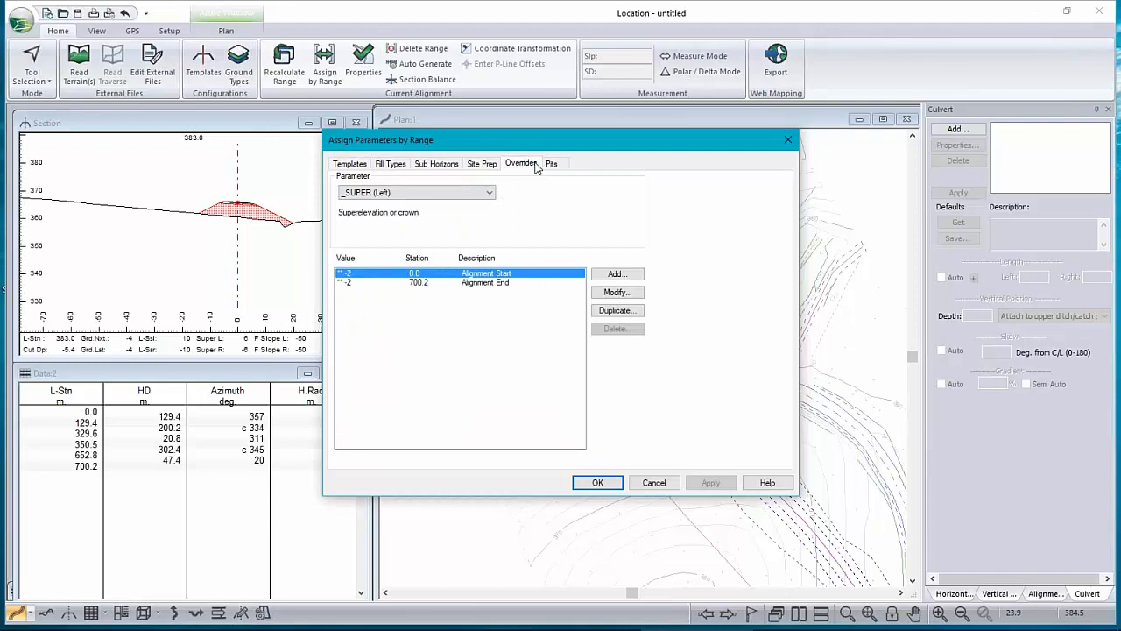
click(391, 166)
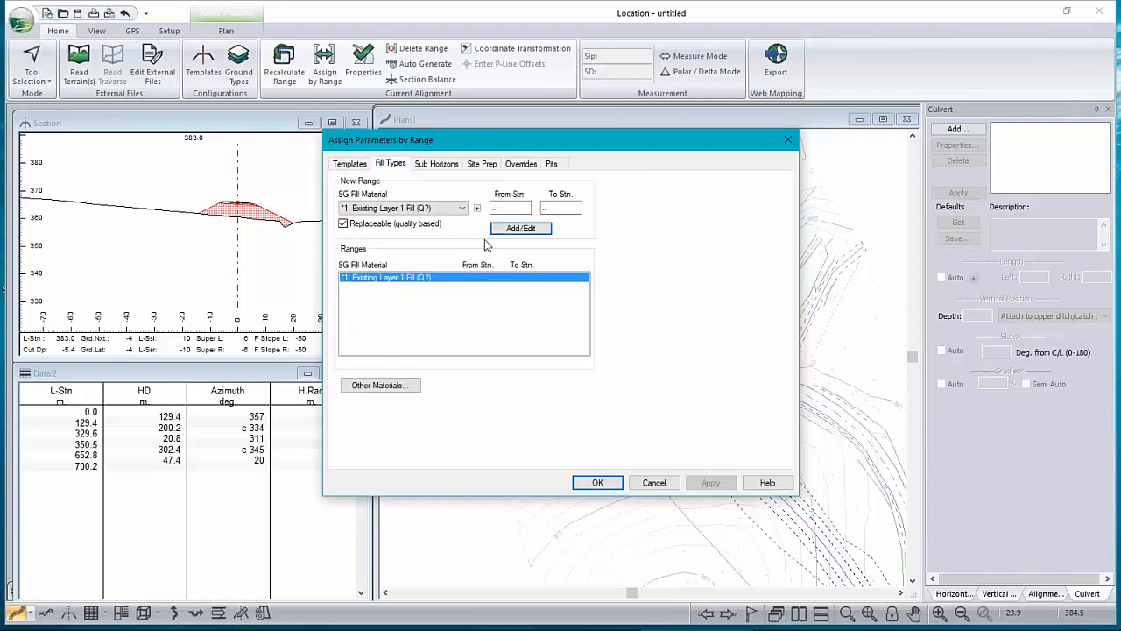
click(462, 208)
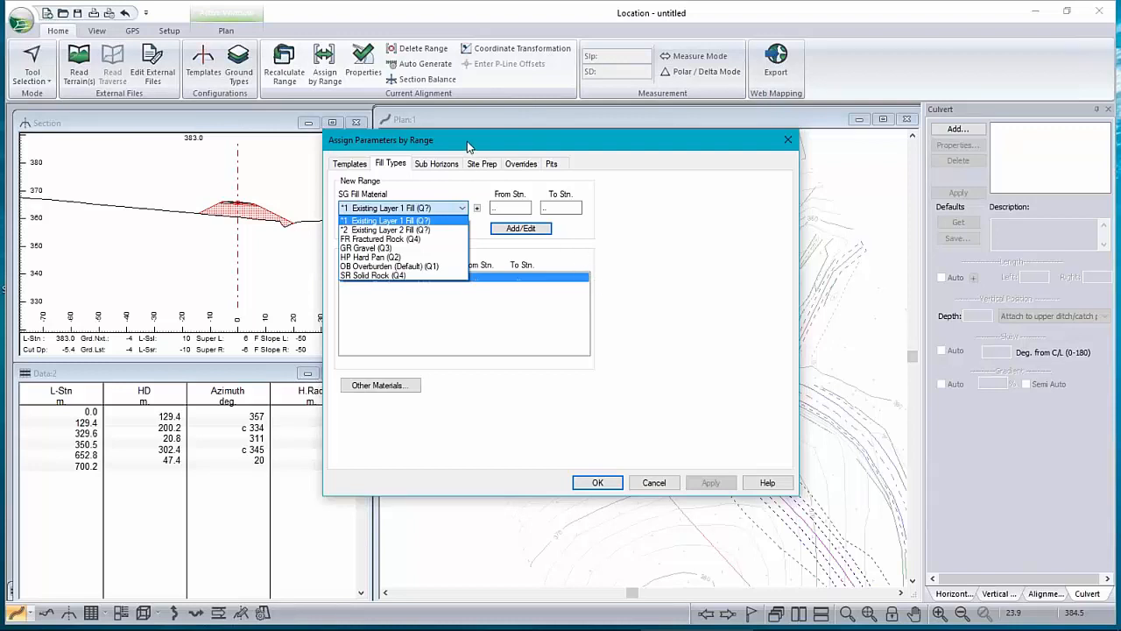
click(561, 207)
drag(548, 134, 605, 224)
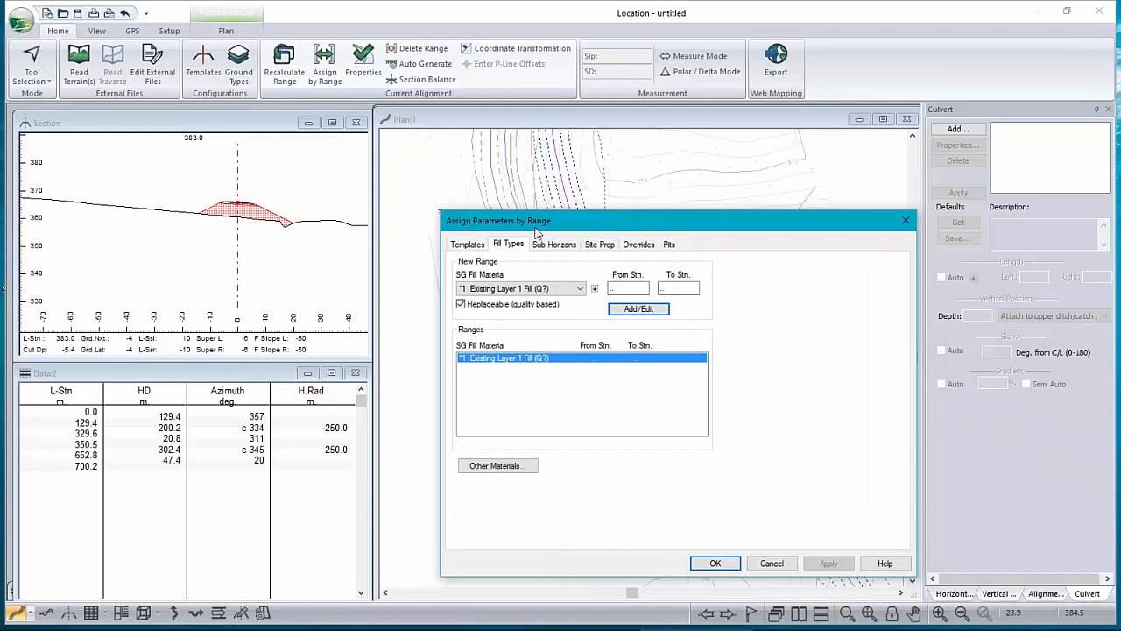
- Try SR Solid Rock (Q4) as a non-replaceable subgrade fill material, and cancel the range assignment
click(565, 288)
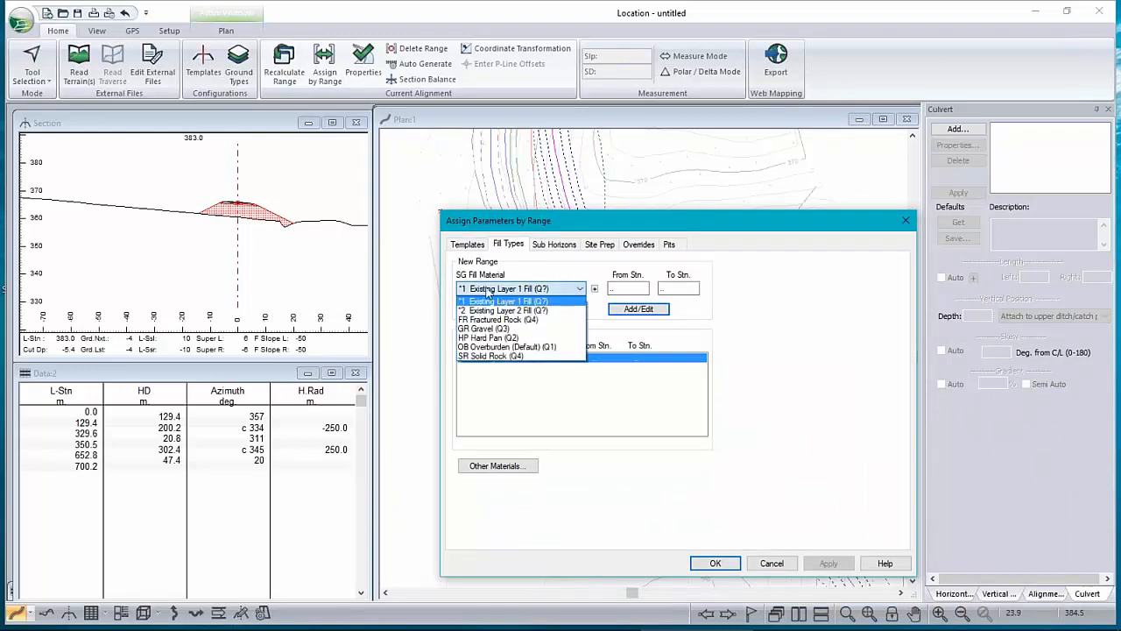
click(491, 355)
click(681, 289)
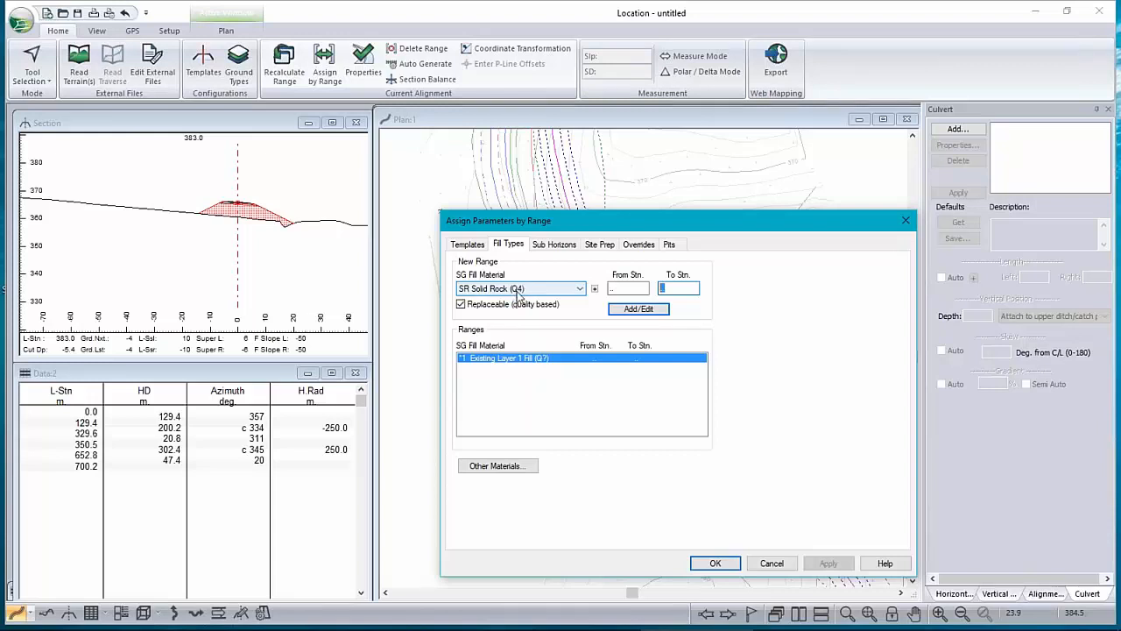
click(461, 305)
click(483, 290)
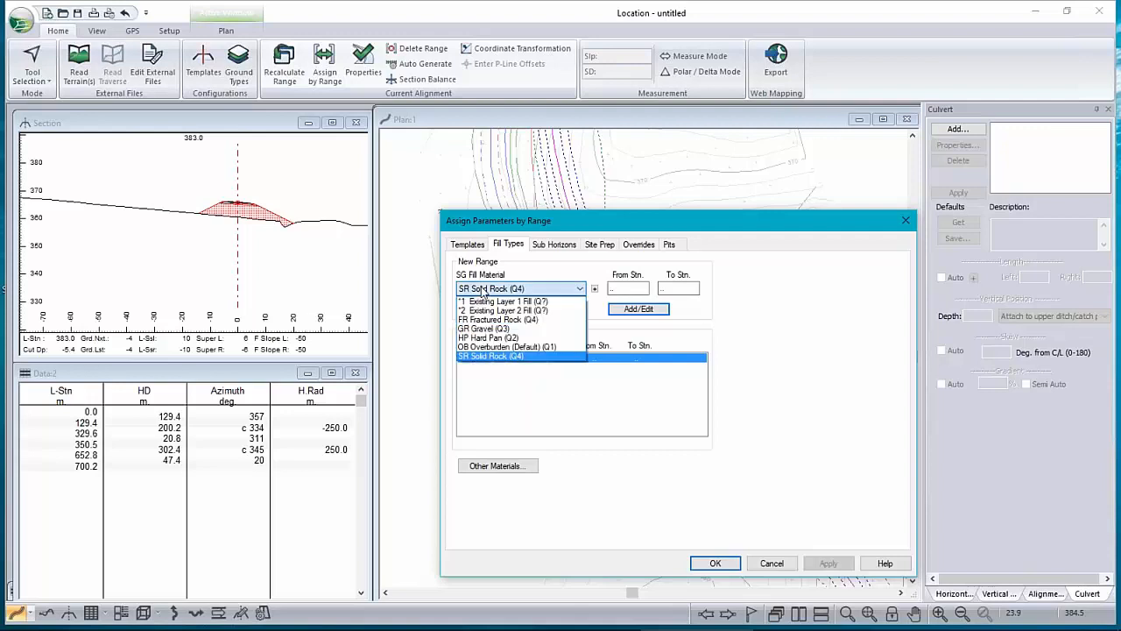
click(483, 290)
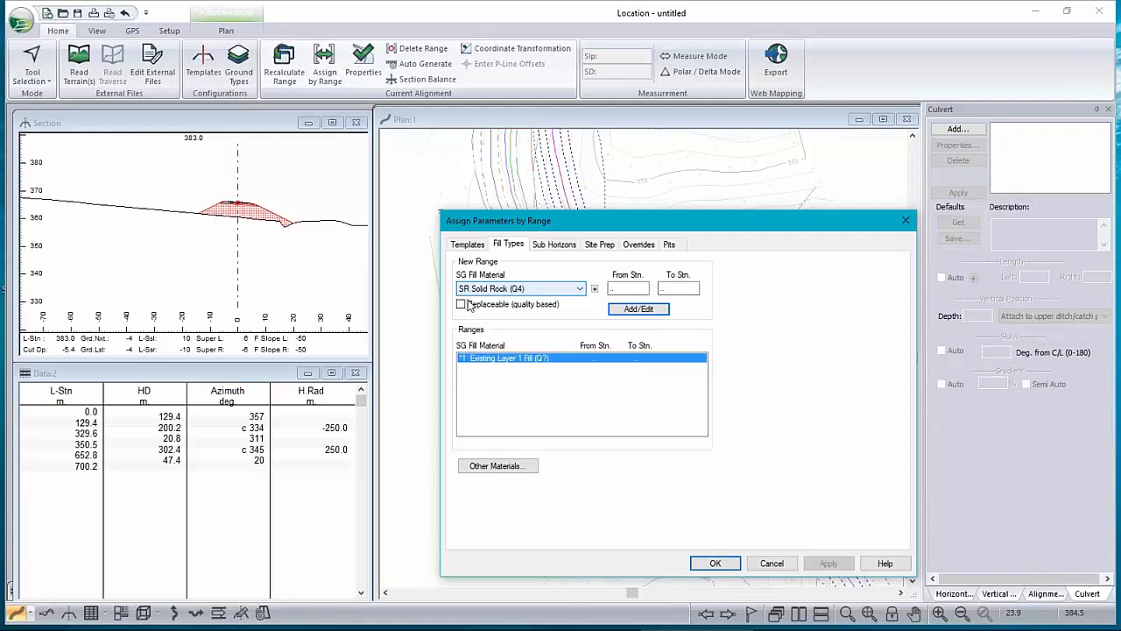
drag(671, 226, 485, 147)
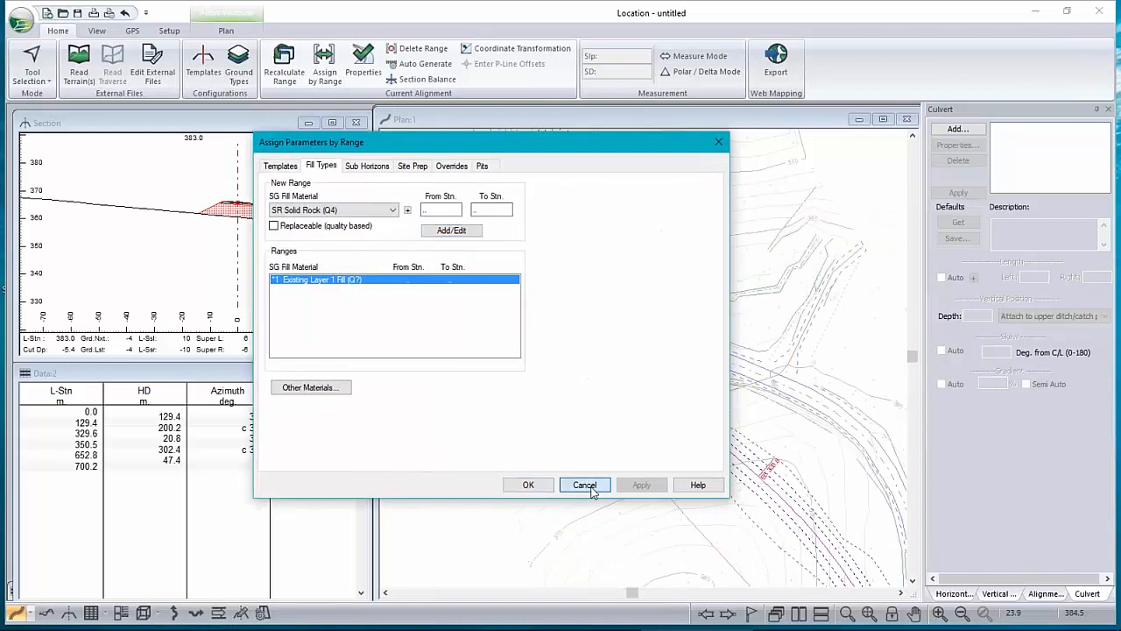
click(584, 485)
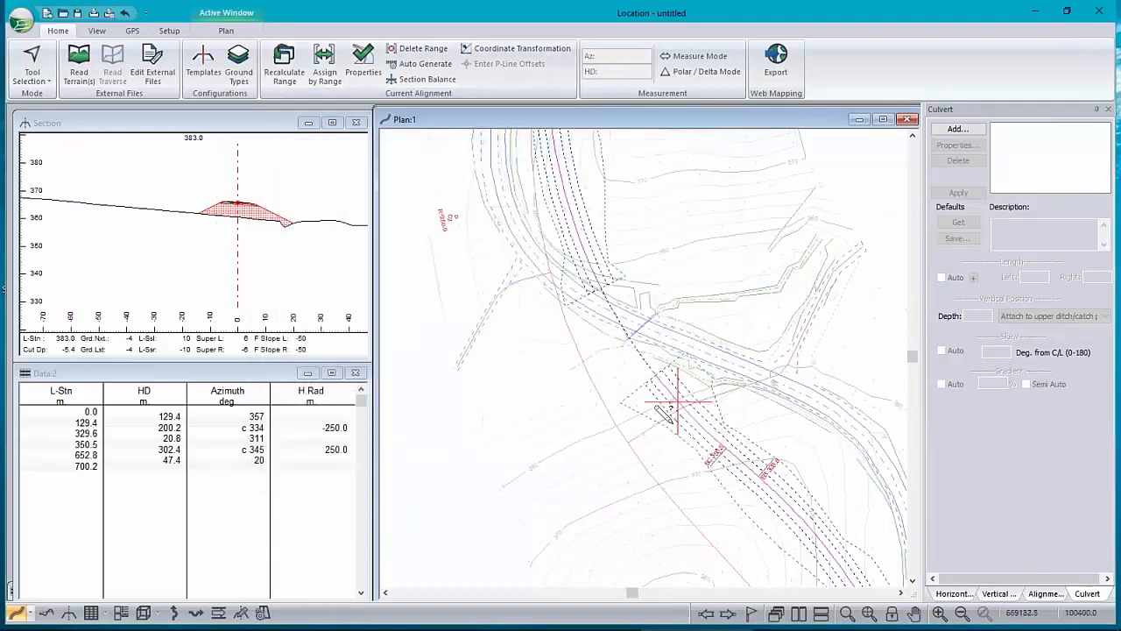
- Review the sub-horizon ground layer and fill type ranges, and close the assignments without changing anything
click(324, 66)
click(434, 164)
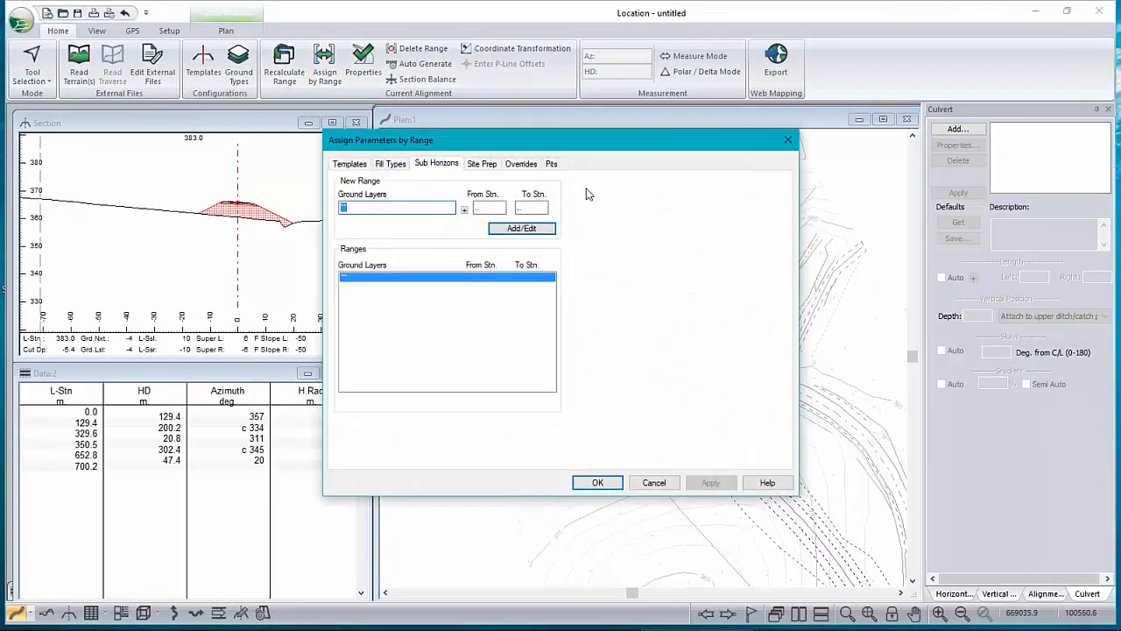
click(391, 167)
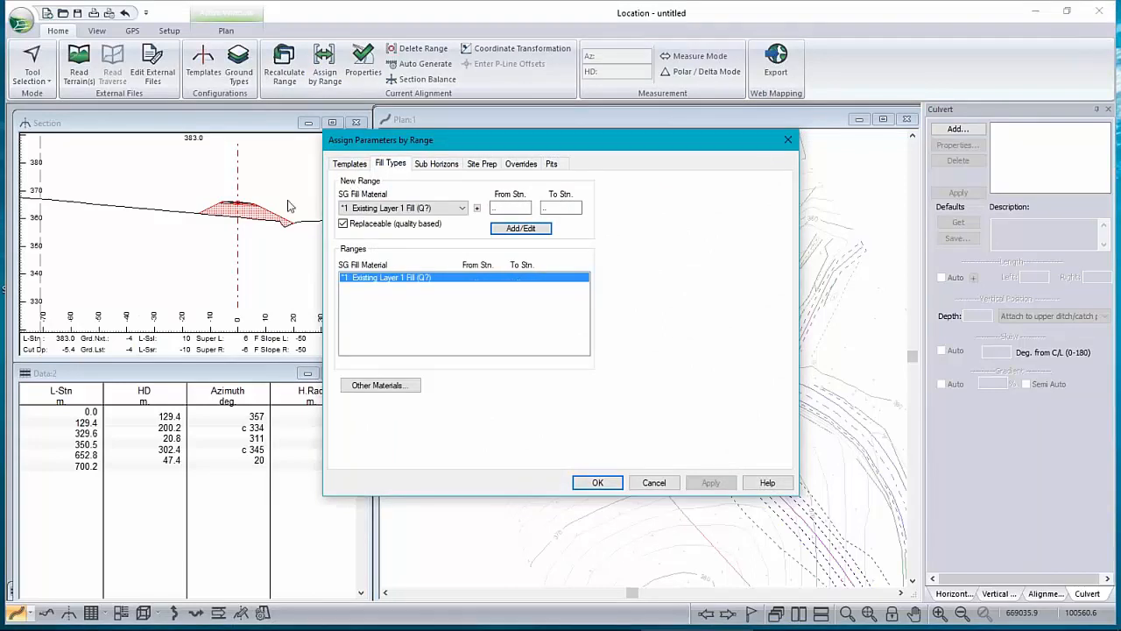
click(656, 486)
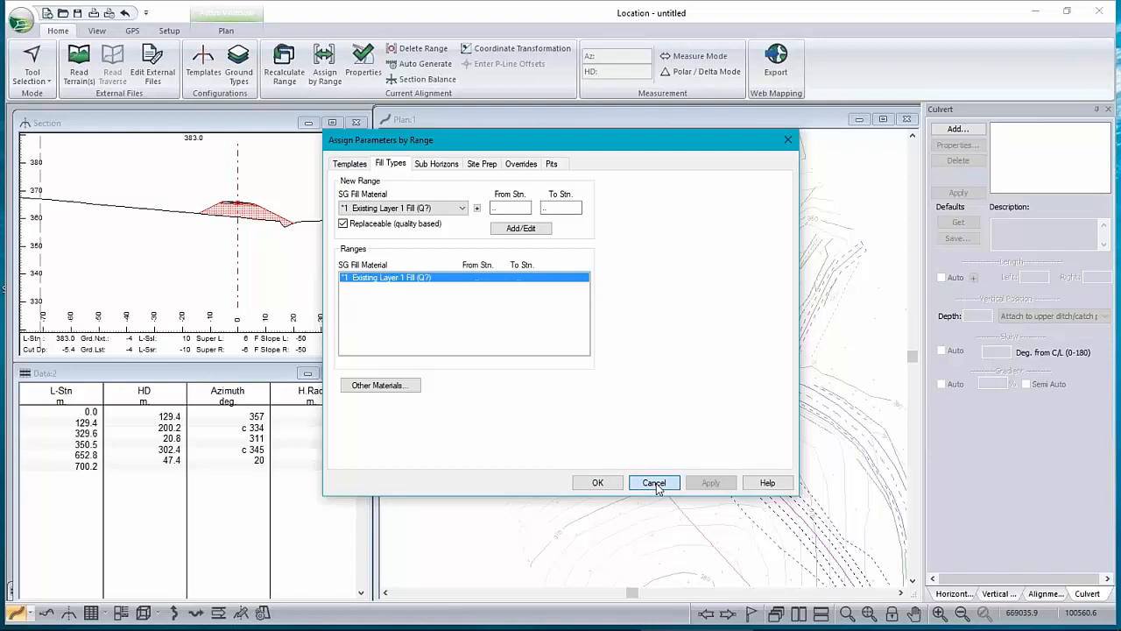
click(654, 484)
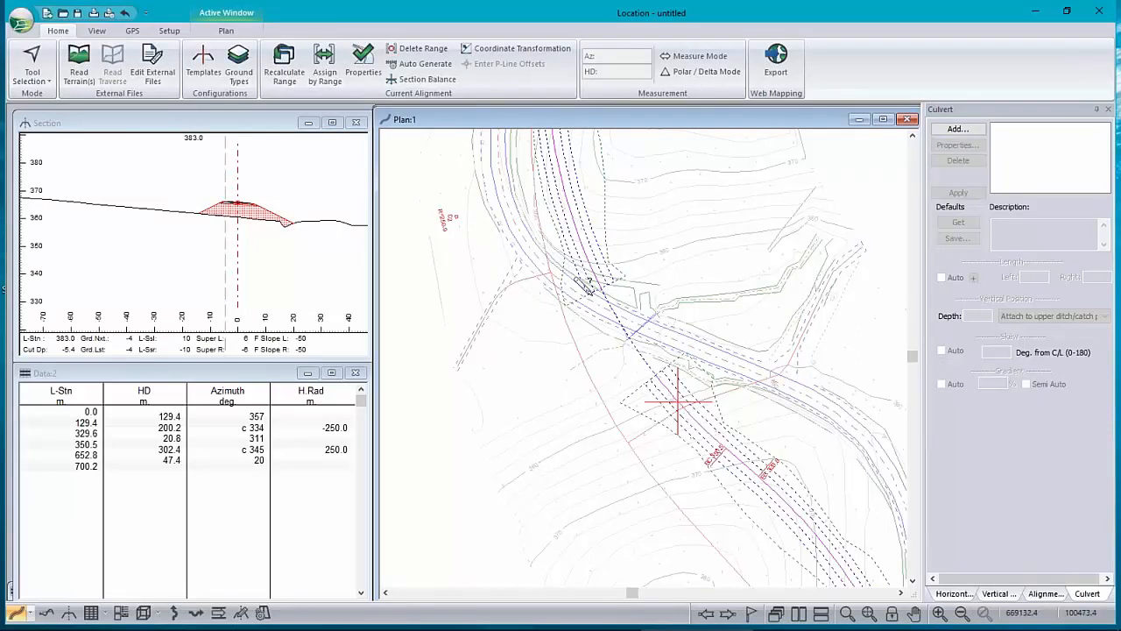
- Bring the whole road profile and its mass haul diagram into view to examine the earthwork around the bridge
click(46, 612)
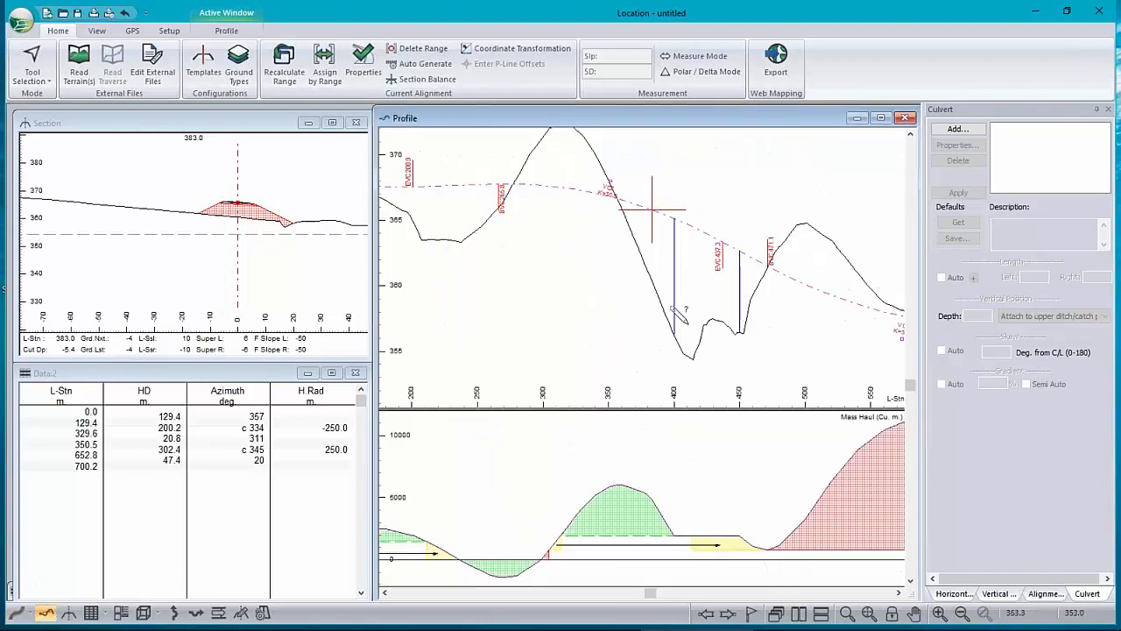
scroll(698, 298, down, 3)
scroll(701, 300, up, 1)
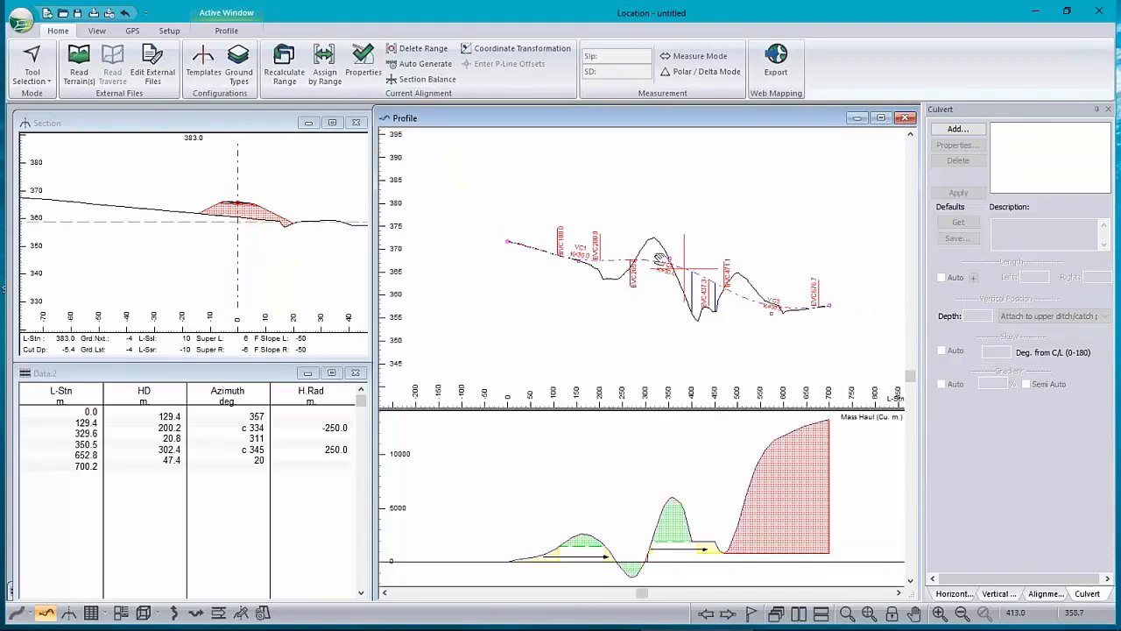
middle_drag(701, 299, 655, 232)
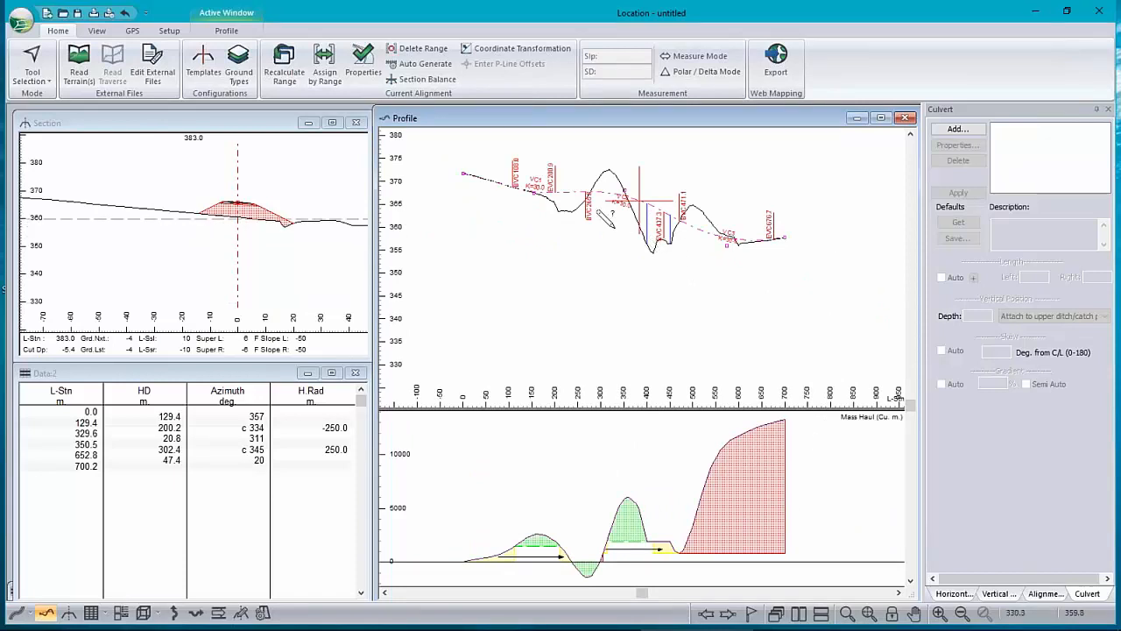
- Try to raise the profile's vertical IP on the hill slope just before the bridge
right_click(623, 183)
click(655, 211)
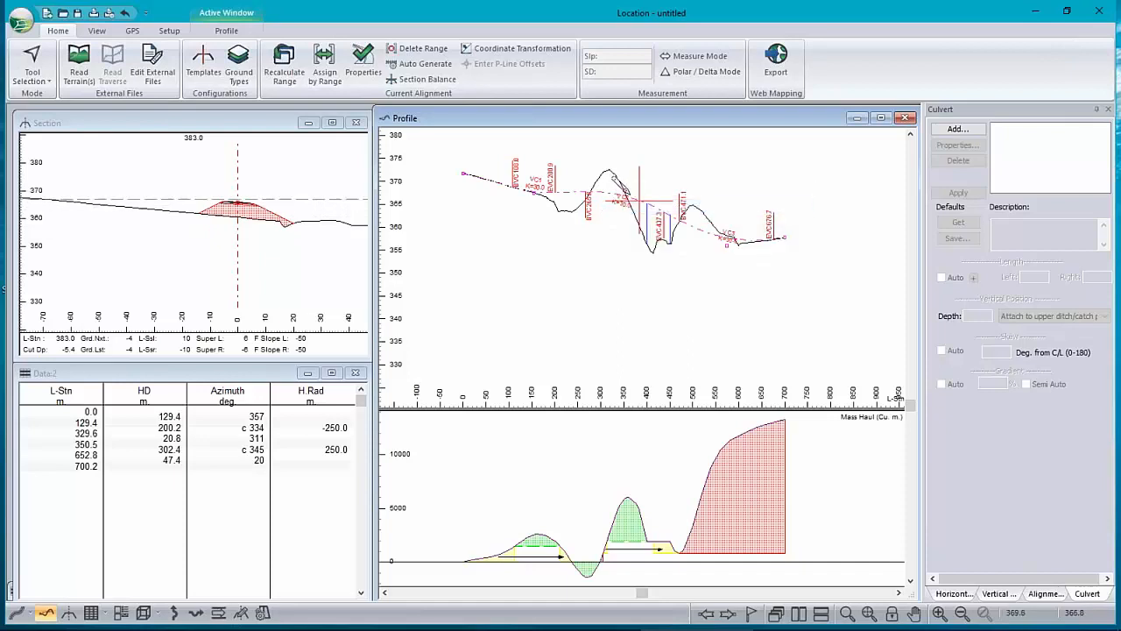
drag(625, 191, 617, 180)
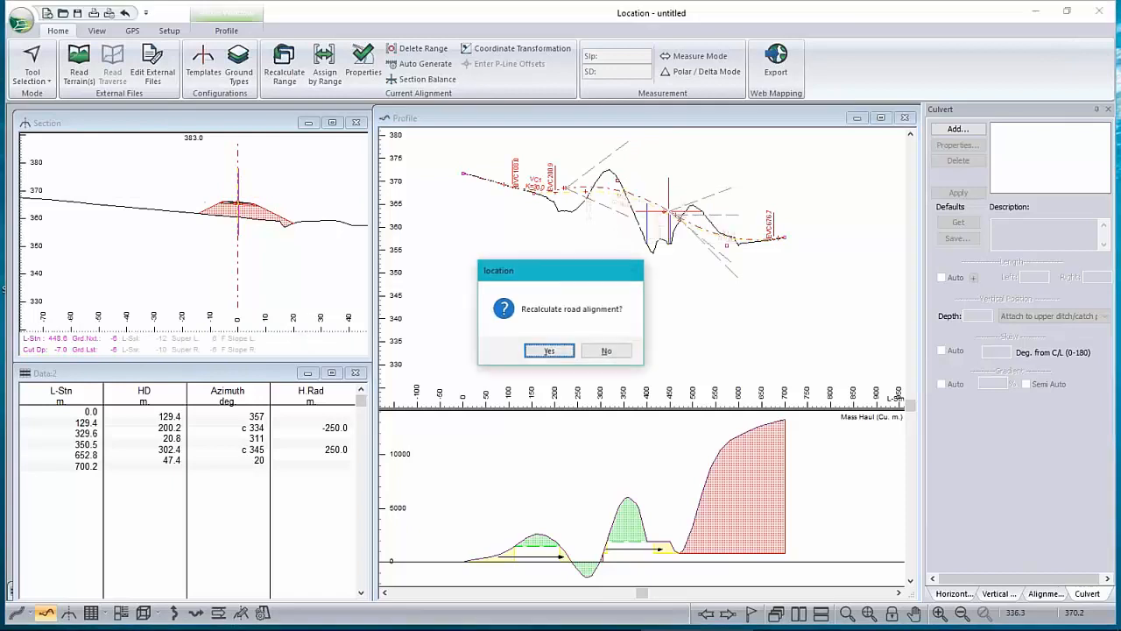
key(Return)
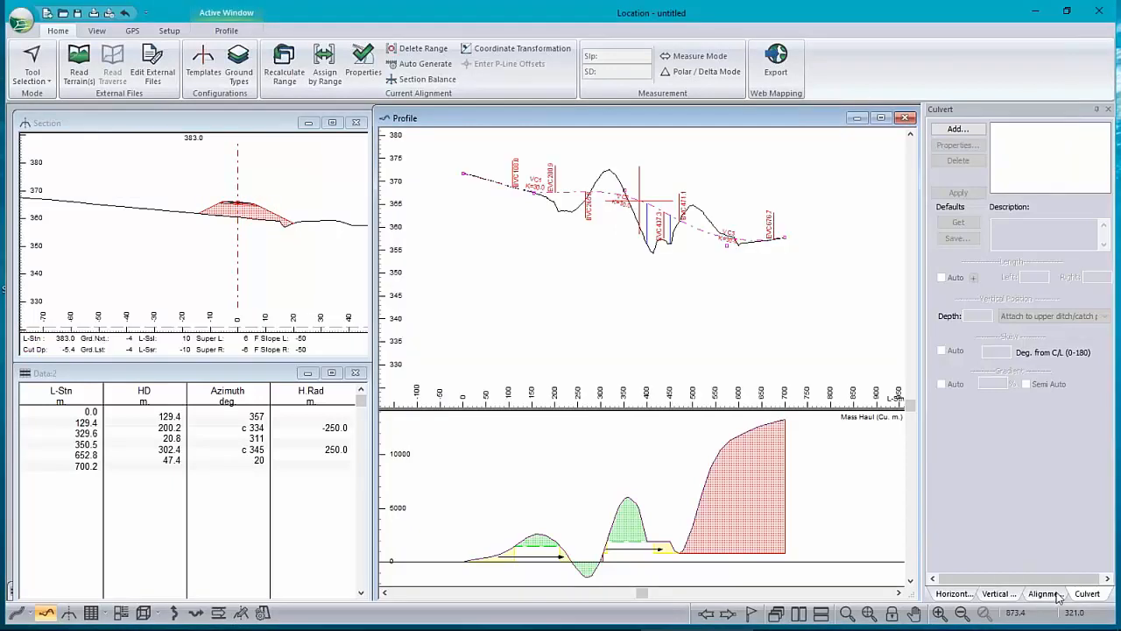
- Show the alignment costs and raise the vertical IP before the bridge in two moves to lower the total cost
click(1045, 593)
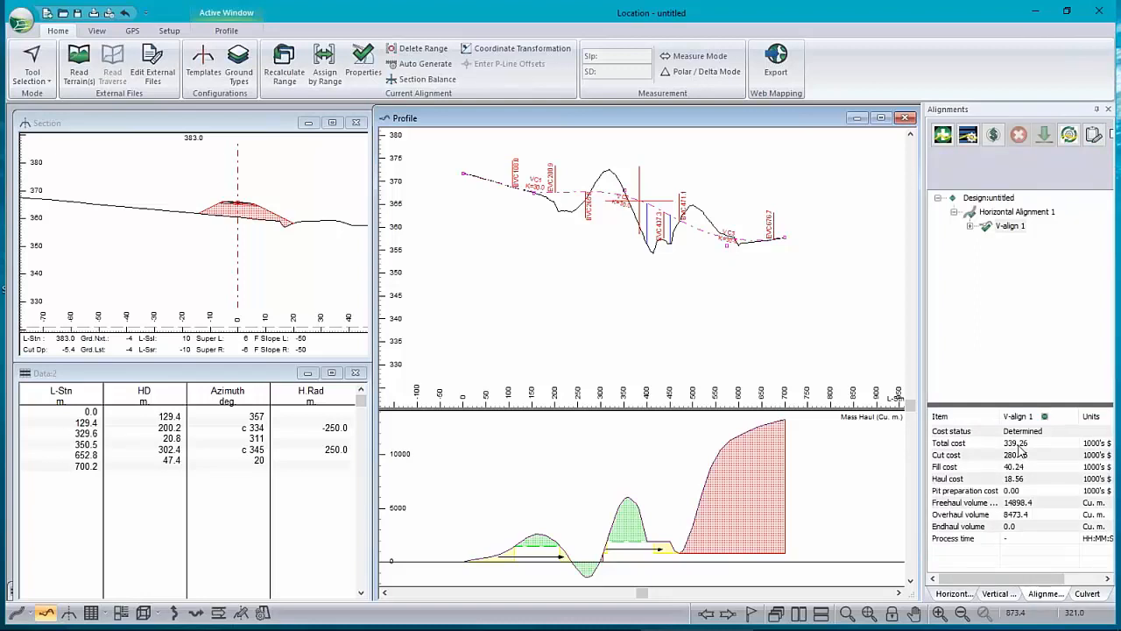
click(621, 186)
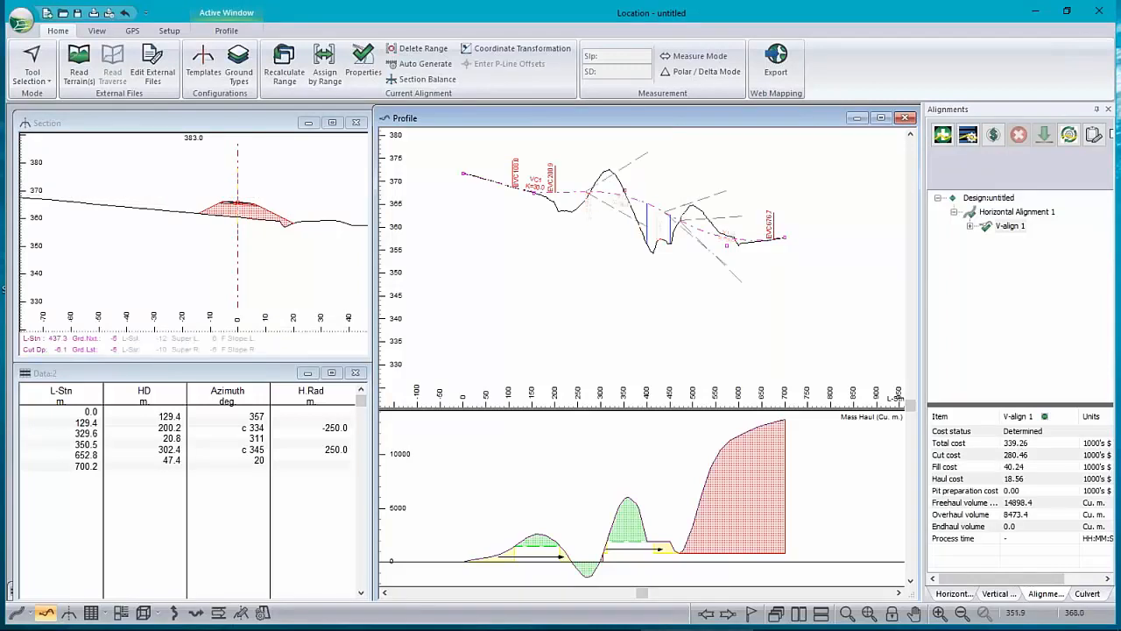
click(622, 184)
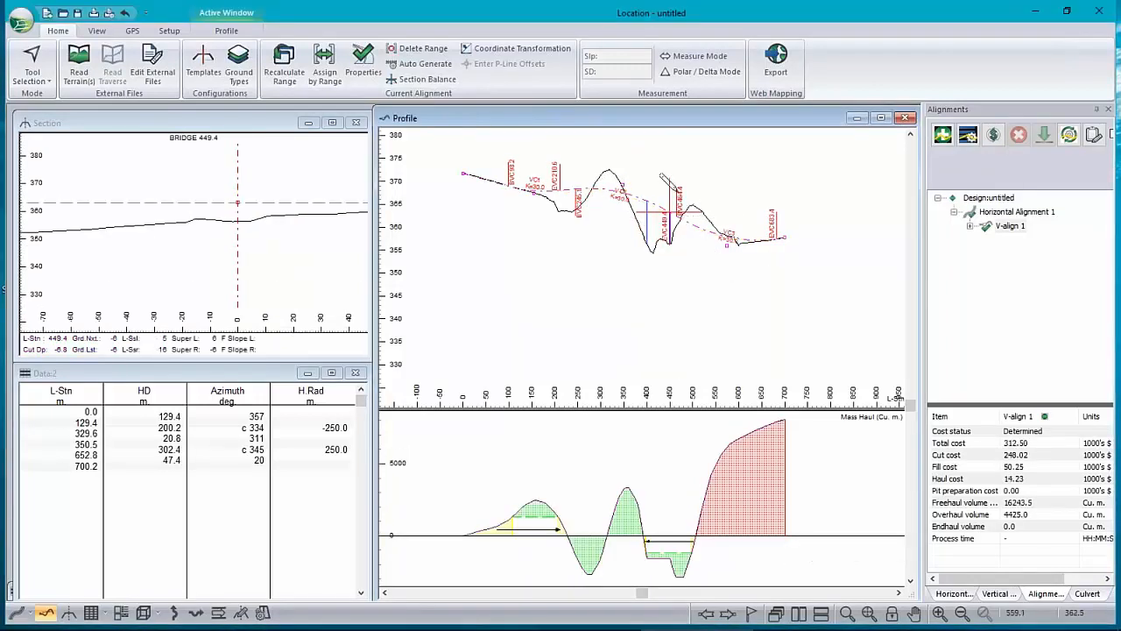
click(618, 178)
drag(619, 179, 618, 174)
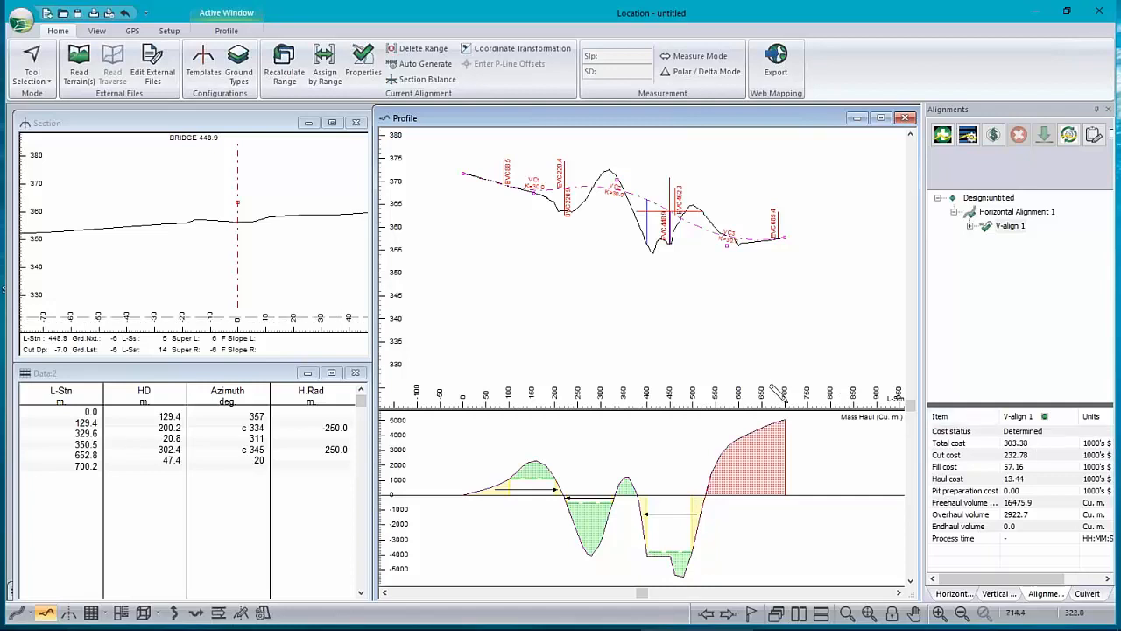
- Examine the road cross-section at station 320.0 through the hill, including its pavement layers, ditches and cut slopes
click(946, 434)
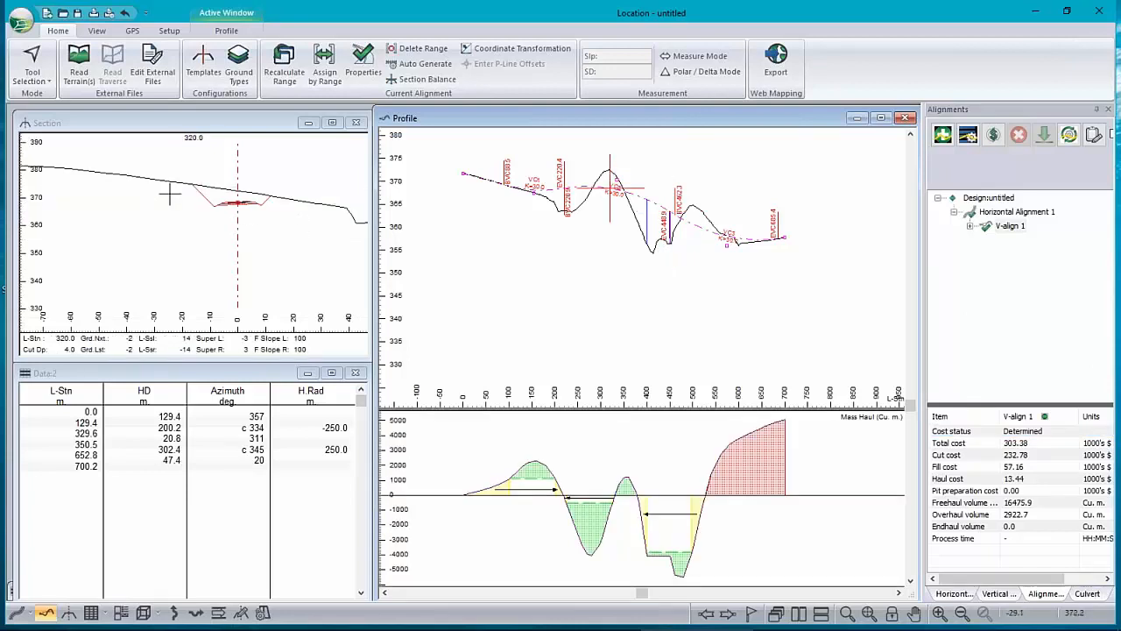
scroll(217, 186, up, 3)
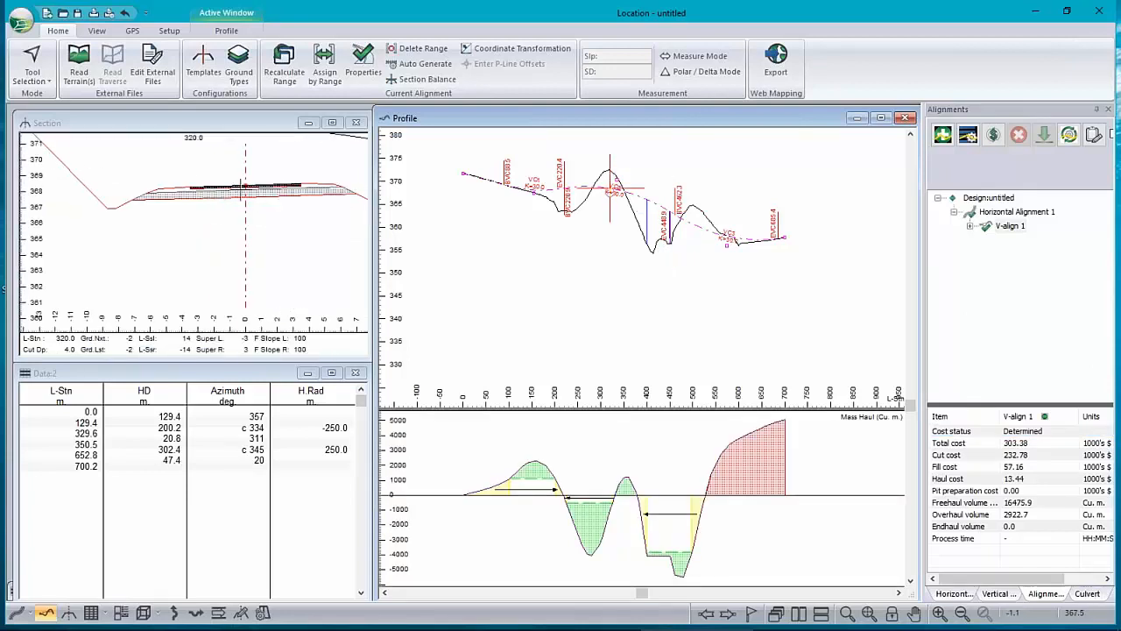
mouse_move(275, 186)
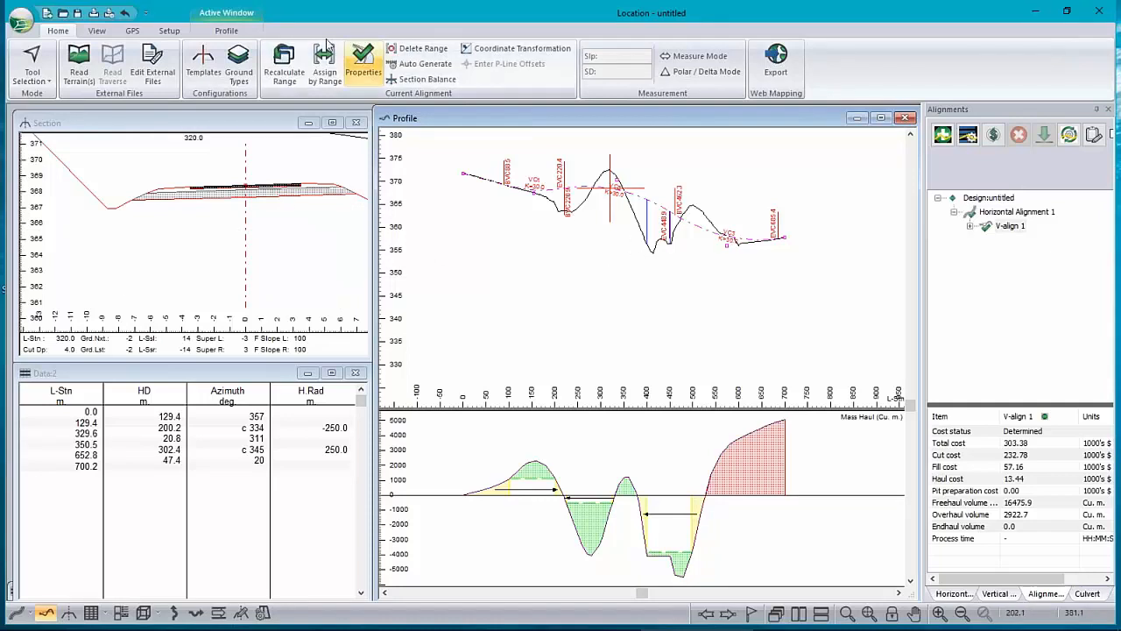
mouse_move(552, 281)
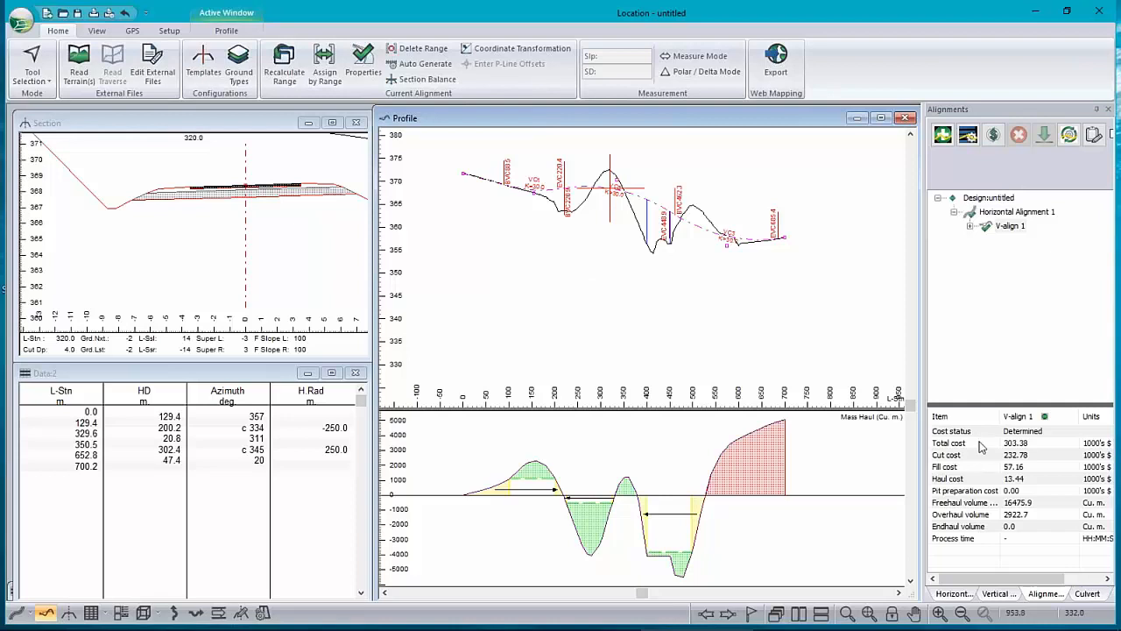
mouse_move(719, 340)
click(242, 199)
middle_drag(242, 199, 195, 275)
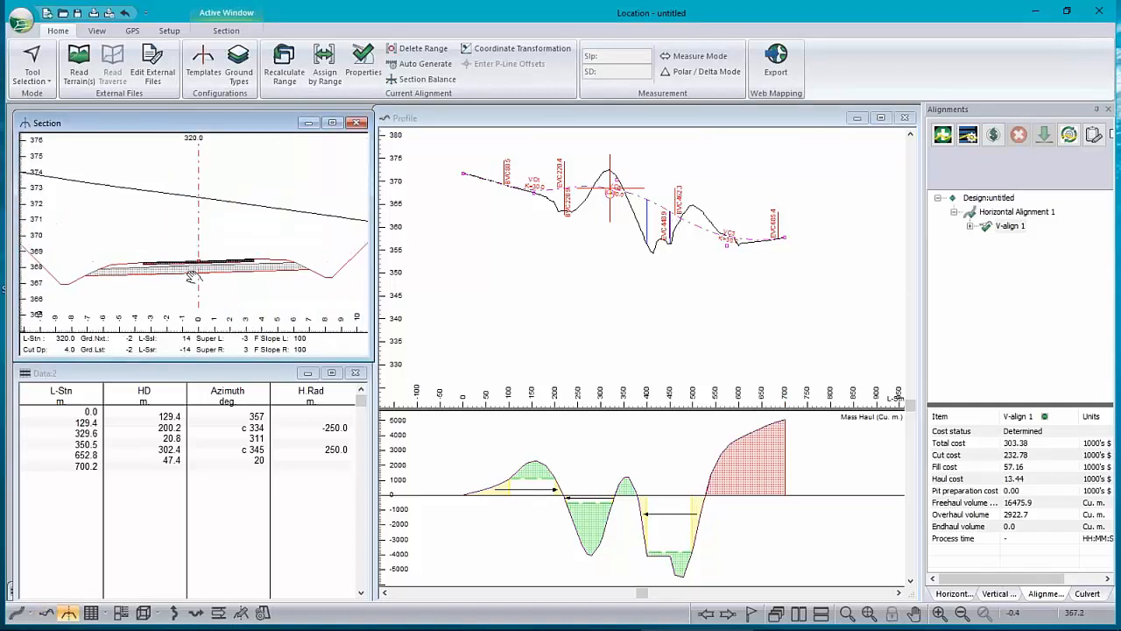
scroll(301, 283, down, 3)
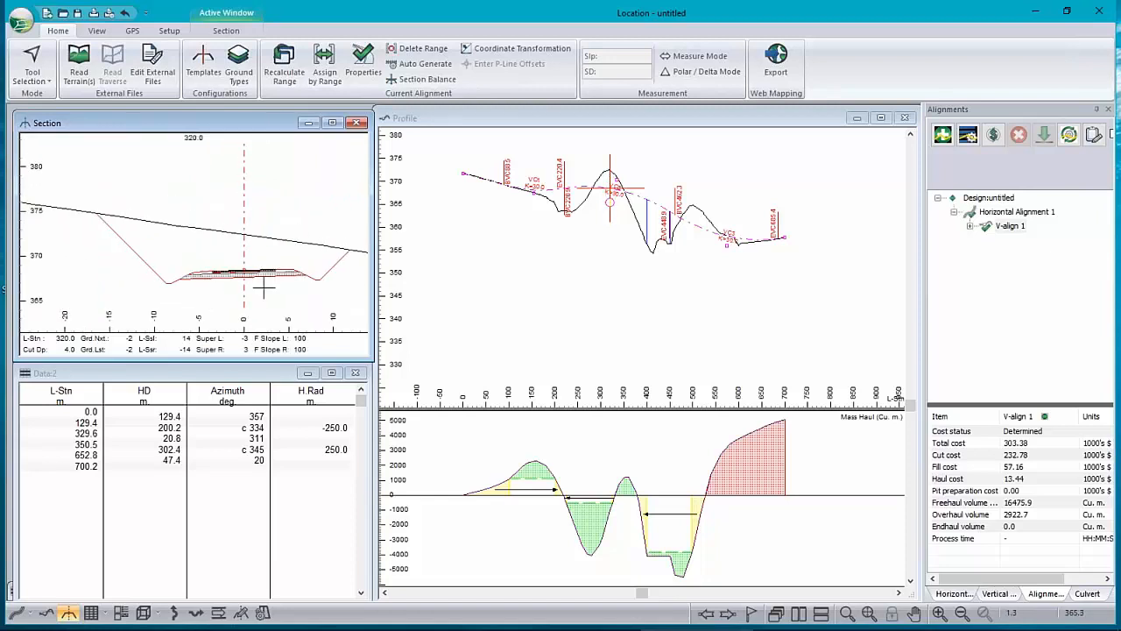
scroll(257, 269, up, 3)
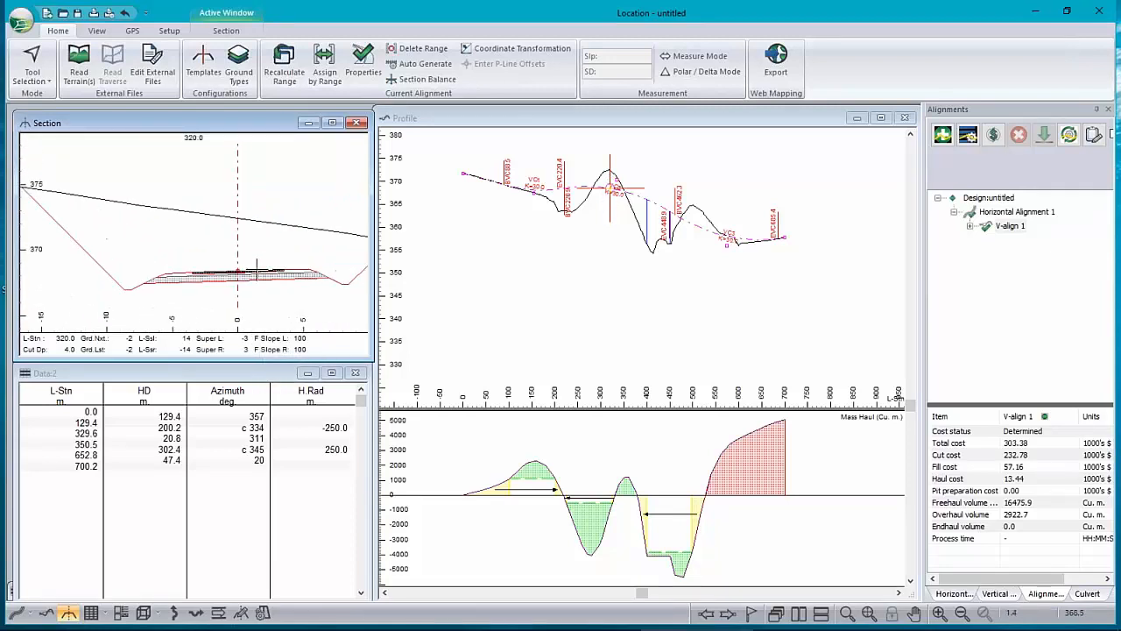
scroll(256, 268, down, 3)
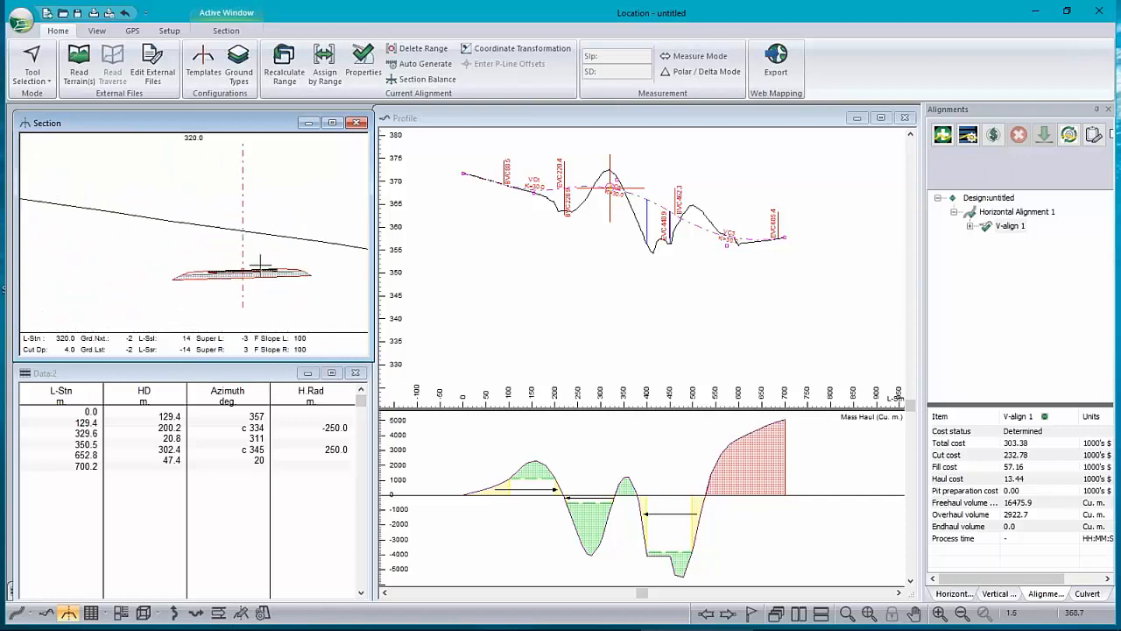
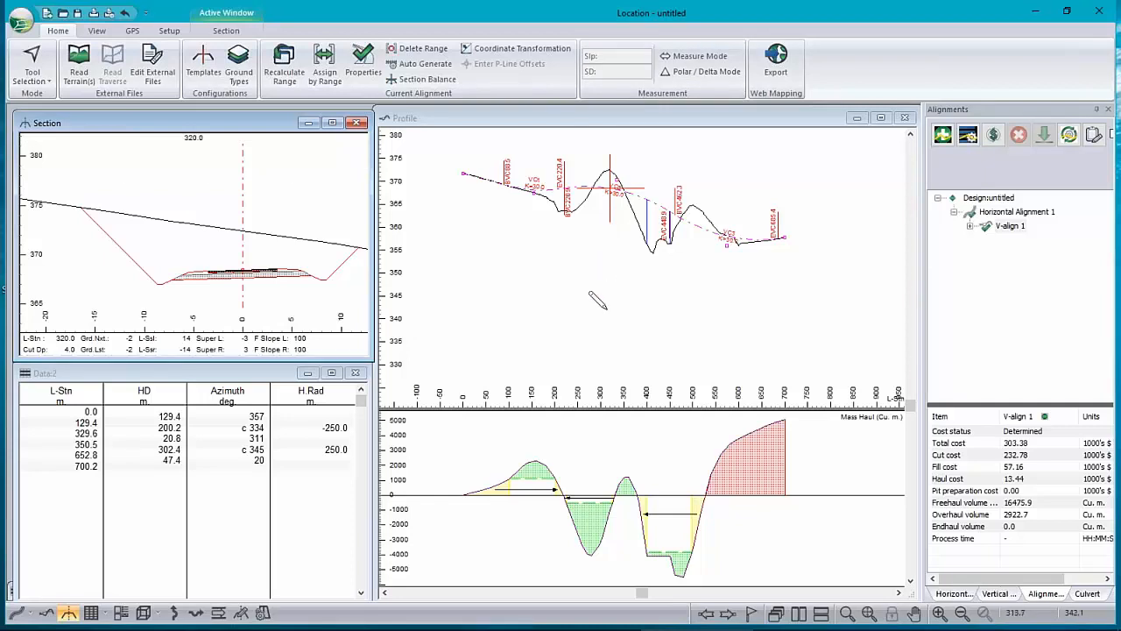
- Review the ditch depth of the Ditch I Standard-left component in the DF - Rural template, and close its properties without changes
mouse_move(595, 299)
right_click(257, 251)
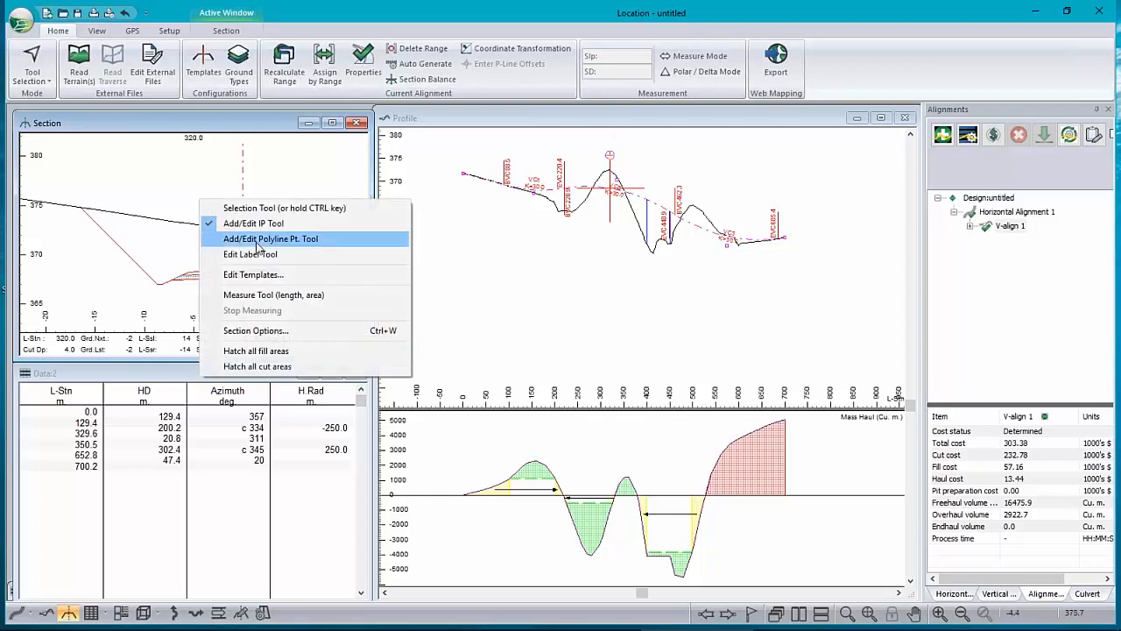
click(254, 274)
click(216, 123)
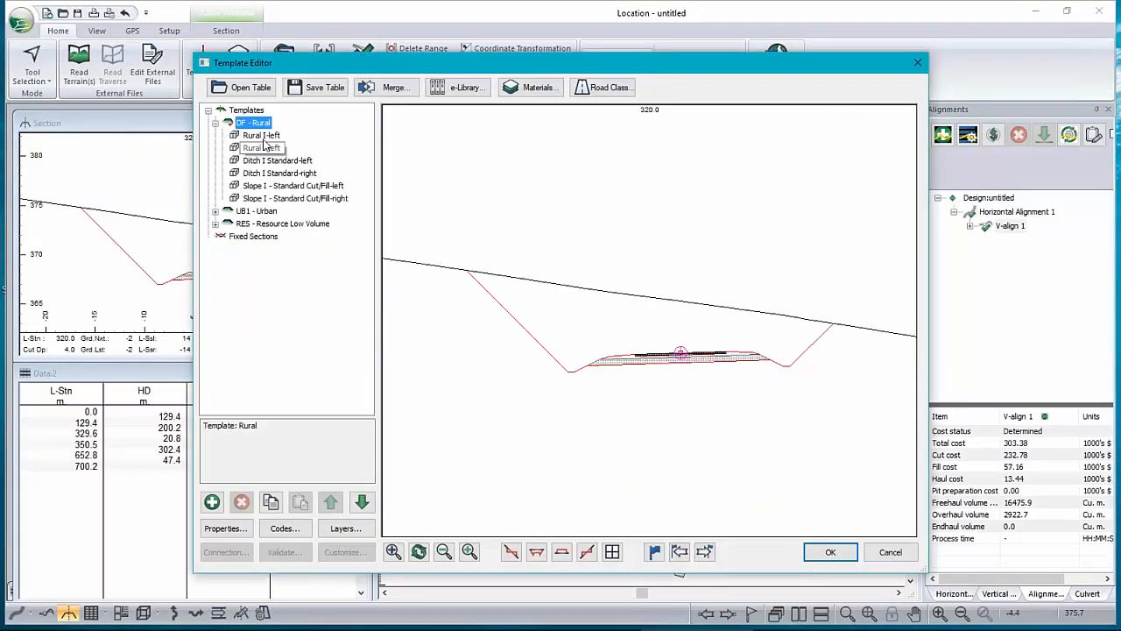
click(279, 162)
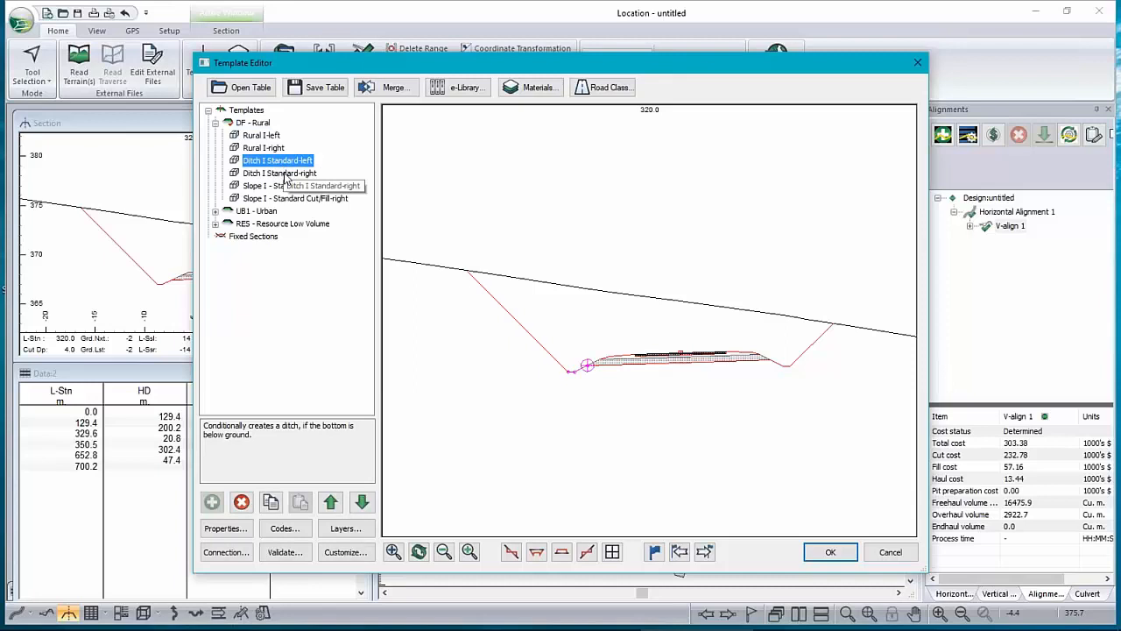
double_click(286, 161)
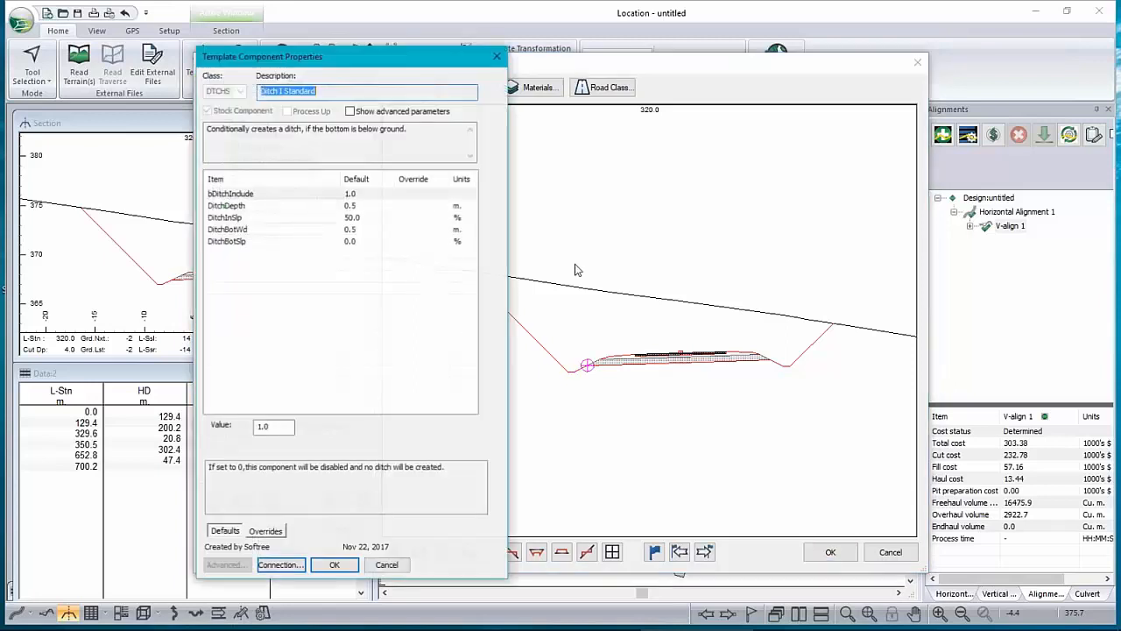
click(225, 206)
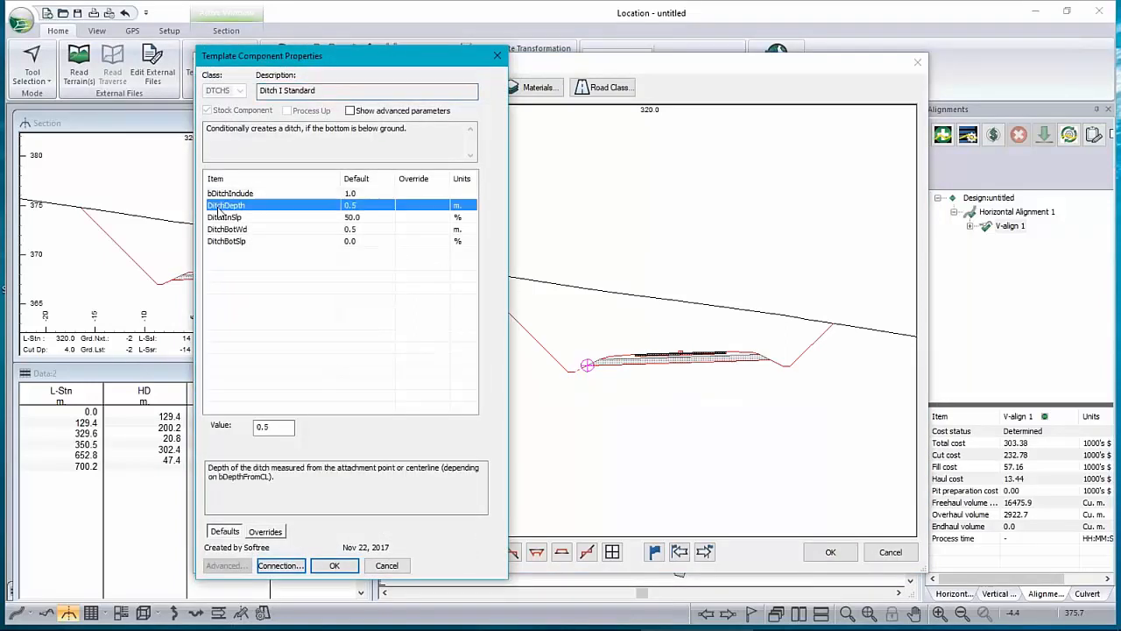
drag(386, 63, 838, 82)
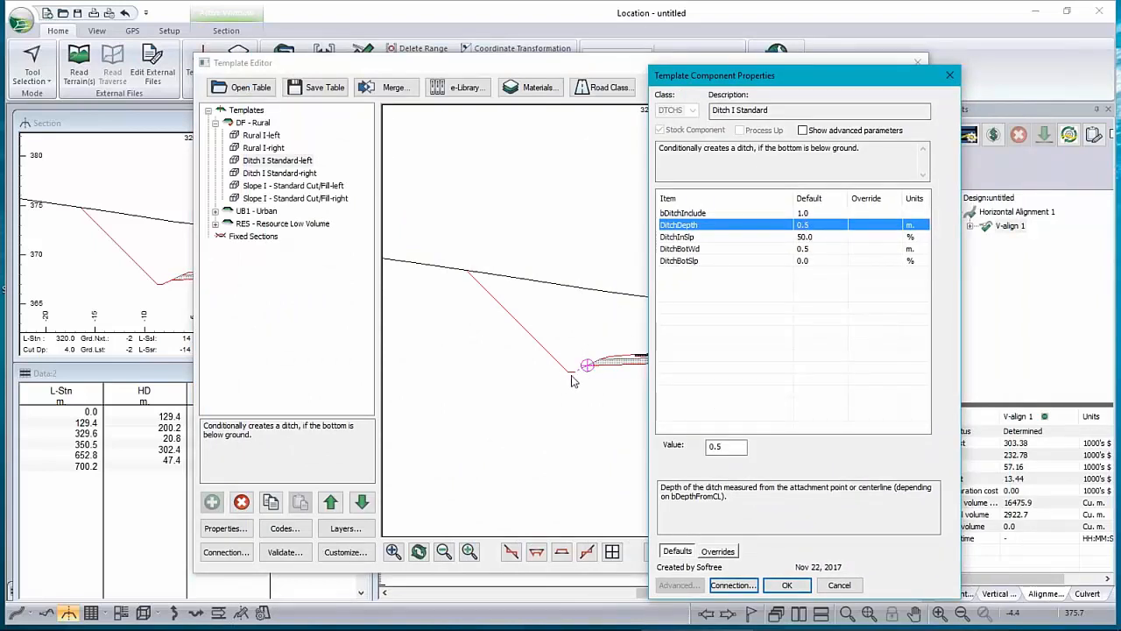
click(951, 76)
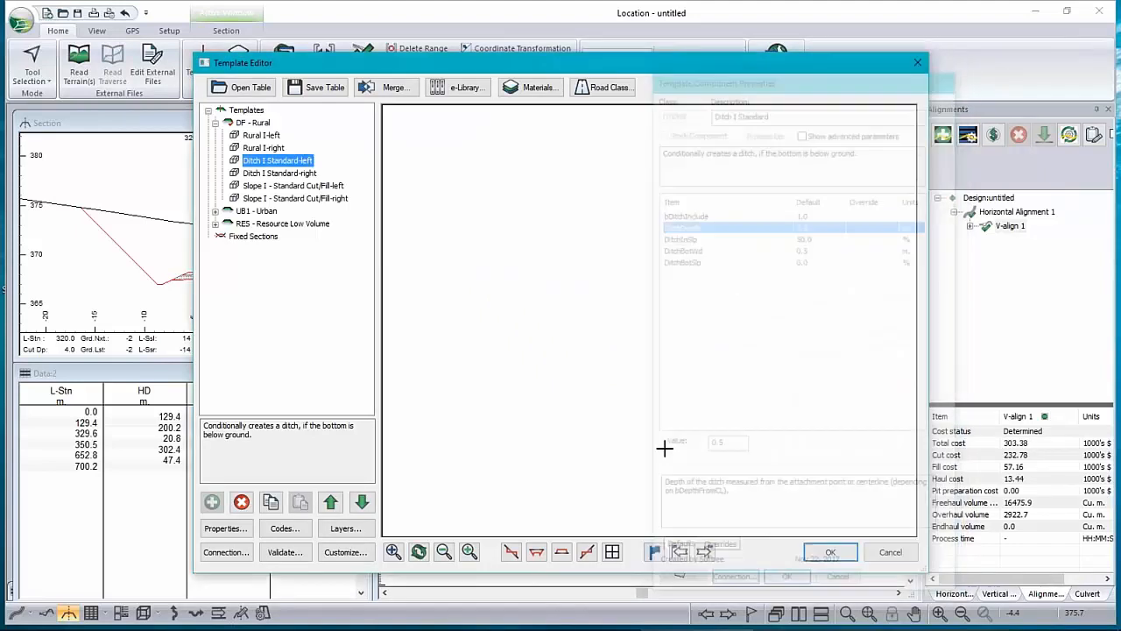
- Retrieve all component templates from the e-Library, from Roadway Components to Misc. Components
scroll(682, 357, down, 2)
middle_drag(675, 353, 652, 316)
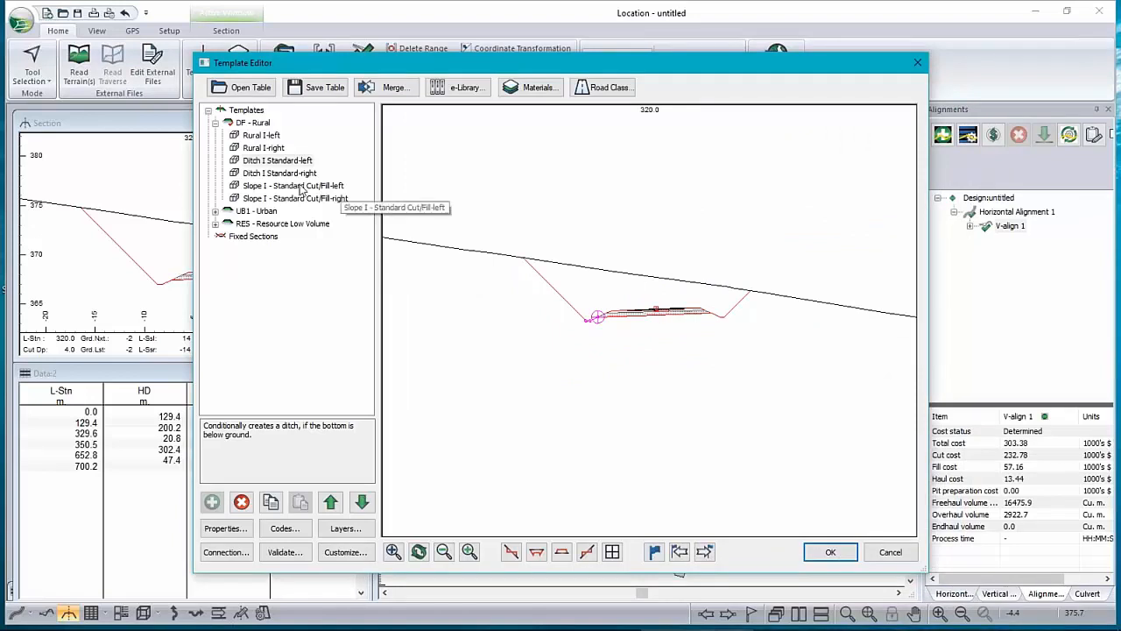
click(461, 91)
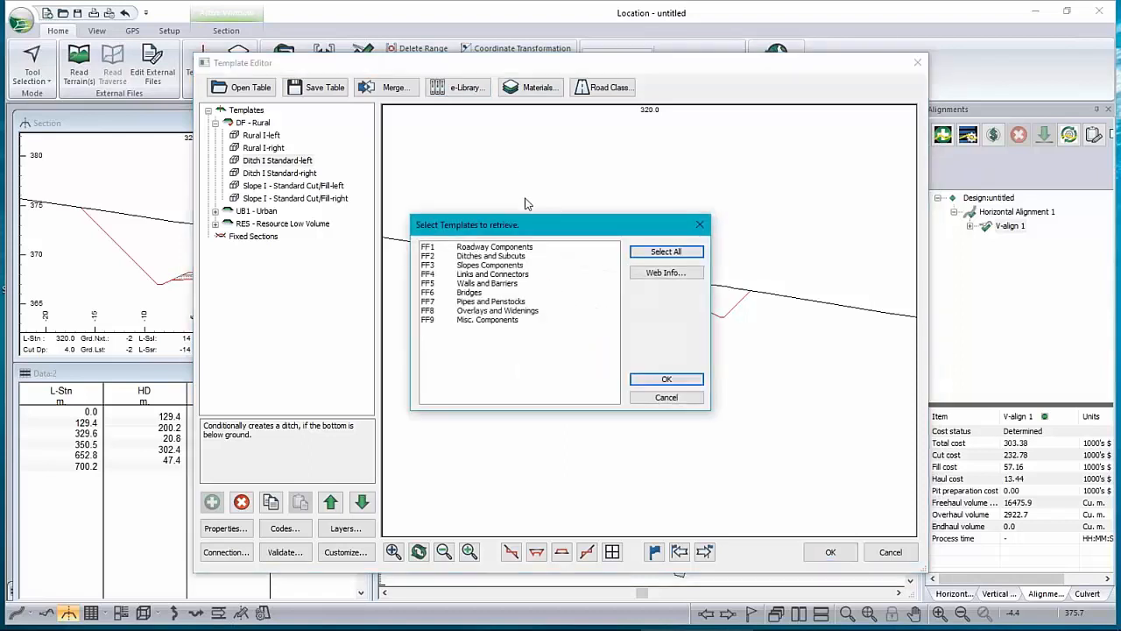
click(661, 252)
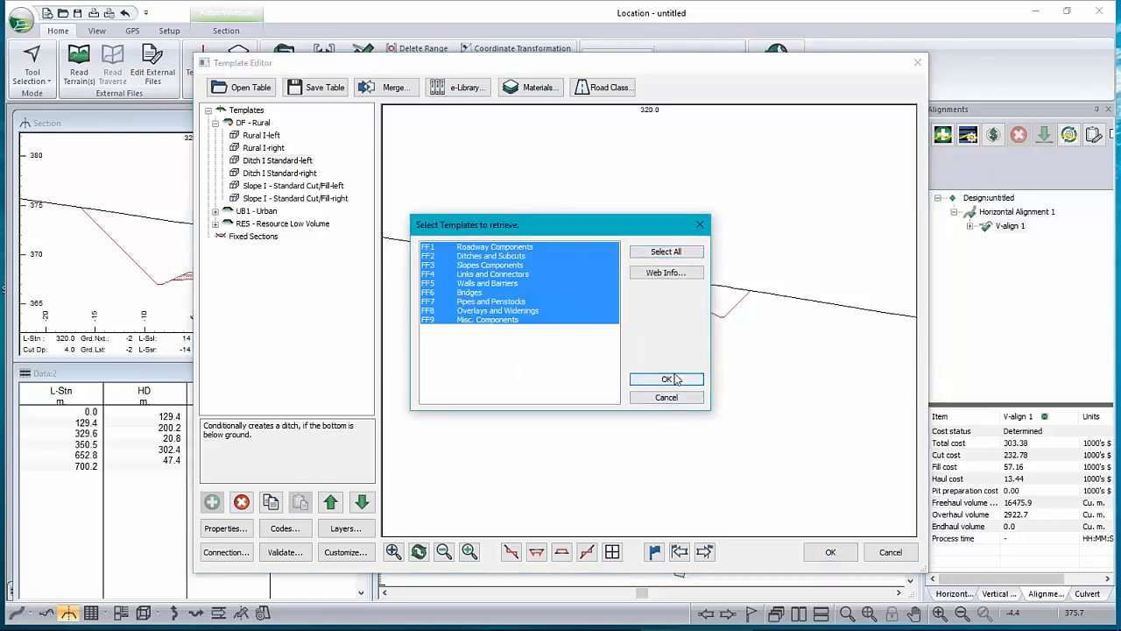
click(667, 380)
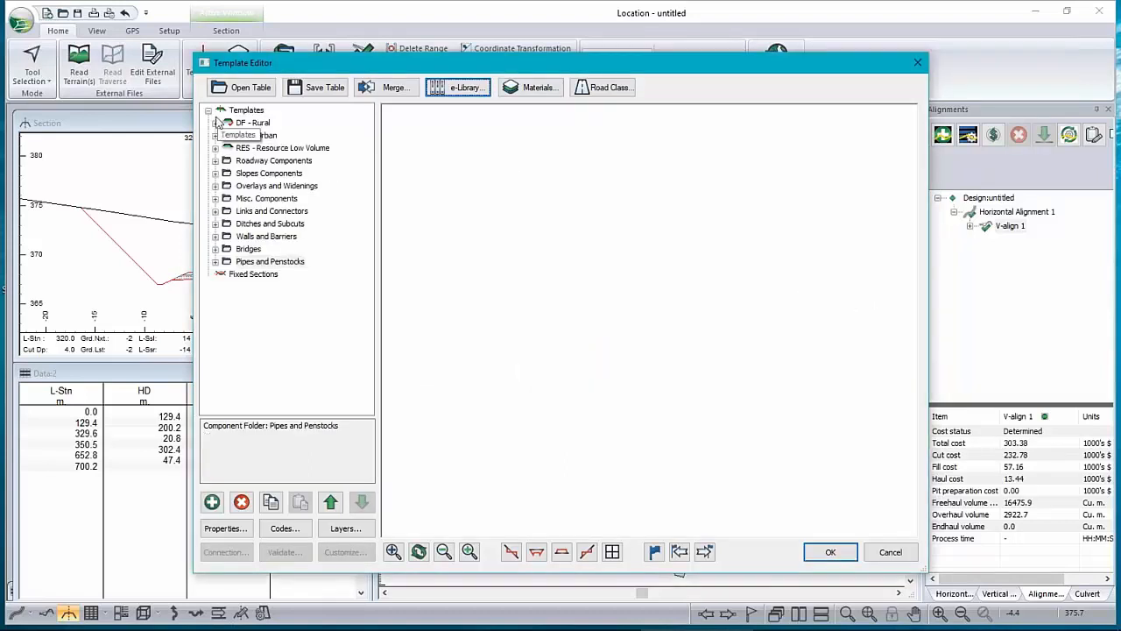
- Review the Ditch II - by Elevation-left component and its DitchElev parameter in Ditches and Subcuts, and close its properties without changes
click(260, 225)
click(215, 224)
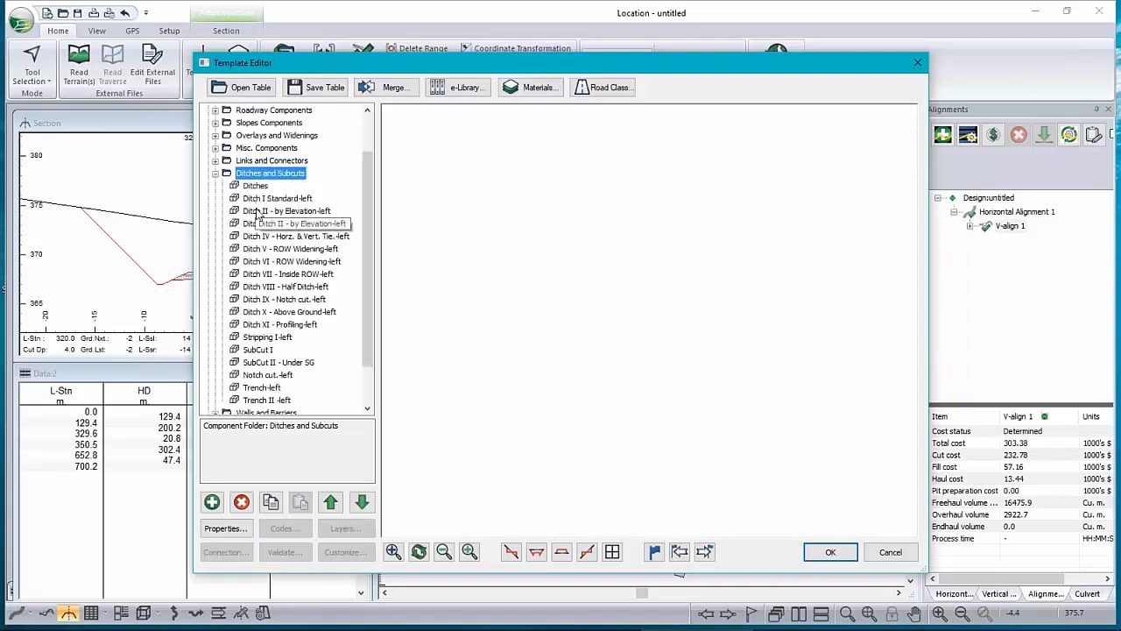
click(257, 212)
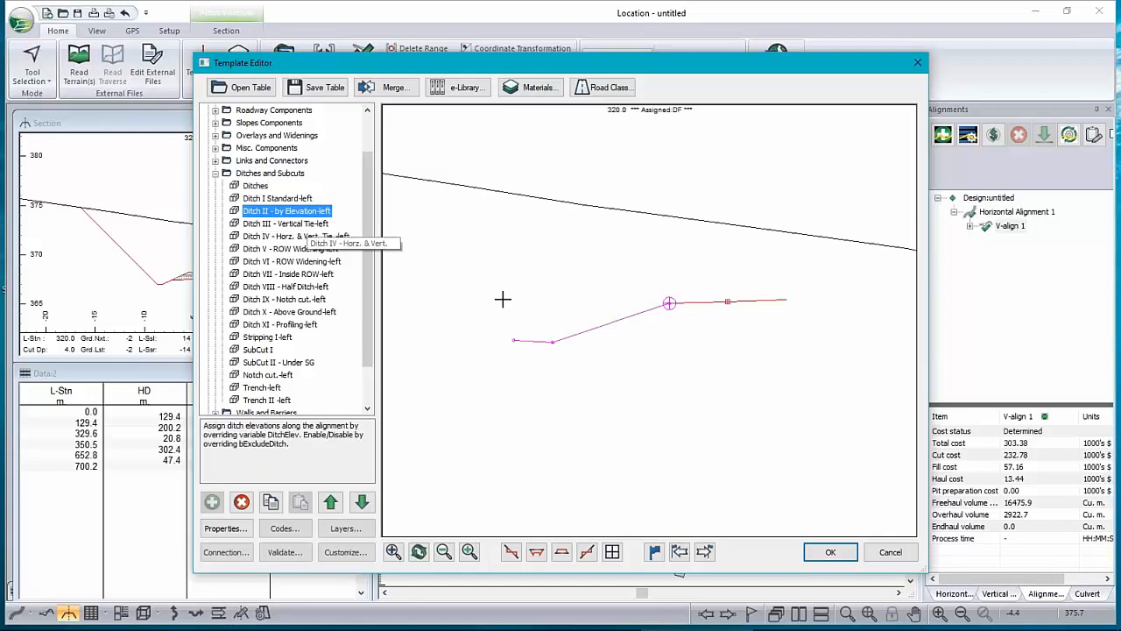
double_click(254, 212)
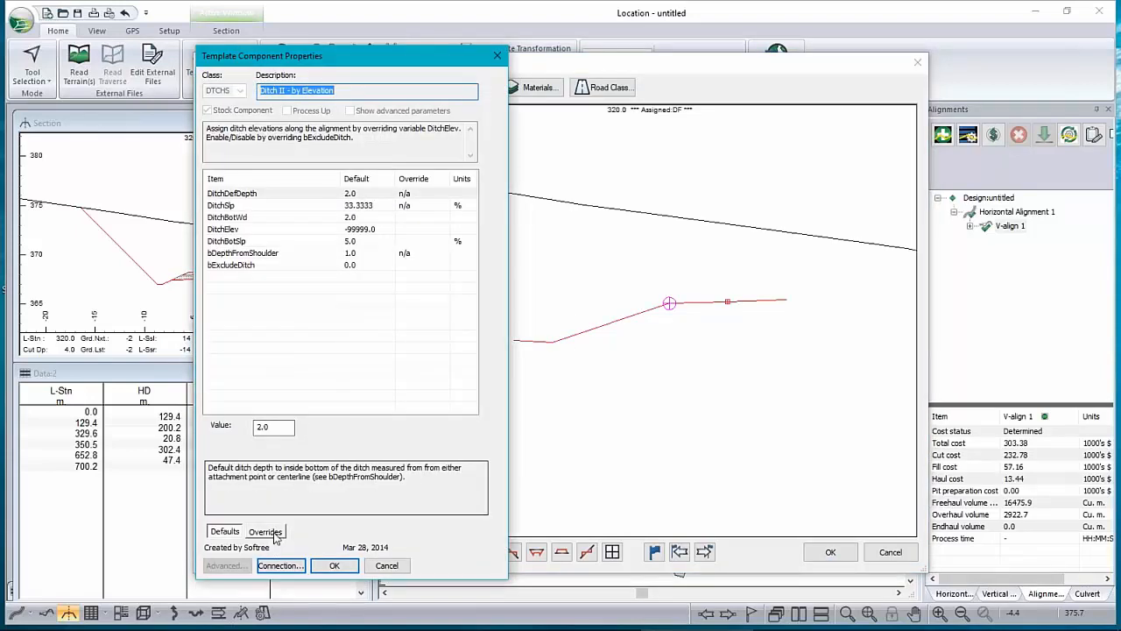
click(226, 230)
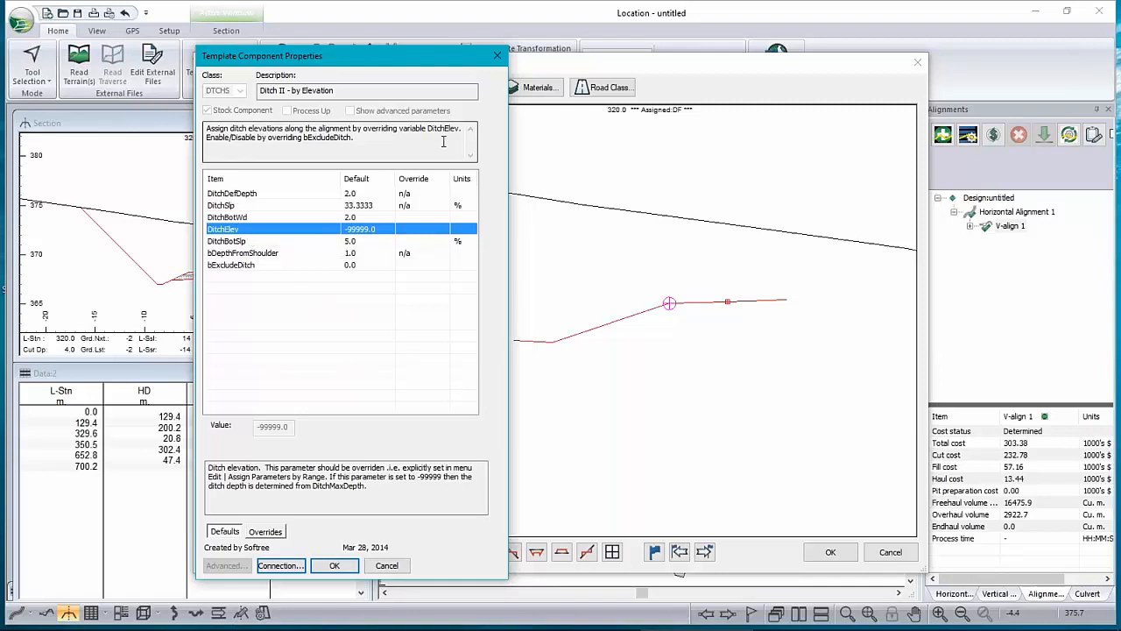
click(386, 565)
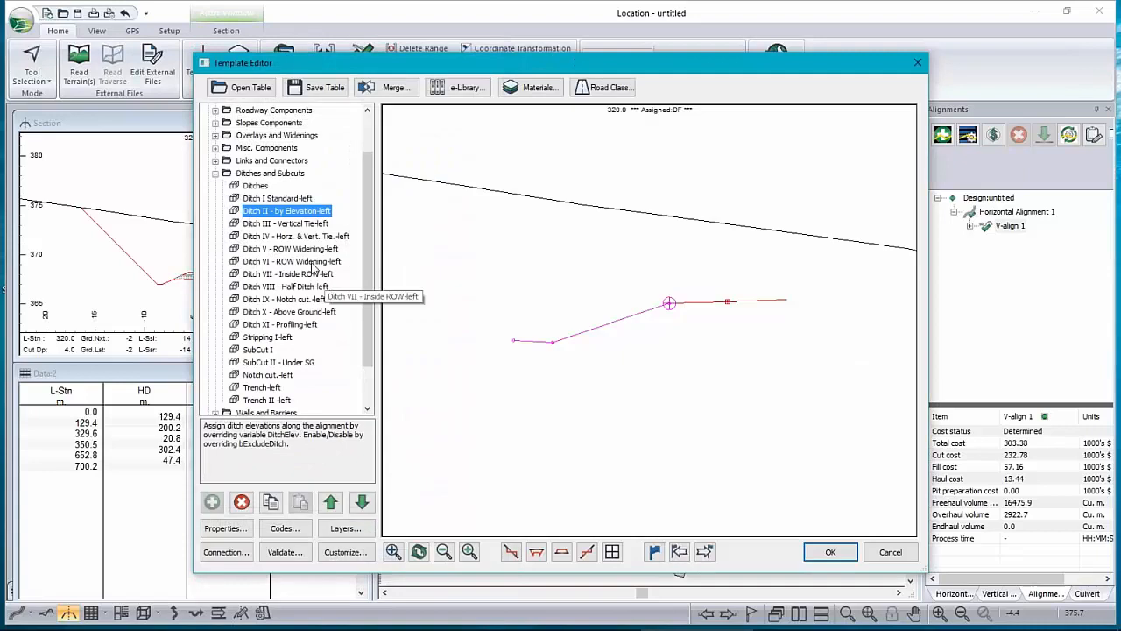
- Review the Ditch III - Vertical Tie-left component and its DitchDepth feature option, and leave the template editor without saving changes
click(291, 224)
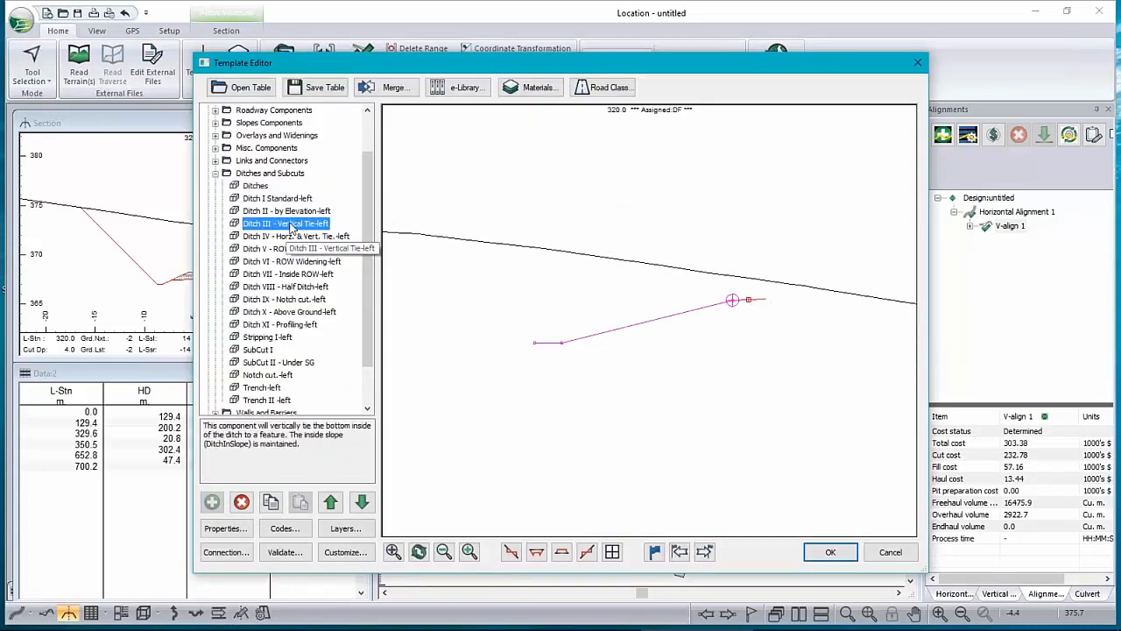
double_click(291, 225)
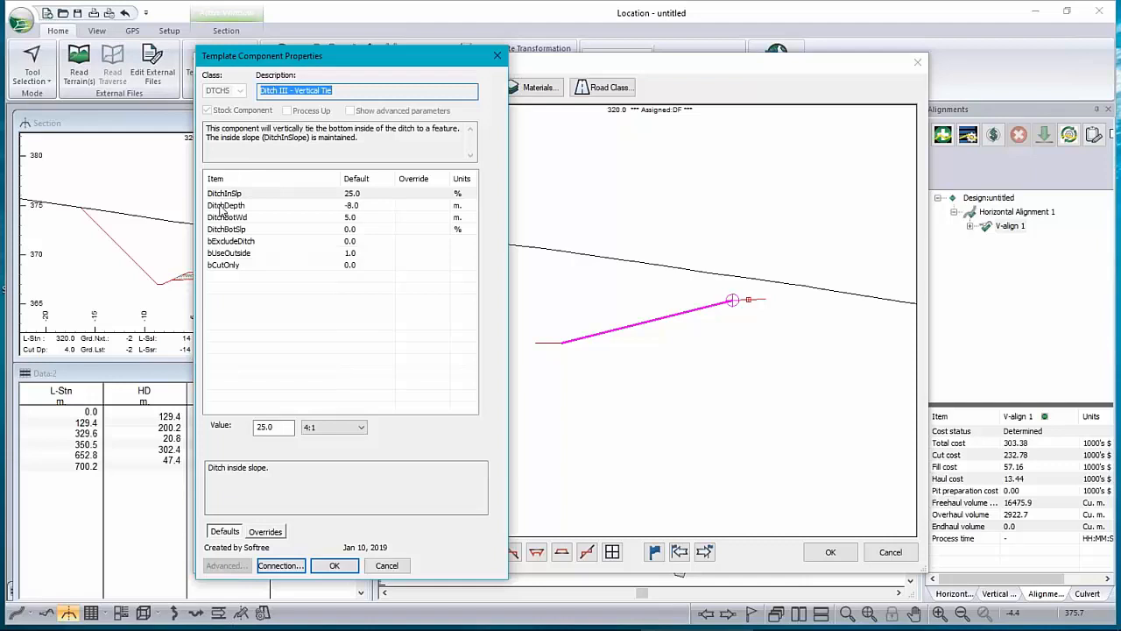
click(225, 205)
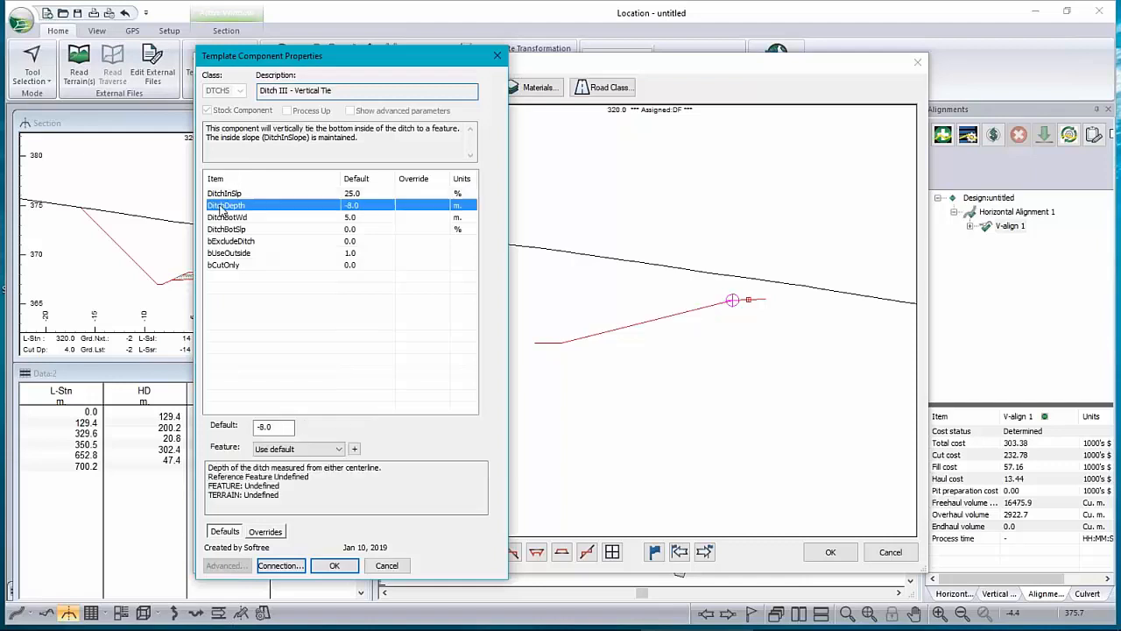
click(299, 450)
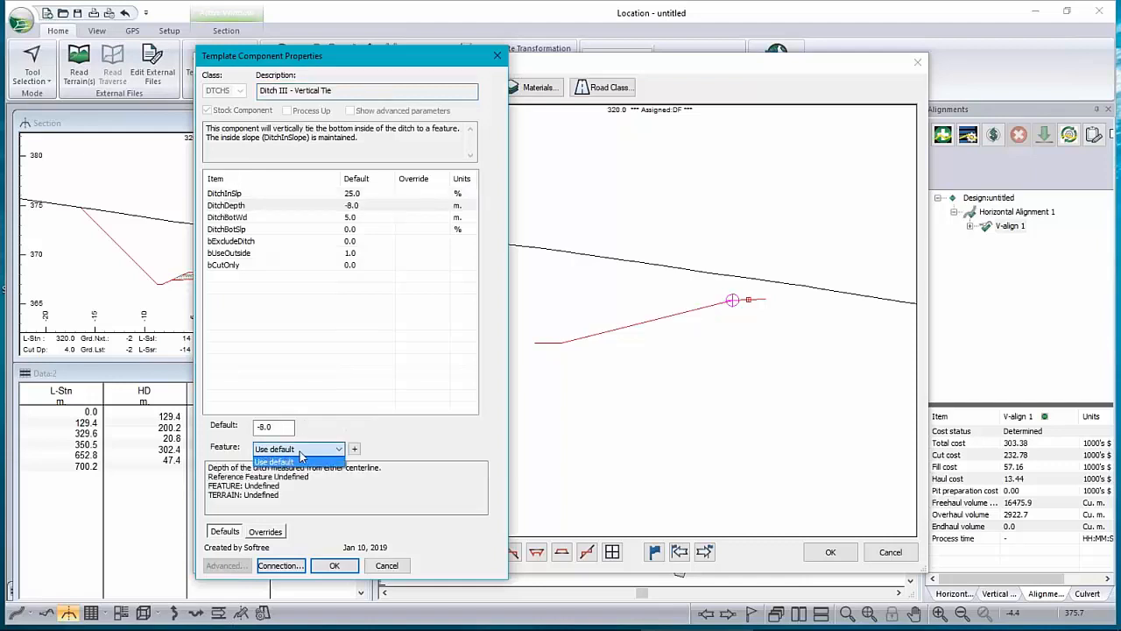
click(396, 569)
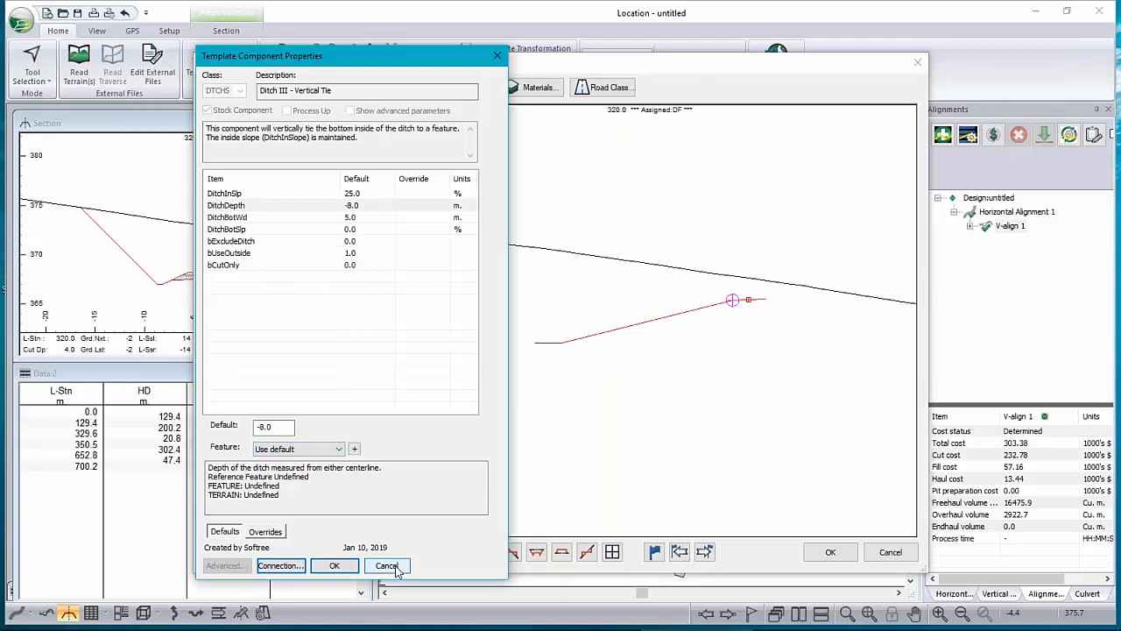
click(386, 566)
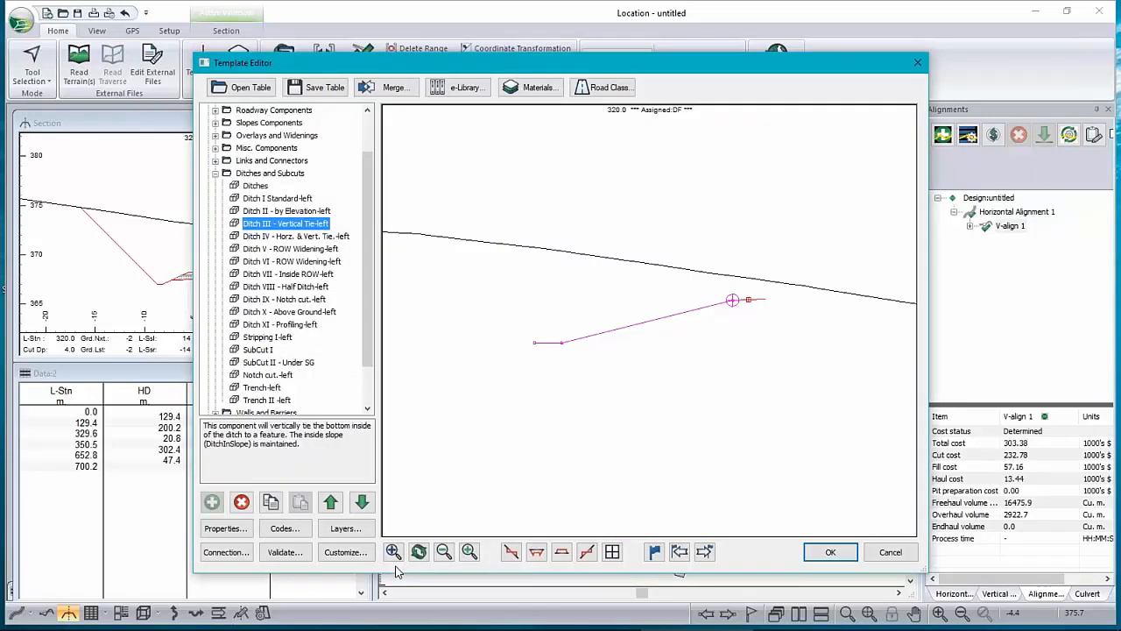
click(890, 556)
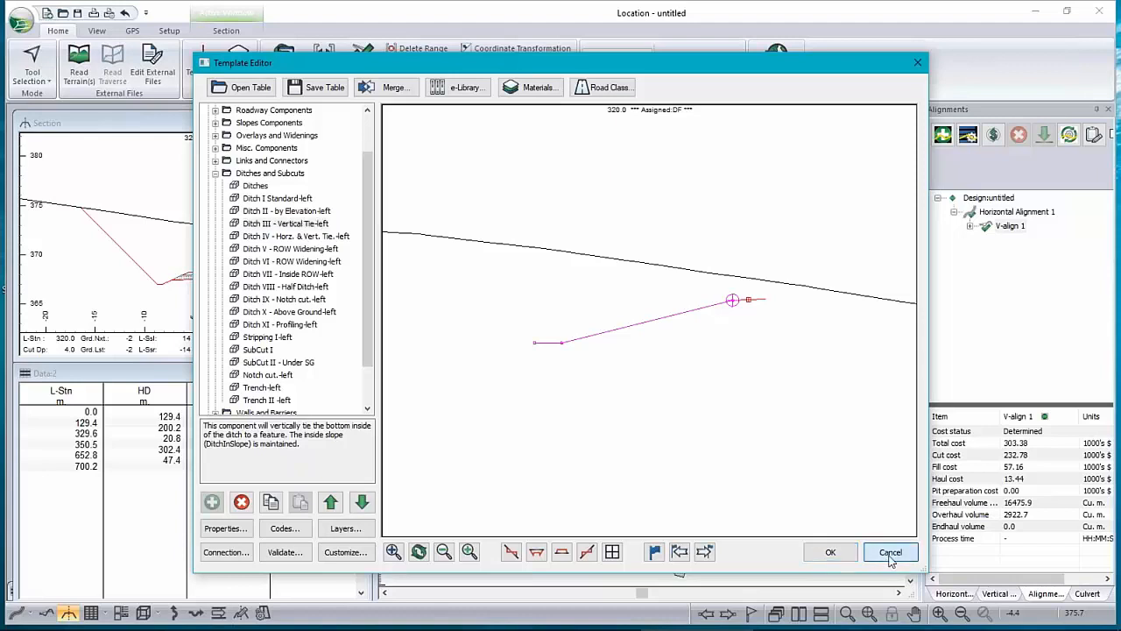
- Review the options for adding a horizontal alignment alongside Horizontal Alignment 1, and cancel without creating one
mouse_move(766, 287)
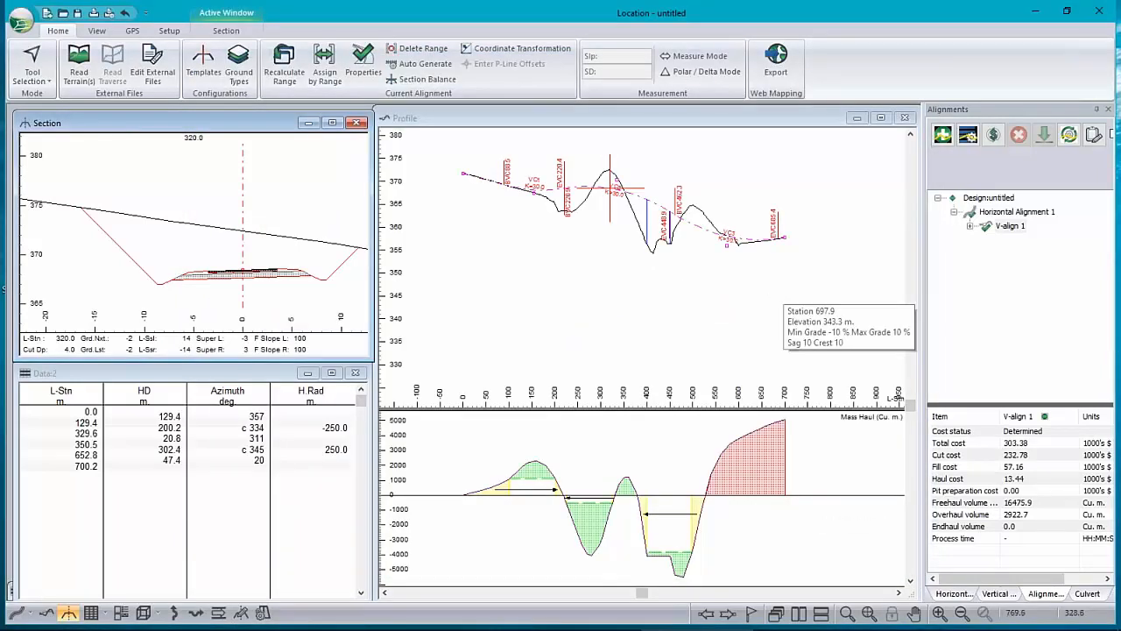
mouse_move(838, 196)
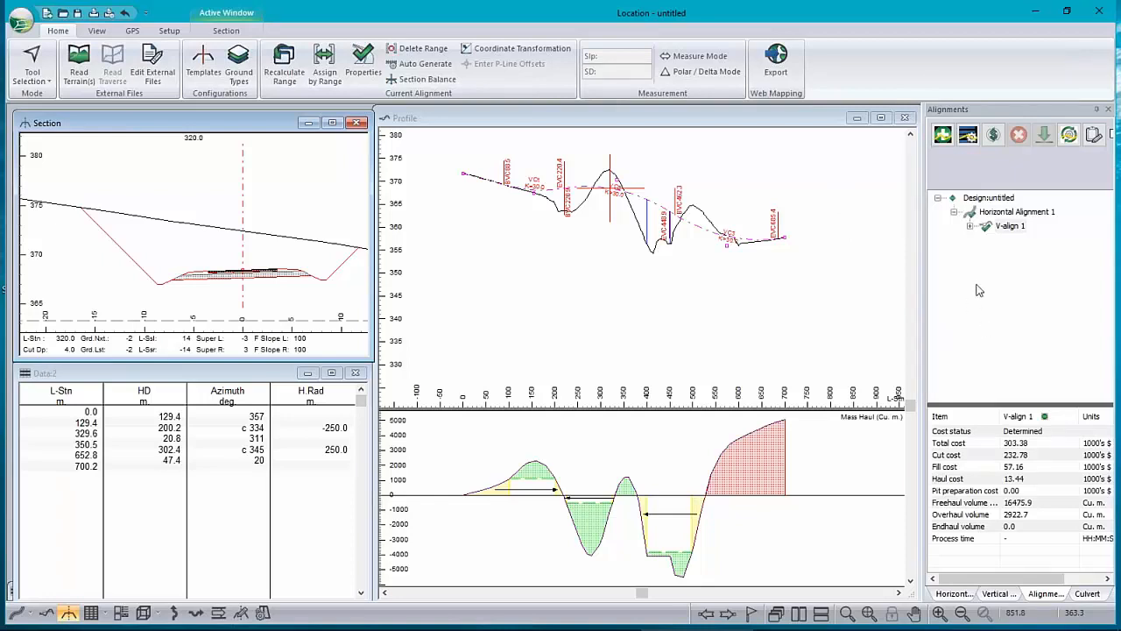
click(1016, 212)
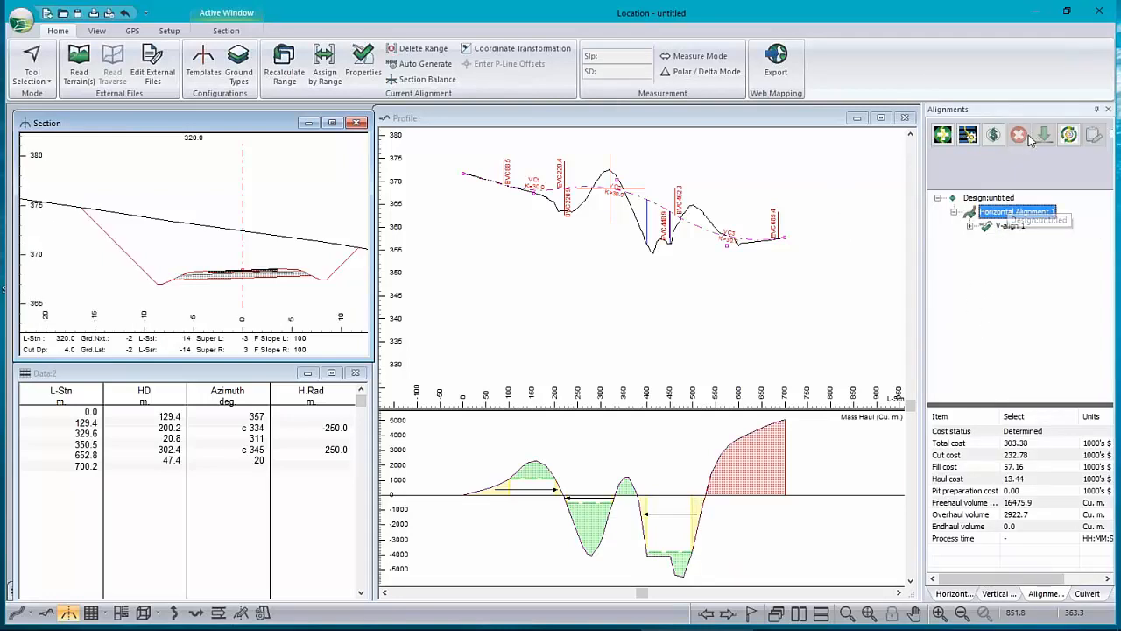
click(943, 135)
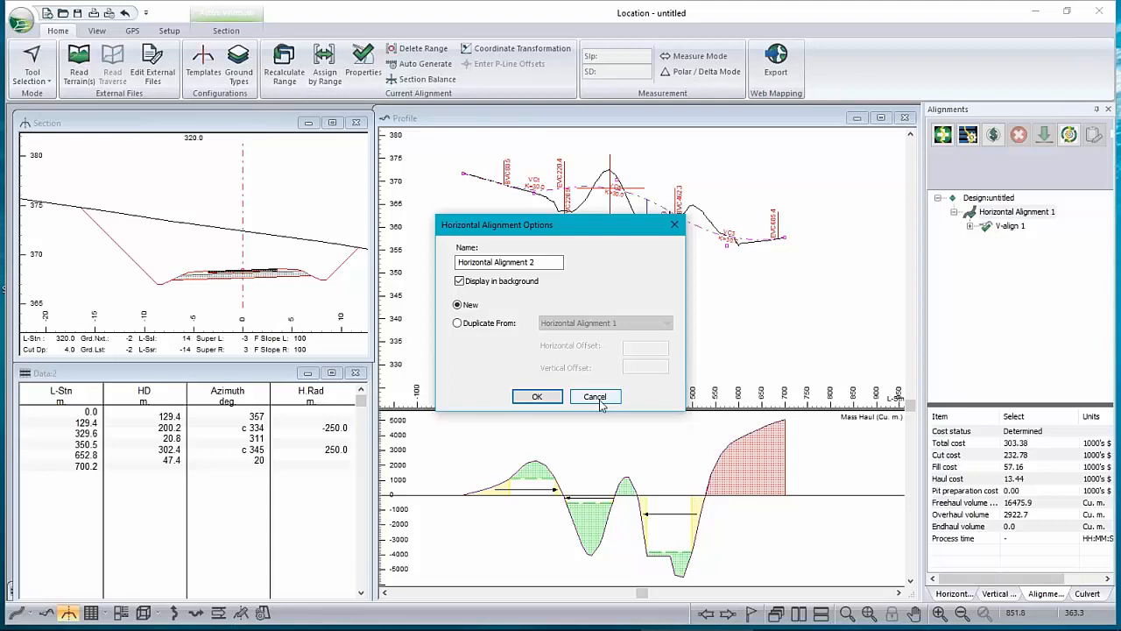
click(601, 403)
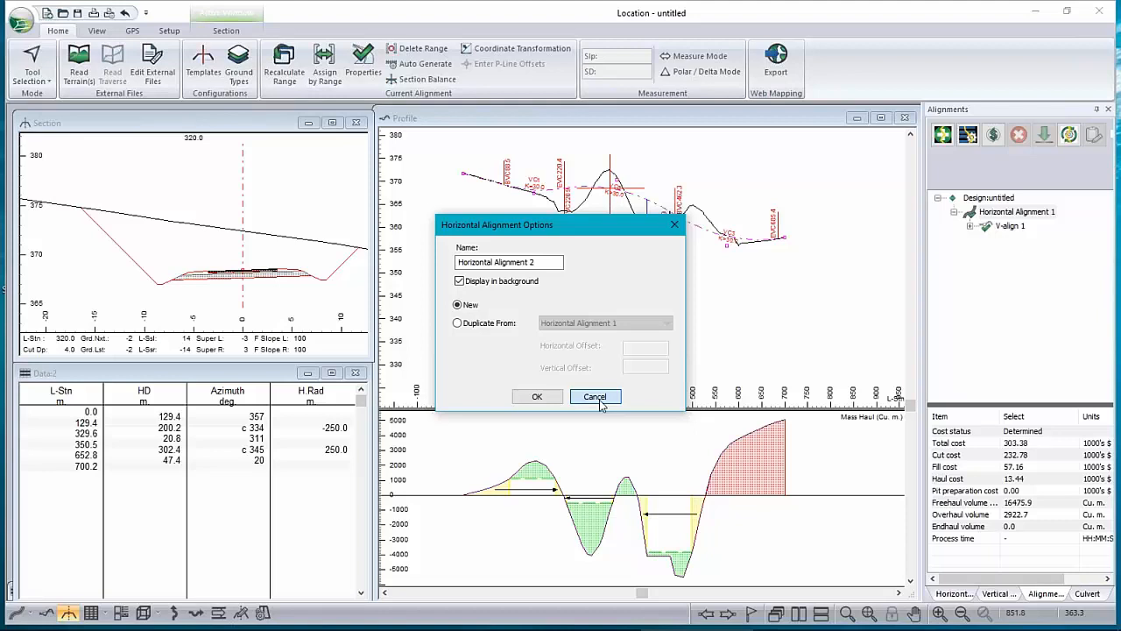
click(595, 397)
- Show the plan view and examine the road alignment where it meets the existing road and the stream crossing
click(17, 612)
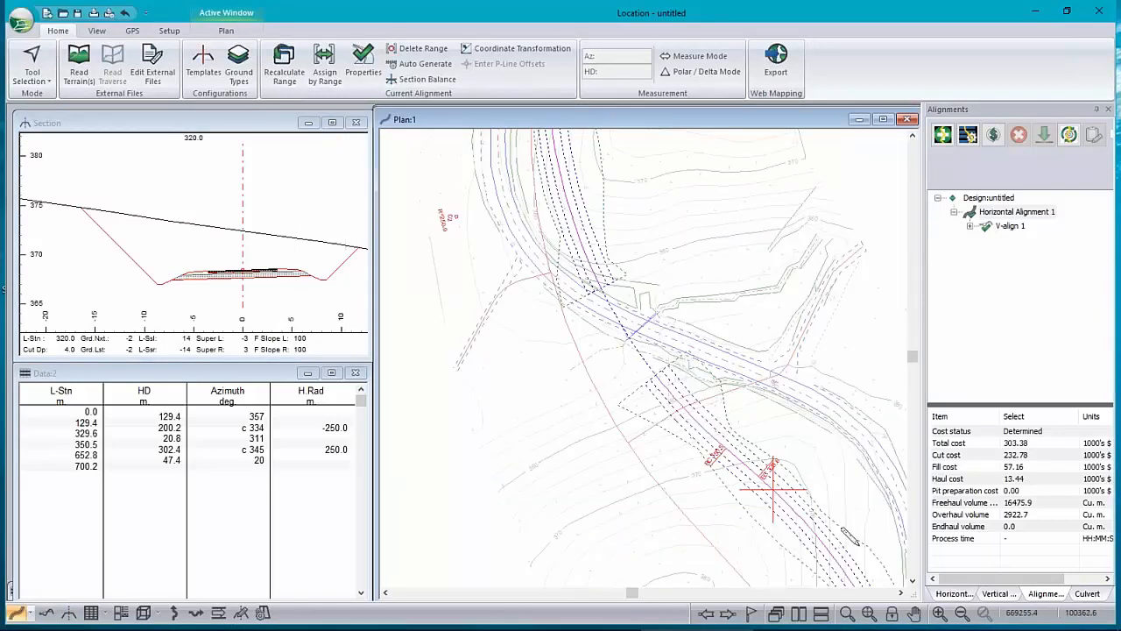
mouse_move(847, 534)
mouse_move(710, 438)
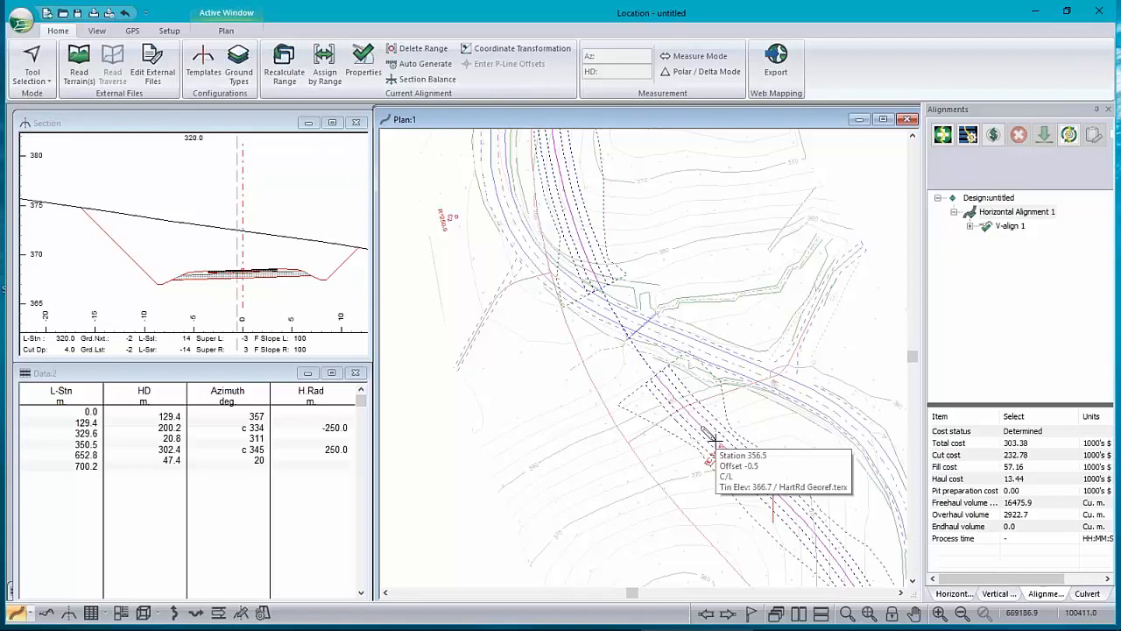
mouse_move(829, 437)
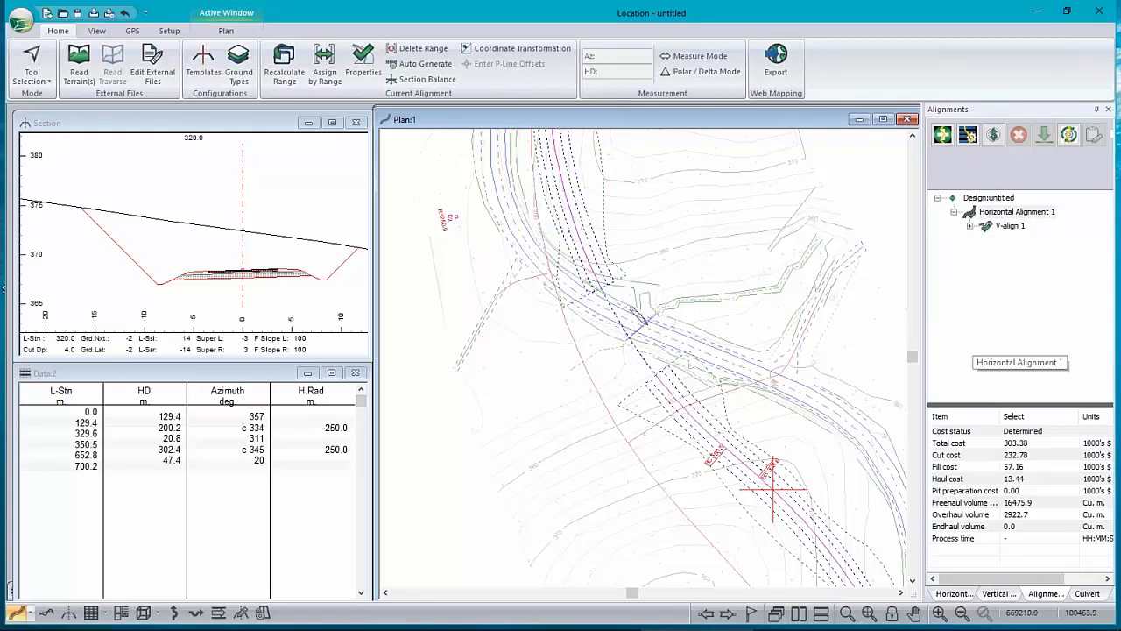
mouse_move(548, 306)
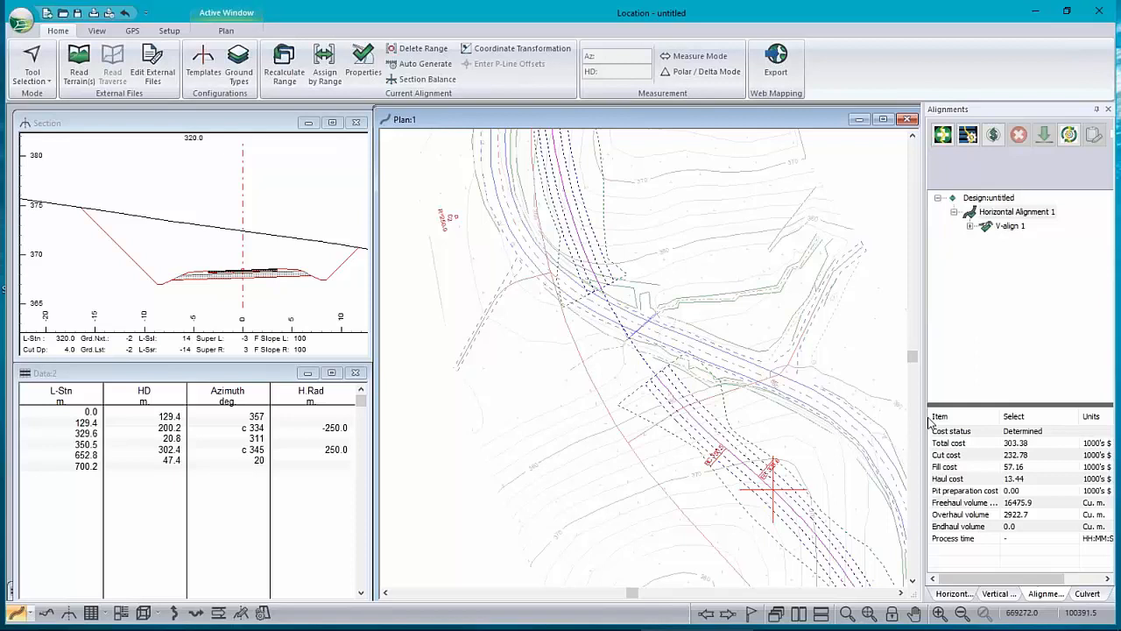
mouse_move(724, 408)
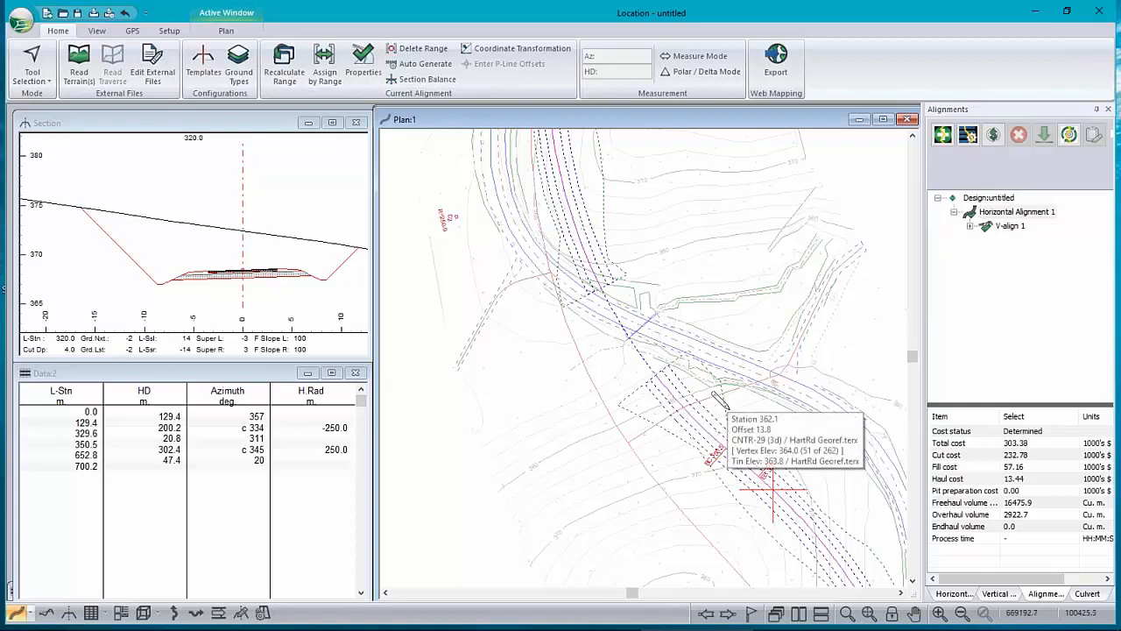
- Show the culvert list and undo the recent design changes back through the stream culvert's deletion, recalculating the road alignment each time
click(1086, 594)
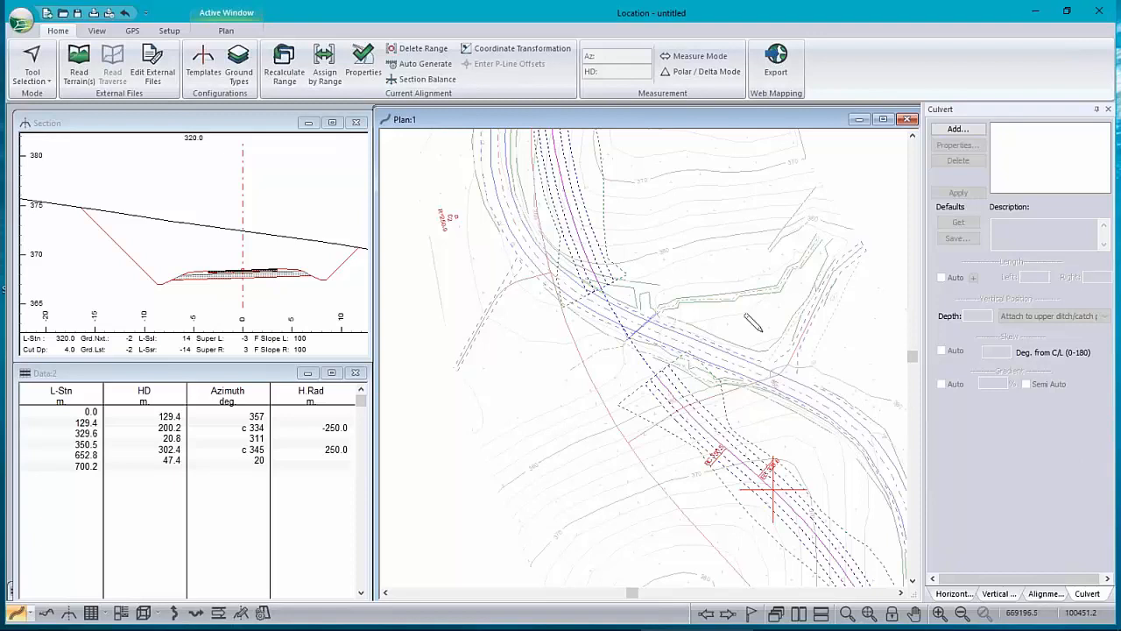
mouse_move(850, 265)
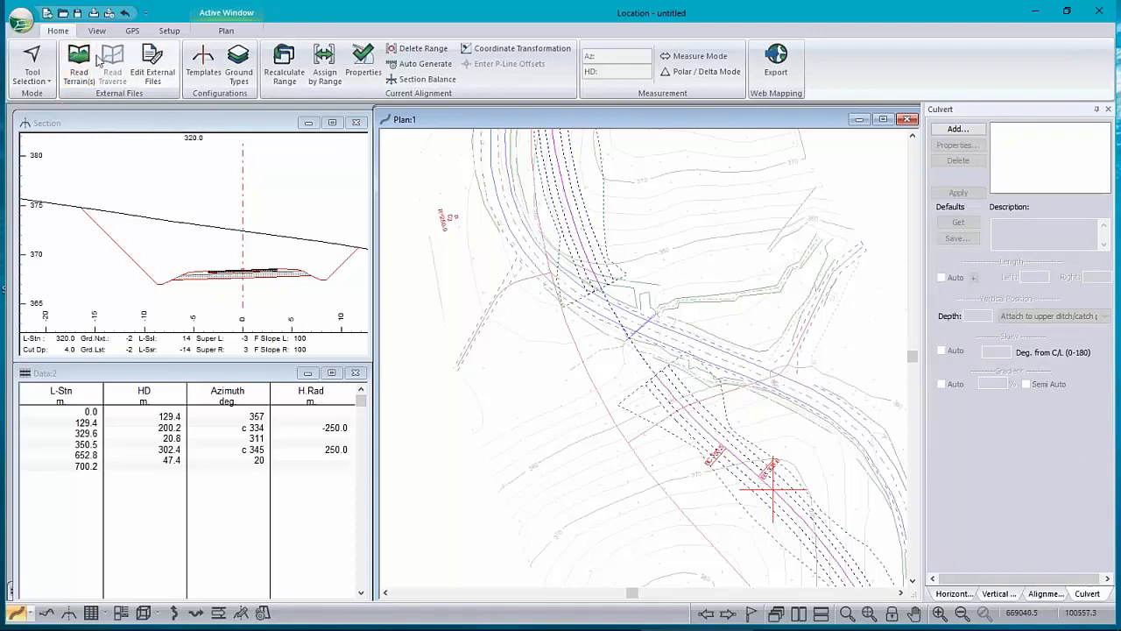
click(124, 13)
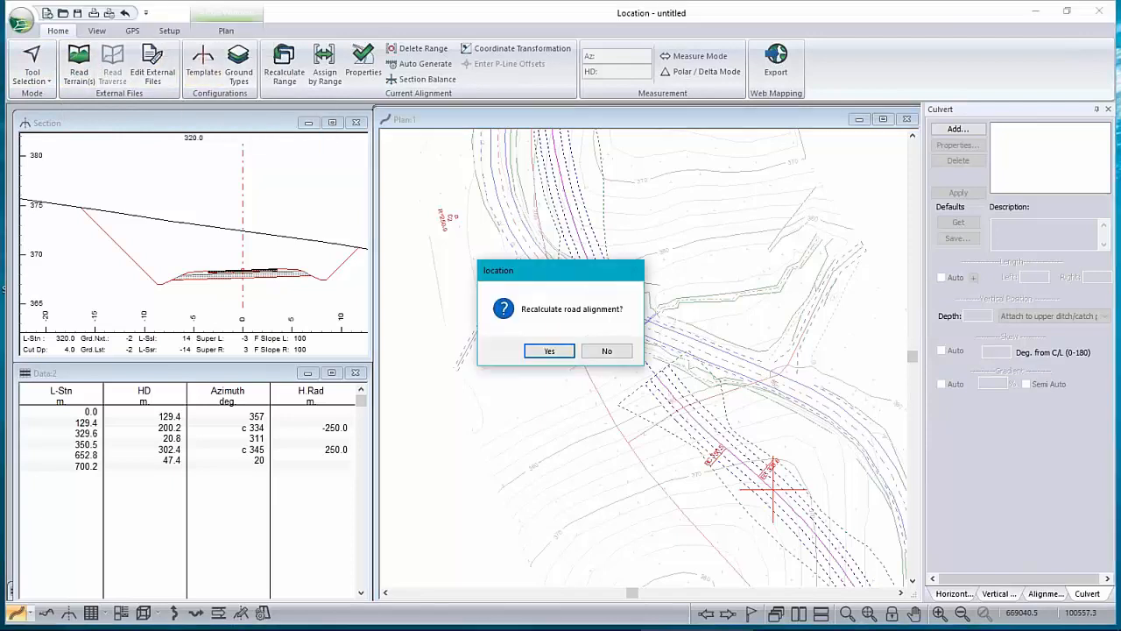
click(551, 351)
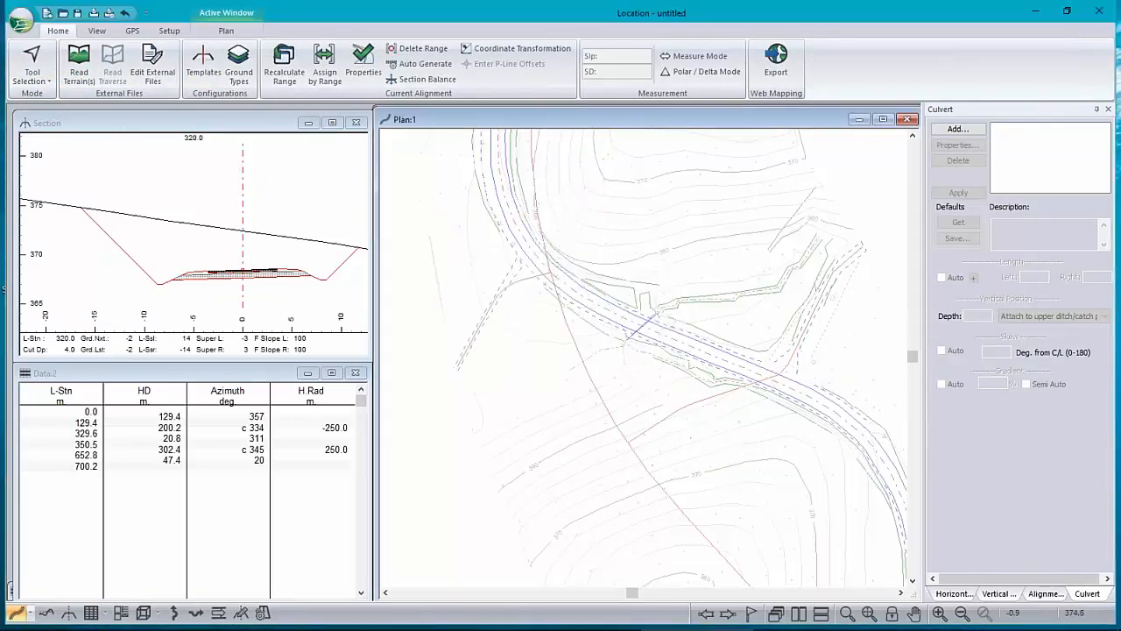
click(125, 13)
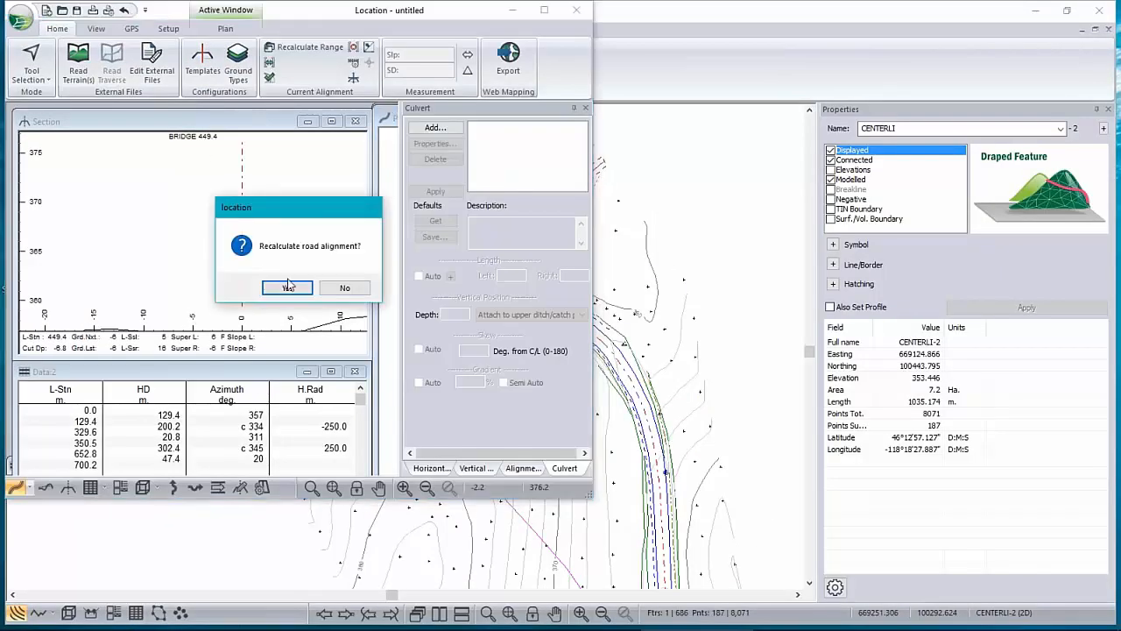
click(288, 287)
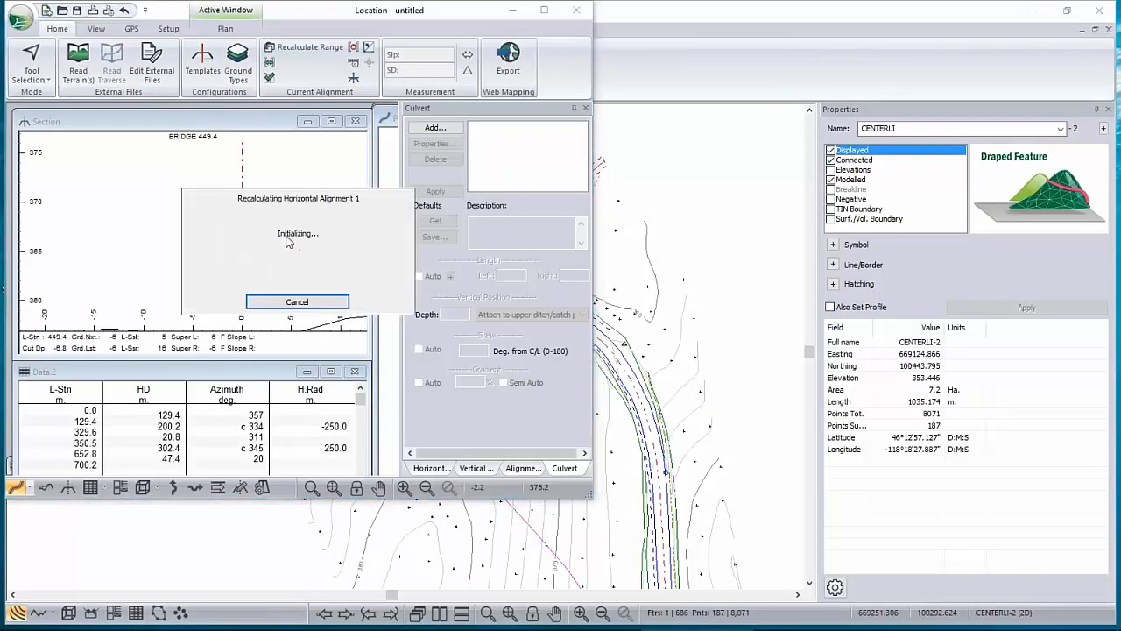
click(124, 11)
click(288, 285)
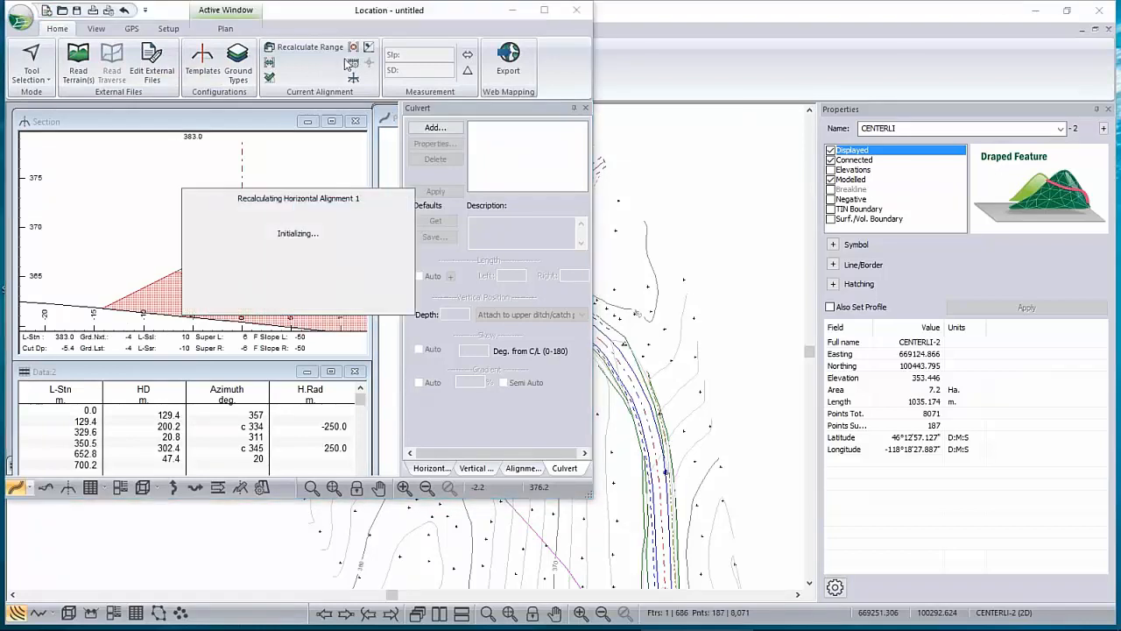
double_click(329, 14)
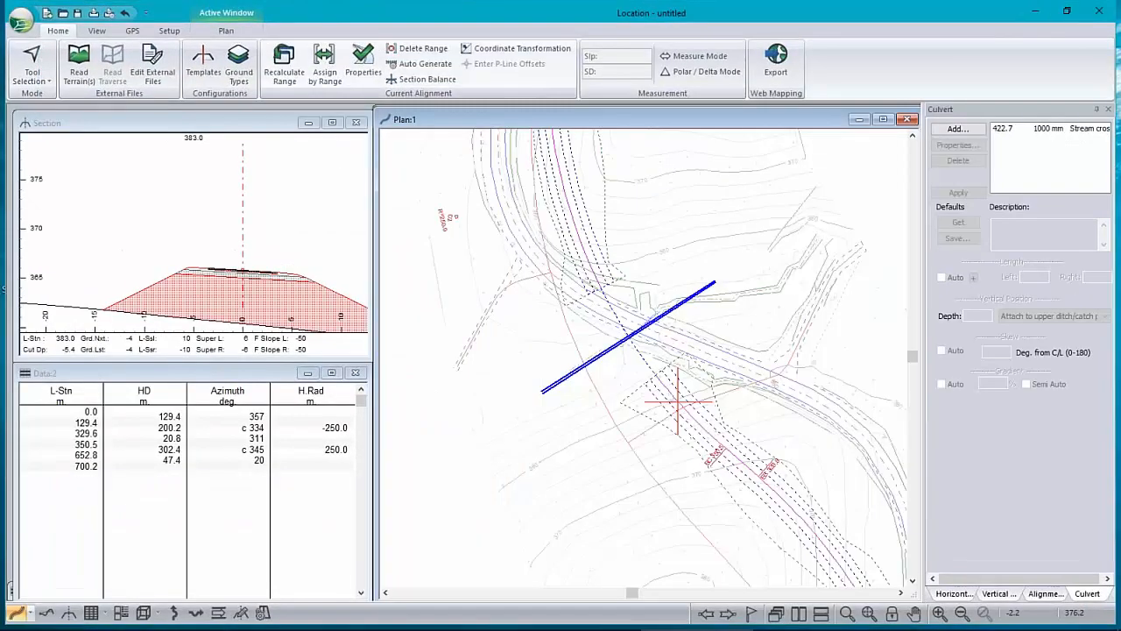
- Select the 1000 mm stream culvert at station 422.7 and undo the bridge assignment there, recalculating the road alignment
click(1058, 132)
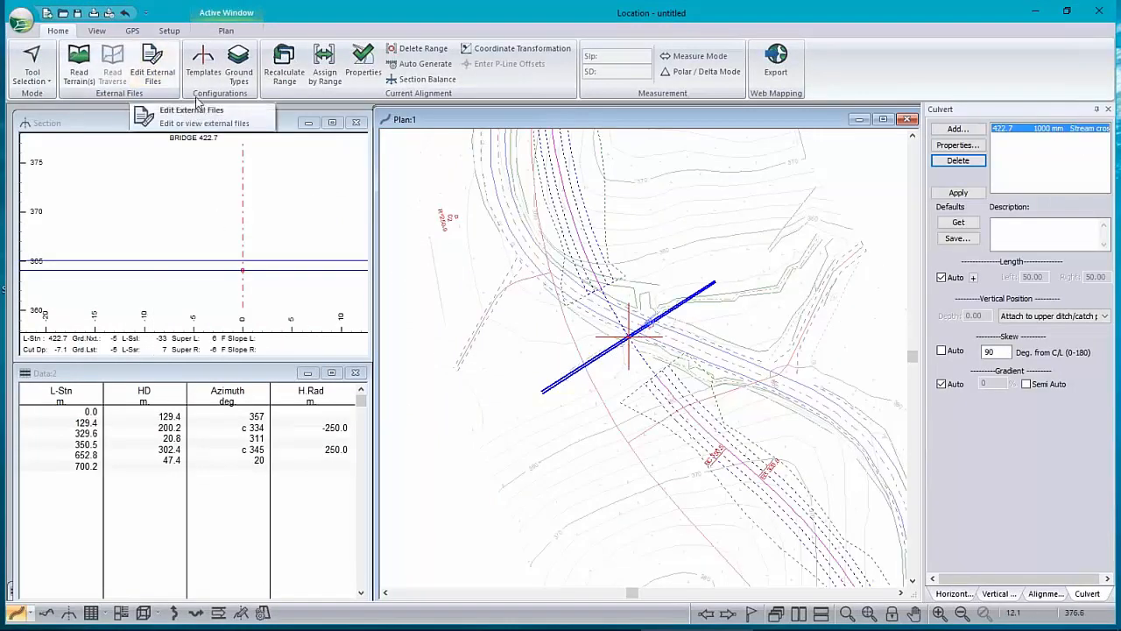
click(127, 16)
click(552, 351)
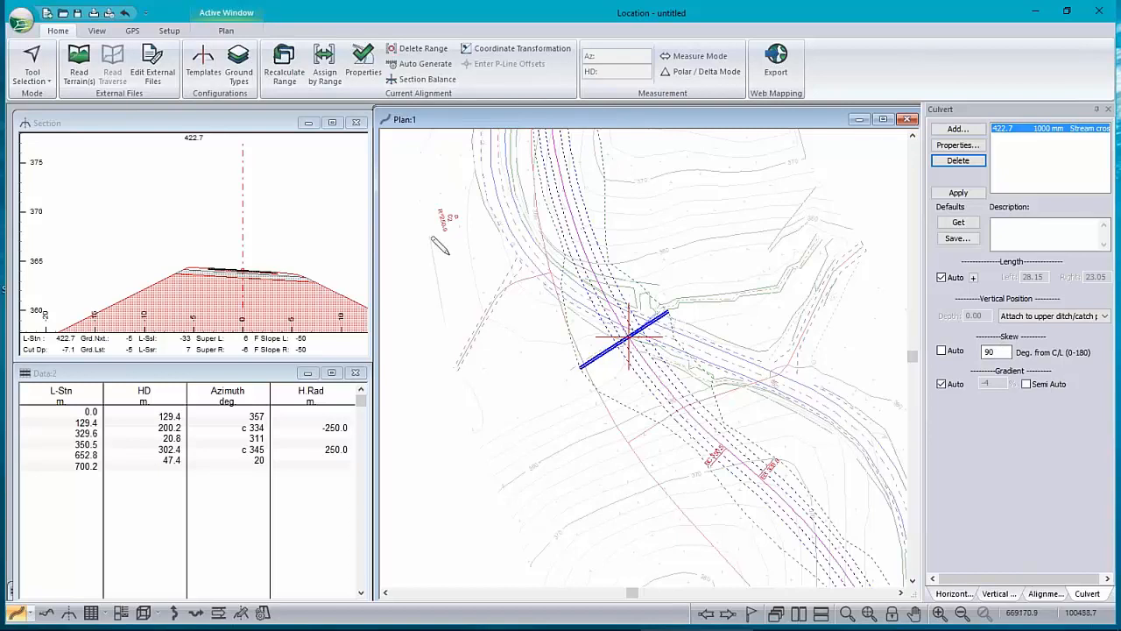
- Examine the full cross-section at station 422.7, with the culvert running beneath the road fill
click(252, 230)
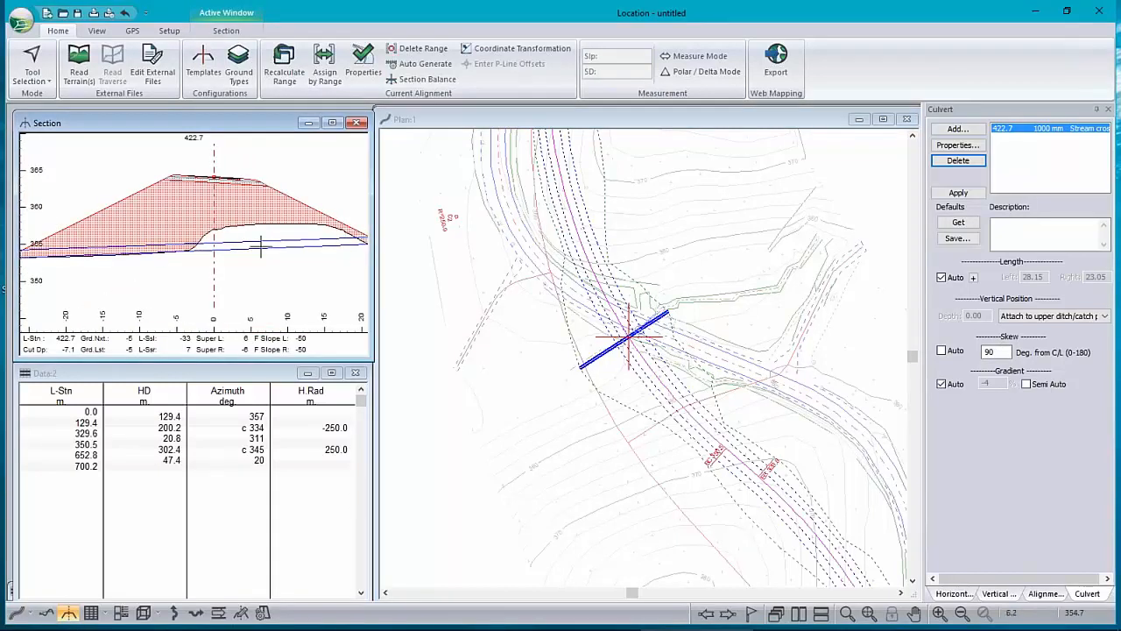
scroll(261, 241, down, 2)
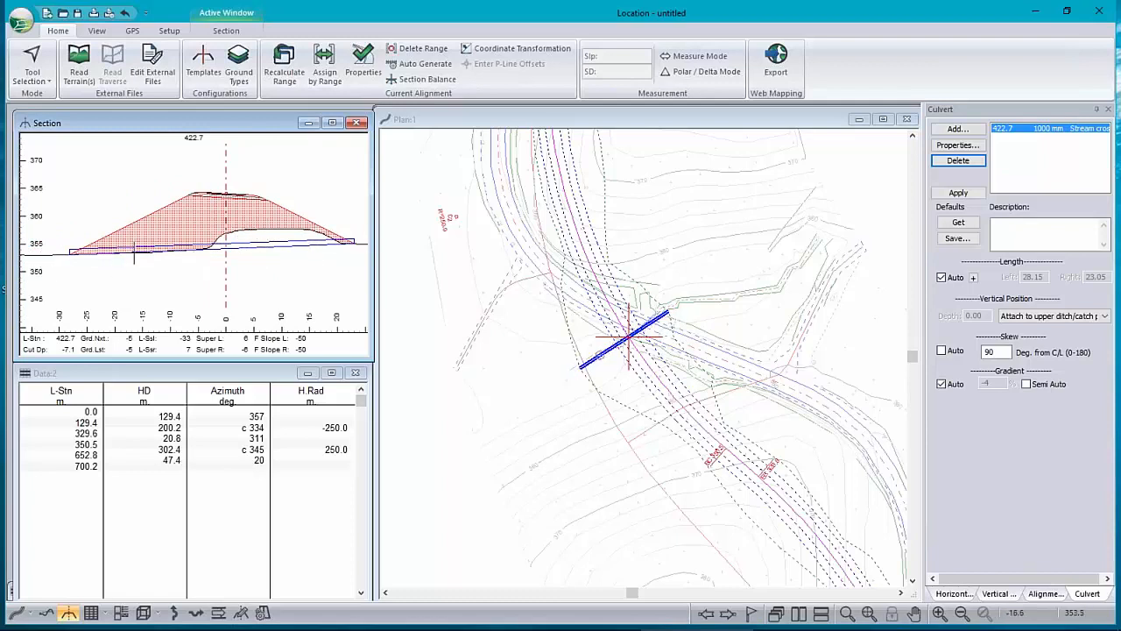
mouse_move(135, 253)
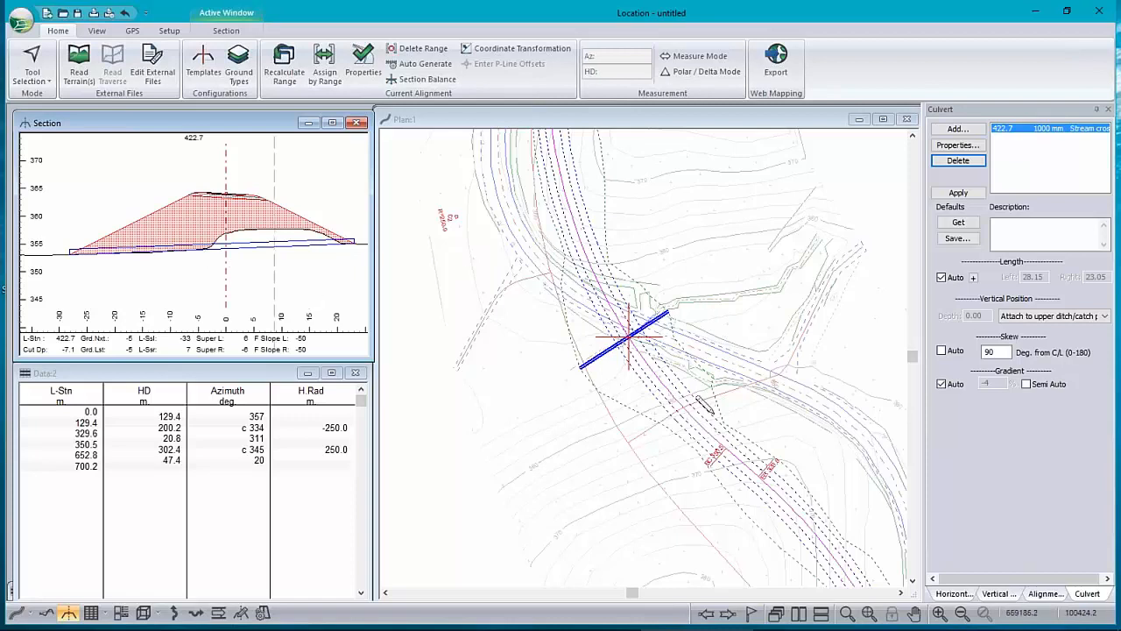
mouse_move(698, 398)
mouse_move(771, 378)
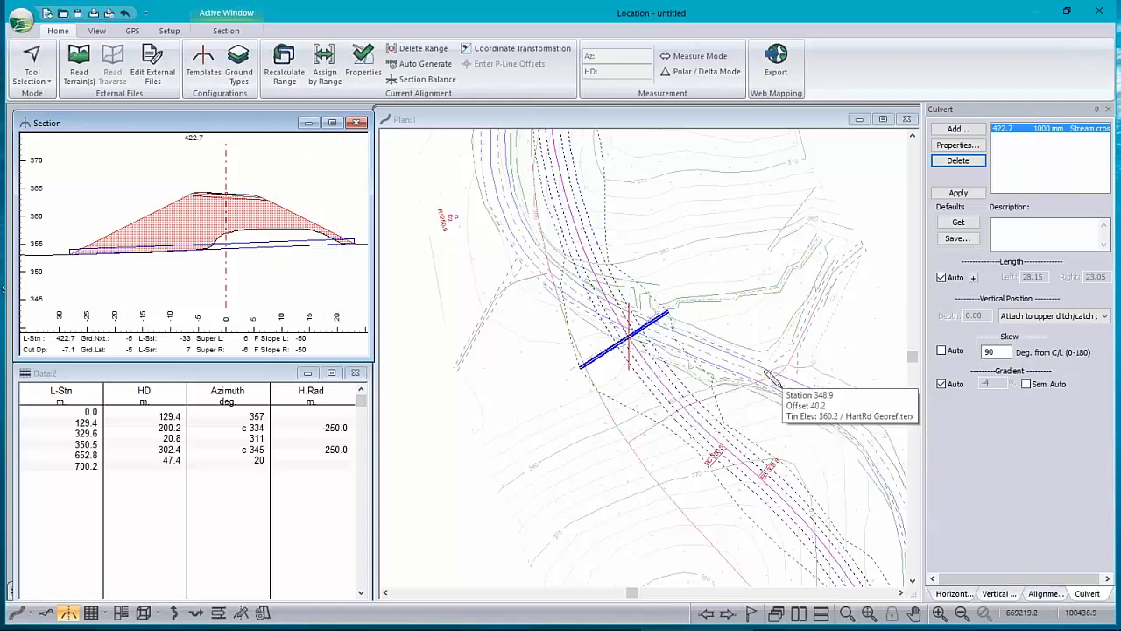
- Review the total cost of the alignment with the culvert crossing in place of the bridge
click(137, 379)
mouse_move(382, 447)
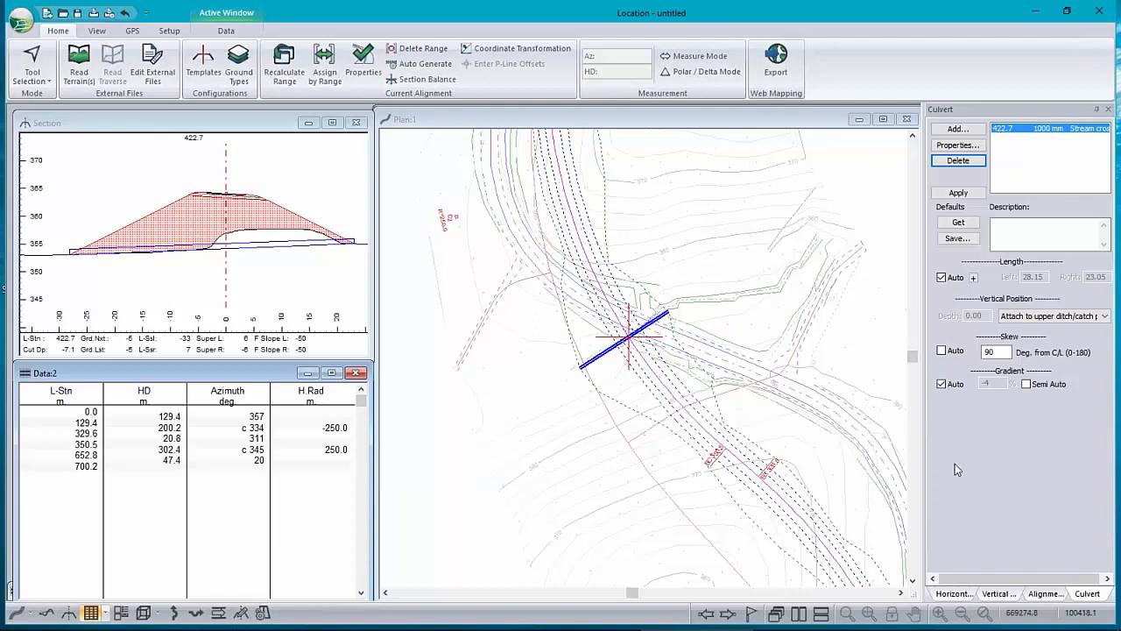
mouse_move(674, 368)
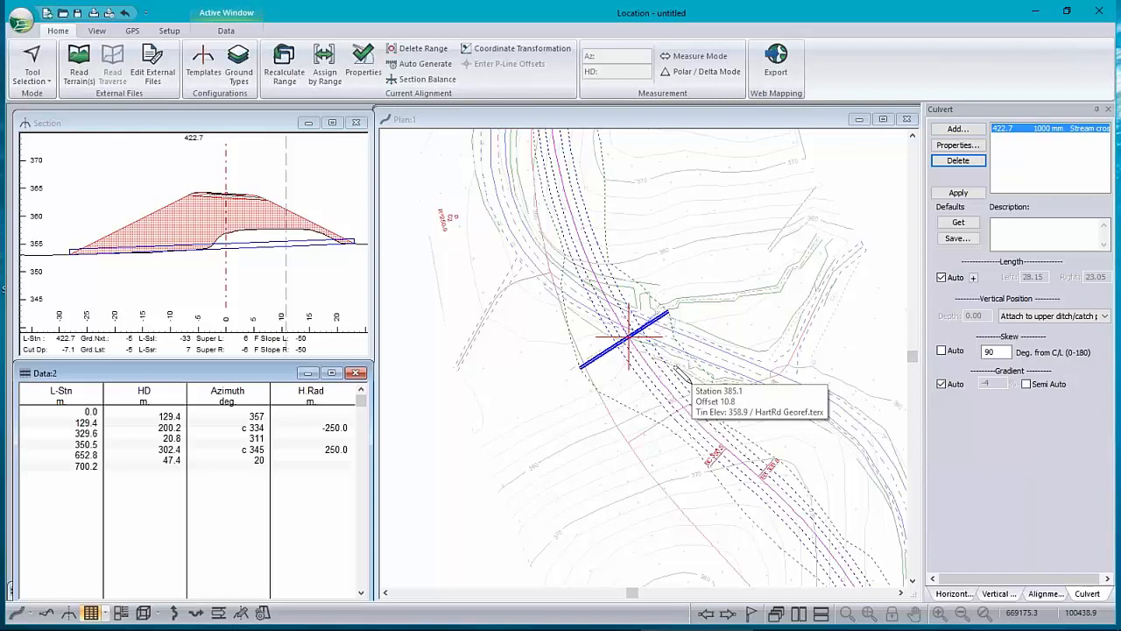
click(1048, 594)
click(1024, 445)
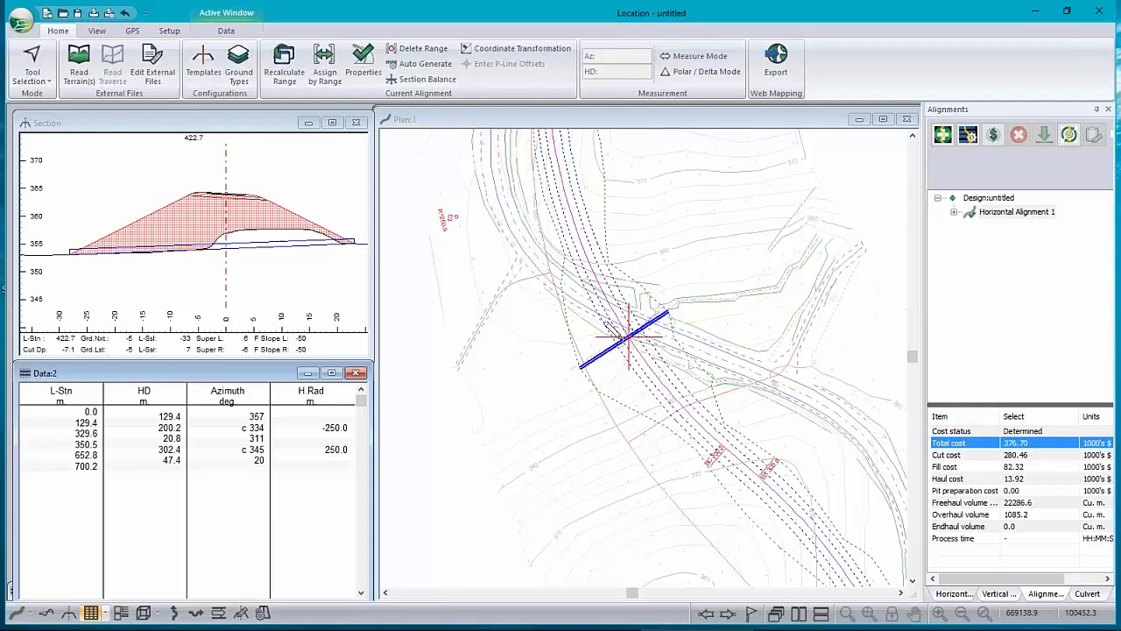
mouse_move(606, 326)
mouse_move(857, 400)
mouse_move(750, 429)
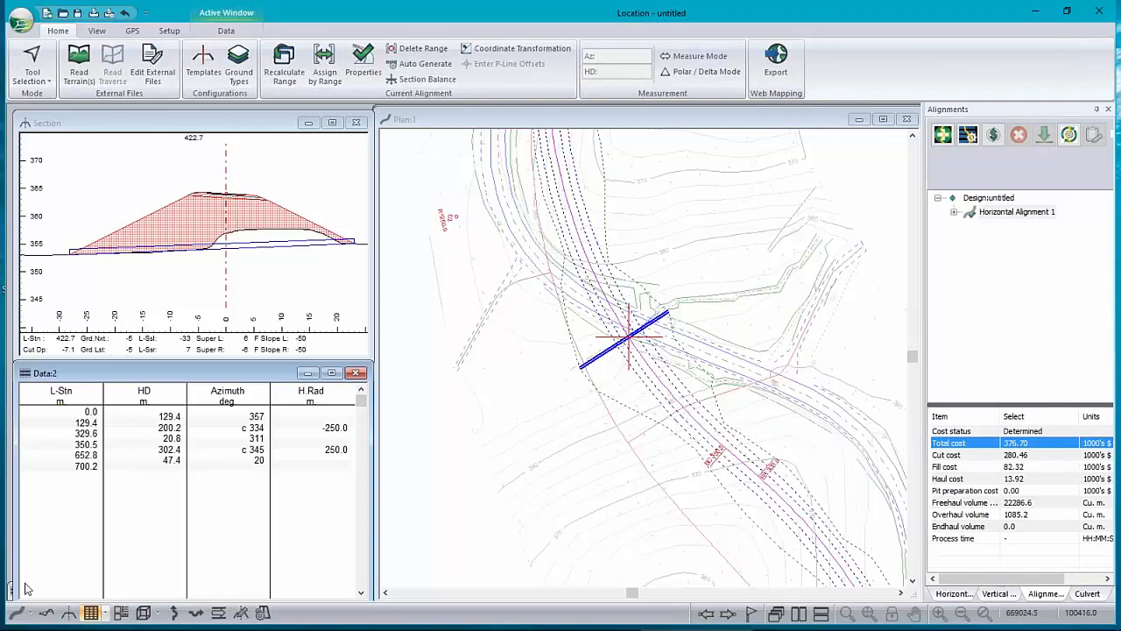
- Open a 3D view of the road and rotate the model to inspect the corridor over the terrain
click(143, 613)
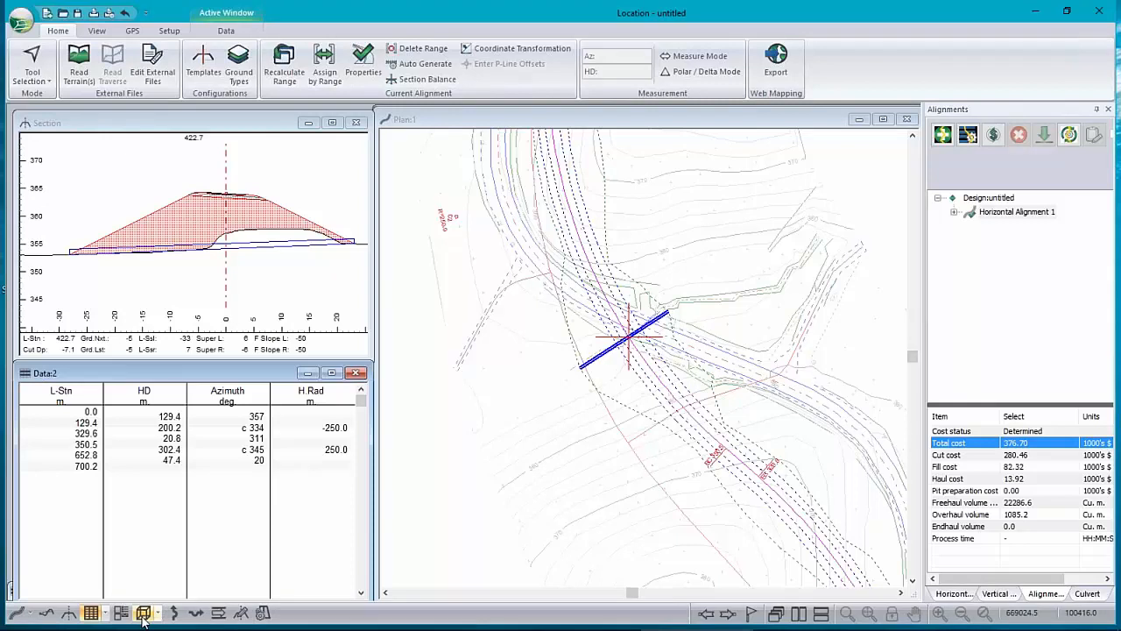
click(143, 613)
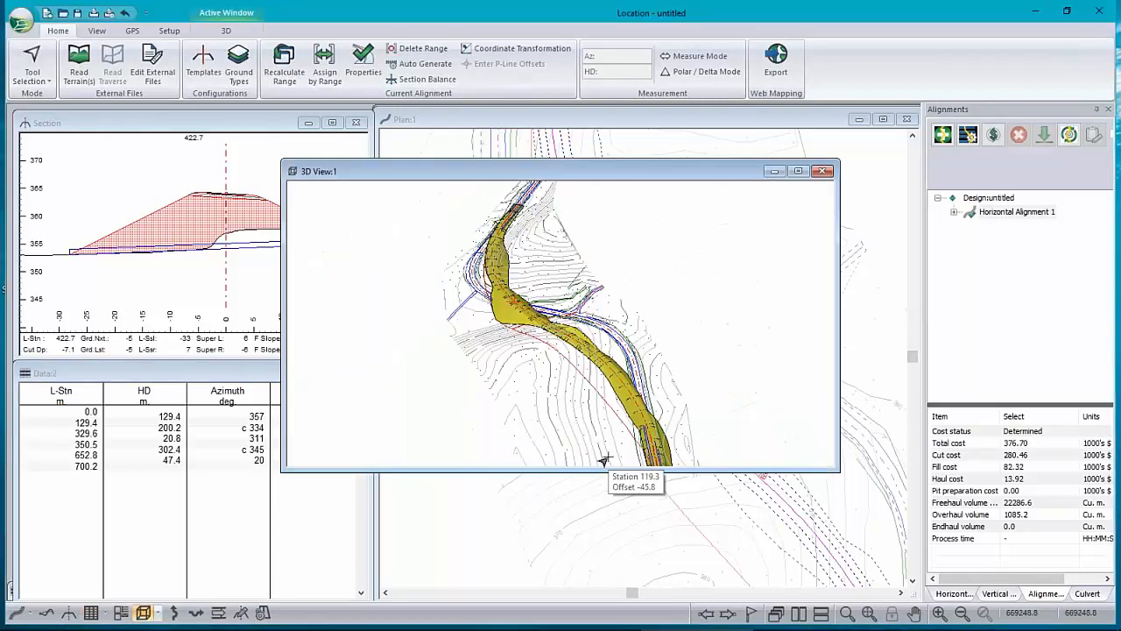
drag(604, 405, 518, 420)
drag(617, 178, 414, 203)
- In the profile, lower the vertical intersection point near station 329 to about elevation 360 m and update the 3D display of the road
click(47, 614)
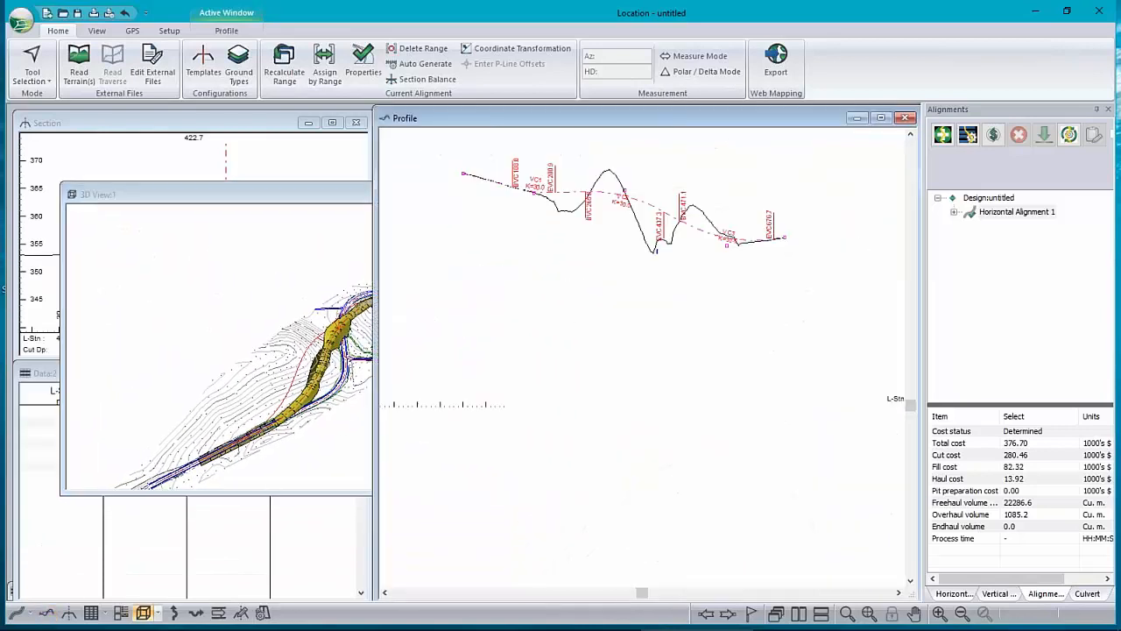
drag(626, 192, 619, 233)
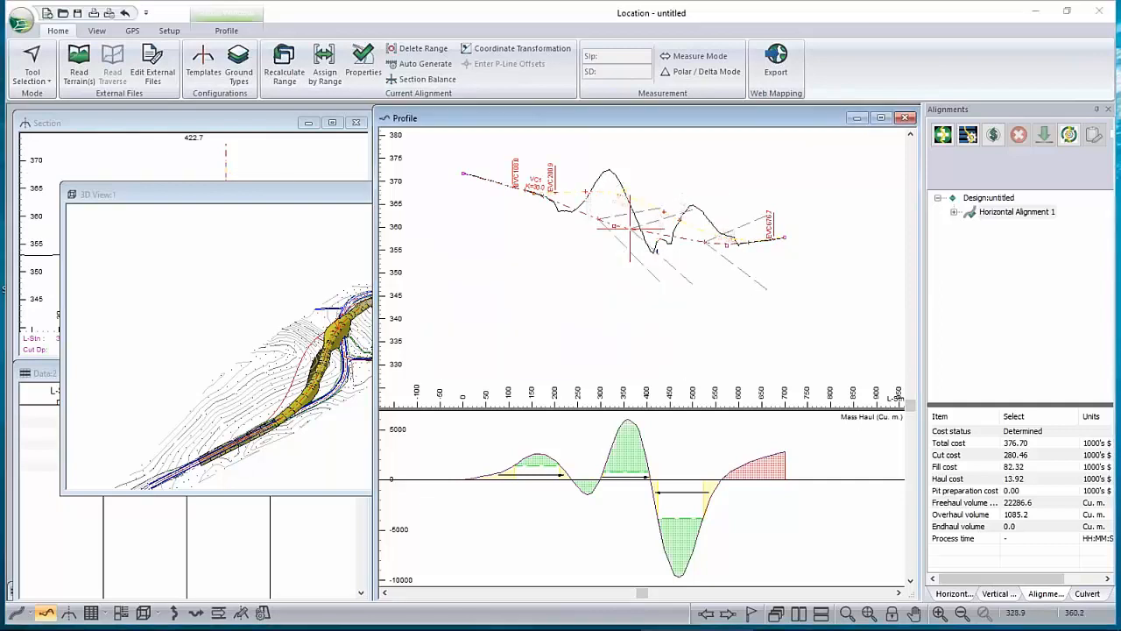
drag(300, 204, 246, 212)
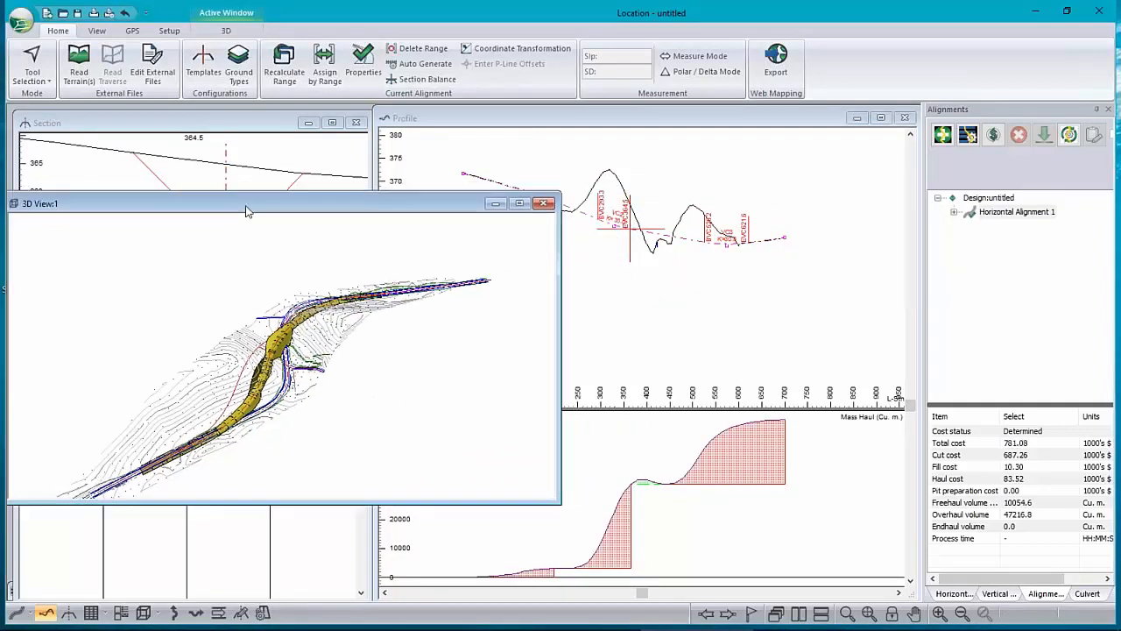
right_click(334, 342)
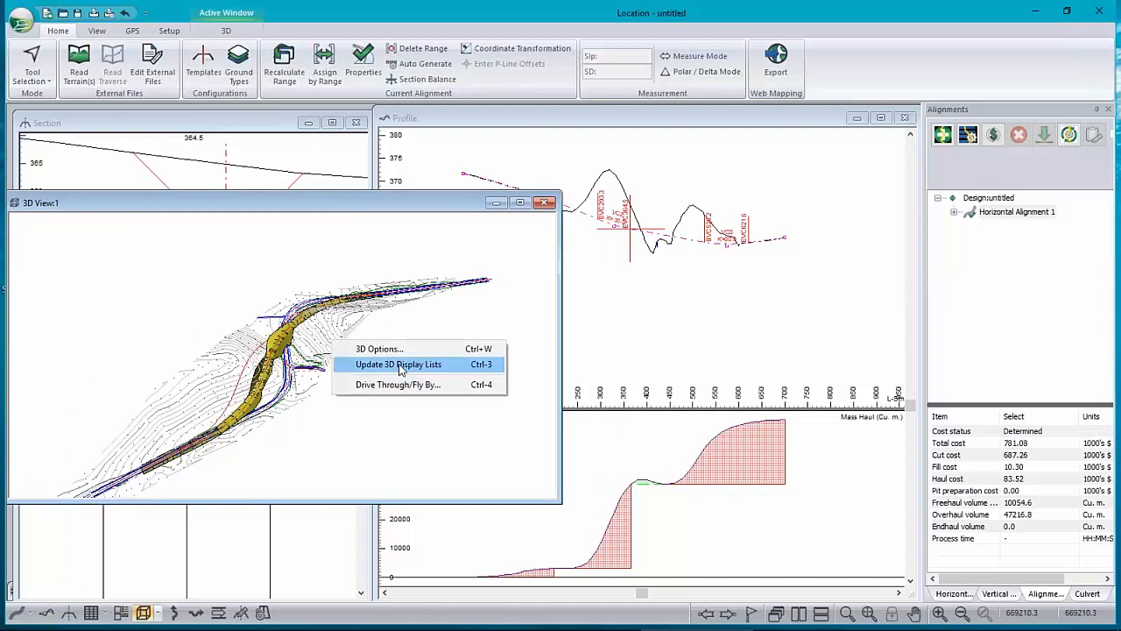
click(400, 364)
scroll(281, 343, up, 5)
scroll(279, 346, down, 4)
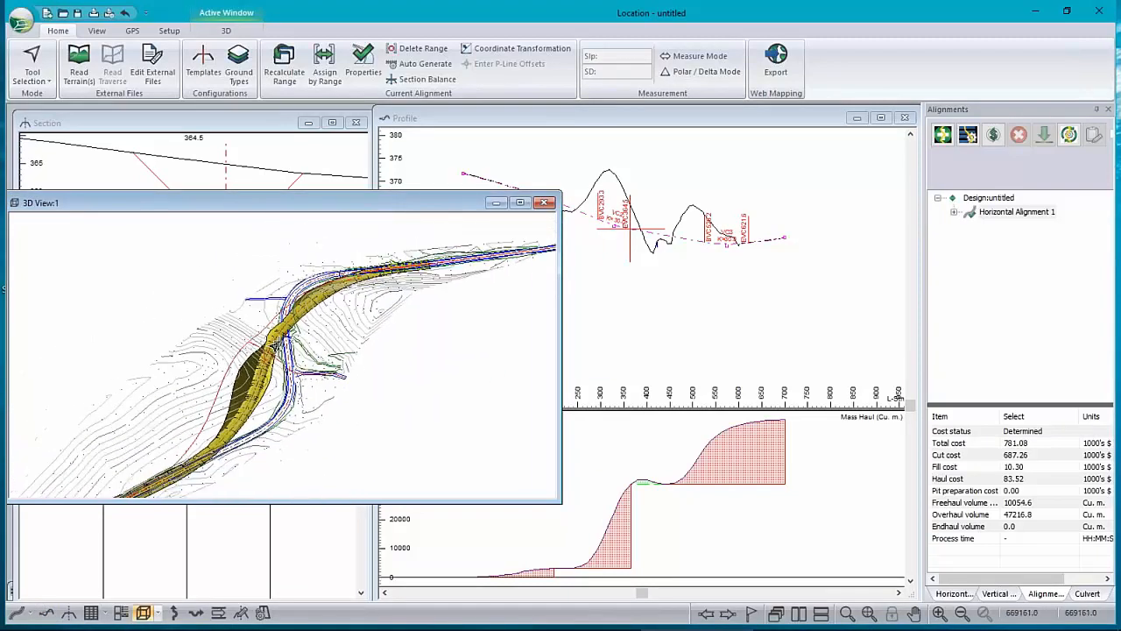
- Raise the vertical intersection point near station 329 to about elevation 367 m and refresh the 3D display
click(610, 185)
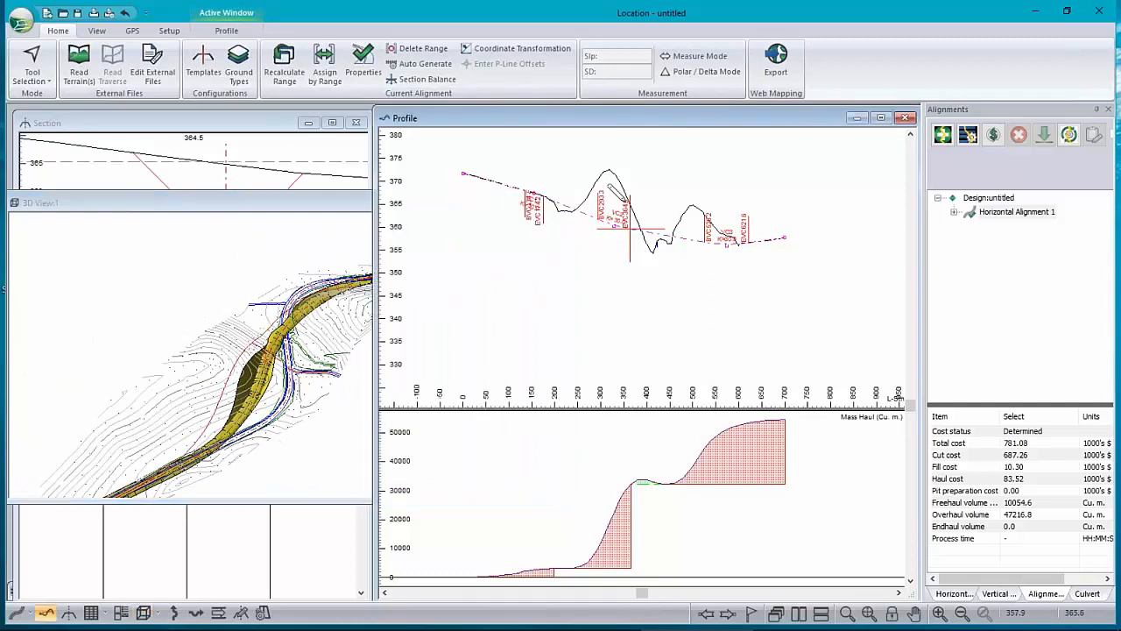
drag(614, 225, 616, 193)
right_click(207, 341)
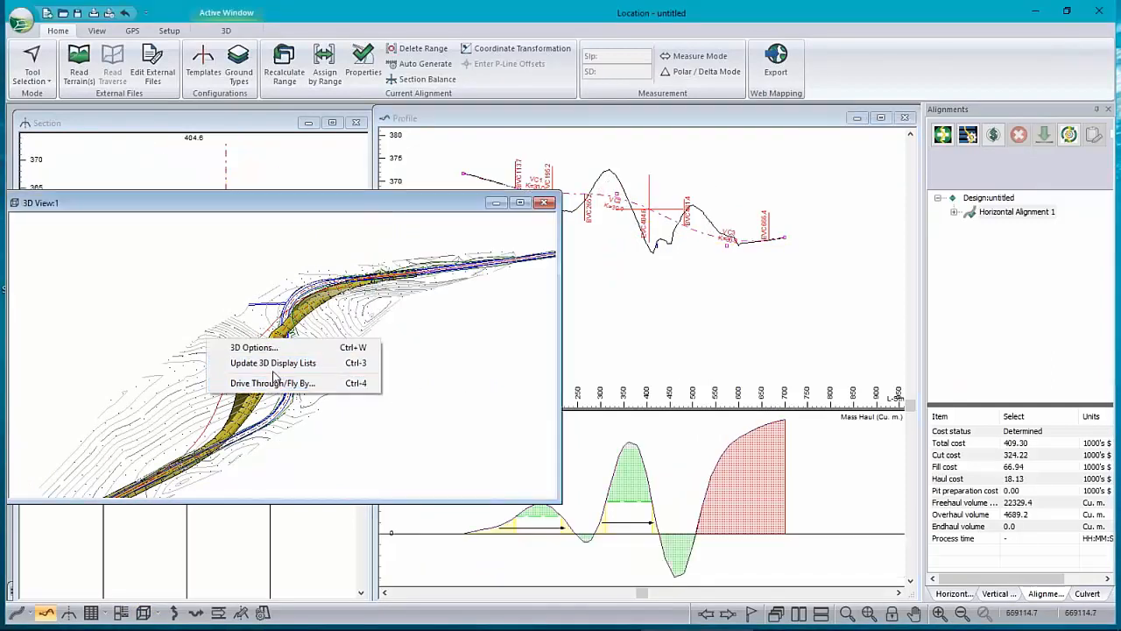
click(267, 363)
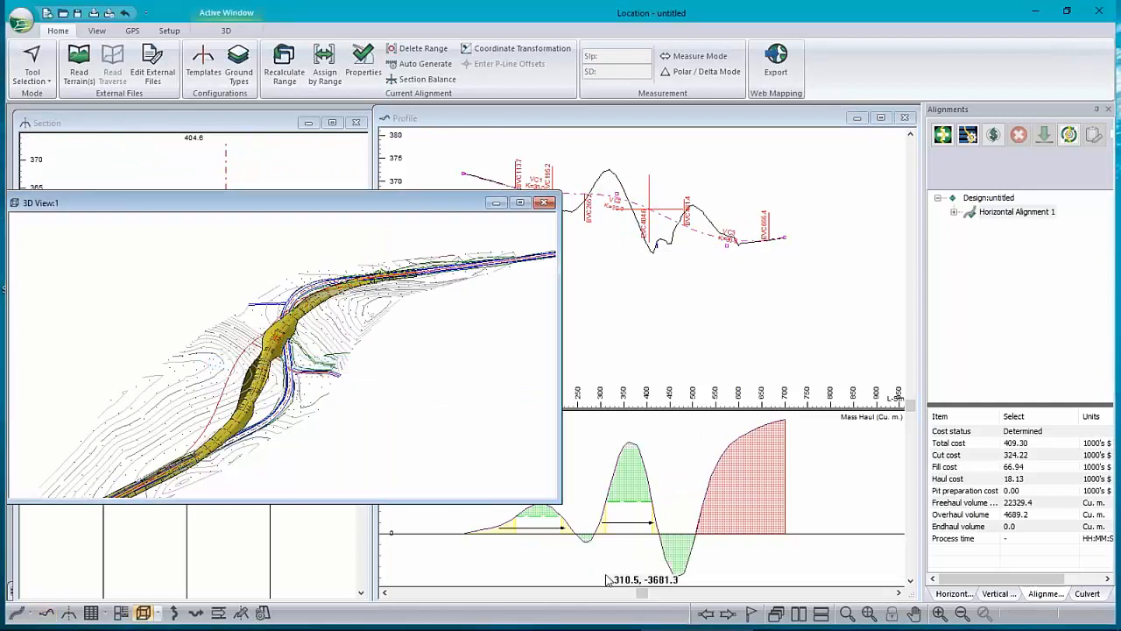
- Close the 3D view and fine-tune the vertical intersection point near station 329 to about elevation 368 m
click(544, 204)
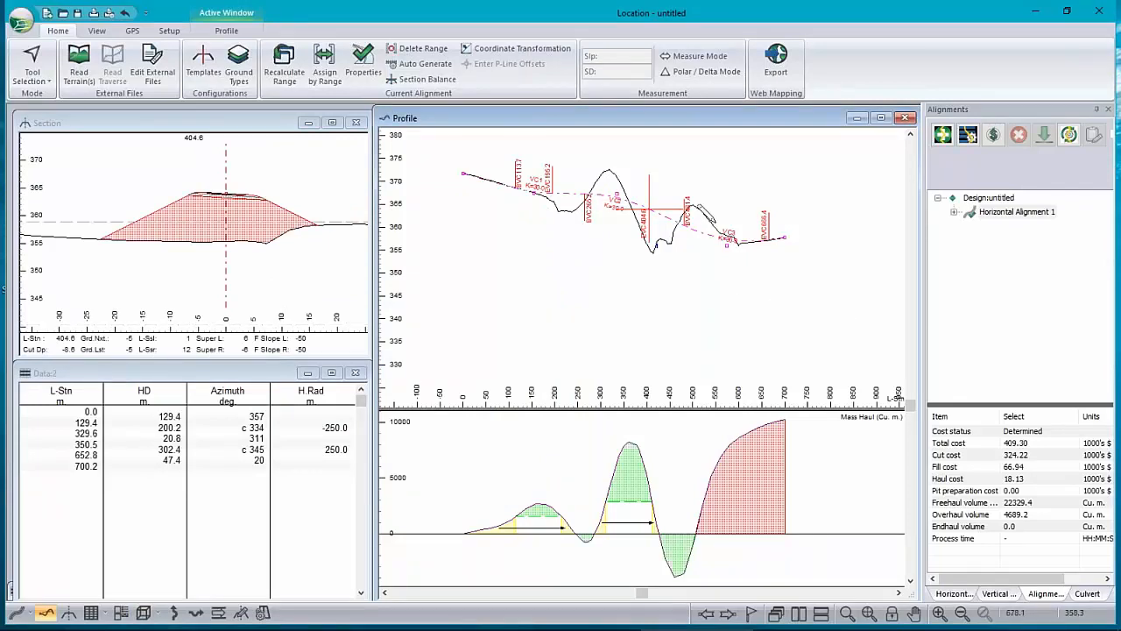
drag(602, 182, 664, 213)
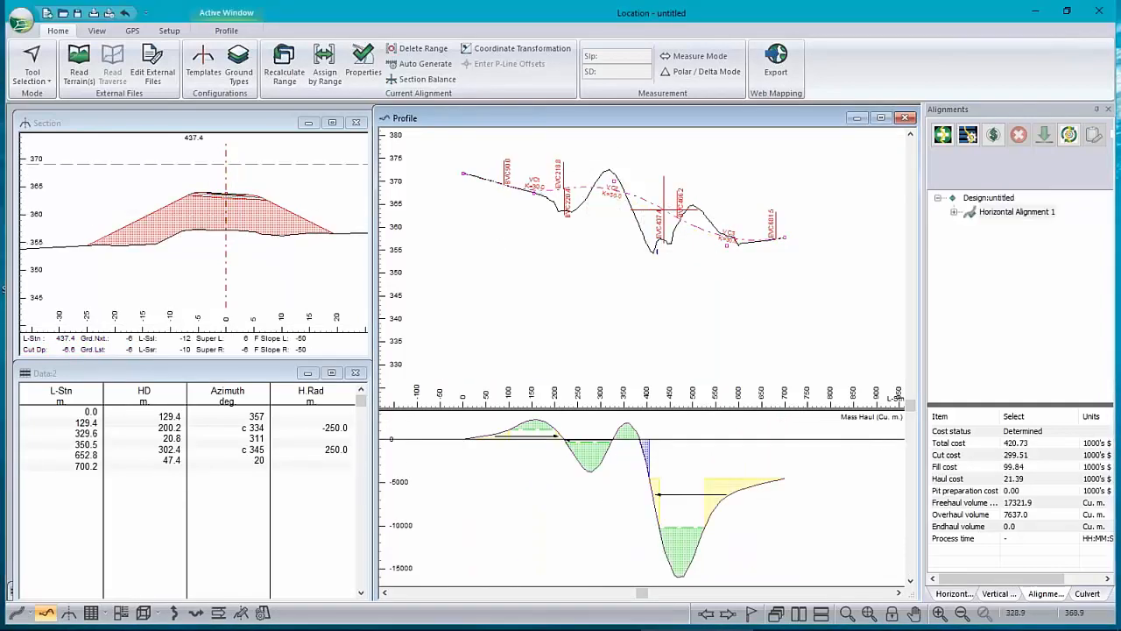
drag(613, 182, 614, 188)
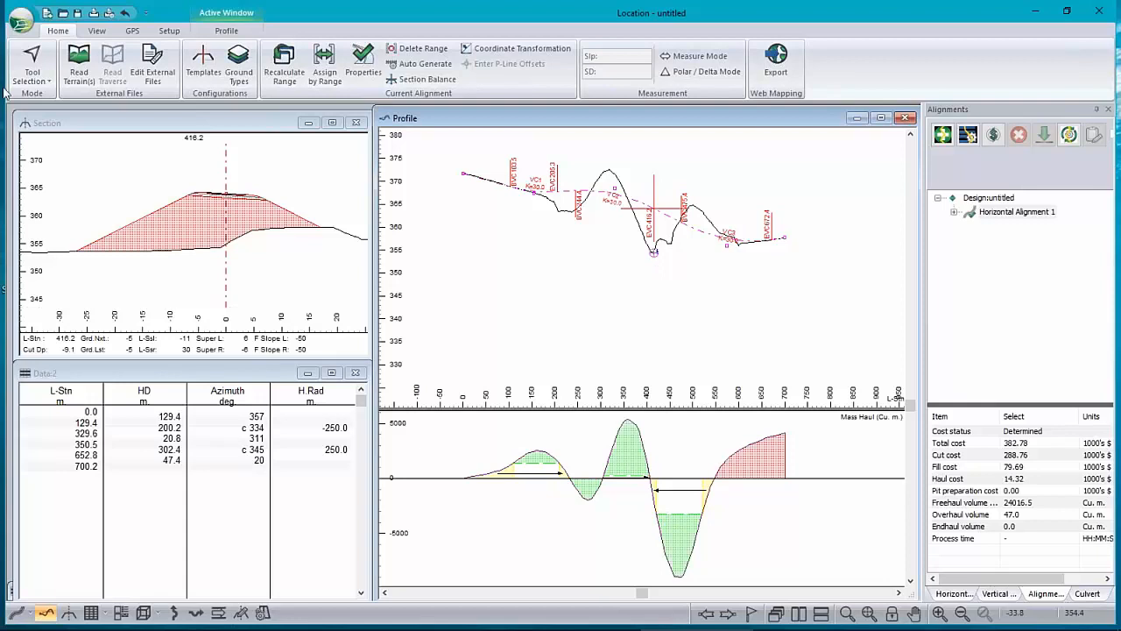
- Save the design in LandXML format over the existing HartRd.xml in the WallaWallaMetric folder, opening the export options
click(23, 20)
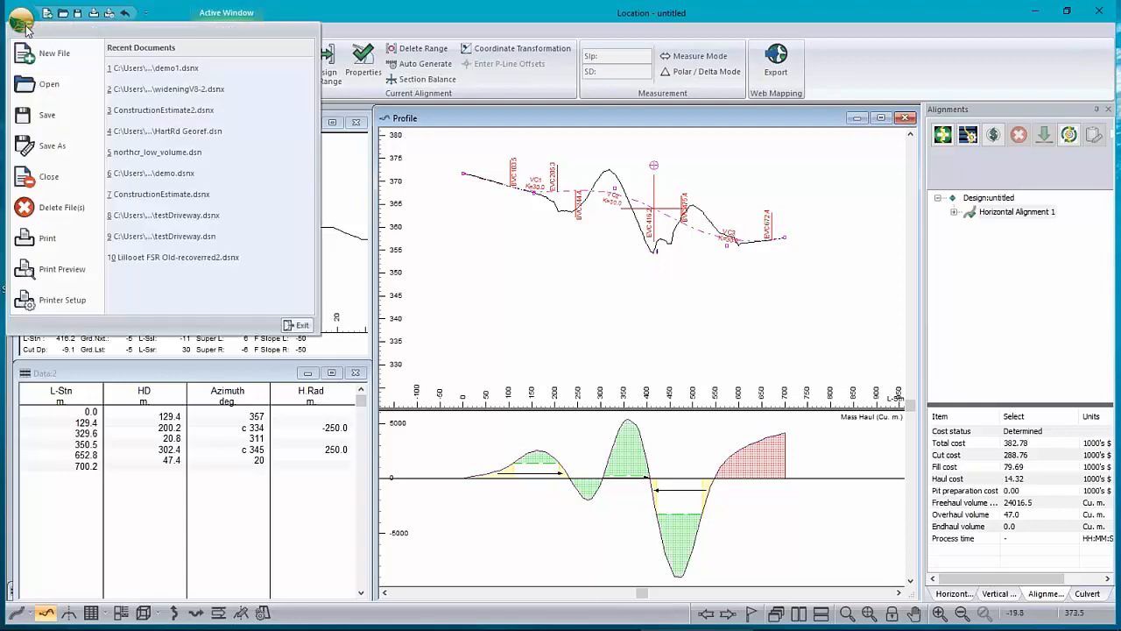
click(35, 146)
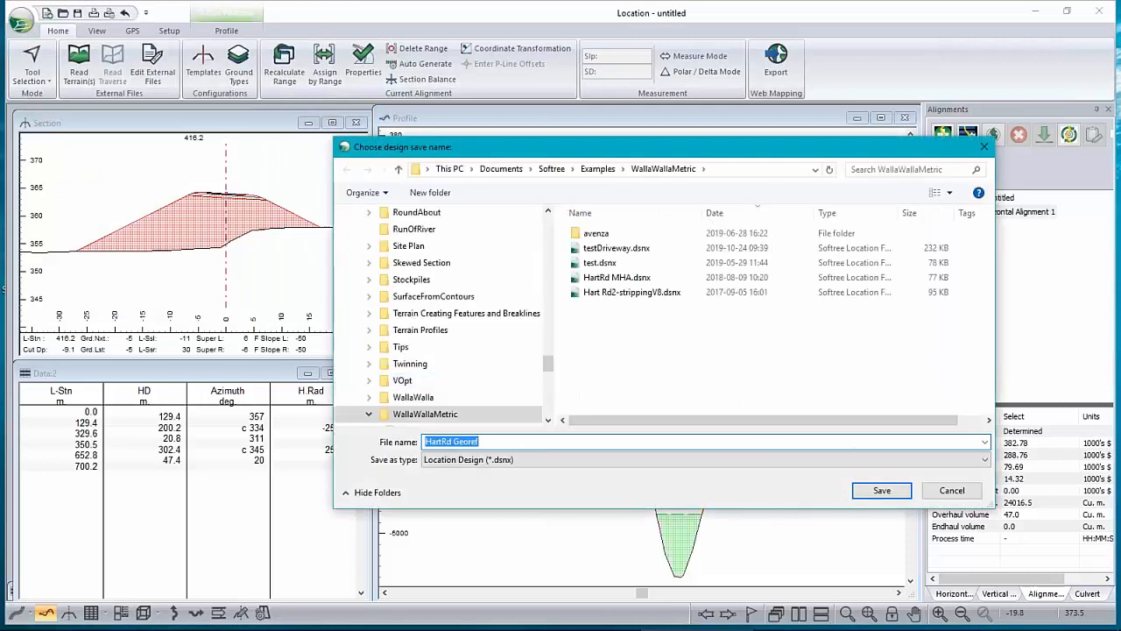
click(449, 464)
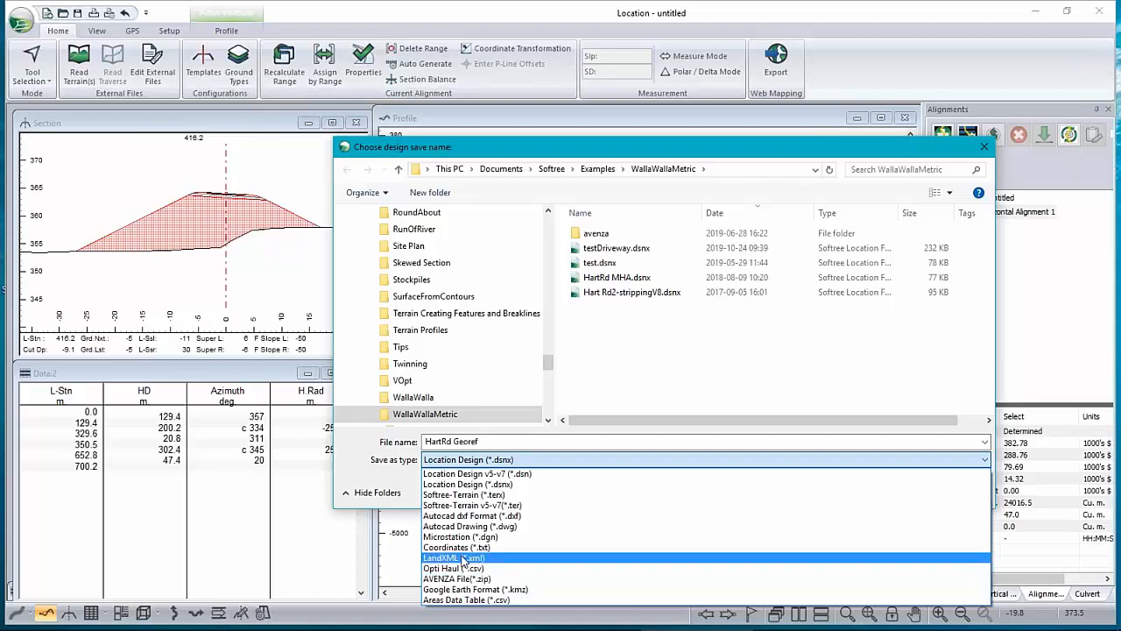
click(464, 558)
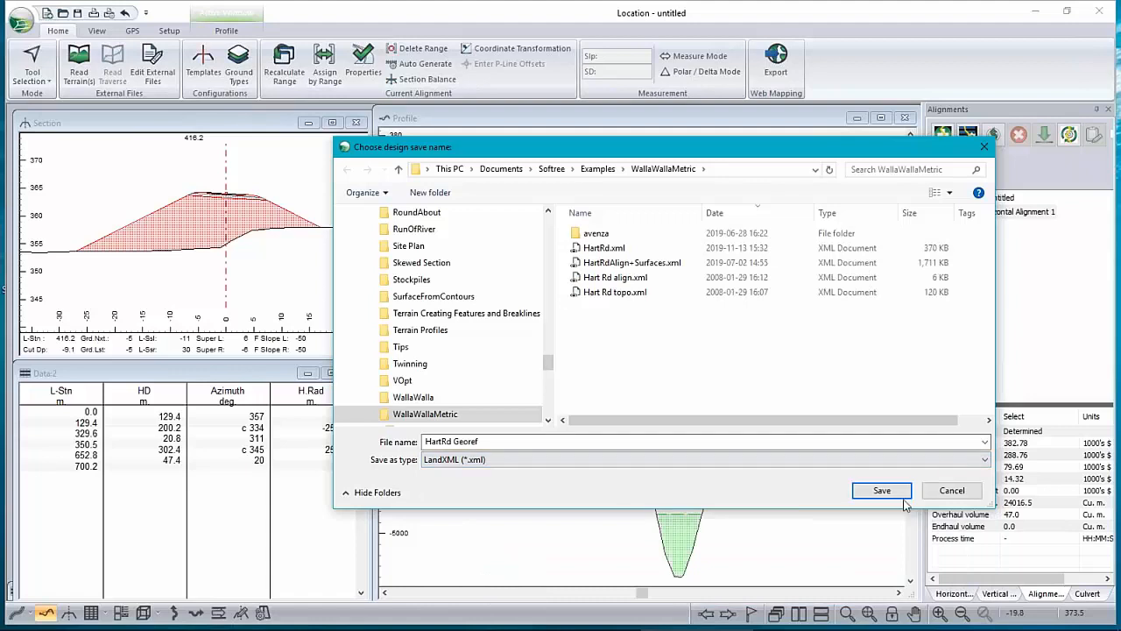
click(604, 248)
click(880, 491)
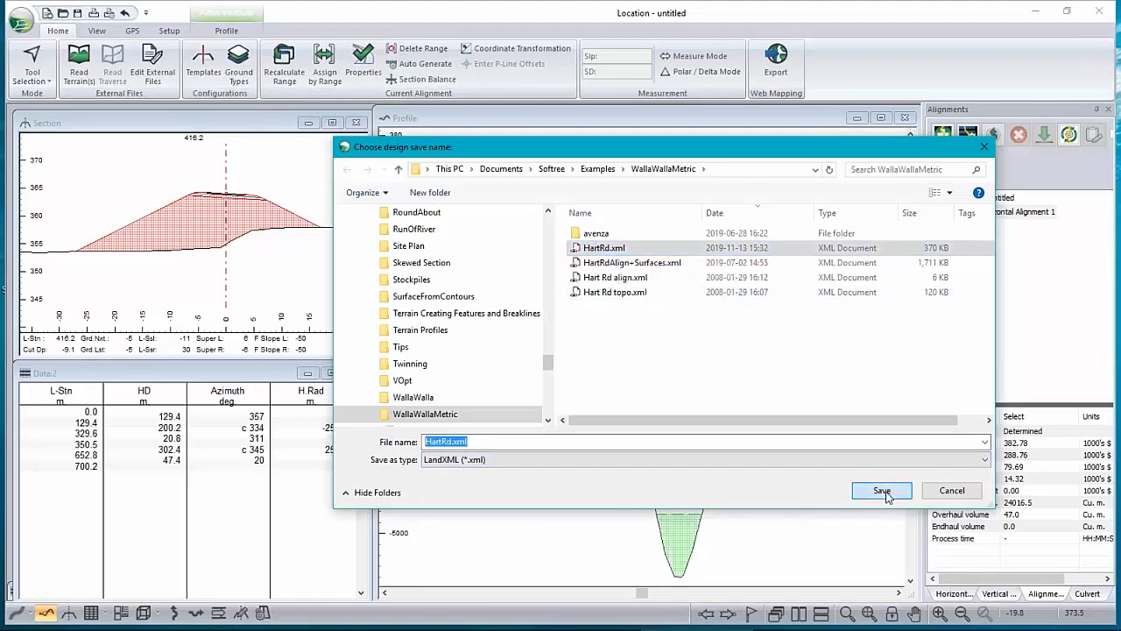
click(594, 323)
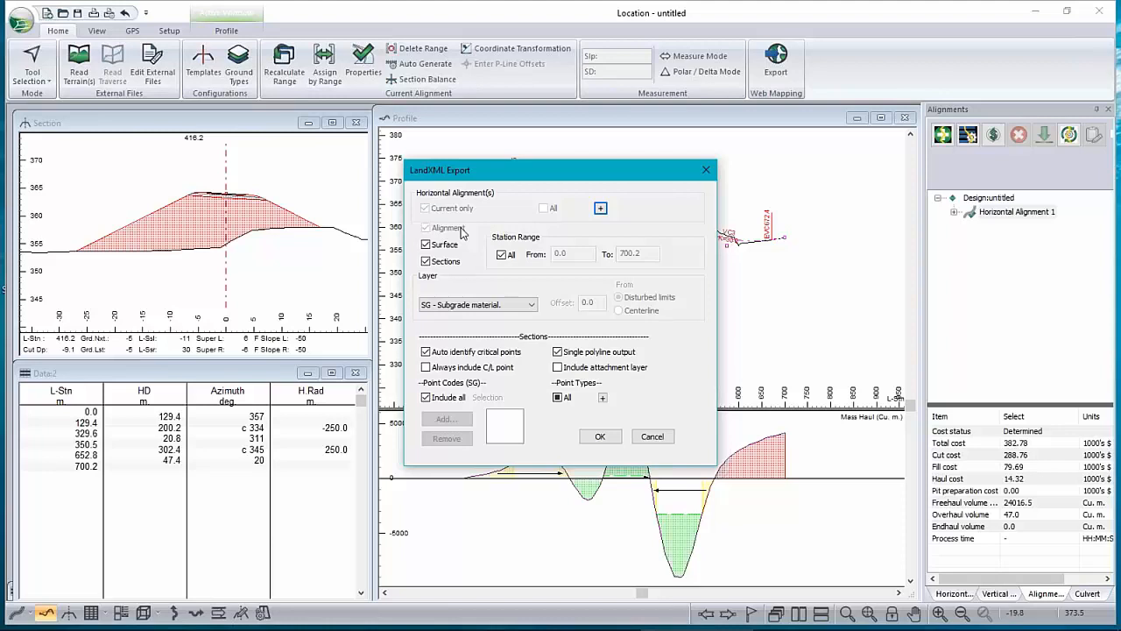
click(440, 247)
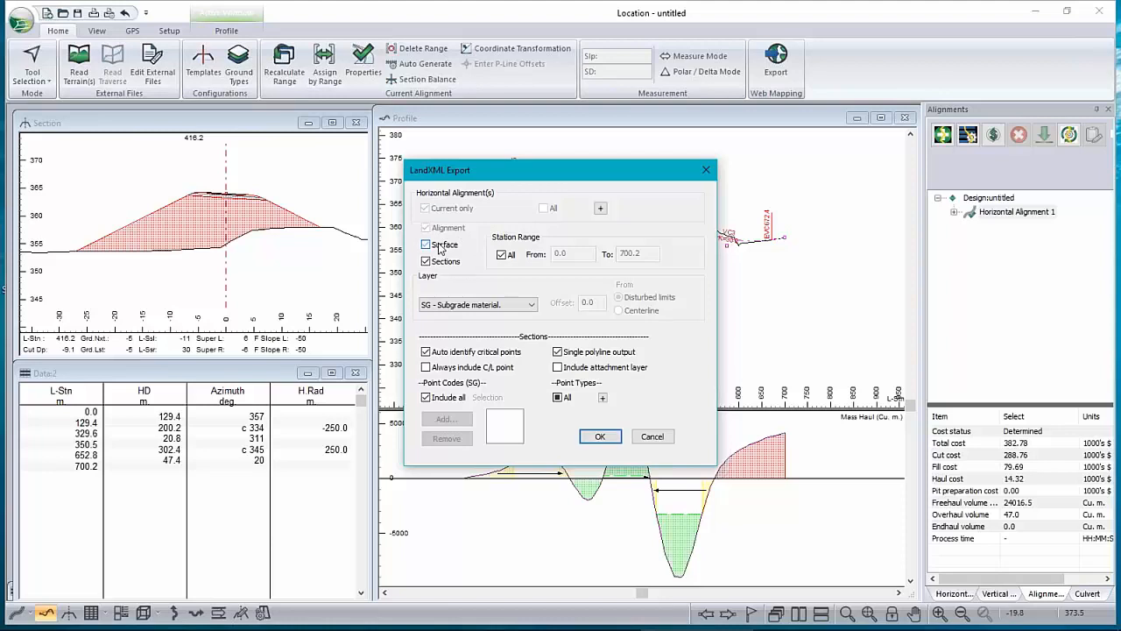
click(443, 261)
click(444, 261)
click(426, 245)
click(427, 245)
- Set the LandXML export layer to All Surfaces, keep sections included, and enable Always include C/L point and Include attachment layer
click(531, 304)
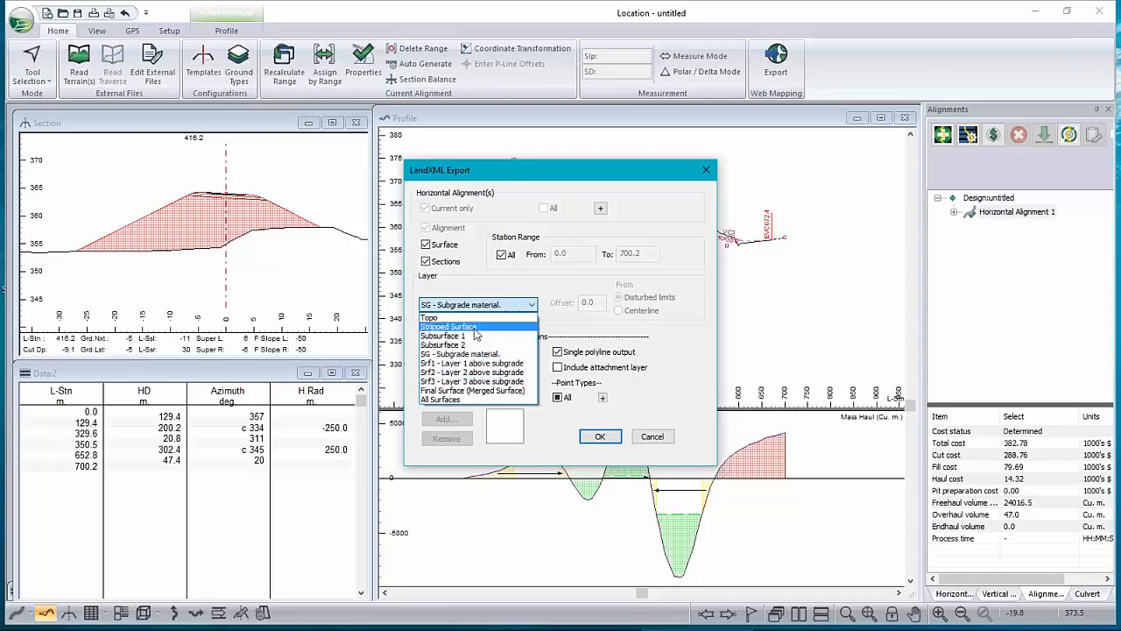
click(468, 400)
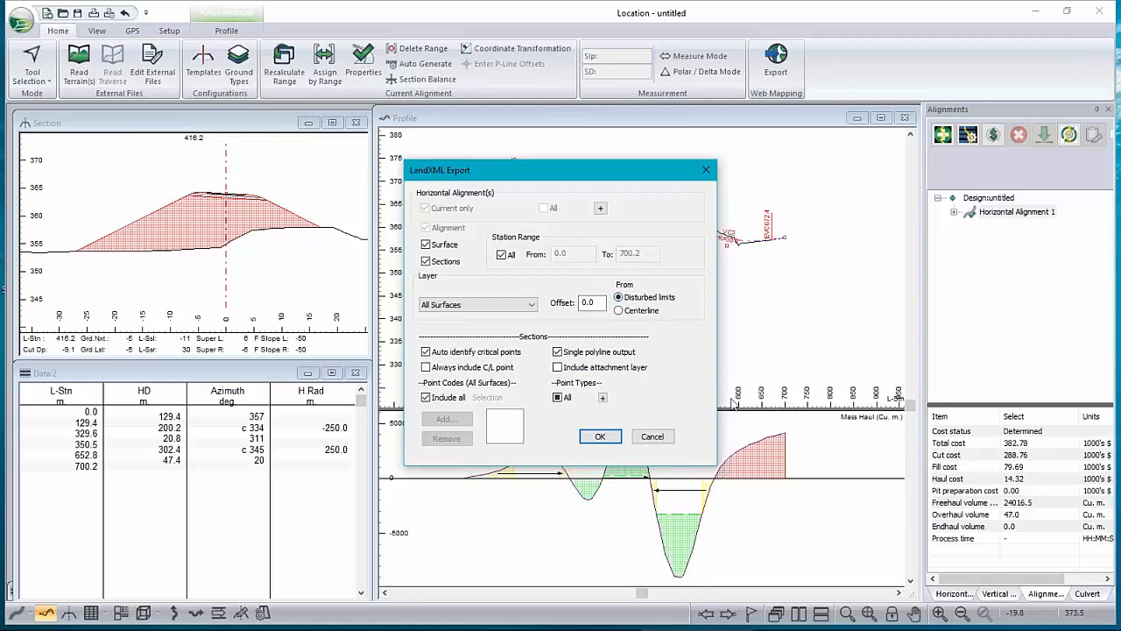
click(426, 262)
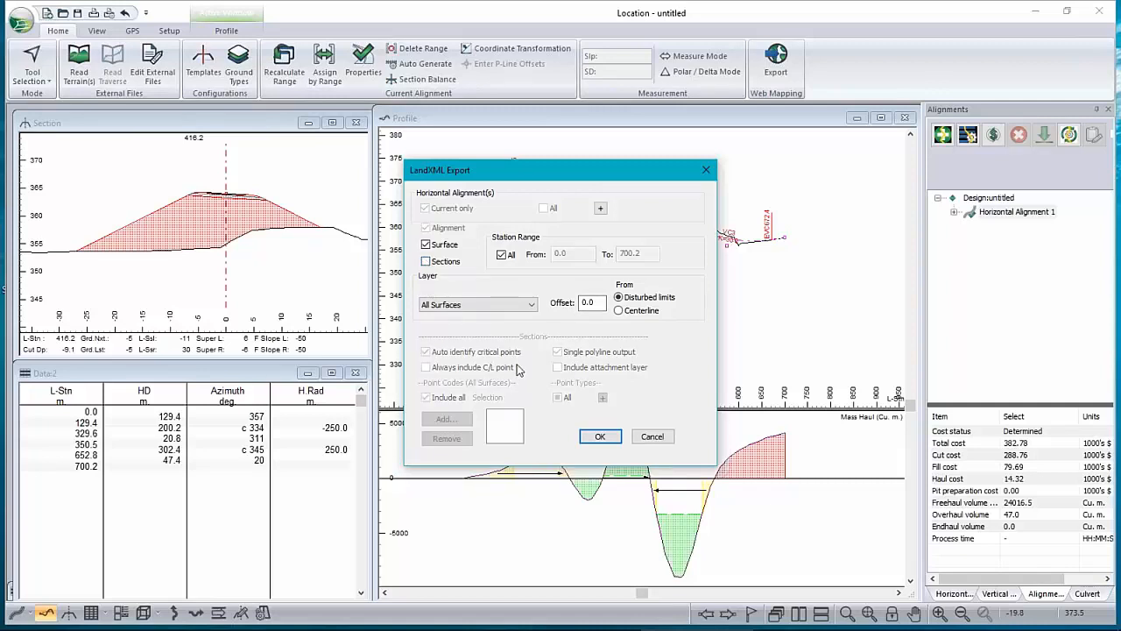
click(426, 261)
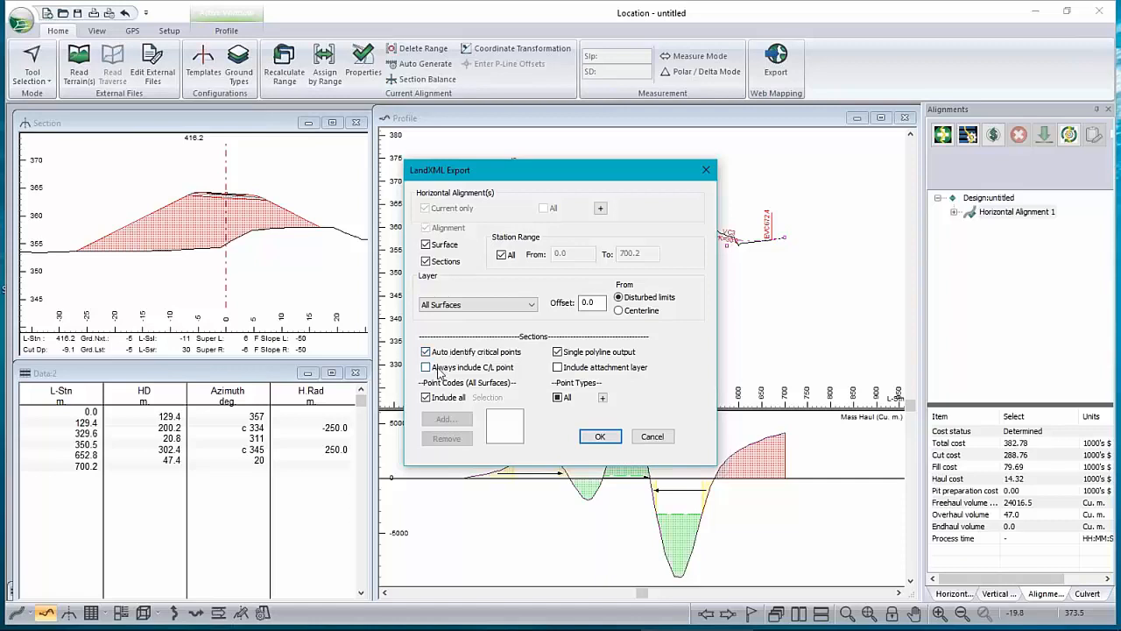
click(438, 369)
click(558, 368)
- Read the help topic on the LandXML file format and its export options
key(F1)
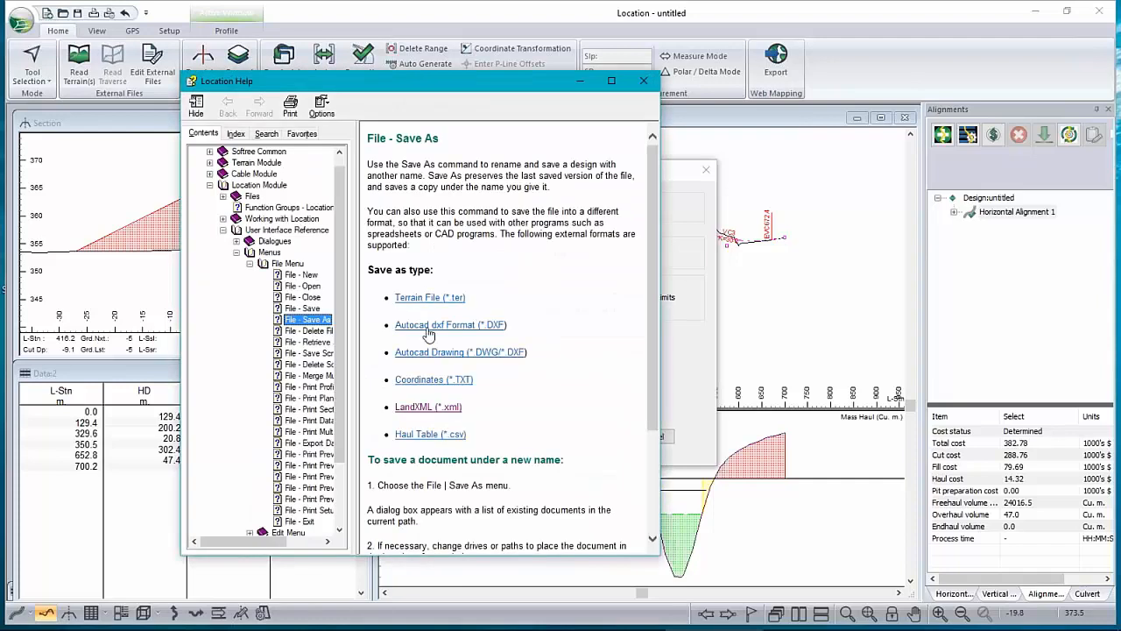
click(428, 406)
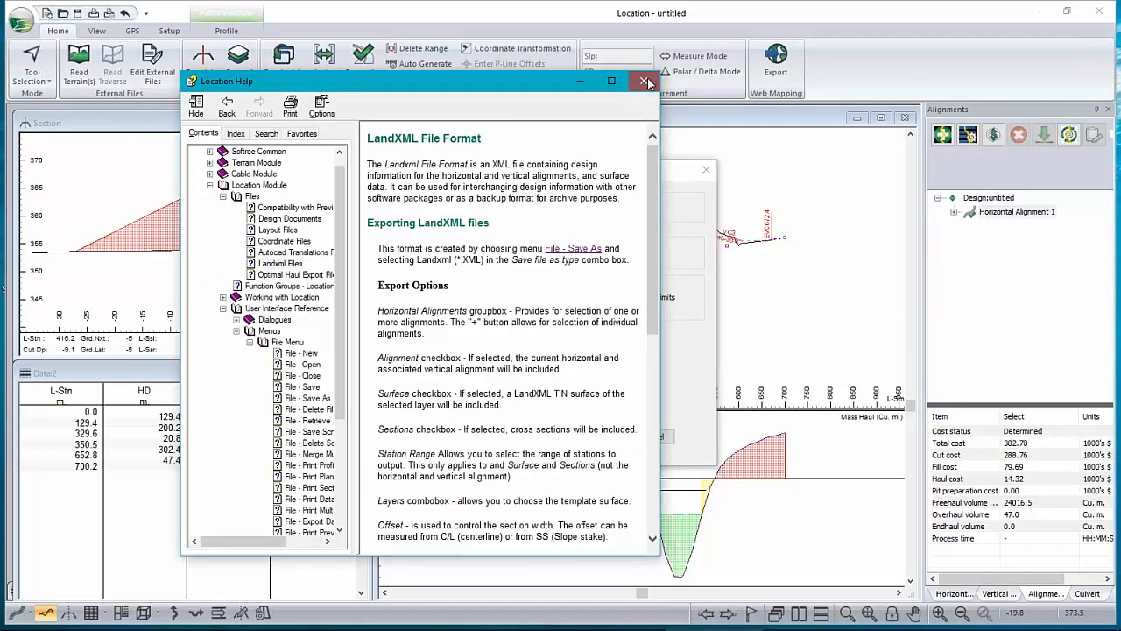
click(644, 81)
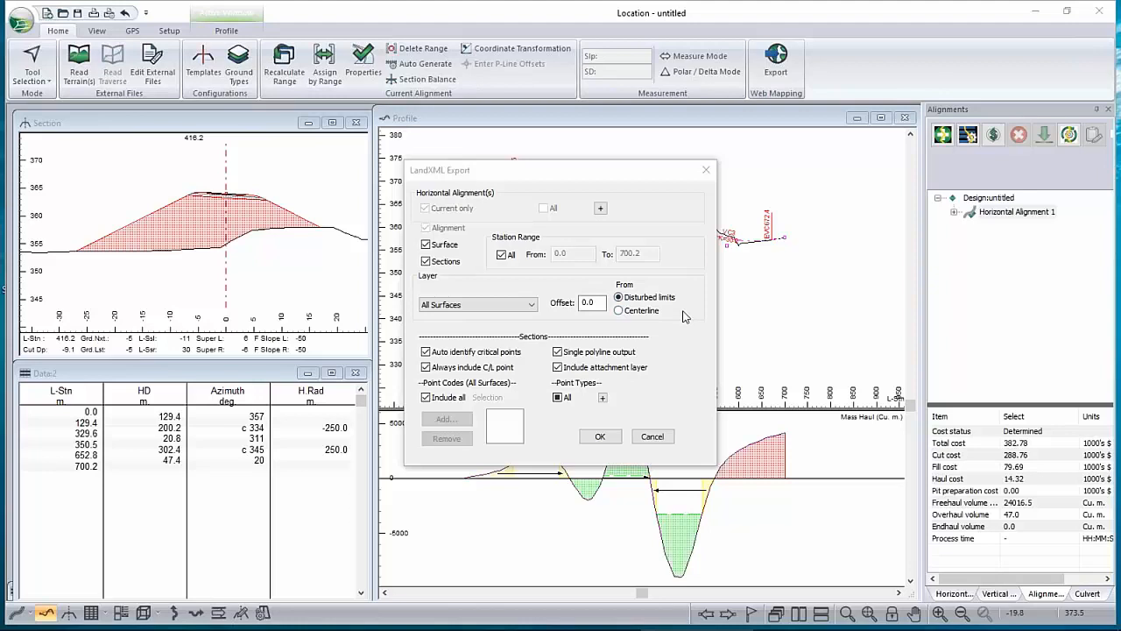
- Limit the point types of the exported sections to Auto interval points (20.0m.) only
click(601, 441)
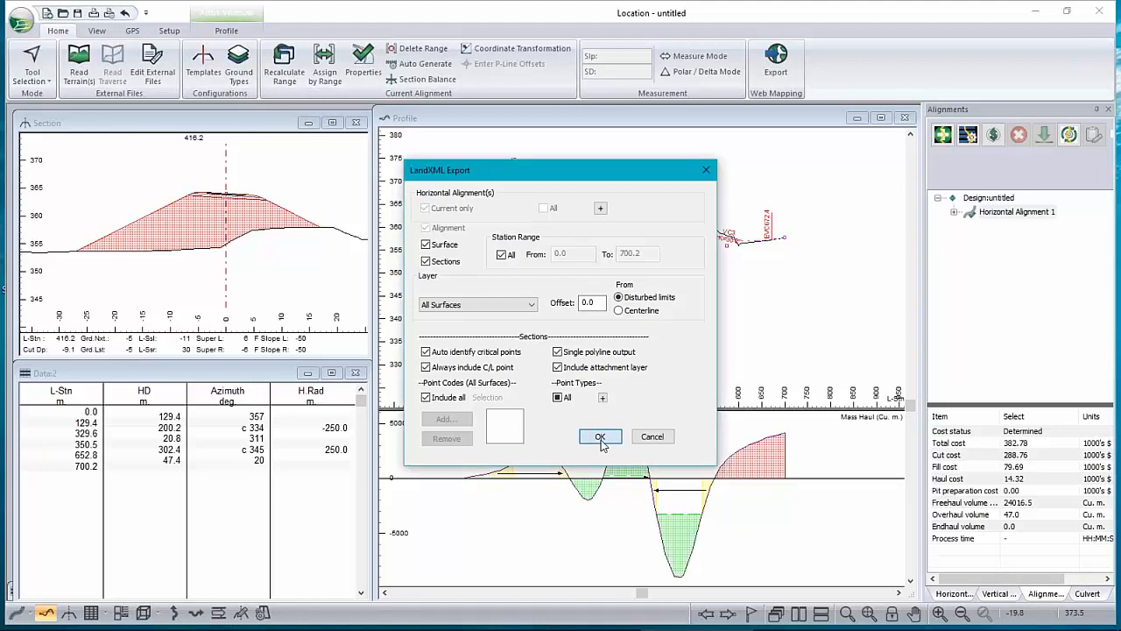
click(602, 399)
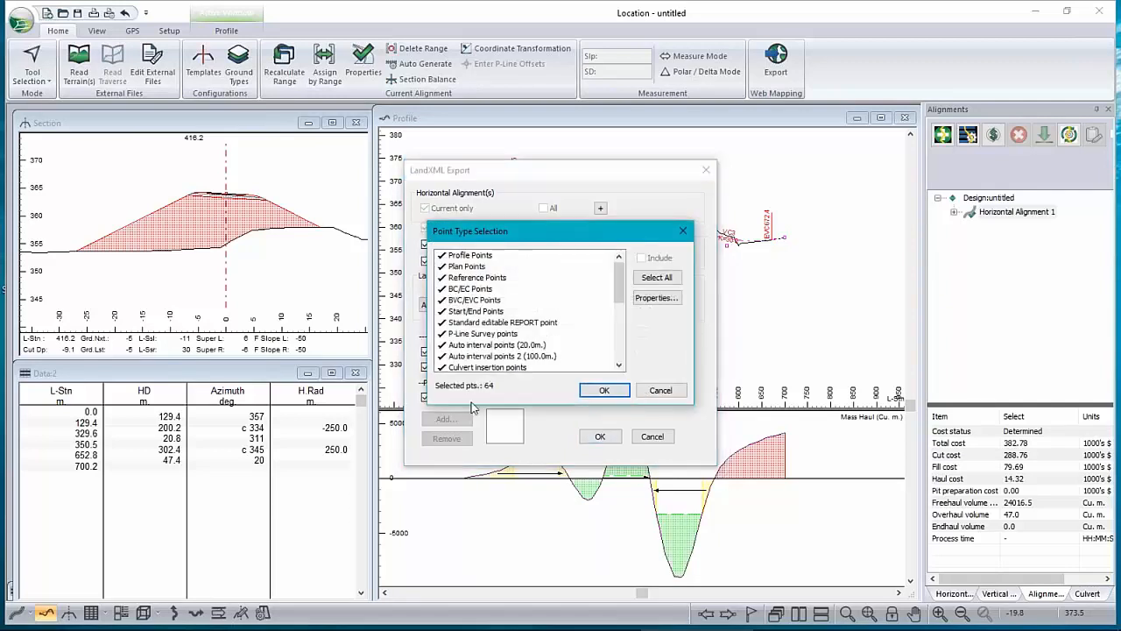
click(666, 277)
click(642, 260)
scroll(540, 328, down, 4)
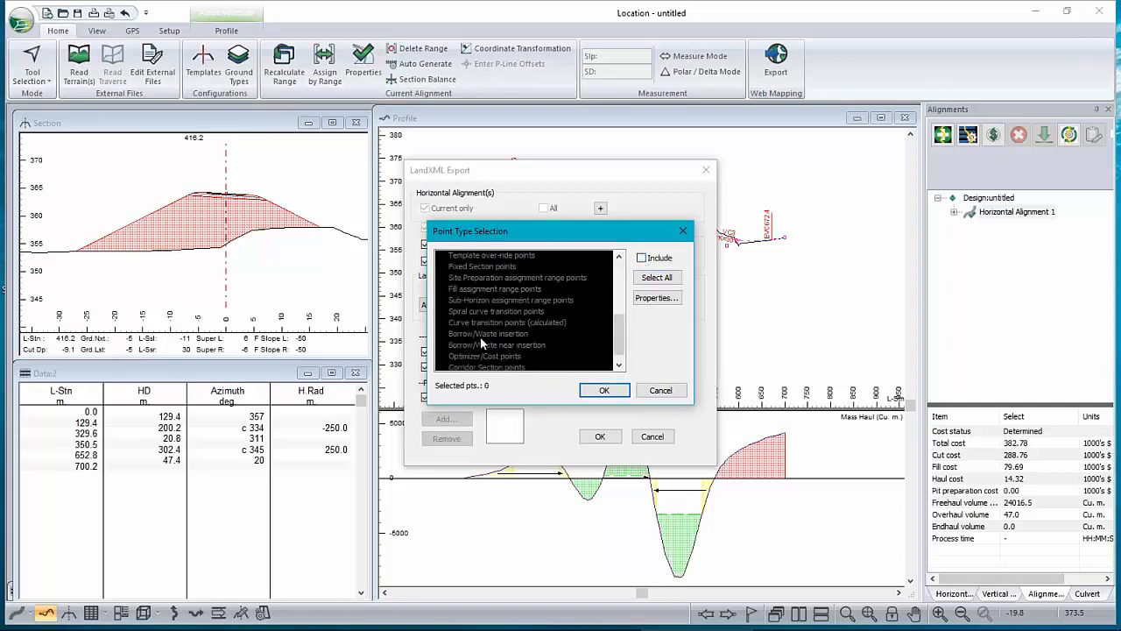
click(480, 336)
scroll(494, 339, up, 1)
scroll(493, 339, up, 3)
double_click(512, 325)
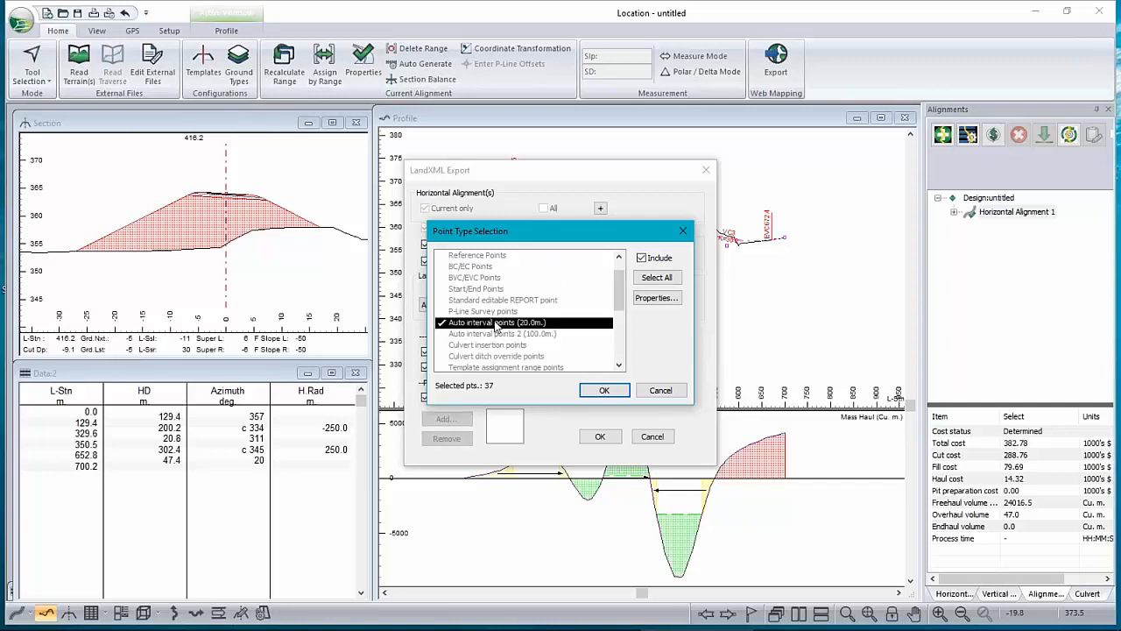
click(609, 392)
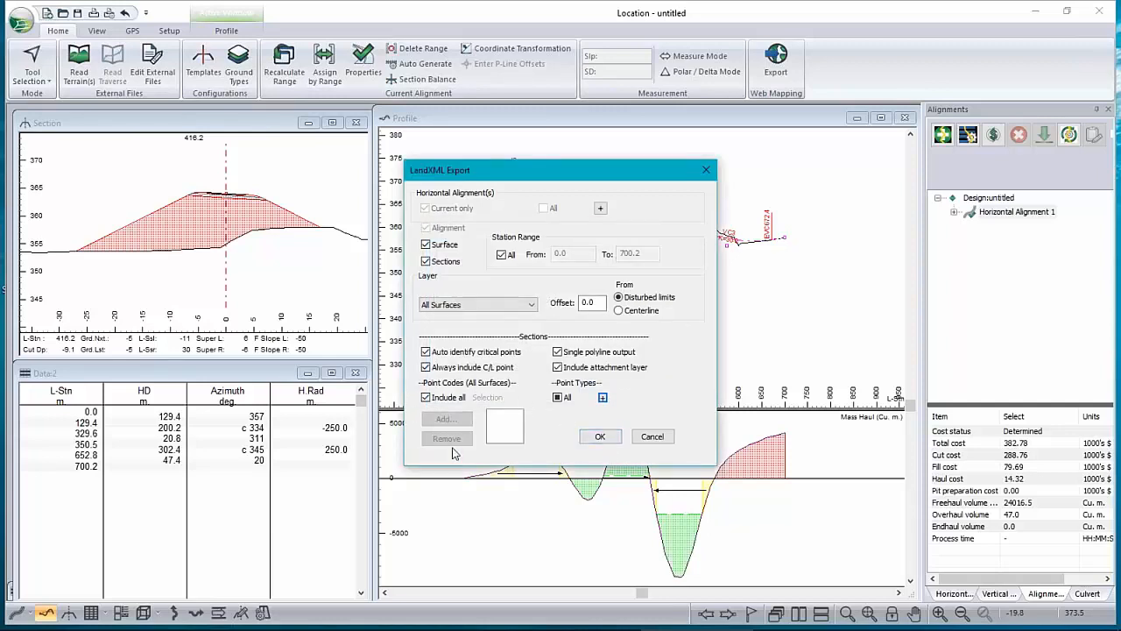
click(425, 399)
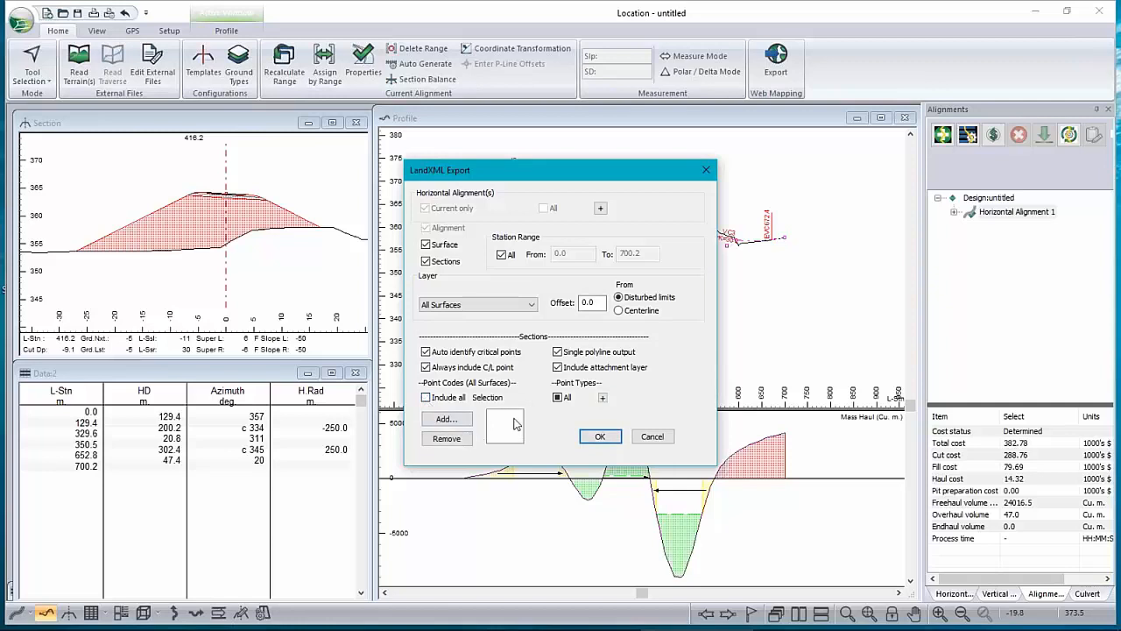
click(455, 424)
drag(553, 300, 553, 342)
click(601, 376)
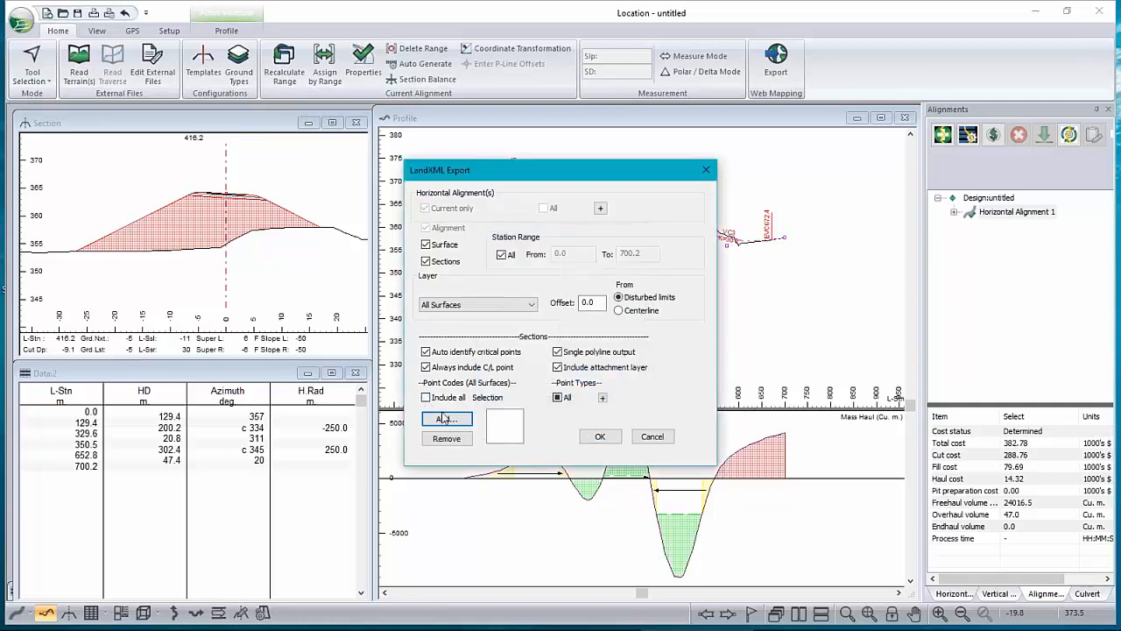
click(425, 399)
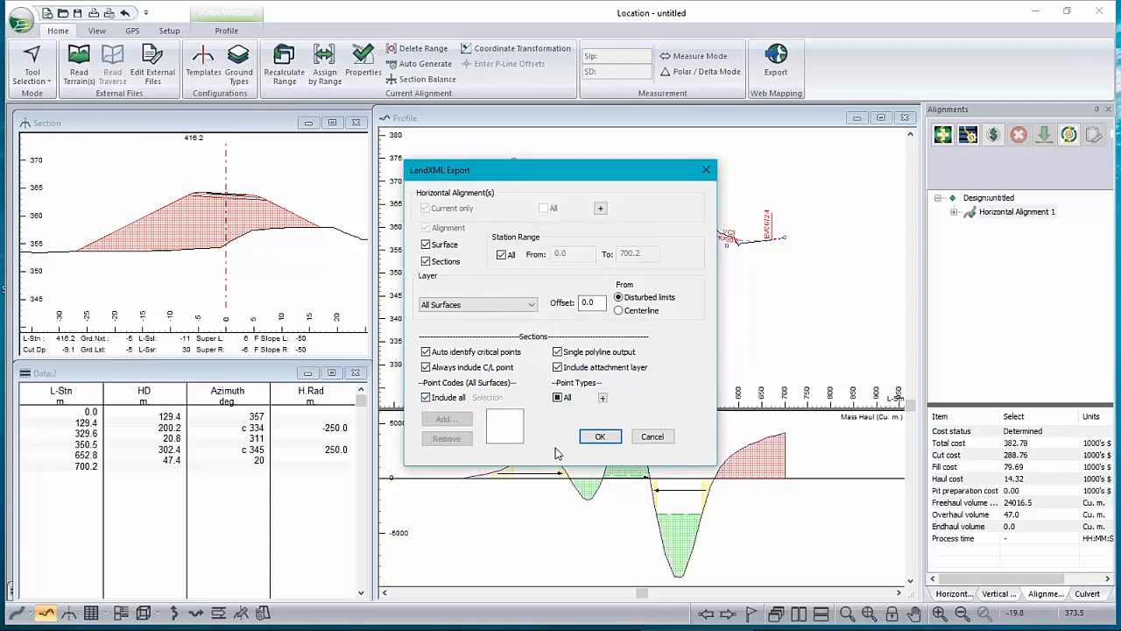
- Run the LandXML export with the chosen options and switch to the Terrain window holding og6.terx
click(600, 438)
click(599, 438)
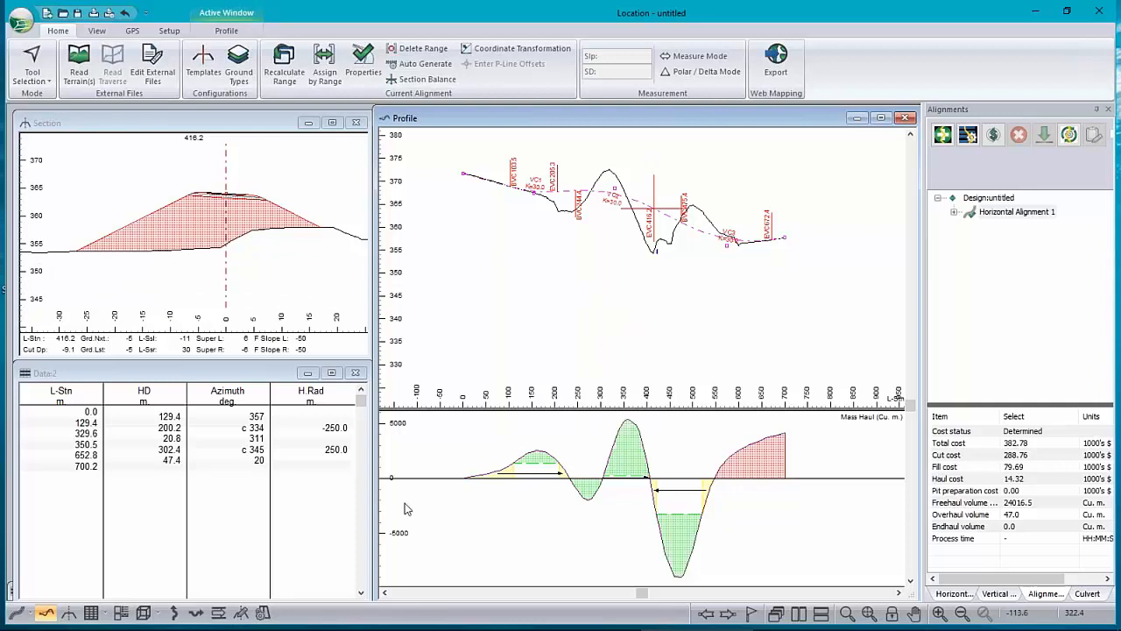
mouse_move(132, 622)
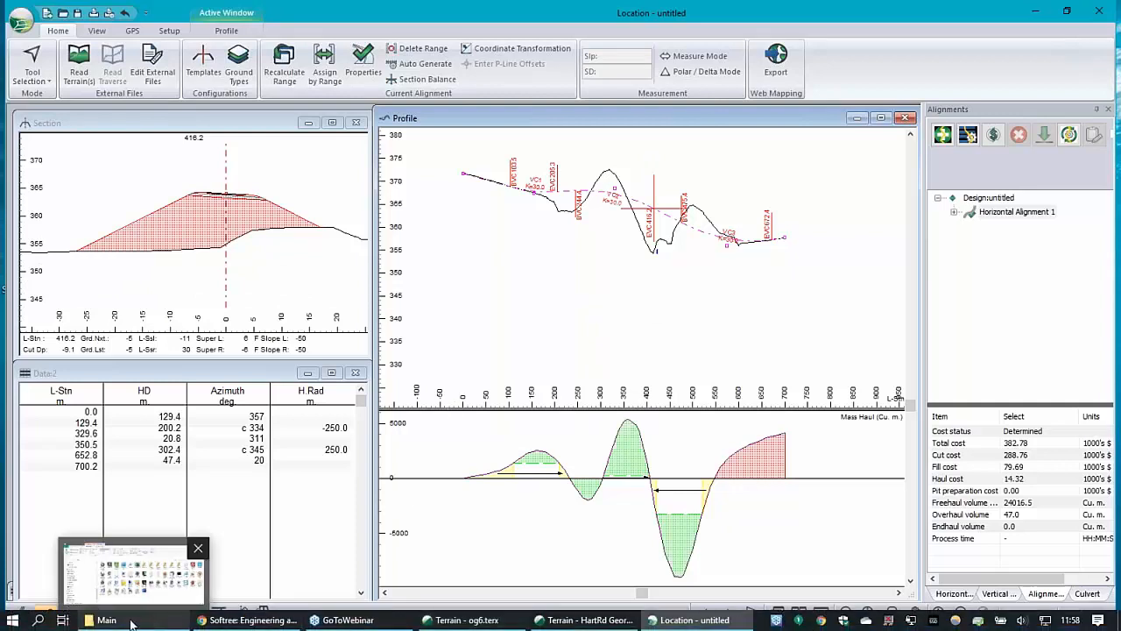
mouse_move(462, 624)
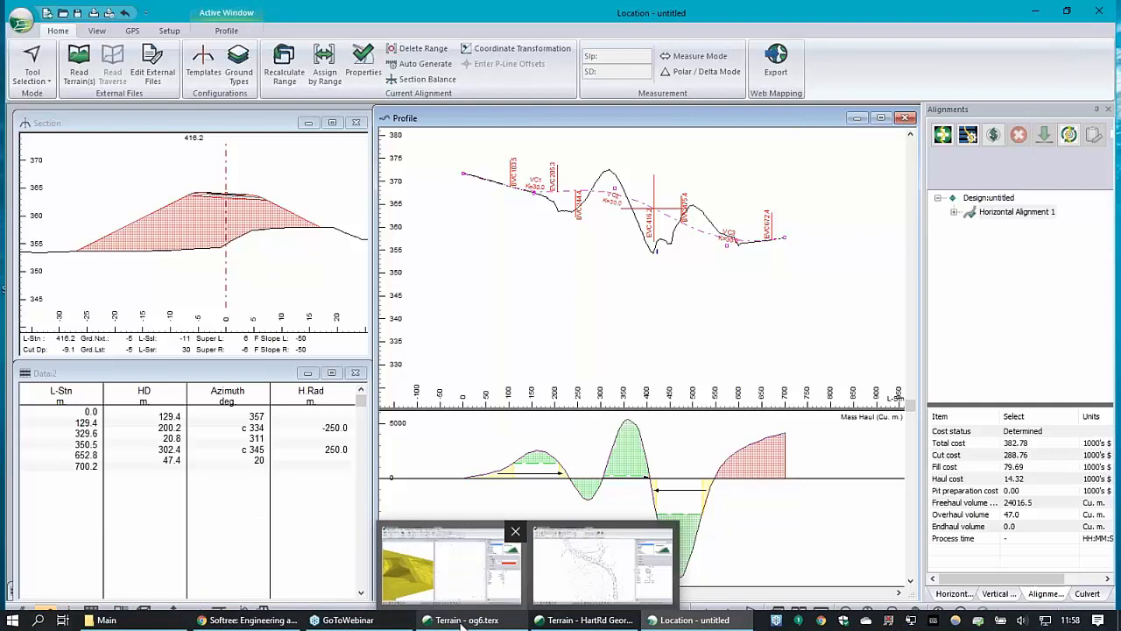
click(464, 624)
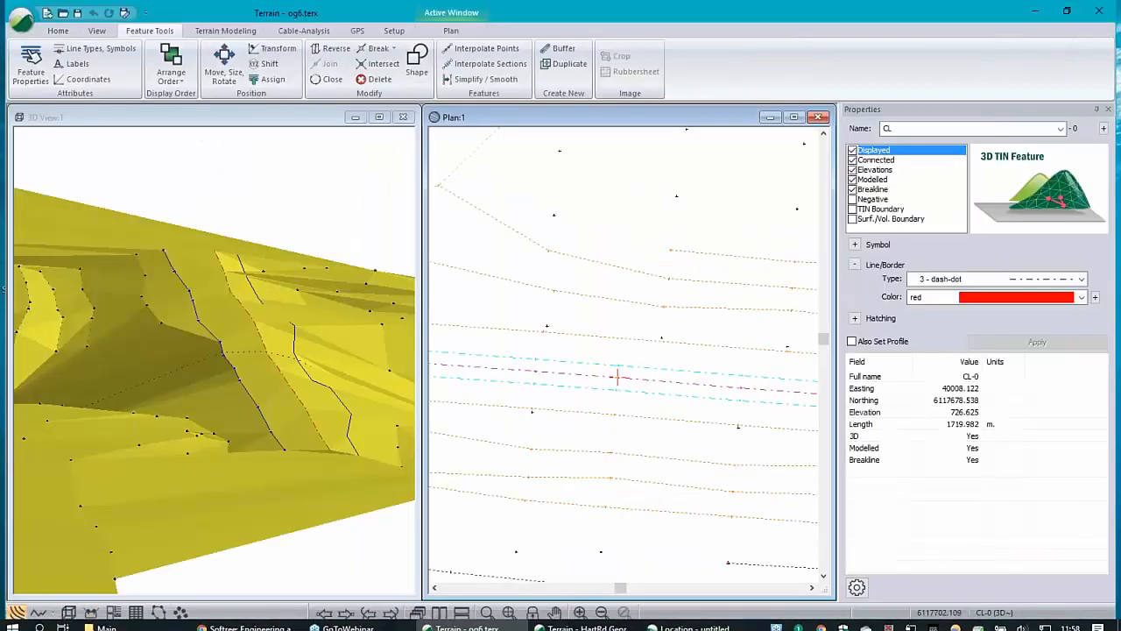
- Start opening a file in Terrain with the file format limited to Landxml (*.xml)
click(21, 17)
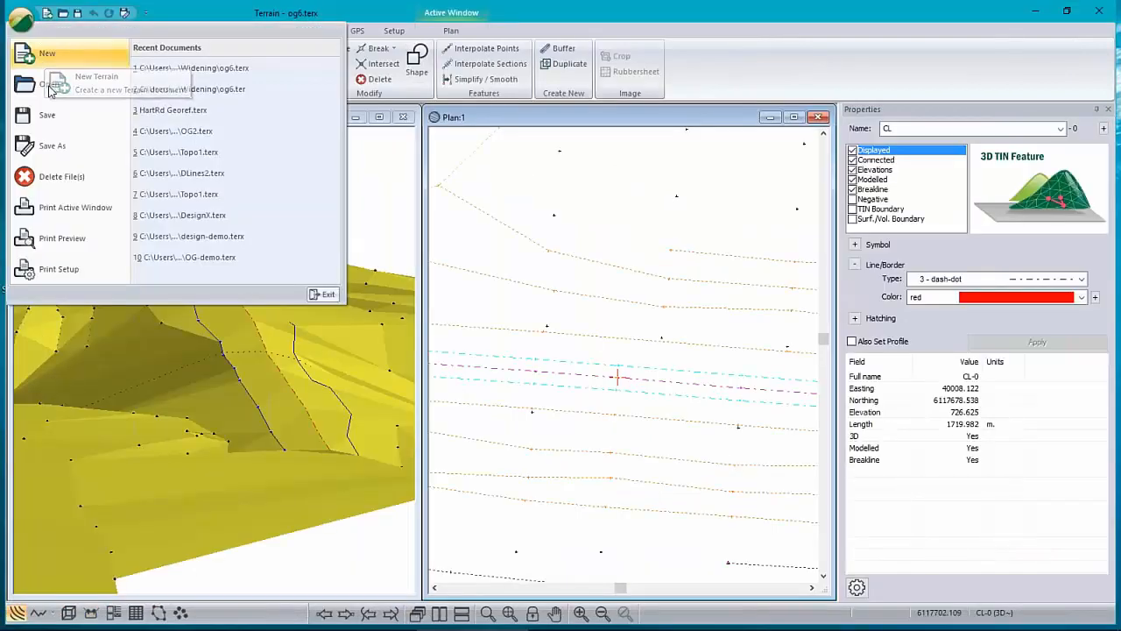
key(Escape)
key(ctrl+o)
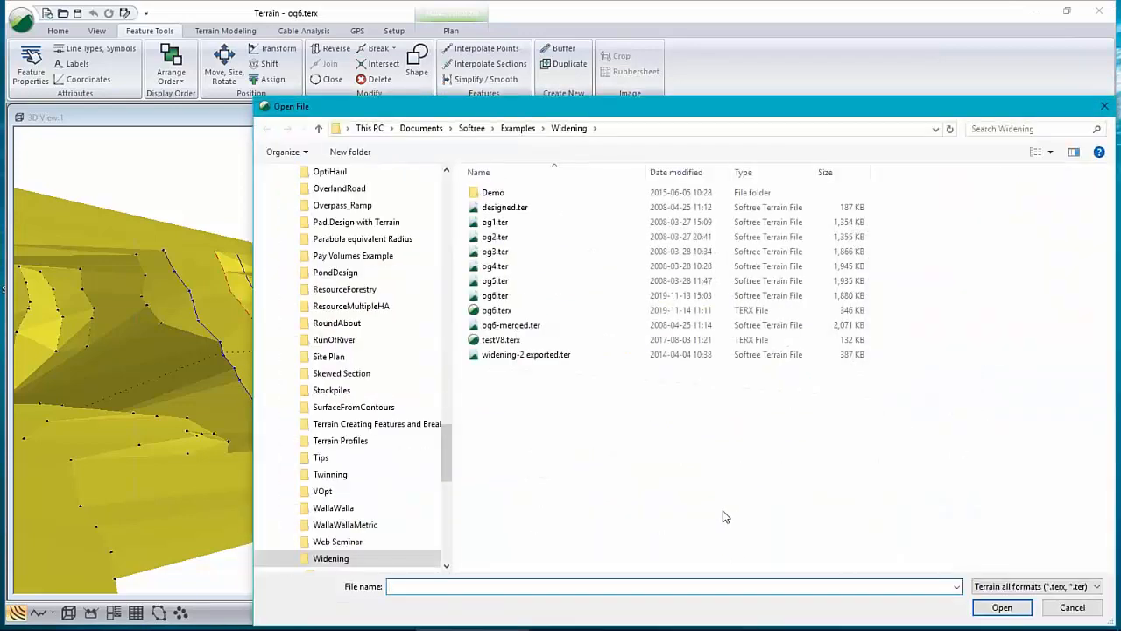
click(1044, 587)
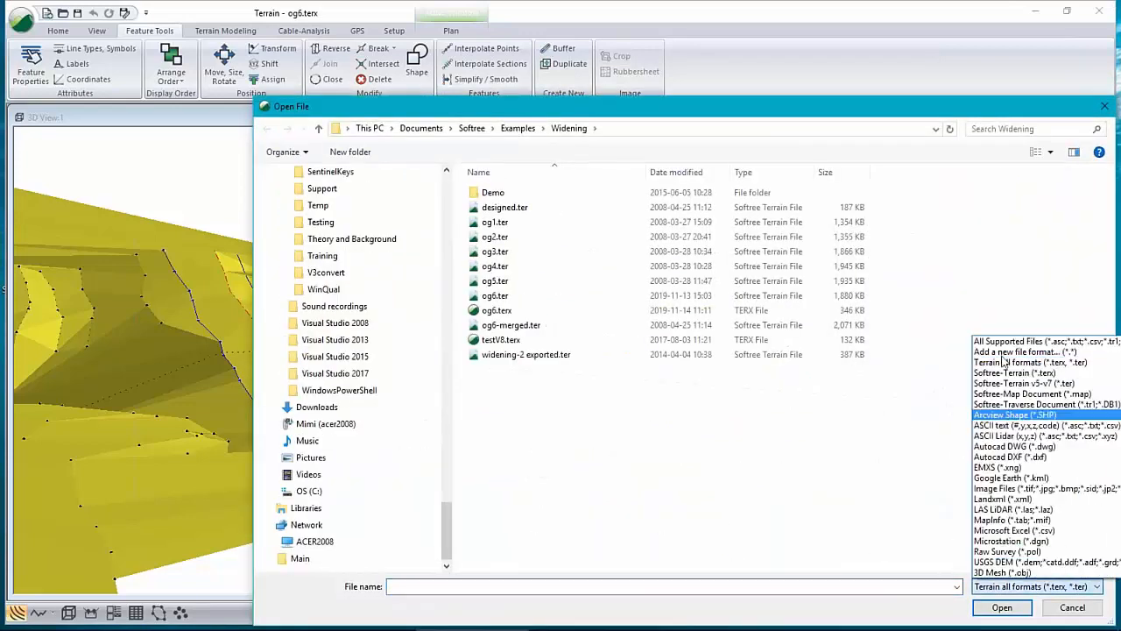
click(1013, 499)
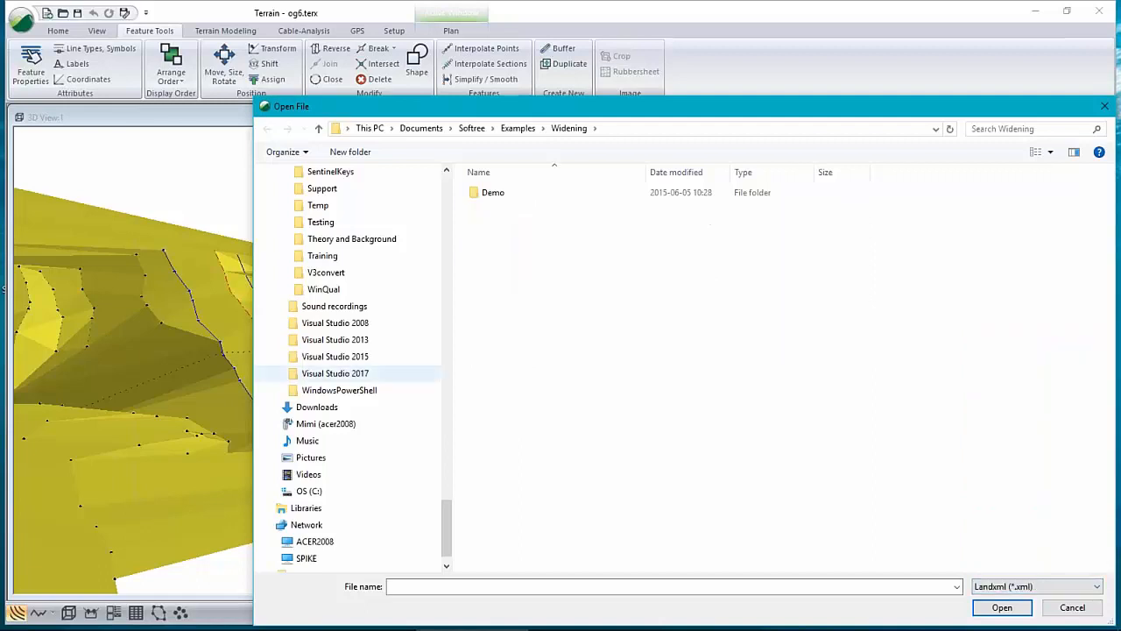
- Open HartRd.xml from the WallaWallaMetric folder under Examples
click(517, 128)
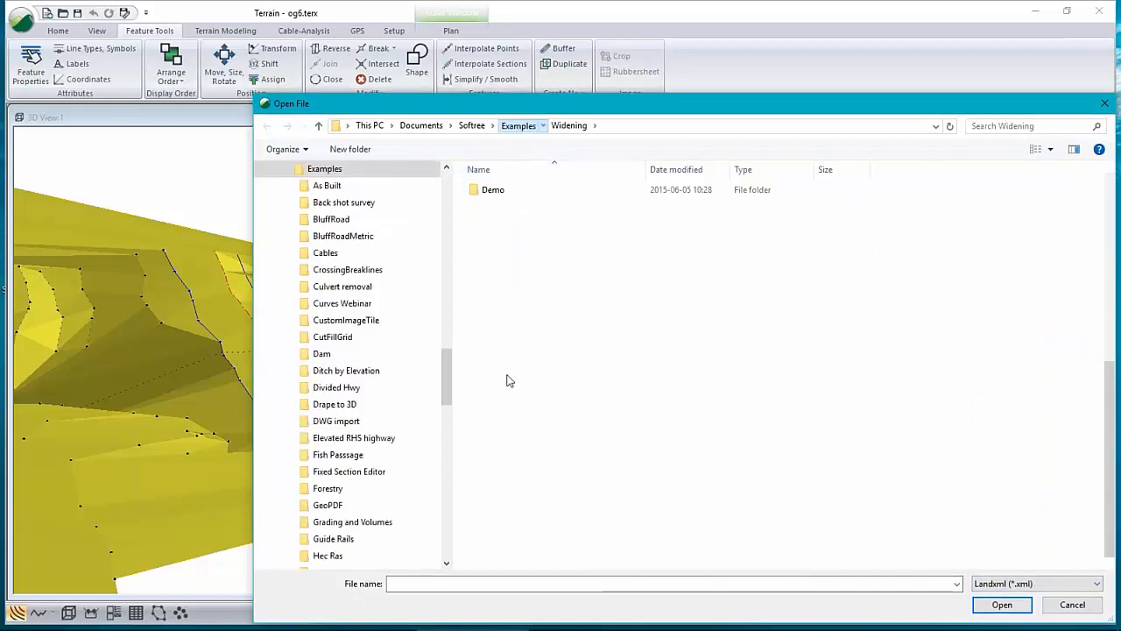
double_click(512, 517)
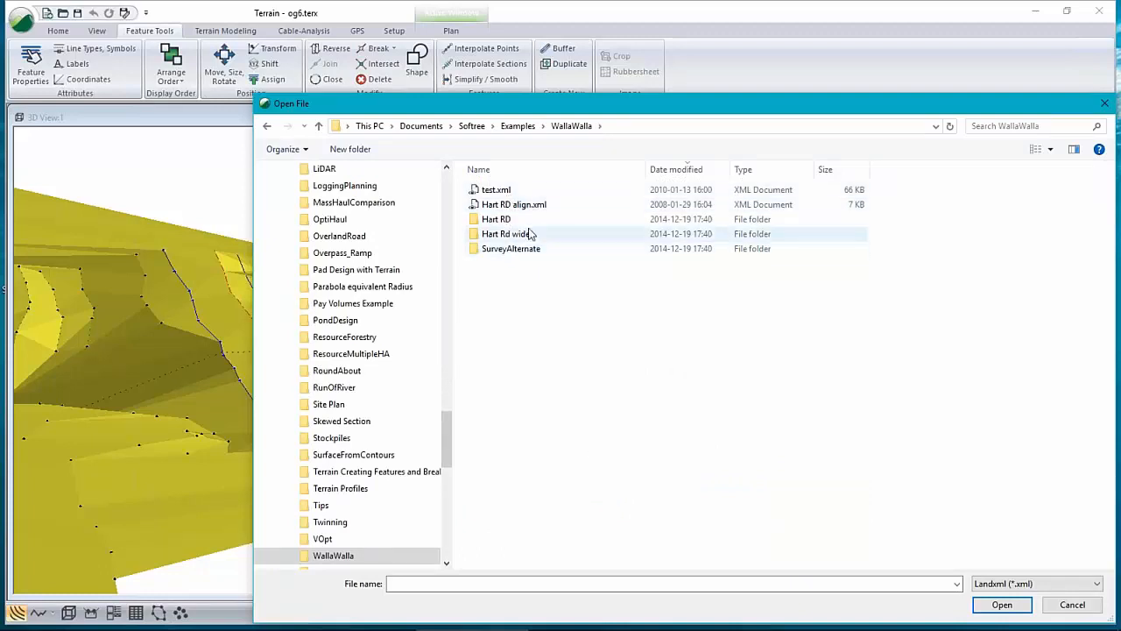
click(517, 125)
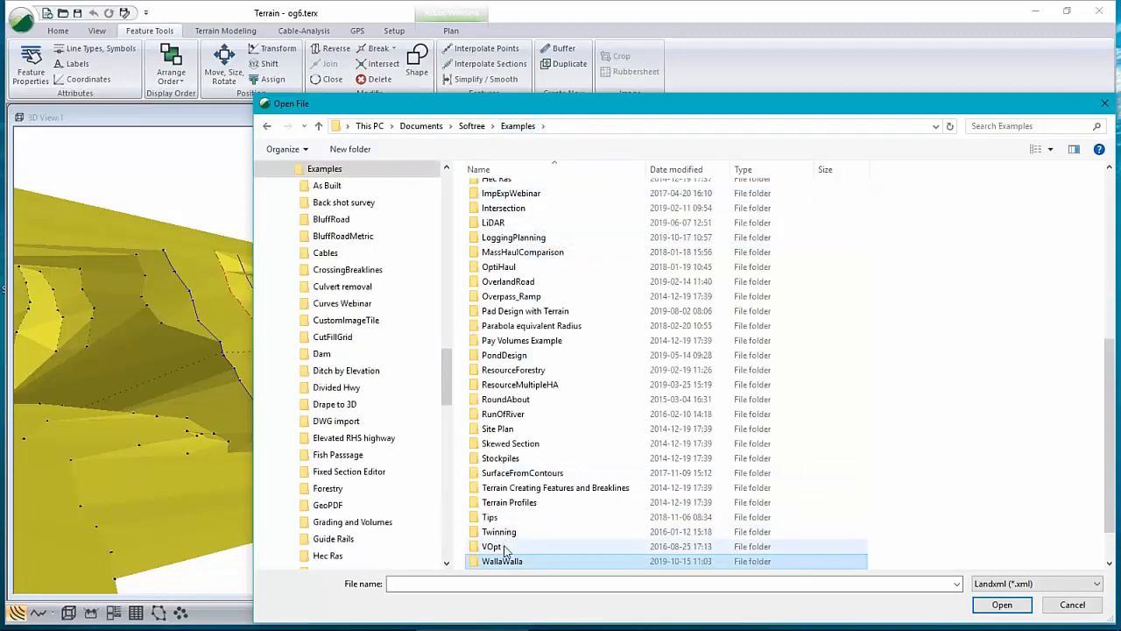
scroll(513, 534, down, 1)
double_click(512, 532)
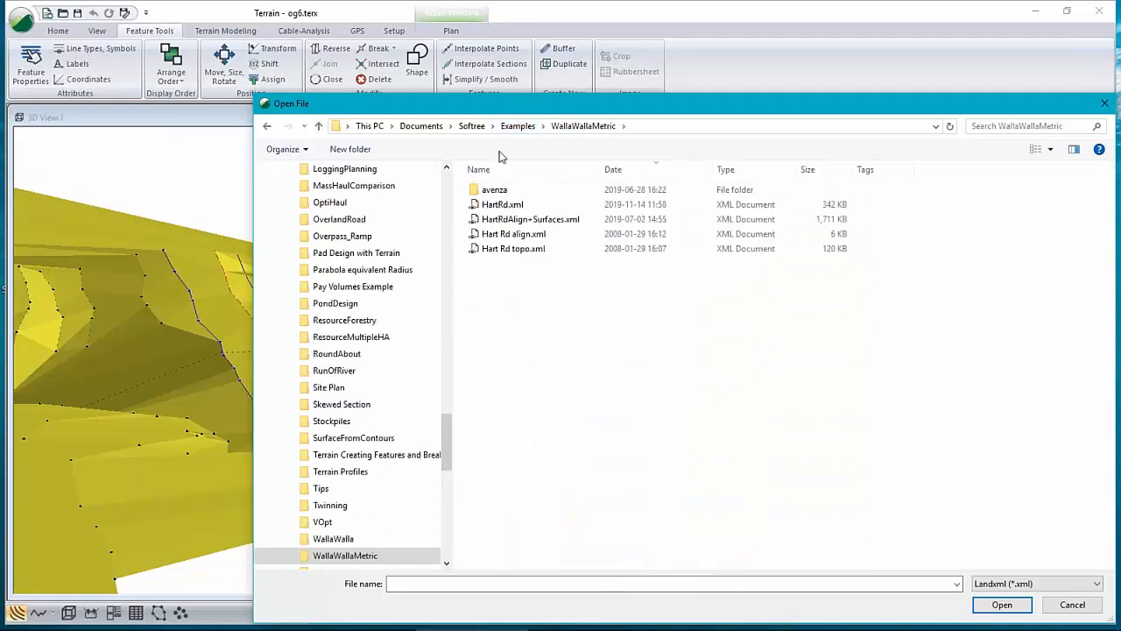
click(502, 204)
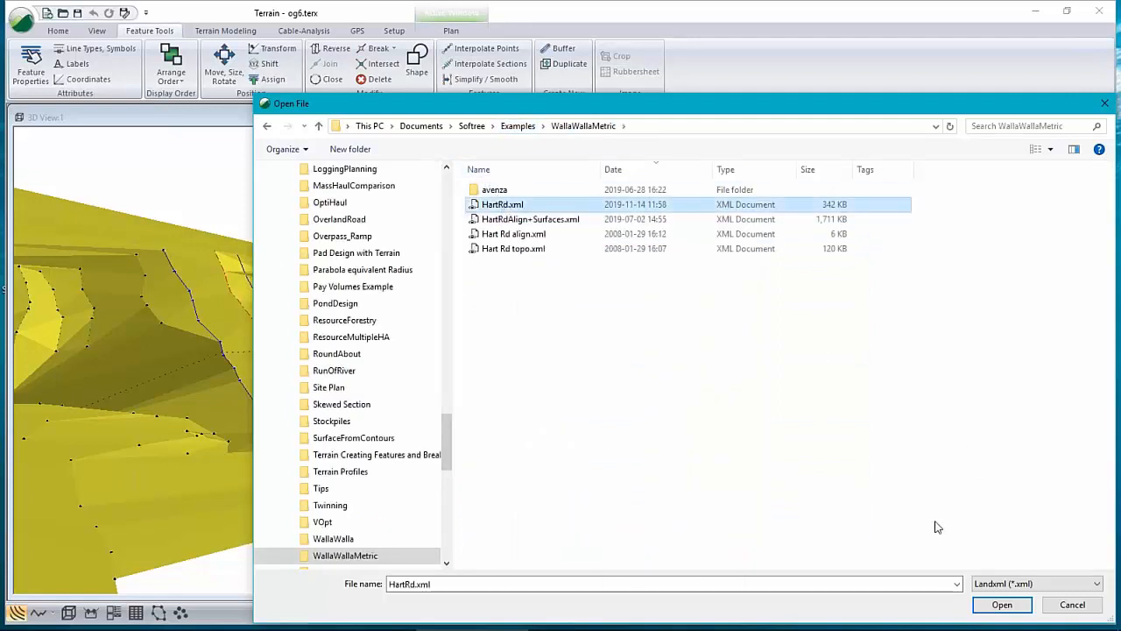
click(1001, 611)
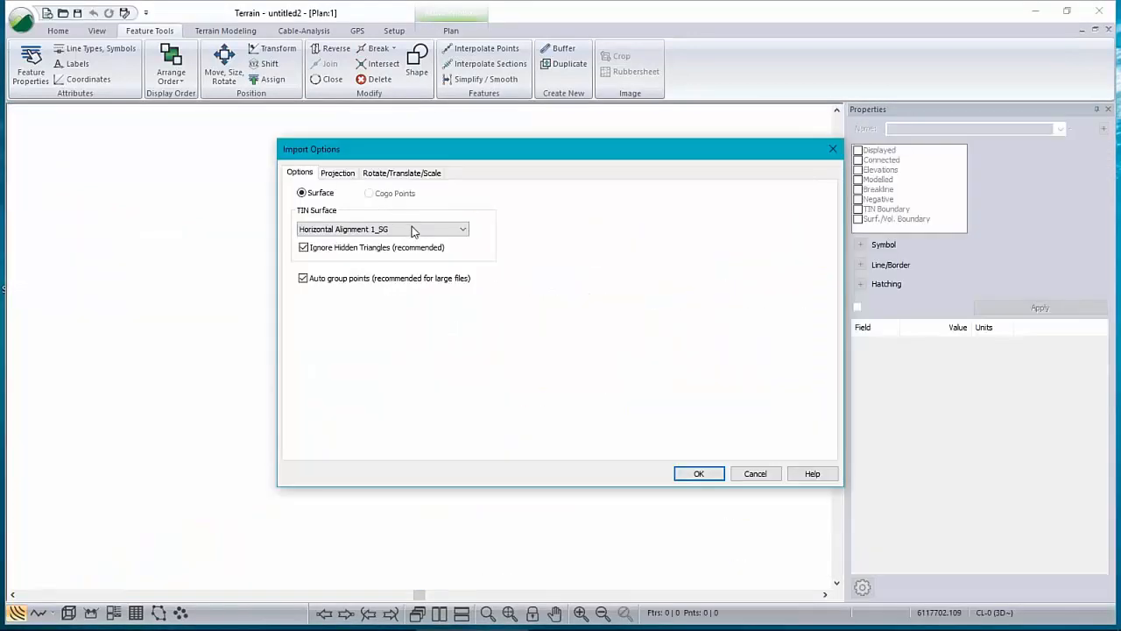
- Import the TIN surface Horizontal Alignment 1_SG and inspect it in a rotated 3D view
click(379, 229)
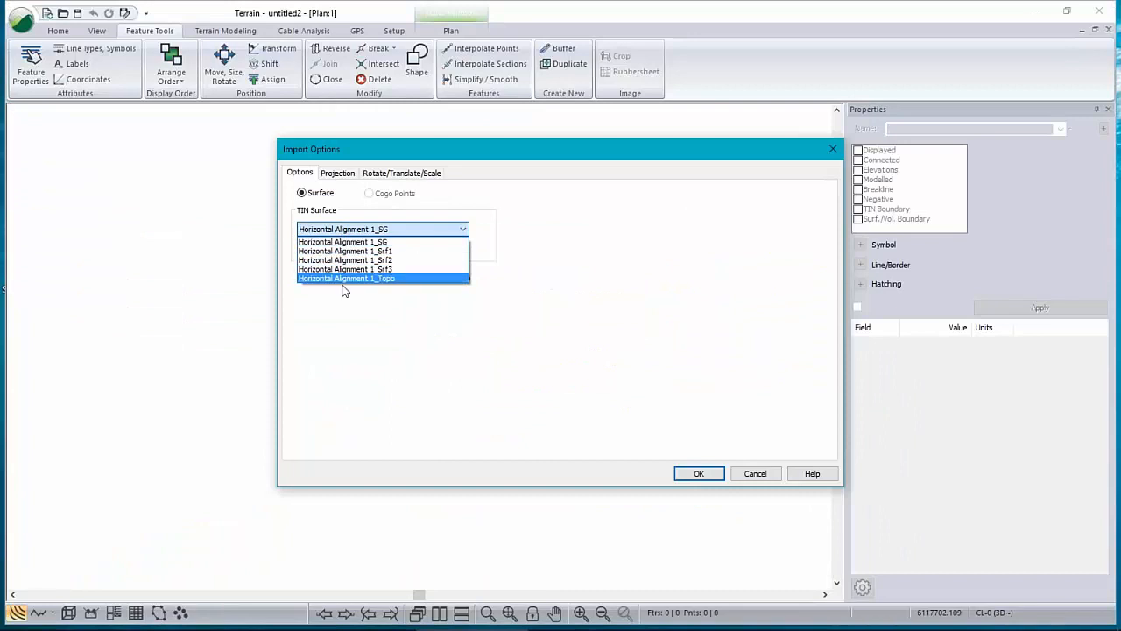
click(351, 242)
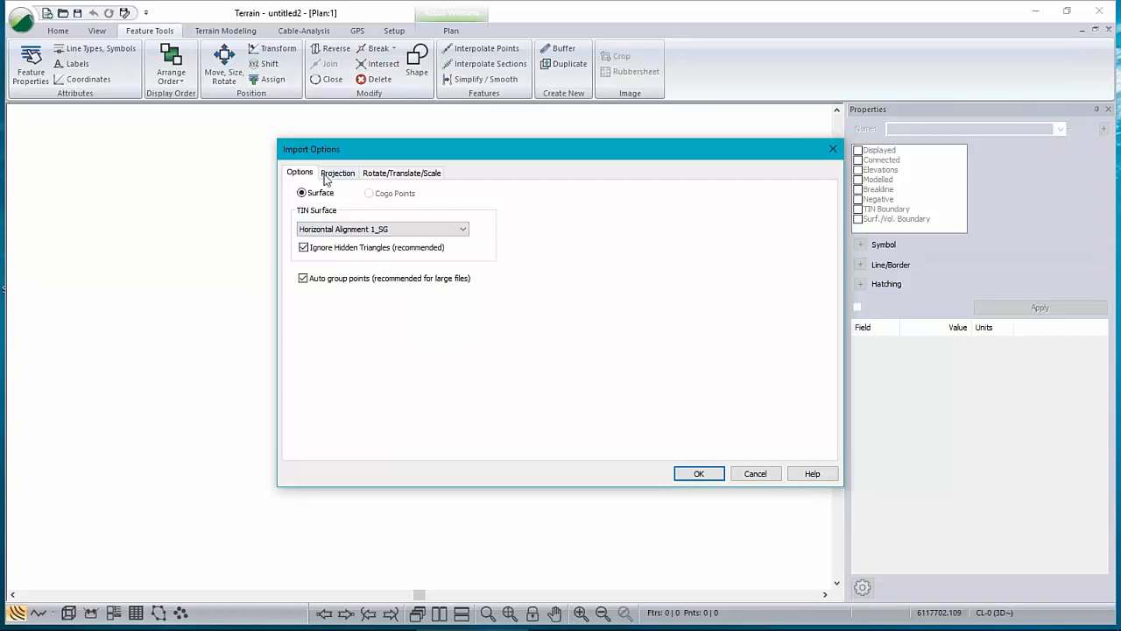
click(698, 474)
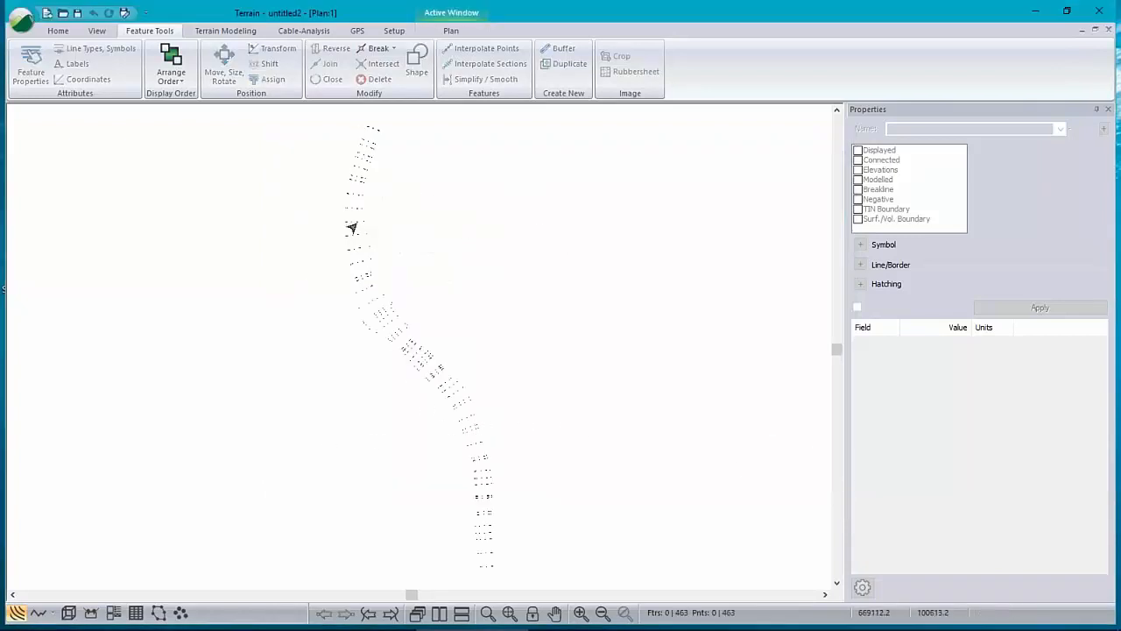
click(68, 613)
drag(543, 464, 447, 427)
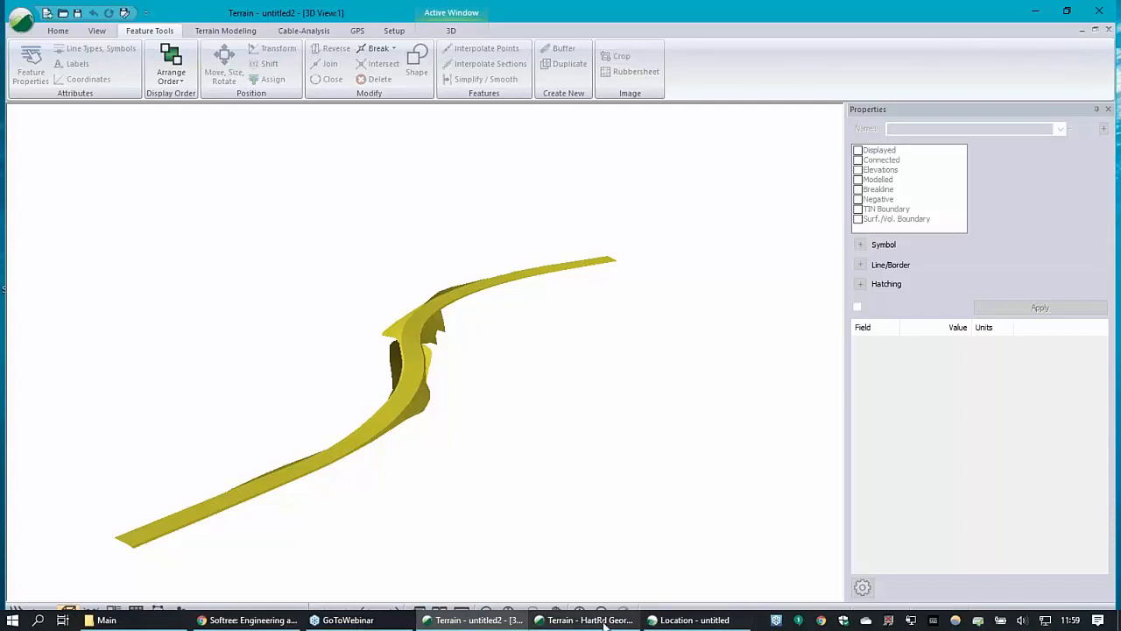
- Switch to the Location window and start a new design file without saving the current design
click(695, 620)
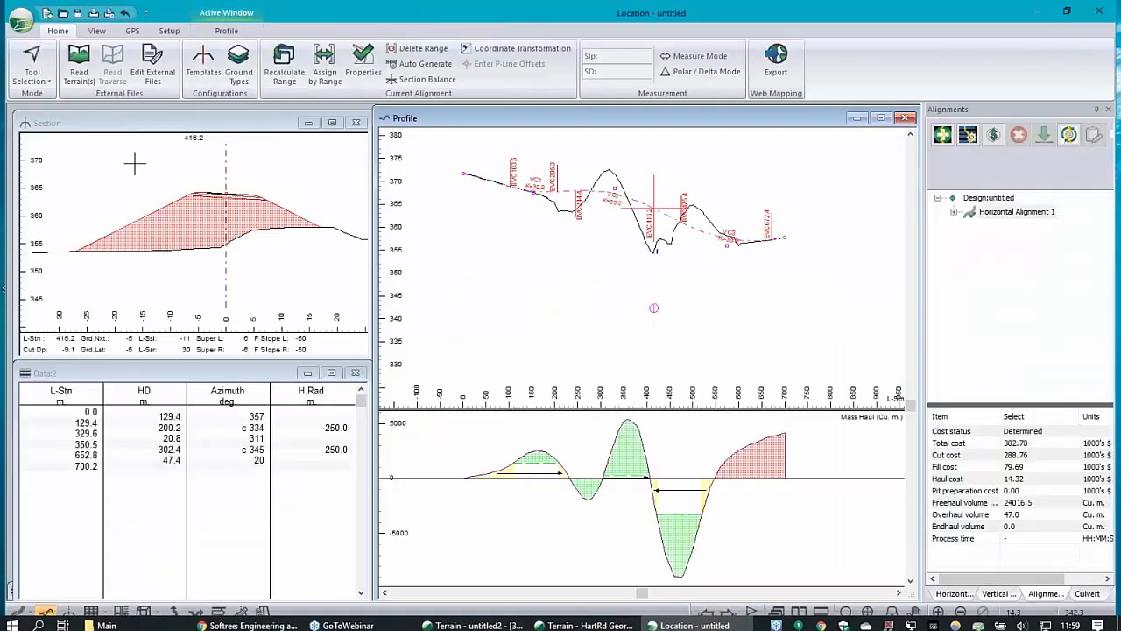
click(22, 32)
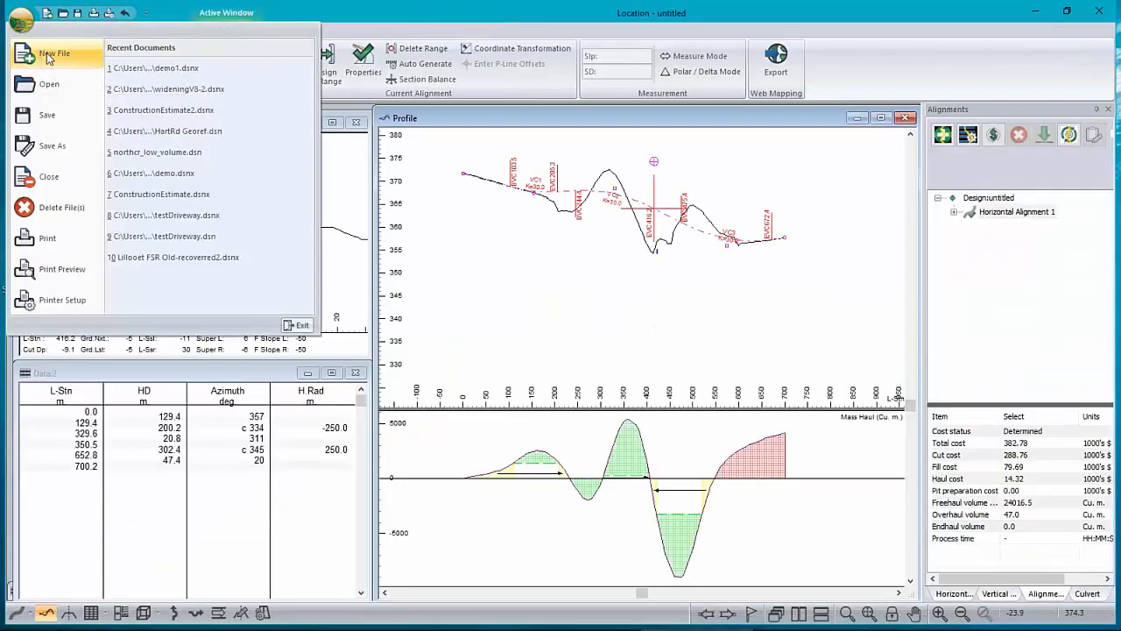
click(48, 53)
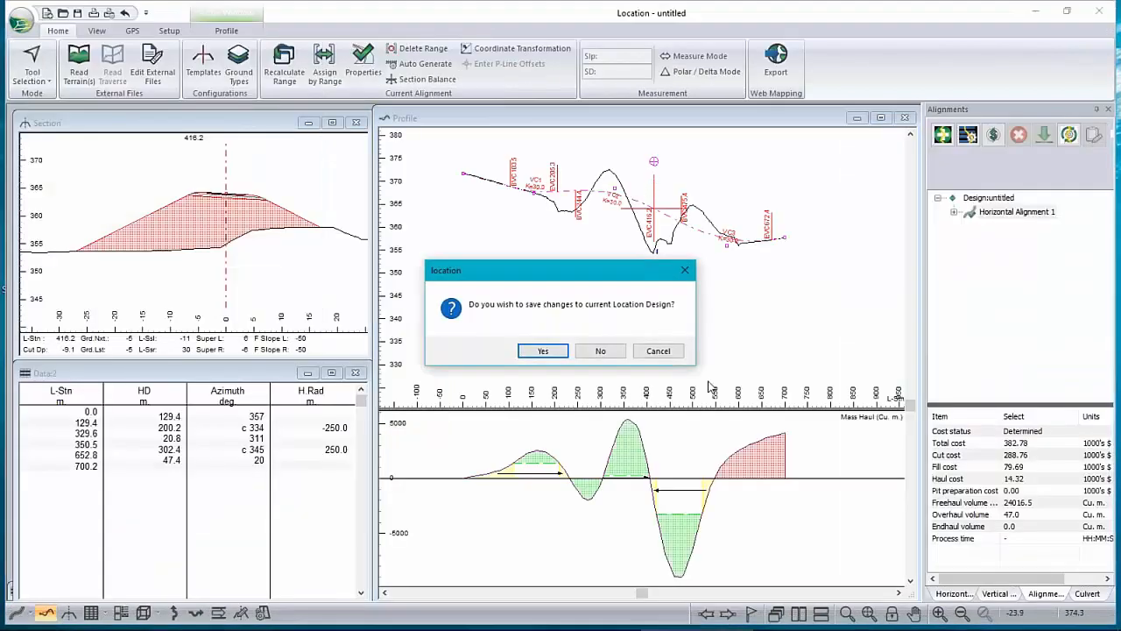
click(621, 353)
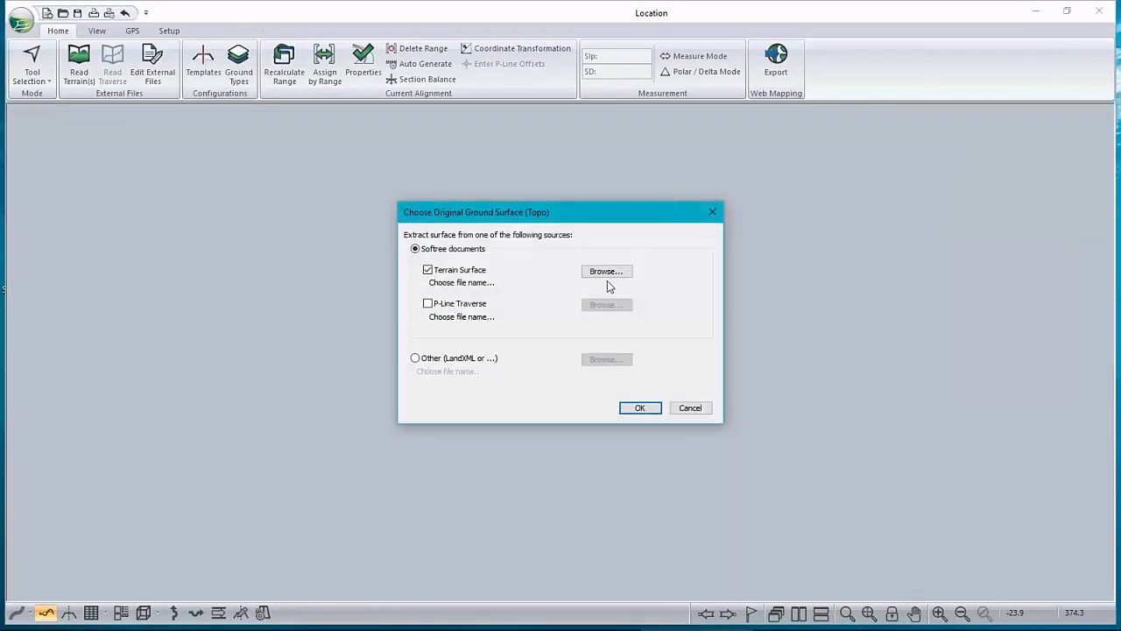
- Use HartRd Georef.terx from the WallaWallaMetric folder as the terrain surface for the original ground
click(607, 272)
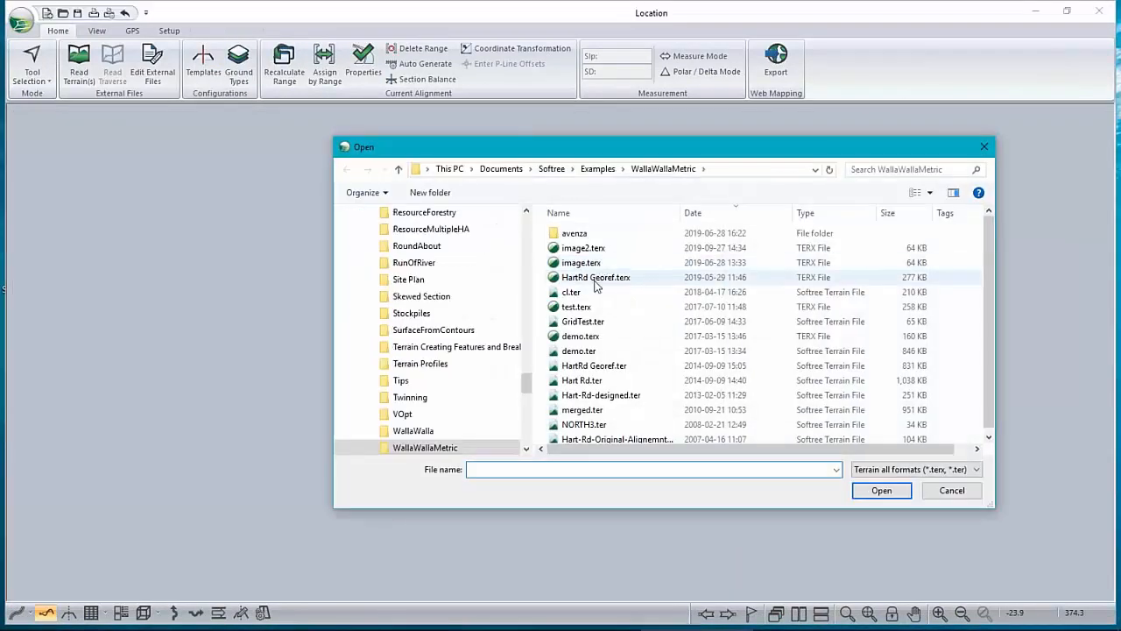
click(595, 277)
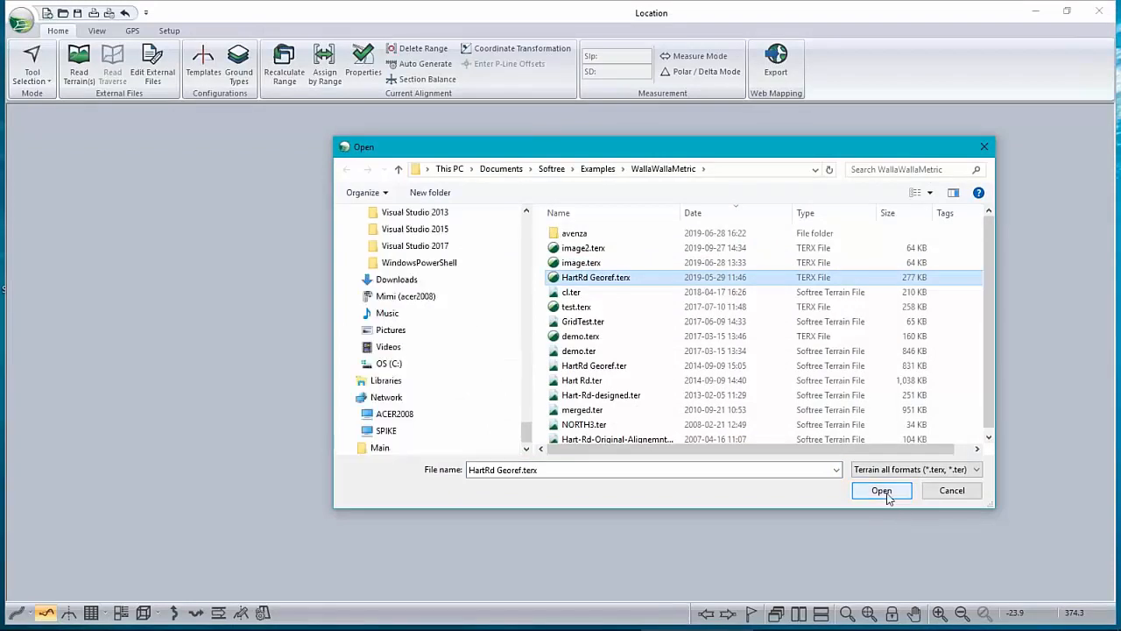
click(882, 491)
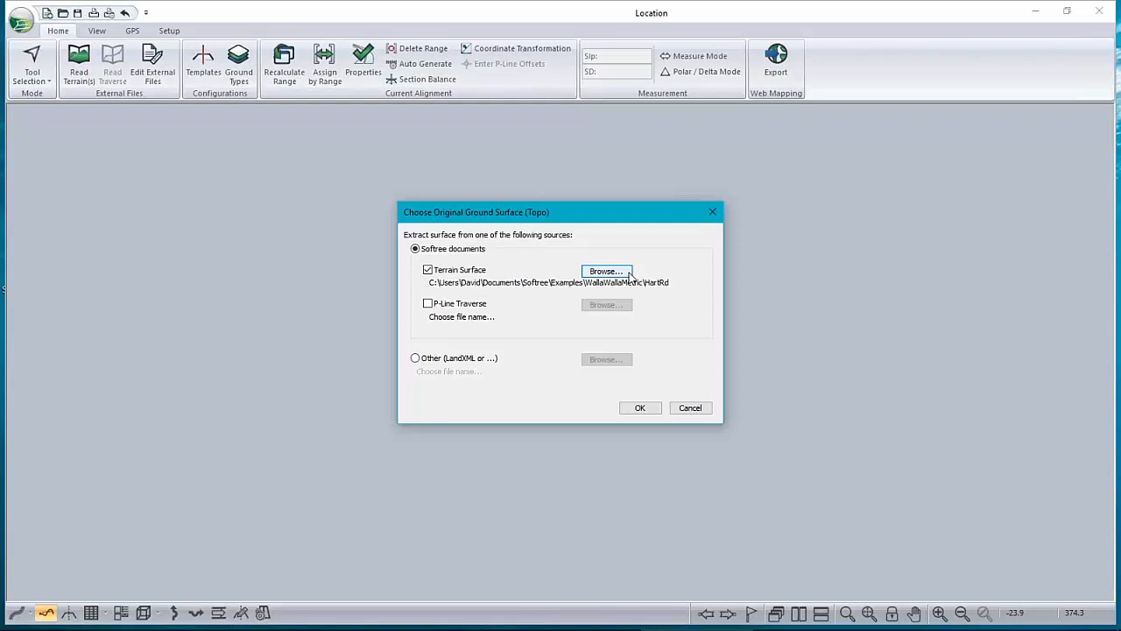
click(642, 408)
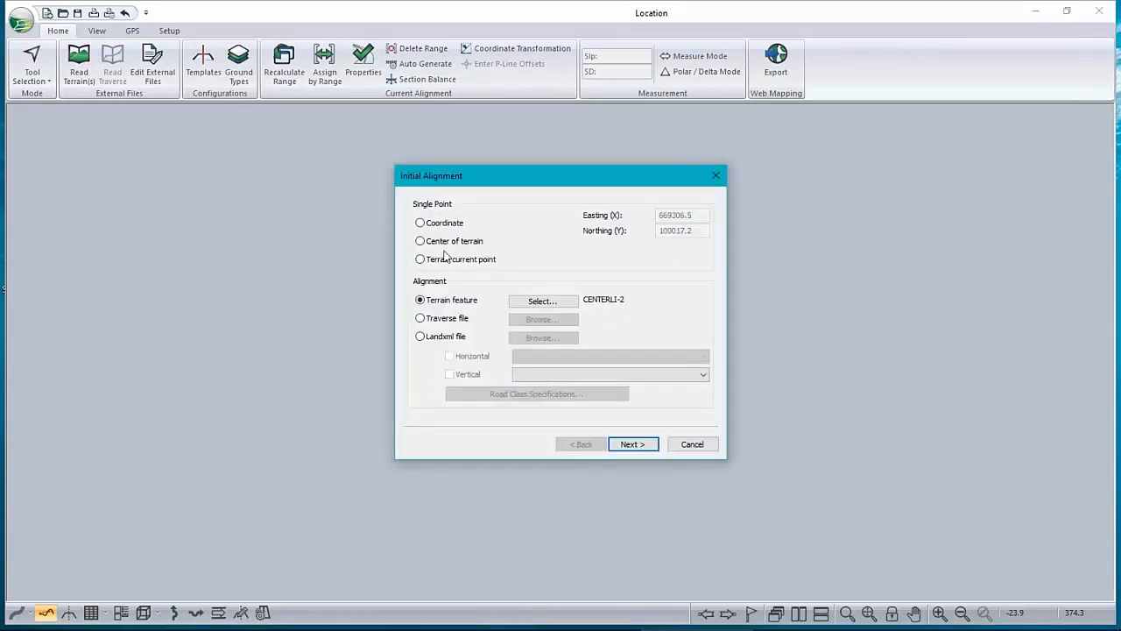
- Take the initial alignment from the LandXML file HartRd.xml, using Horizontal Alignment 1
click(420, 336)
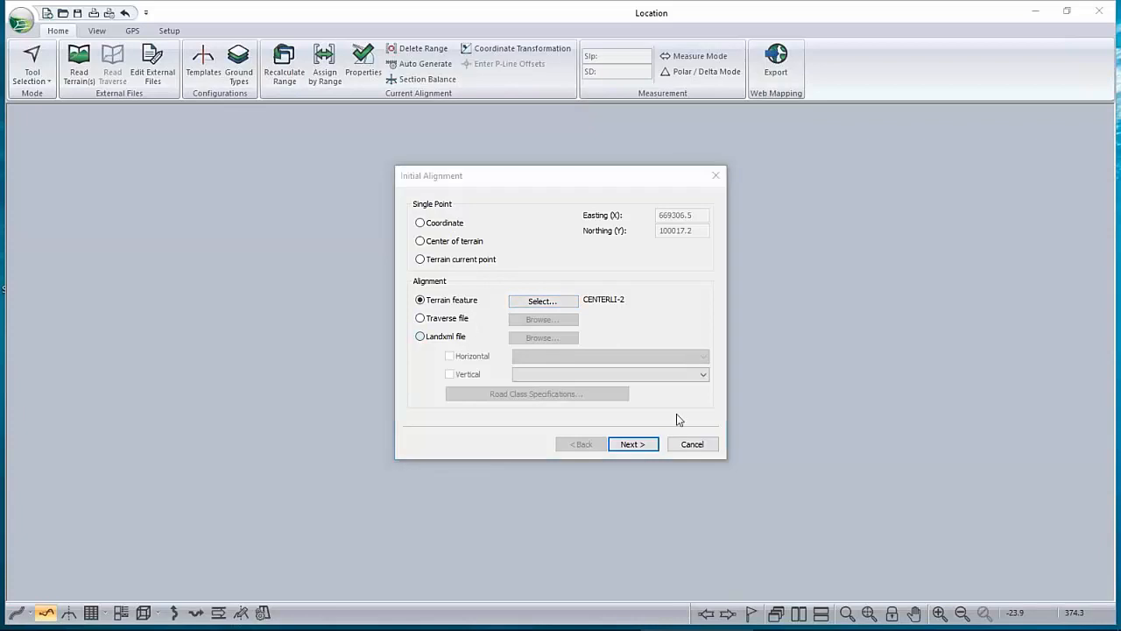
click(595, 248)
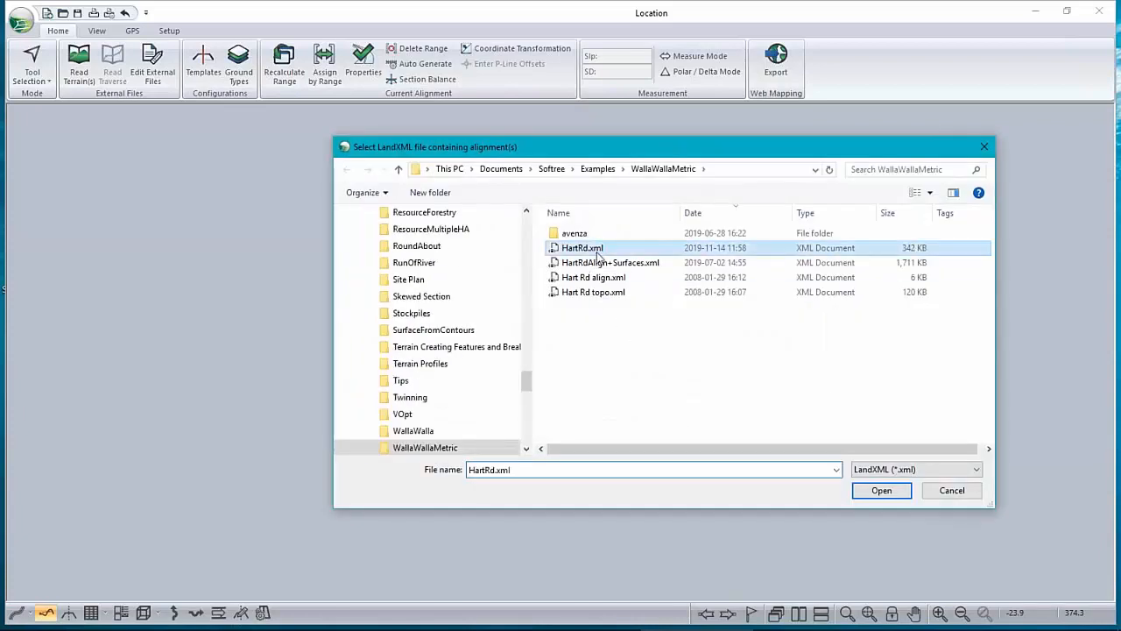
click(902, 493)
click(548, 358)
click(550, 359)
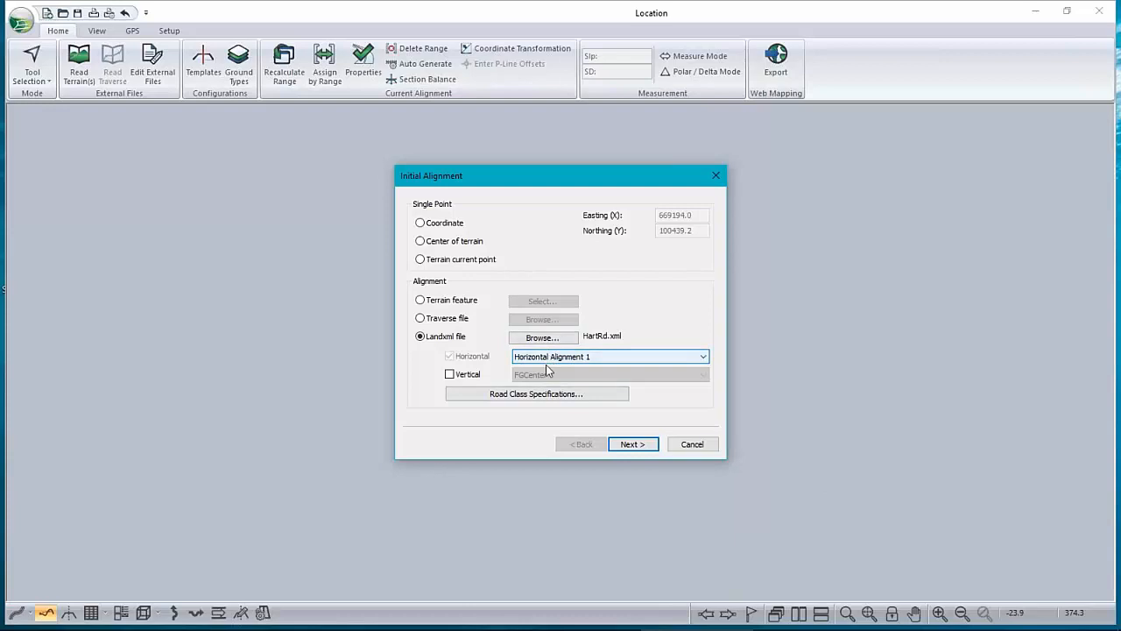
- Include the FGCenter vertical alignment and create the design with the default standard template
click(449, 374)
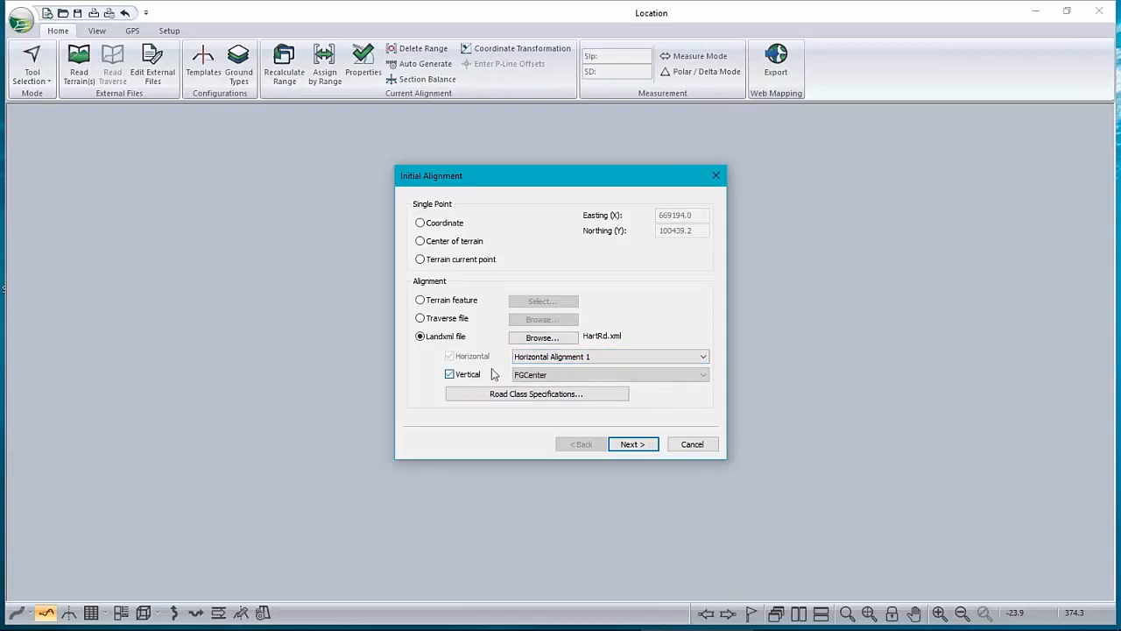
click(552, 377)
click(563, 375)
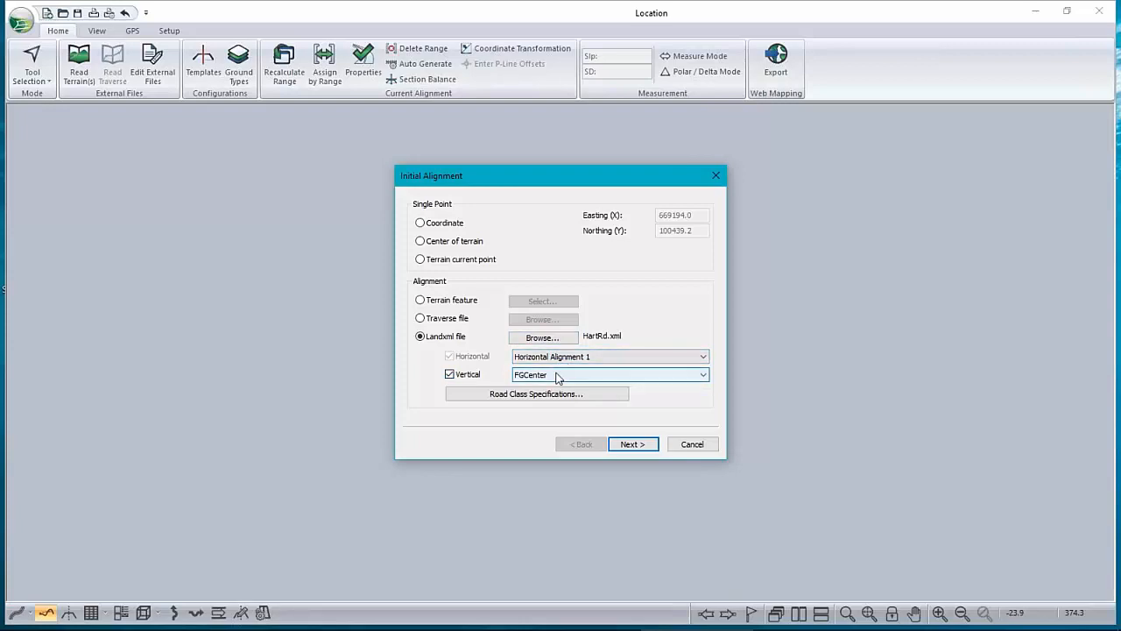
click(639, 444)
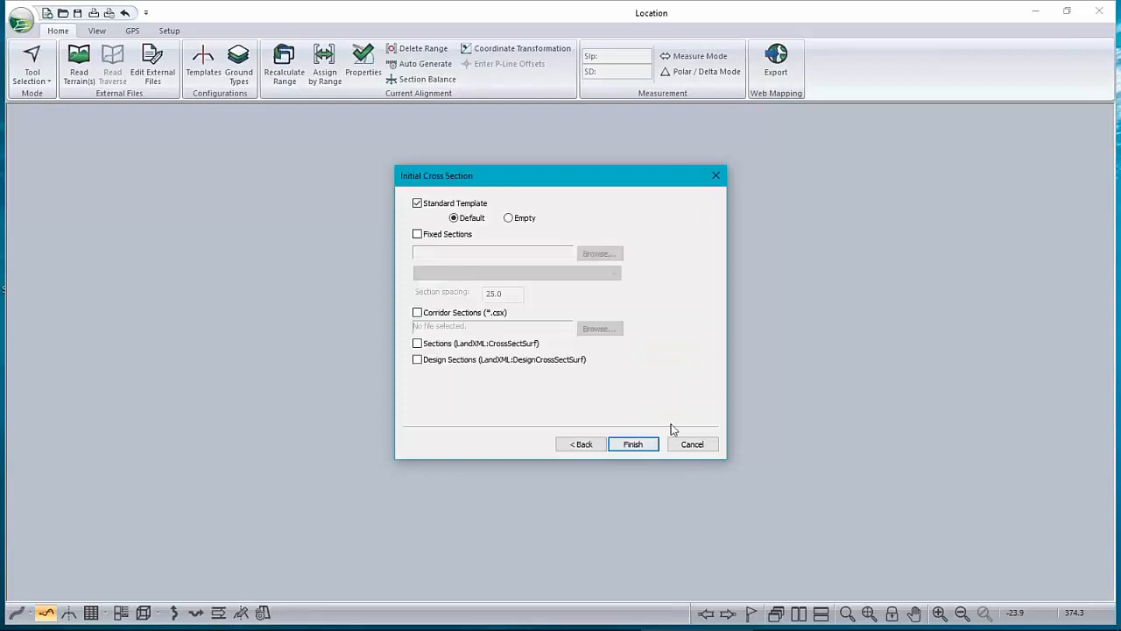
click(653, 447)
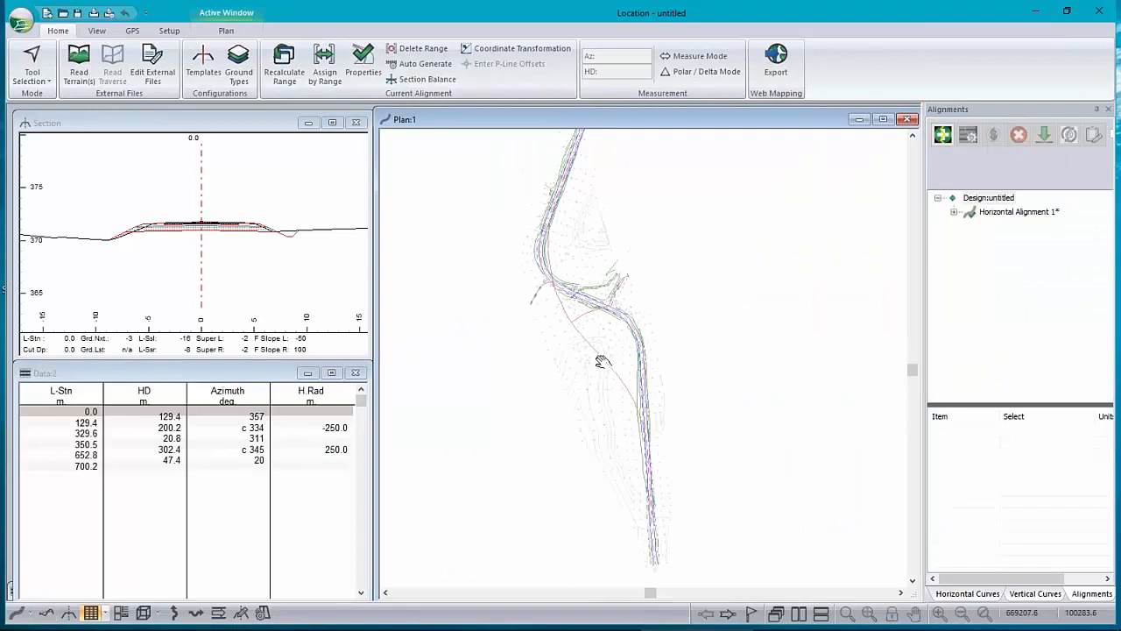
scroll(648, 391, up, 2)
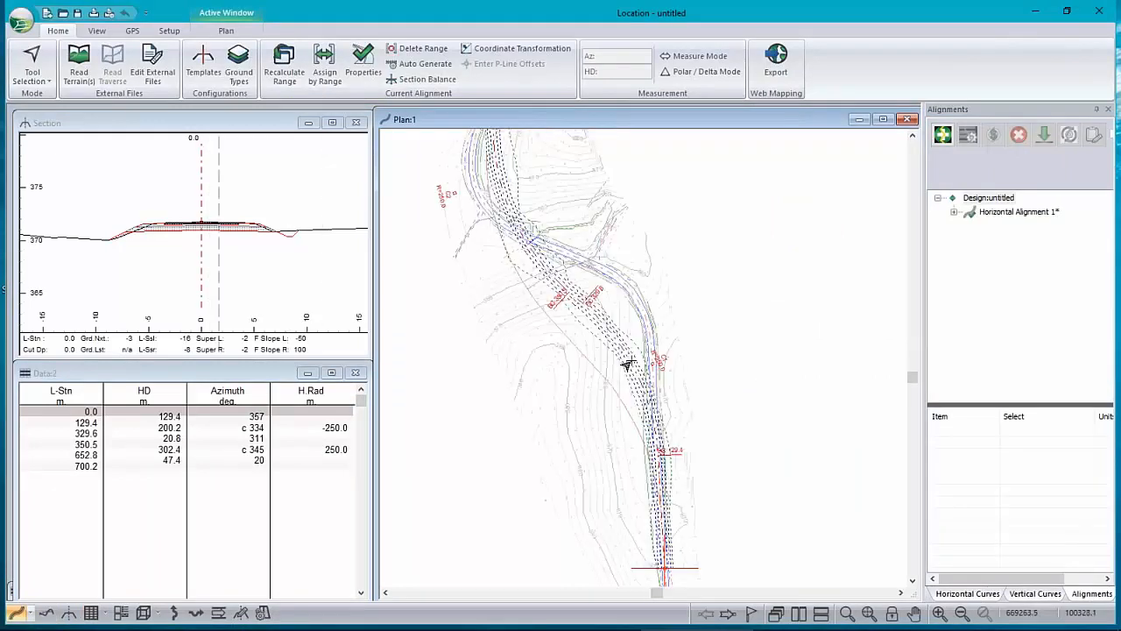